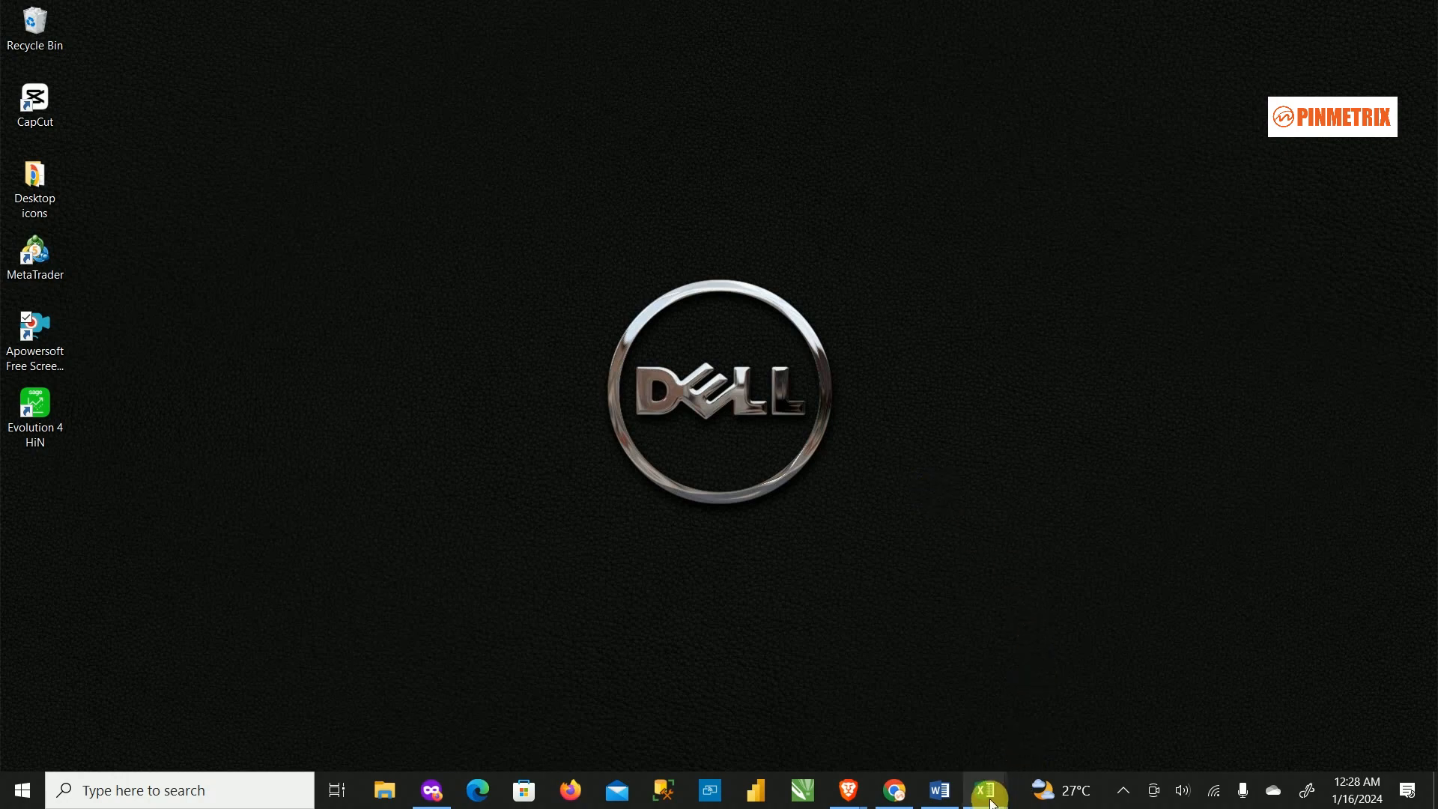
# Bring All Locations_UPDATED.xlsx to the front and scroll through the branch rows on the All sheet.
pyautogui.moveTo(992, 798)
pyautogui.click(945, 706)
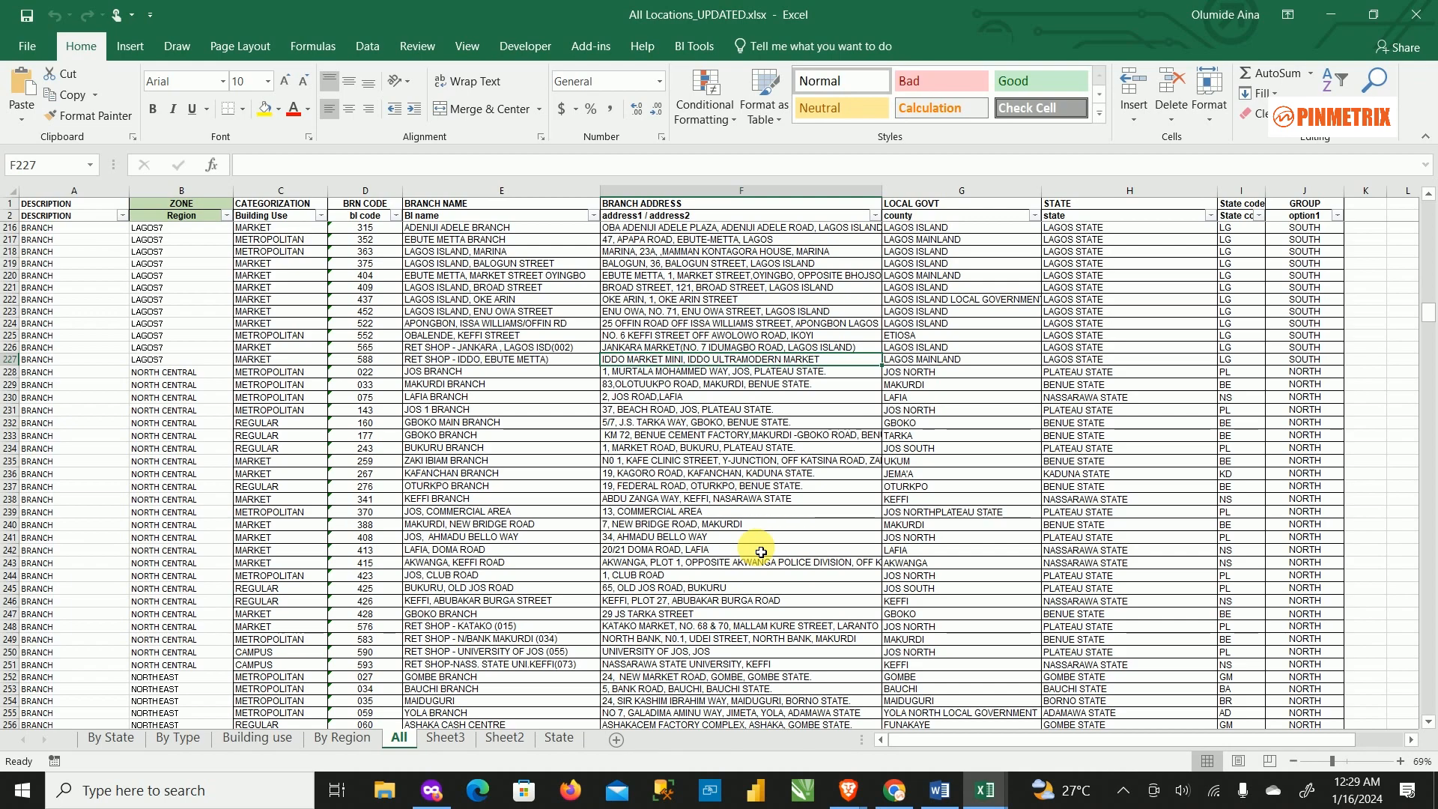
pyautogui.scroll(7, 660, 582)
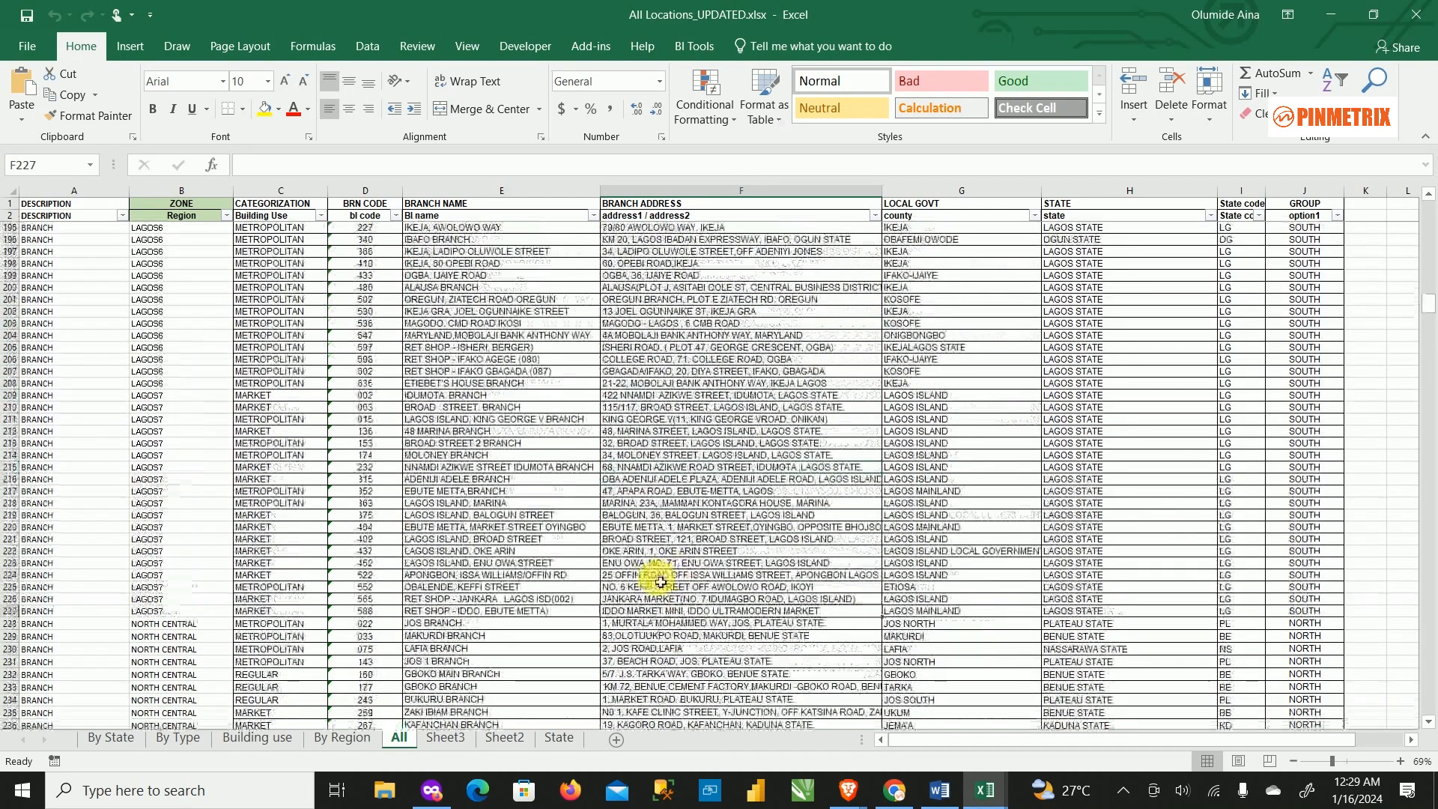
pyautogui.scroll(8, 661, 582)
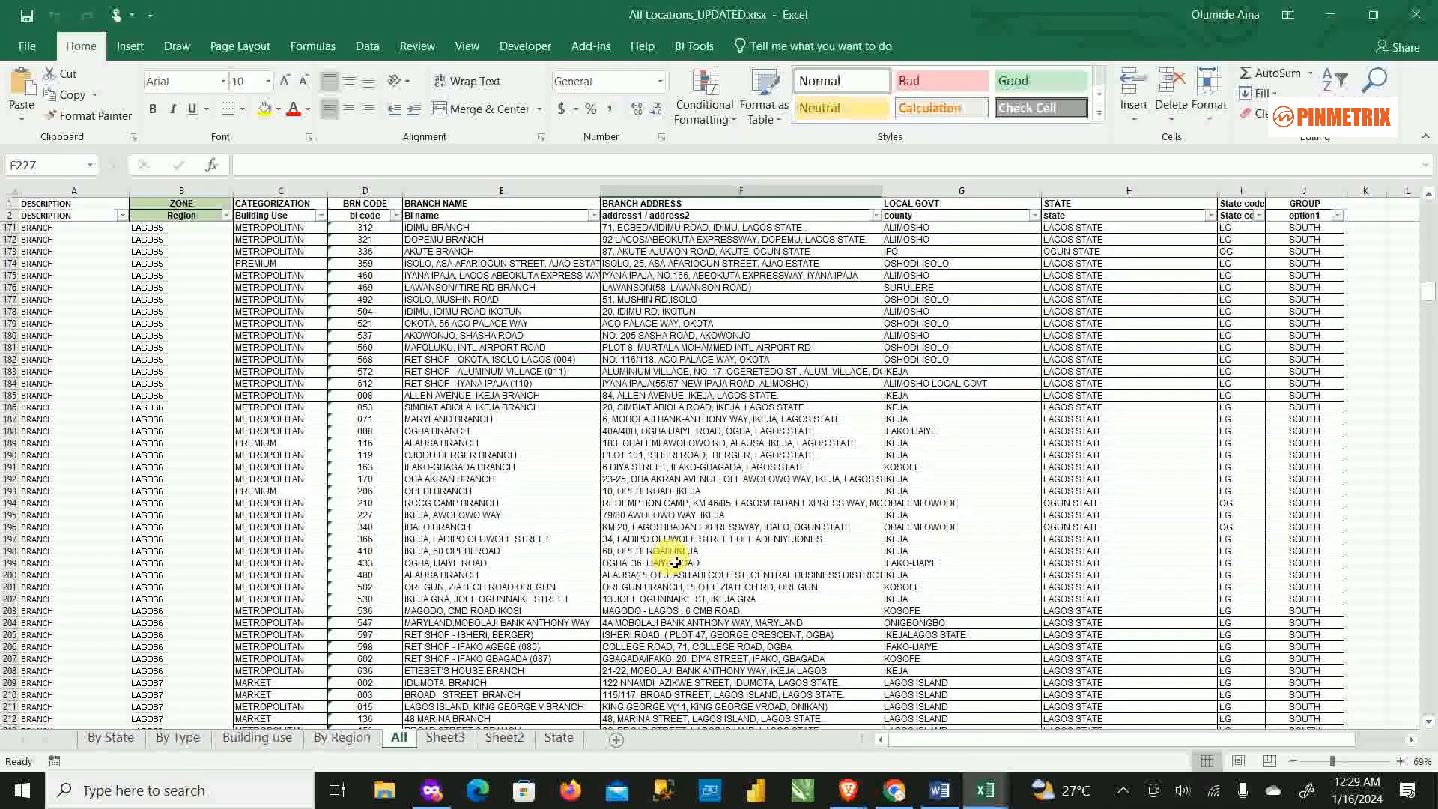
pyautogui.scroll(12, 772, 370)
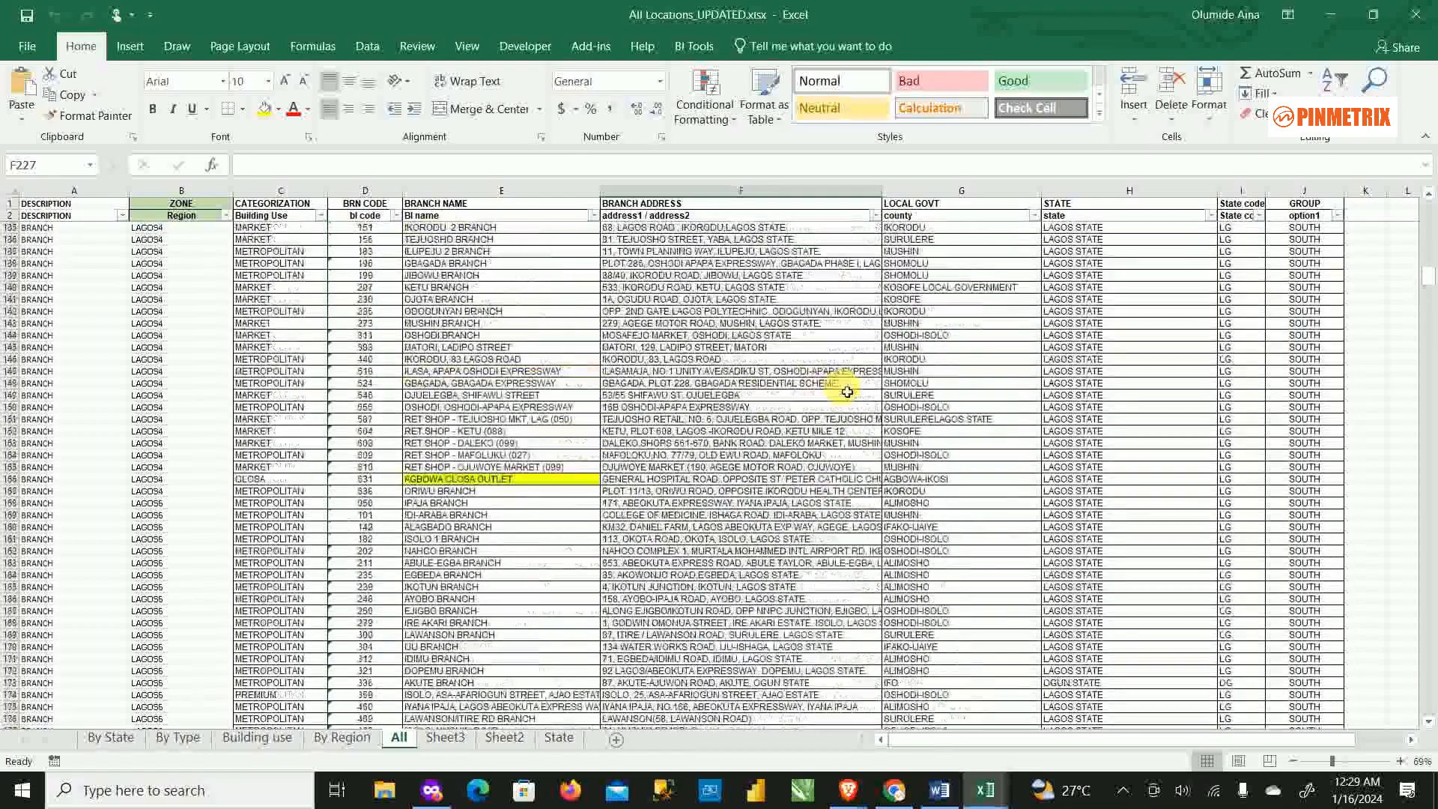
pyautogui.scroll(-19, 847, 392)
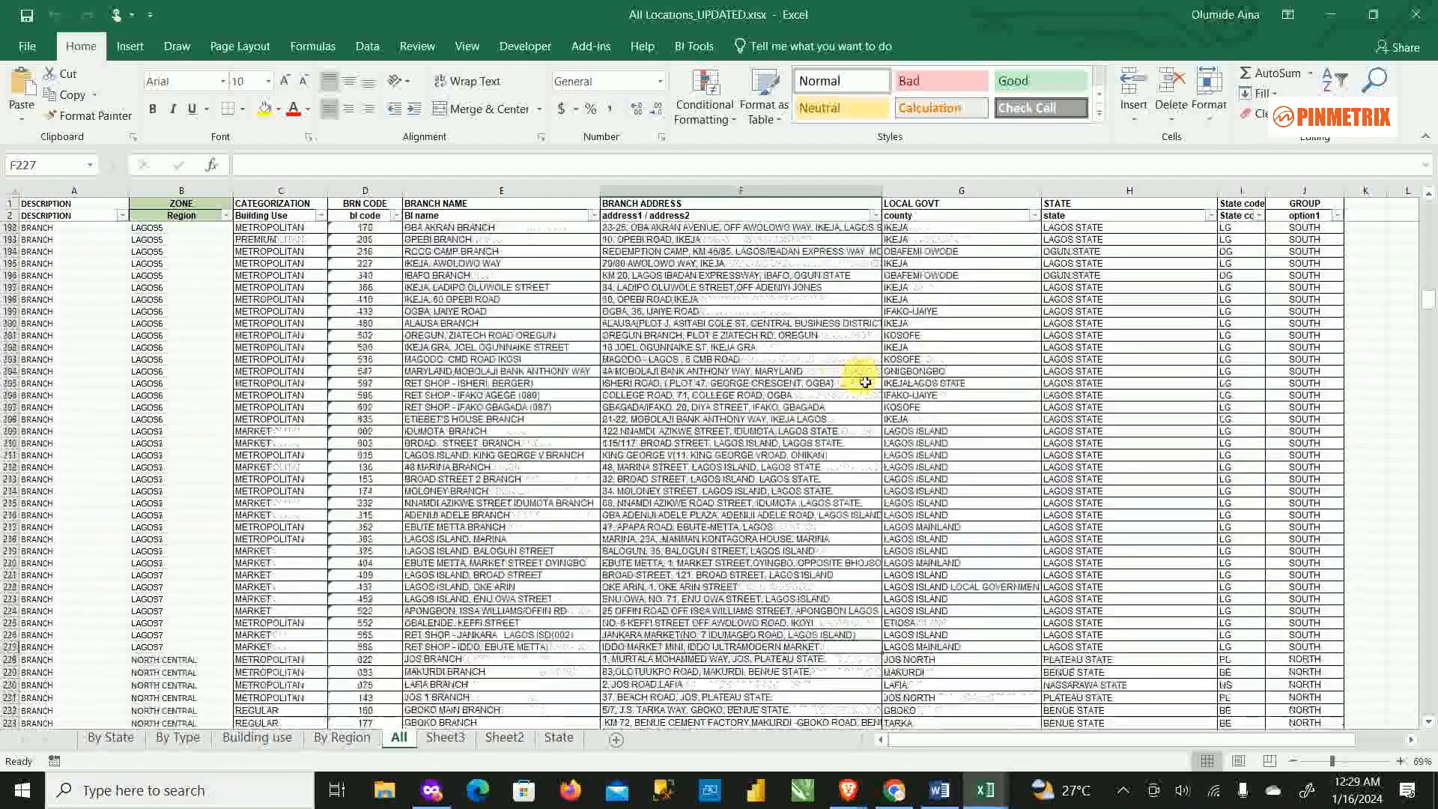
pyautogui.scroll(-3, 865, 383)
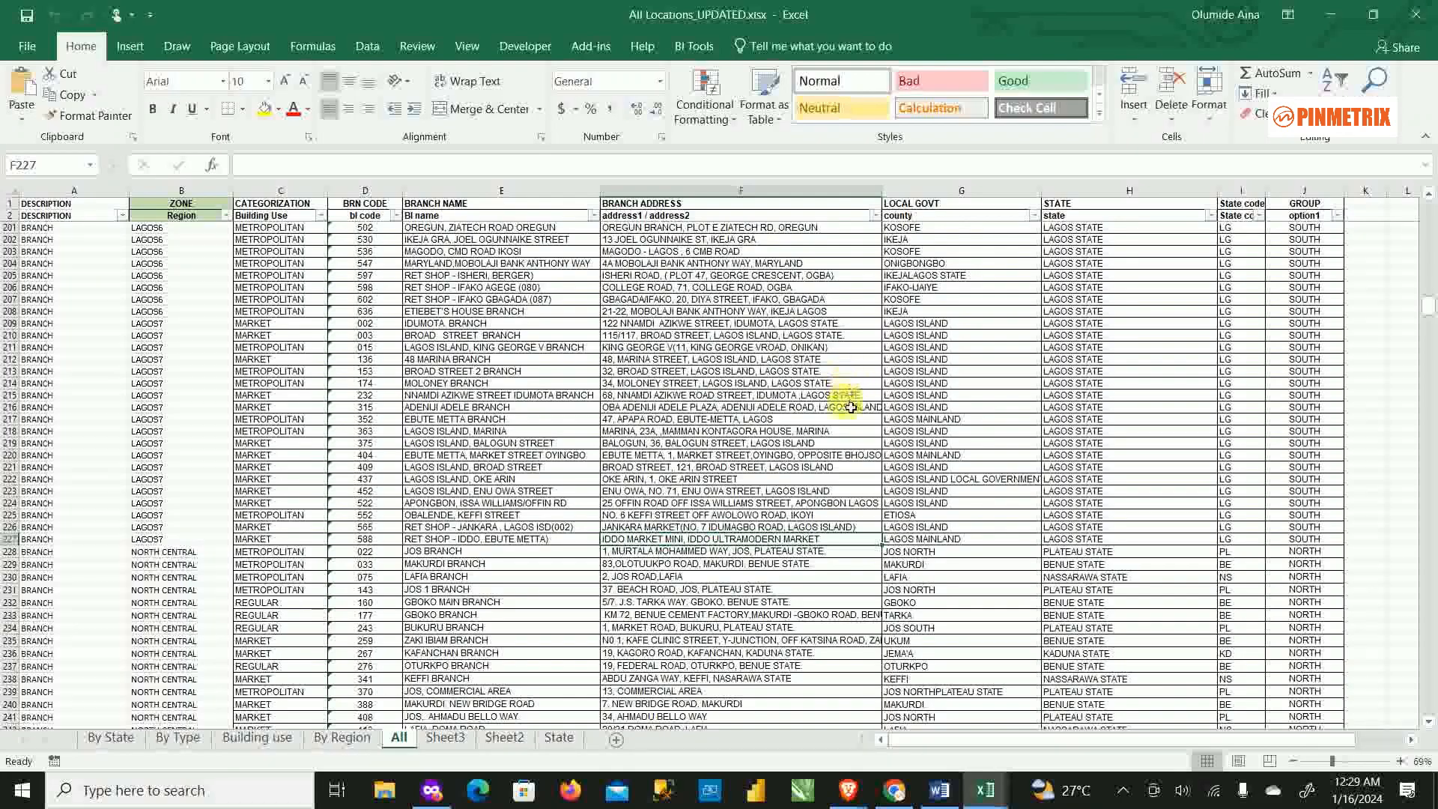
pyautogui.scroll(9, 854, 393)
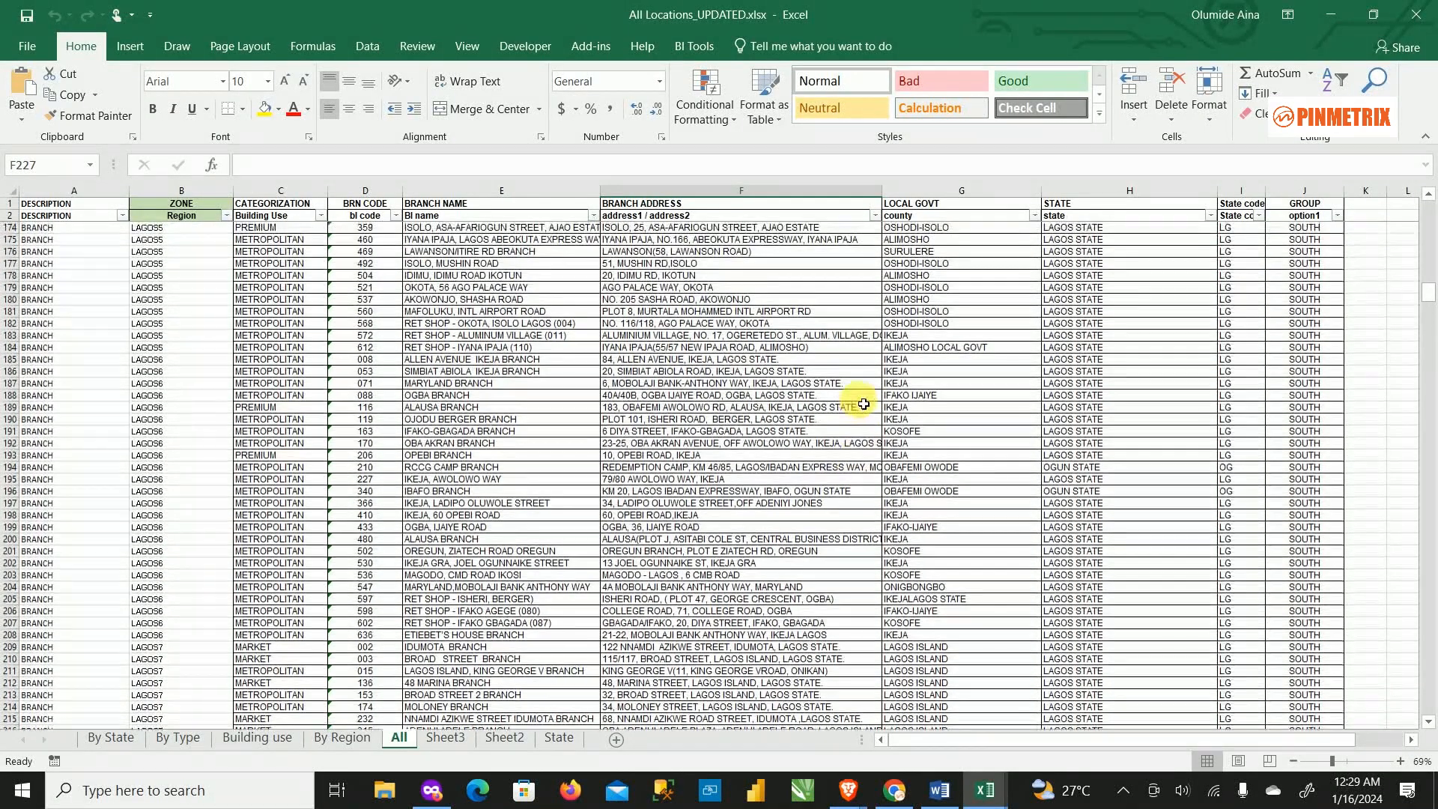
pyautogui.scroll(-2, 864, 427)
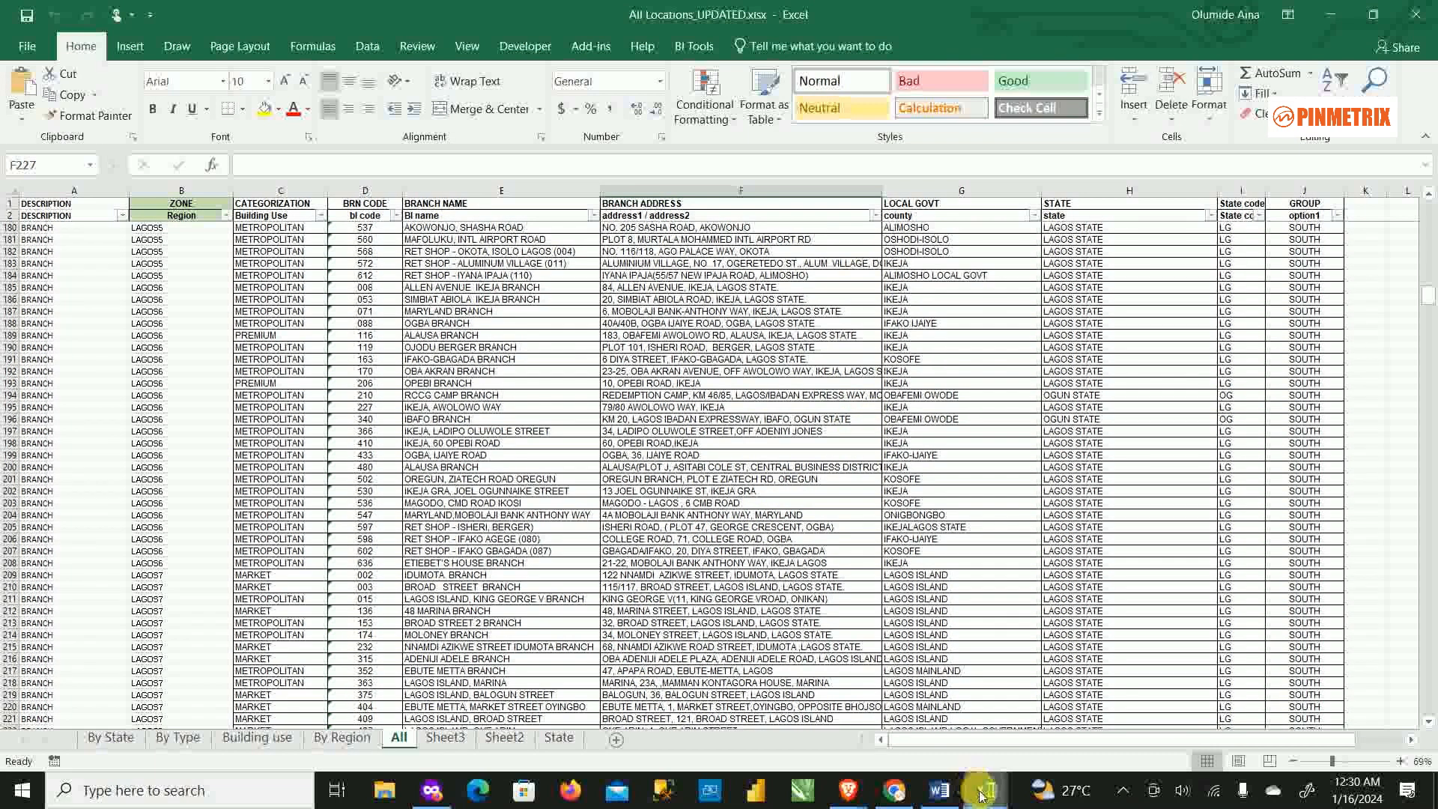
pyautogui.moveTo(982, 796)
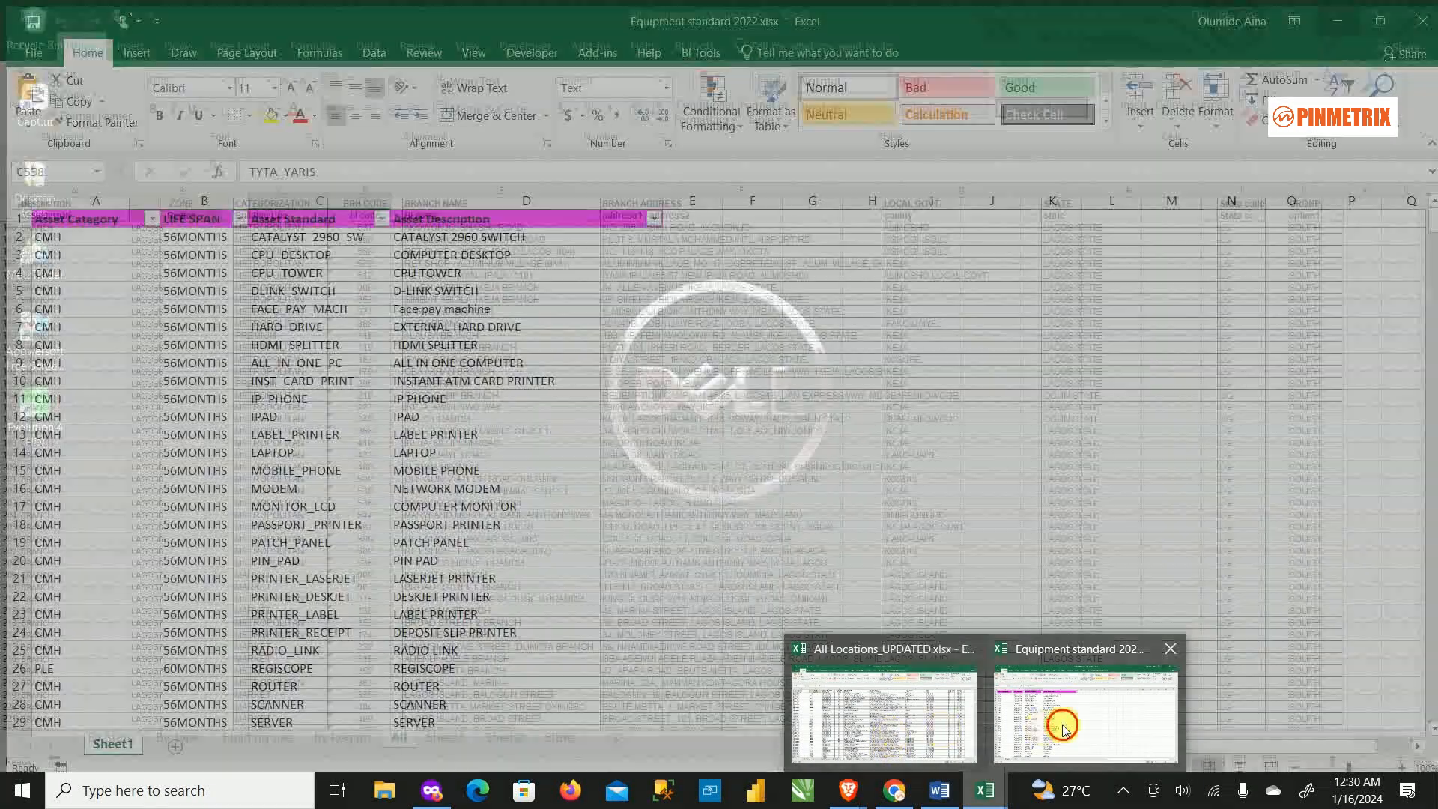
pyautogui.click(1064, 730)
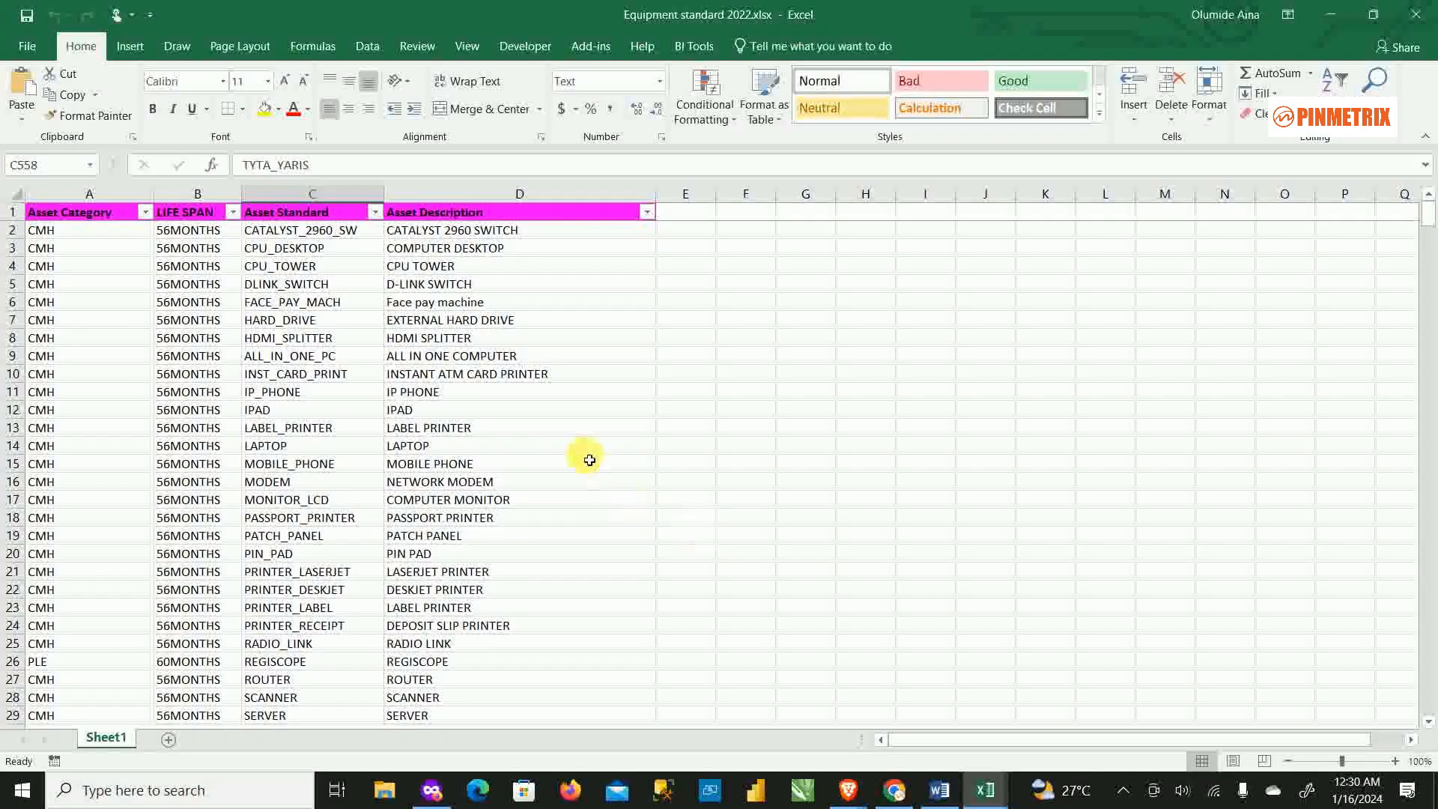
pyautogui.scroll(-2, 589, 460)
pyautogui.scroll(2, 591, 482)
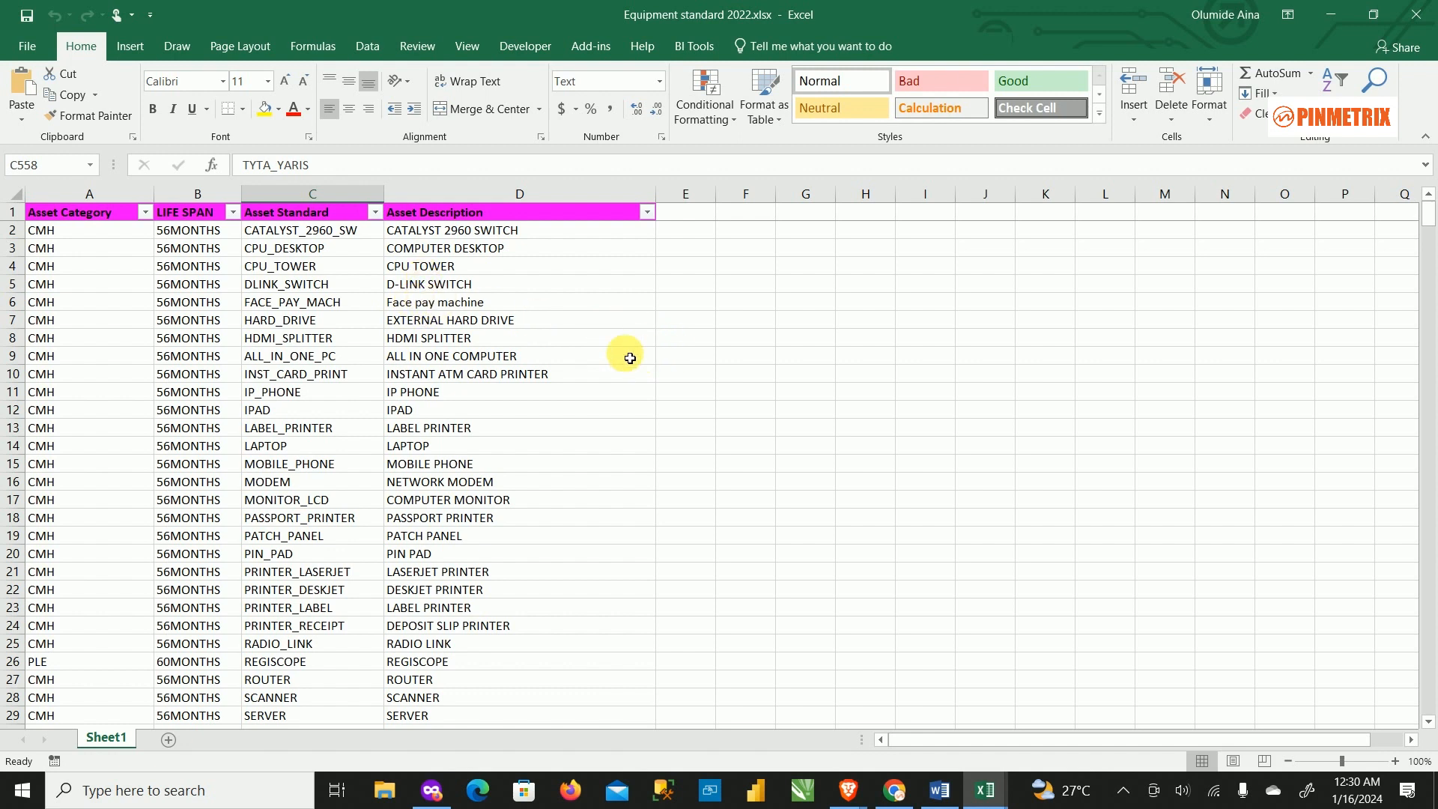
pyautogui.scroll(-5, 491, 358)
pyautogui.scroll(-5, 493, 357)
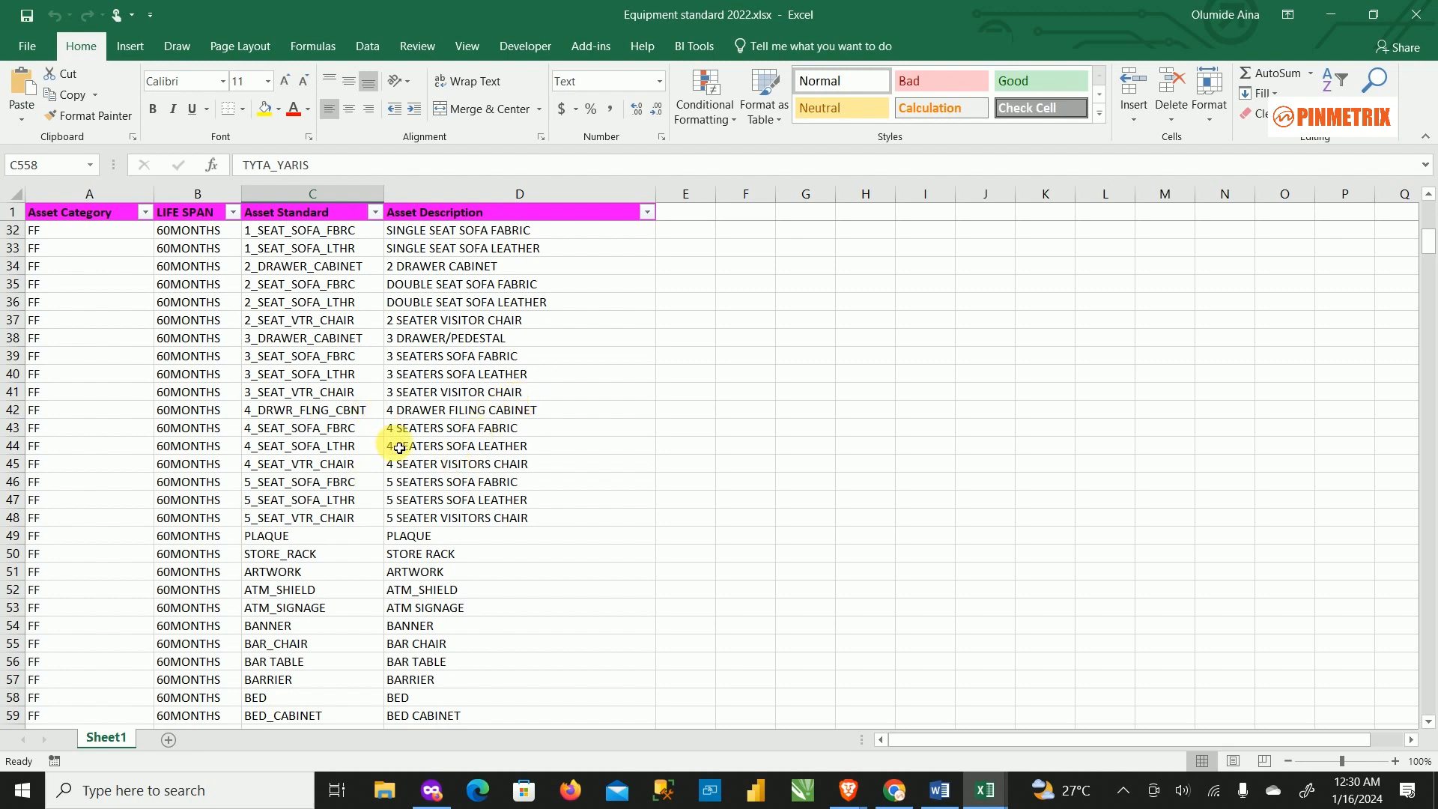
pyautogui.scroll(-3, 378, 475)
pyautogui.scroll(4, 393, 480)
pyautogui.scroll(9, 382, 487)
pyautogui.scroll(-7, 375, 494)
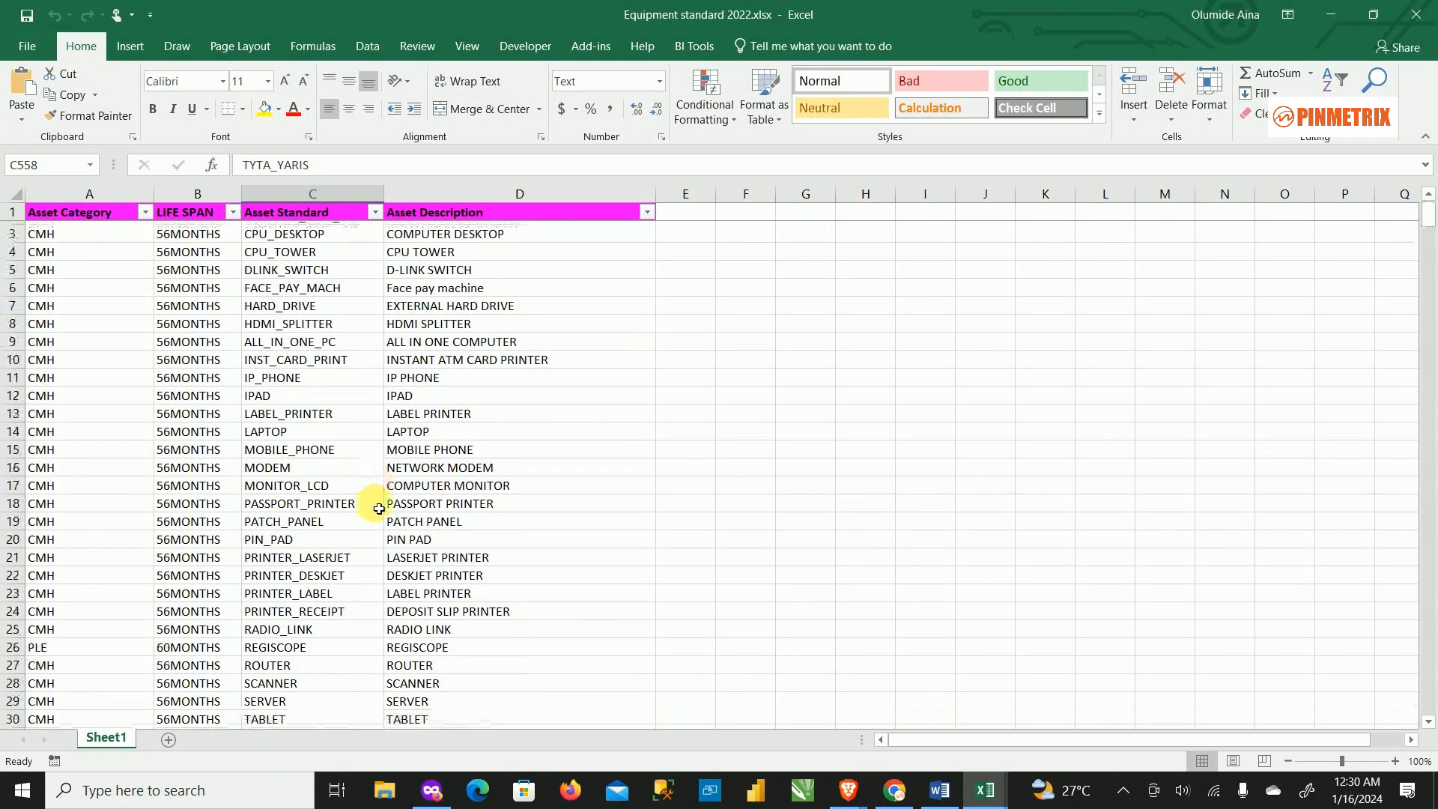
pyautogui.scroll(-8, 385, 497)
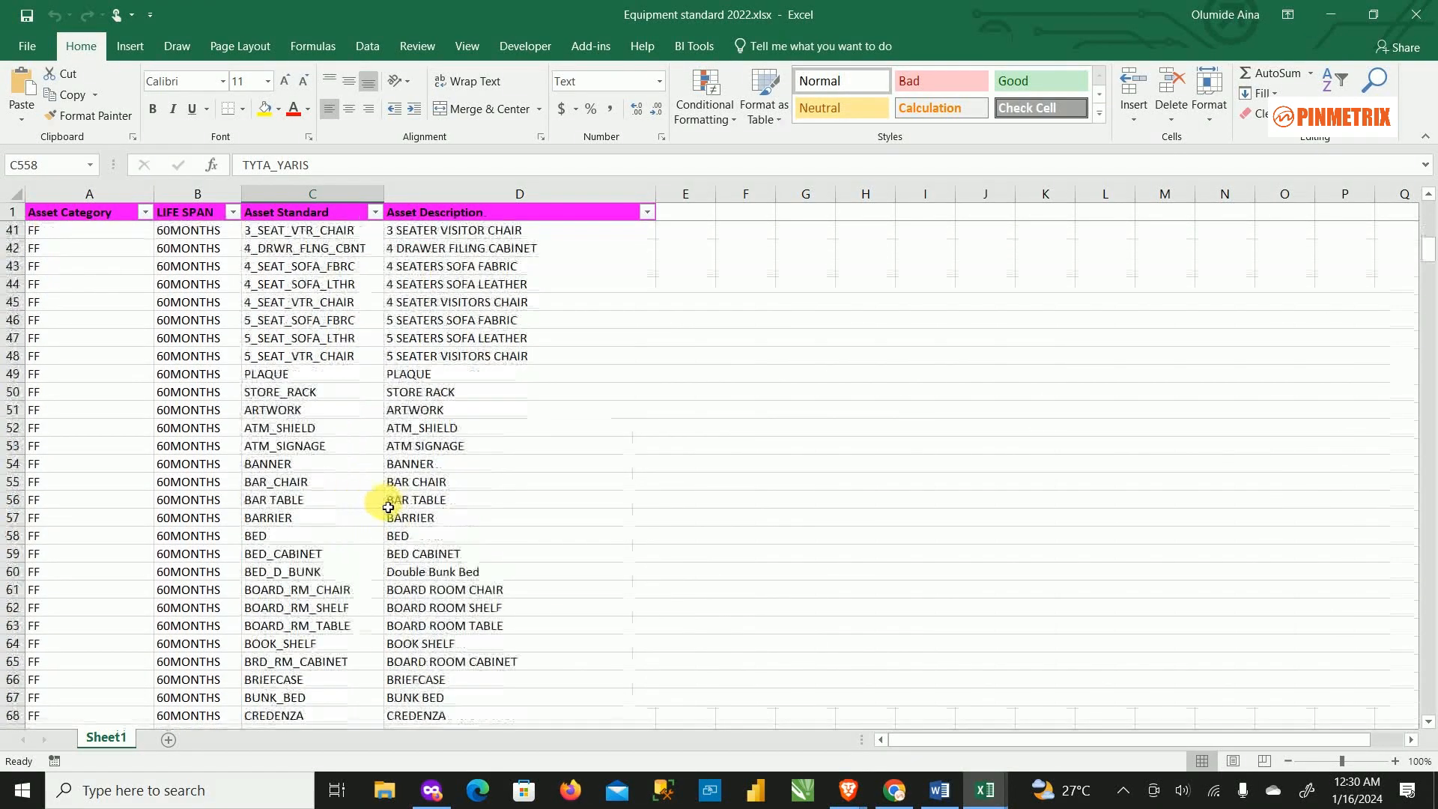
pyautogui.scroll(4, 507, 475)
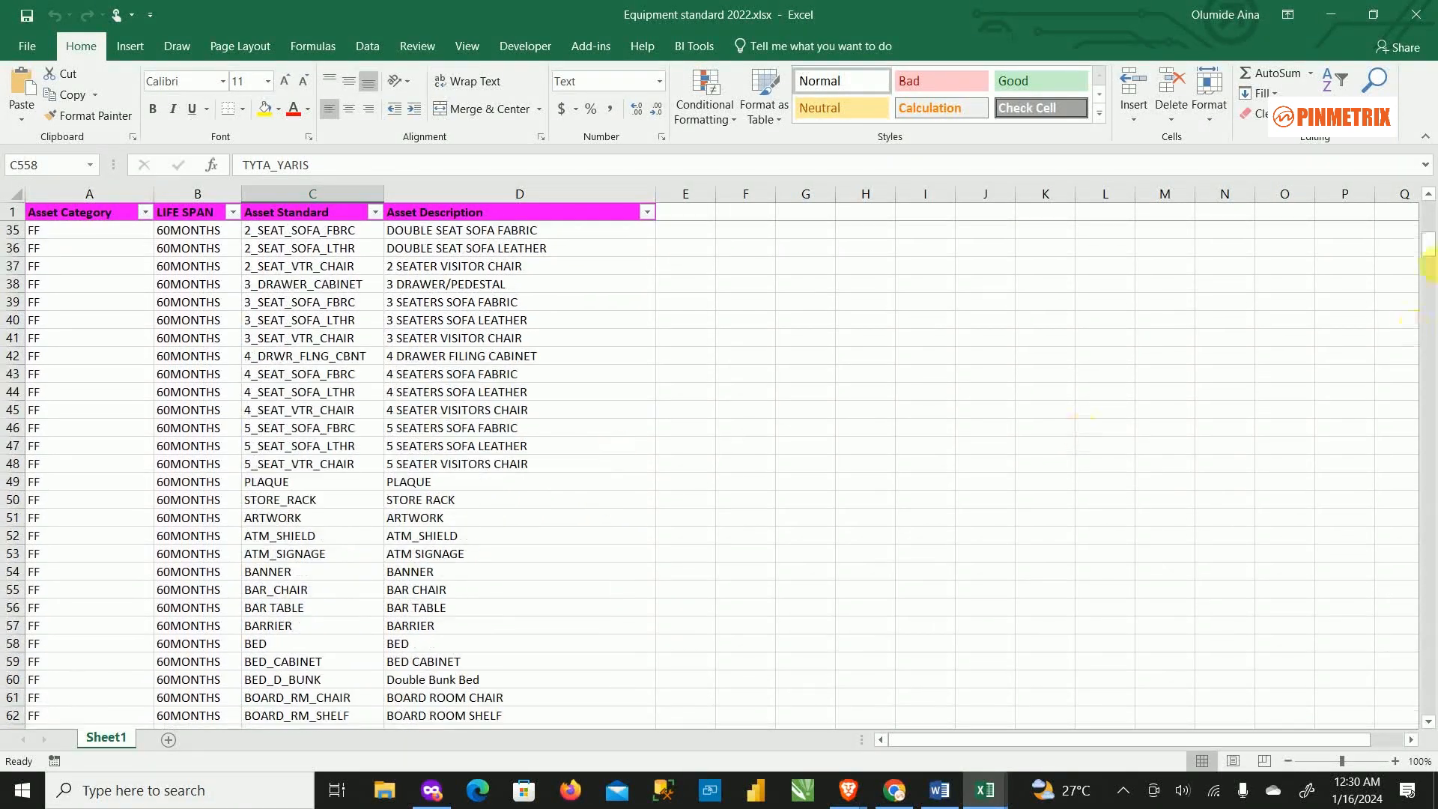
pyautogui.click(1331, 14)
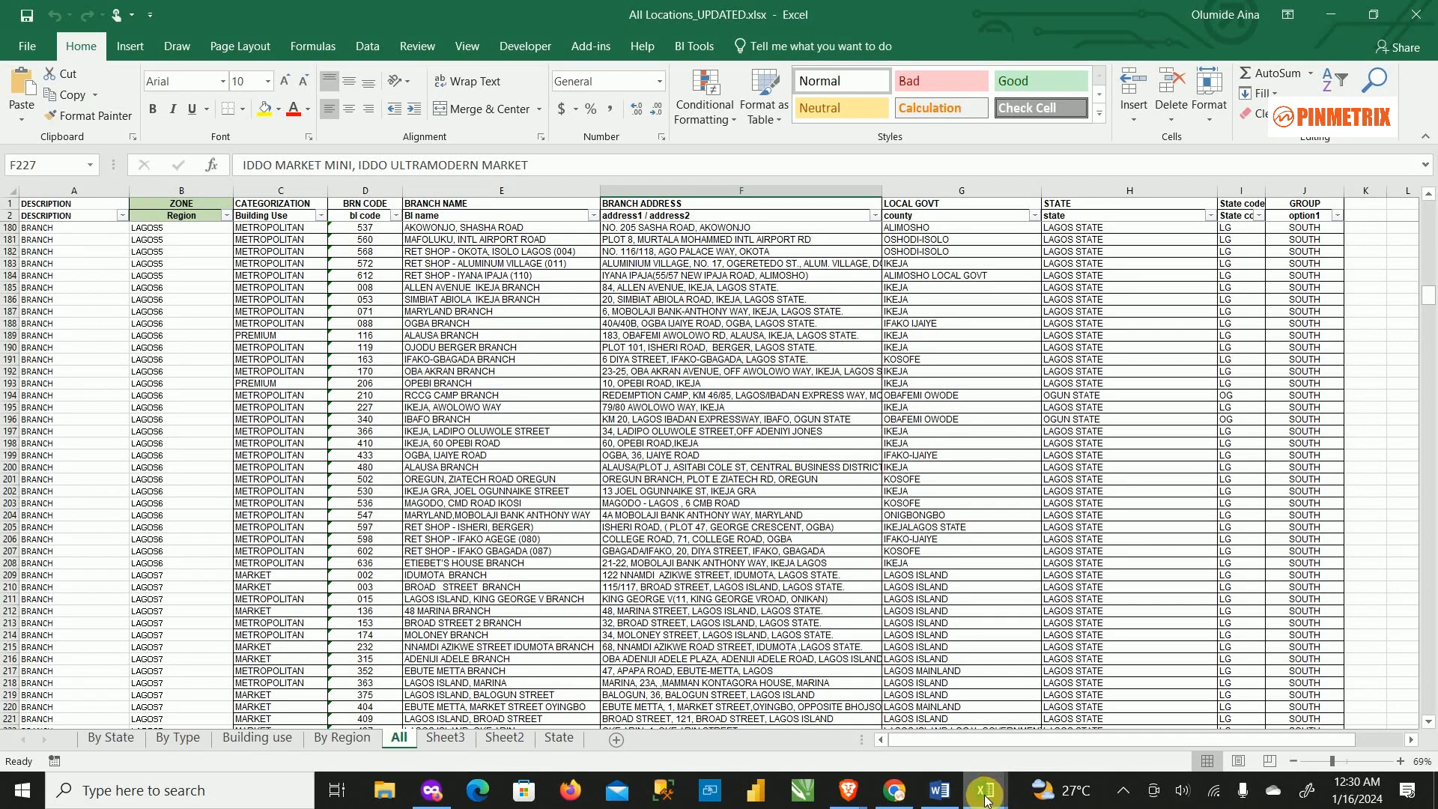
pyautogui.moveTo(985, 790)
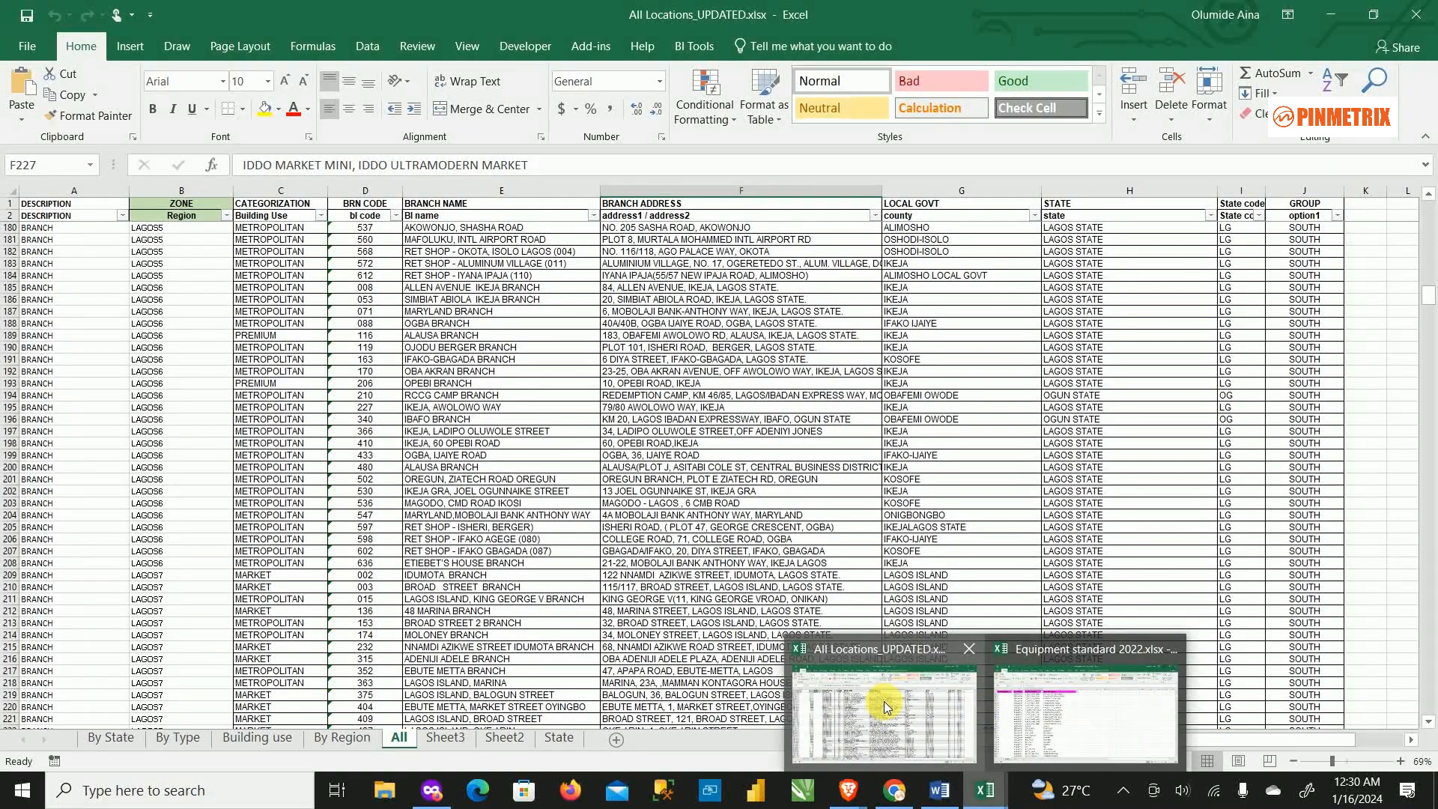
pyautogui.moveTo(1037, 693)
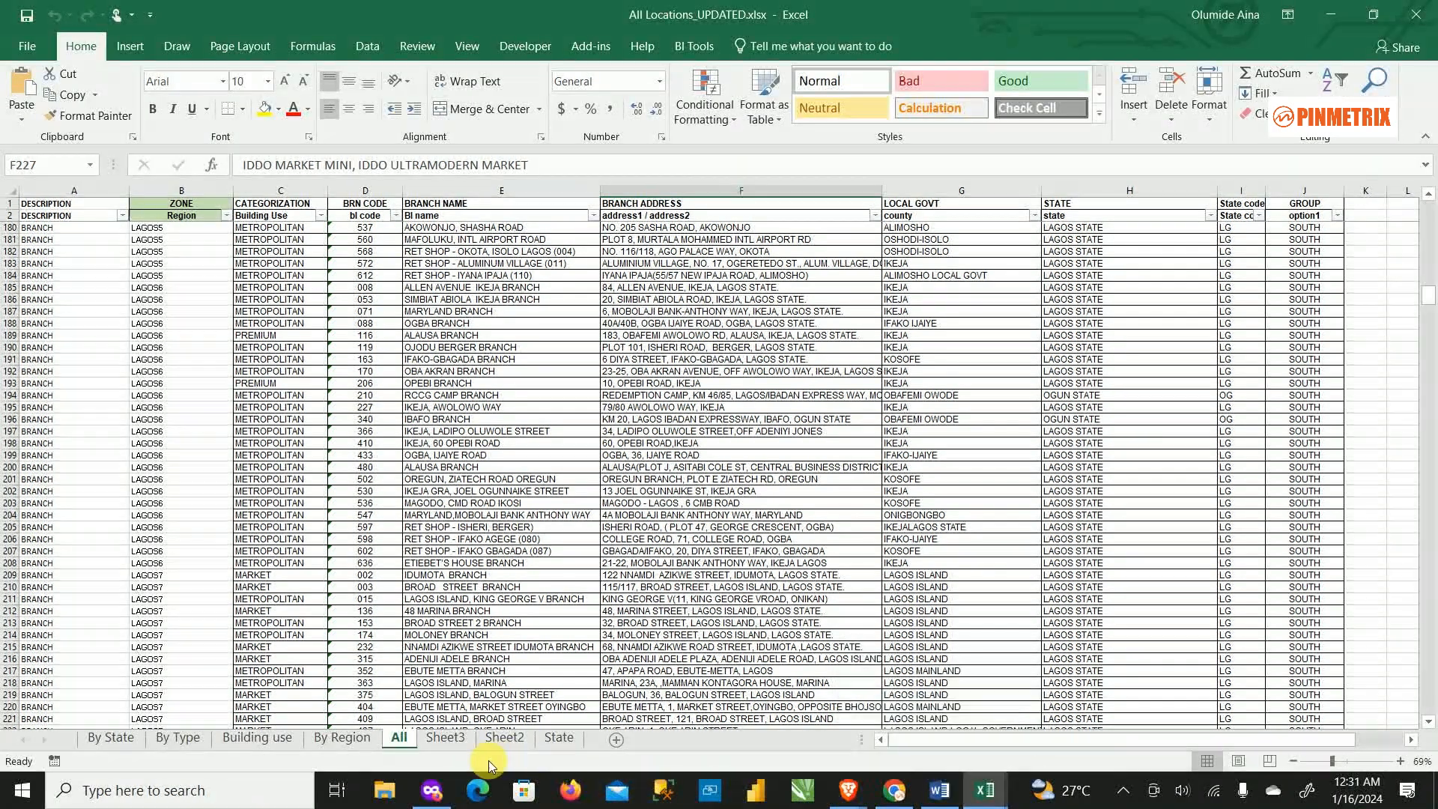
pyautogui.moveTo(448, 790)
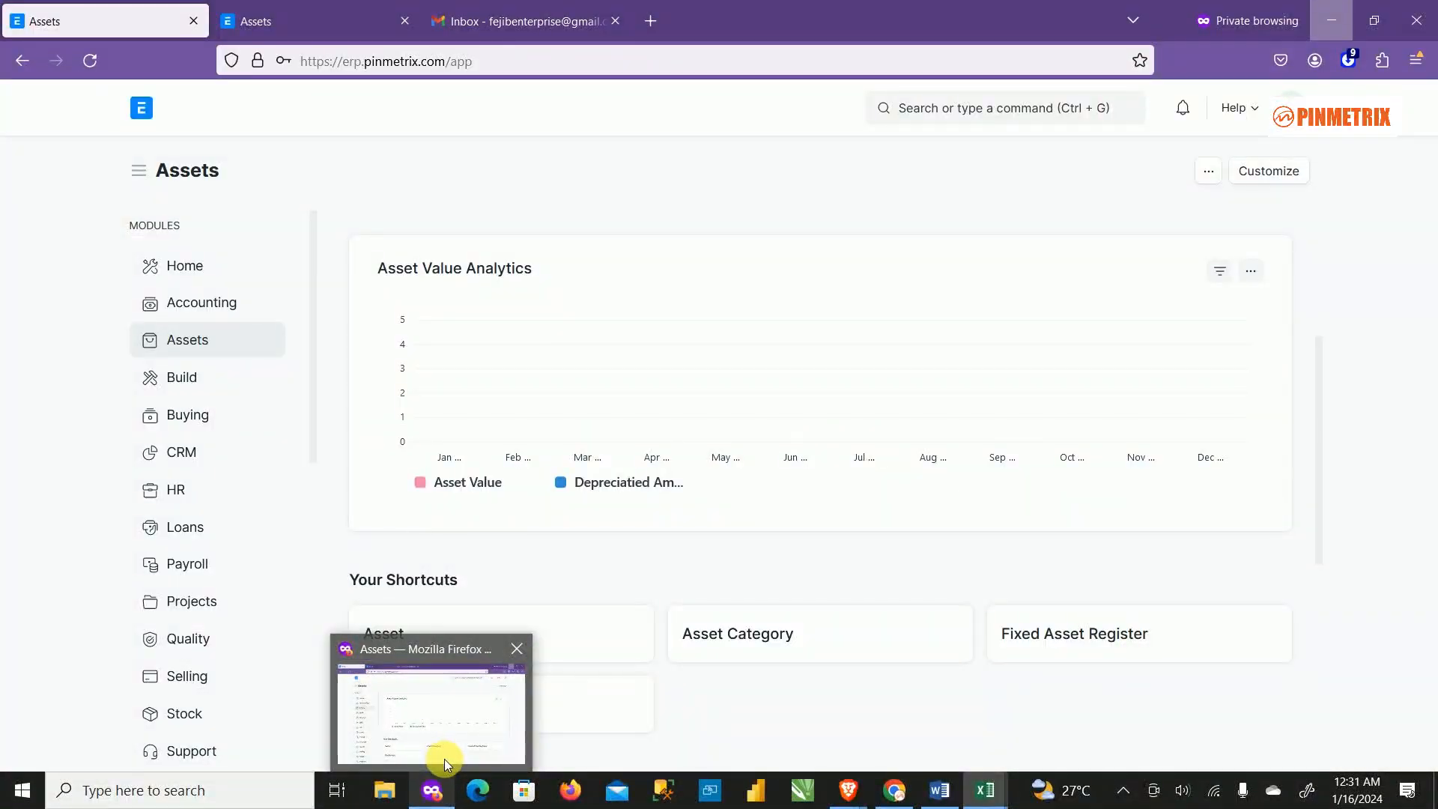
# Switch to the Firefox window showing the ERPNext Assets workspace.
pyautogui.click(443, 757)
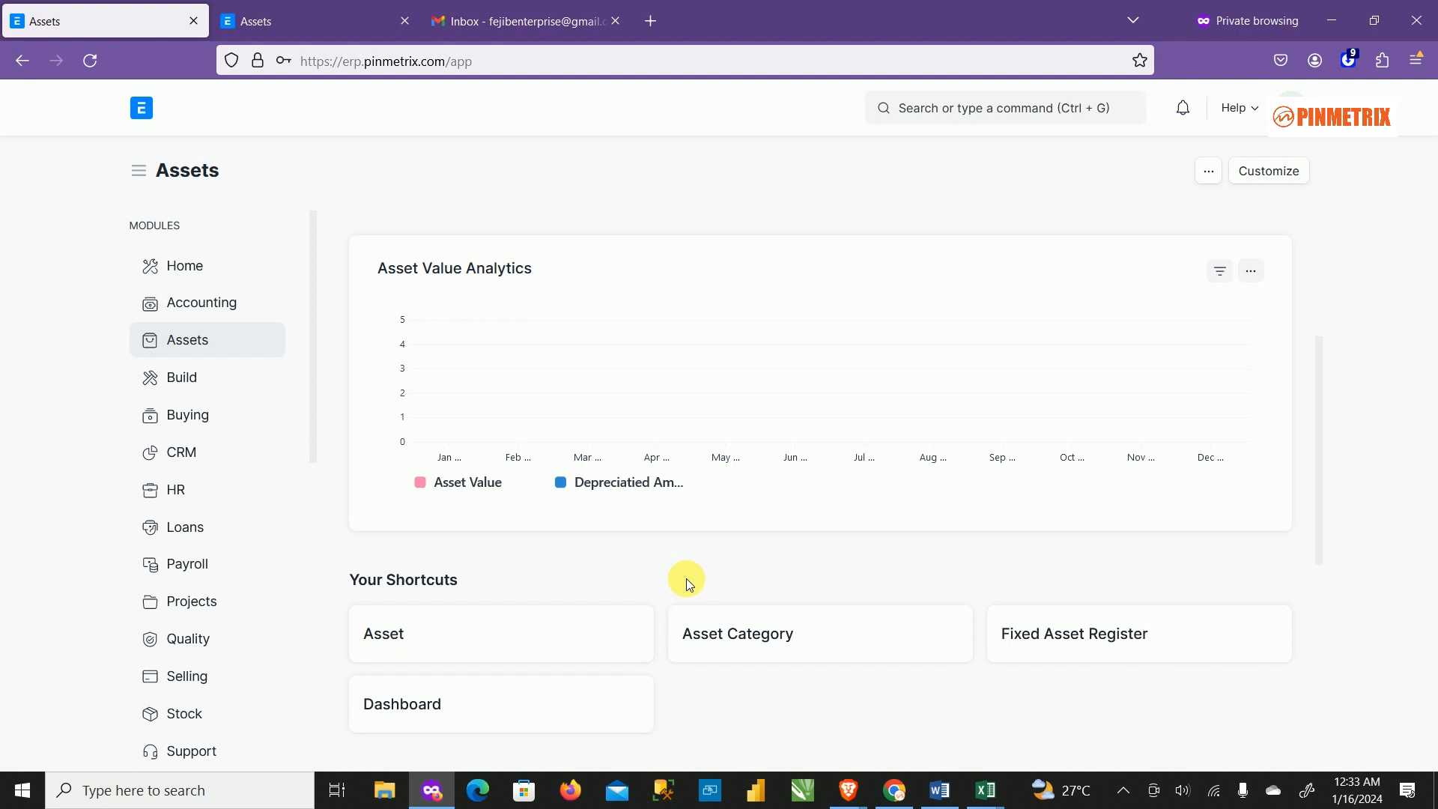
# Open the Asset Category list from the Assets workspace's Your Shortcuts cards.
pyautogui.scroll(-3, 580, 531)
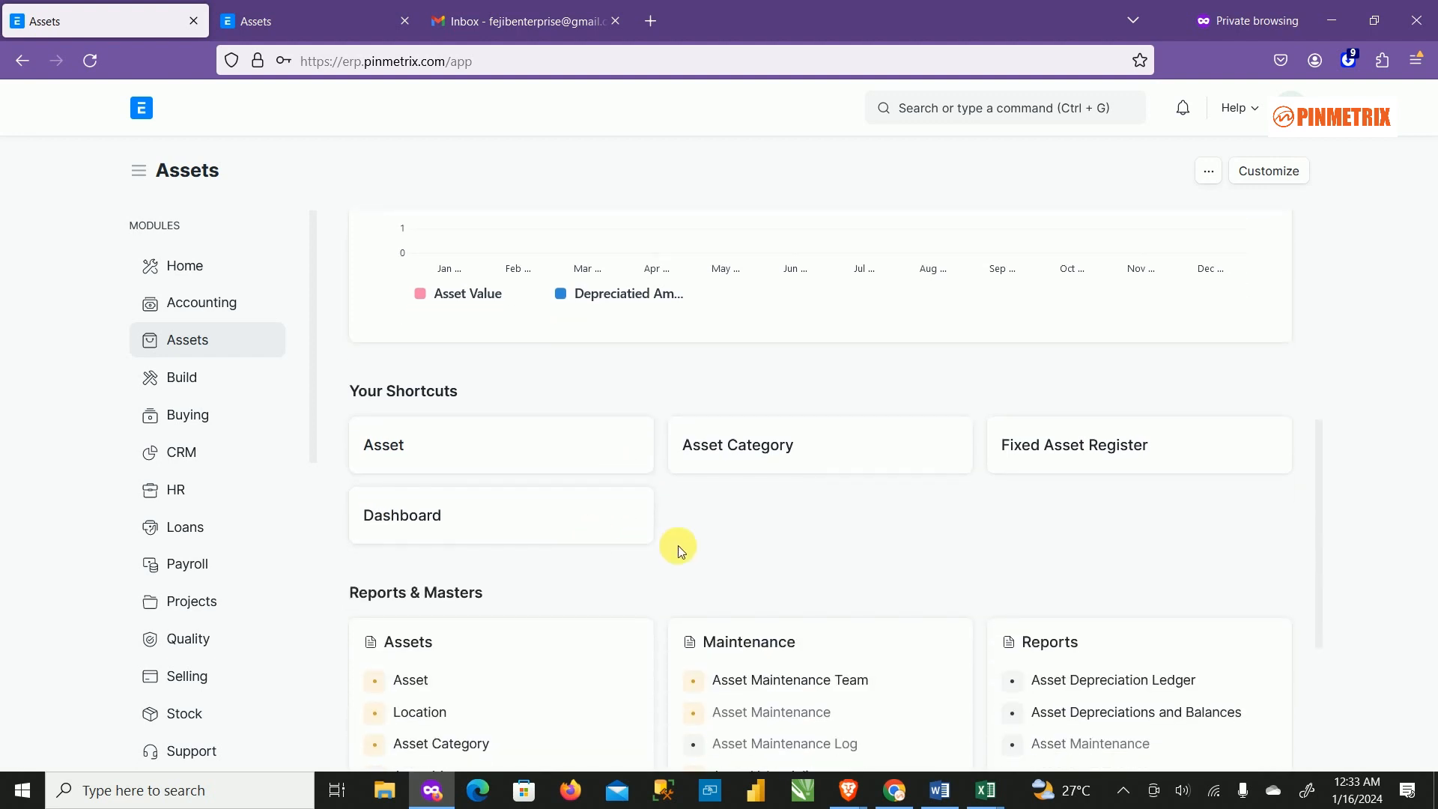
pyautogui.scroll(3, 677, 545)
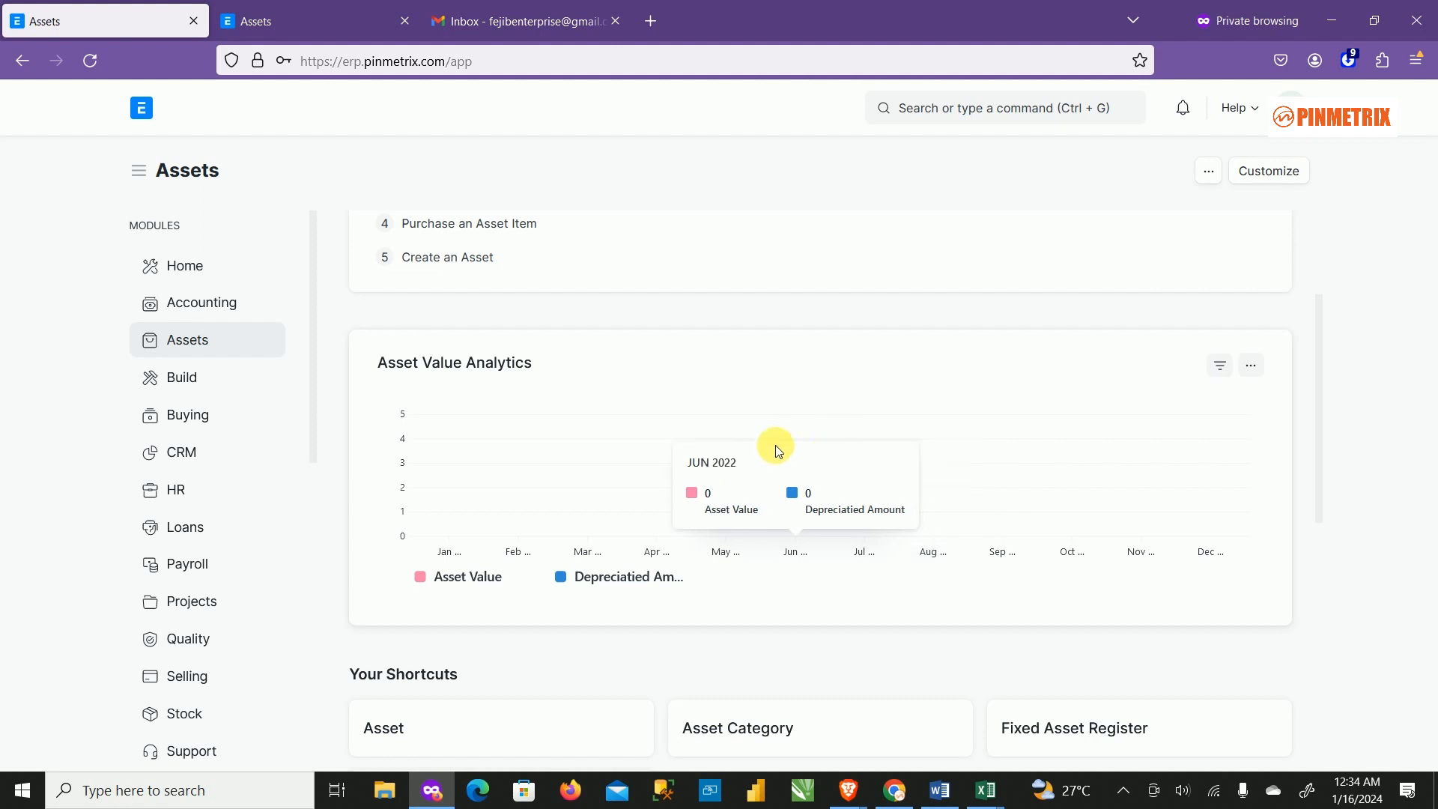
pyautogui.click(192, 340)
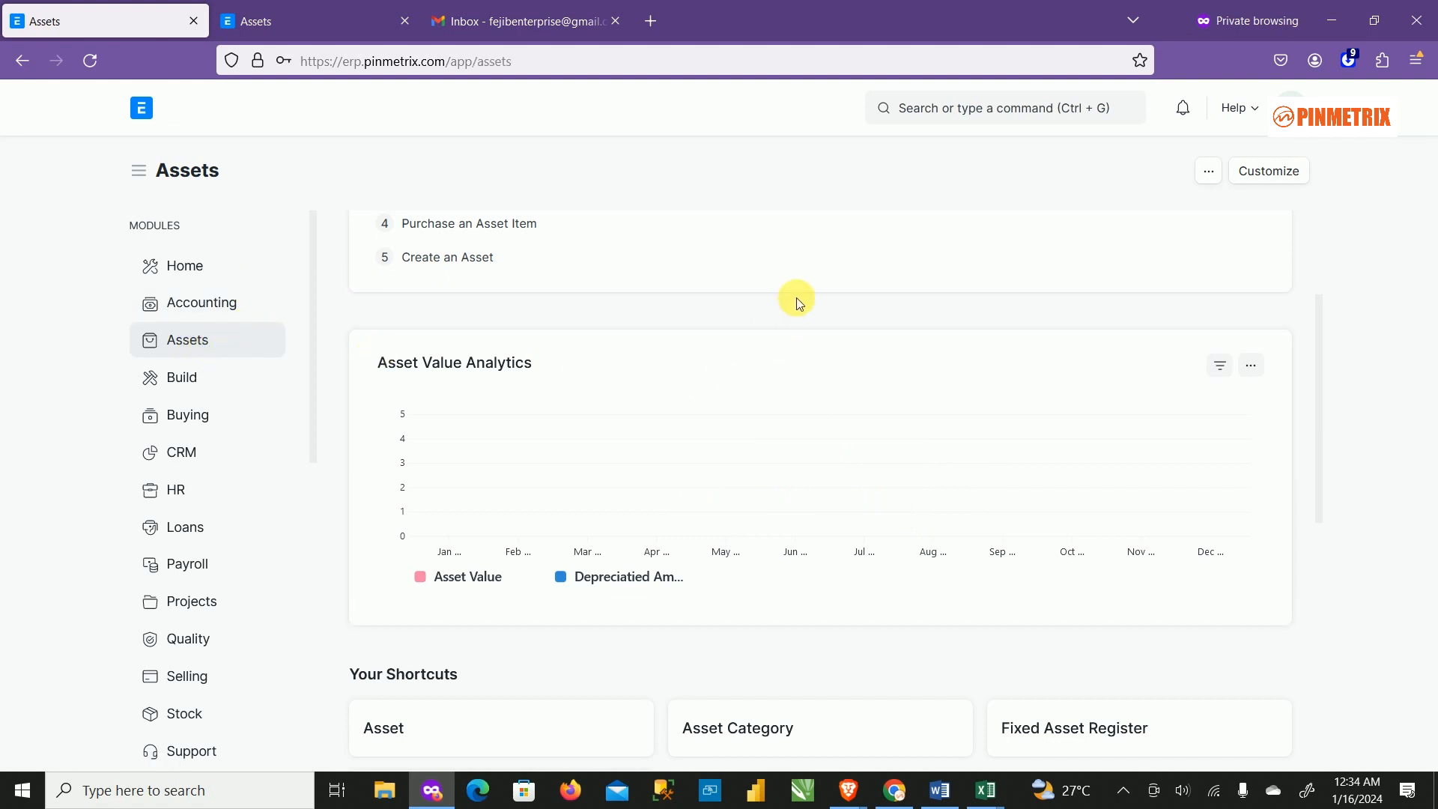
pyautogui.scroll(-4, 832, 420)
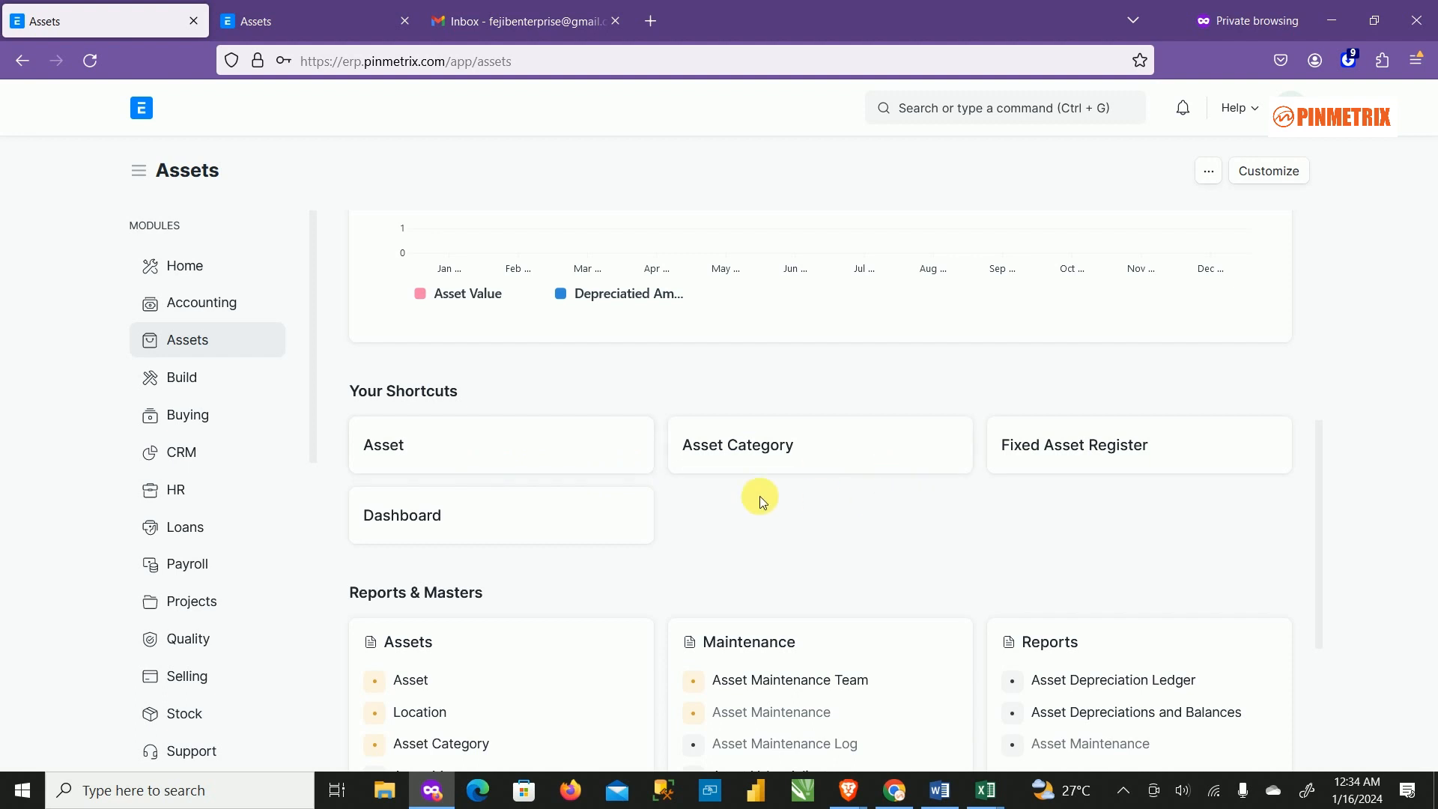
pyautogui.click(768, 458)
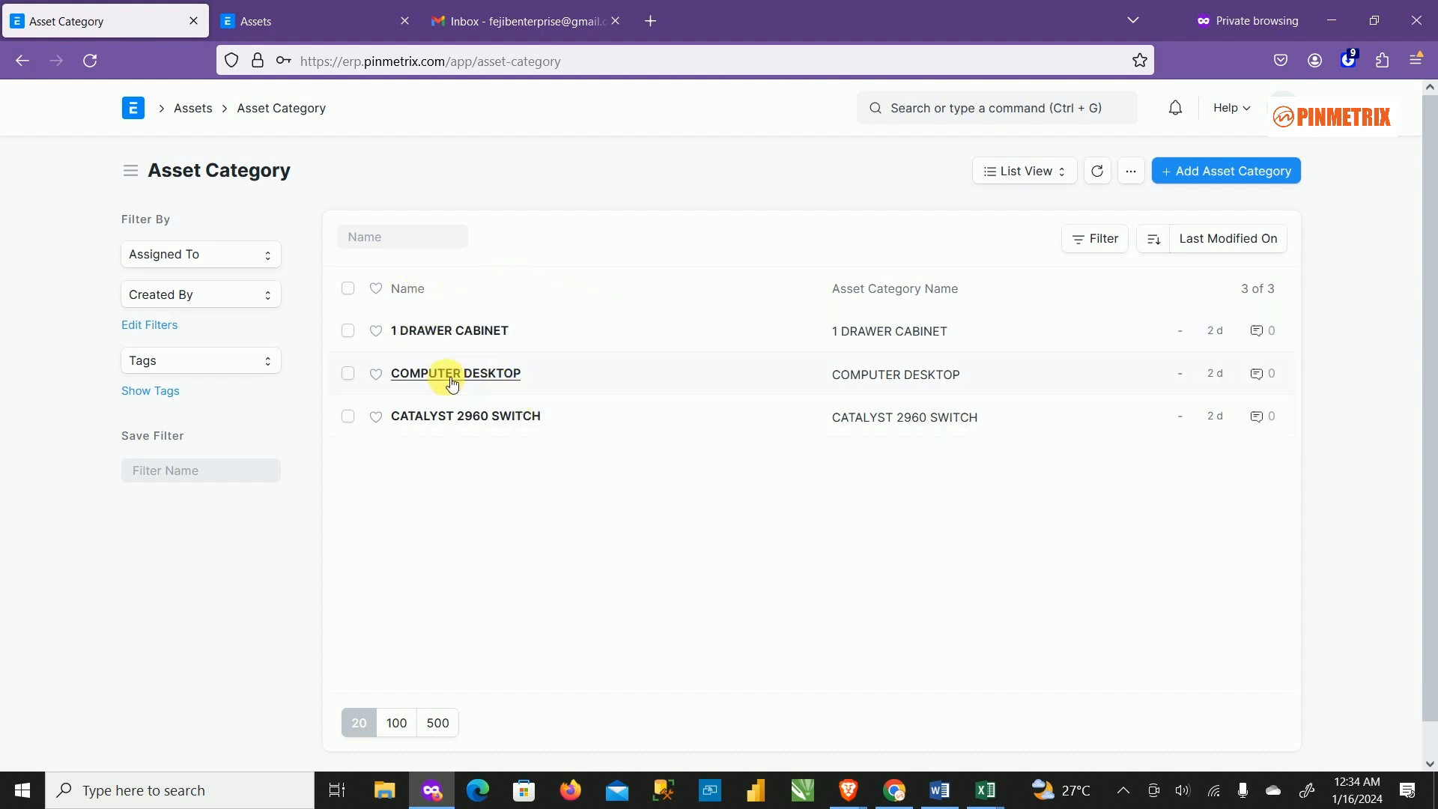
# Open the 1 DRAWER CABINET asset category form.
pyautogui.click(454, 334)
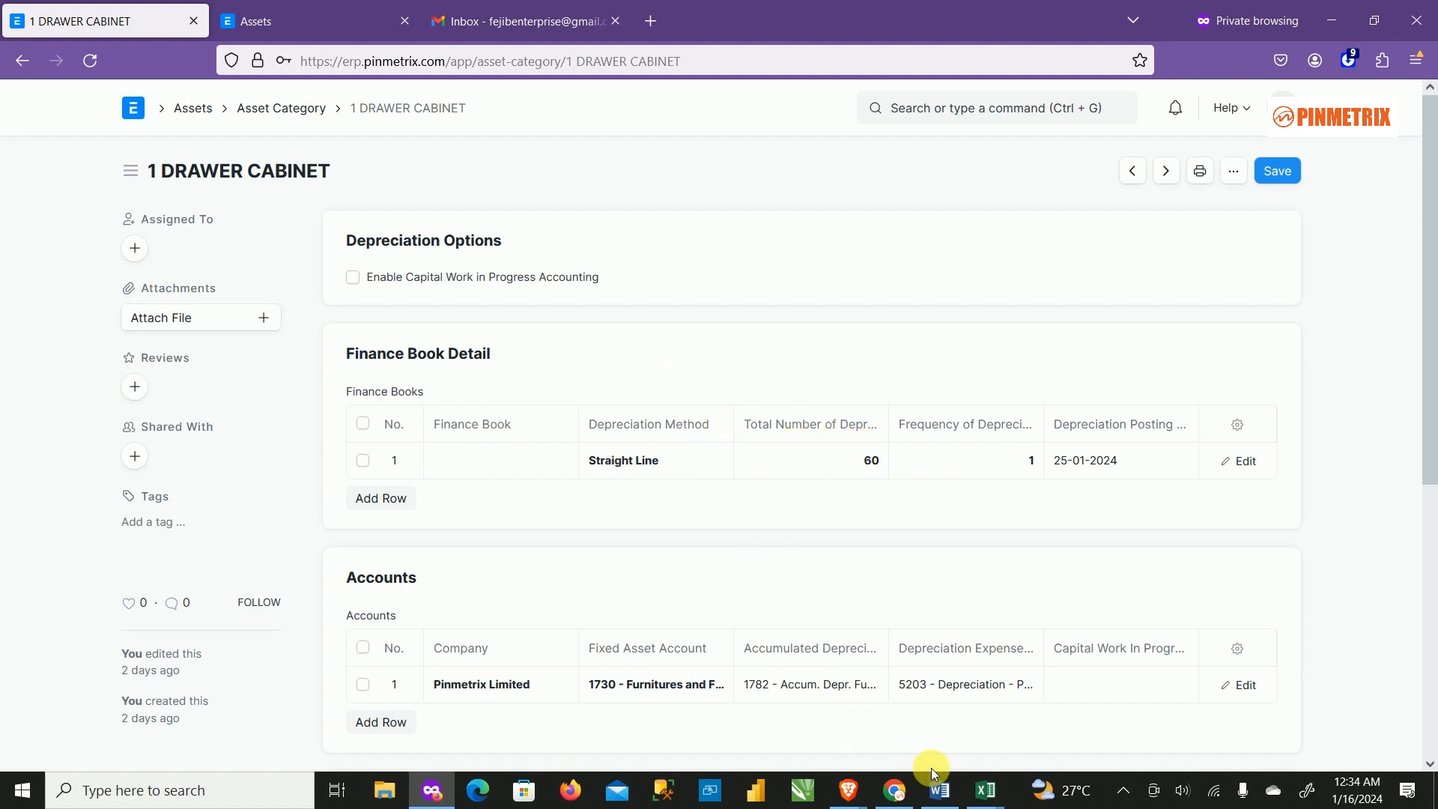
# Bring Equipment standard 2022.xlsx forward and scroll up to the CMH and FF asset rows.
pyautogui.moveTo(986, 801)
pyautogui.moveTo(1032, 693)
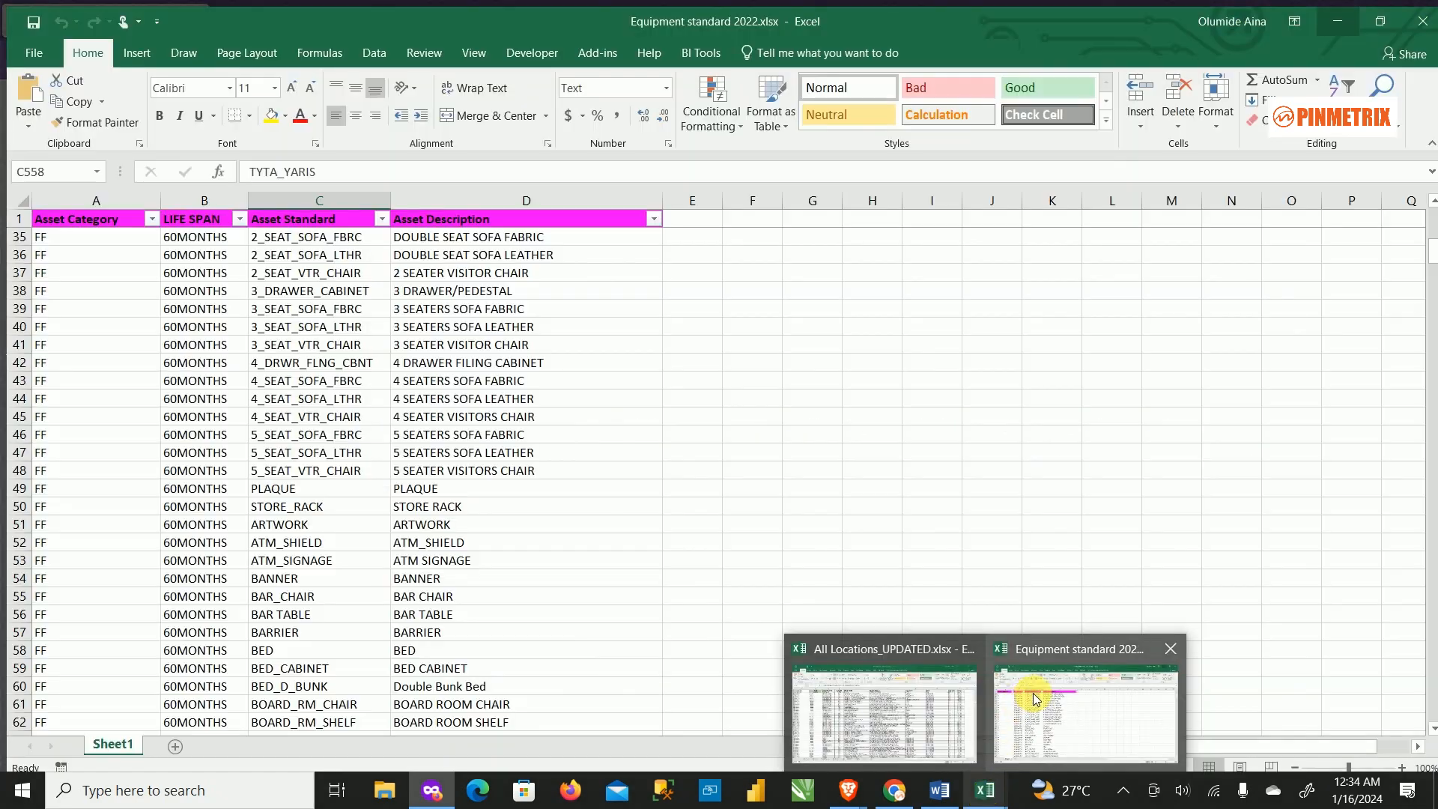
pyautogui.click(1031, 693)
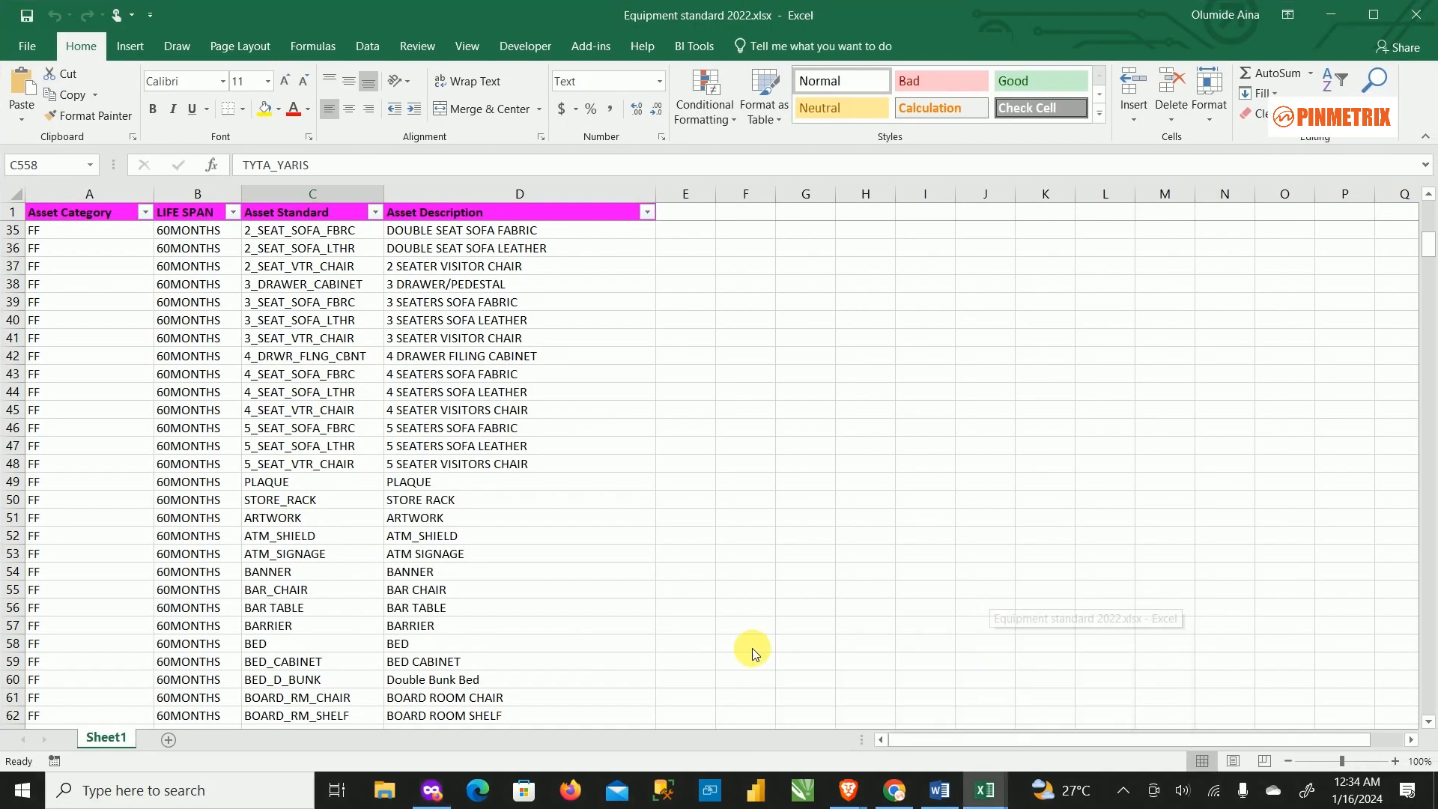
pyautogui.scroll(8, 416, 416)
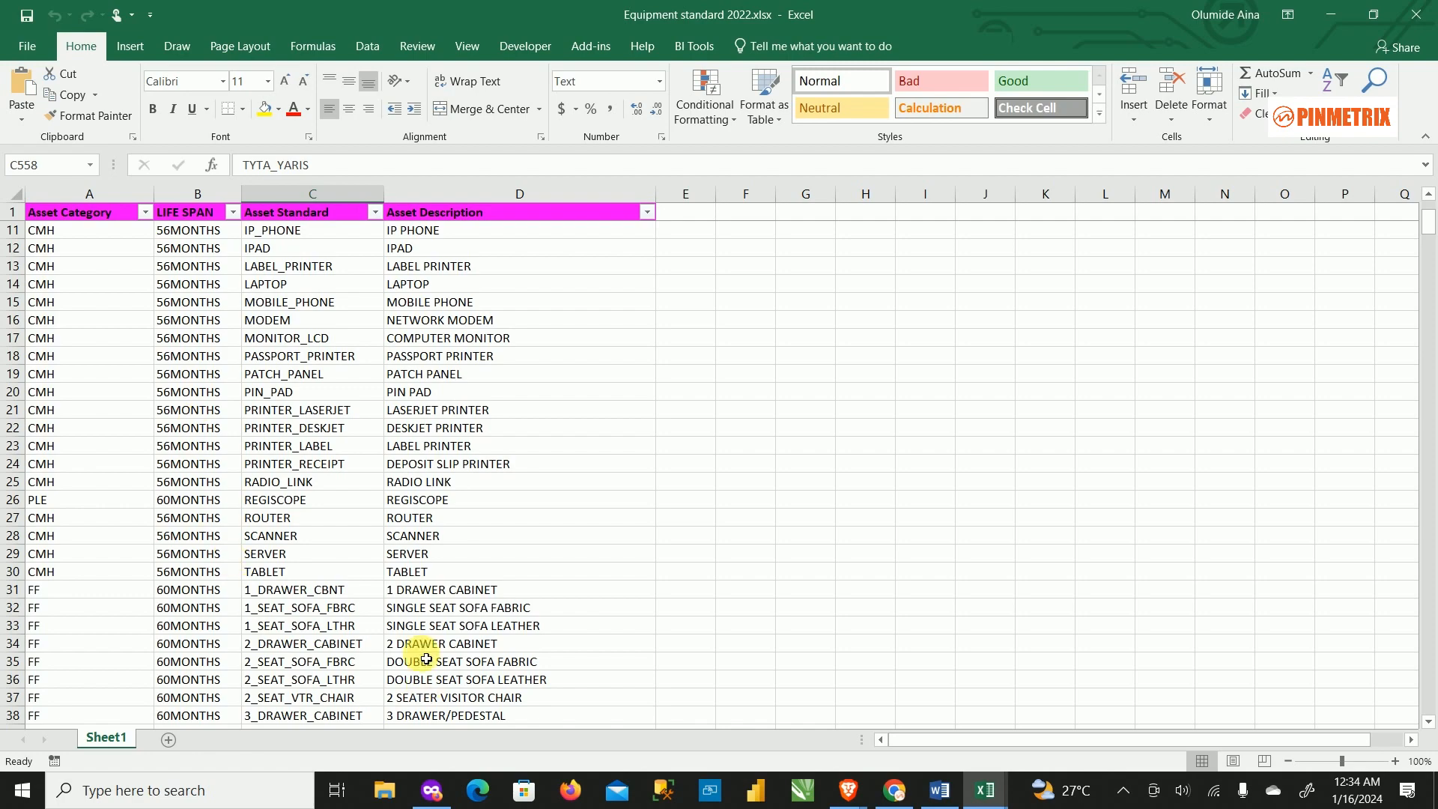
pyautogui.moveTo(984, 790)
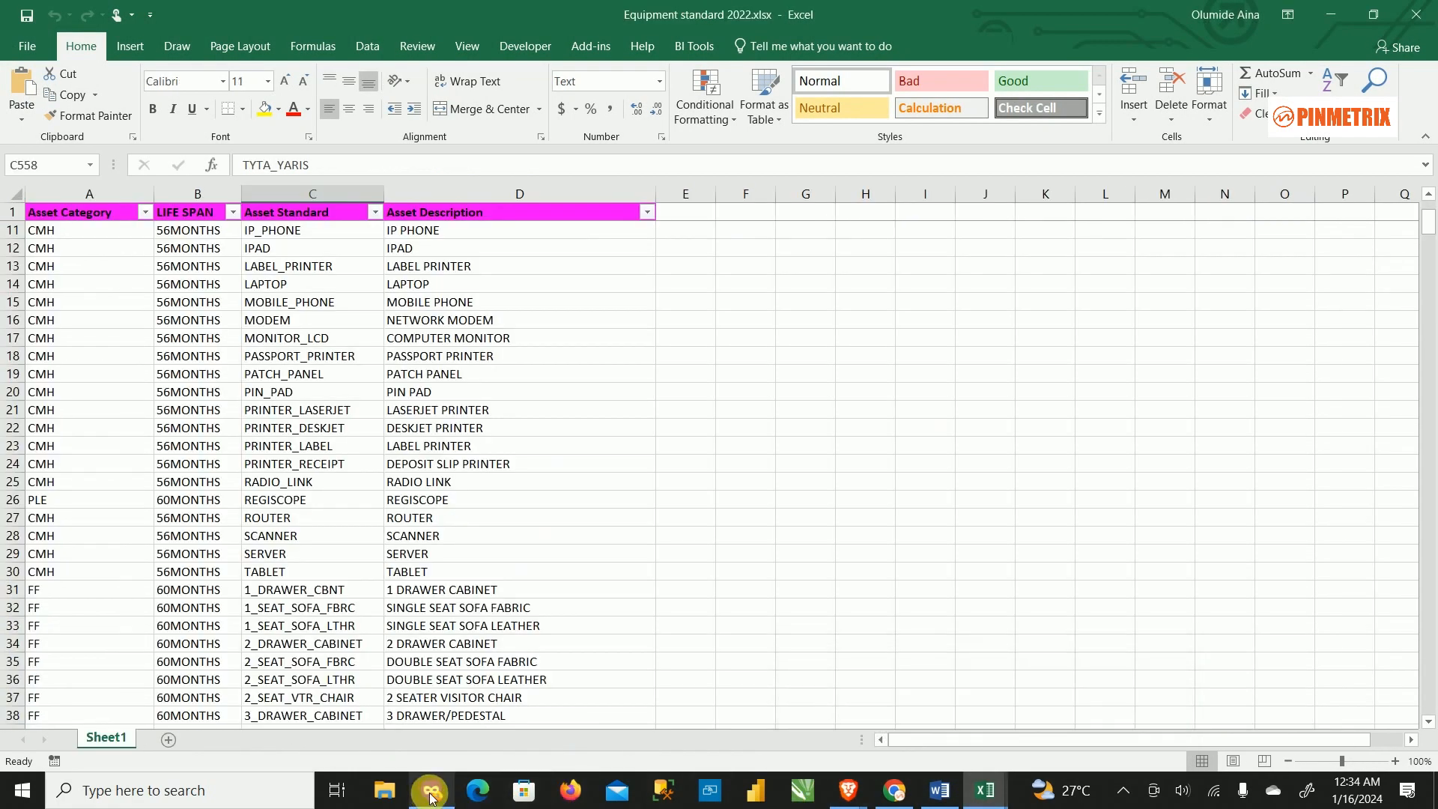
# Return to the 1 DRAWER CABINET form and scroll through its Finance Book Detail and Accounts sections.
pyautogui.moveTo(439, 800)
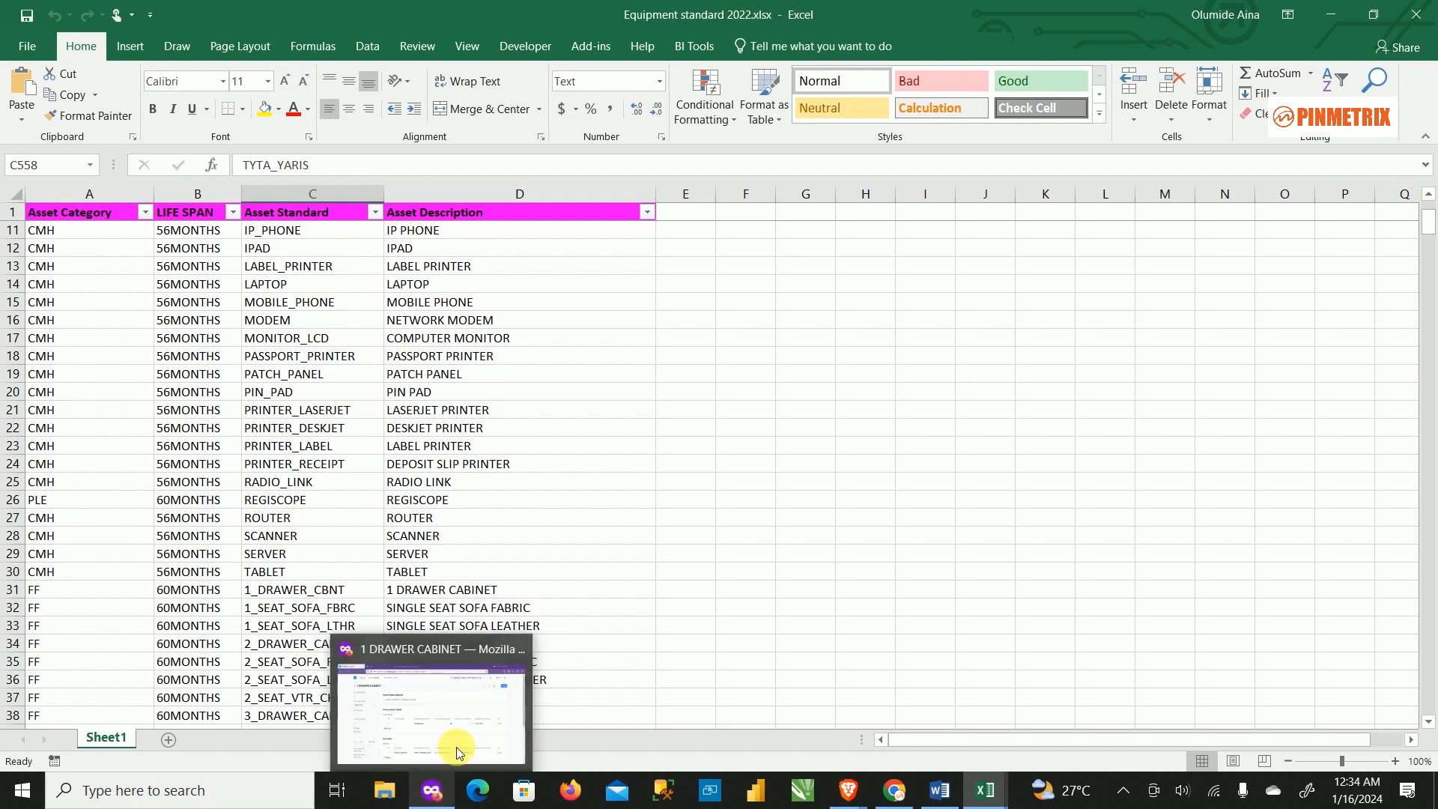
pyautogui.click(459, 741)
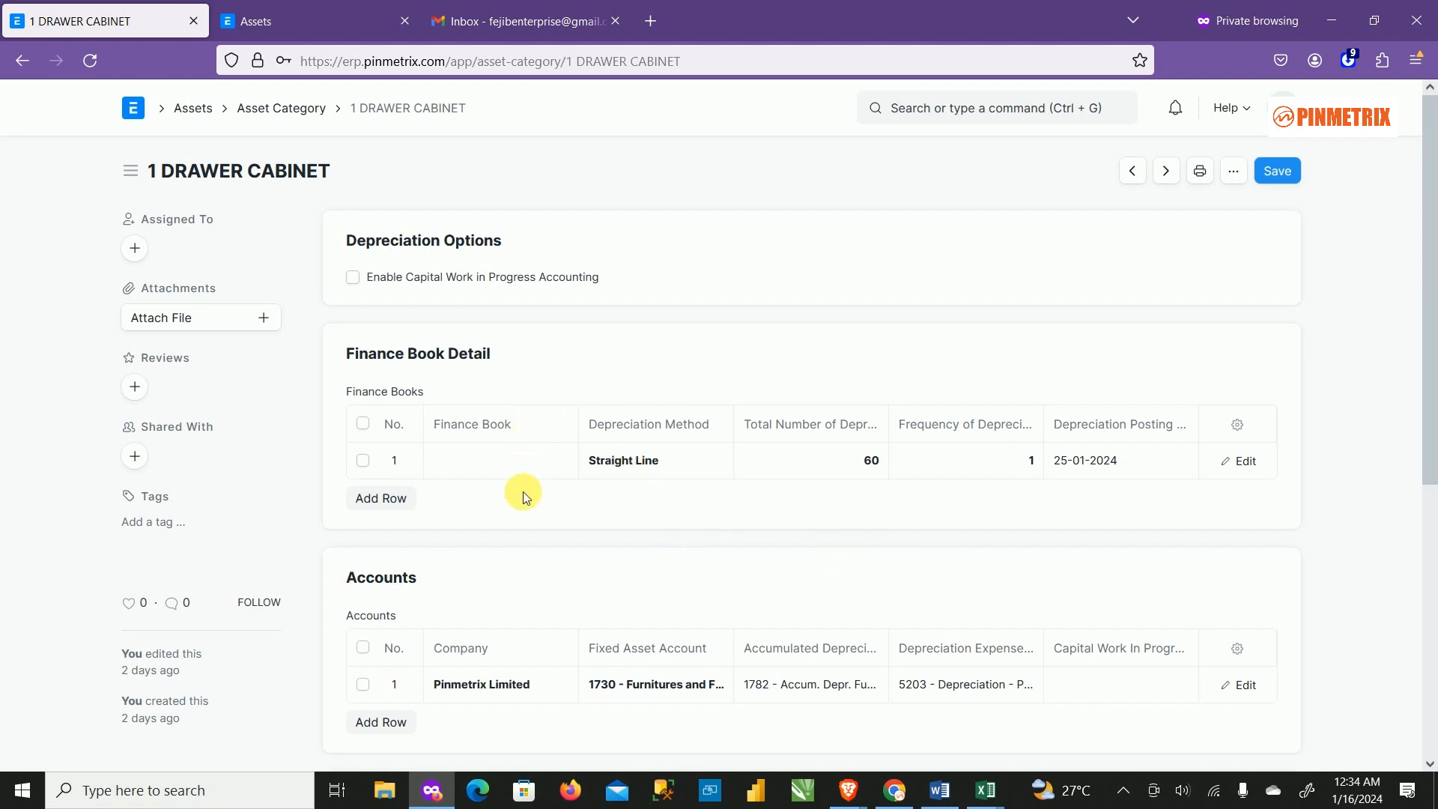
pyautogui.scroll(-3, 902, 487)
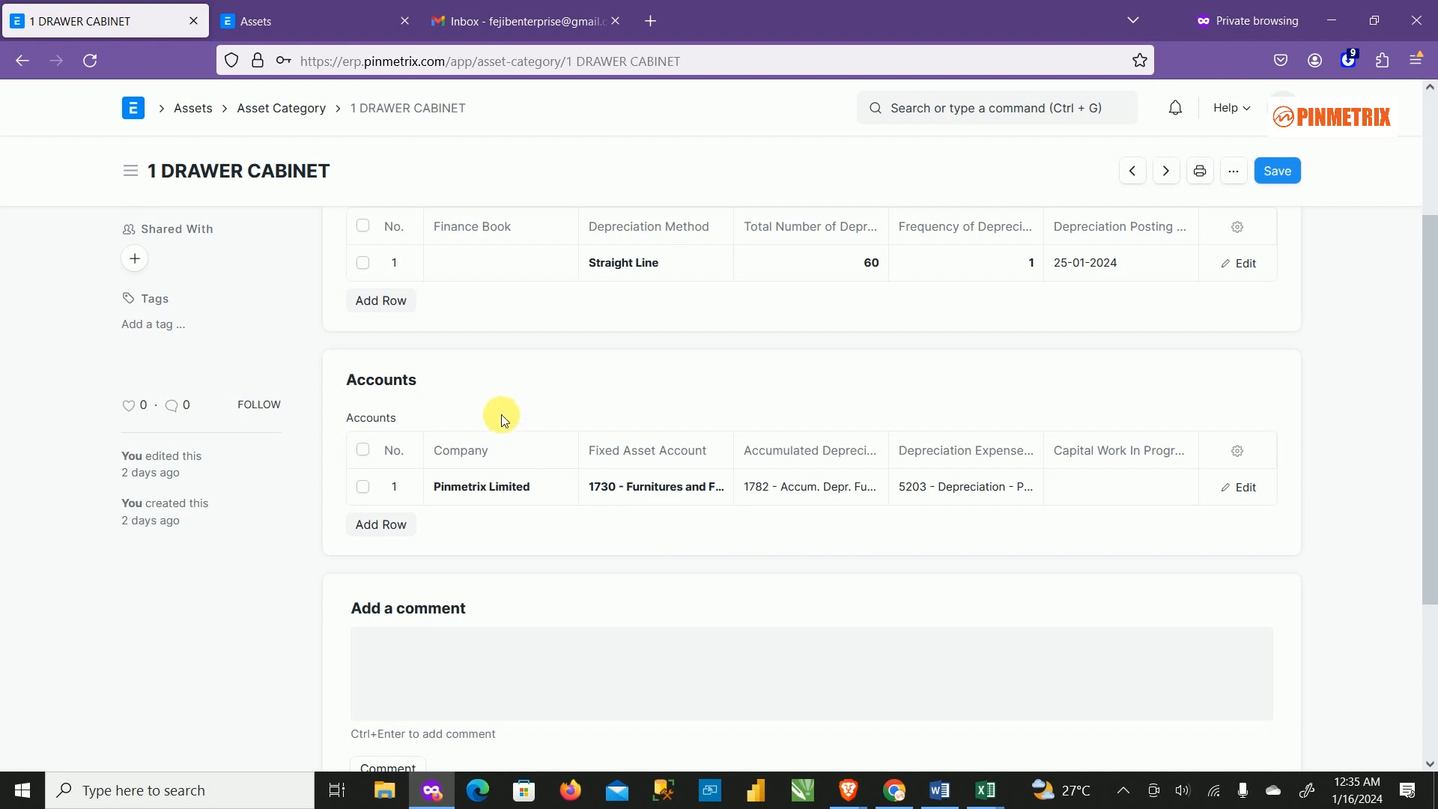
pyautogui.scroll(3, 569, 374)
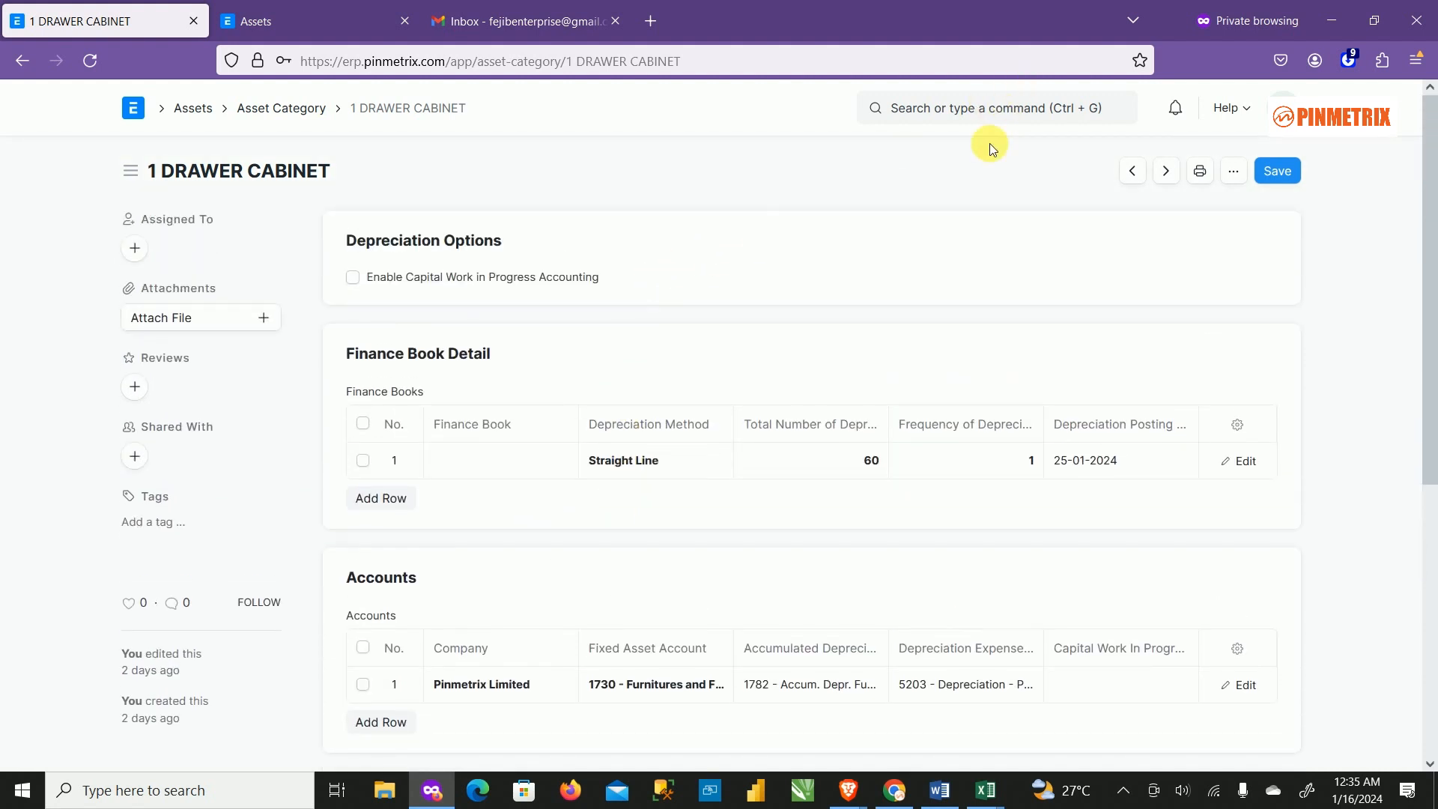
# Search for 'chart of' and open the Chart of Accounts.
pyautogui.click(994, 120)
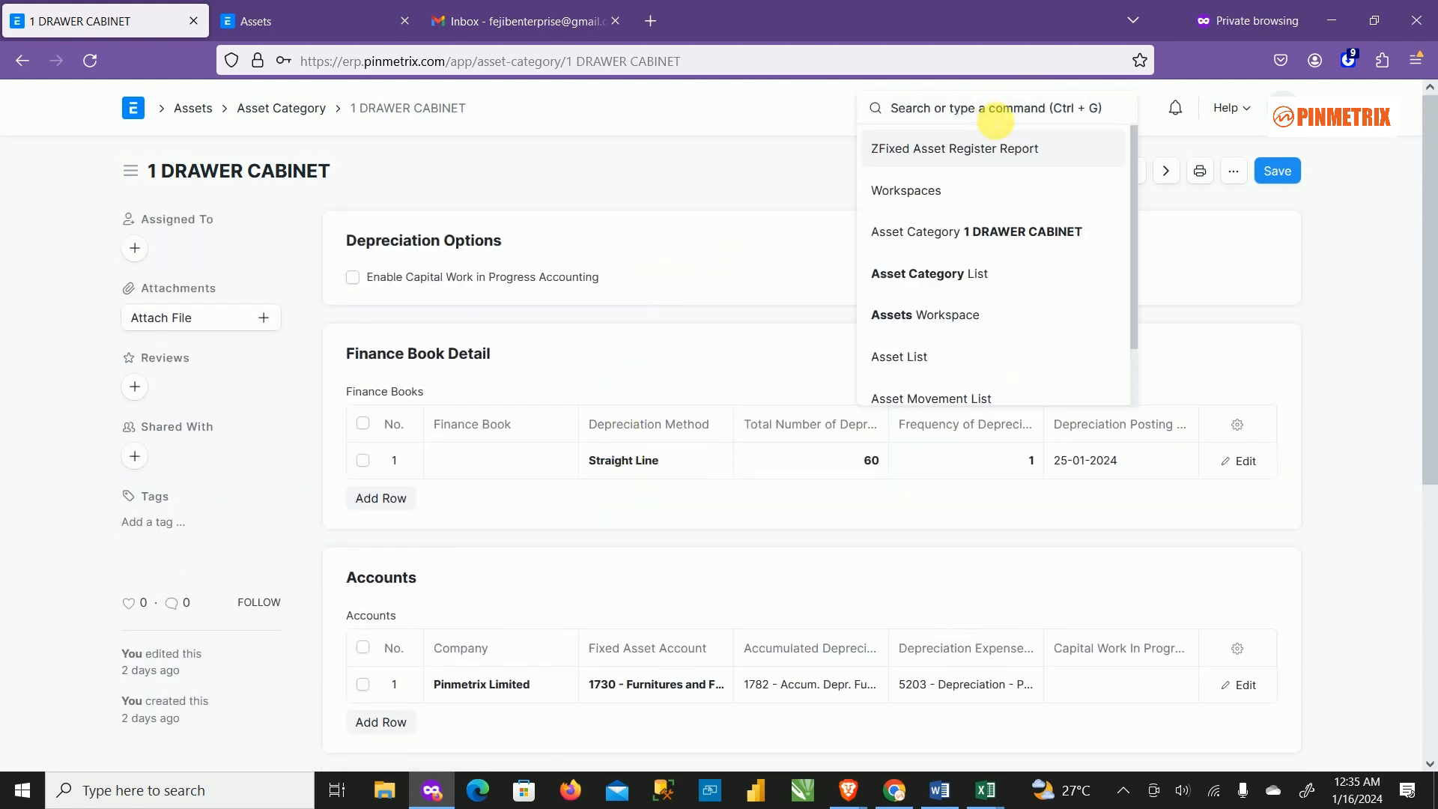
pyautogui.write('ledger')
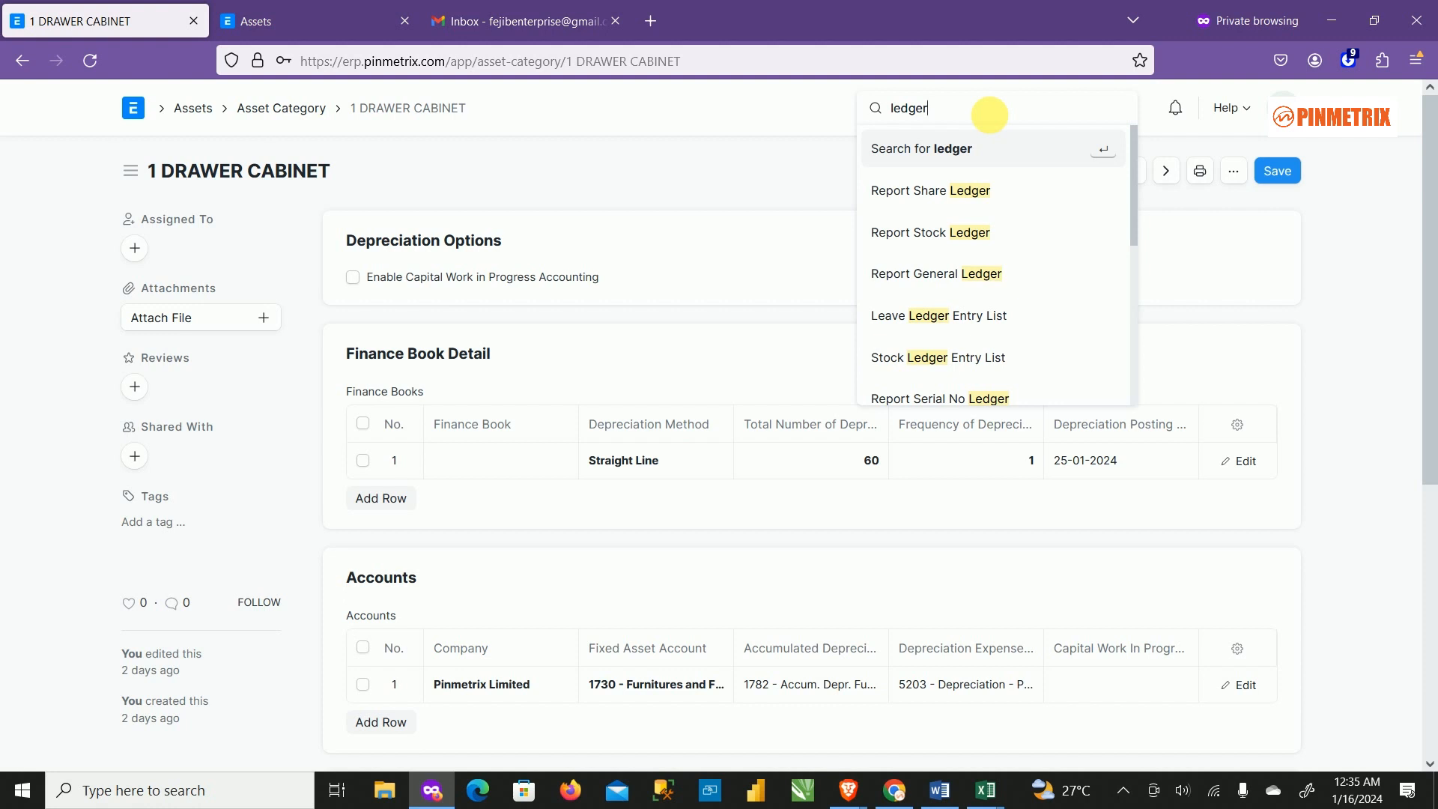
pyautogui.press('BackSpace')
pyautogui.press('BackSpace')
pyautogui.press('BackSpace')
pyautogui.press('BackSpace')
pyautogui.press('BackSpace')
pyautogui.write('c')
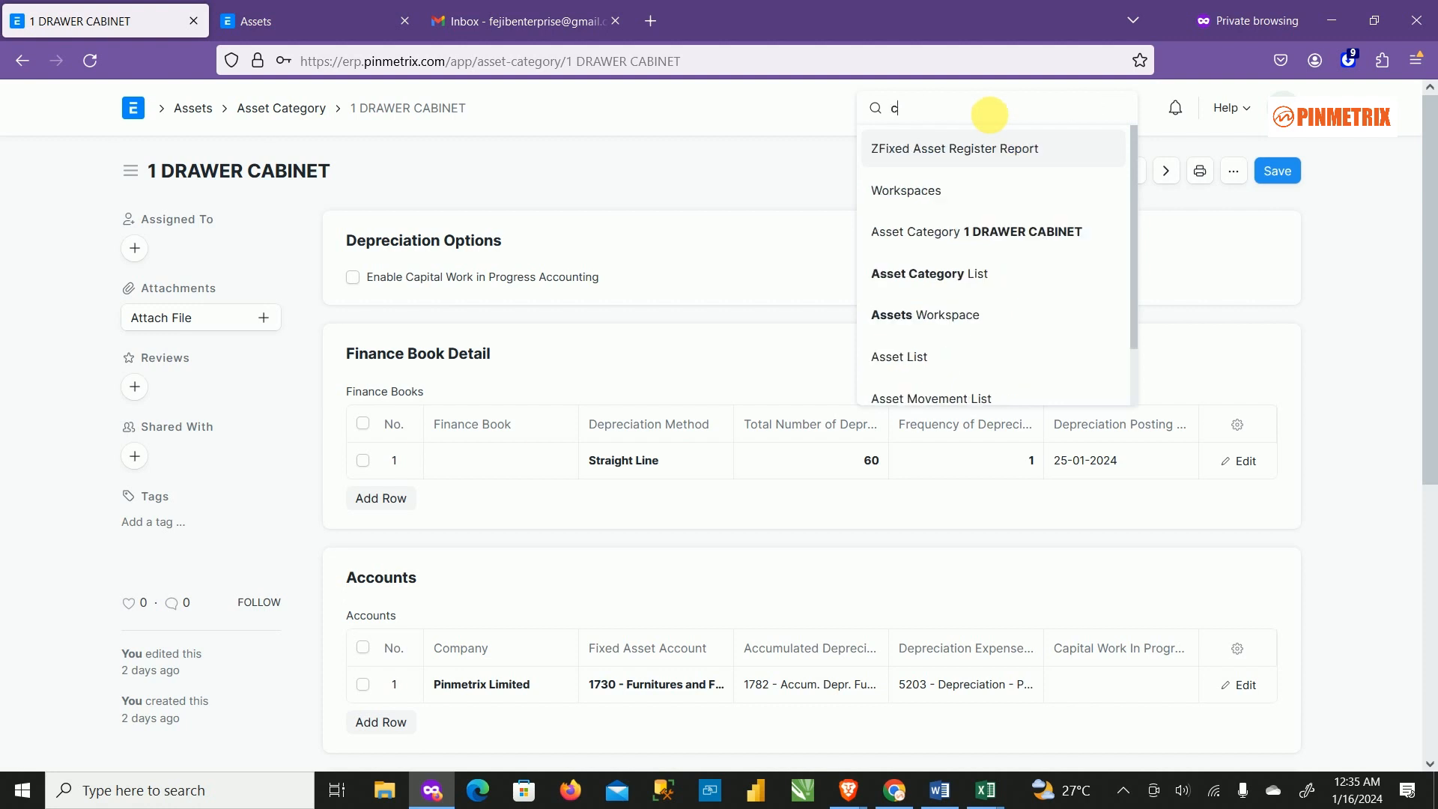
pyautogui.write('hart o')
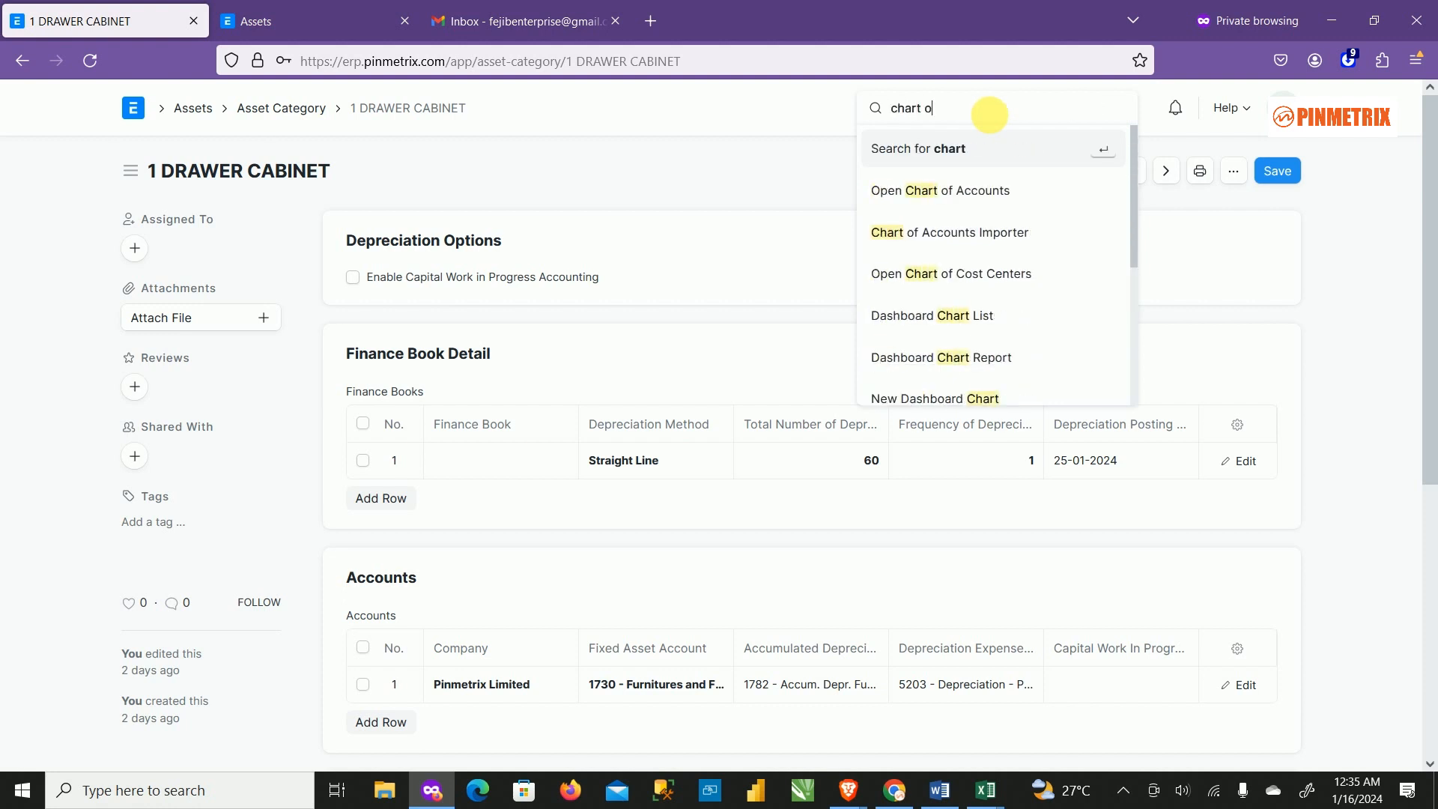
pyautogui.write('f')
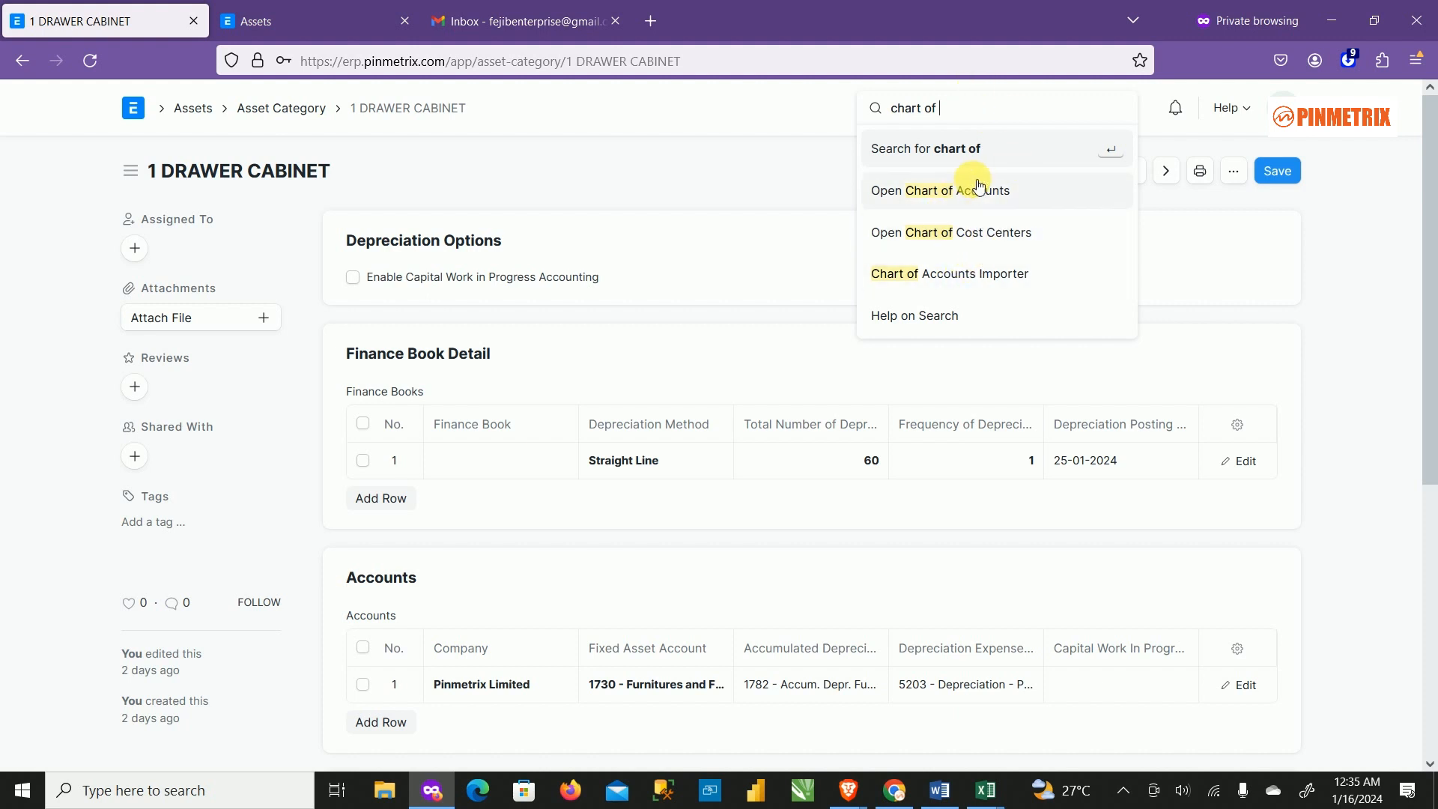
pyautogui.click(976, 192)
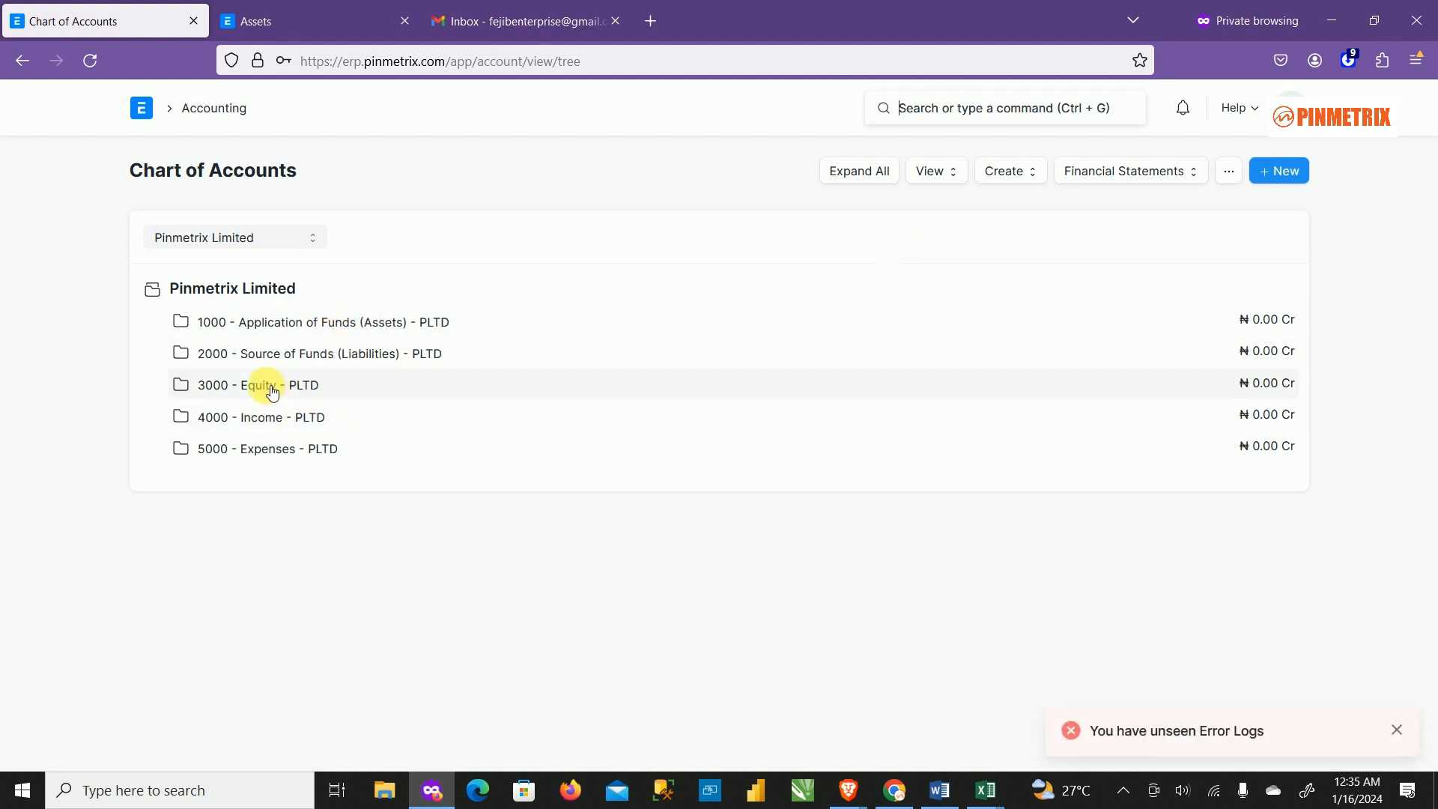
# Expand Application of Funds and 1700 Fixed Assets to review sub-accounts, then return to the Asset Category list.
pyautogui.click(312, 359)
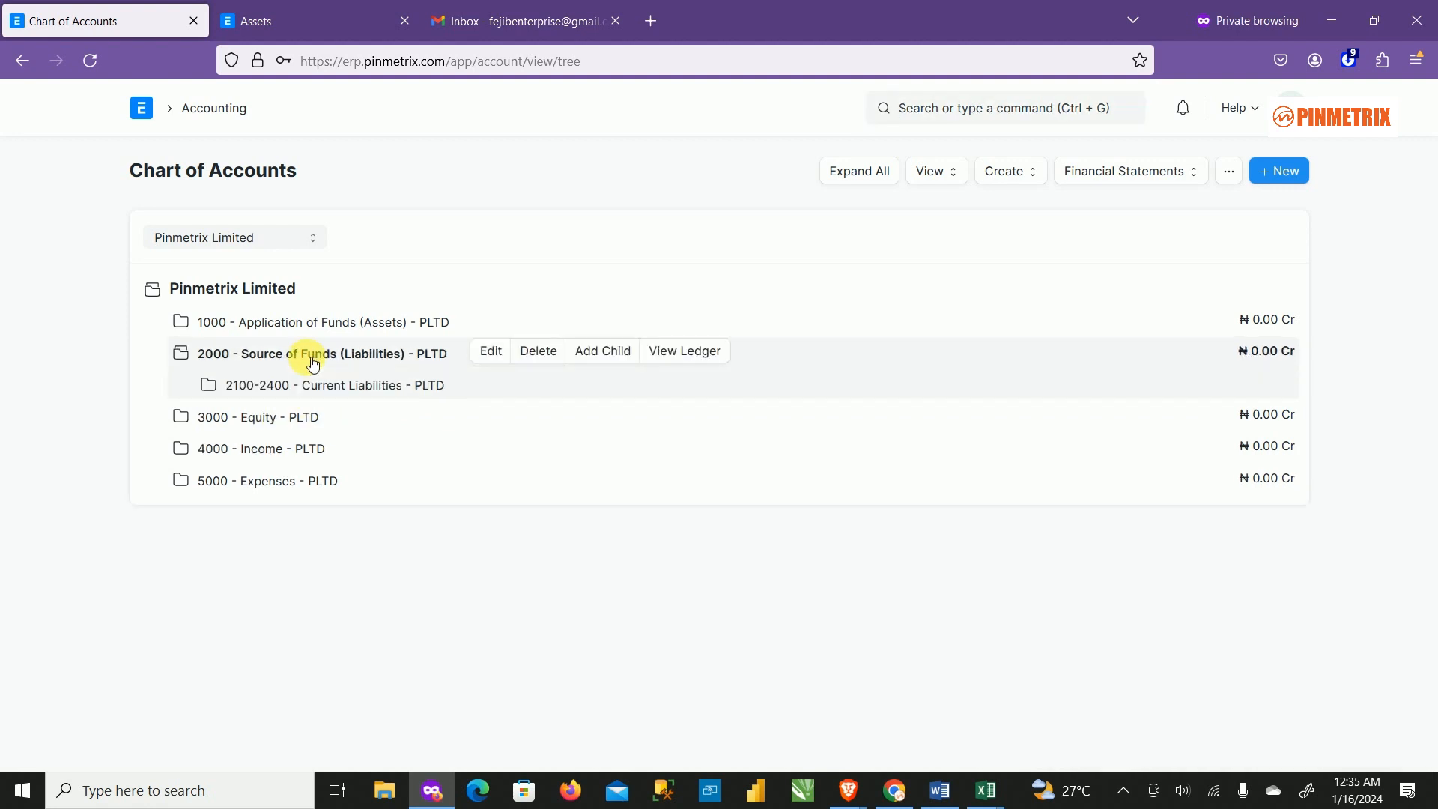
pyautogui.click(312, 359)
pyautogui.click(315, 322)
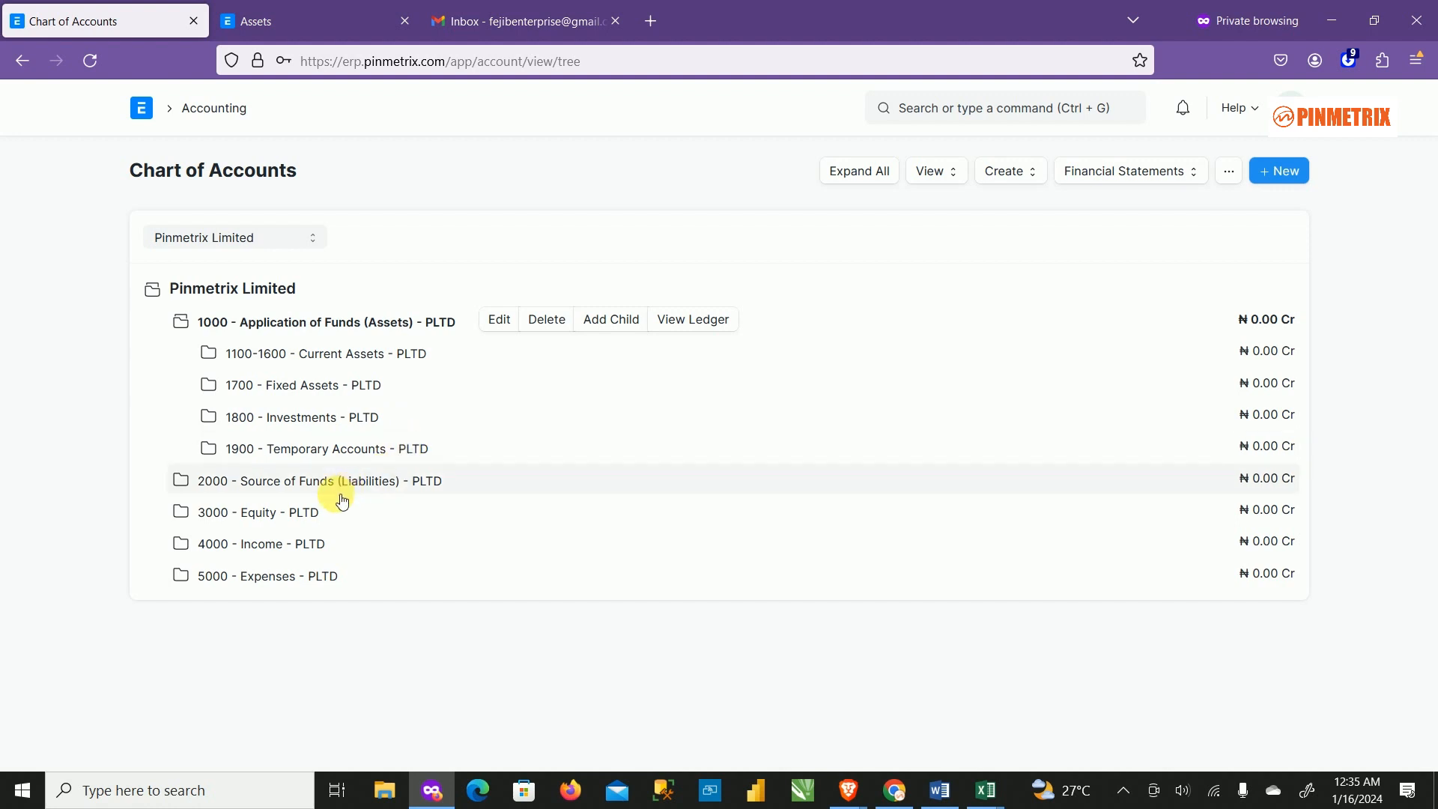
pyautogui.click(283, 391)
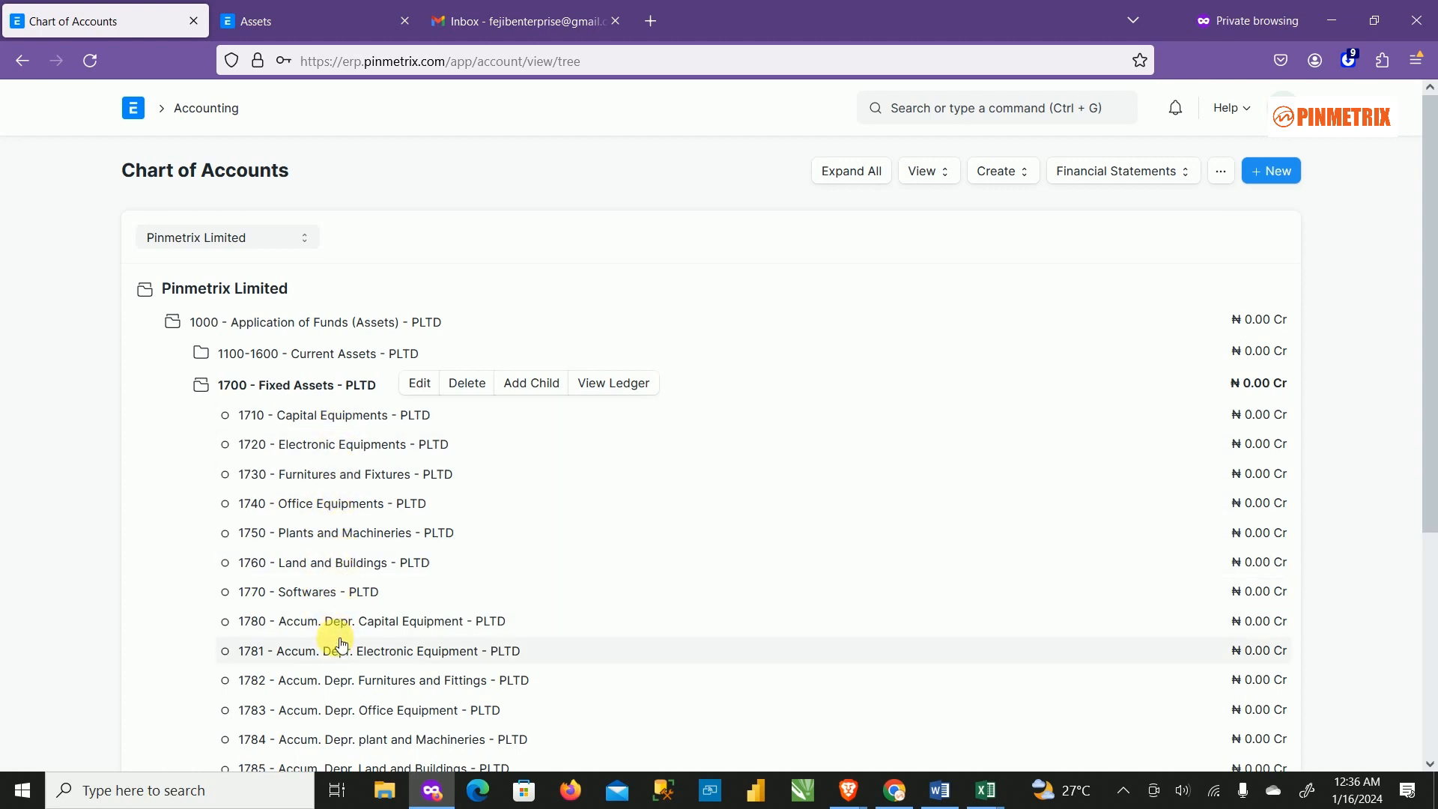
pyautogui.scroll(-2, 335, 678)
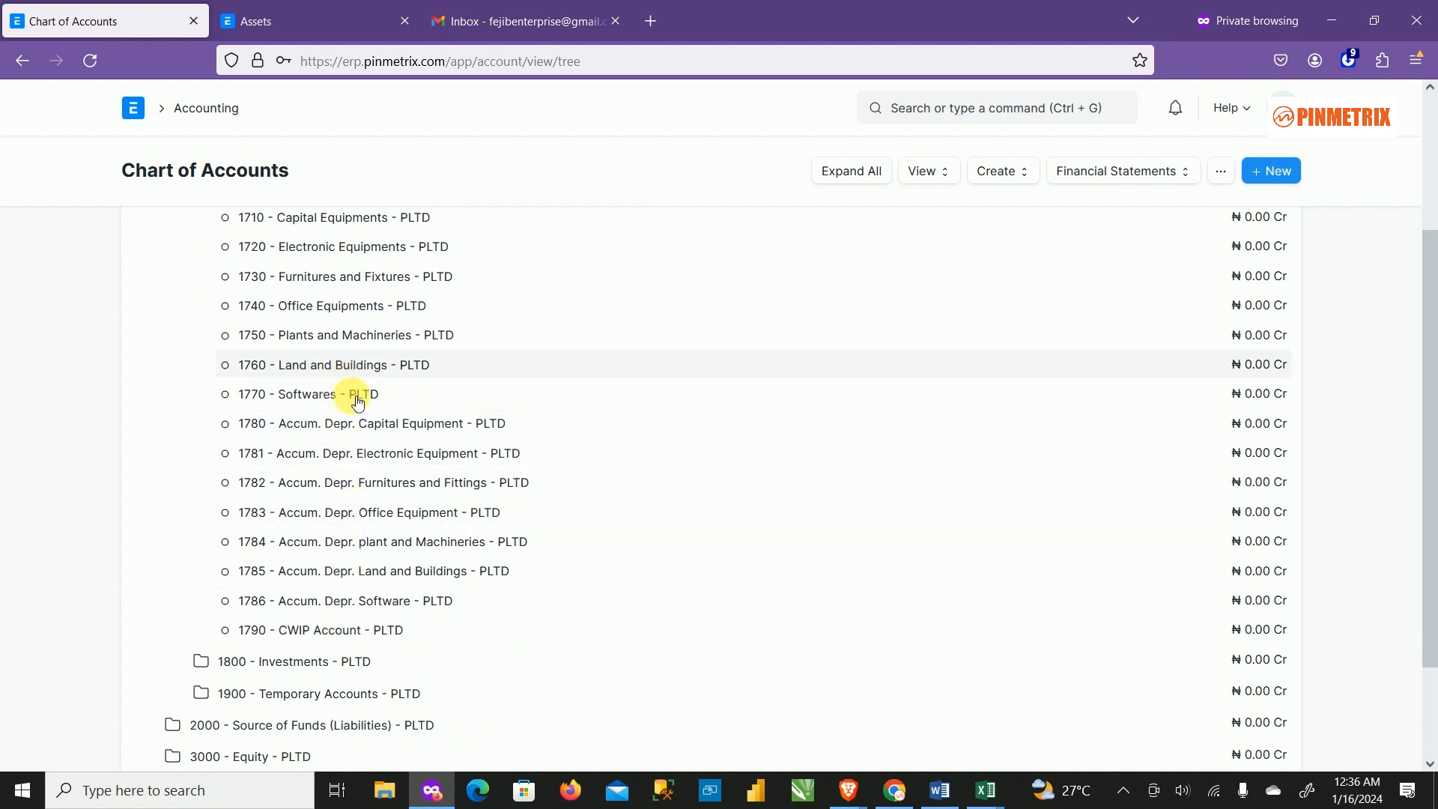
pyautogui.scroll(2, 357, 444)
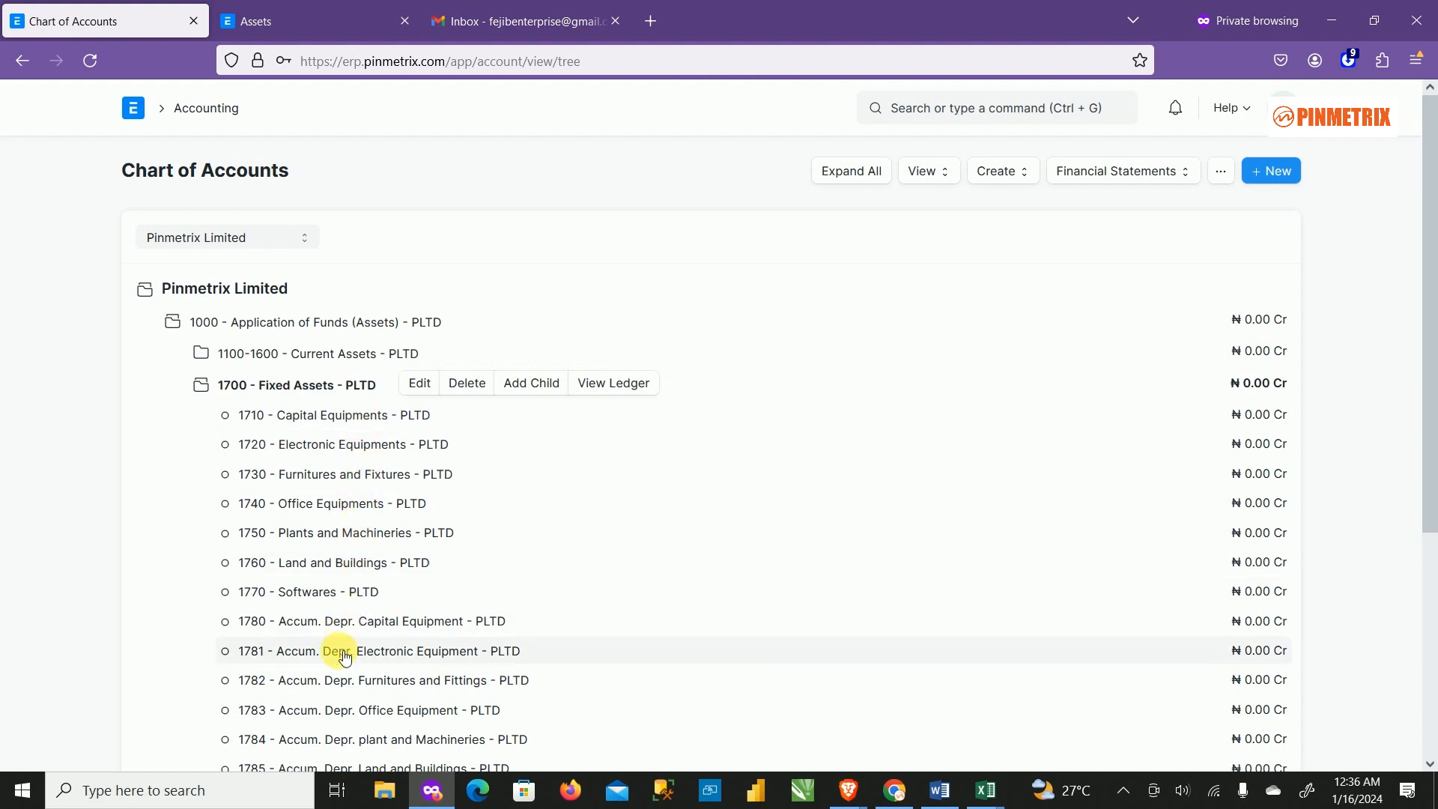
pyautogui.click(271, 384)
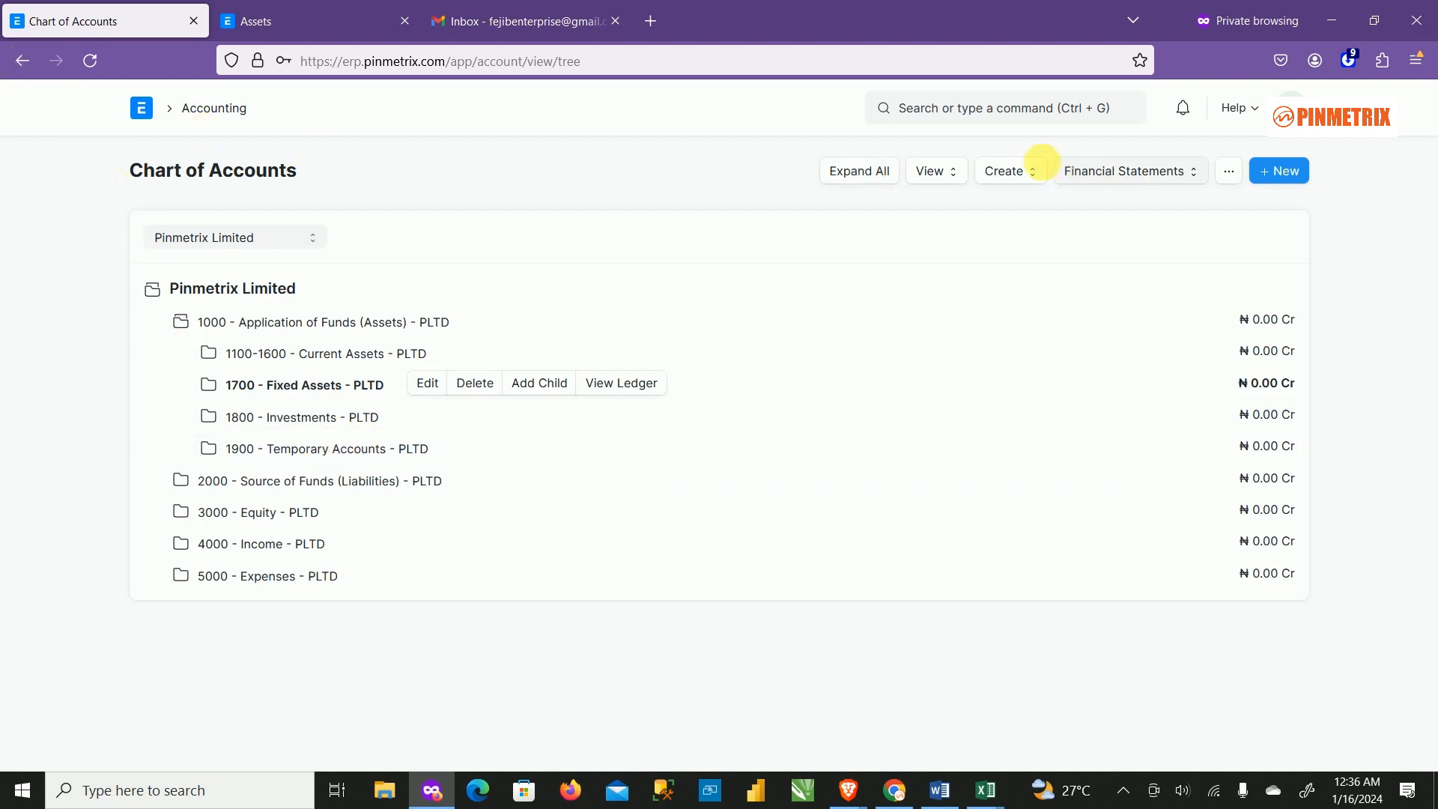
pyautogui.click(28, 59)
pyautogui.click(29, 59)
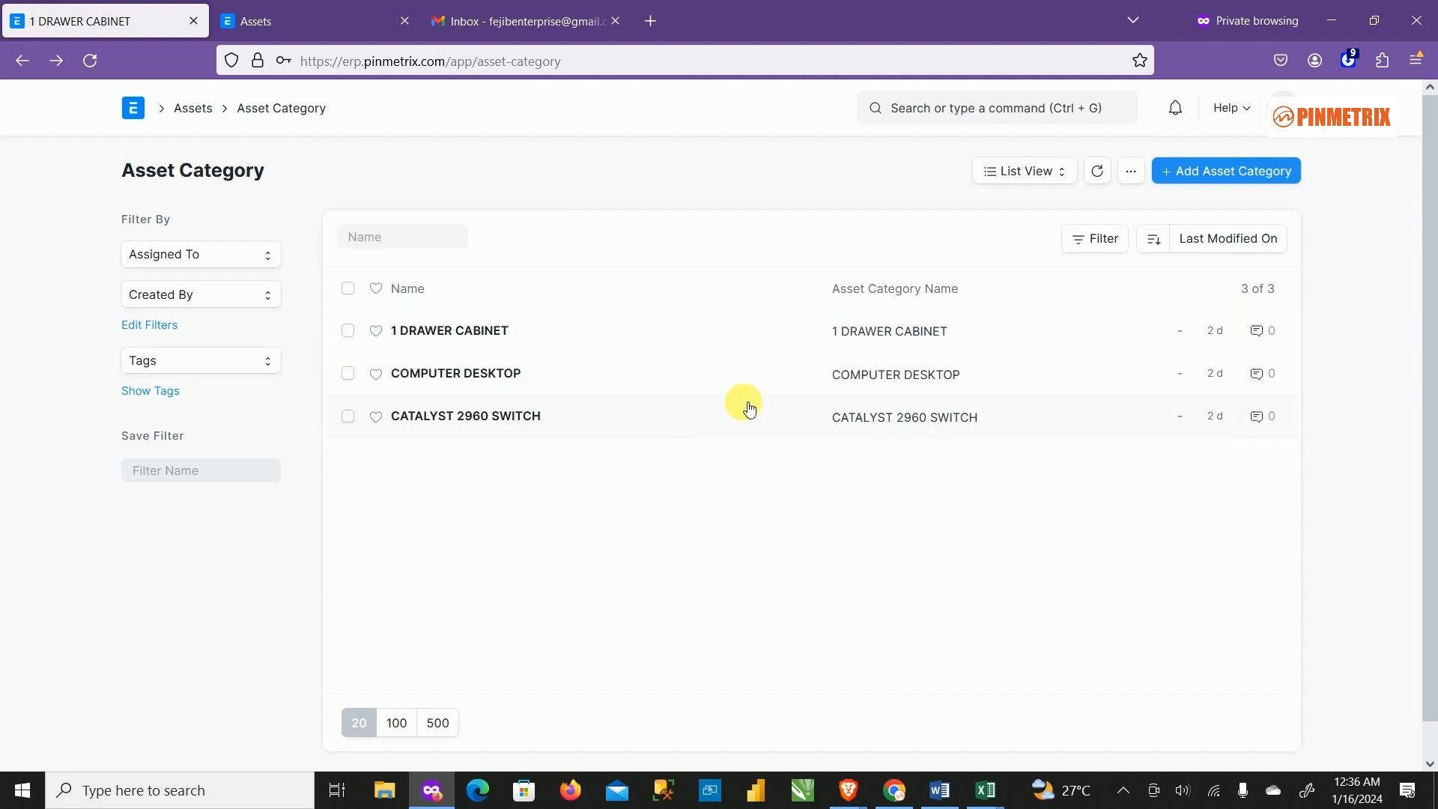
# Go back to the Assets workspace and scroll down to its Reports & Masters links.
pyautogui.click(22, 59)
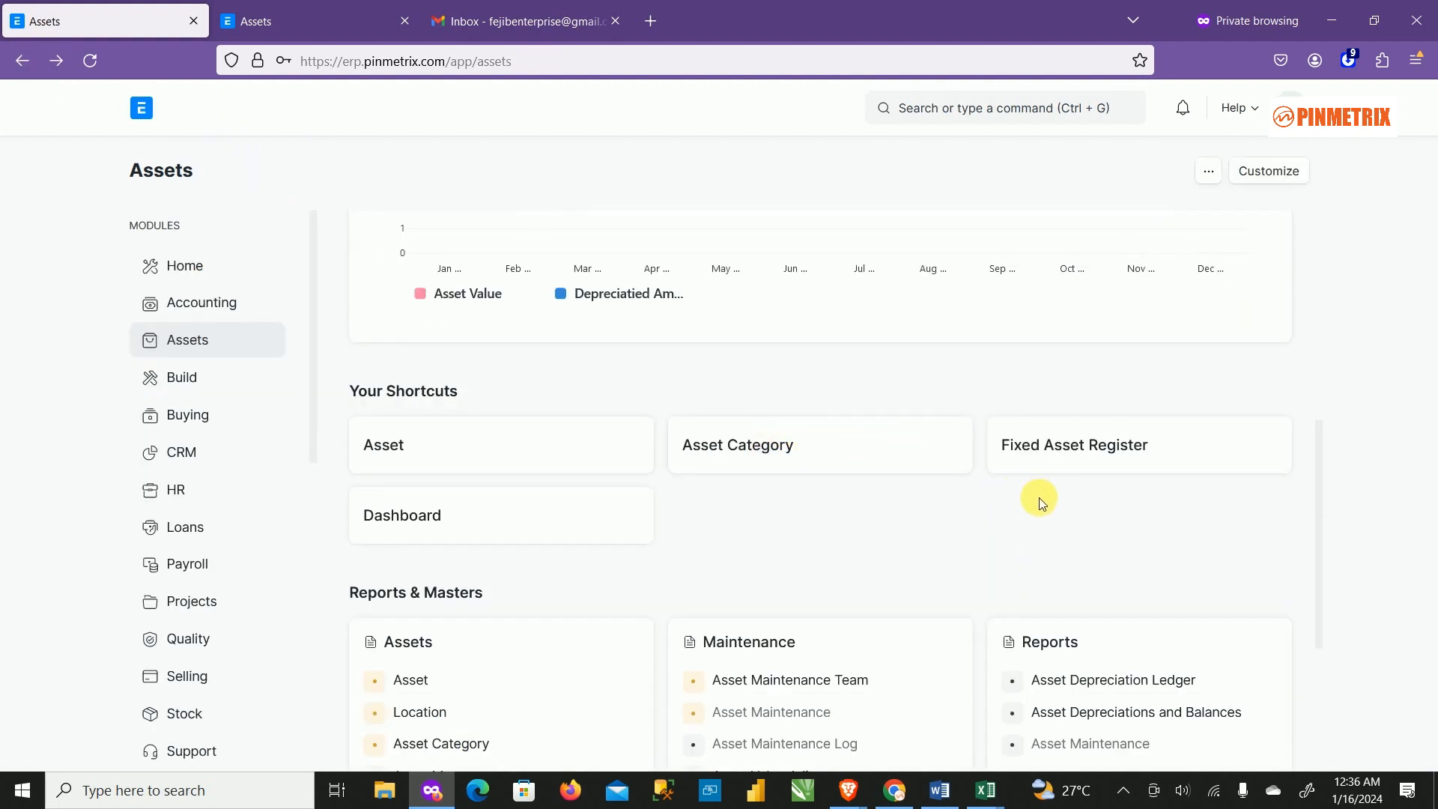
pyautogui.scroll(-3, 812, 528)
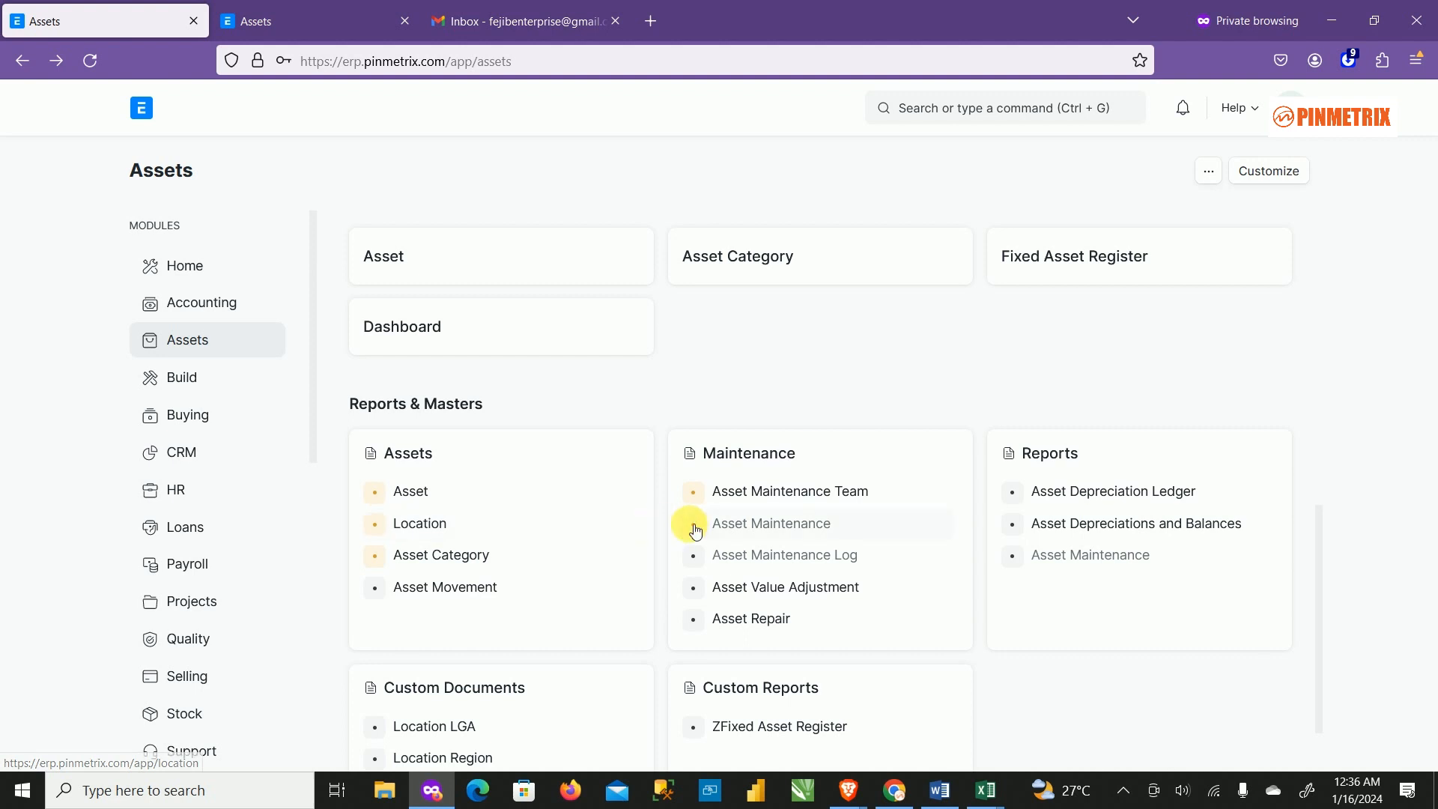
pyautogui.scroll(-1, 708, 533)
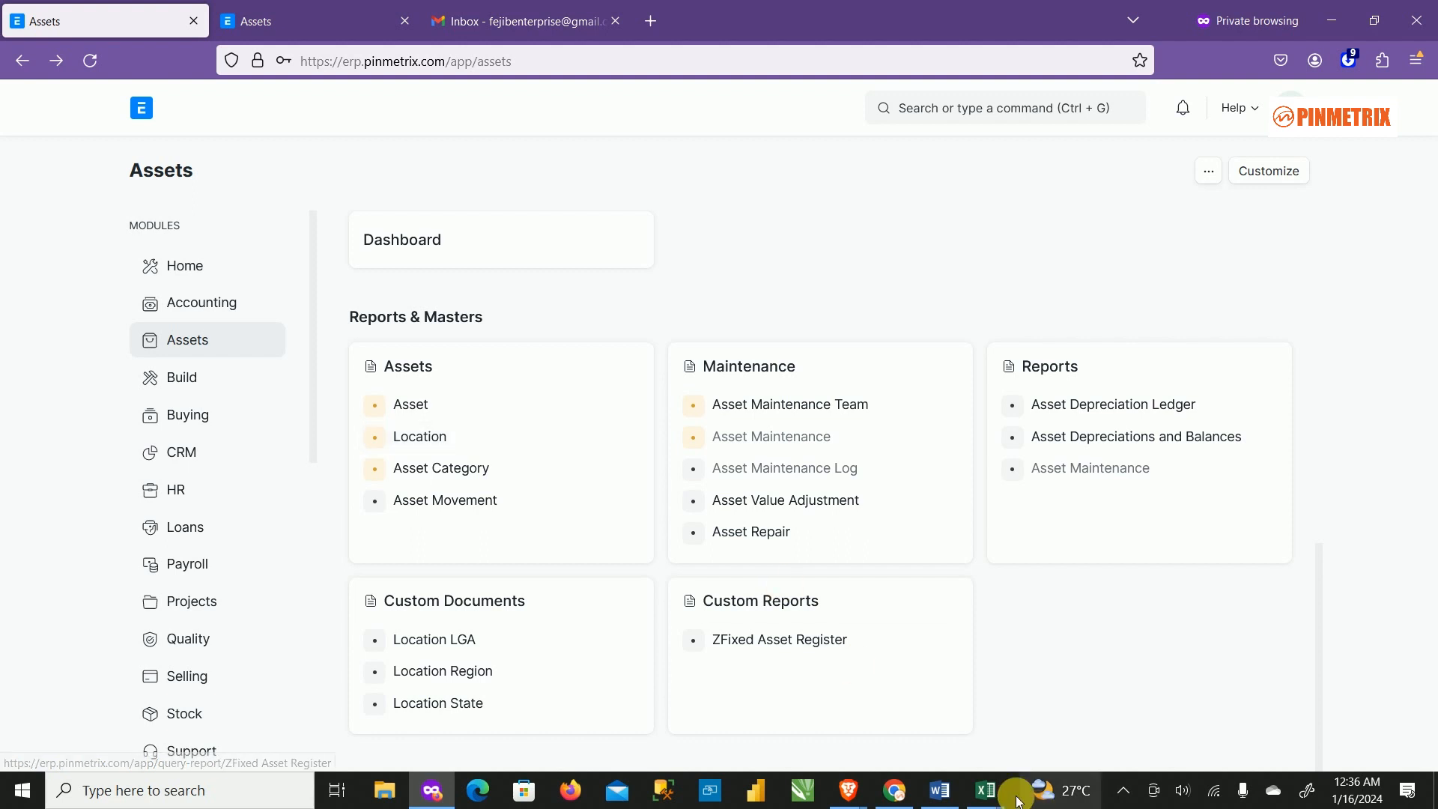
pyautogui.moveTo(987, 795)
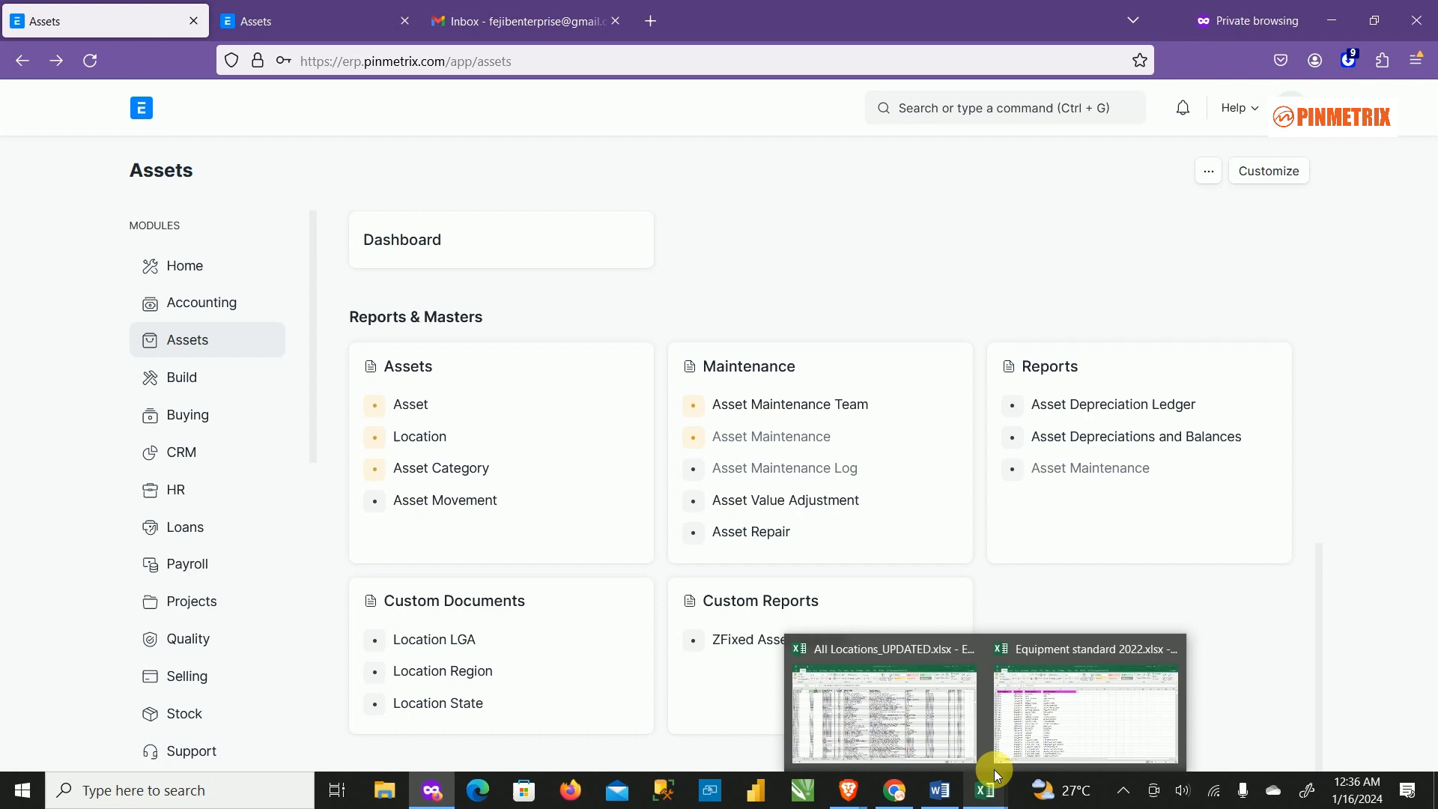
pyautogui.click(918, 700)
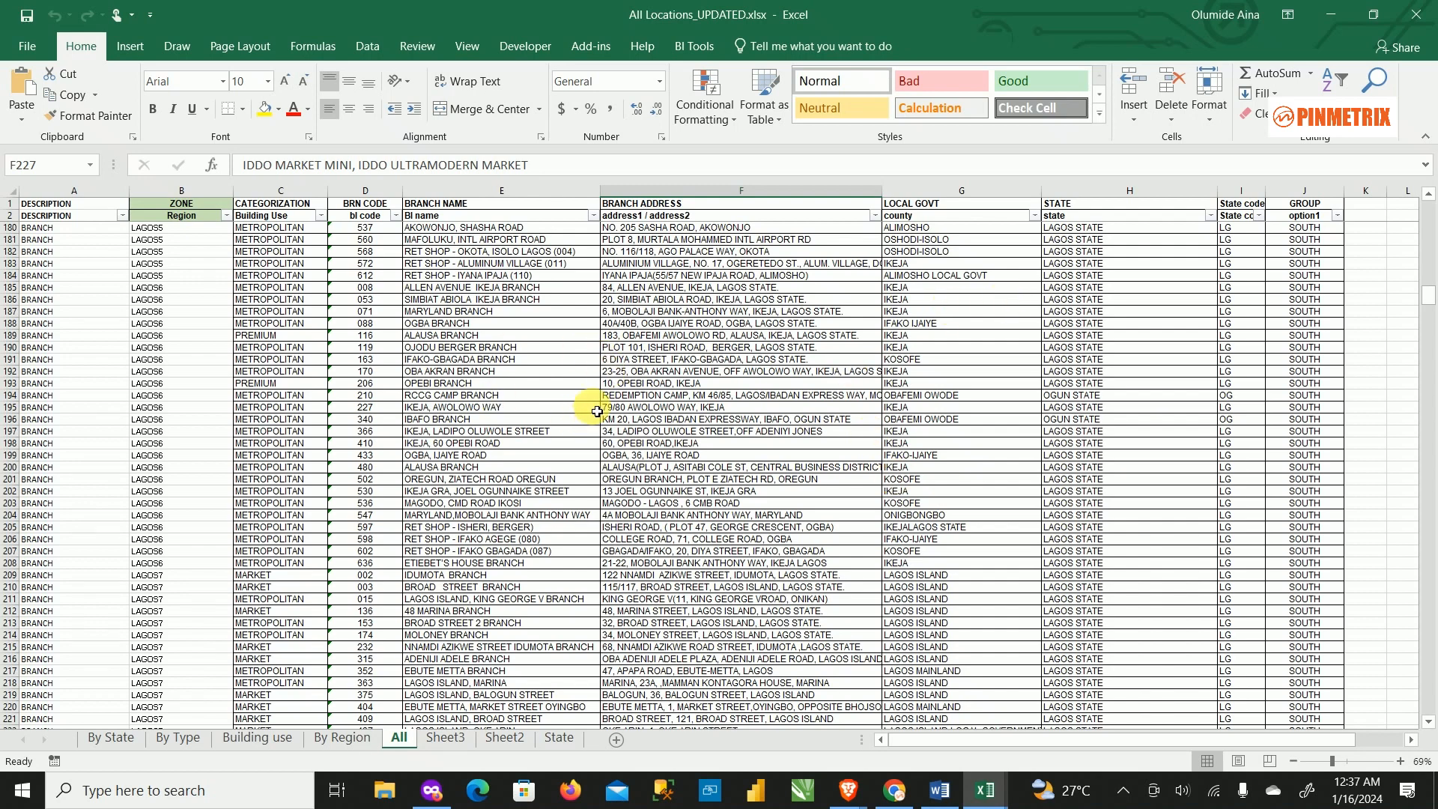
pyautogui.scroll(-2, 629, 463)
pyautogui.scroll(7, 630, 463)
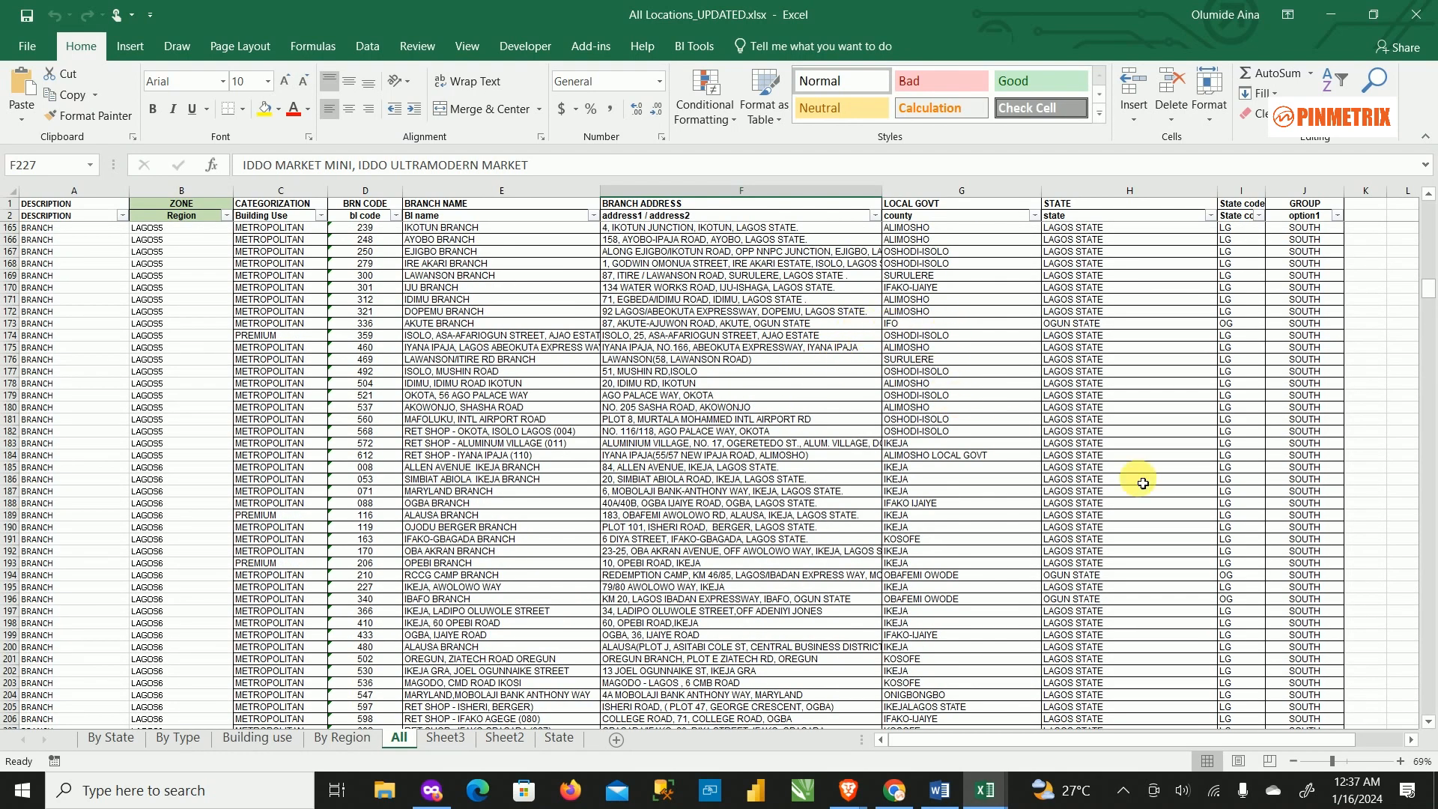
pyautogui.click(1331, 14)
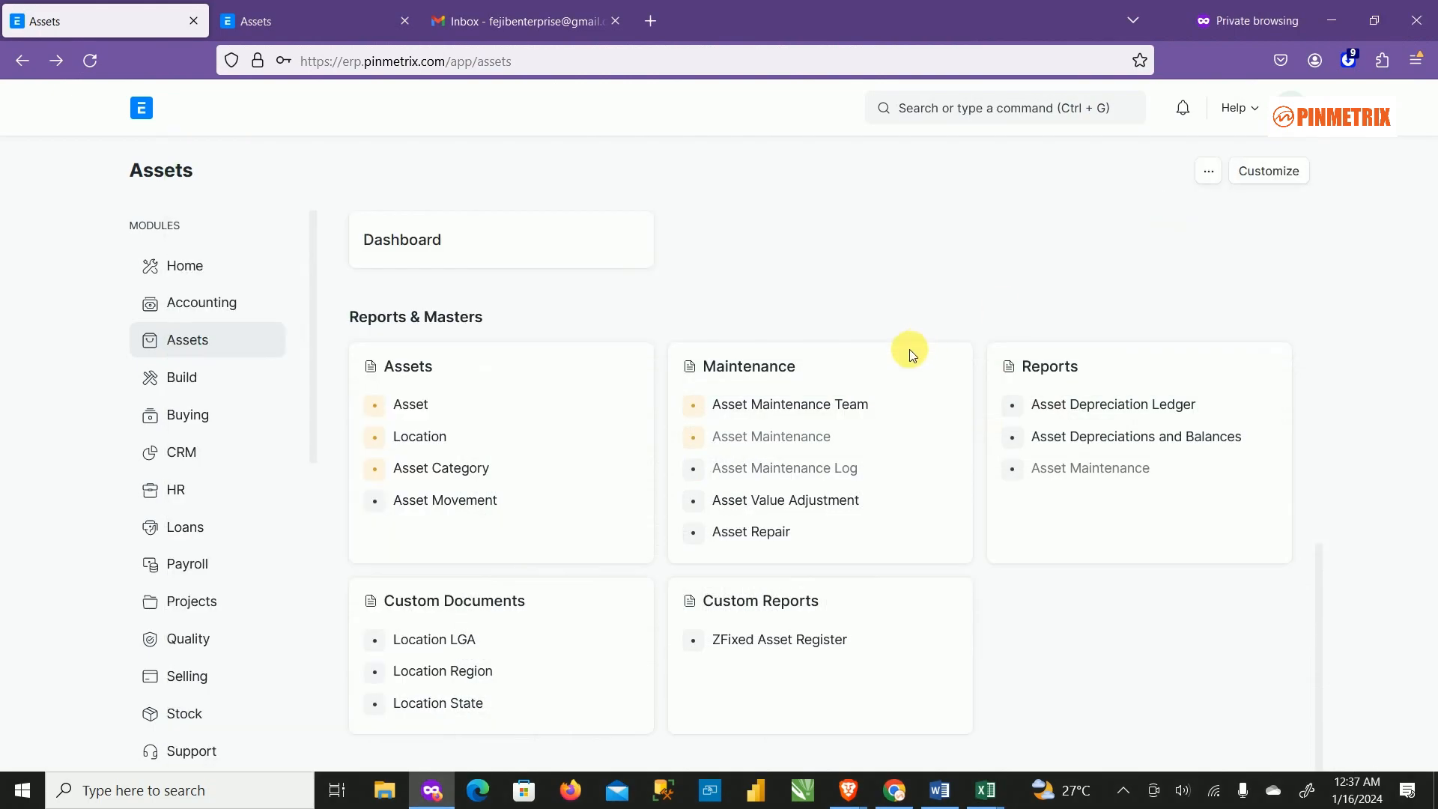
# Glance at Location LGA, then open the ABUJA1 region record and return to the Assets workspace.
pyautogui.click(458, 645)
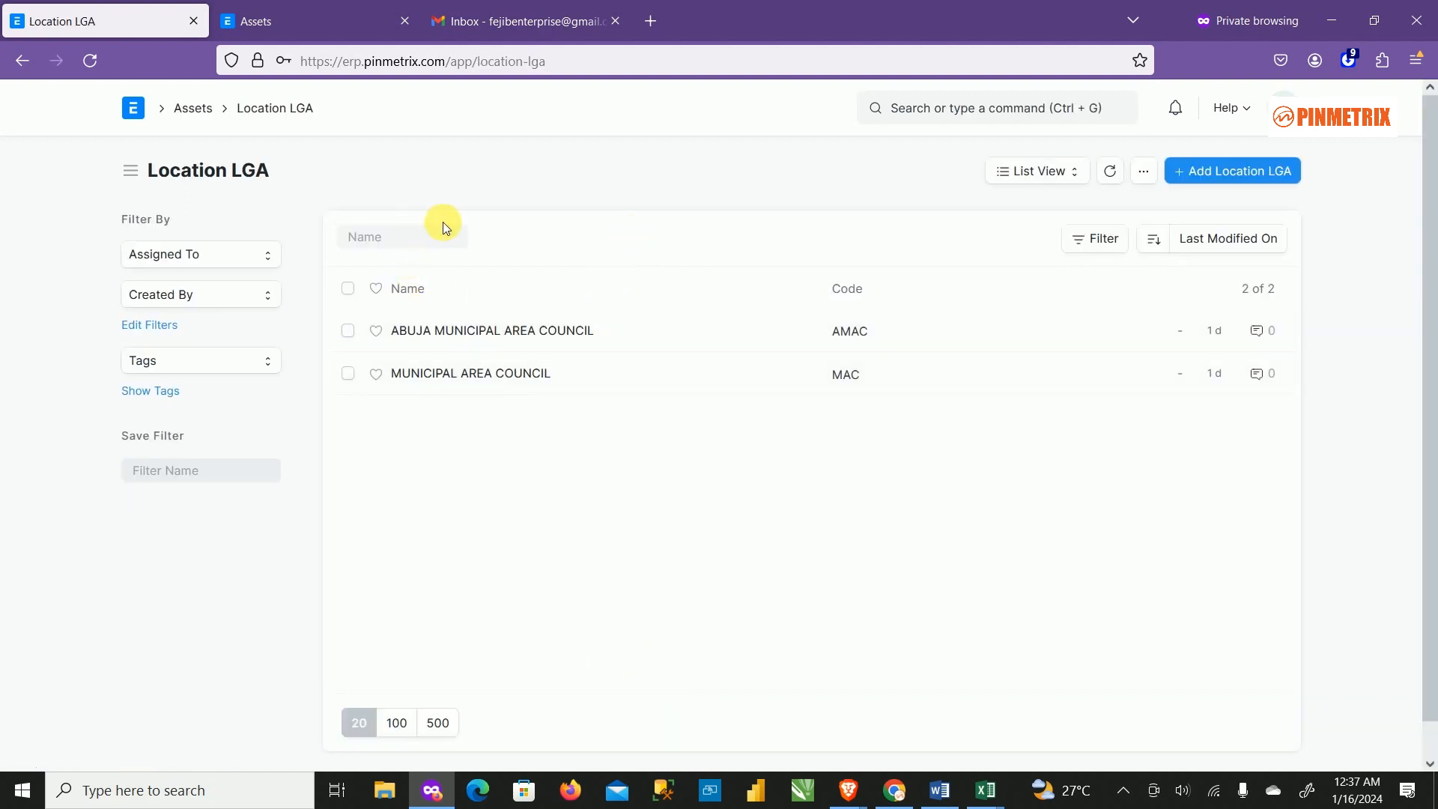
pyautogui.click(22, 60)
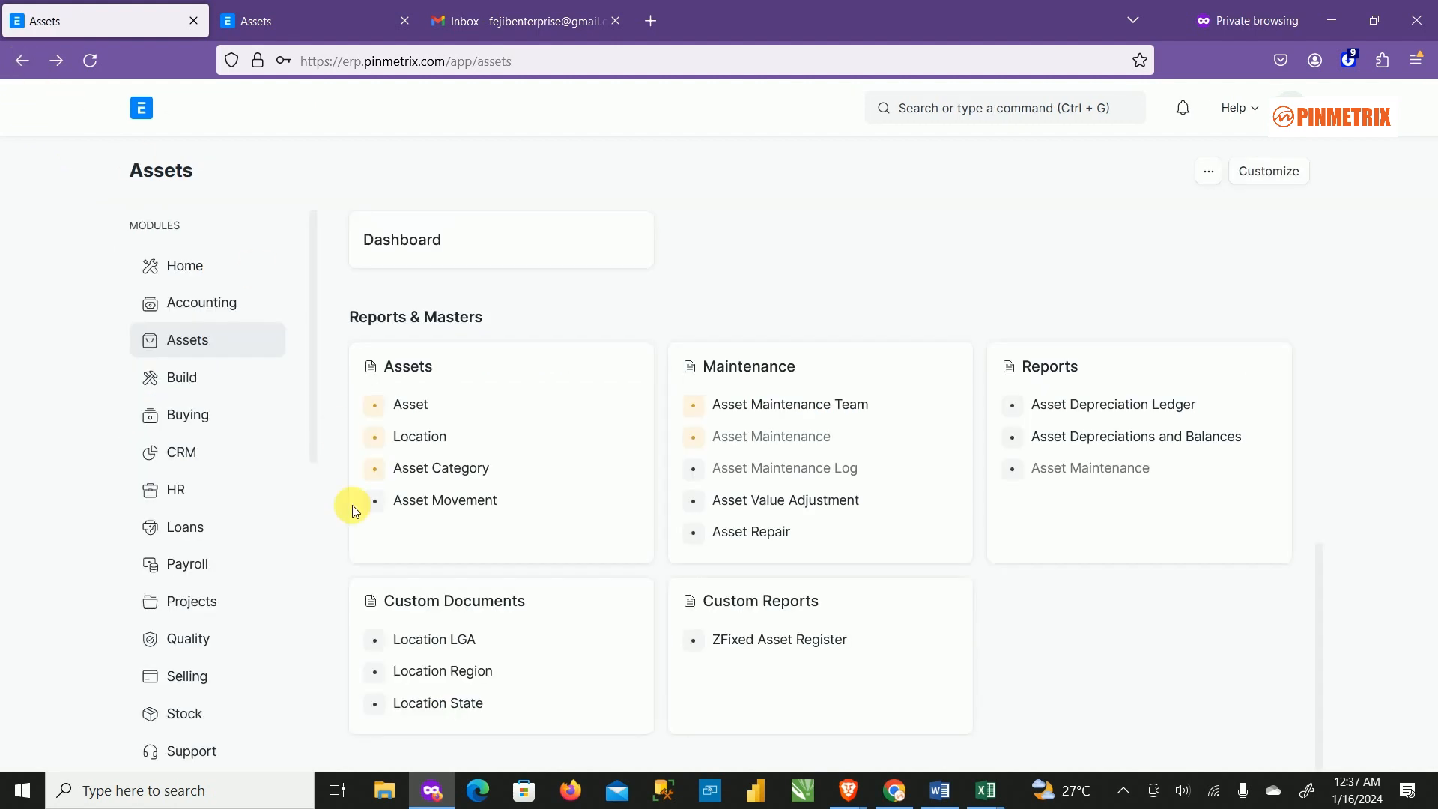
pyautogui.click(450, 670)
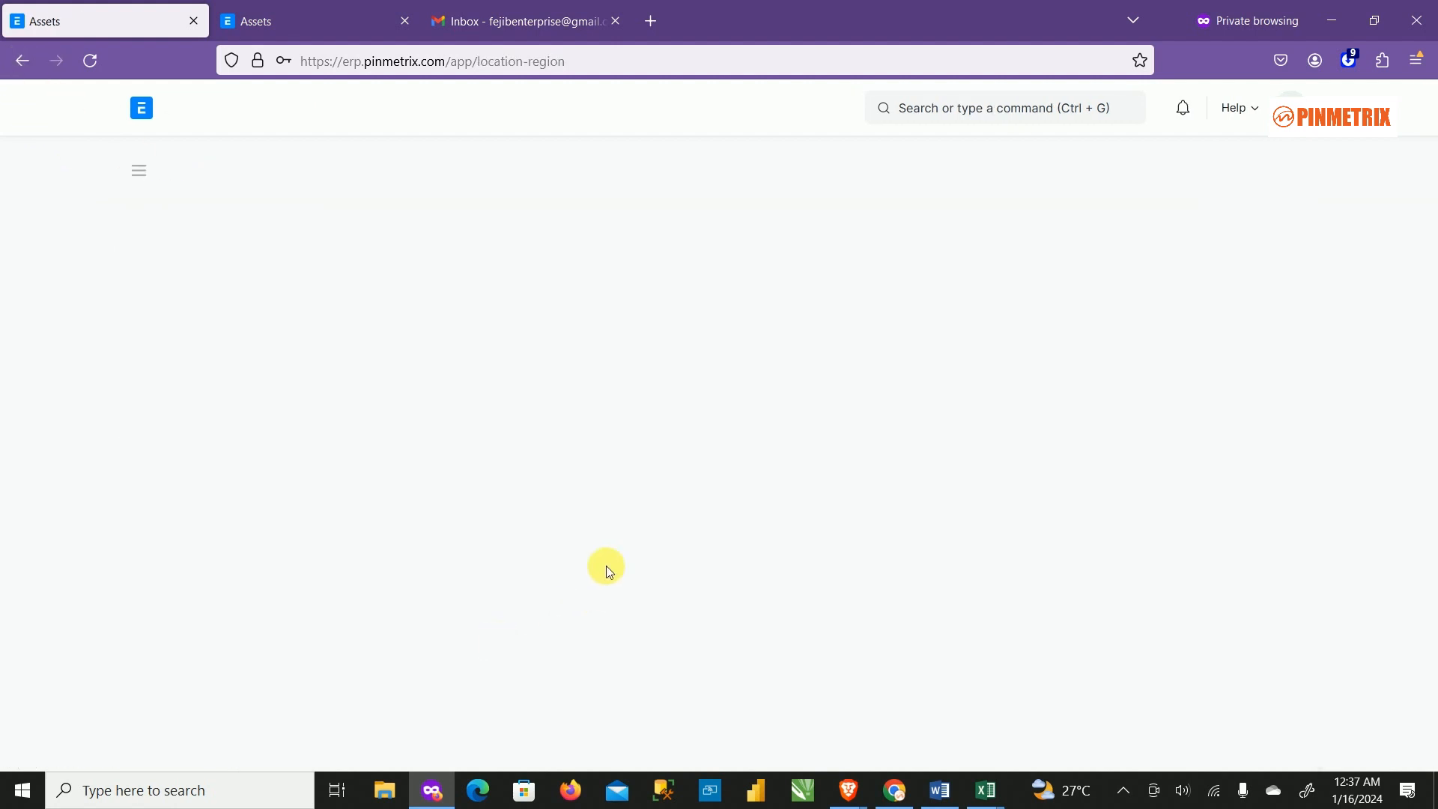
pyautogui.click(412, 331)
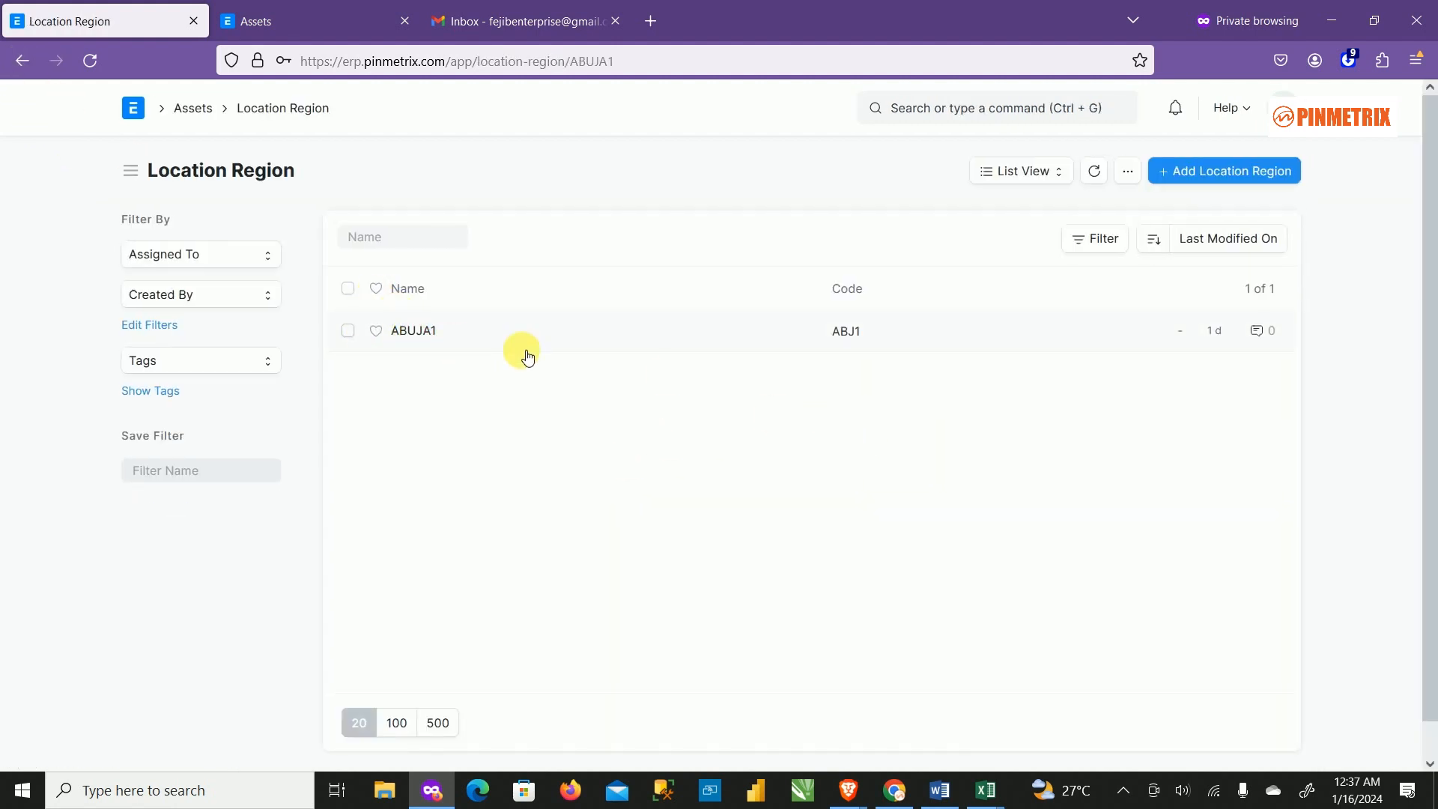
pyautogui.scroll(-2, 654, 488)
pyautogui.scroll(2, 537, 472)
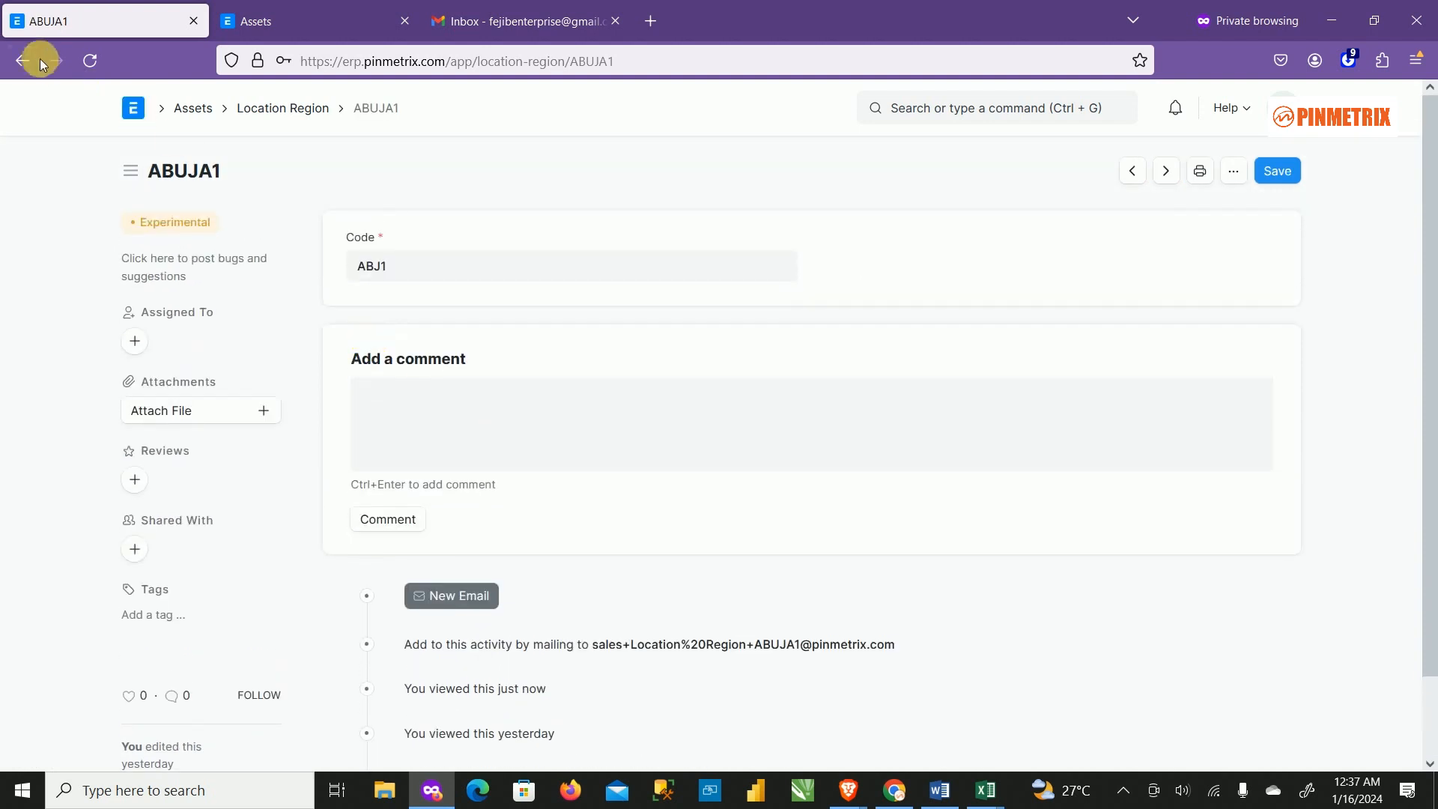
pyautogui.click(23, 60)
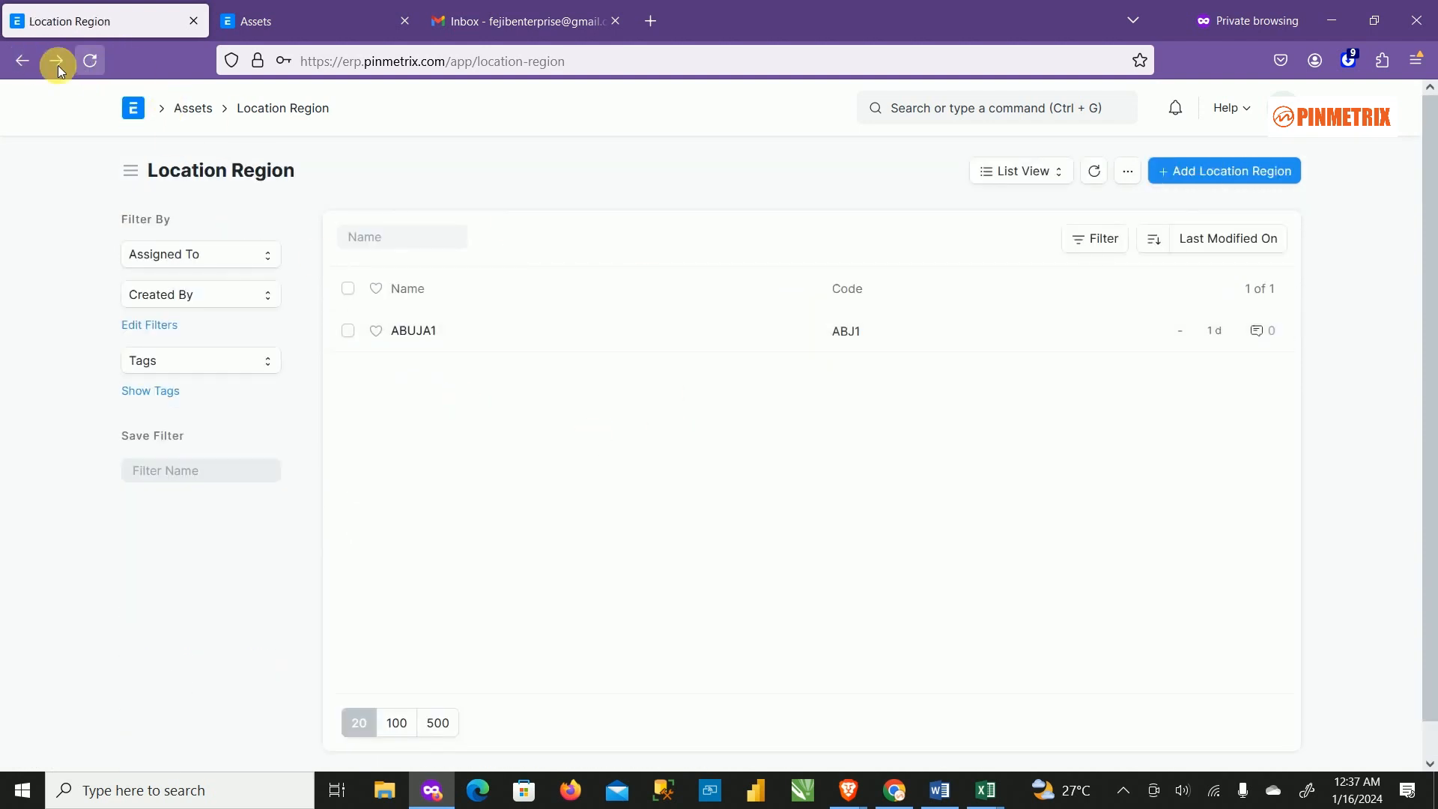
pyautogui.click(20, 60)
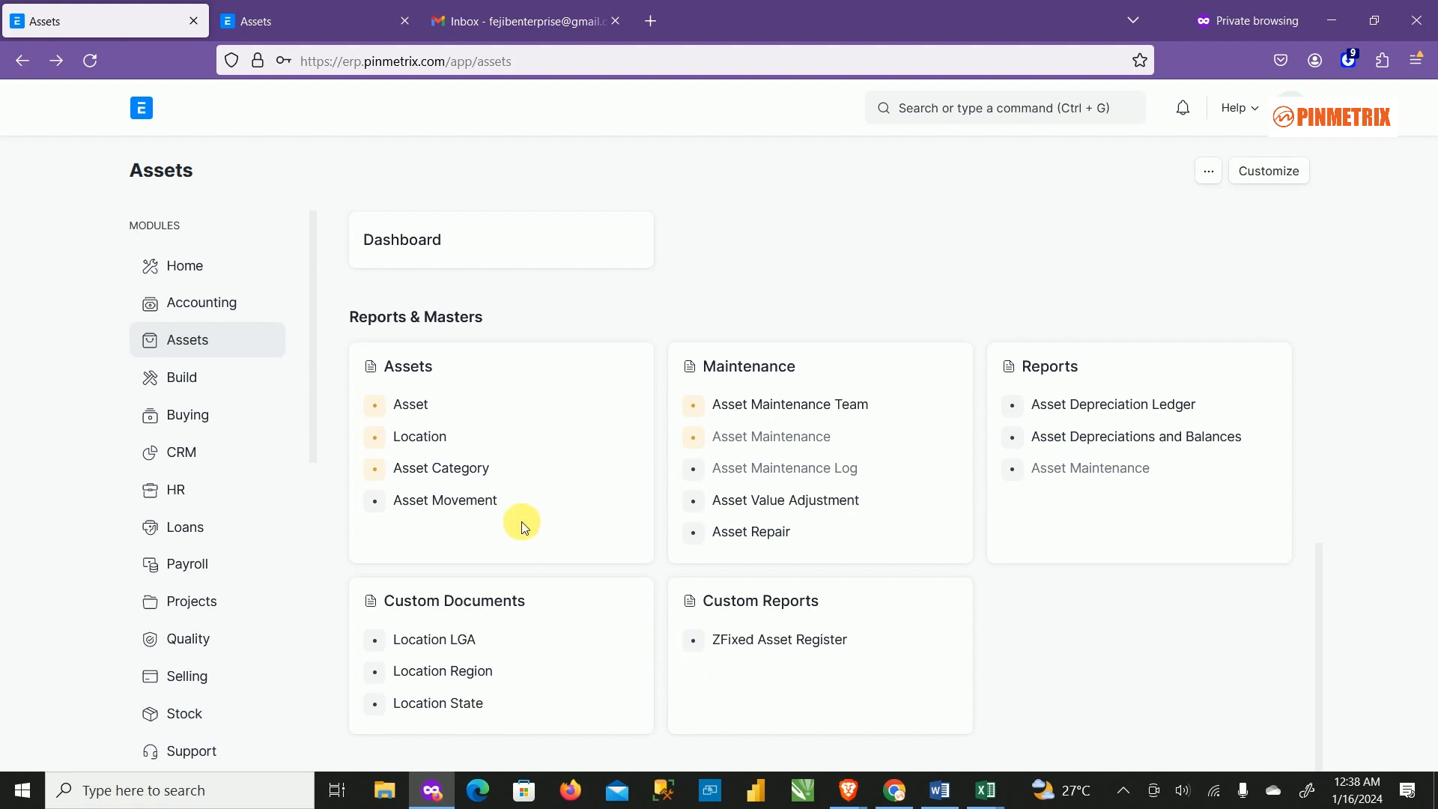
# Open the NATIONAL ASSEMBLY BRANCH location and review its fields and map.
pyautogui.click(421, 438)
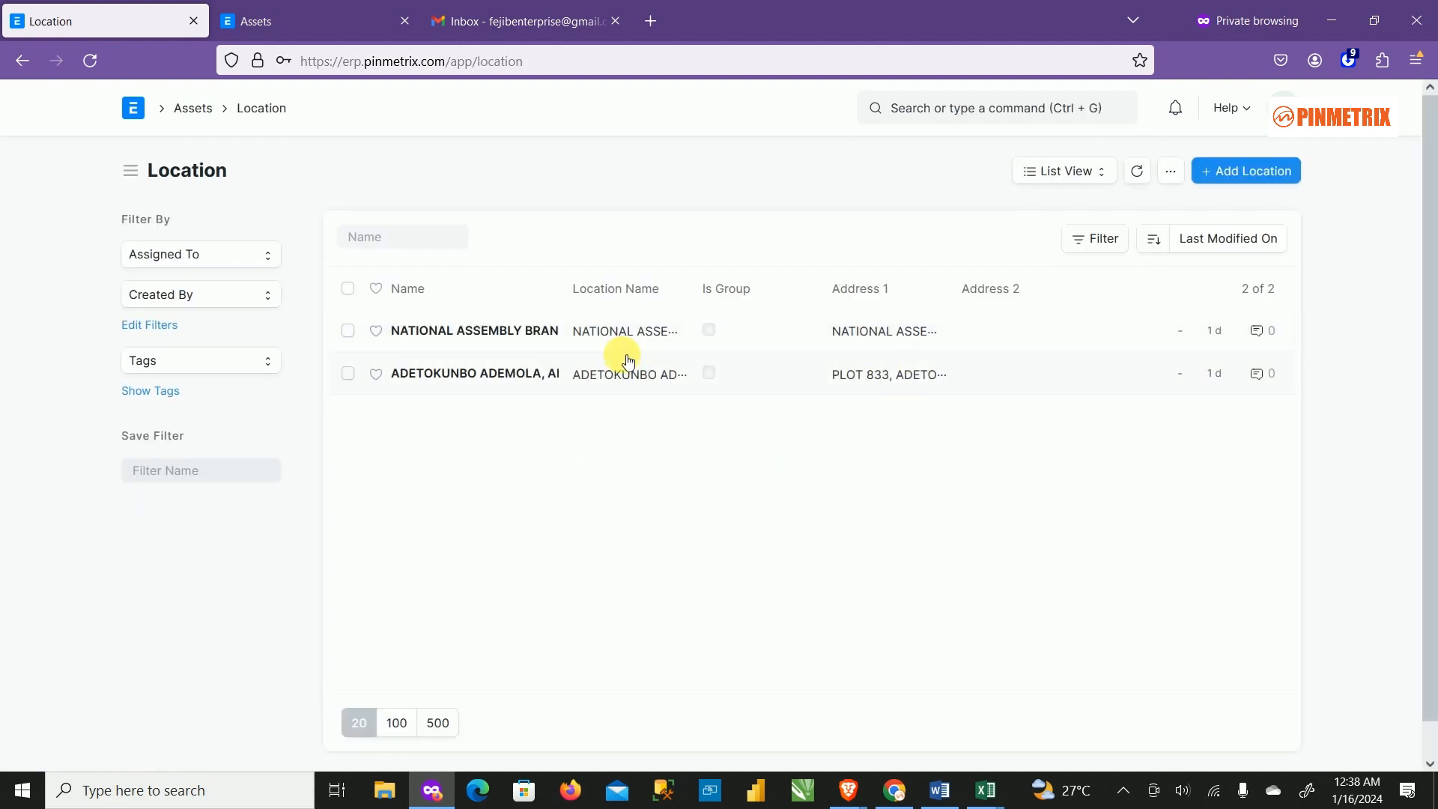
pyautogui.click(522, 332)
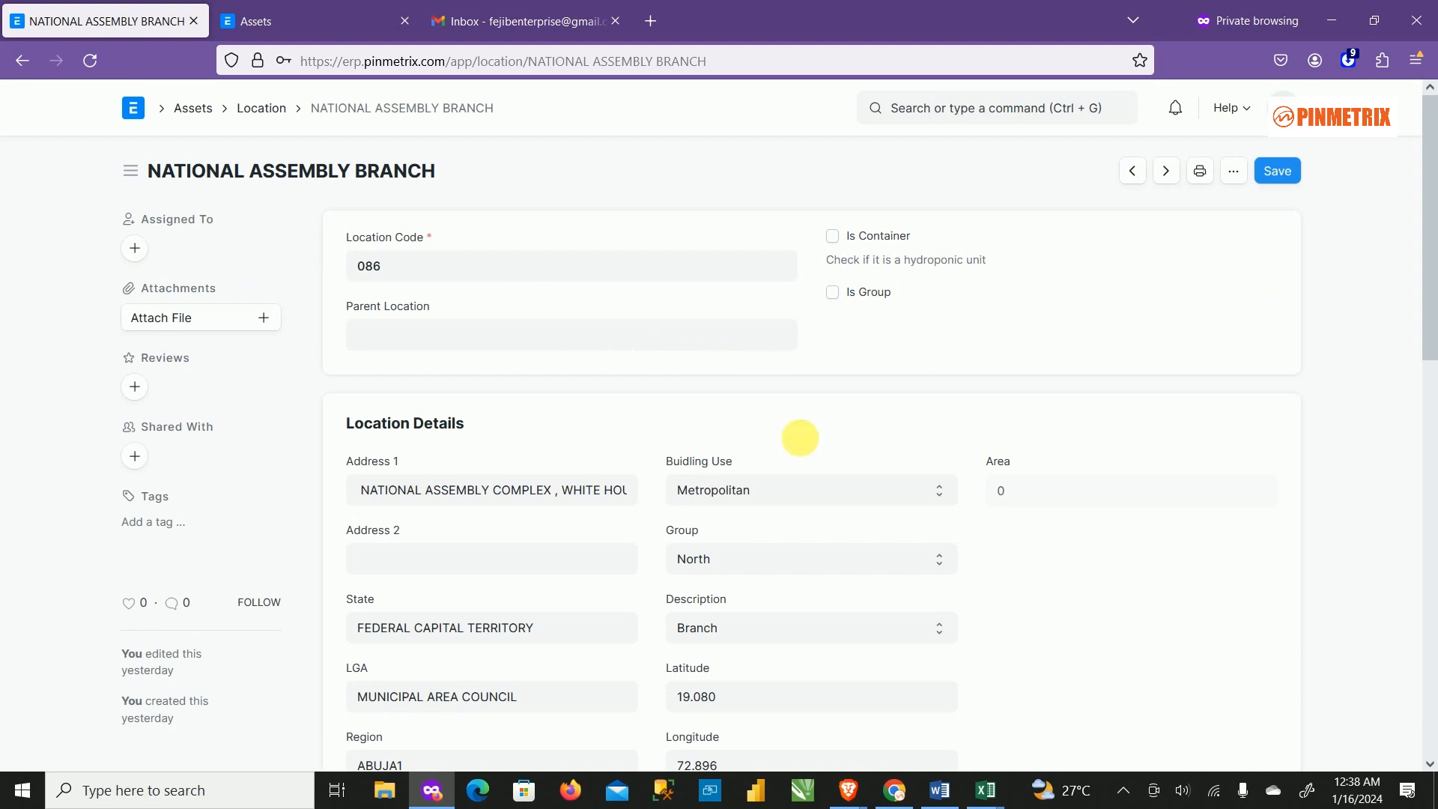
pyautogui.scroll(-4, 860, 362)
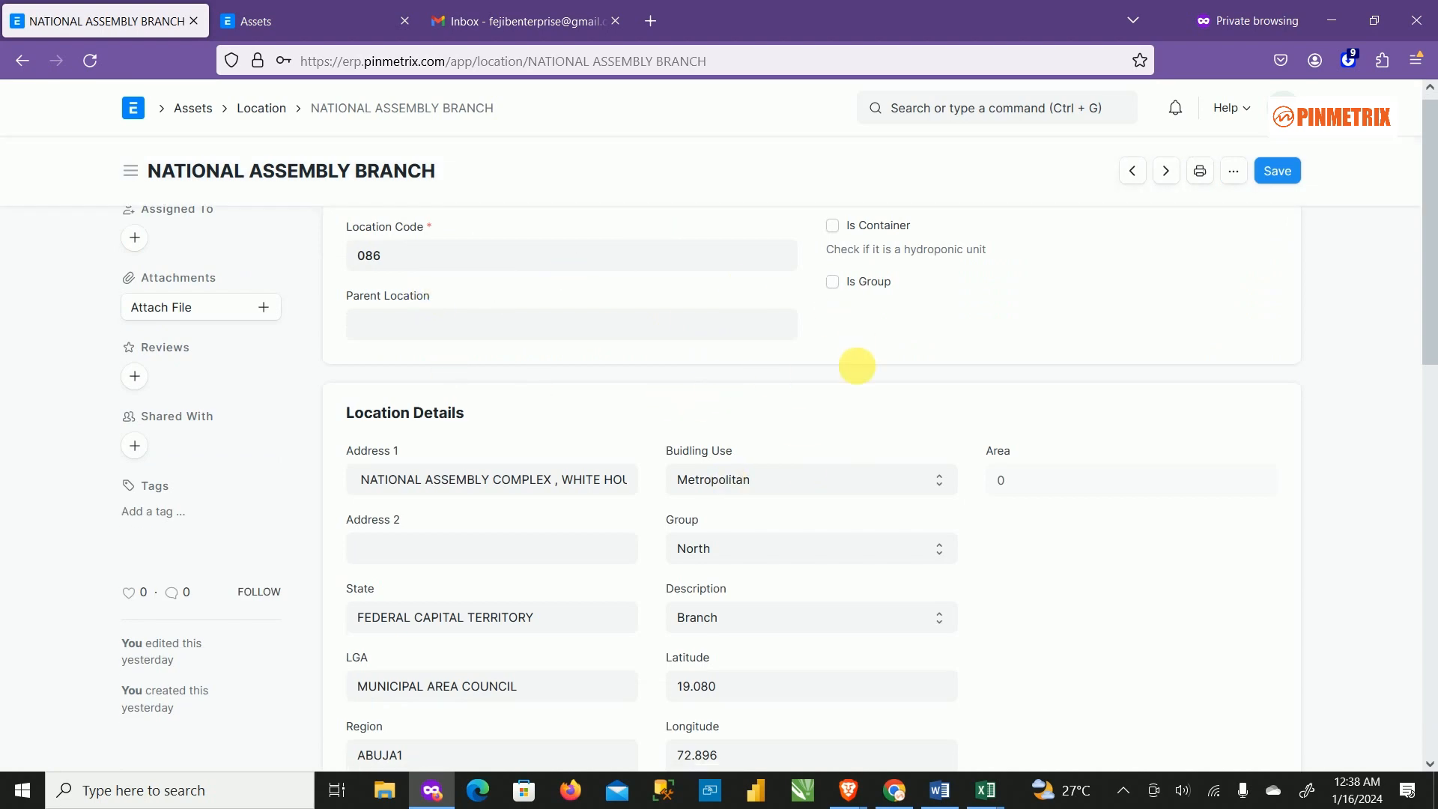
pyautogui.scroll(4, 624, 337)
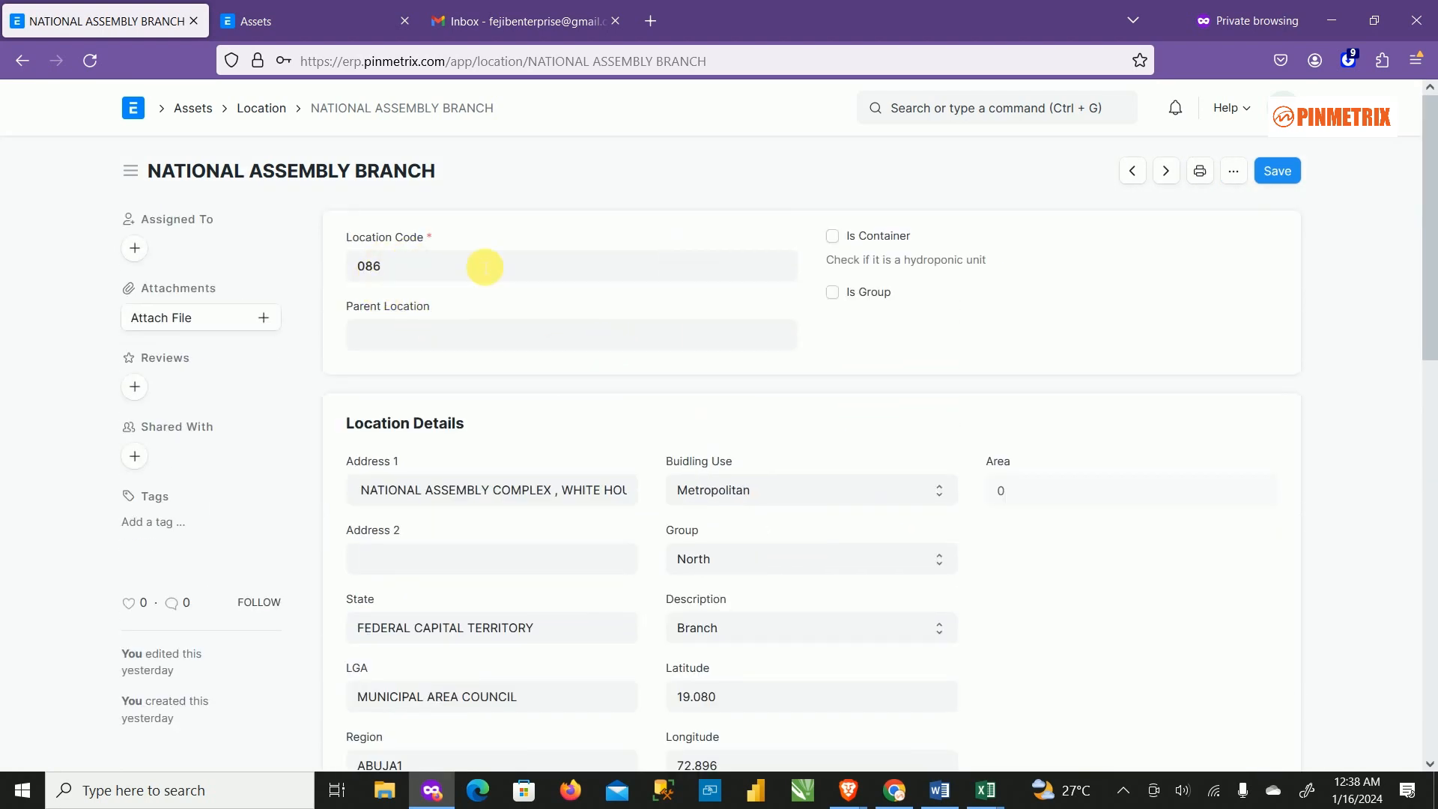
pyautogui.scroll(-4, 712, 504)
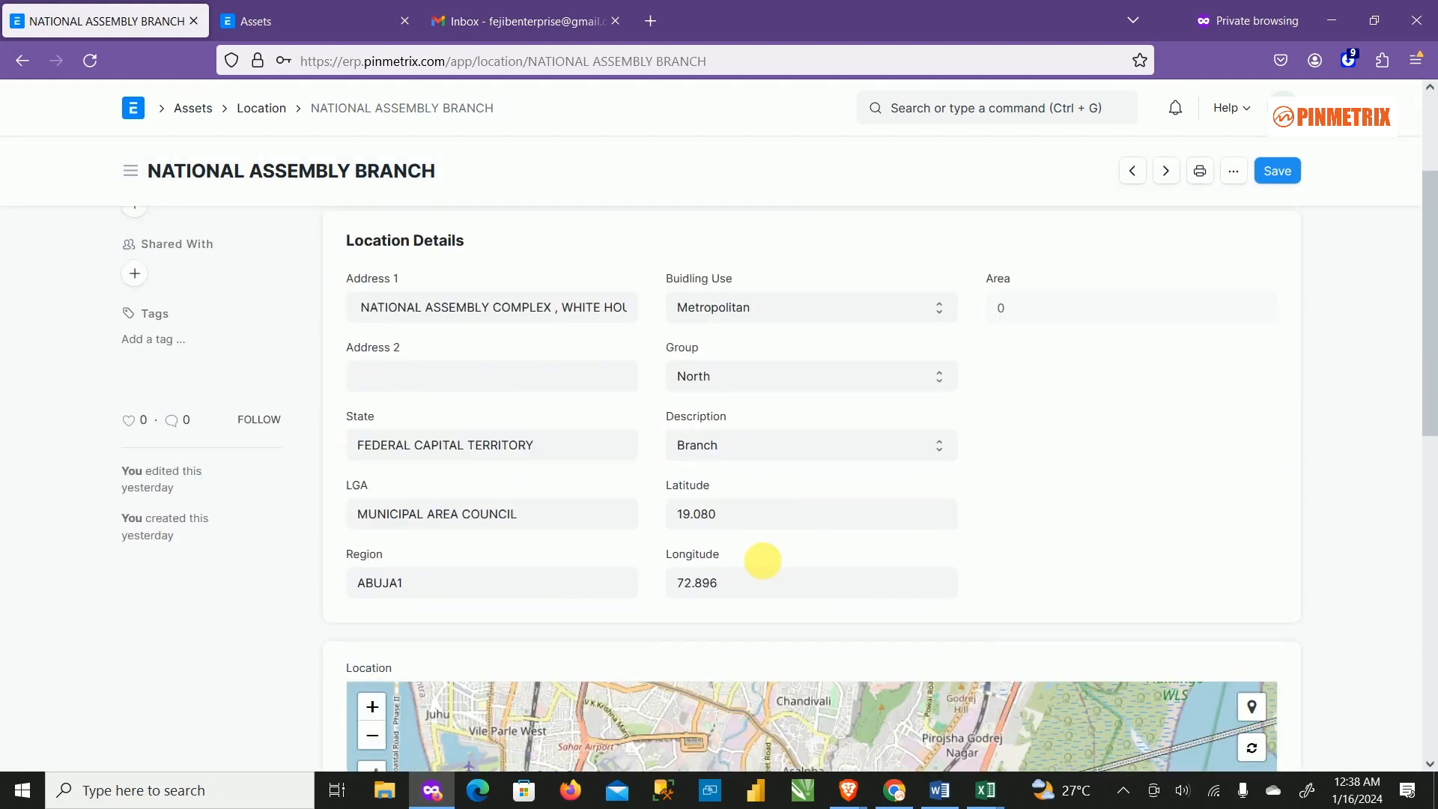
pyautogui.scroll(-1, 644, 546)
pyautogui.scroll(-1, 868, 542)
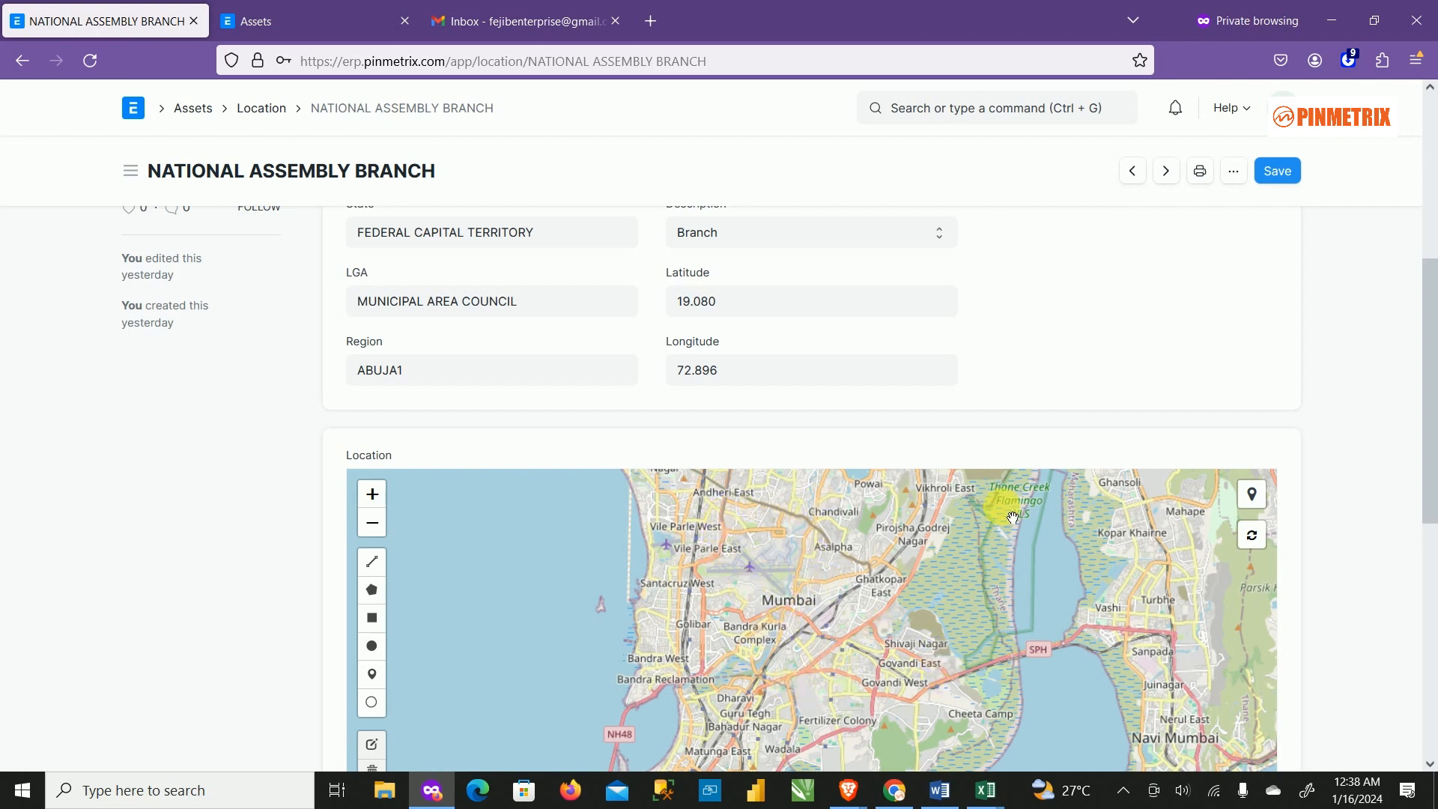
pyautogui.scroll(-1, 1131, 621)
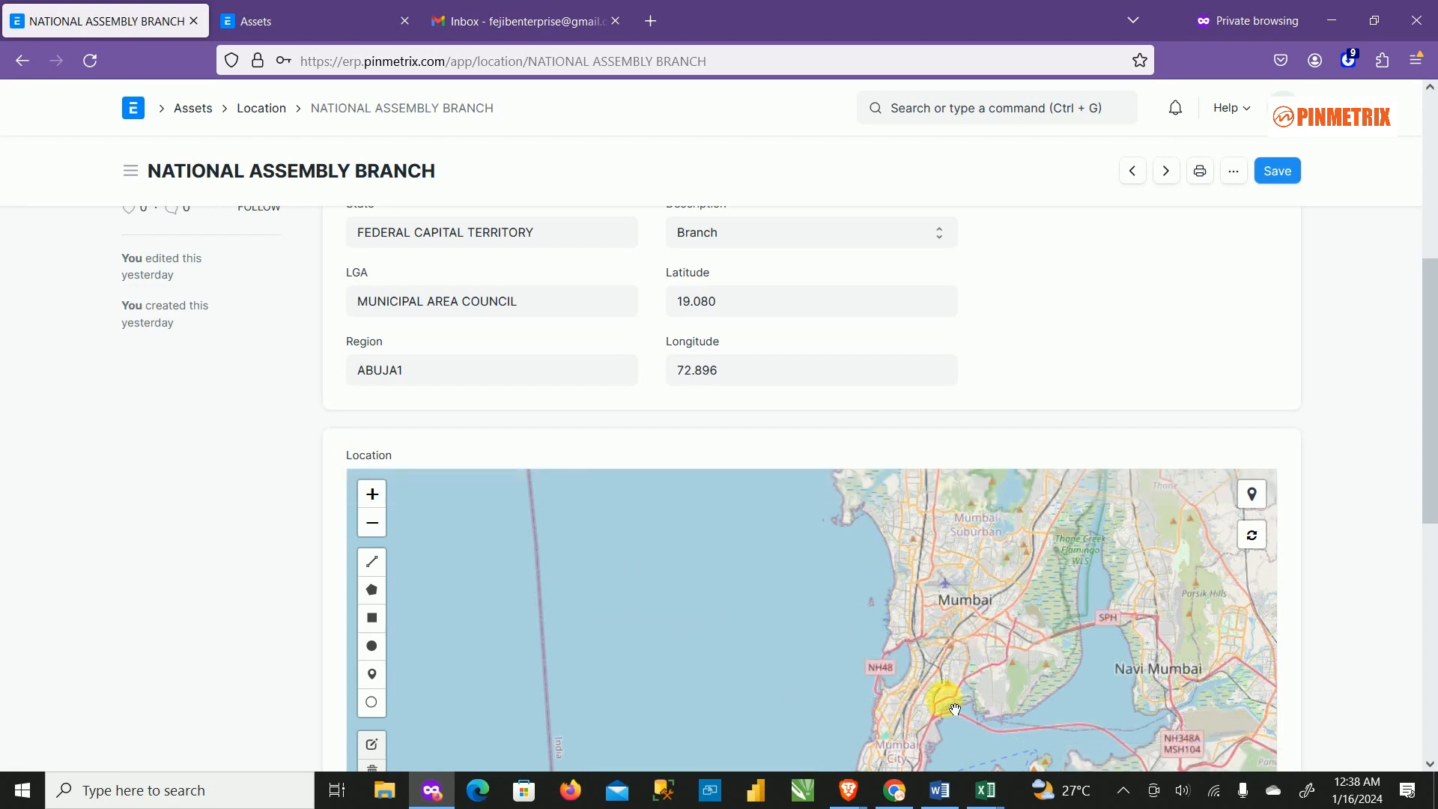
pyautogui.moveTo(1427, 502); pyautogui.dragTo(1426, 692)
pyautogui.scroll(1, 1047, 426)
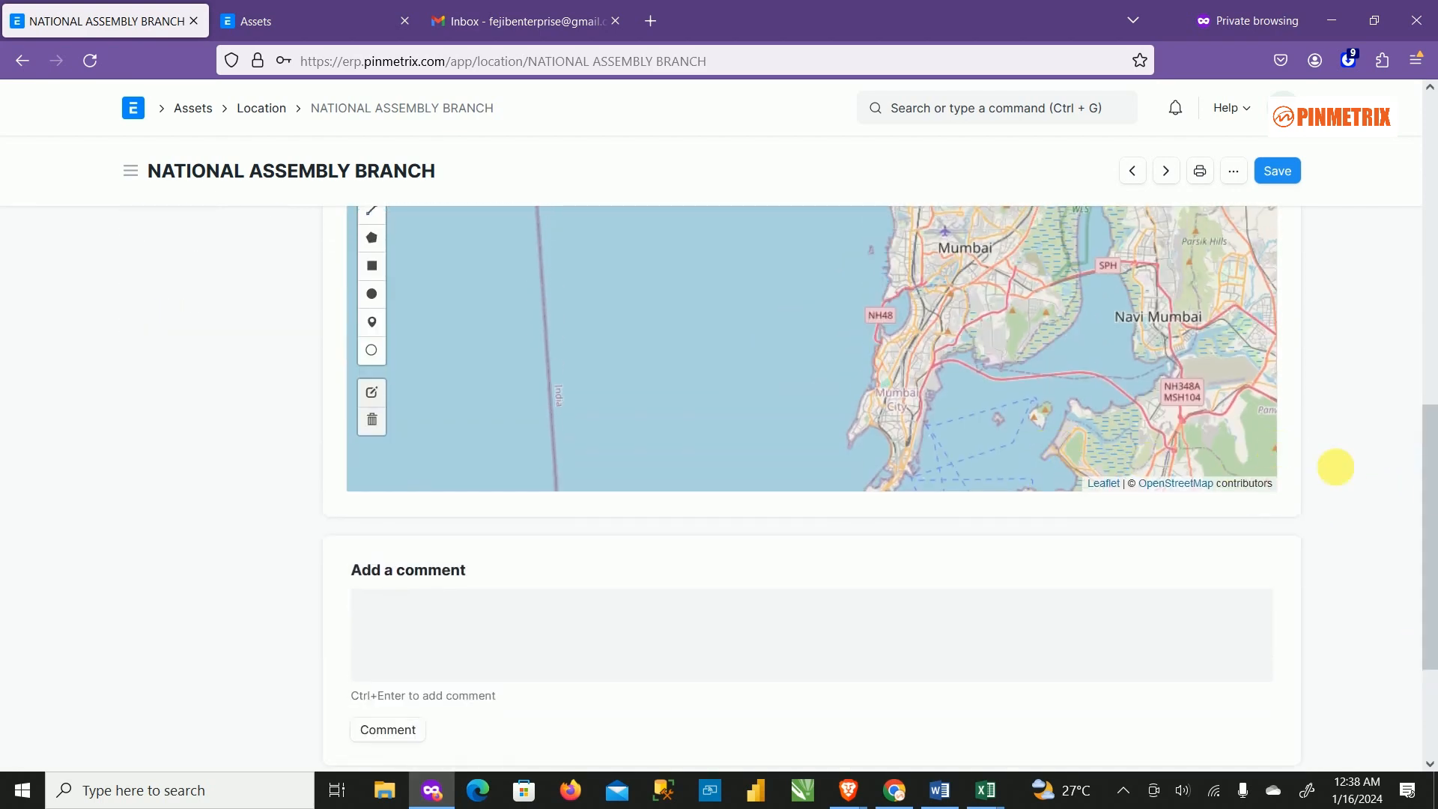
pyautogui.scroll(5, 1380, 498)
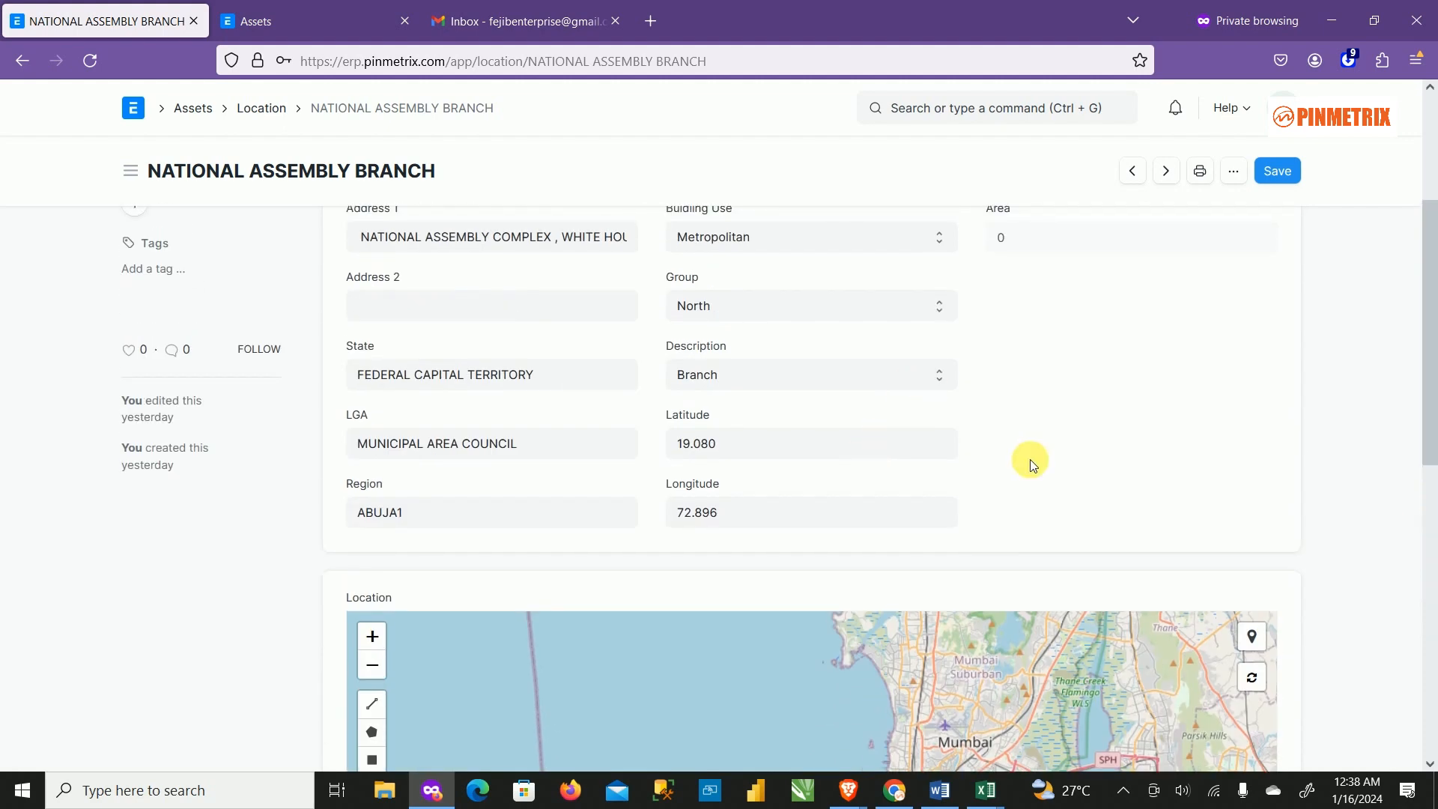
pyautogui.scroll(3, 1030, 464)
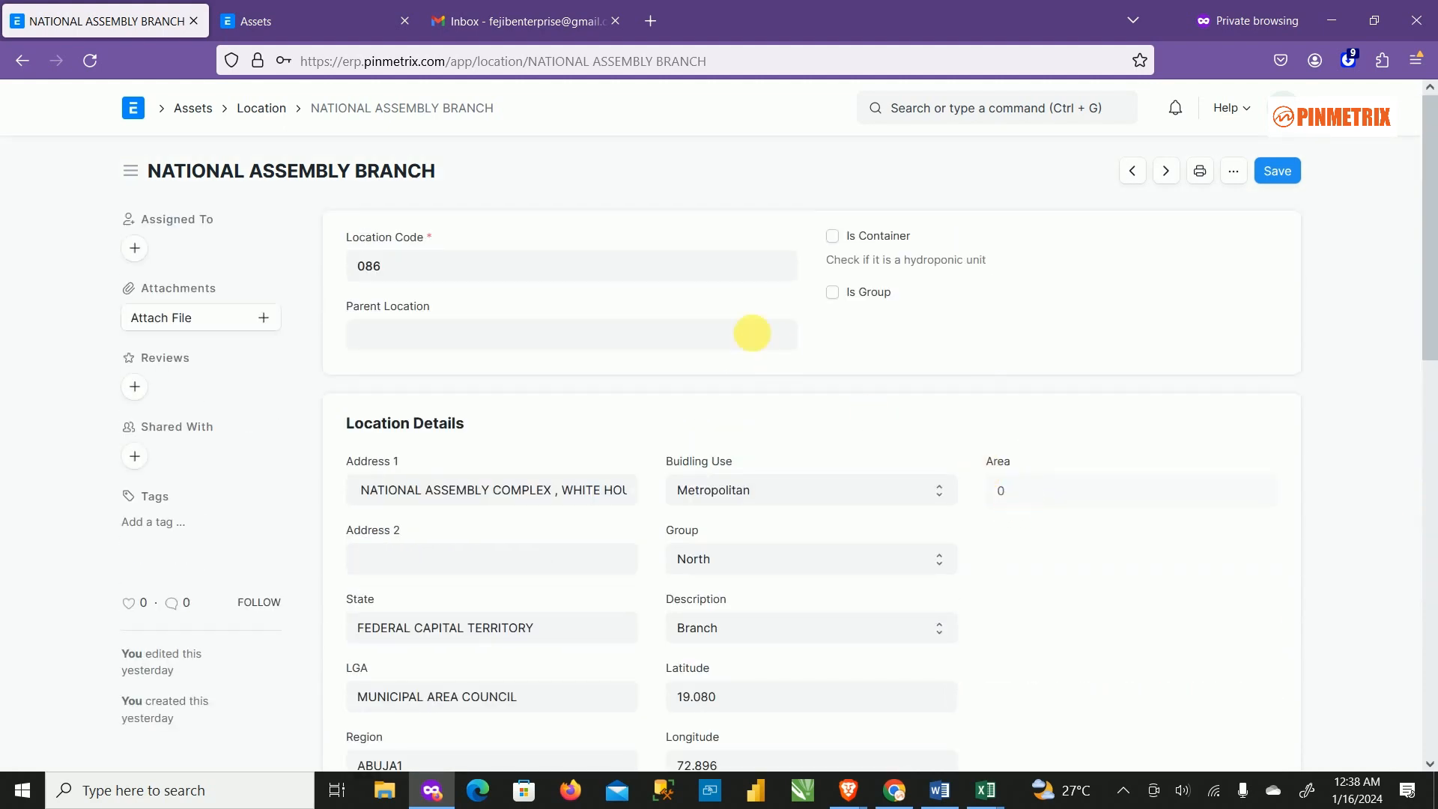
pyautogui.scroll(-2, 816, 546)
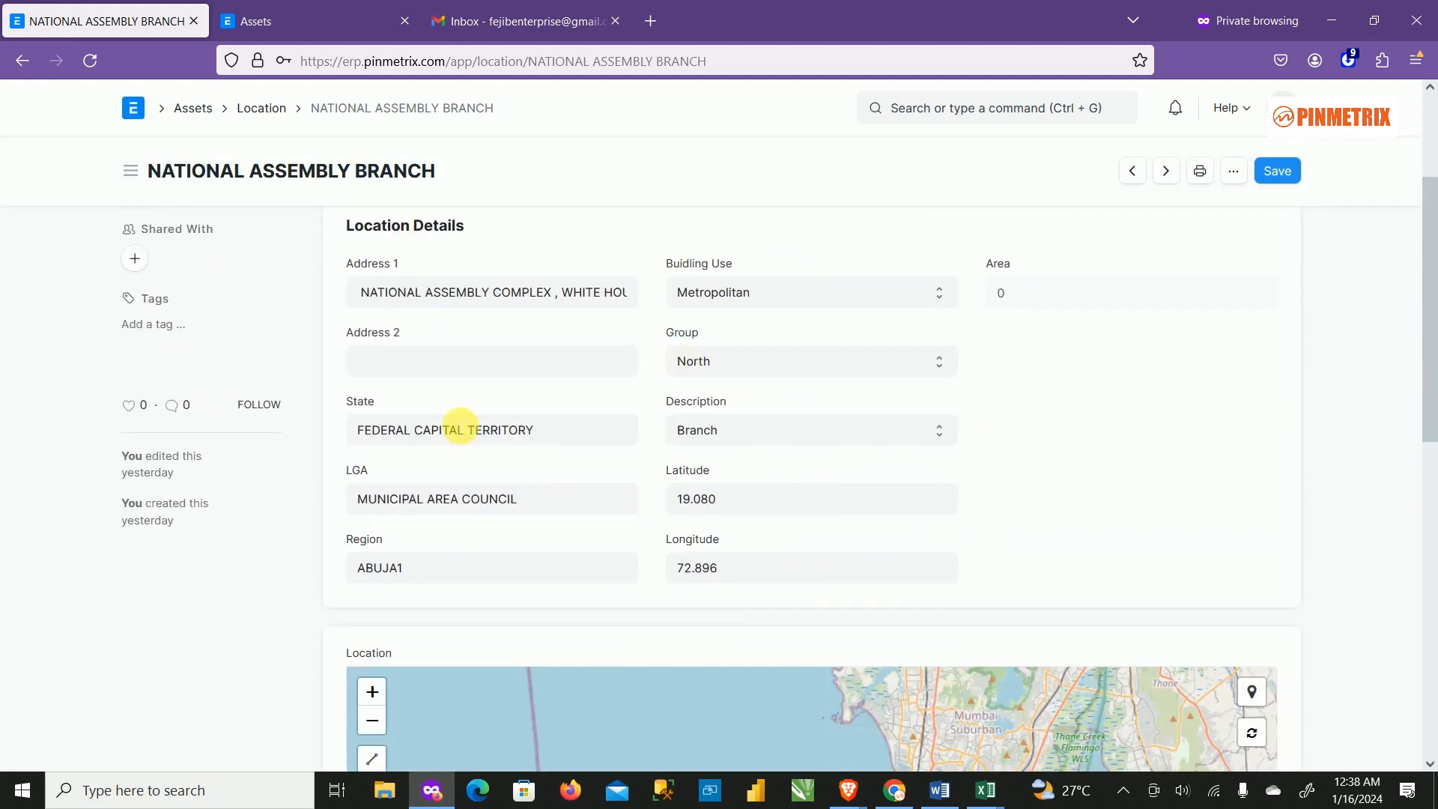
pyautogui.scroll(1, 491, 375)
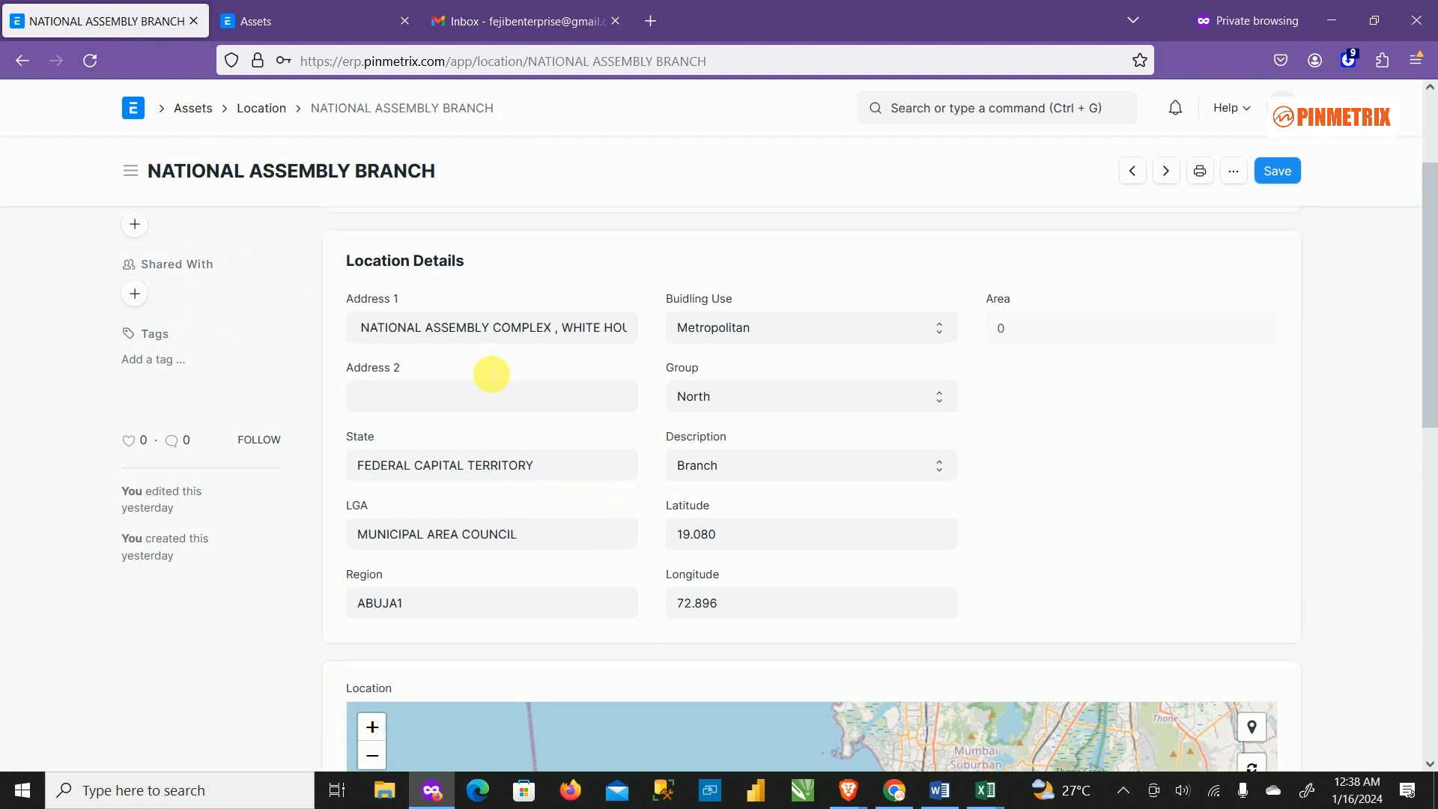
pyautogui.scroll(2, 491, 375)
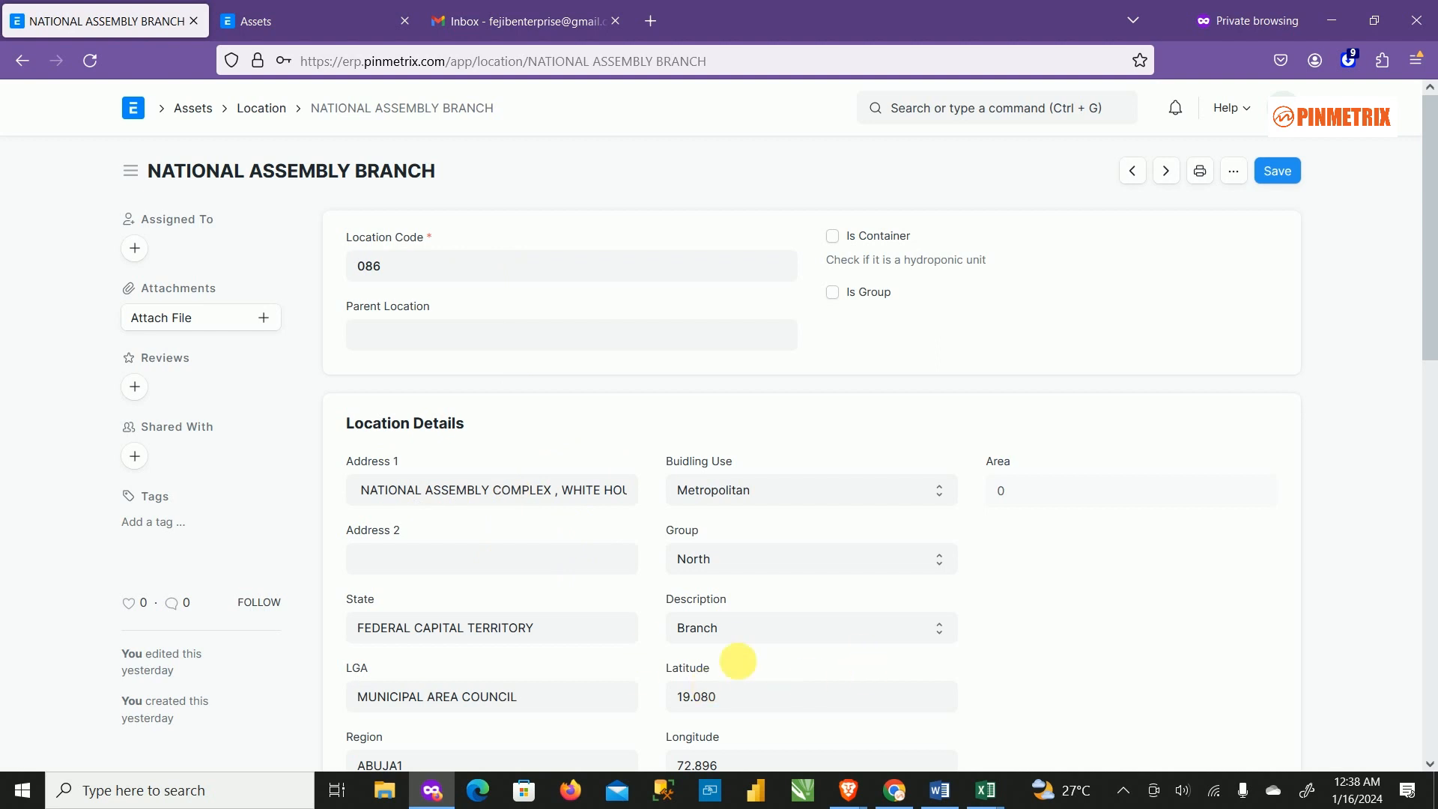
pyautogui.scroll(-4, 936, 555)
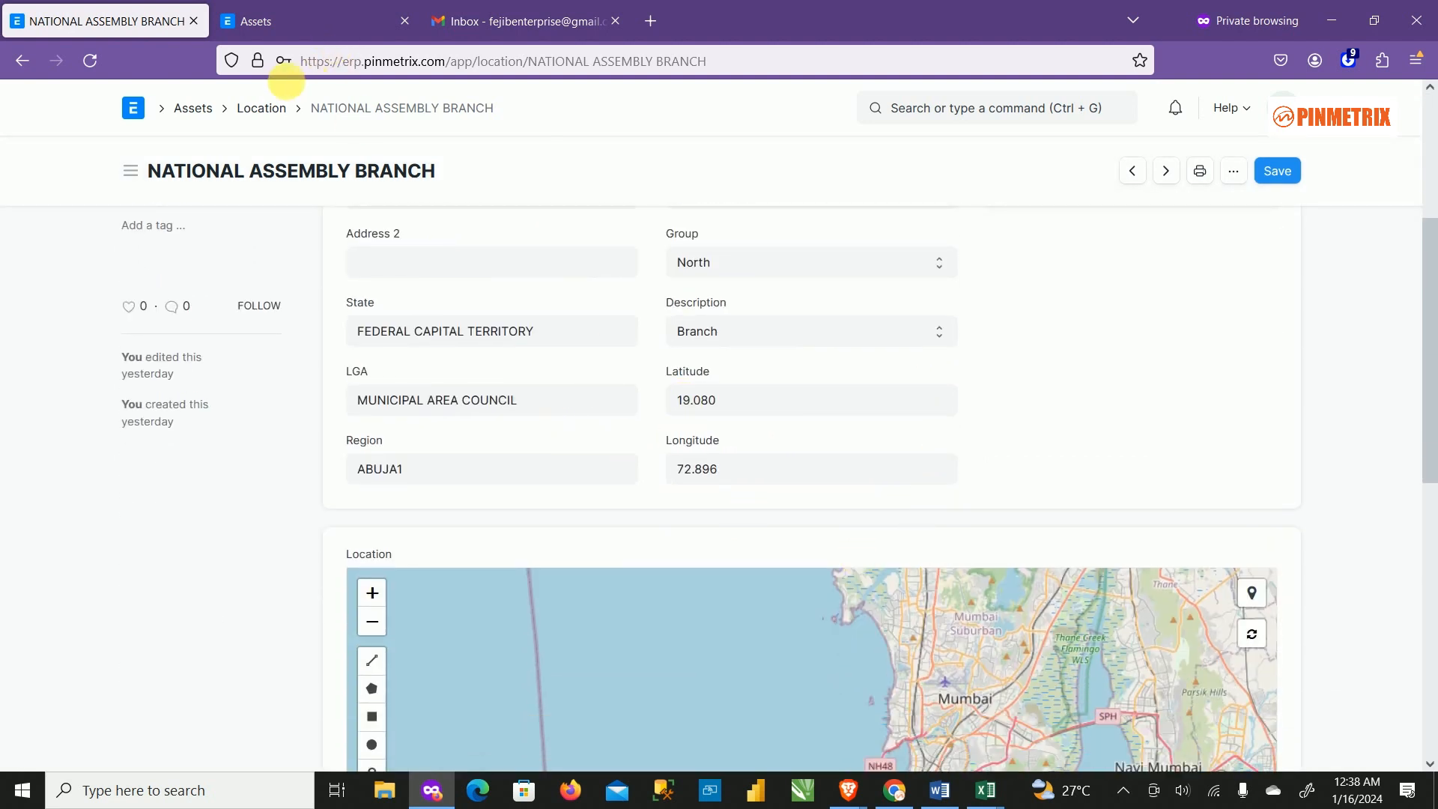
# Return to the Assets workspace and open the Asset list.
pyautogui.click(24, 60)
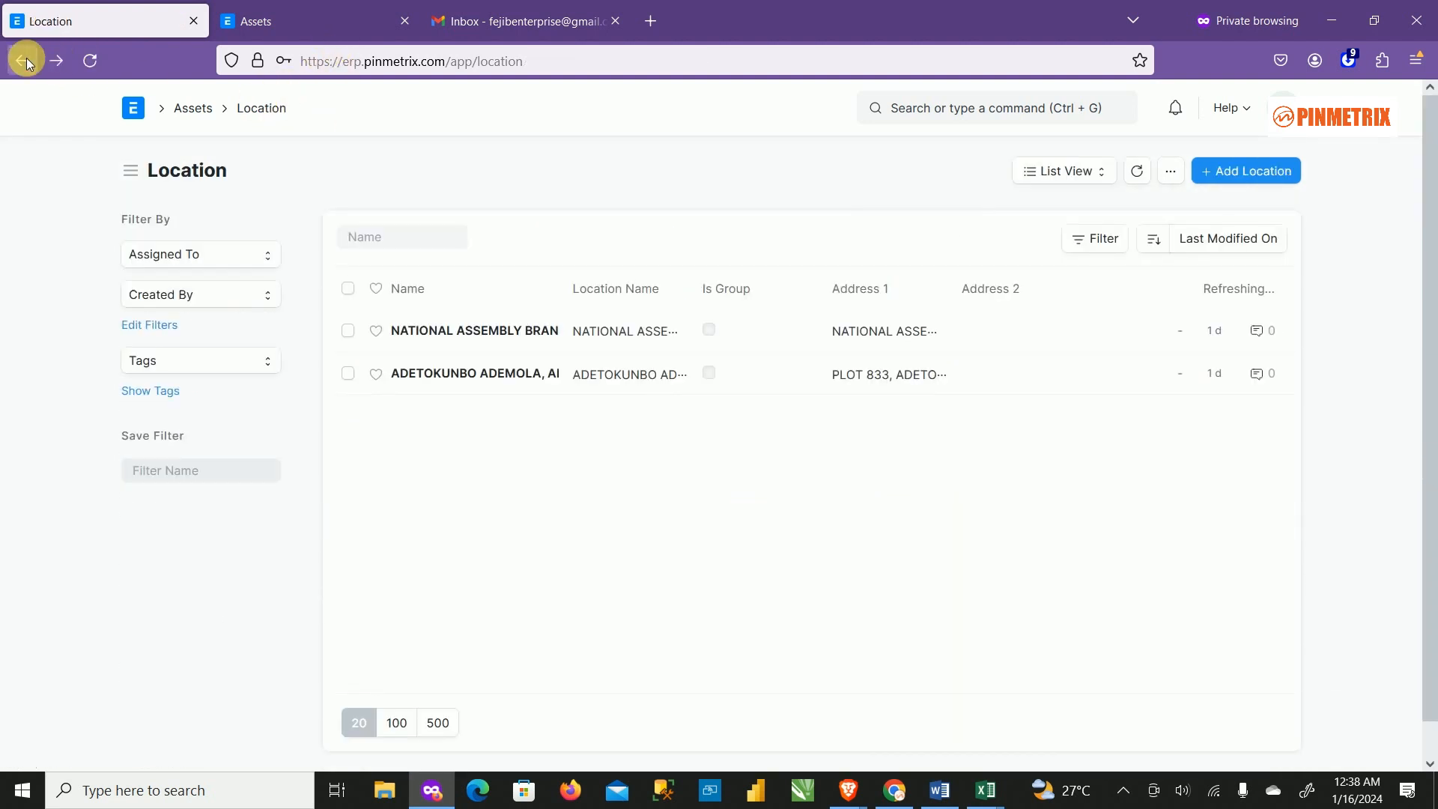
pyautogui.click(25, 59)
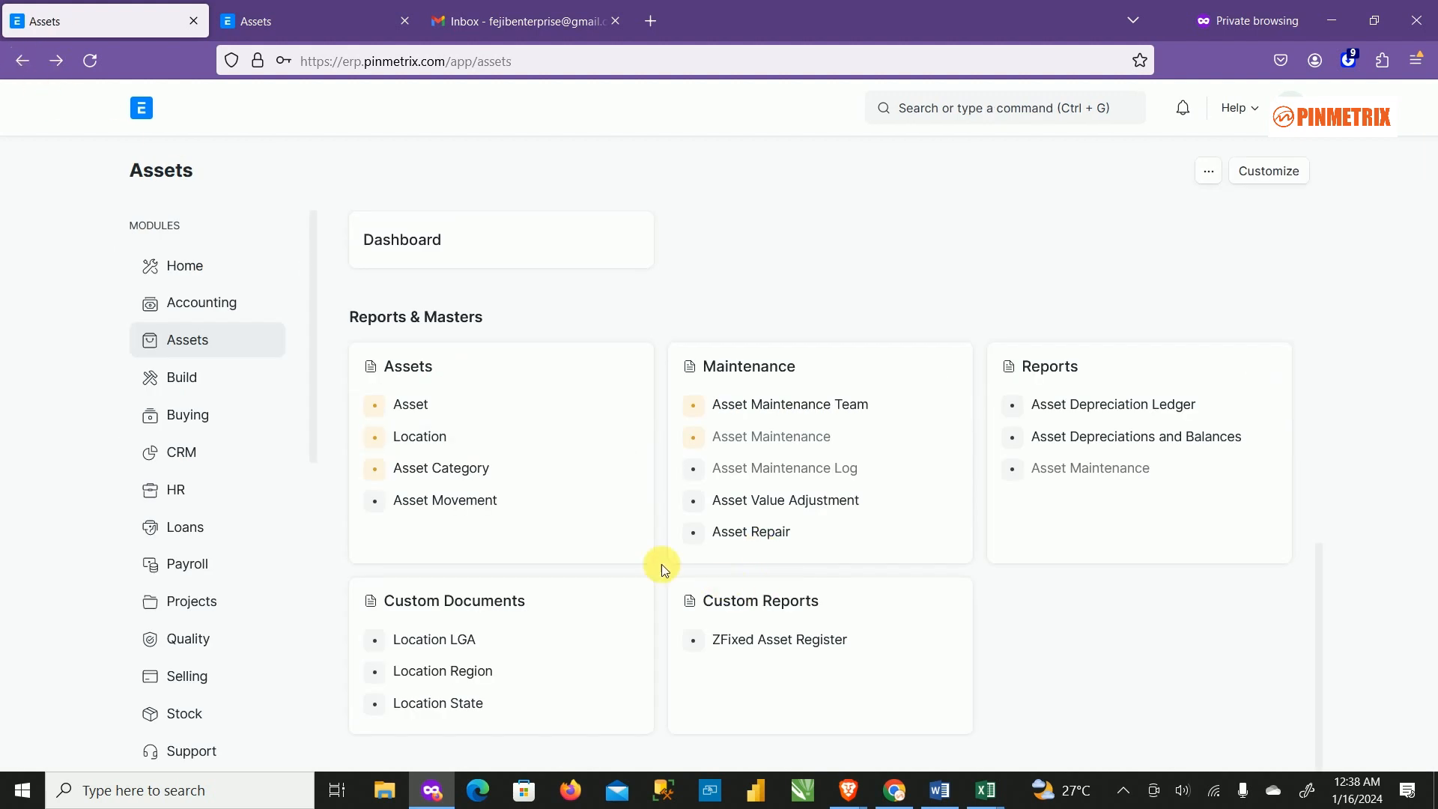
pyautogui.click(544, 418)
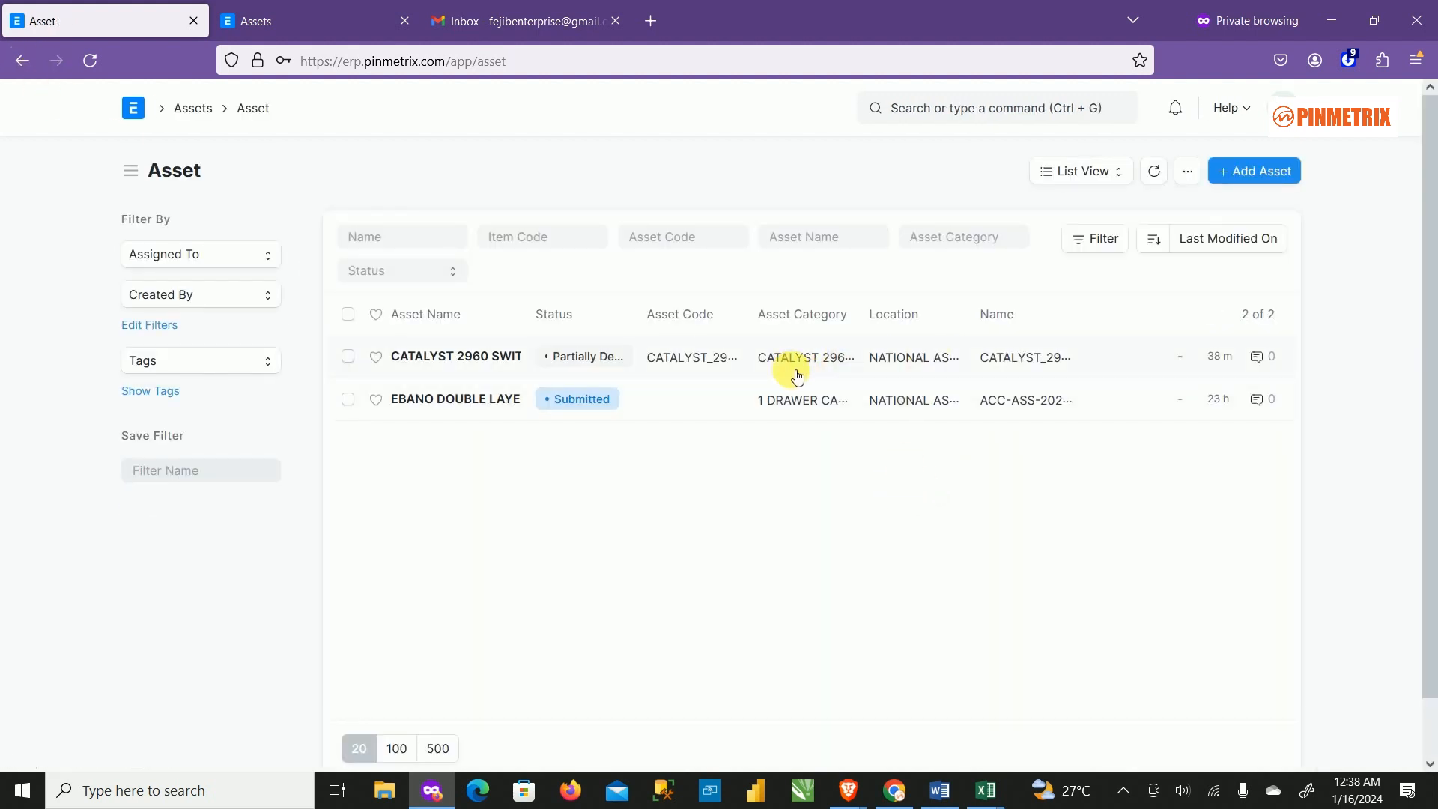
# Start a new asset with Item Code COMPUTER DESKTOP, auto-filling item name and asset category.
pyautogui.click(1257, 180)
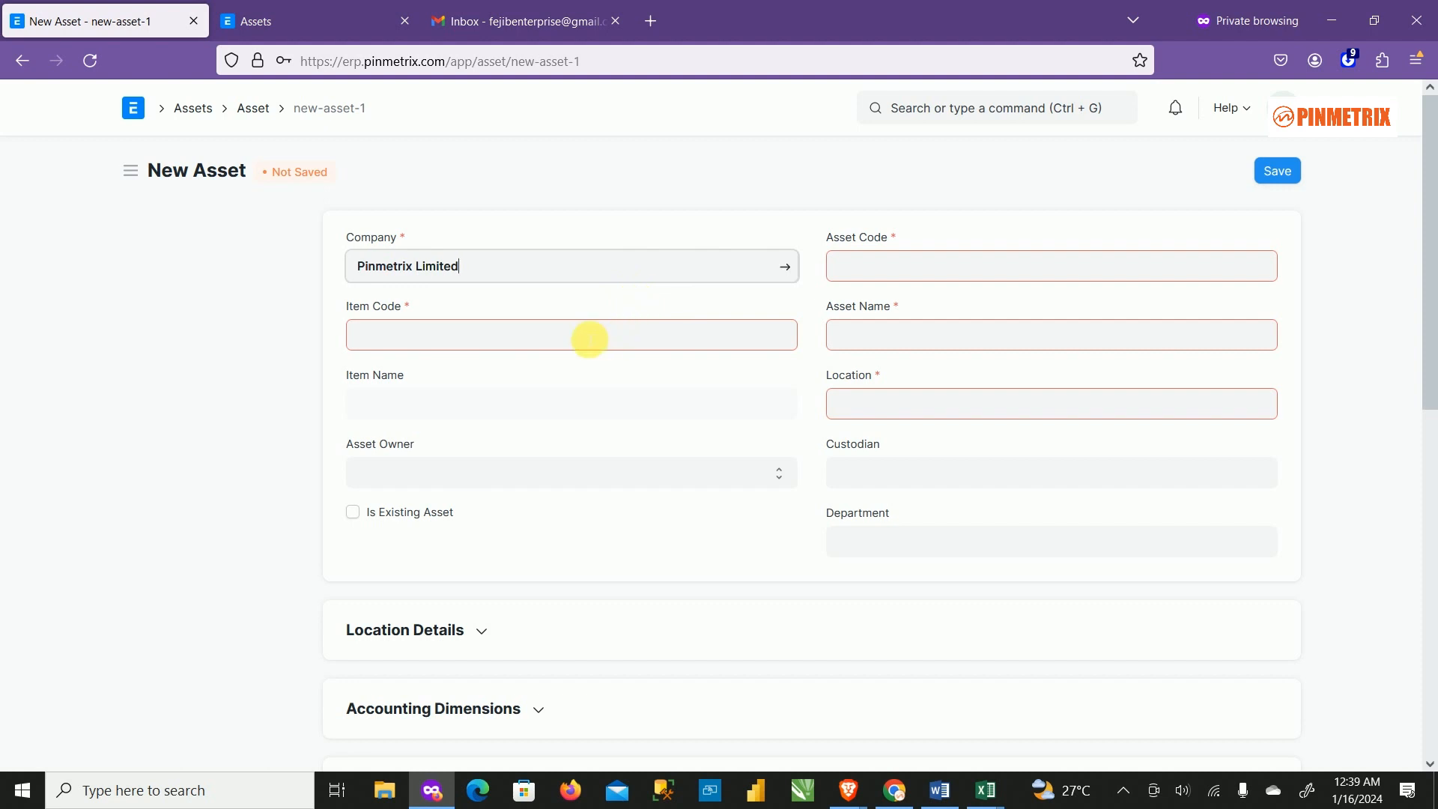
pyautogui.click(588, 339)
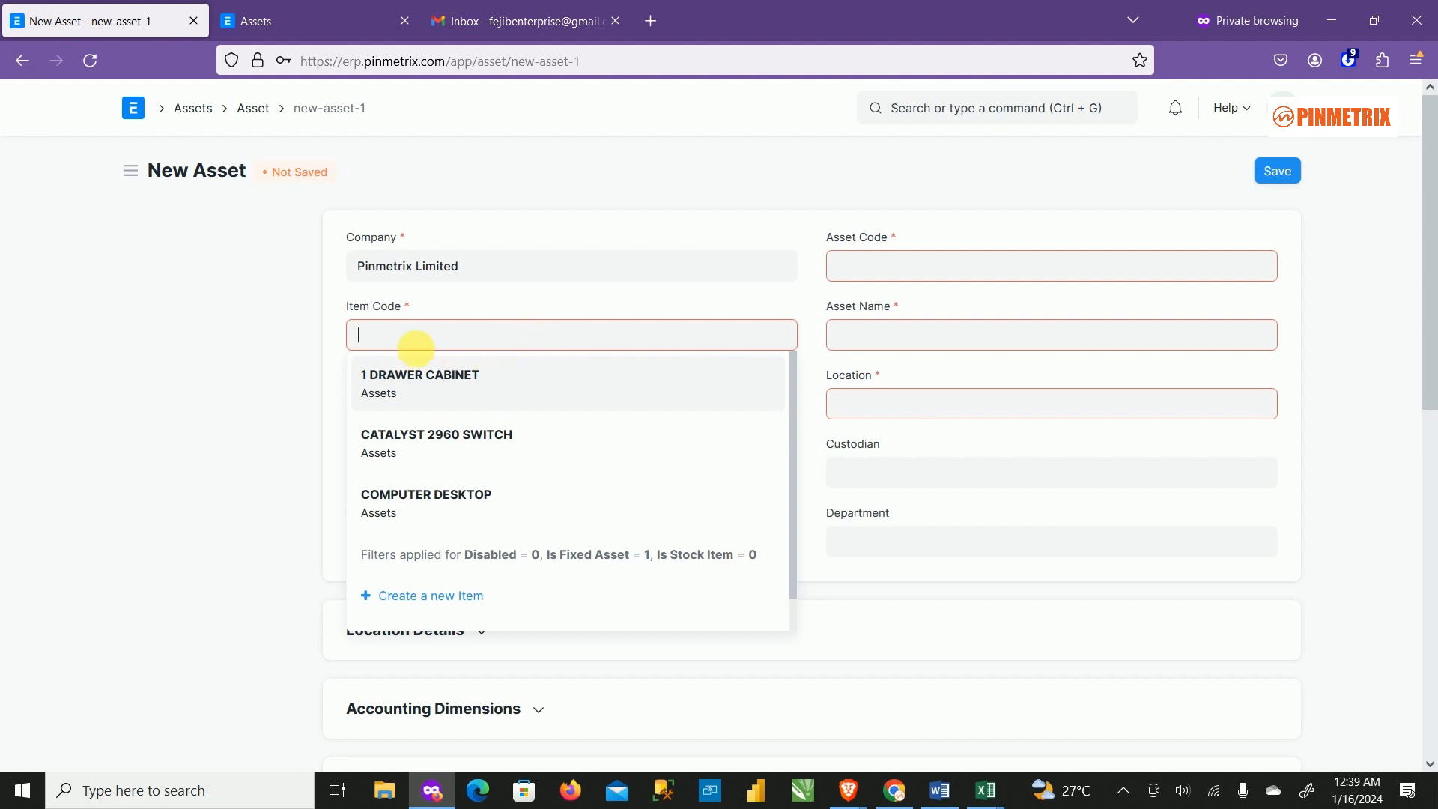
pyautogui.click(500, 496)
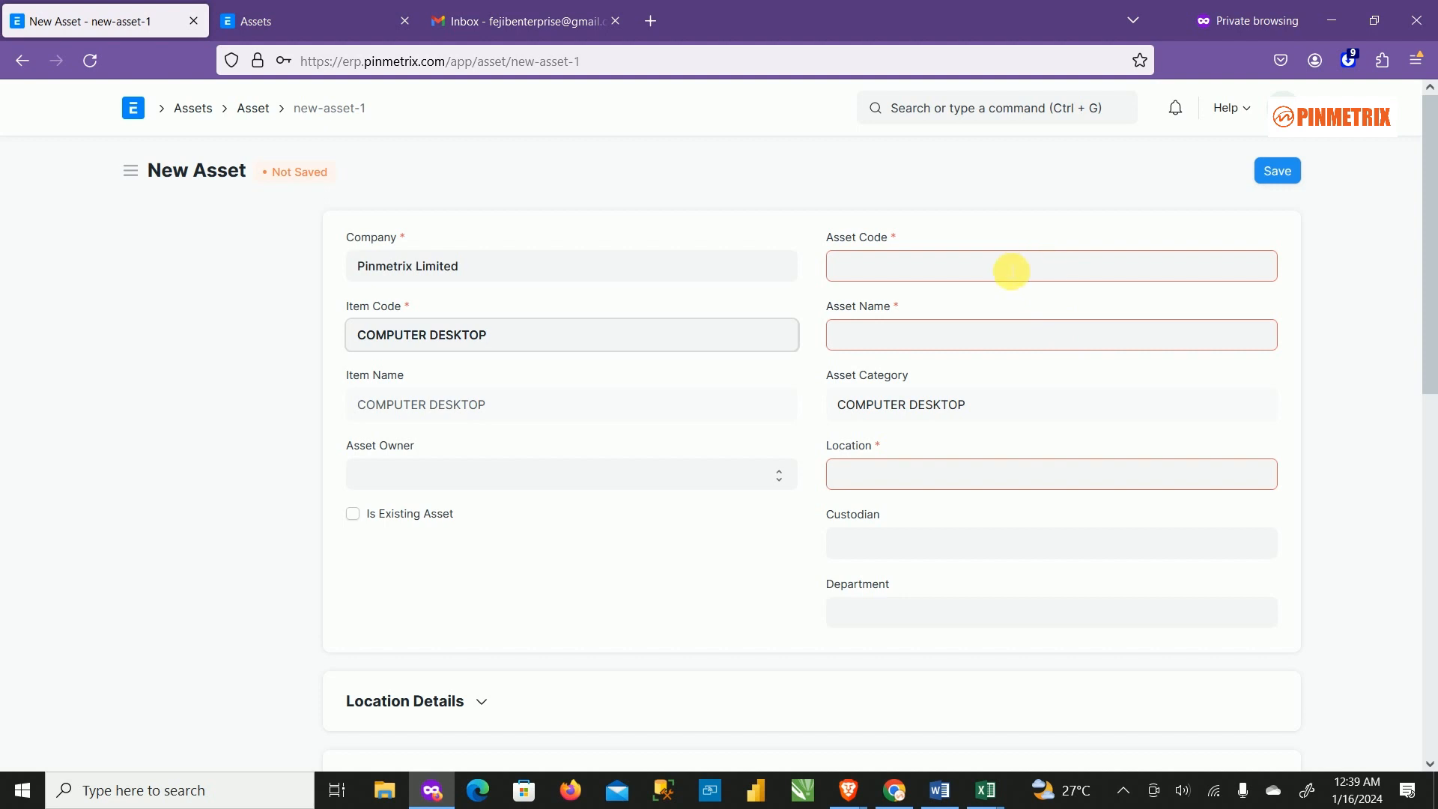
pyautogui.click(967, 273)
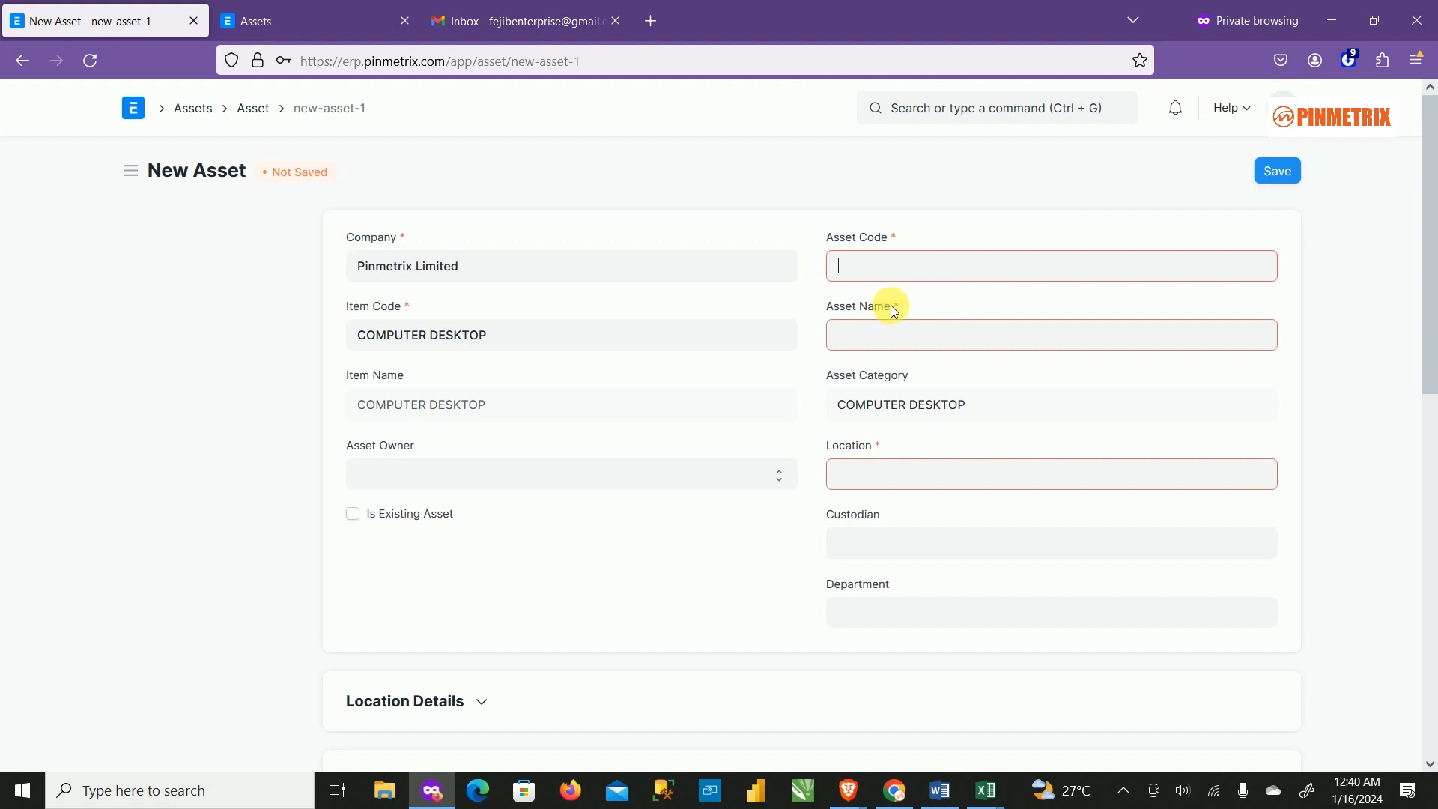
# Leave Asset Code empty and show the open Excel workbook previews, including All Locations_UPDATED.xlsx.
pyautogui.click(902, 268)
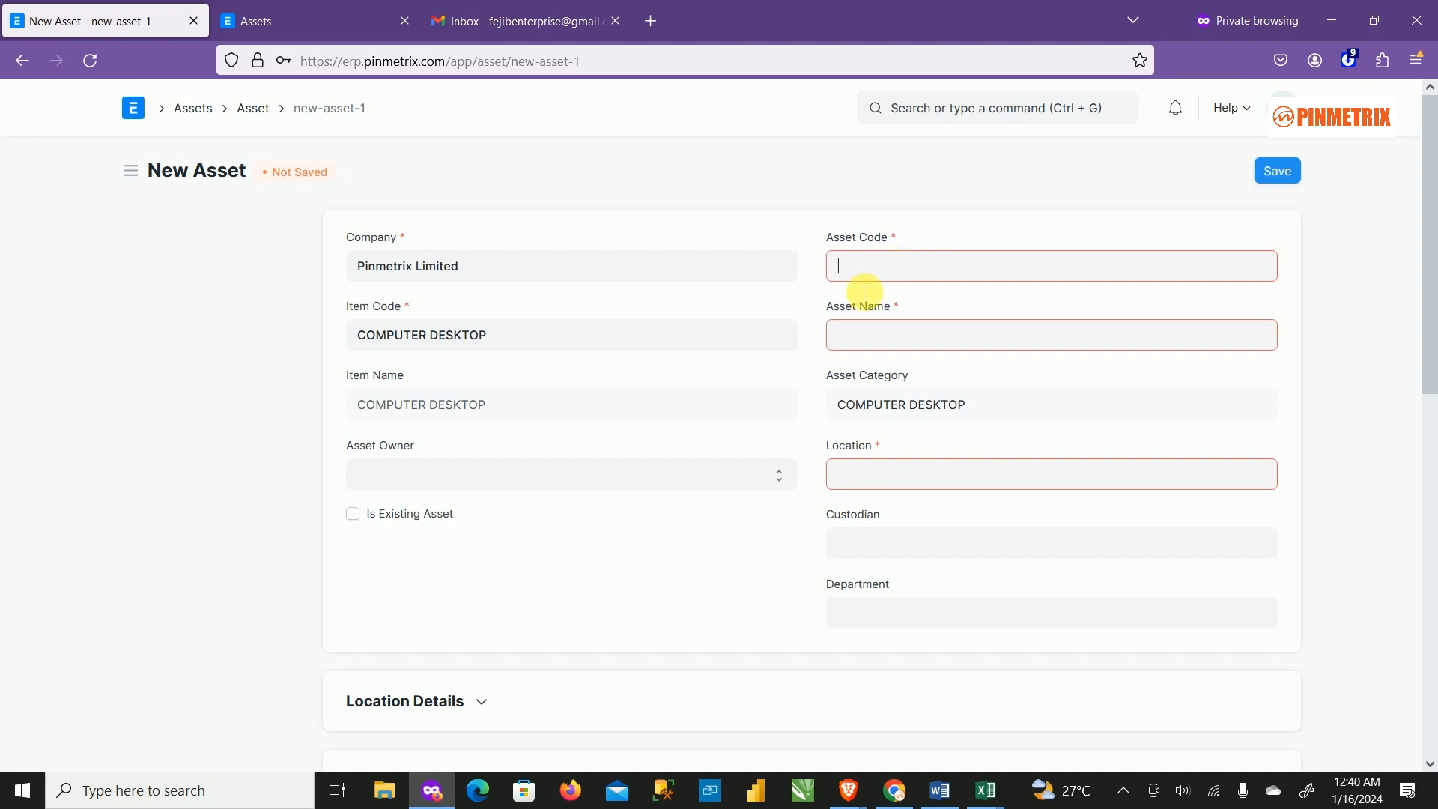
pyautogui.moveTo(861, 298); pyautogui.dragTo(861, 370)
pyautogui.click(988, 797)
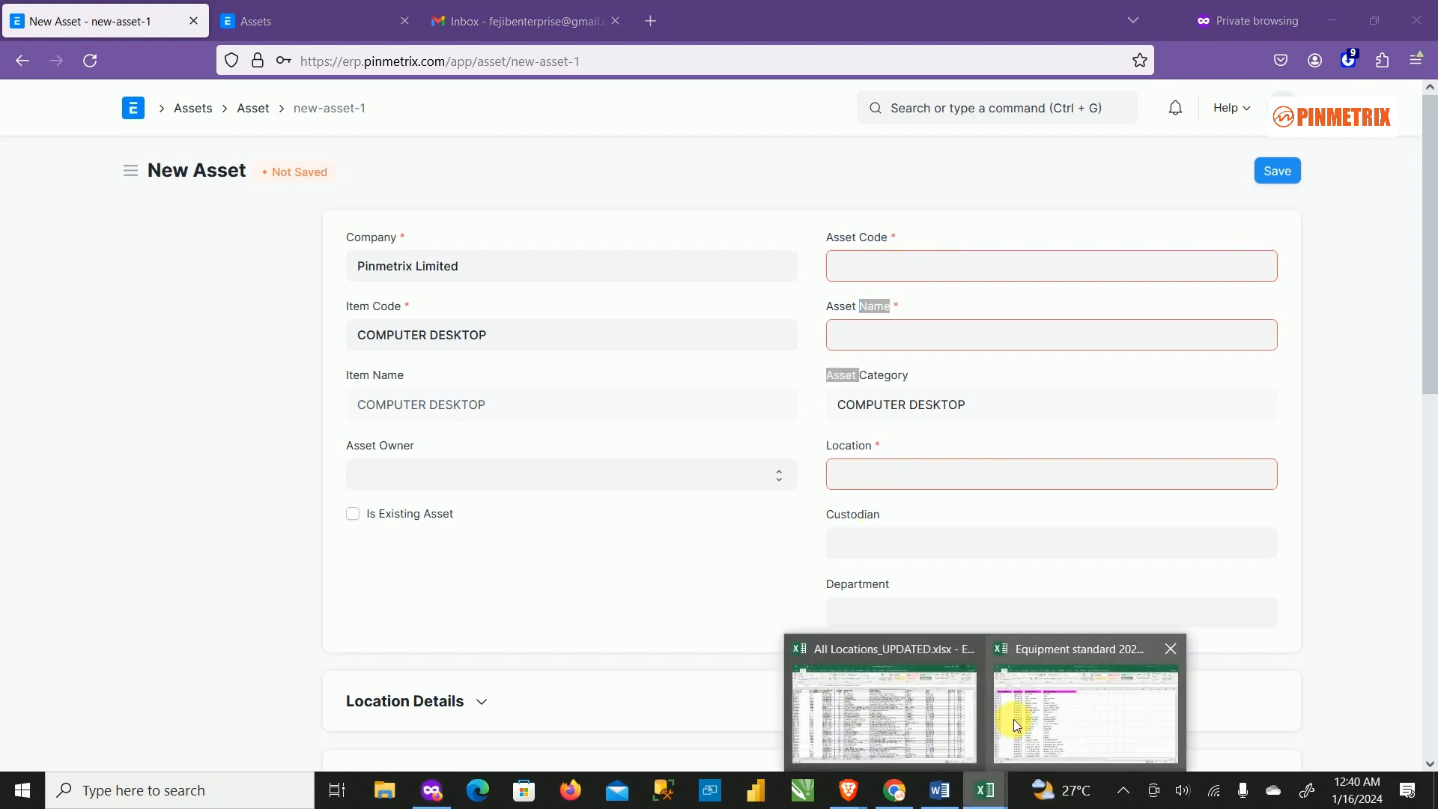
# In Equipment standard 2022.xlsx, use Find All to list every cell containing 'desktop'.
pyautogui.click(1046, 702)
pyautogui.scroll(-3, 588, 544)
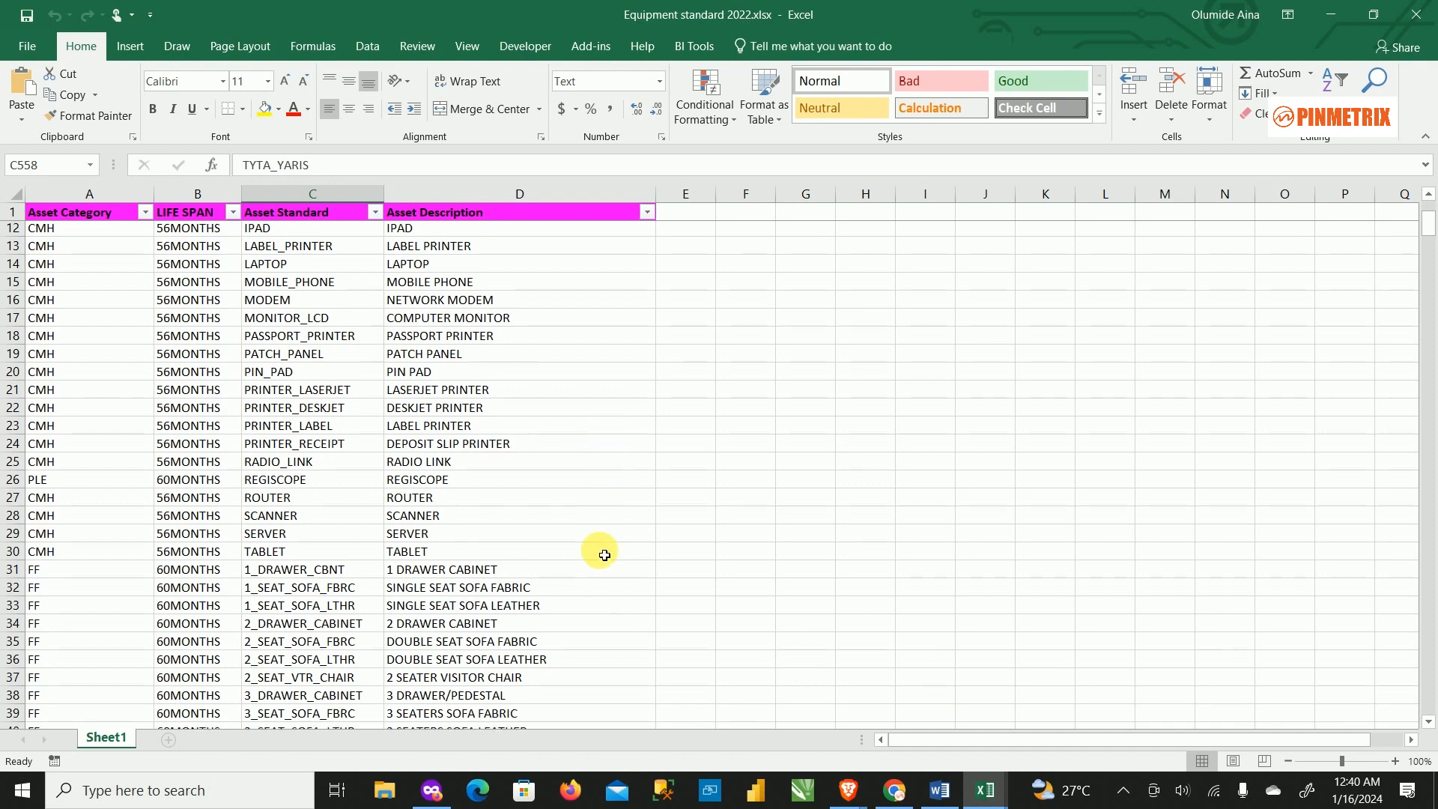
pyautogui.scroll(-4, 588, 558)
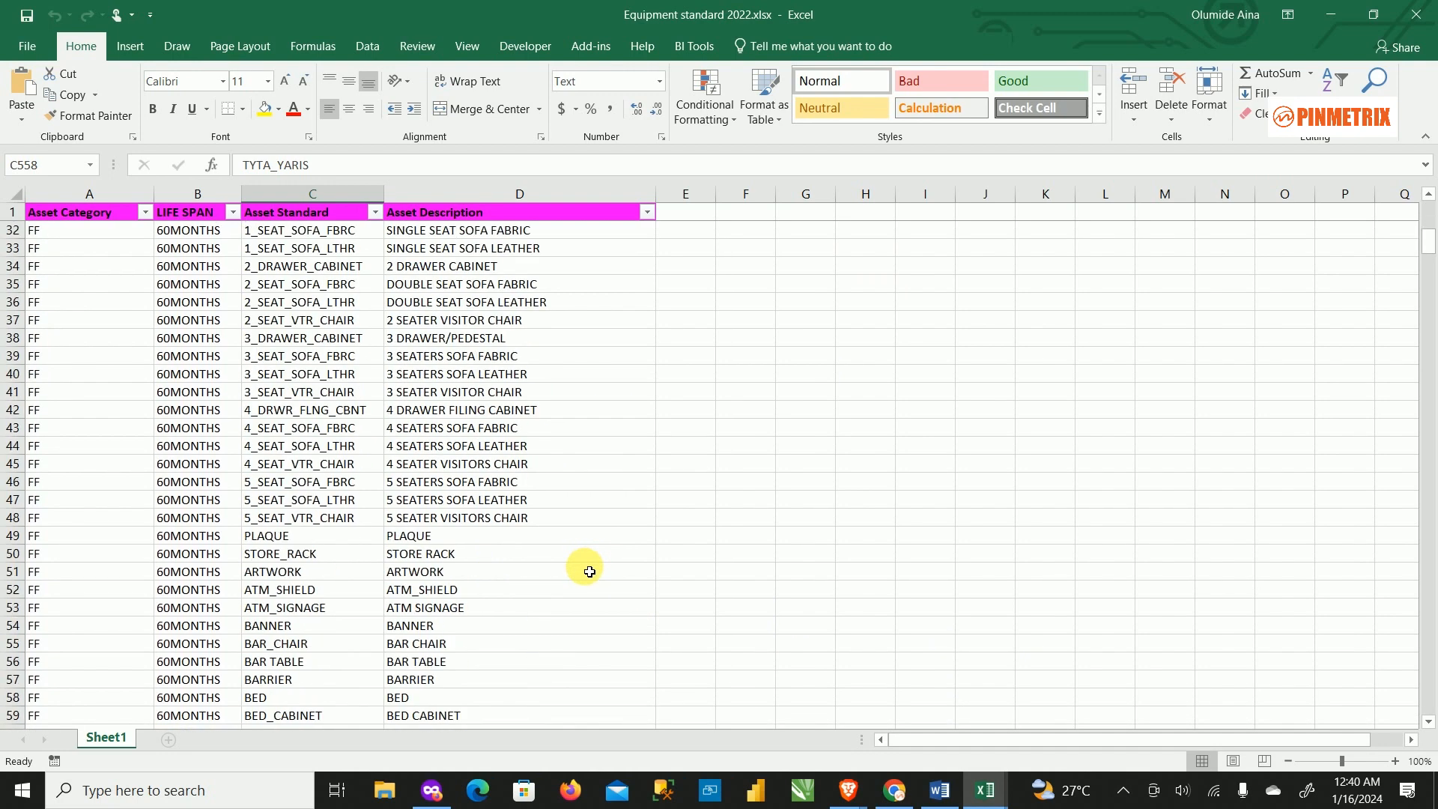
pyautogui.scroll(-3, 459, 468)
pyautogui.scroll(-4, 430, 512)
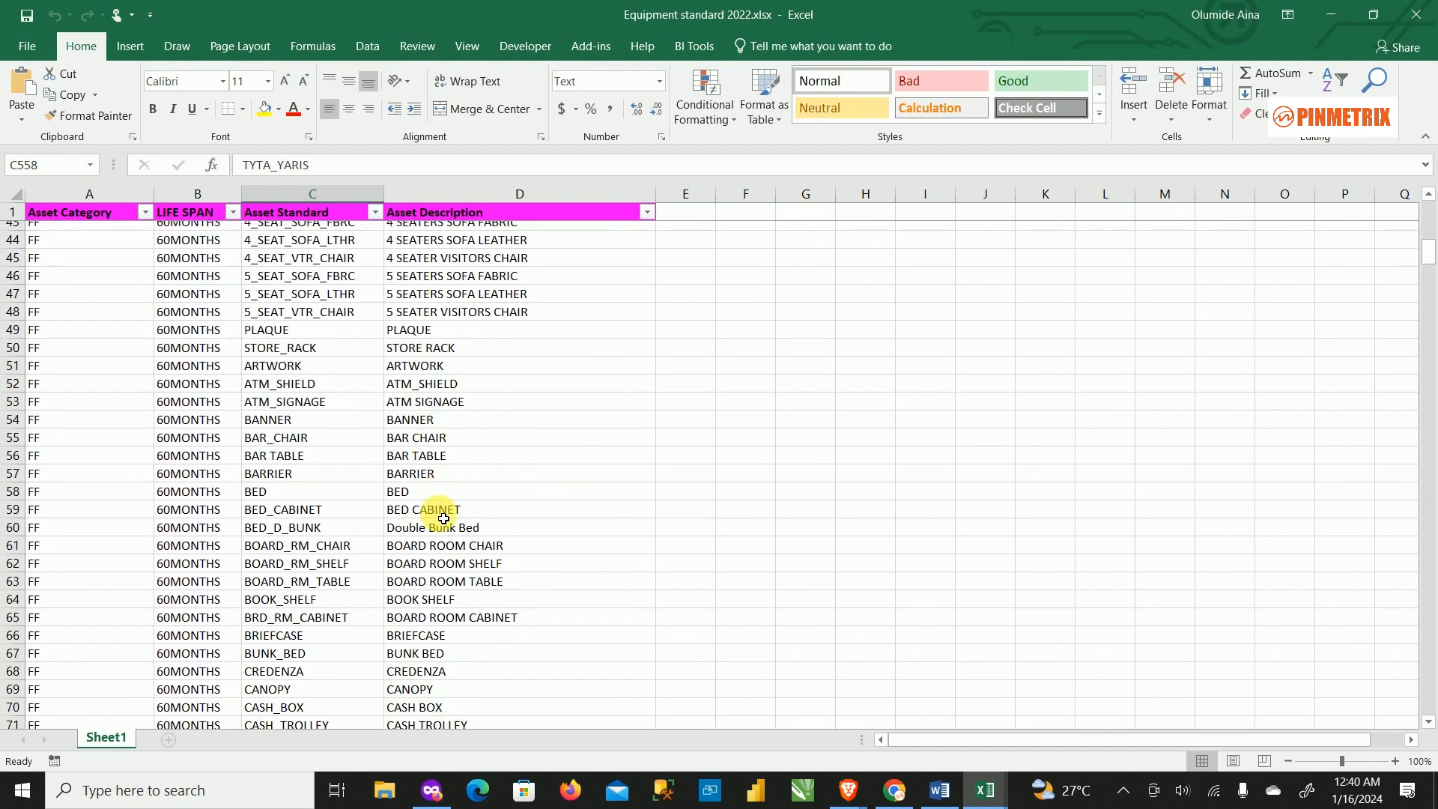
pyautogui.scroll(-8, 449, 513)
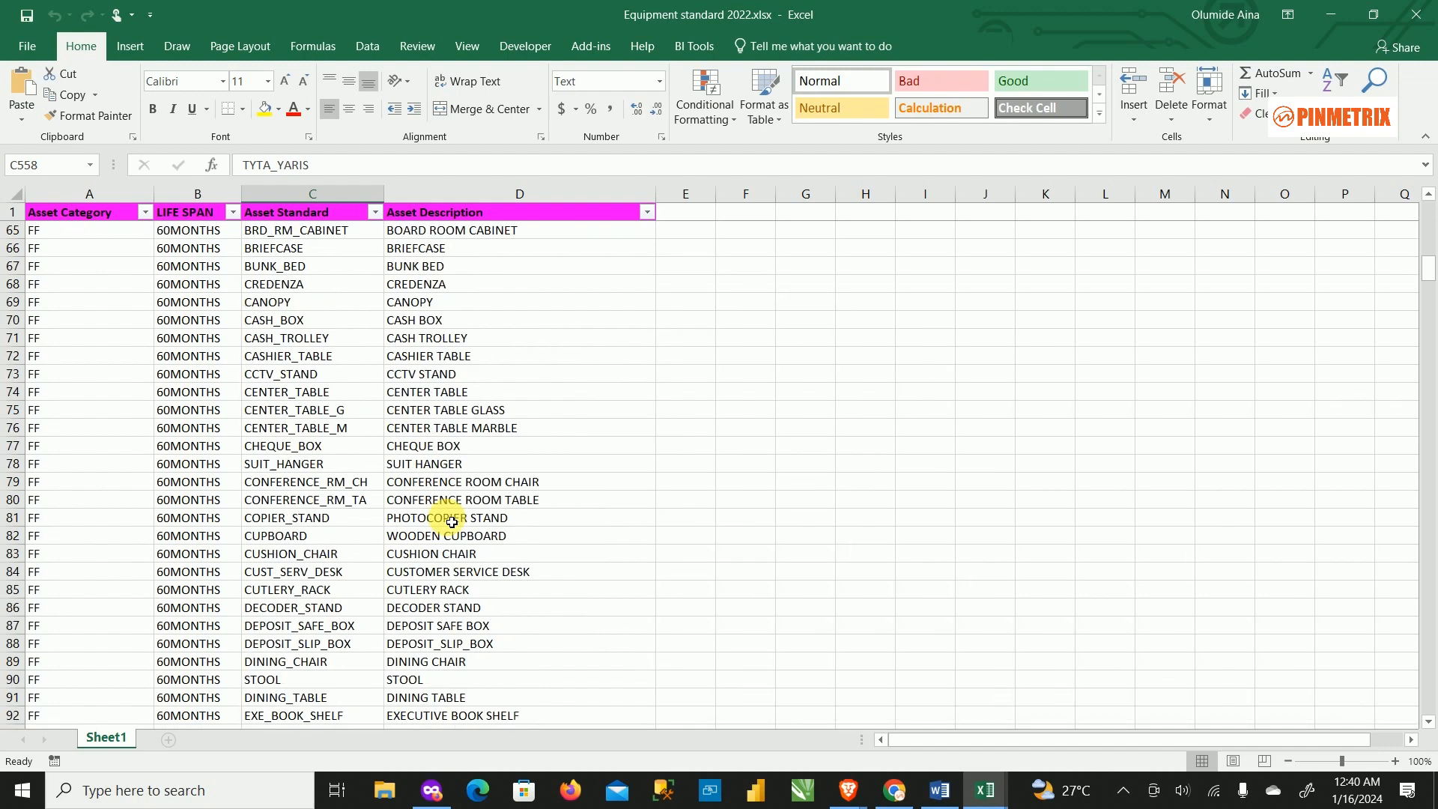
pyautogui.scroll(-3, 461, 507)
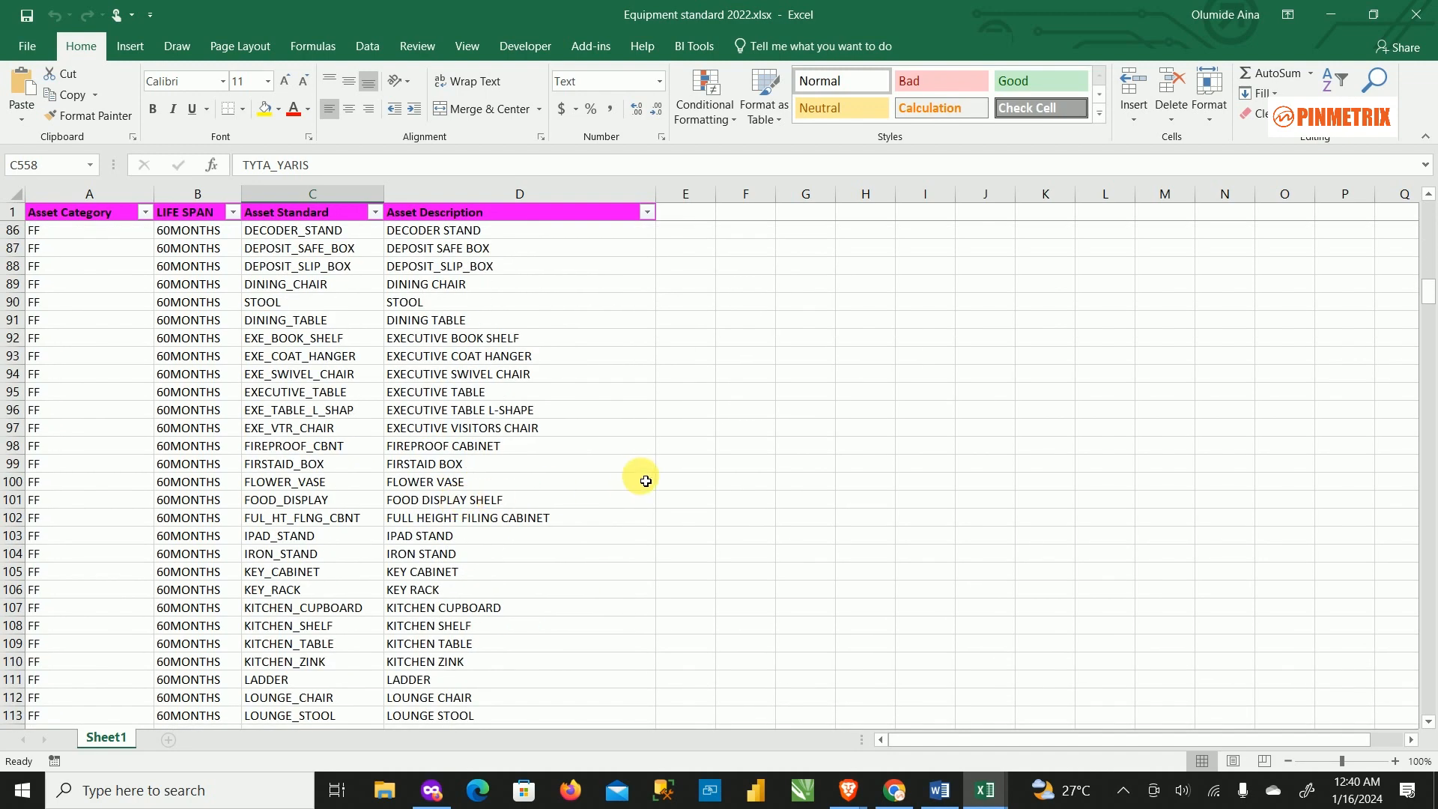
pyautogui.hotkey('ctrl', 'f')
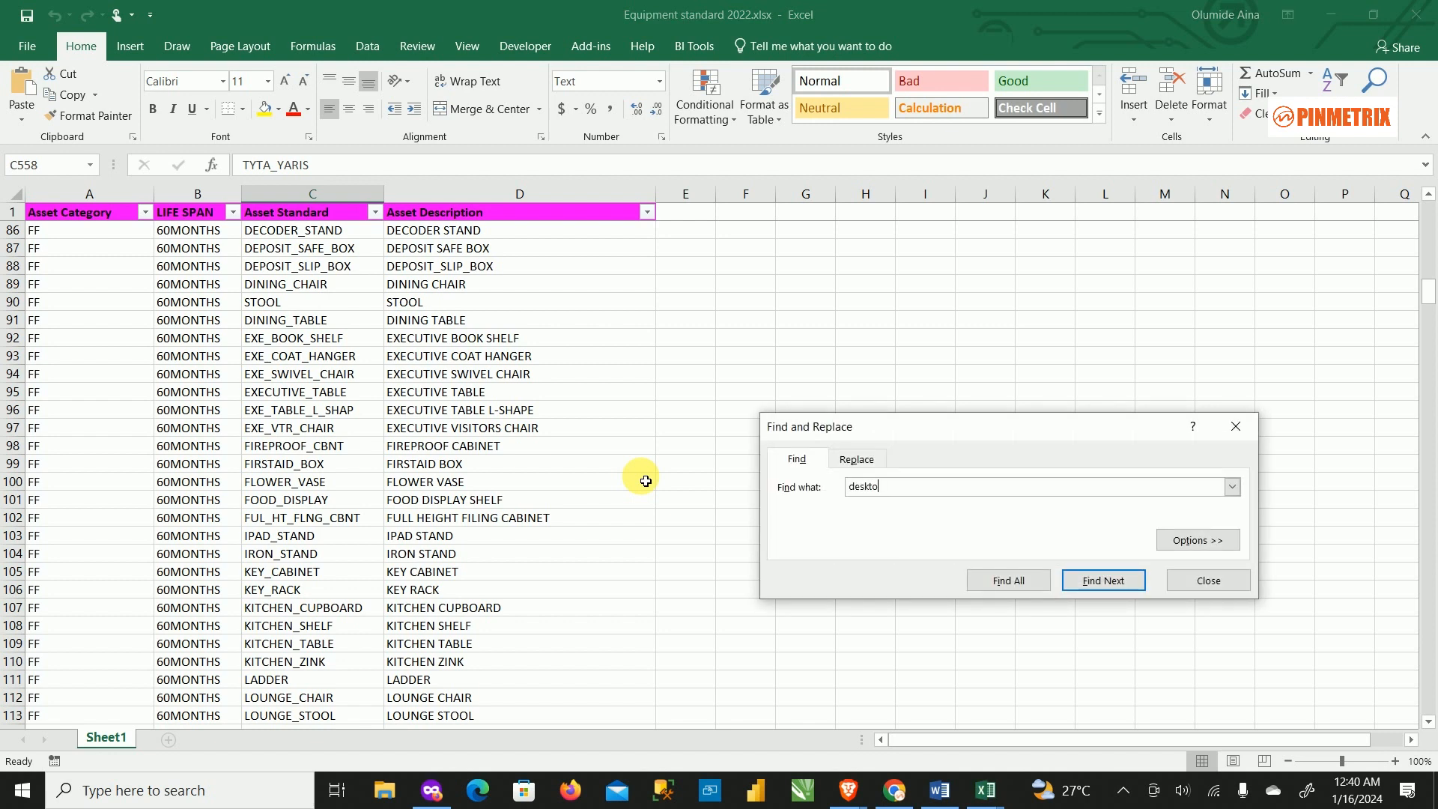
pyautogui.click(1007, 580)
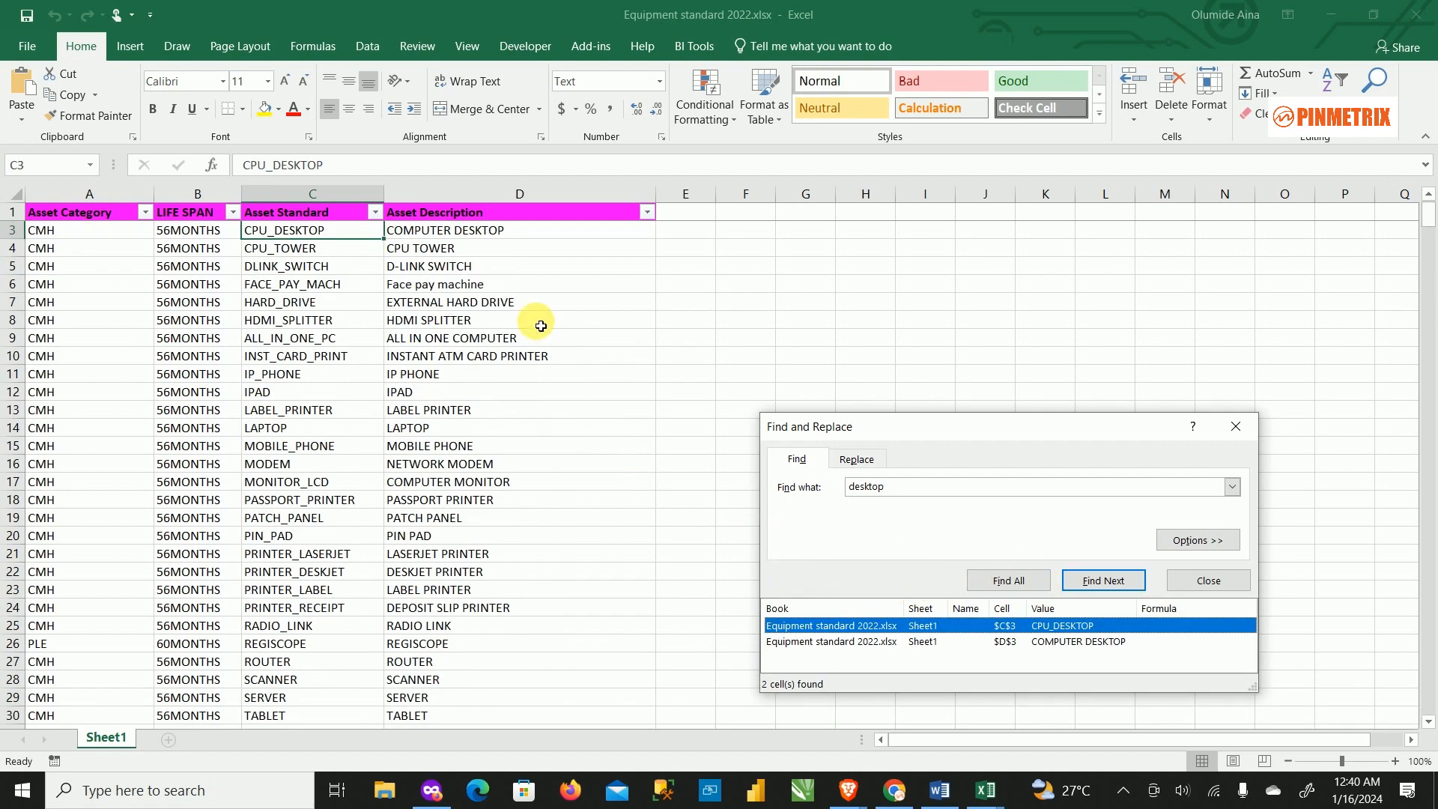
# Copy the CPU_DESKTOP code from cell C3 and return to the ERPNext Asset Code field.
pyautogui.scroll(1, 587, 363)
pyautogui.scroll(1, 587, 363)
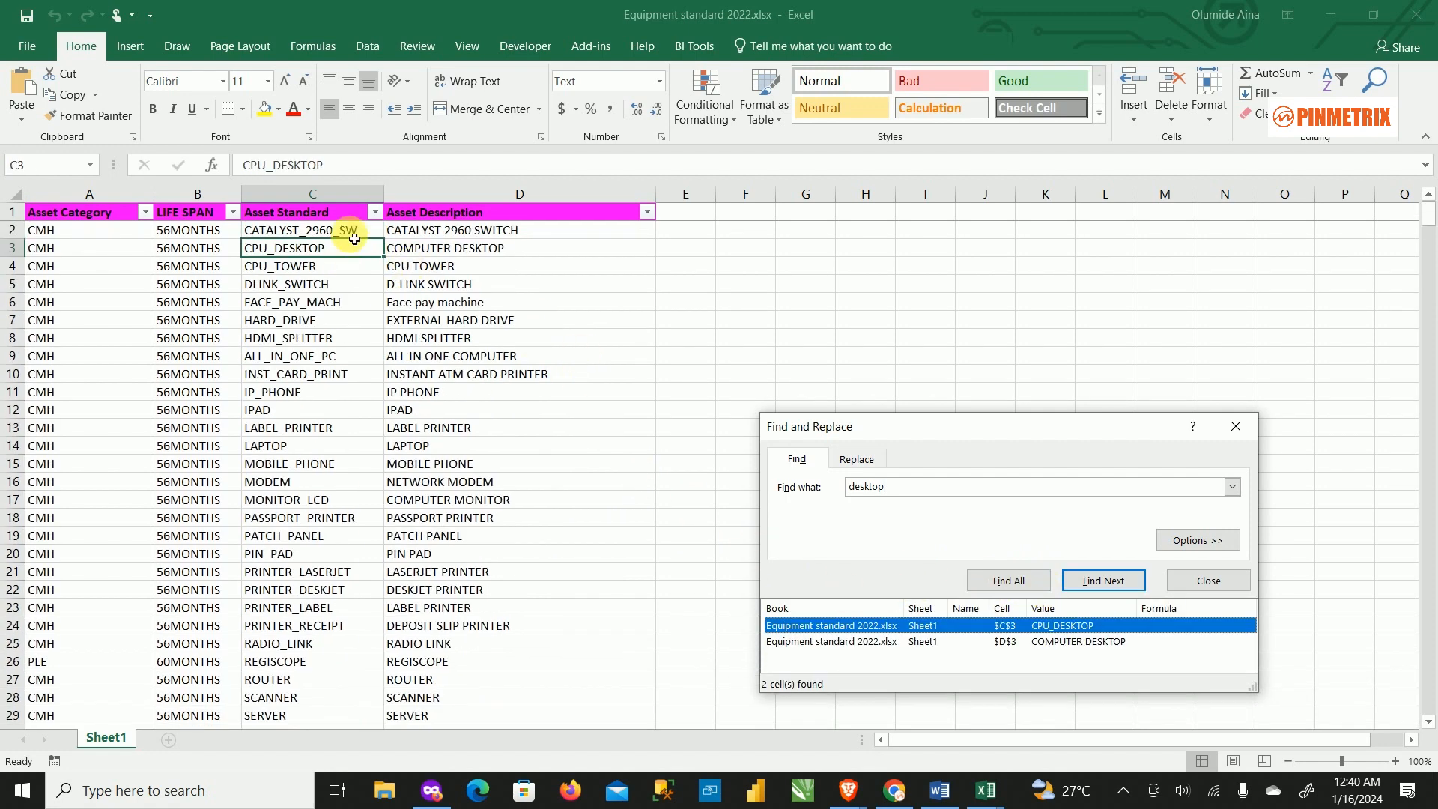
pyautogui.click(860, 643)
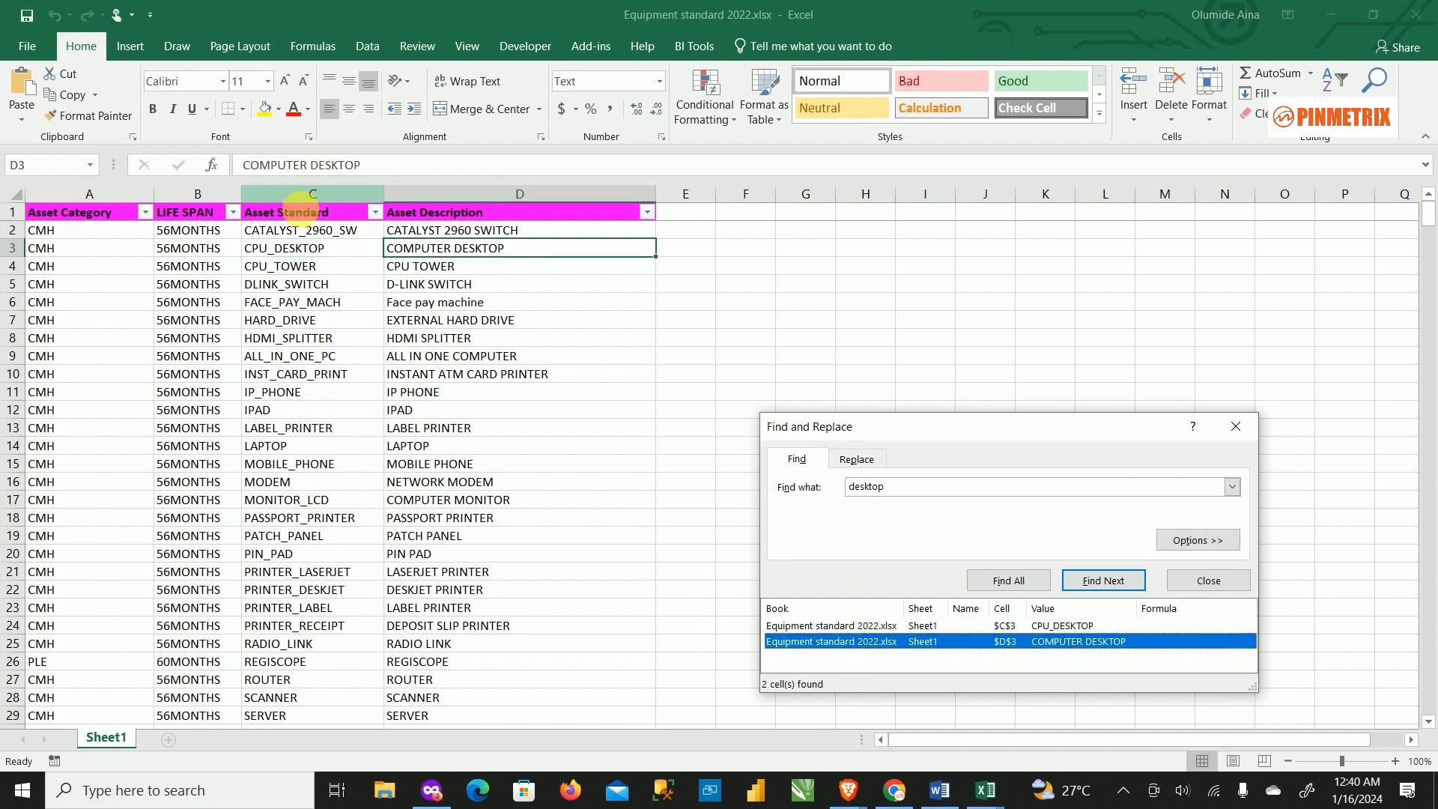
pyautogui.click(310, 250)
pyautogui.click(343, 165)
pyautogui.moveTo(343, 165); pyautogui.dragTo(244, 164)
pyautogui.hotkey('ctrl', 'c')
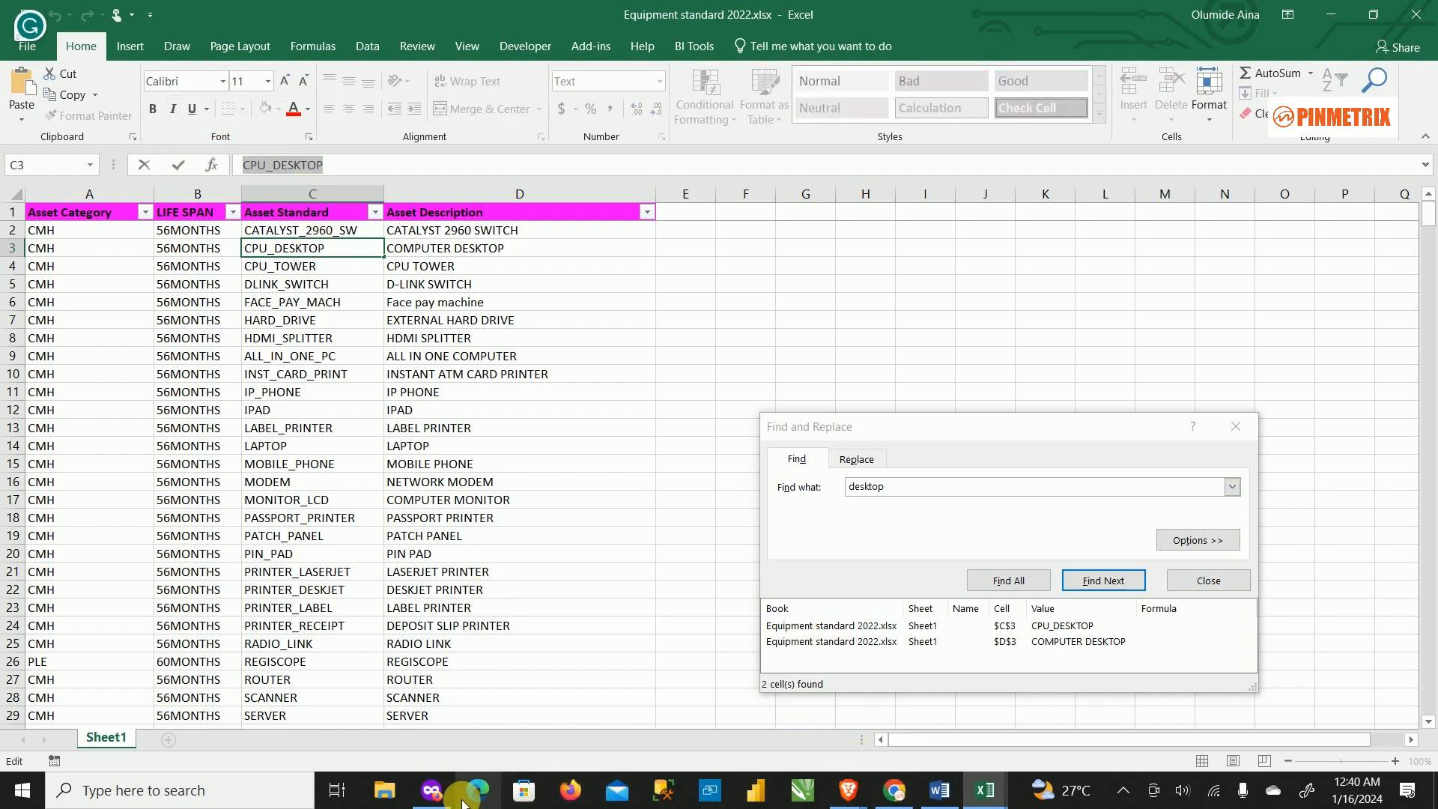
pyautogui.click(432, 790)
pyautogui.click(913, 263)
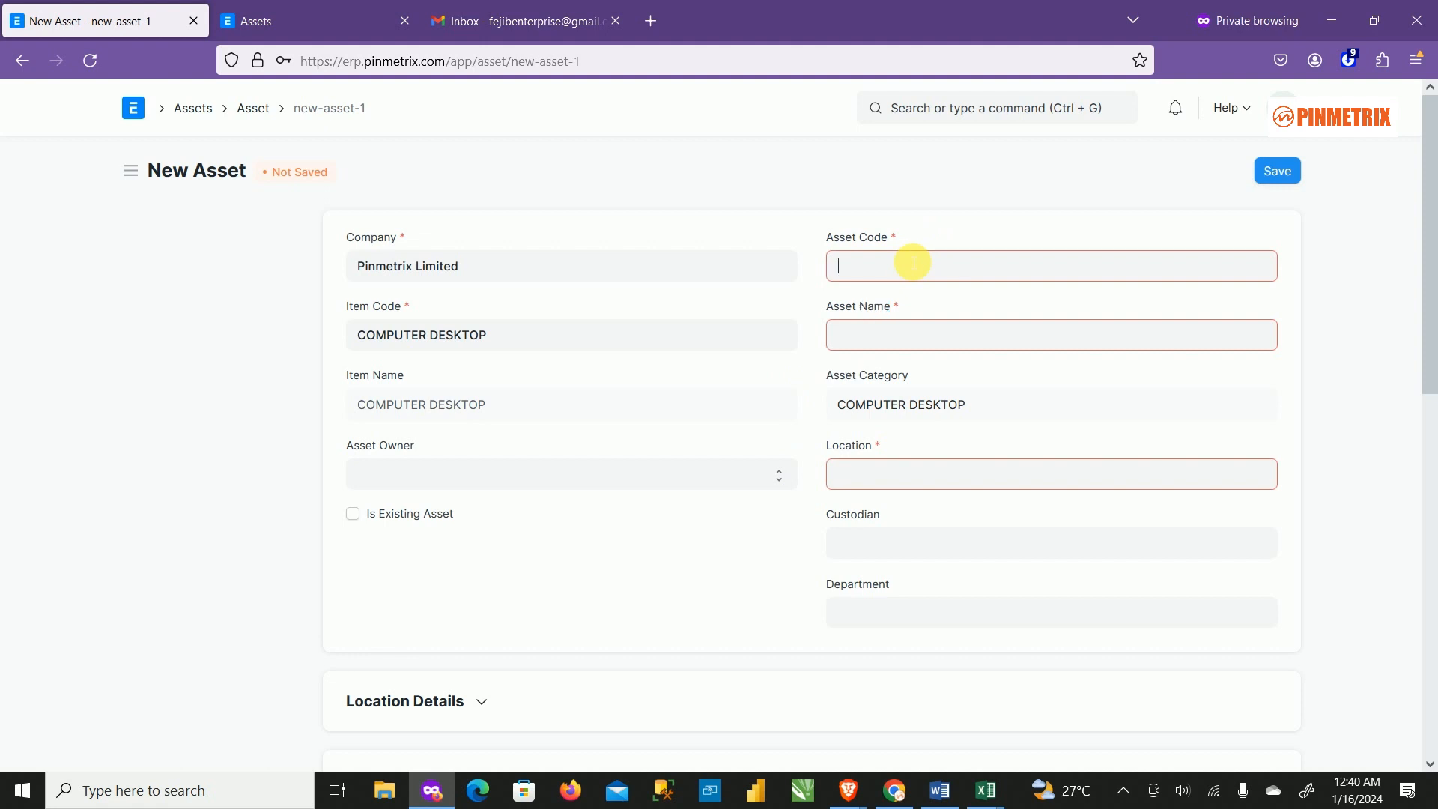
# Paste CPU_DESKTOP as Asset Code and name the asset 'Dell desktop 23454'.
pyautogui.hotkey('ctrl', 'v')
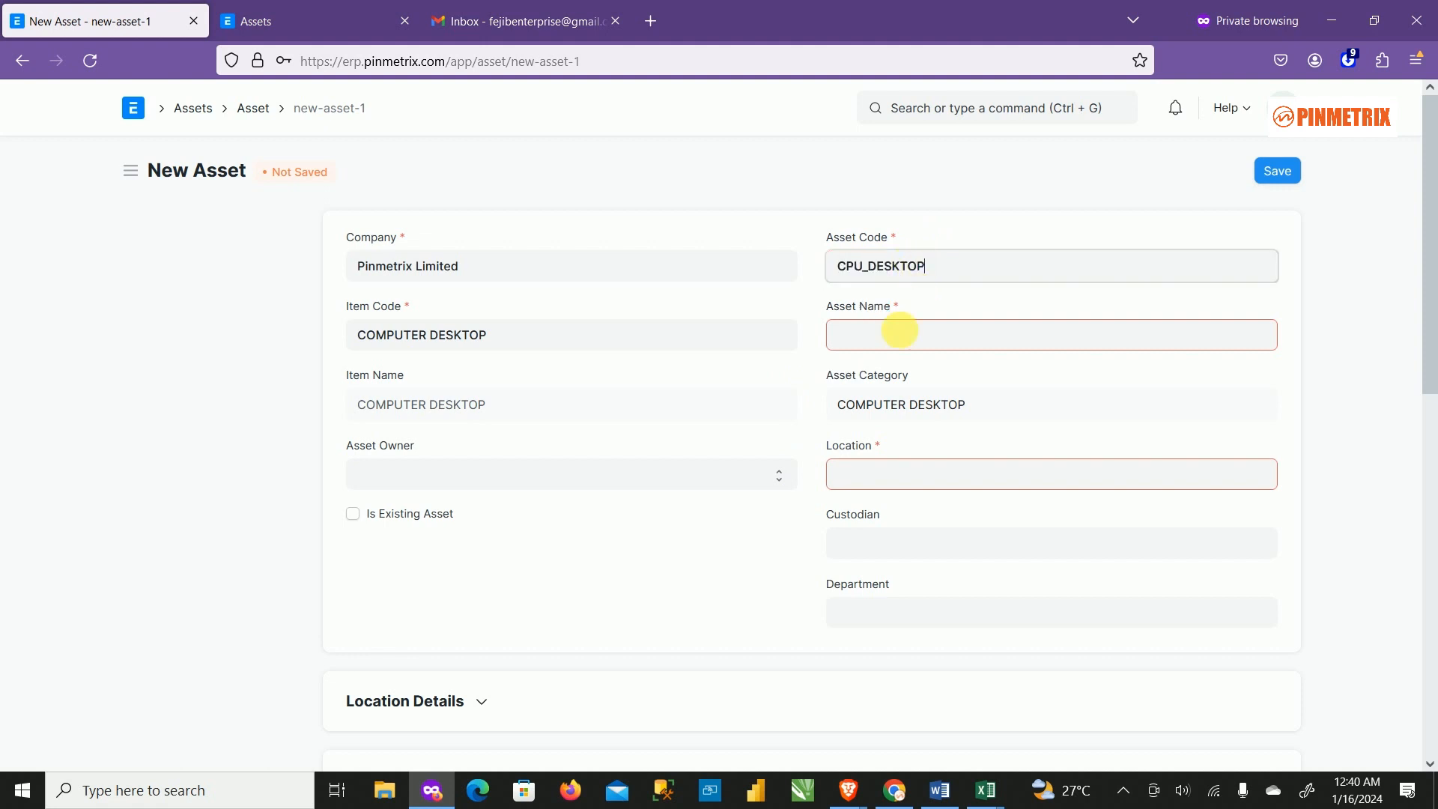
pyautogui.click(902, 341)
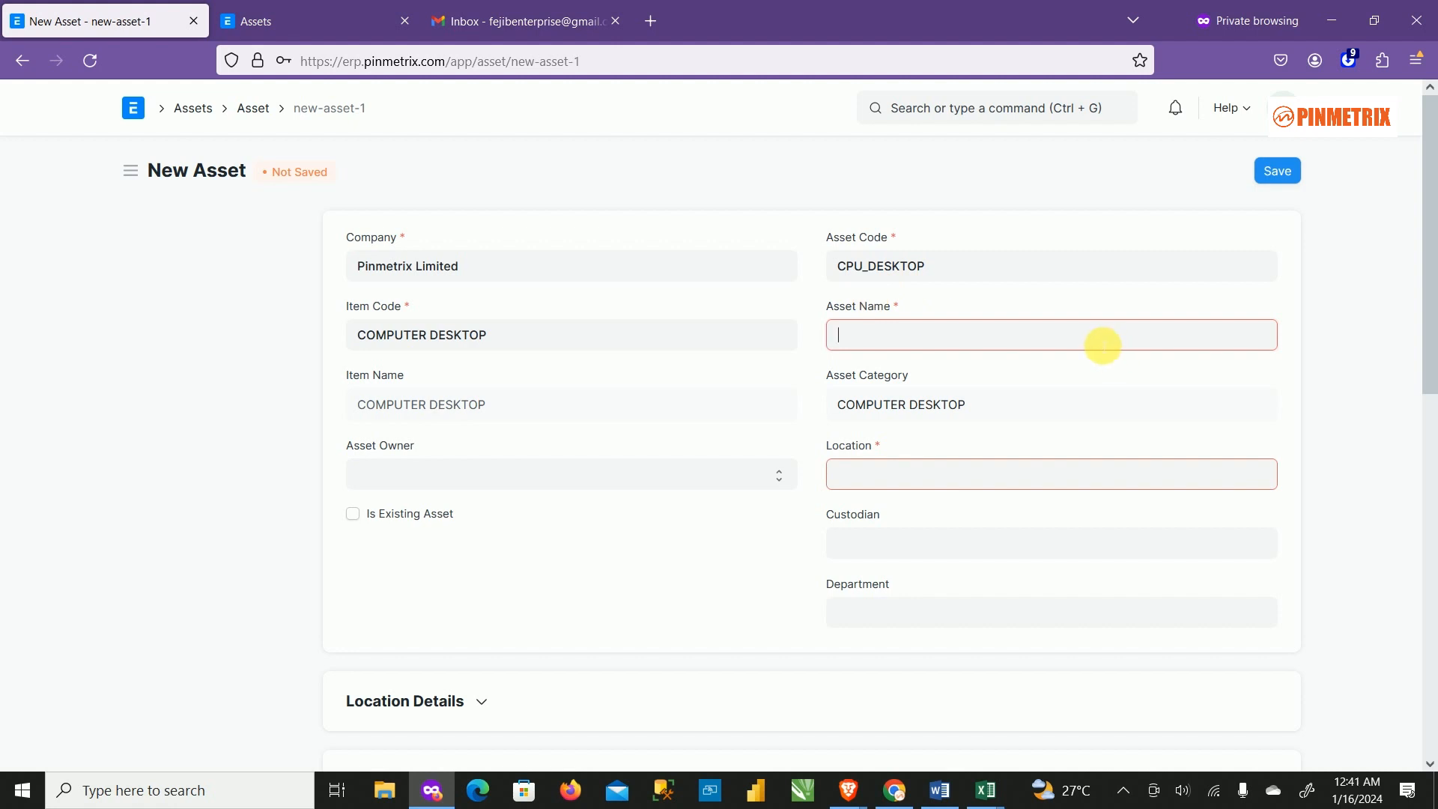
pyautogui.write('HH')
pyautogui.press('BackSpace')
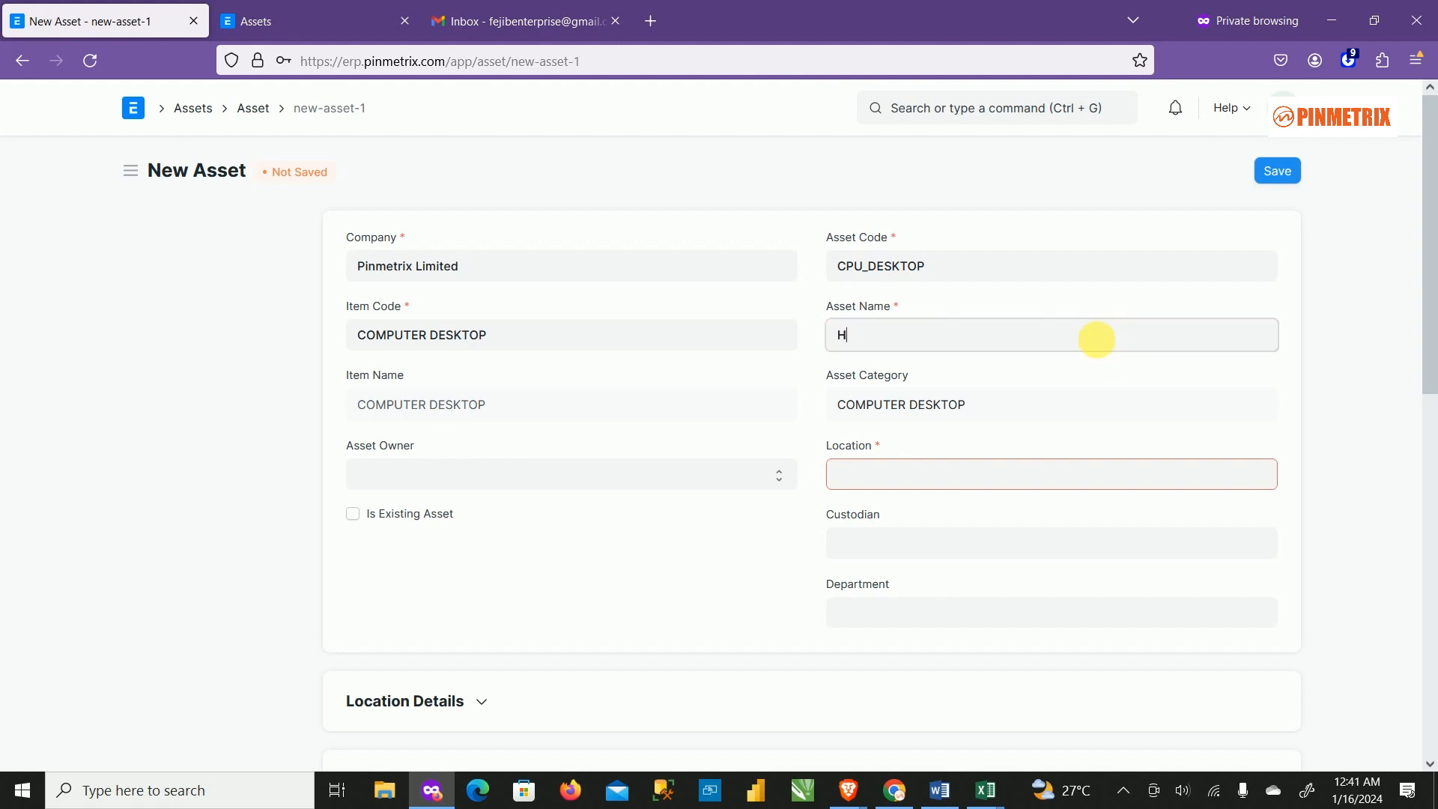
pyautogui.write('P')
pyautogui.write(' Latop')
pyautogui.press('BackSpace')
pyautogui.press('BackSpace')
pyautogui.press('BackSpace')
pyautogui.press('BackSpace')
pyautogui.press('BackSpace')
pyautogui.press('BackSpace')
pyautogui.press('BackSpace')
pyautogui.press('BackSpace')
pyautogui.press('BackSpace')
pyautogui.write('D')
pyautogui.write('ell desktop 23454')
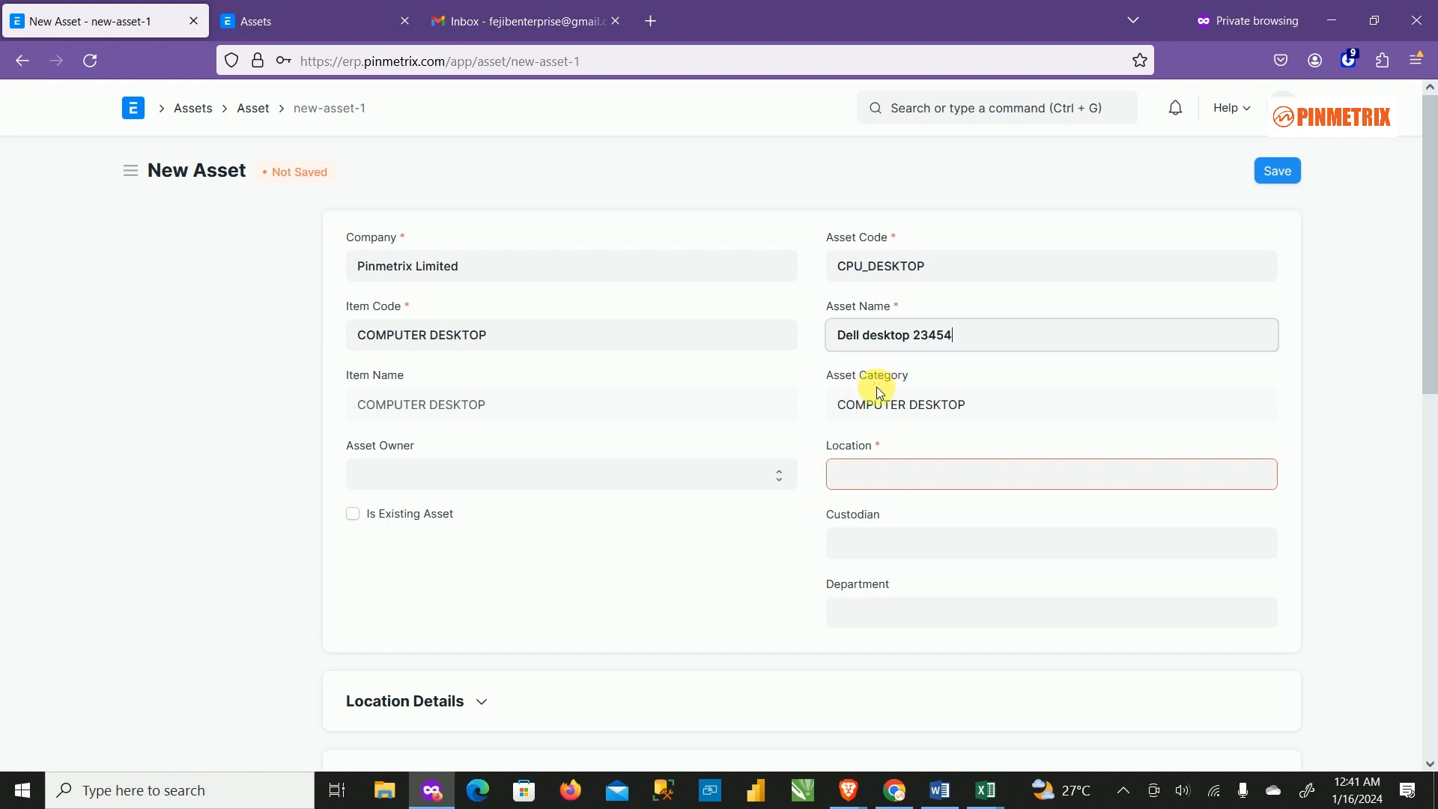
pyautogui.moveTo(844, 396)
pyautogui.click(892, 405)
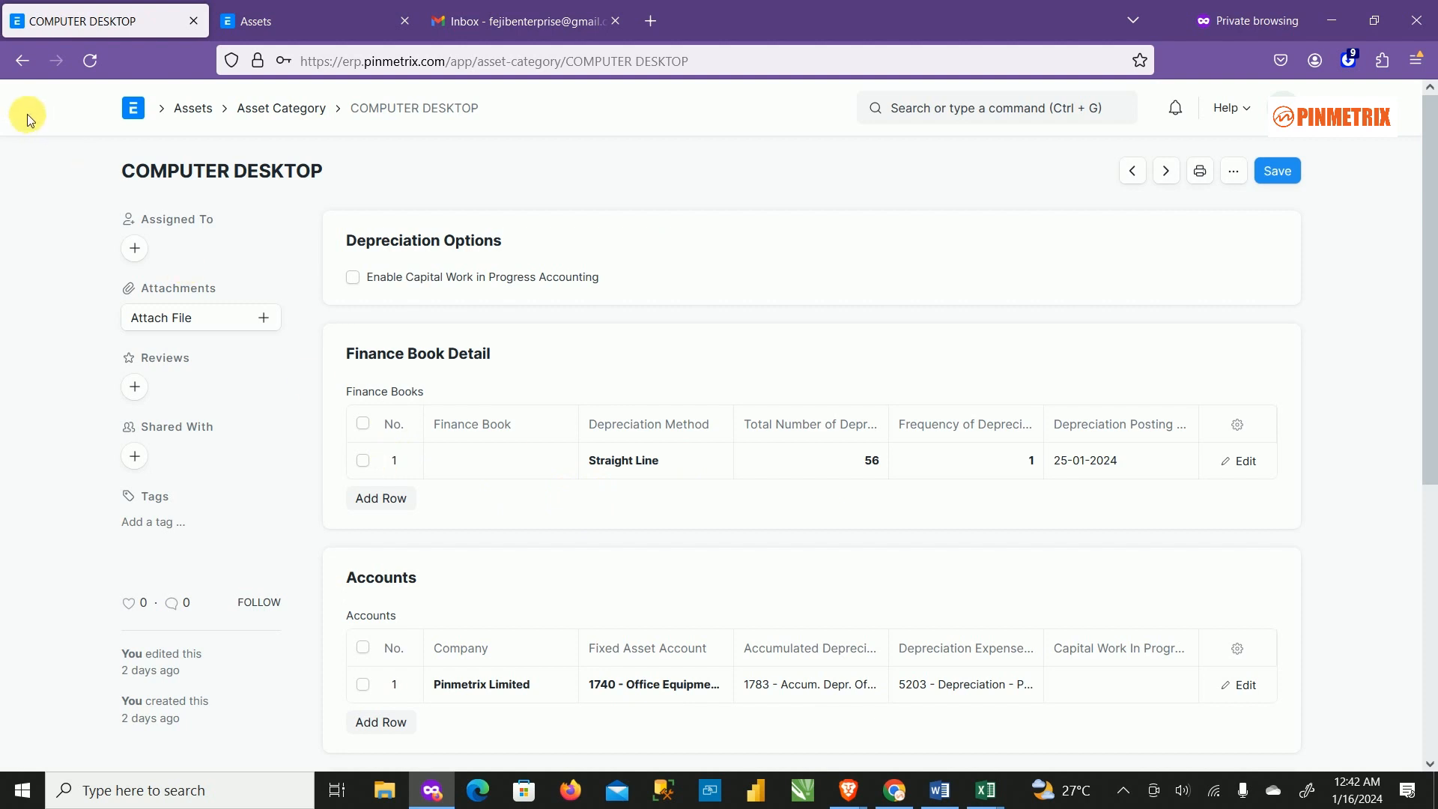
pyautogui.click(32, 67)
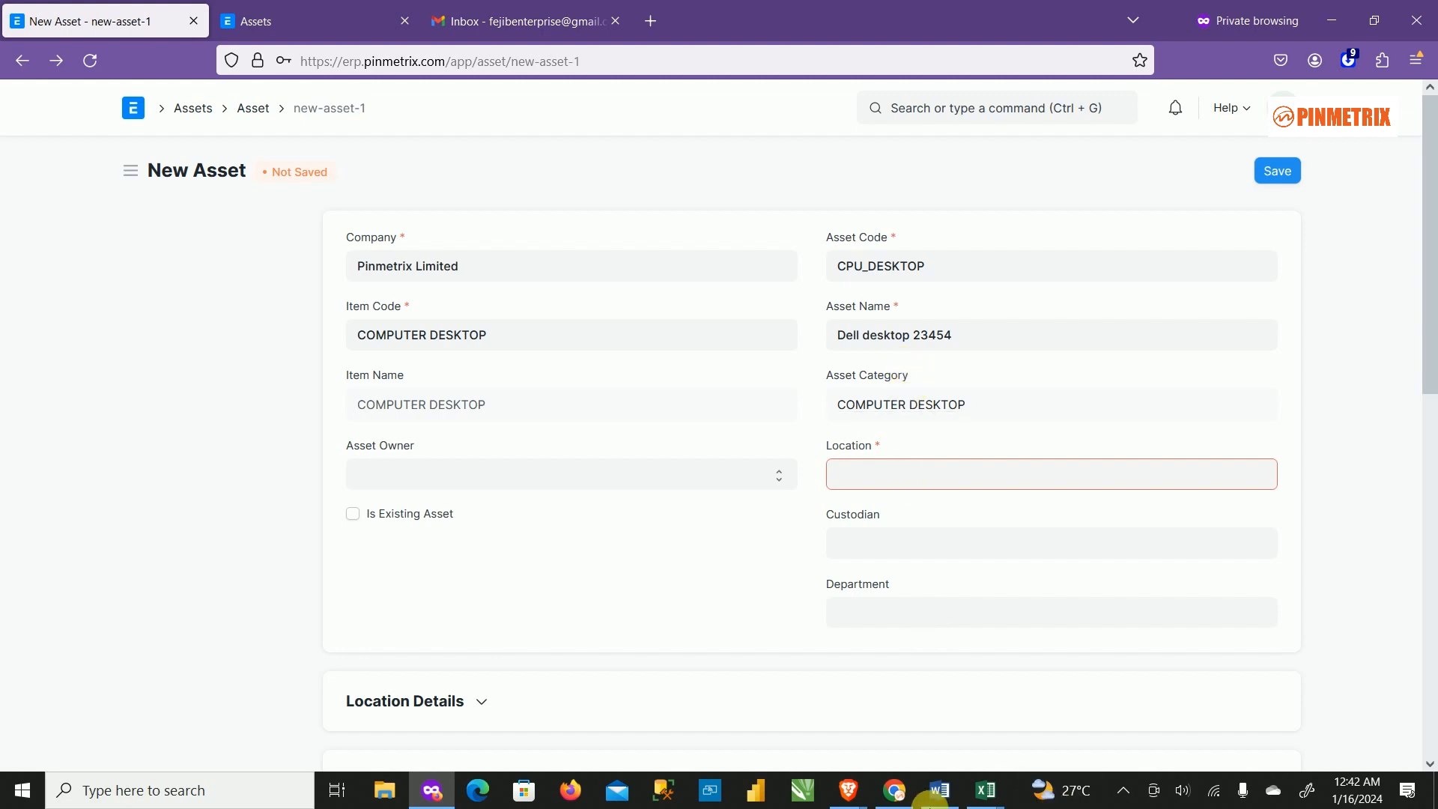
pyautogui.moveTo(989, 799)
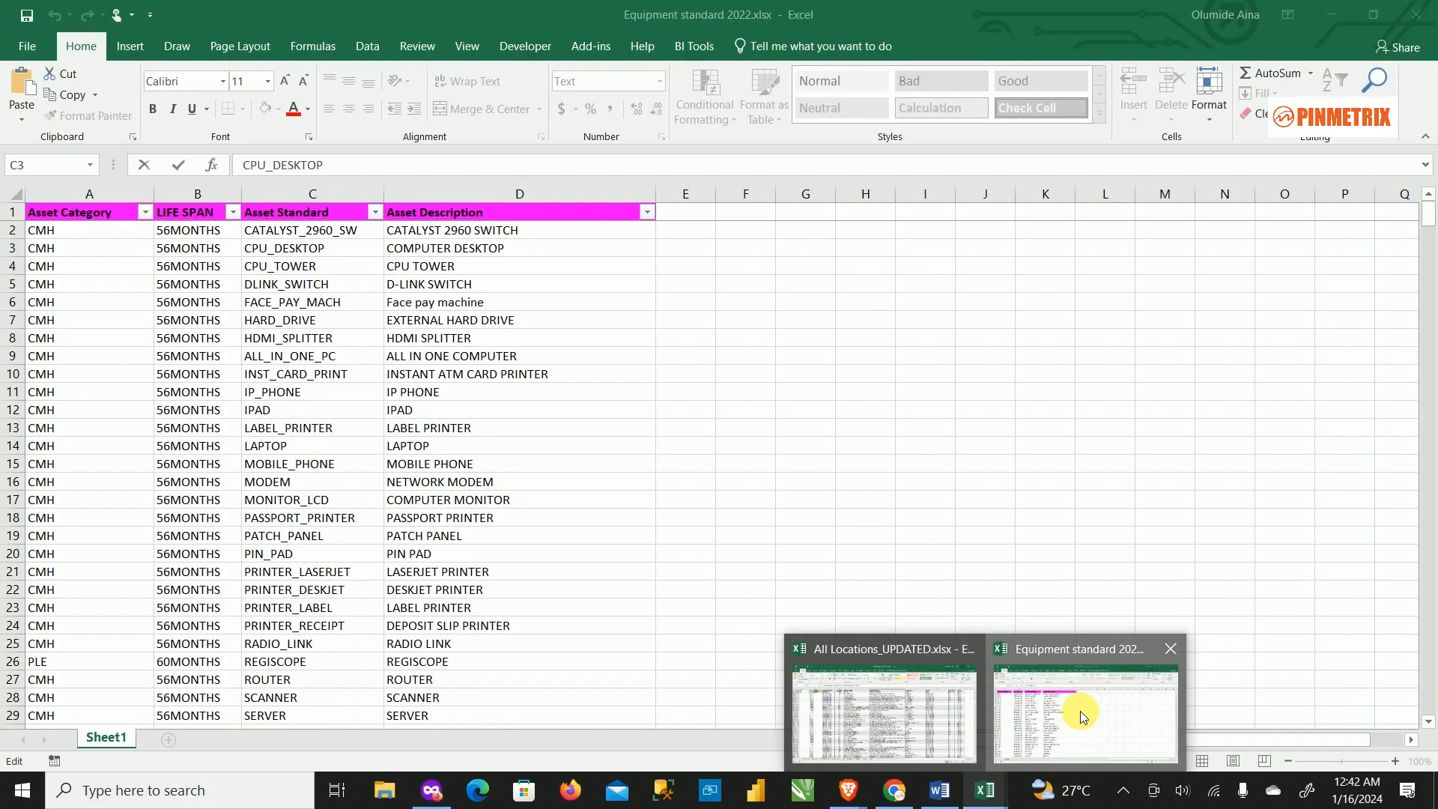
pyautogui.click(1082, 655)
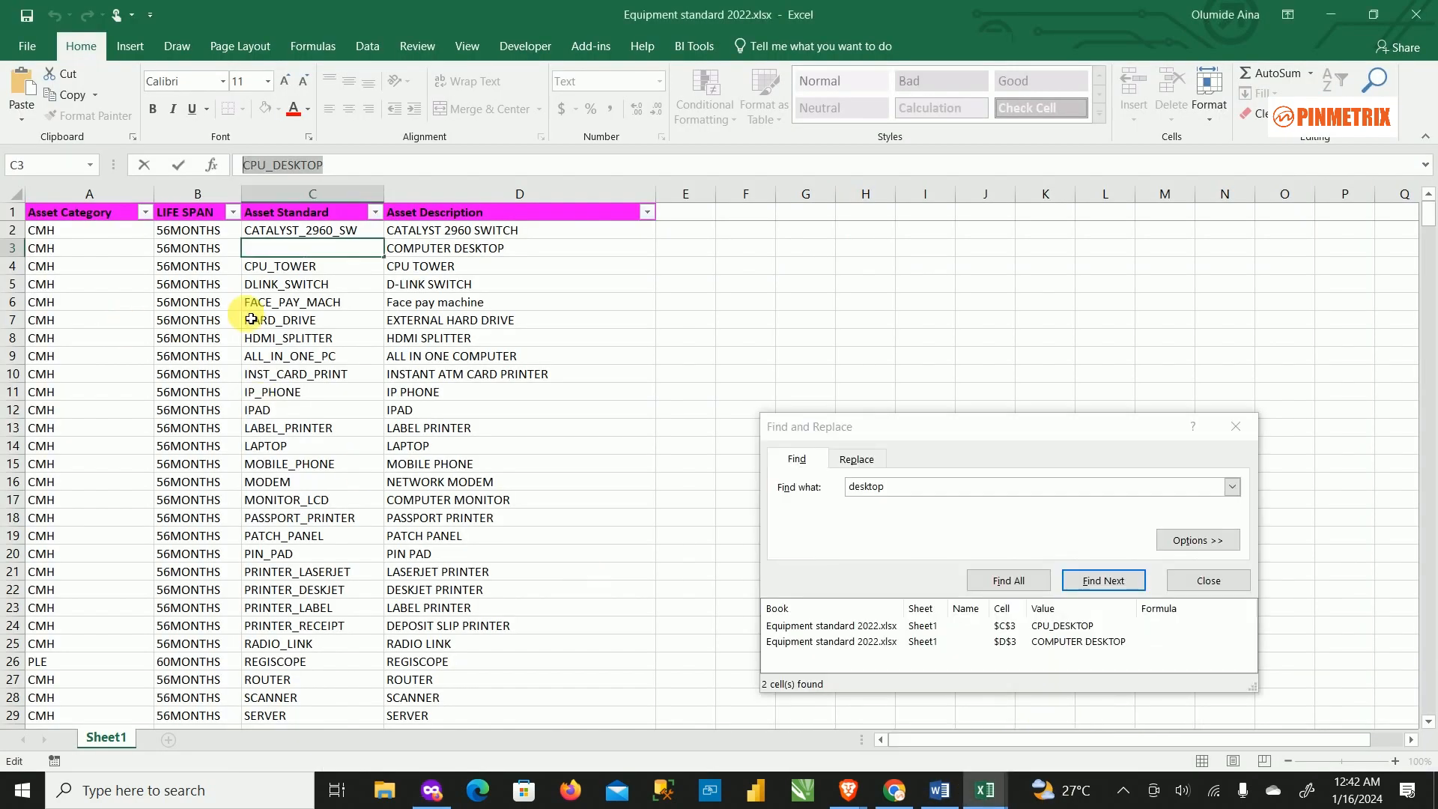
pyautogui.click(344, 319)
pyautogui.click(177, 250)
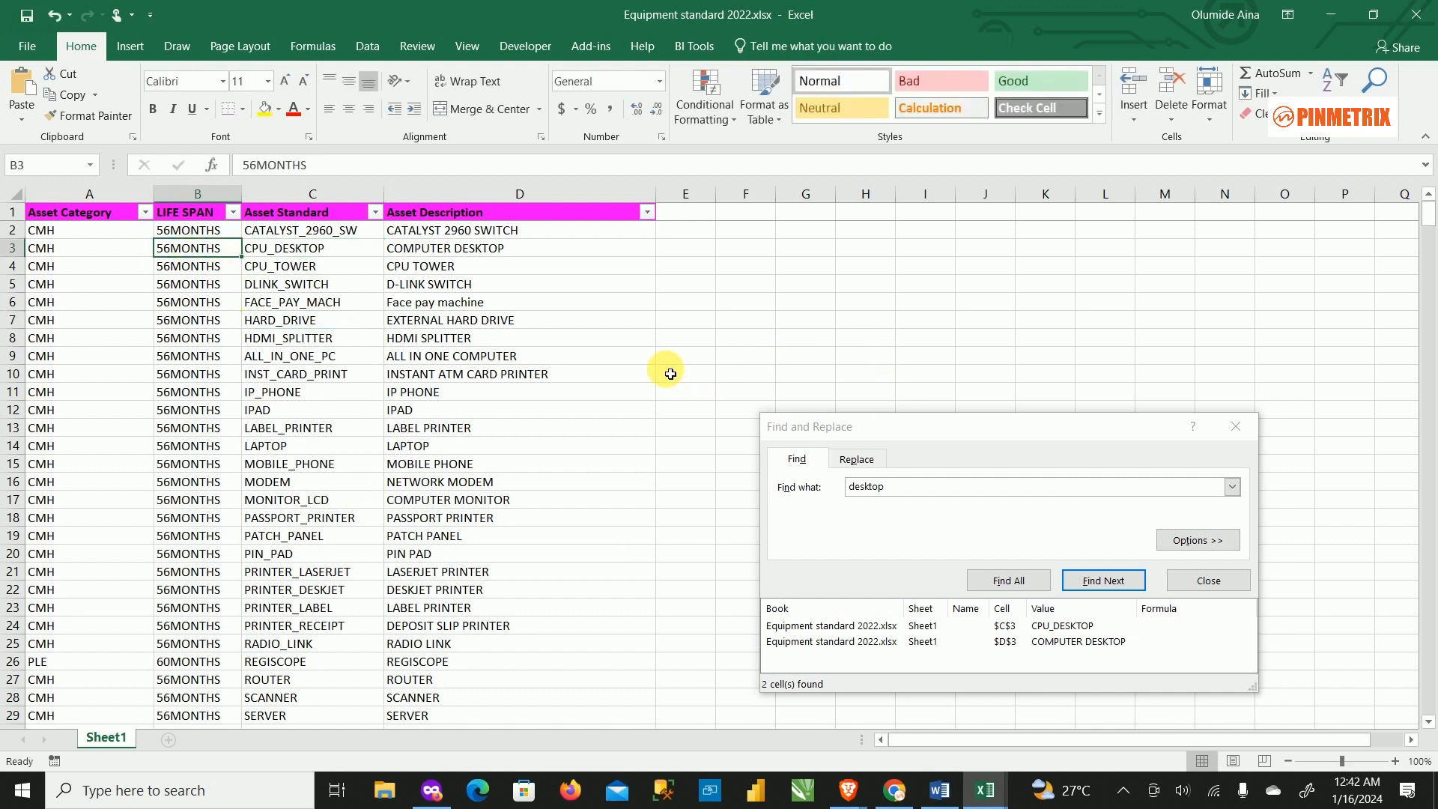
pyautogui.click(1317, 14)
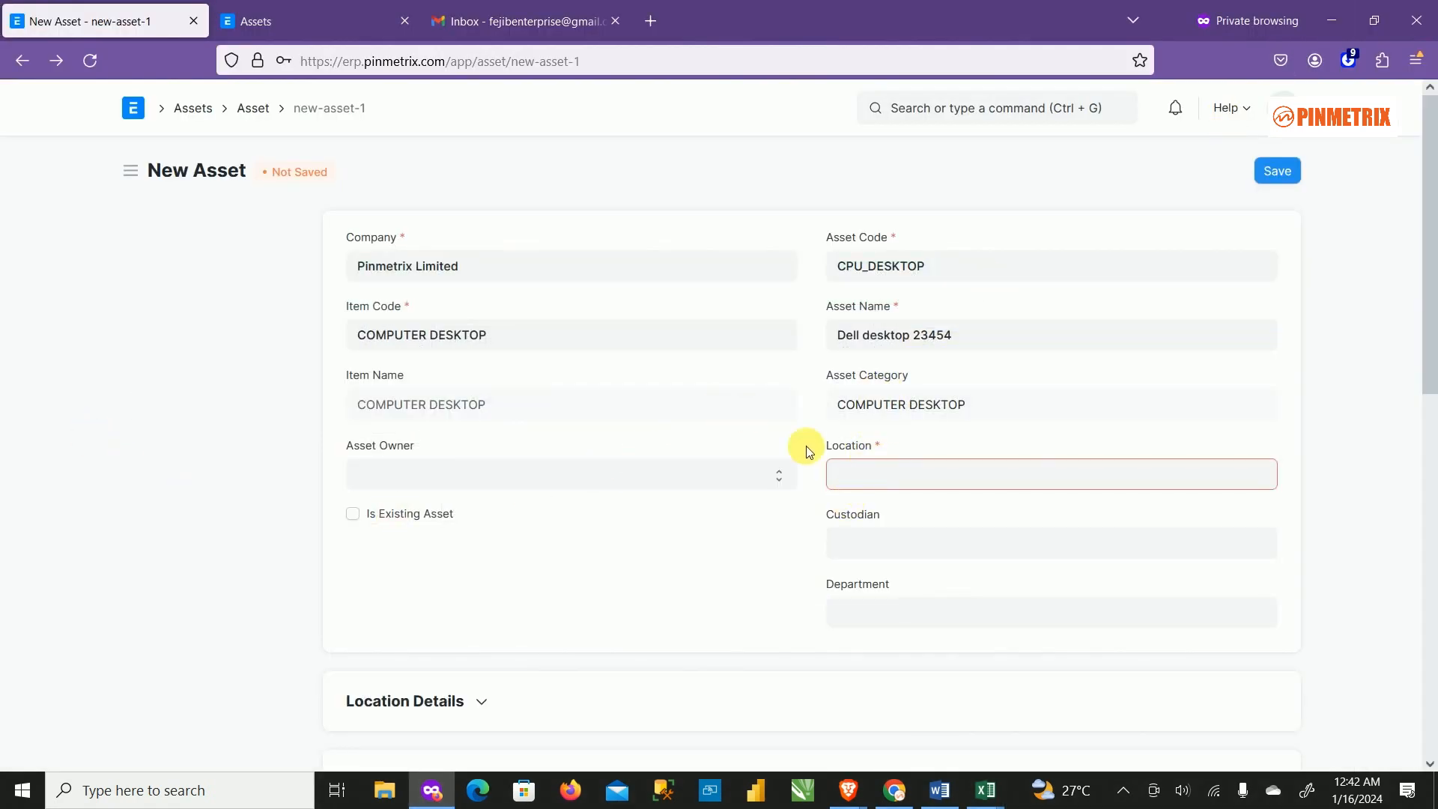
# Leave the asset owner blank and set Location to NATIONAL ASSEMBLY BRANCH.
pyautogui.click(429, 476)
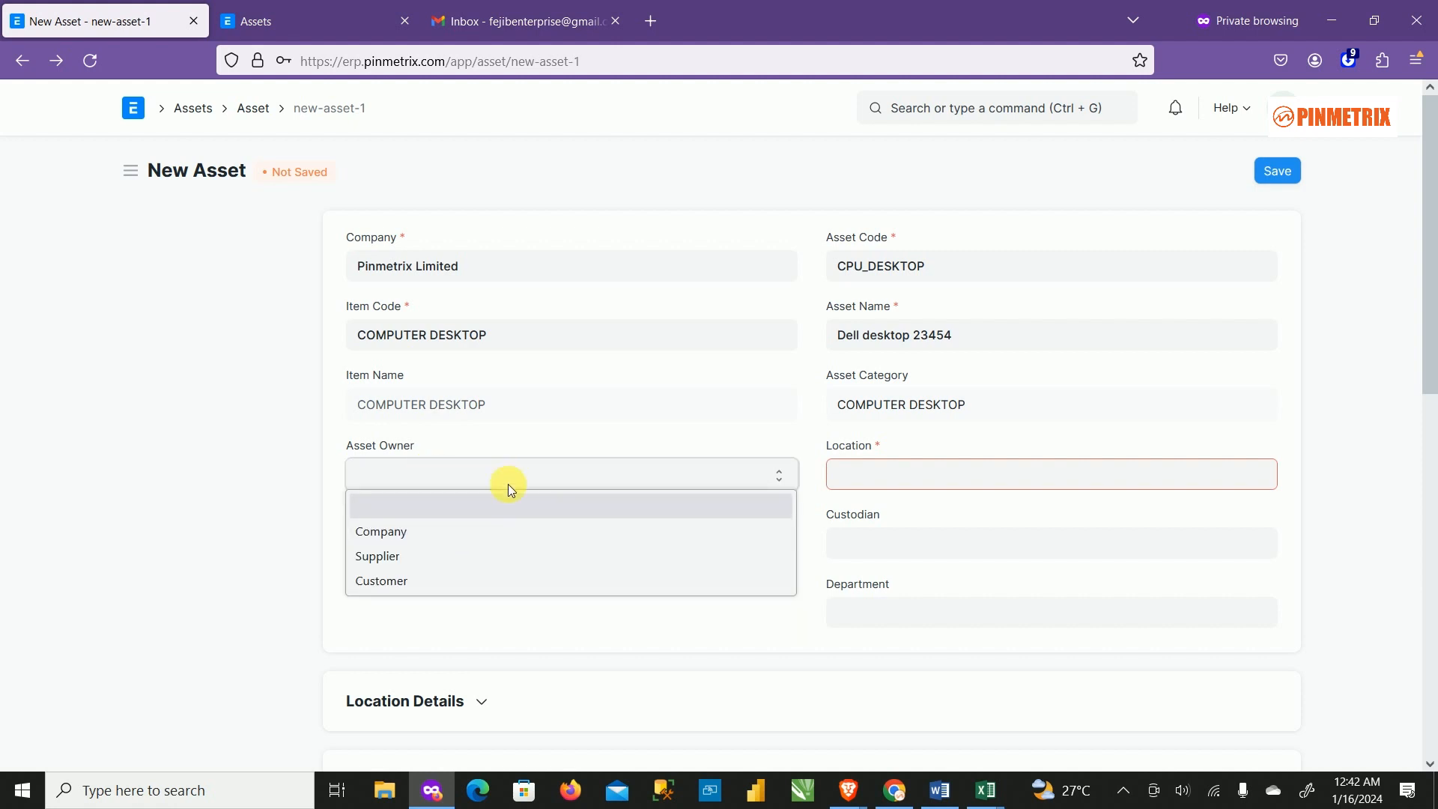
pyautogui.click(555, 444)
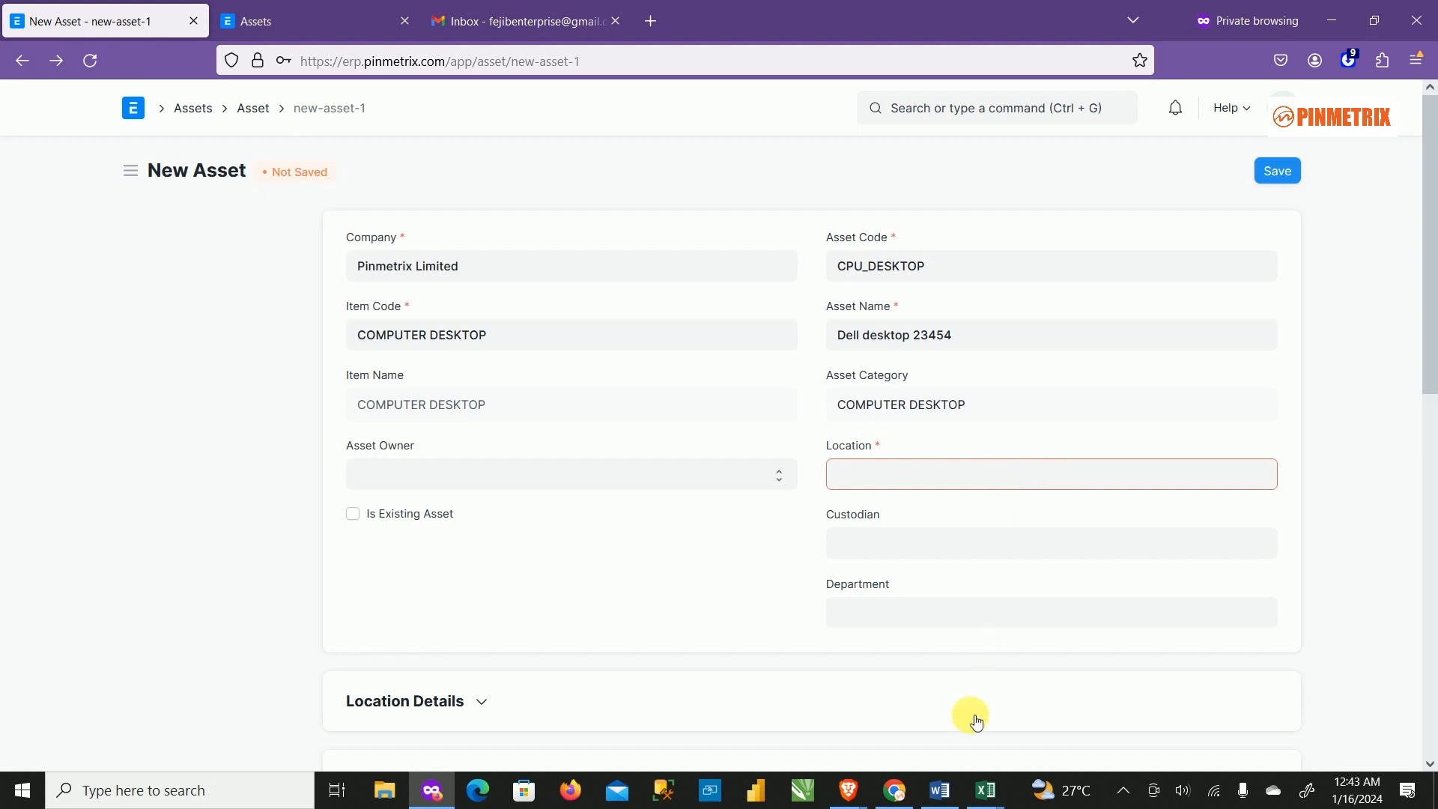
pyautogui.moveTo(983, 800)
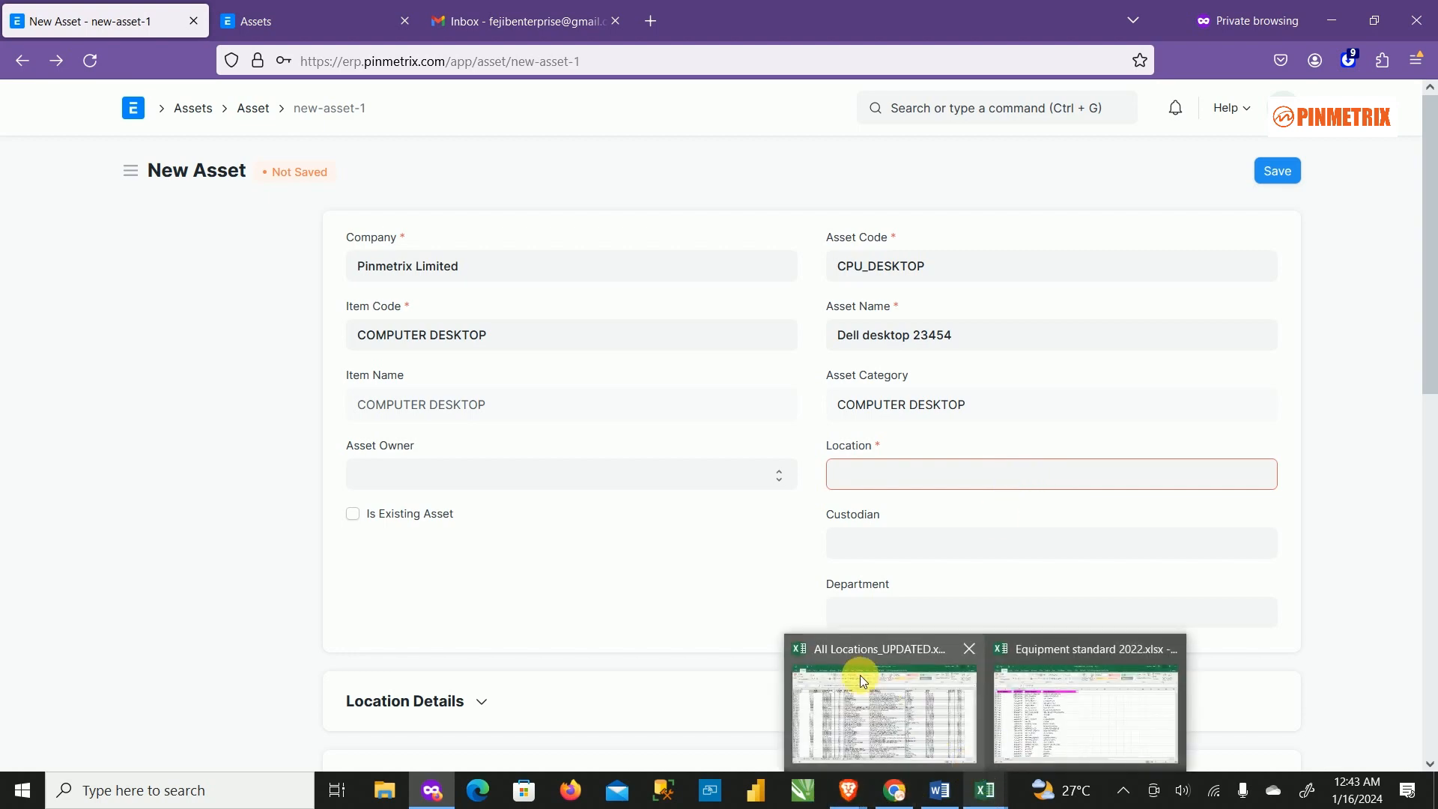
pyautogui.moveTo(852, 672)
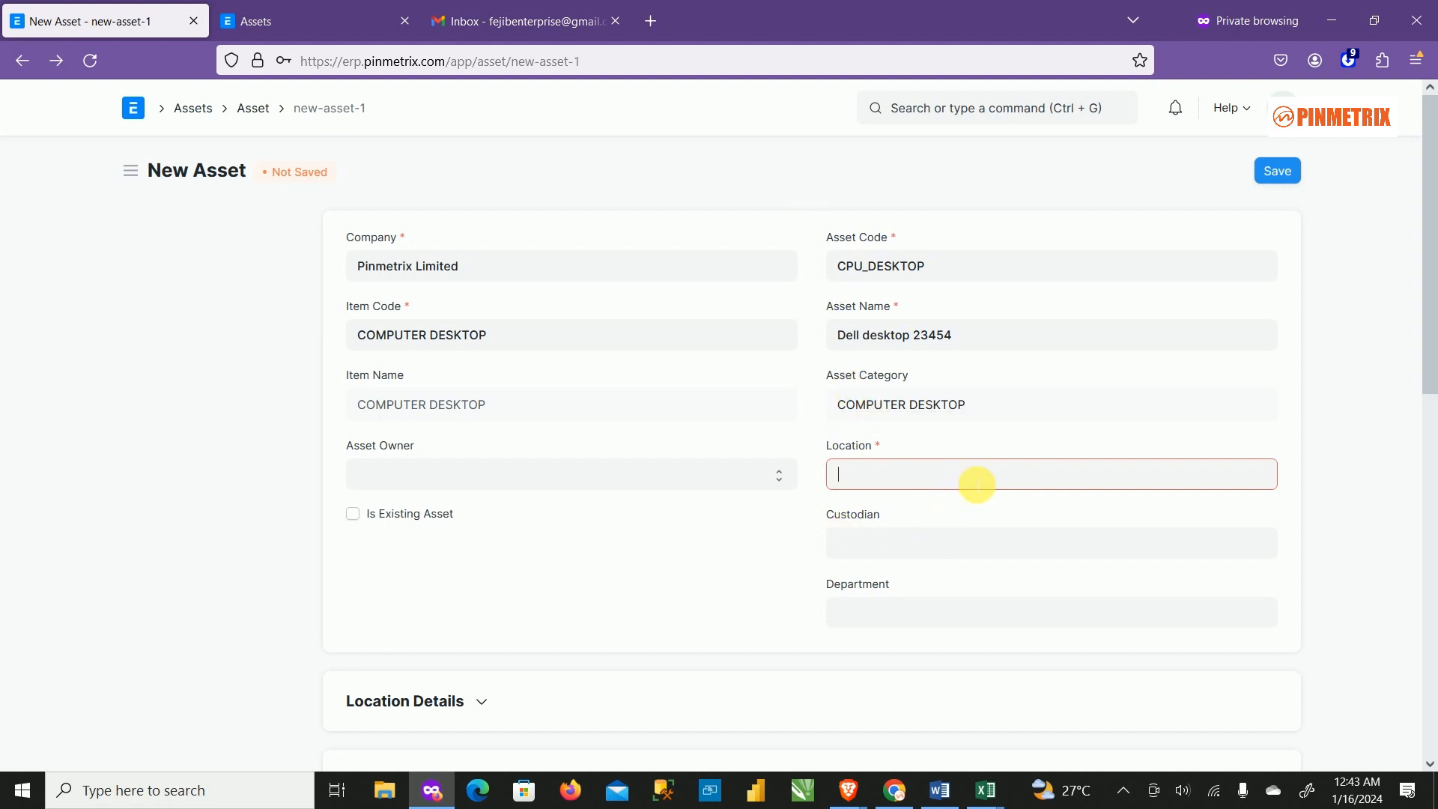
pyautogui.click(963, 479)
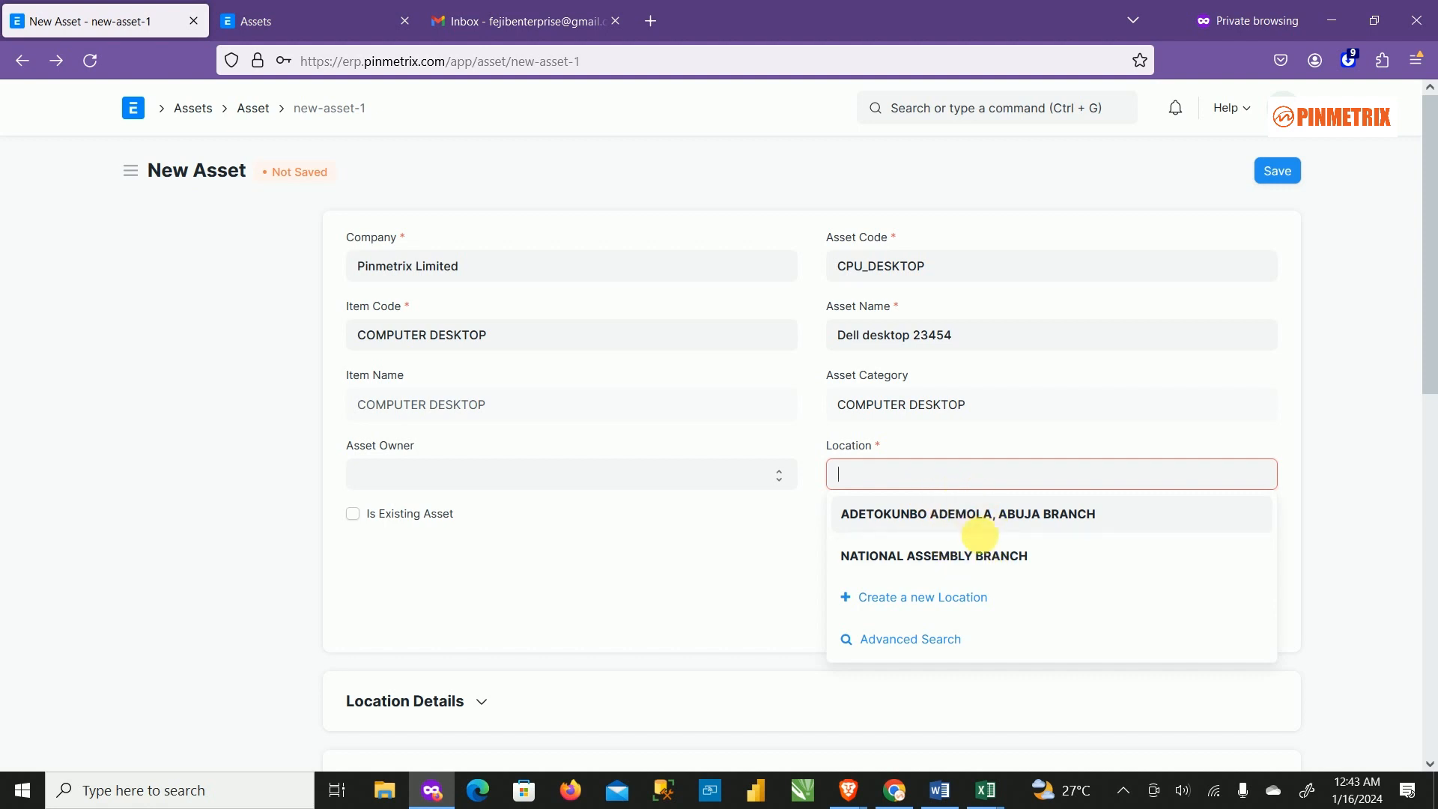
pyautogui.click(987, 560)
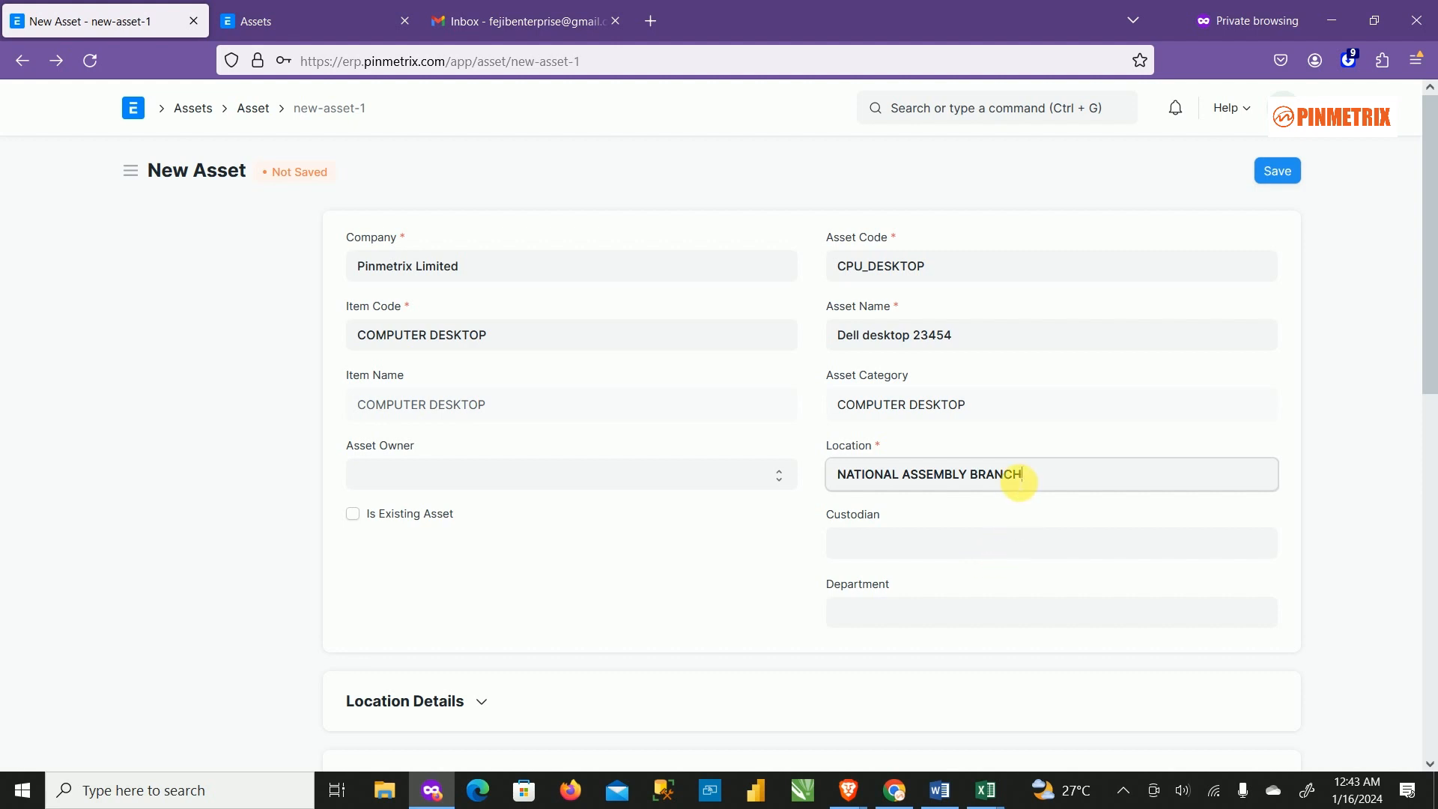
# Expand Location Details to show the branch address, state, LGA and region.
pyautogui.scroll(-1, 933, 535)
pyautogui.scroll(-3, 934, 541)
pyautogui.scroll(2, 935, 541)
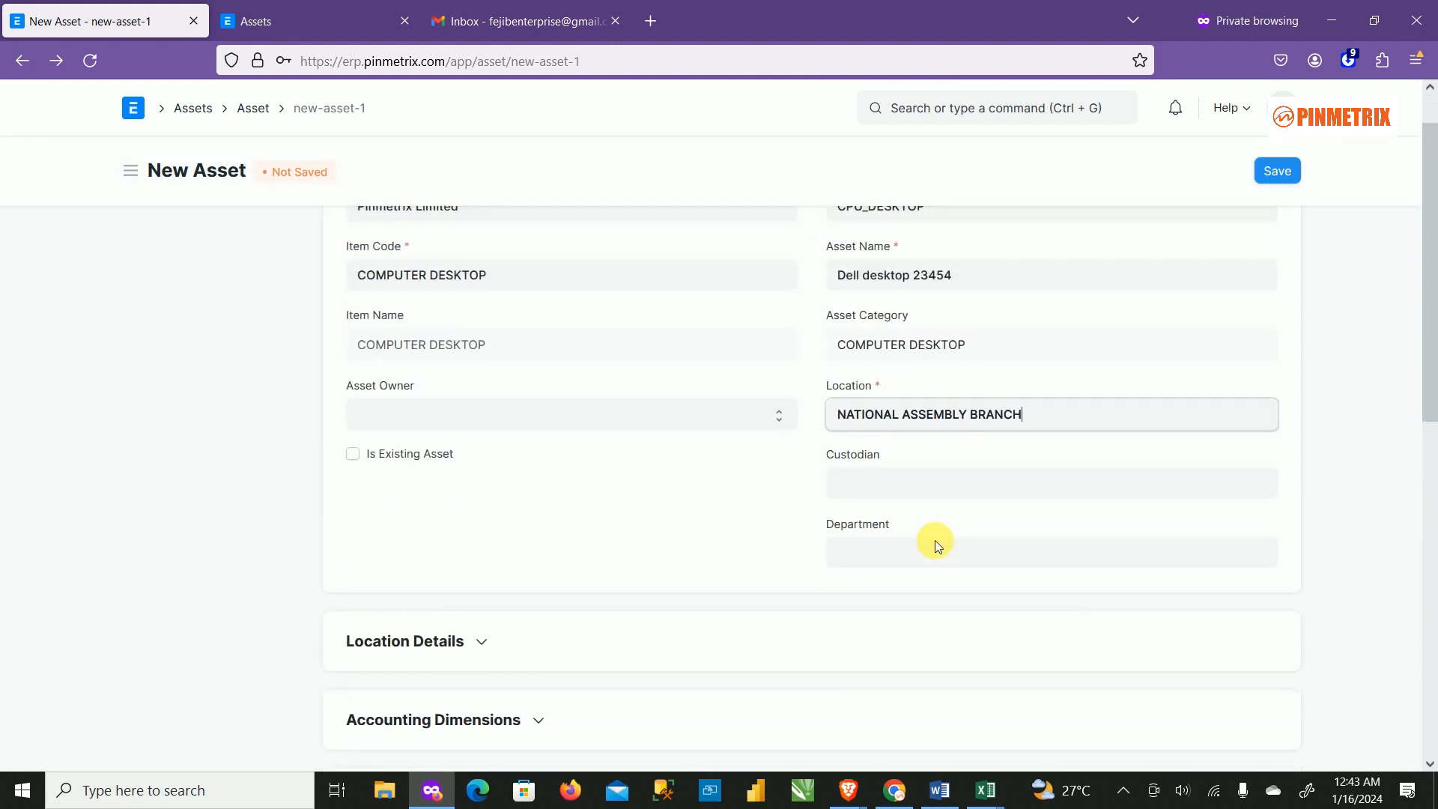
pyautogui.scroll(-4, 935, 541)
pyautogui.scroll(-2, 786, 411)
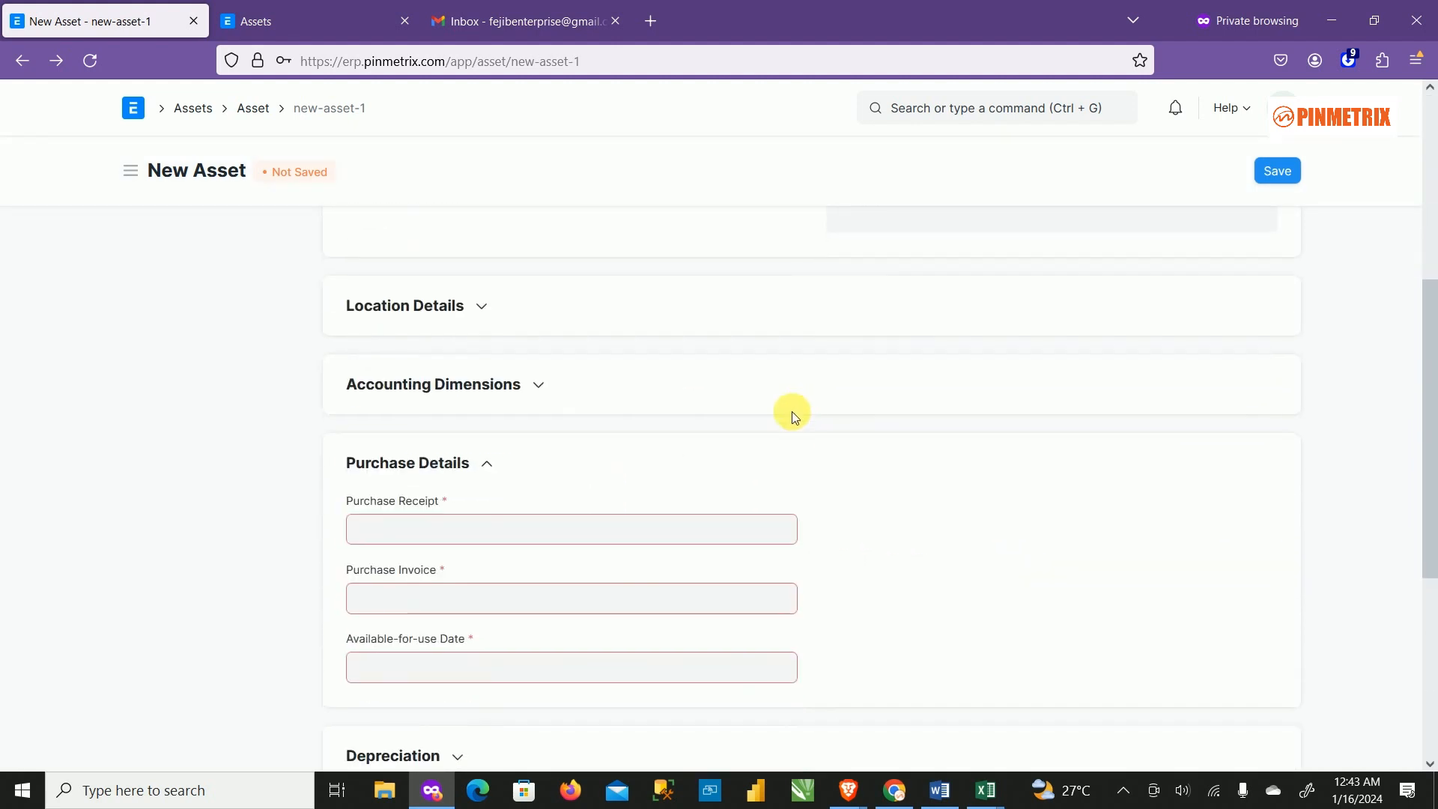
pyautogui.scroll(2, 973, 443)
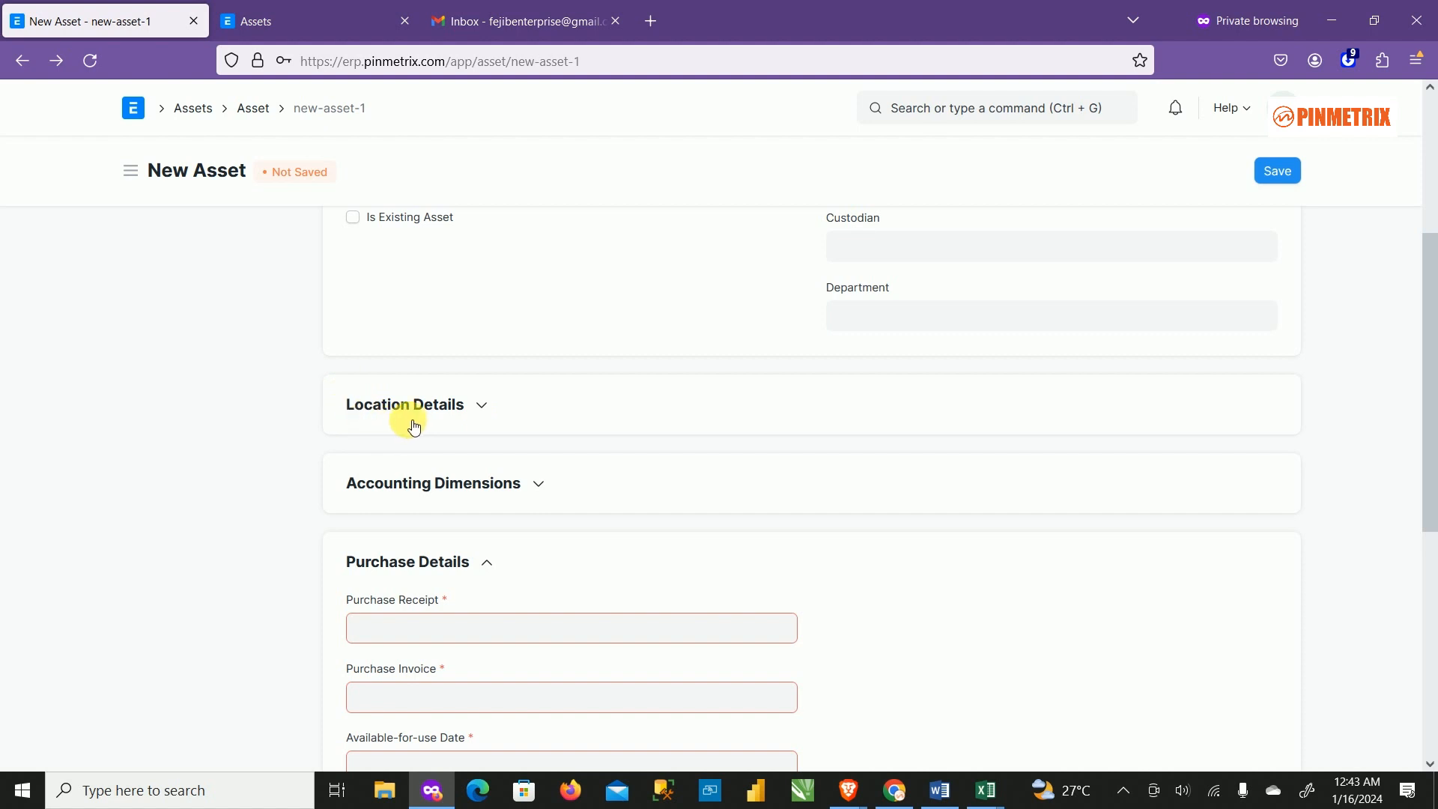
pyautogui.click(483, 405)
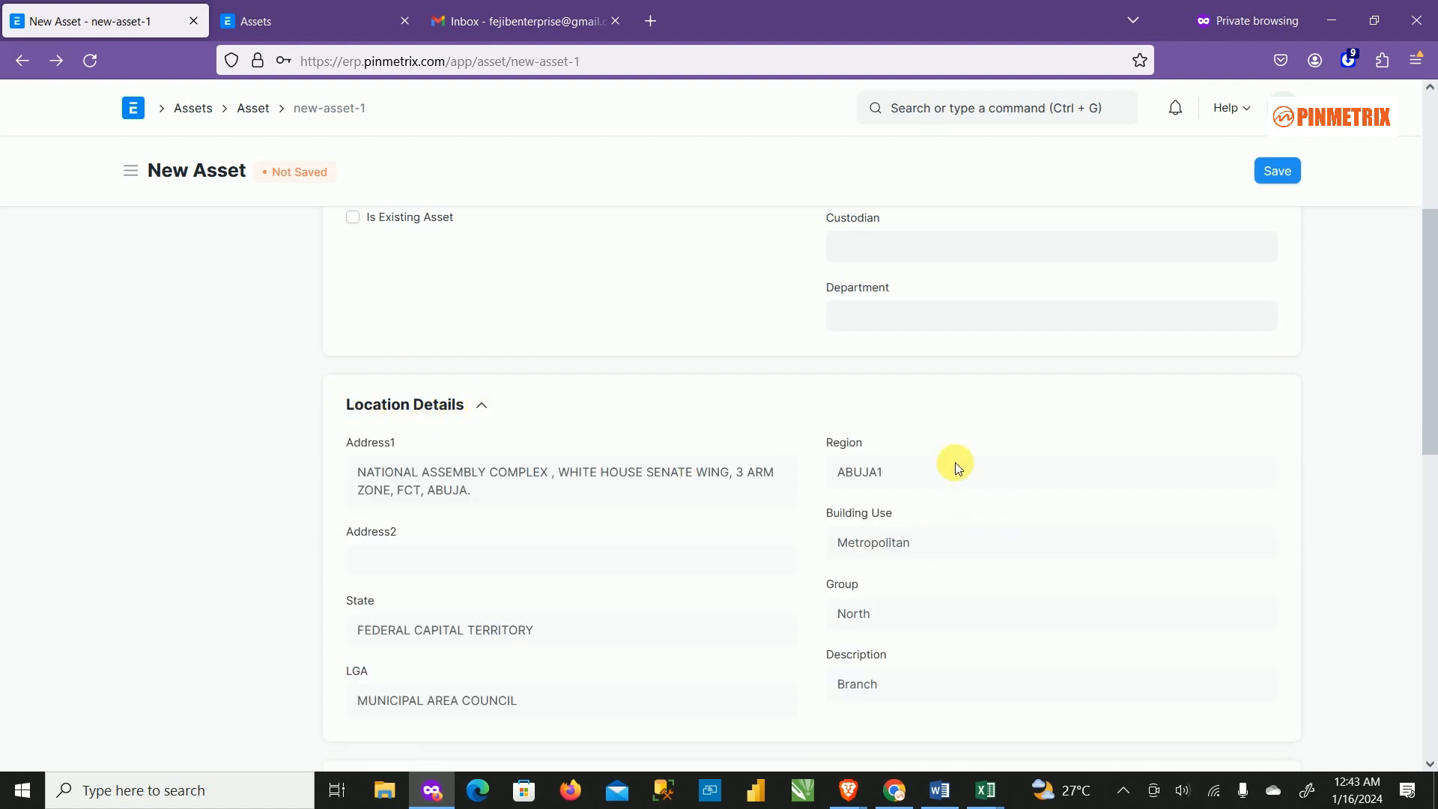
pyautogui.scroll(4, 901, 379)
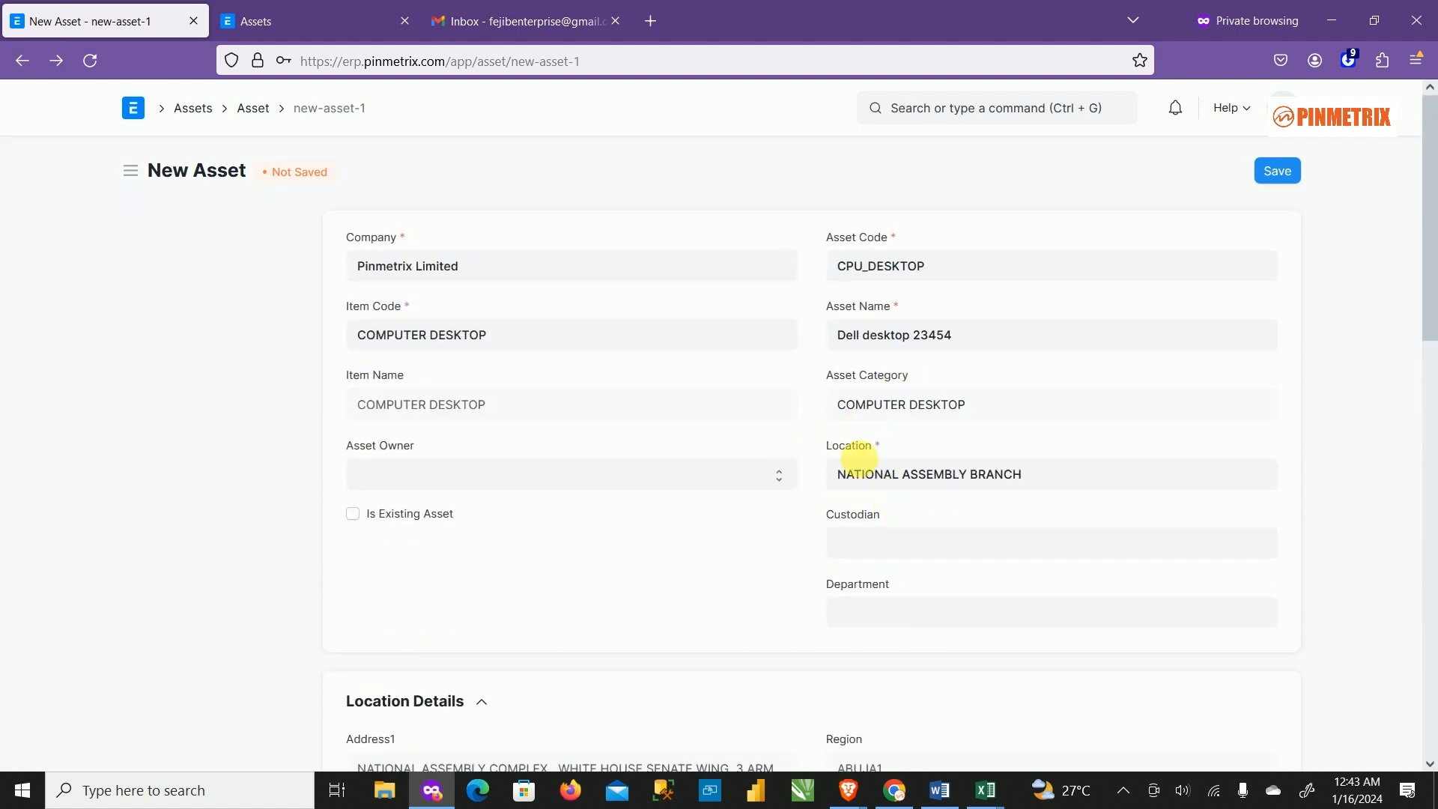
# Replace the location with ADETOKUNBO ADEMOLA, ABUJA BRANCH so its branch address fills in.
pyautogui.scroll(-4, 764, 575)
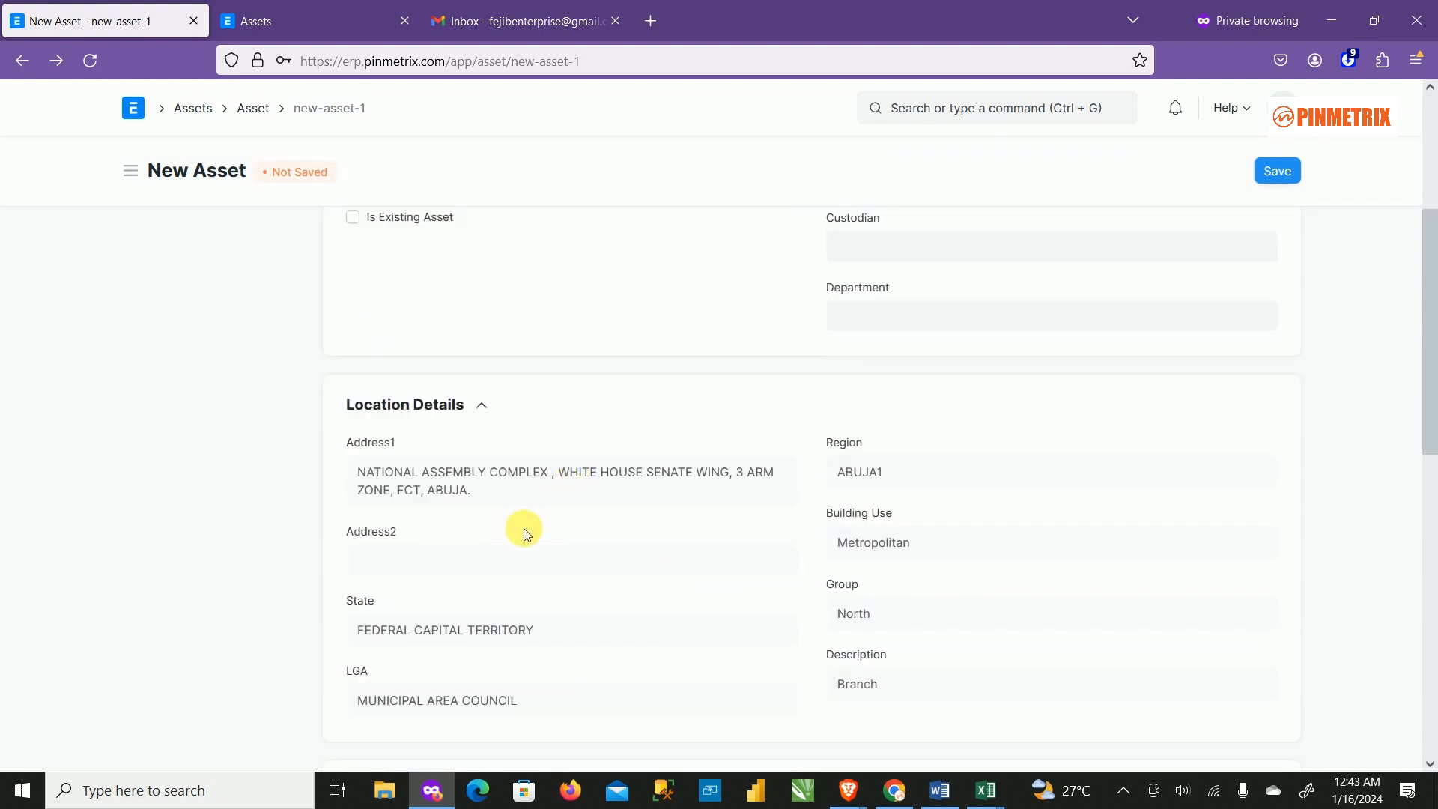
pyautogui.scroll(-3, 520, 526)
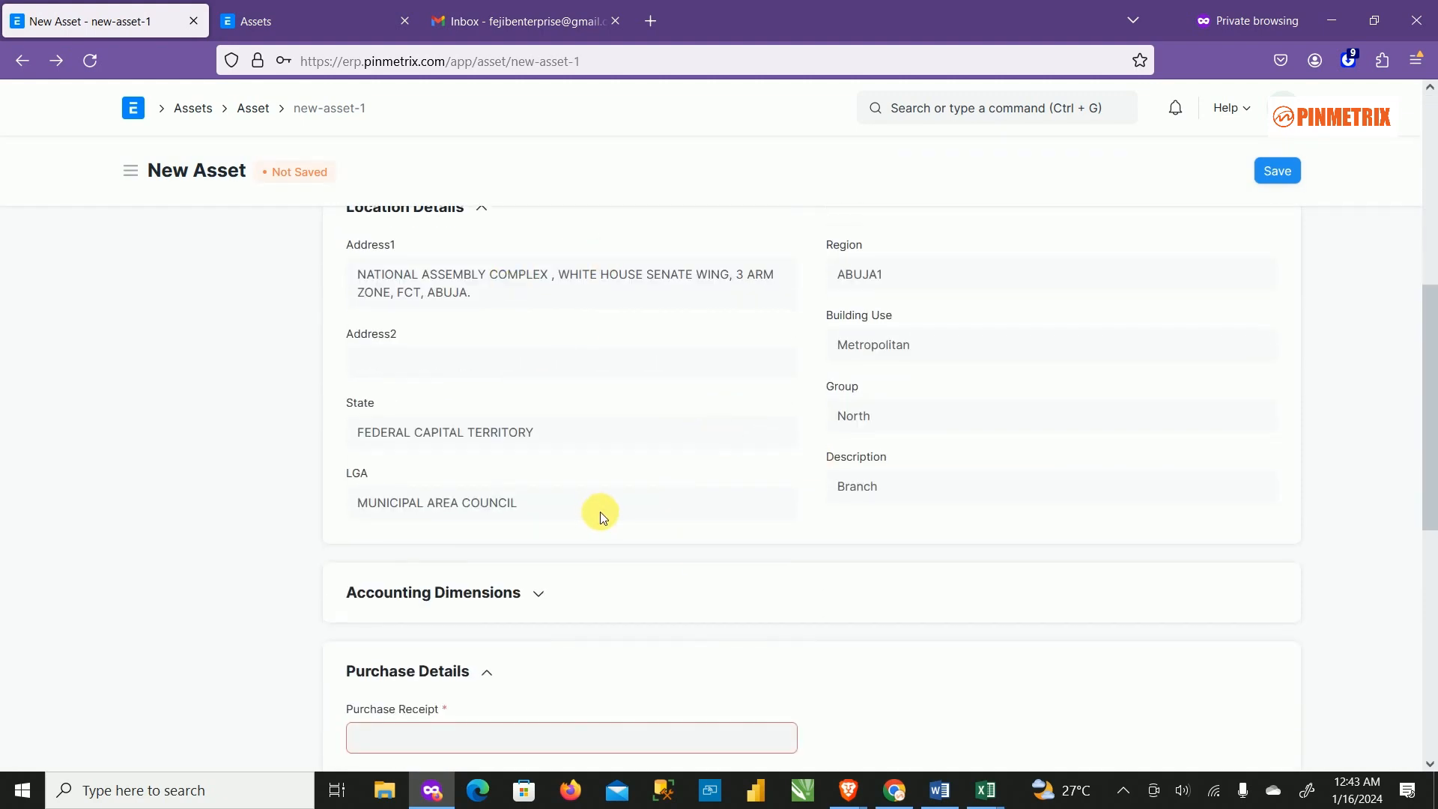
pyautogui.scroll(1, 781, 460)
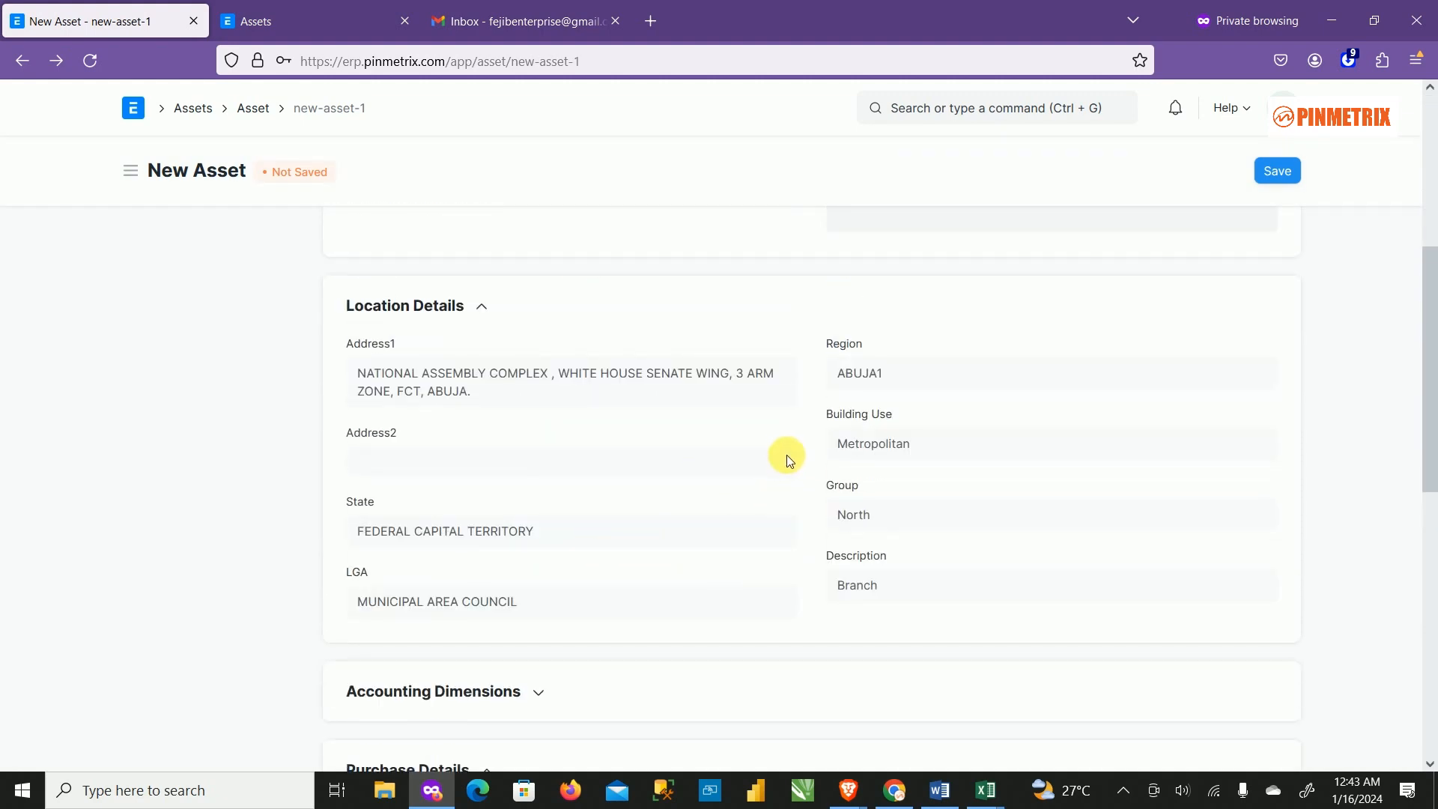
pyautogui.scroll(4, 932, 421)
pyautogui.tripleClick(1048, 476)
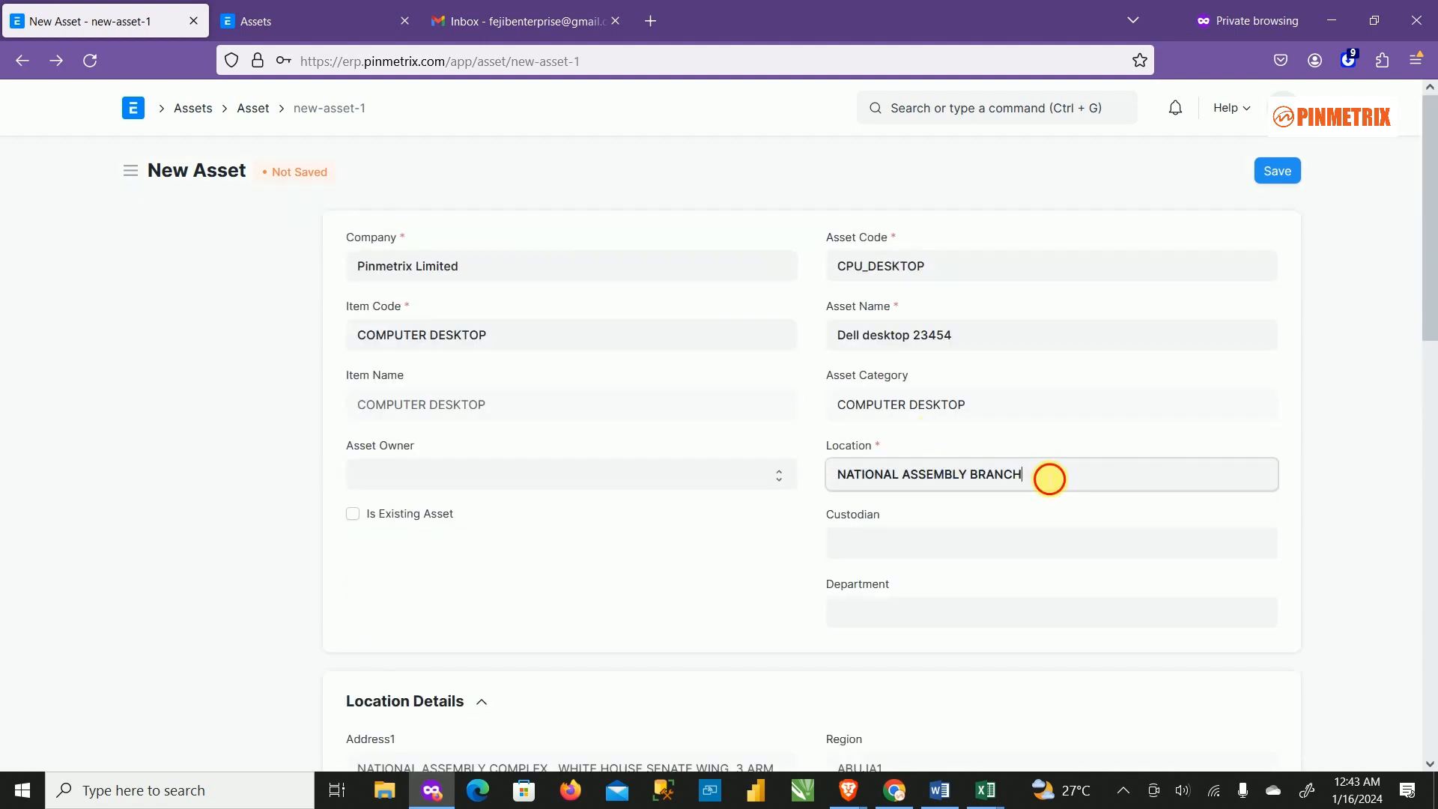
pyautogui.press('BackSpace')
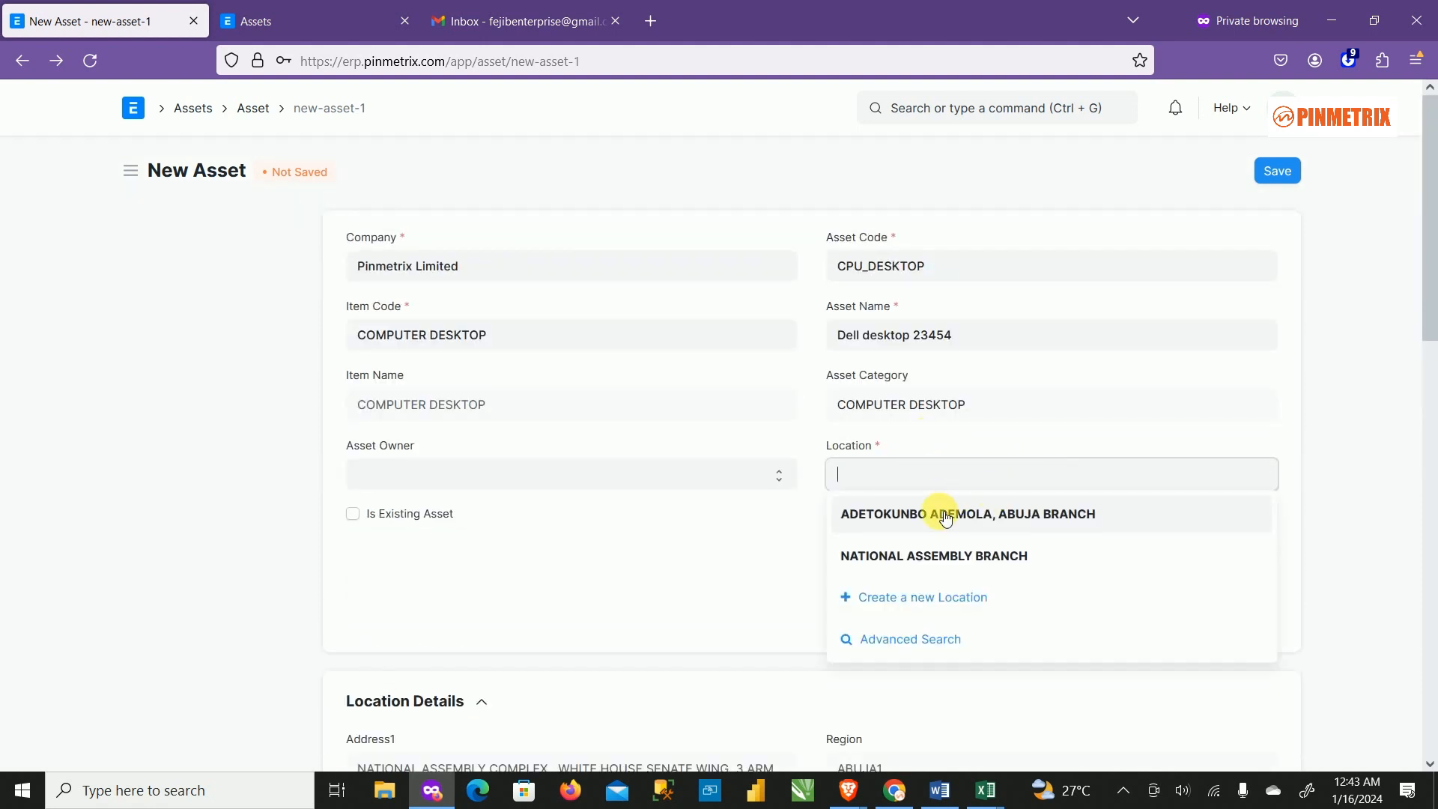
pyautogui.scroll(-4, 704, 516)
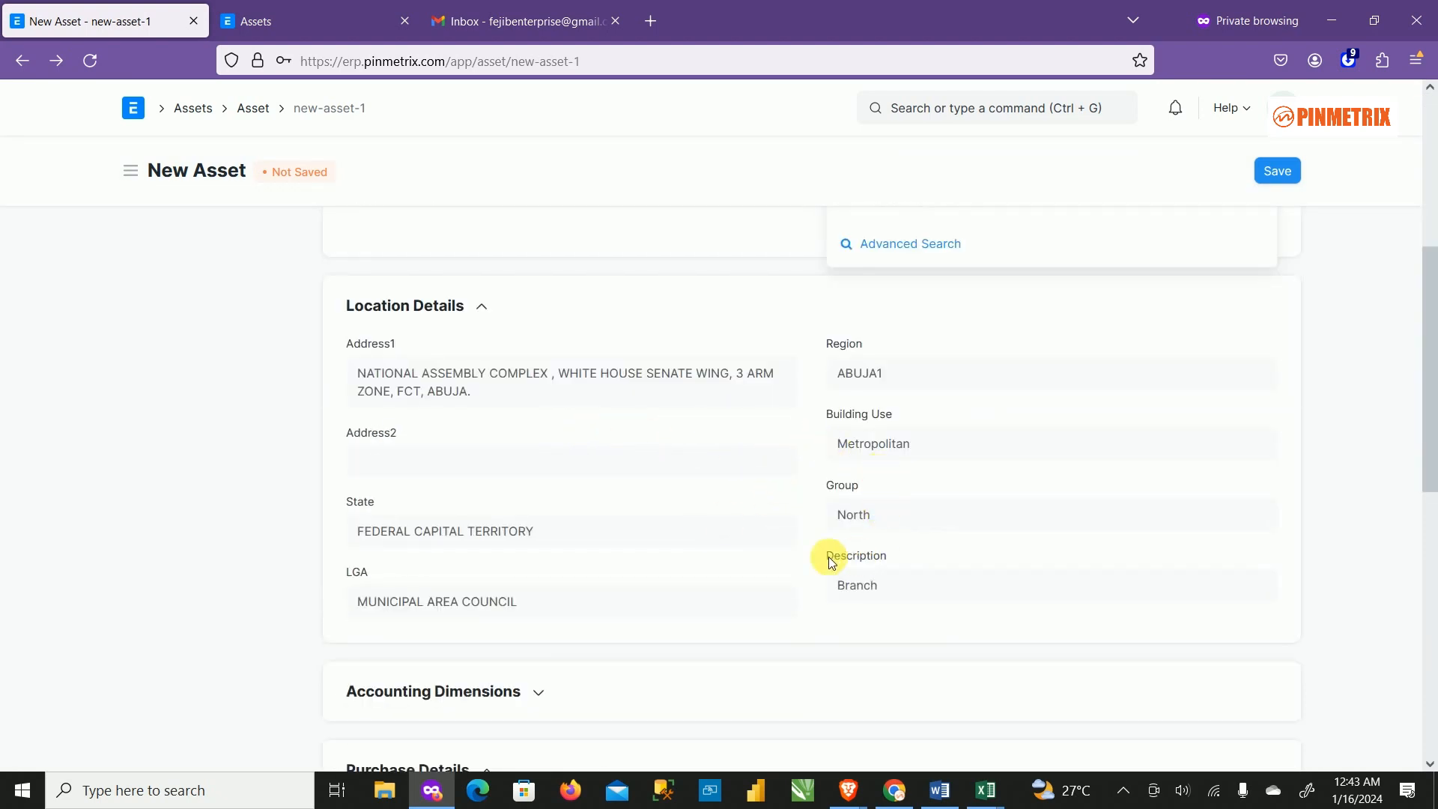
pyautogui.scroll(4, 899, 543)
pyautogui.click(939, 517)
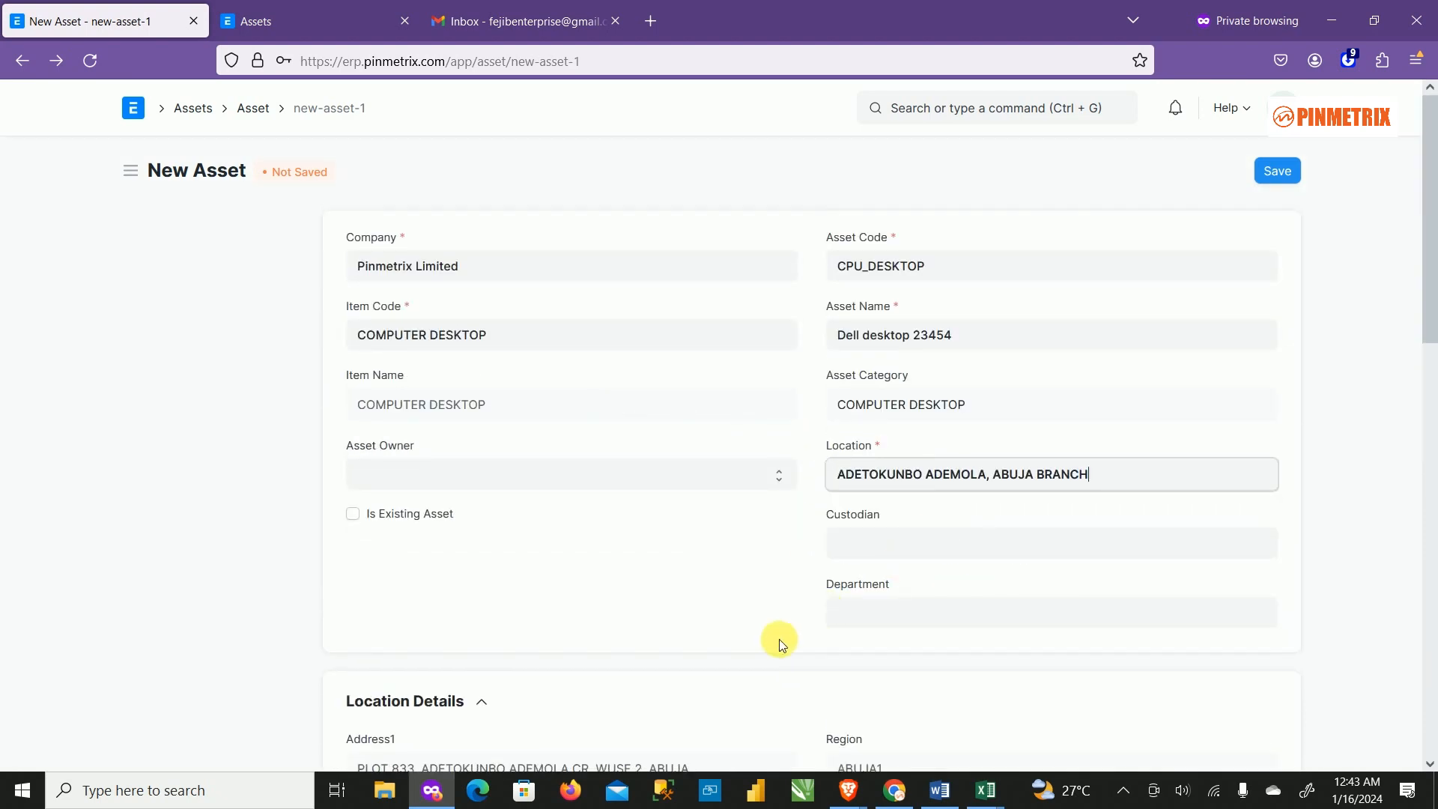
pyautogui.scroll(-4, 779, 644)
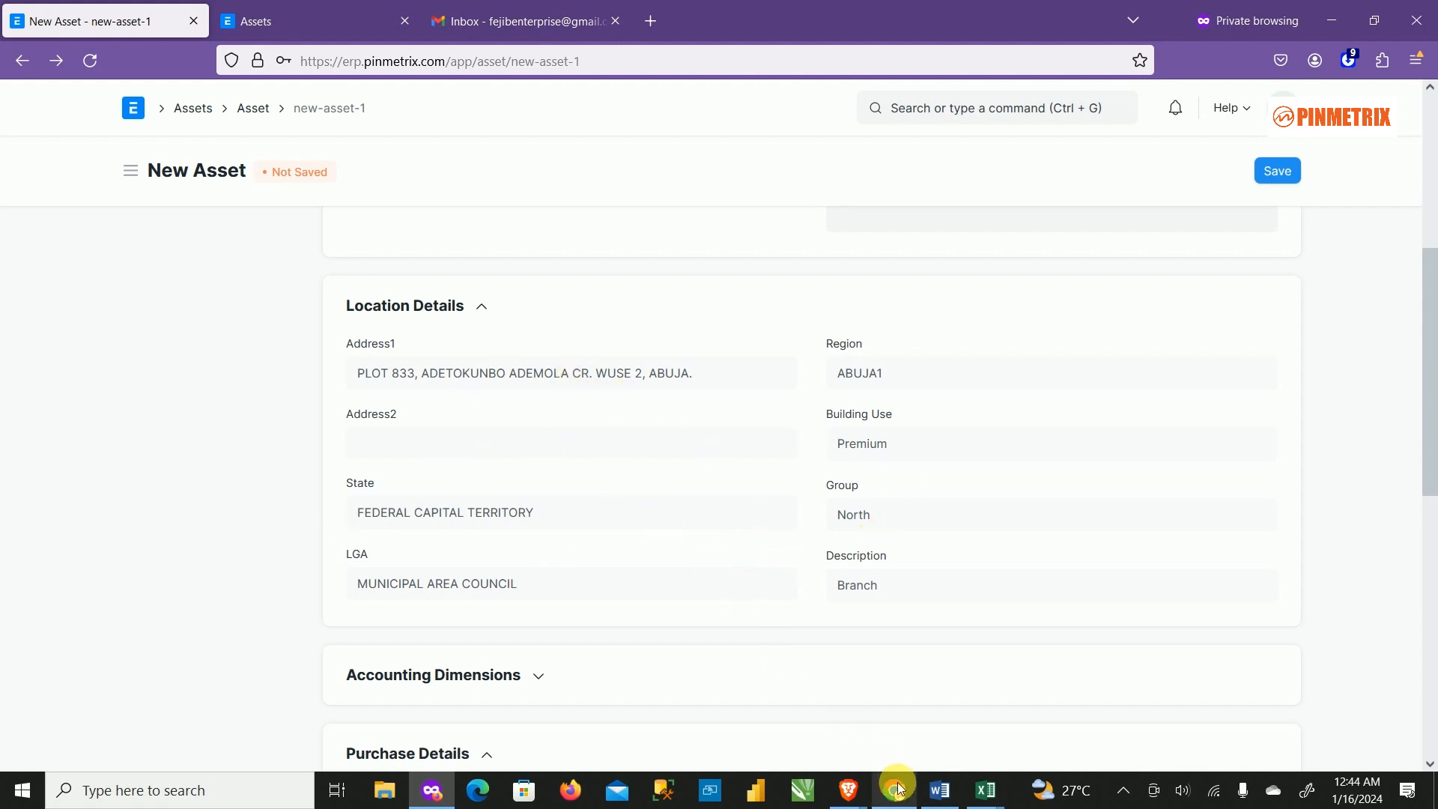
pyautogui.moveTo(908, 790)
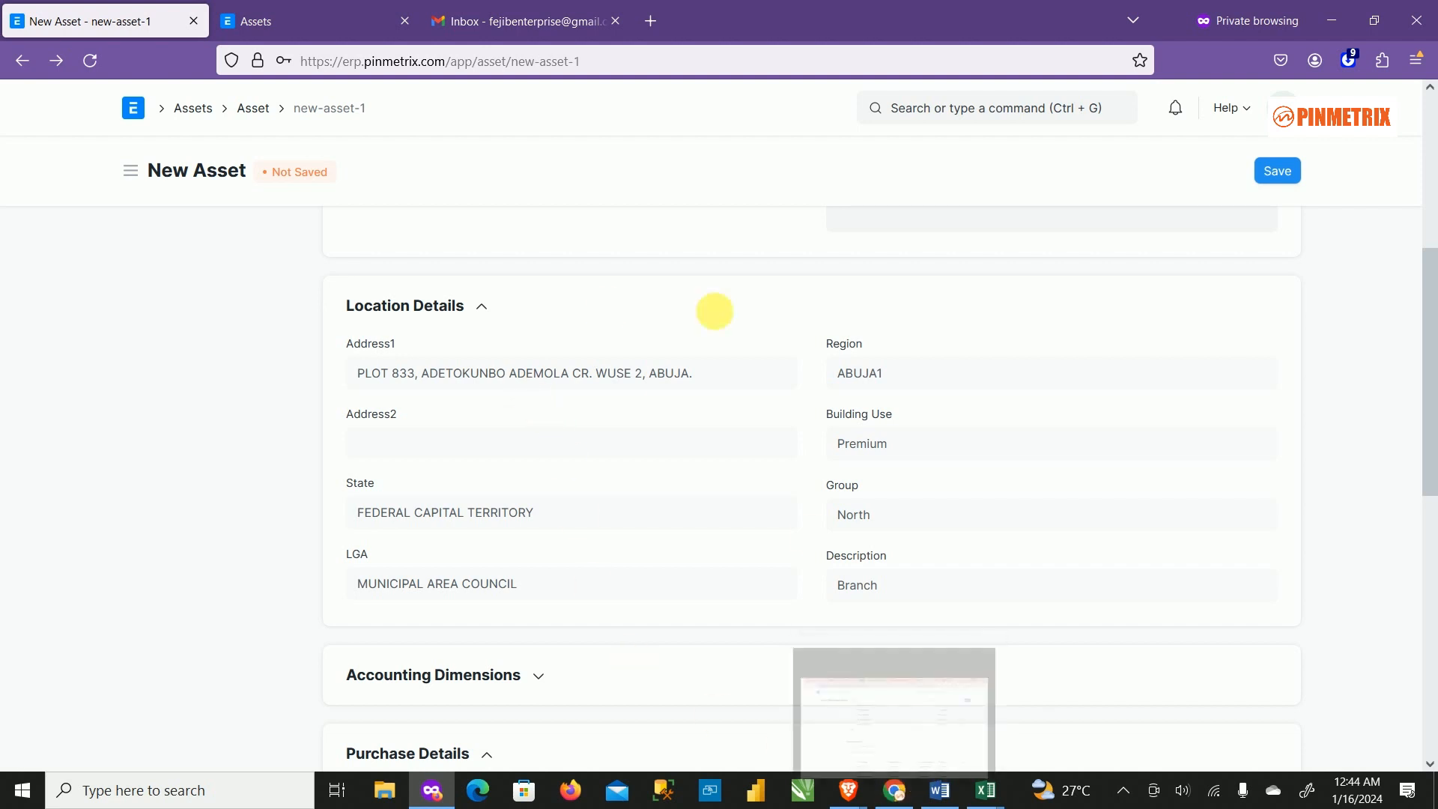
pyautogui.scroll(5, 680, 611)
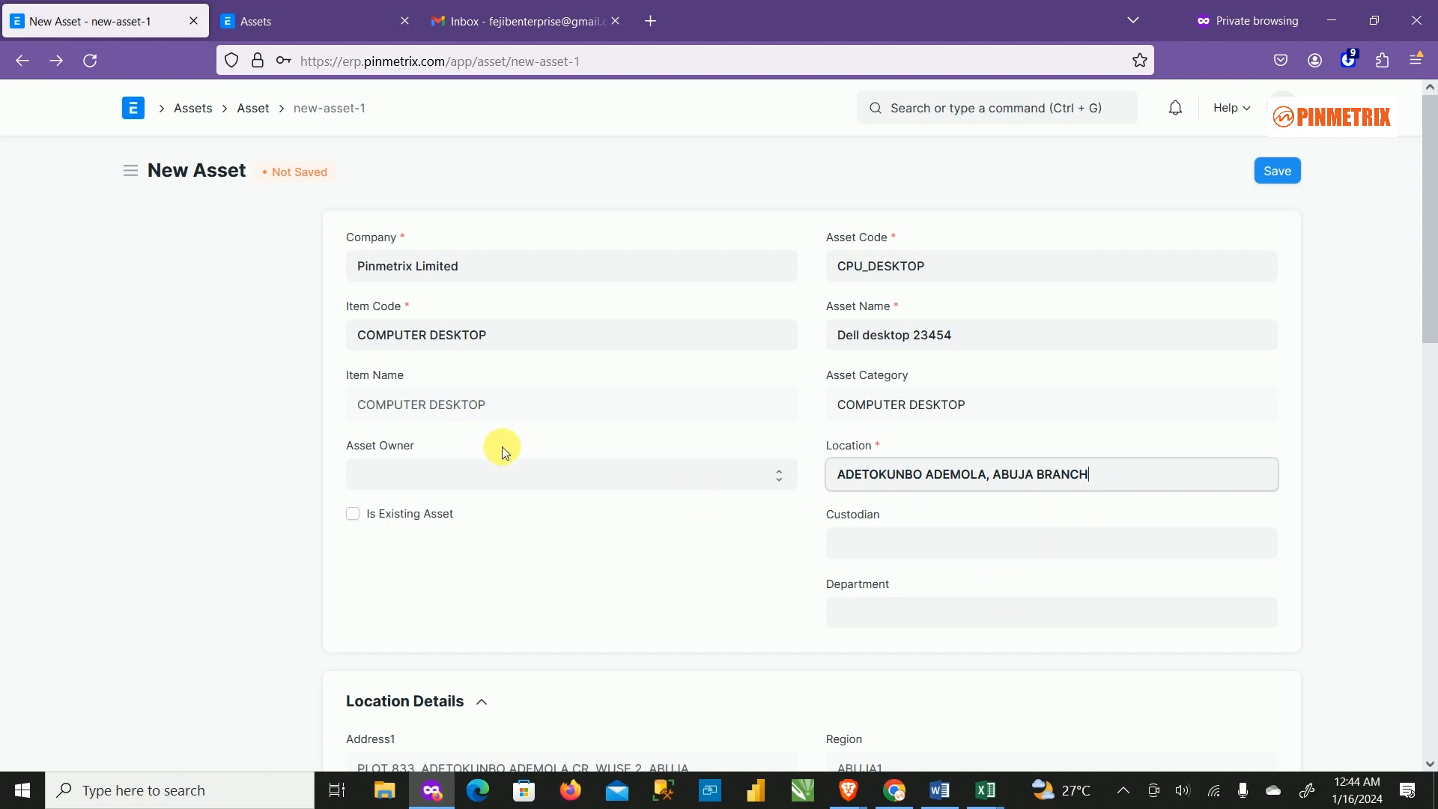
pyautogui.click(587, 539)
# Leave Custodian empty and set Department to Operations - PLTD.
pyautogui.click(891, 556)
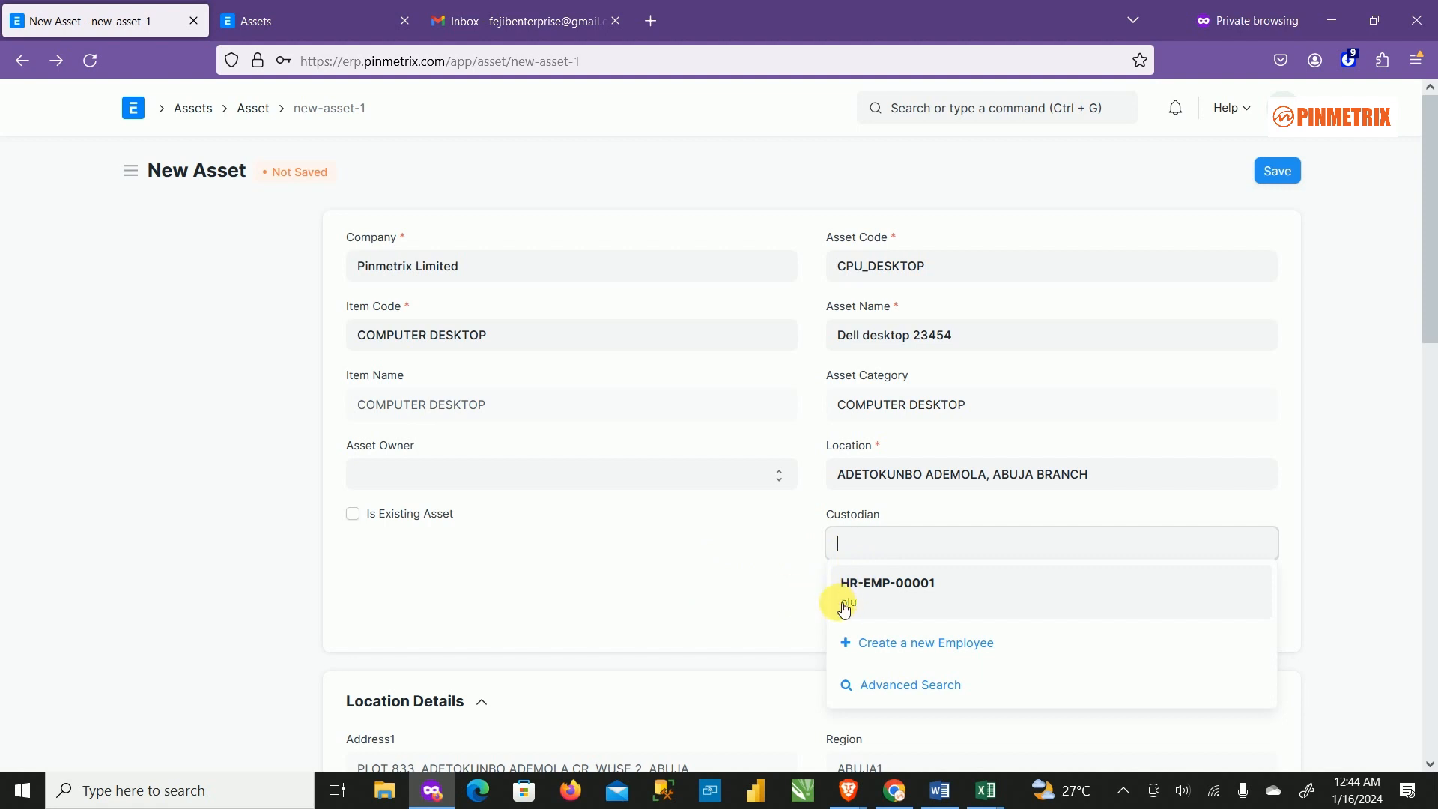
pyautogui.click(726, 595)
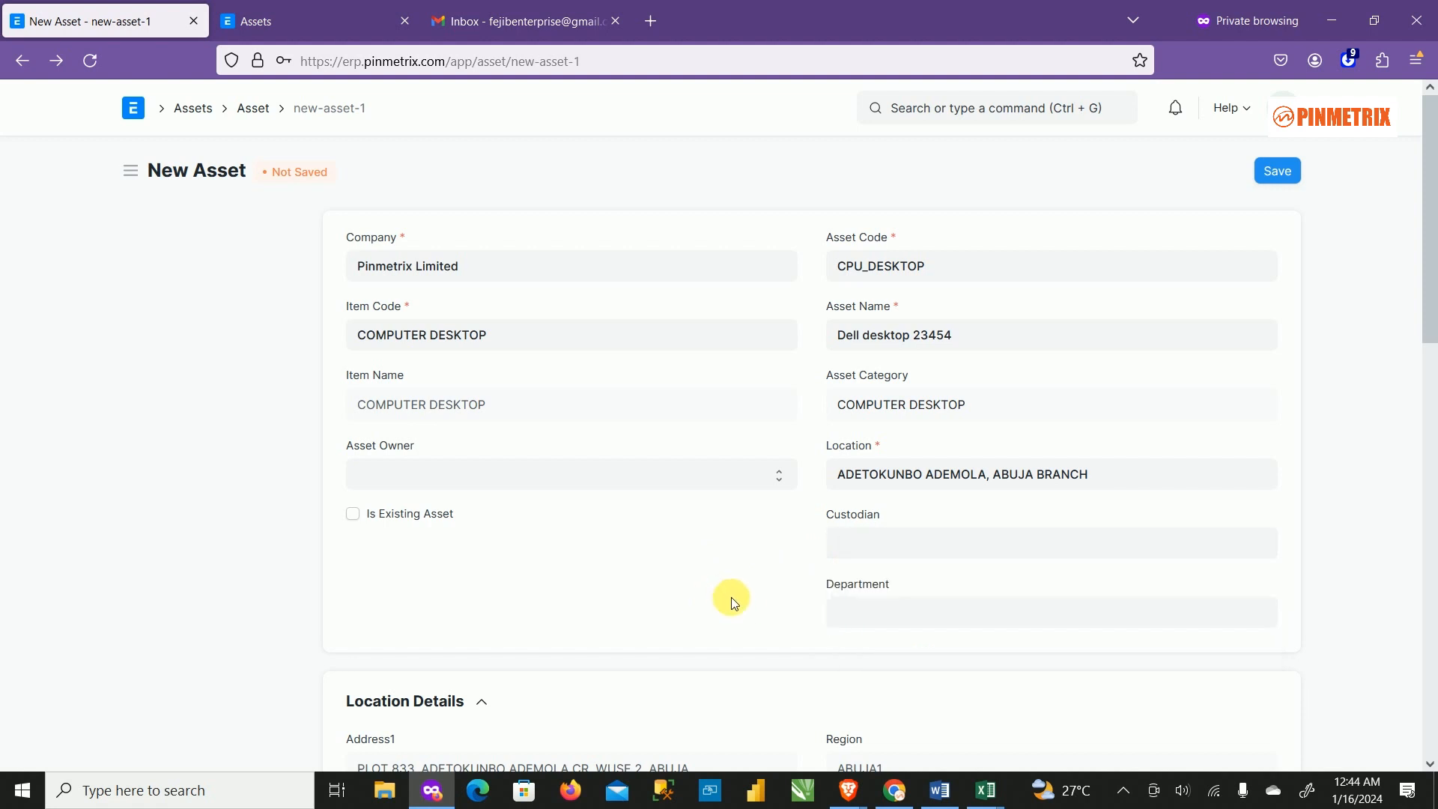
pyautogui.click(894, 625)
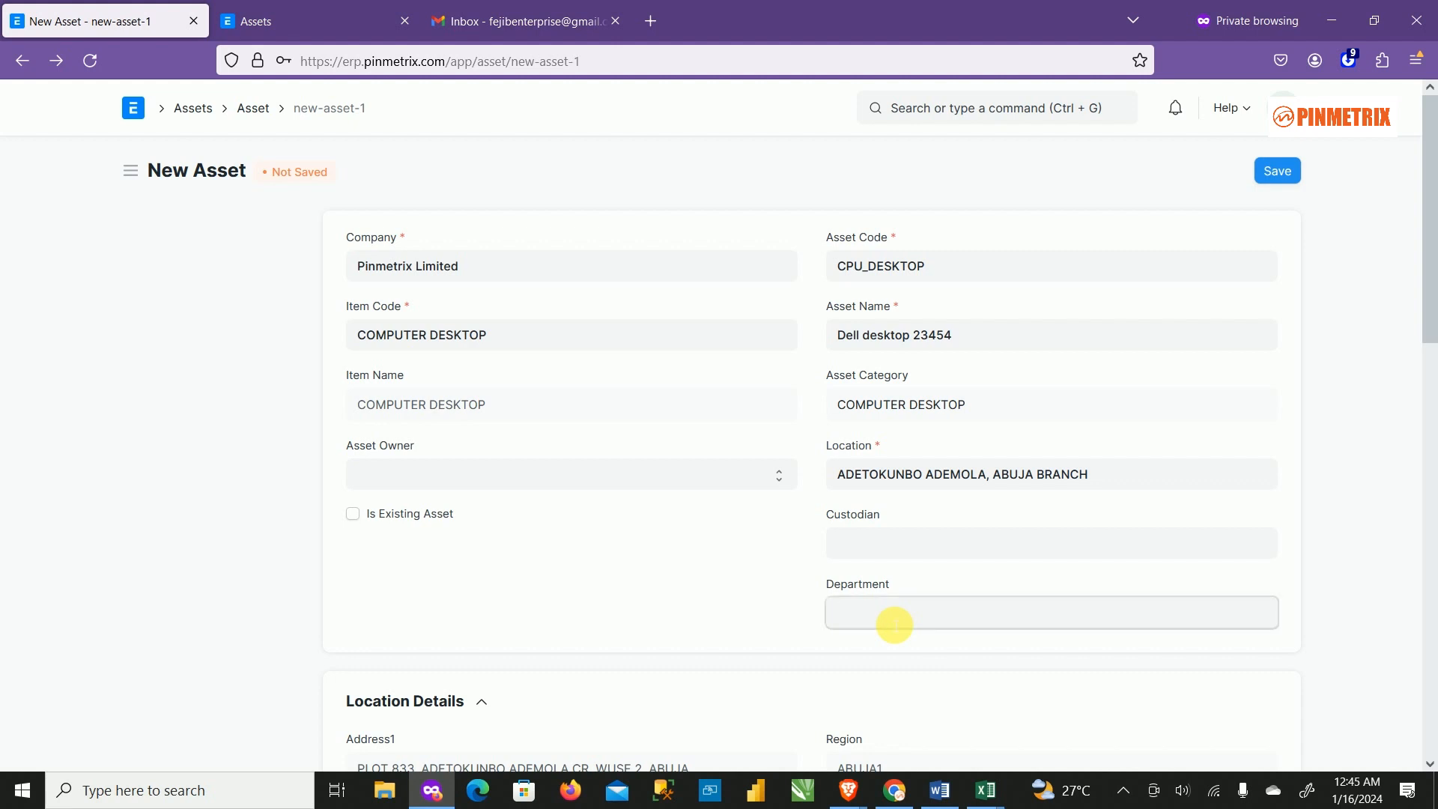
pyautogui.scroll(-3, 974, 683)
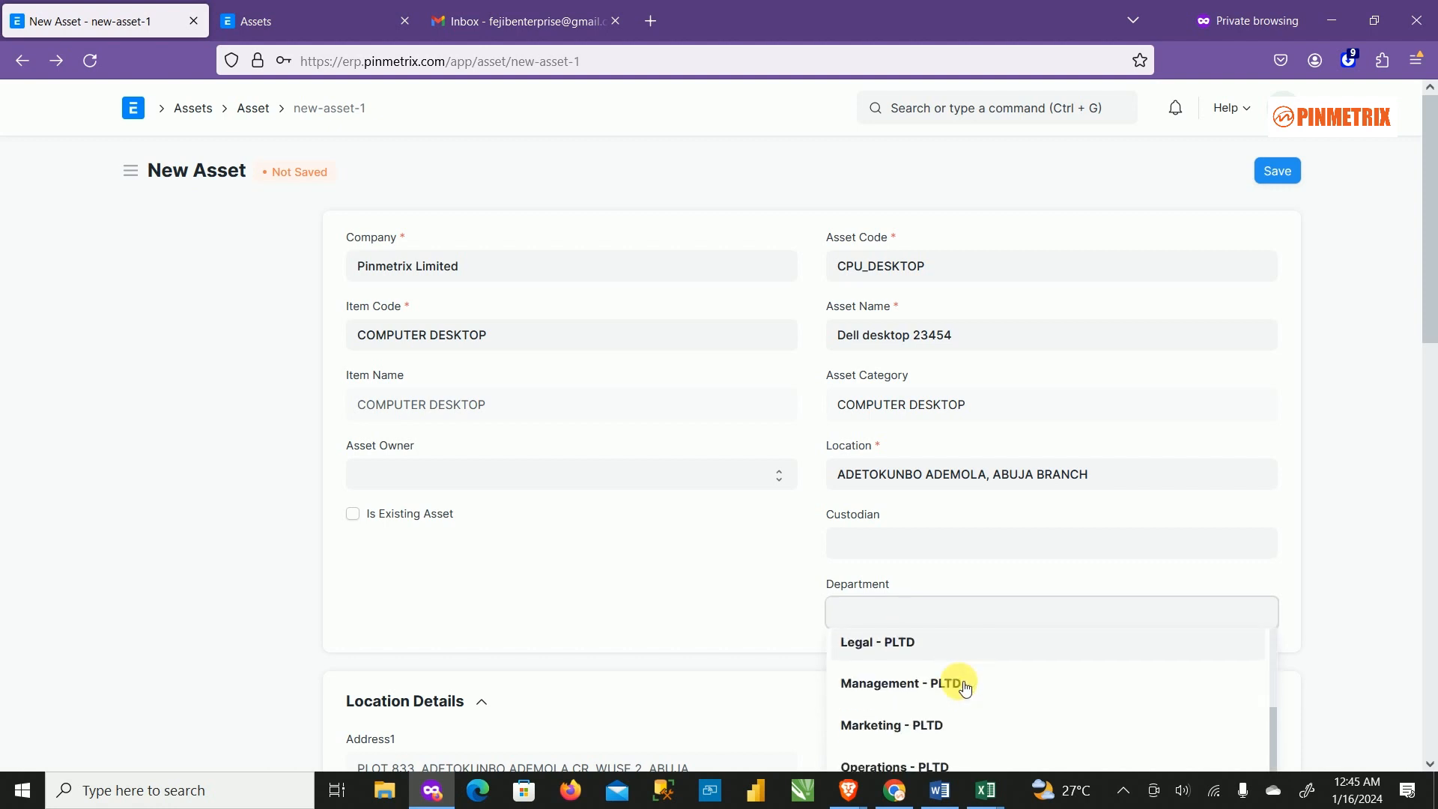
pyautogui.scroll(-2, 964, 688)
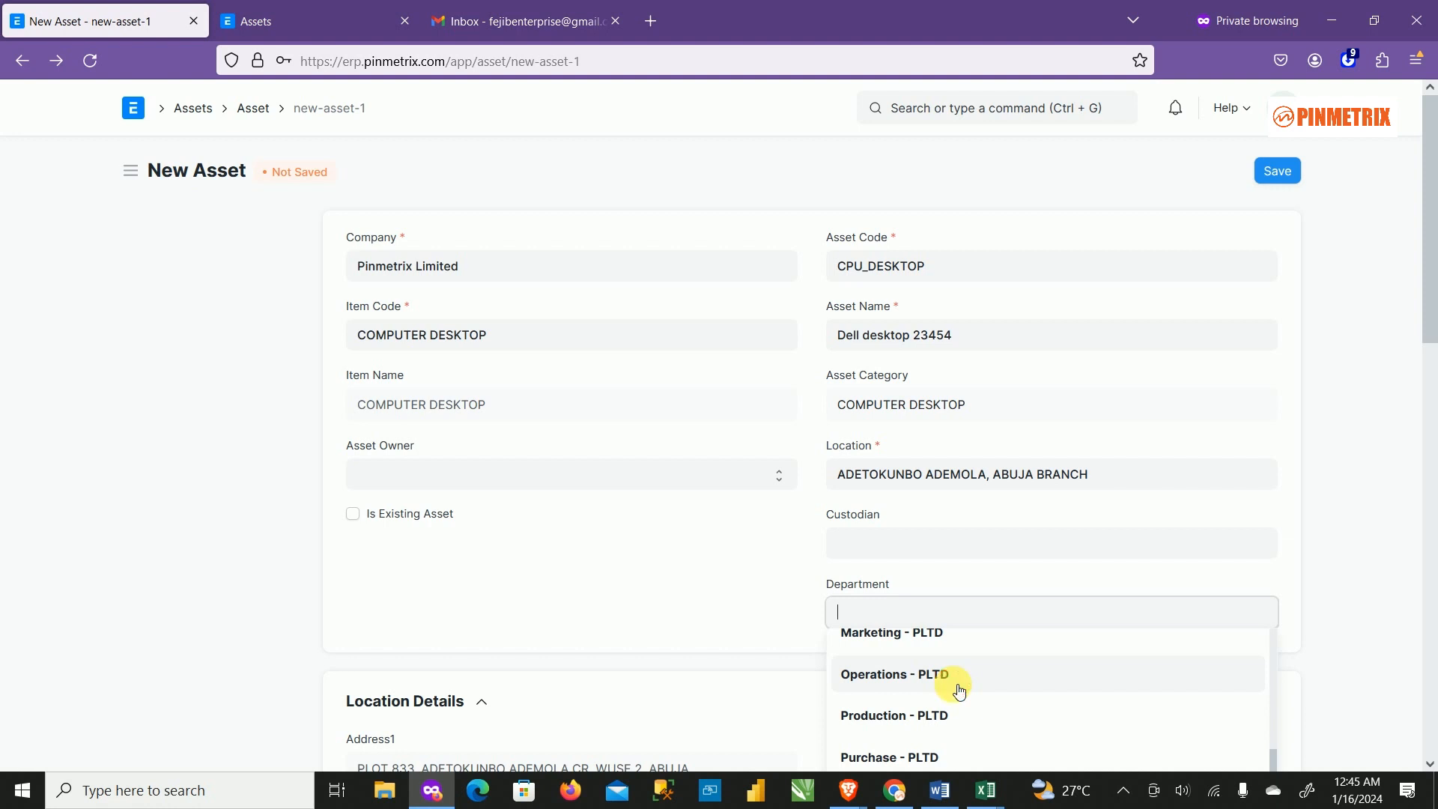
pyautogui.click(959, 690)
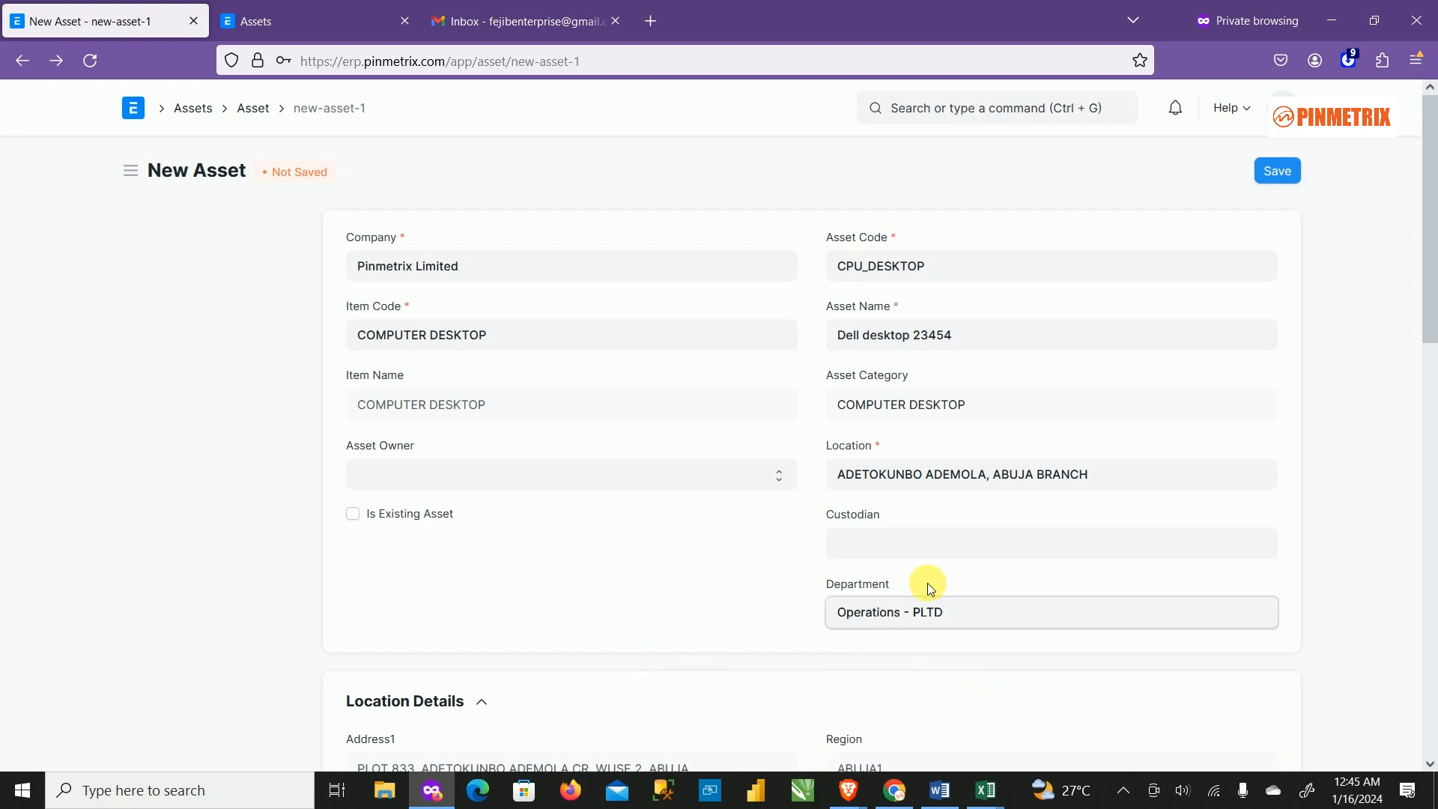
pyautogui.scroll(-1, 928, 605)
pyautogui.scroll(1, 688, 517)
# Toggle the Is Existing Asset checkbox on and off, then collapse Location Details.
pyautogui.click(374, 516)
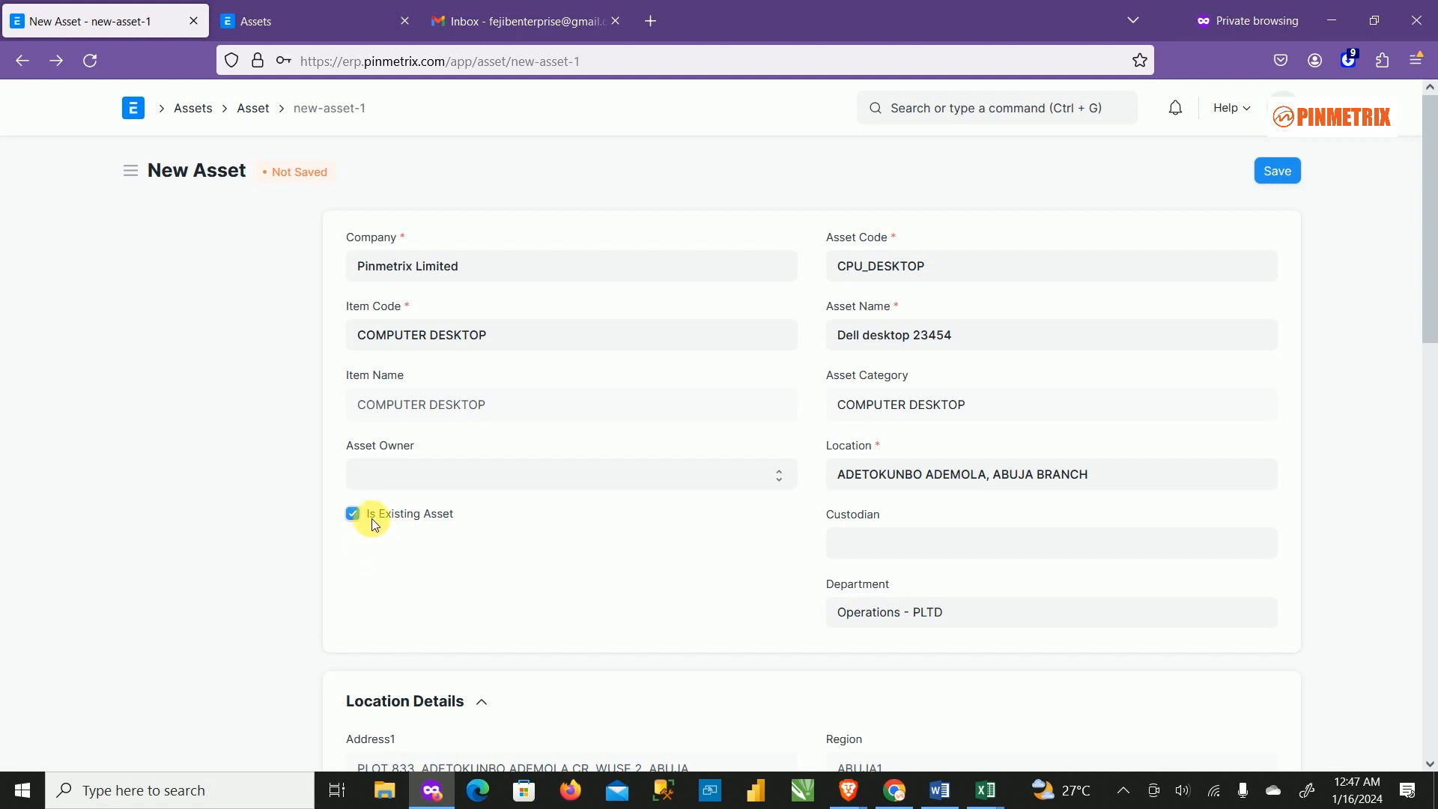
pyautogui.click(371, 517)
pyautogui.click(352, 514)
pyautogui.click(352, 514)
pyautogui.scroll(-5, 655, 539)
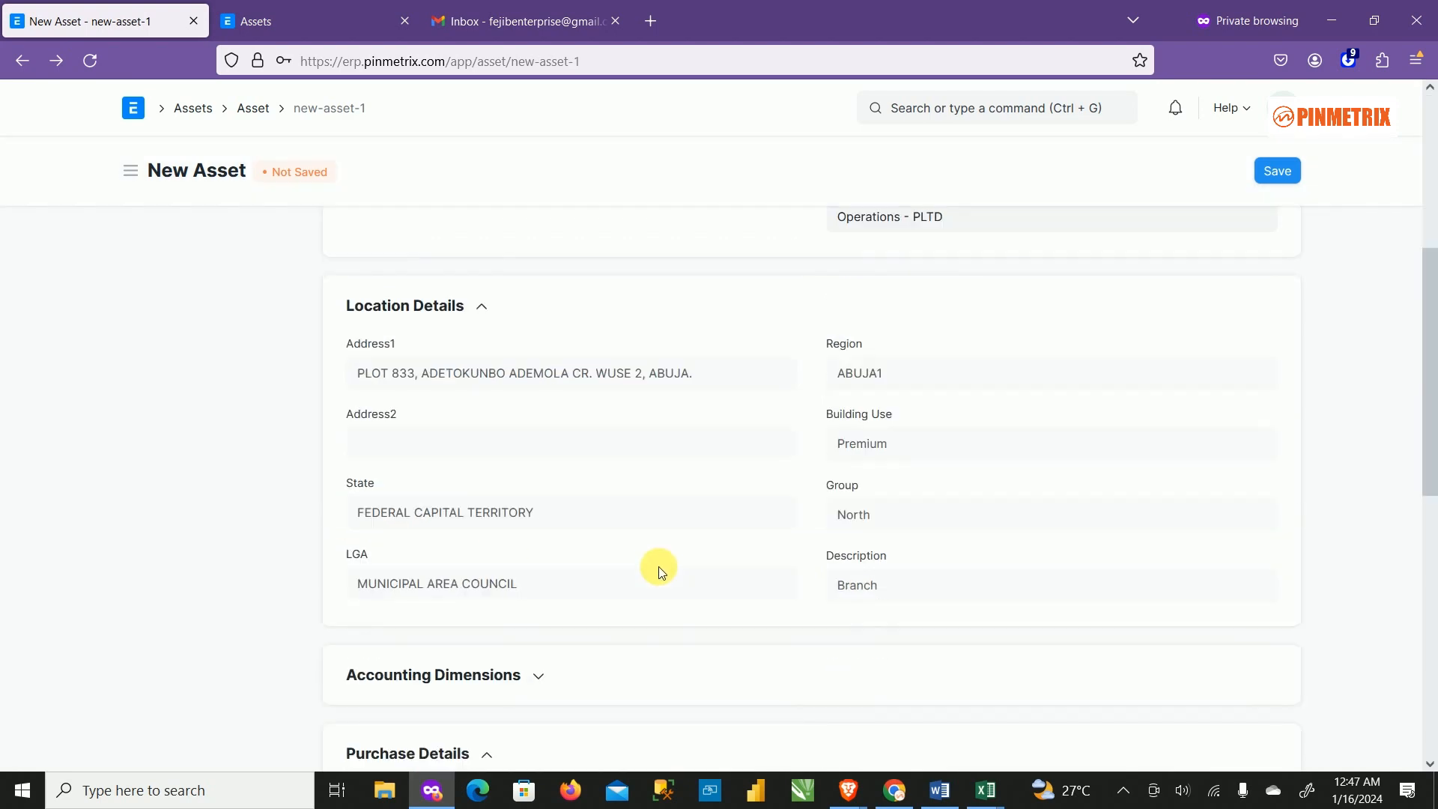
pyautogui.scroll(5, 699, 536)
pyautogui.scroll(-4, 699, 525)
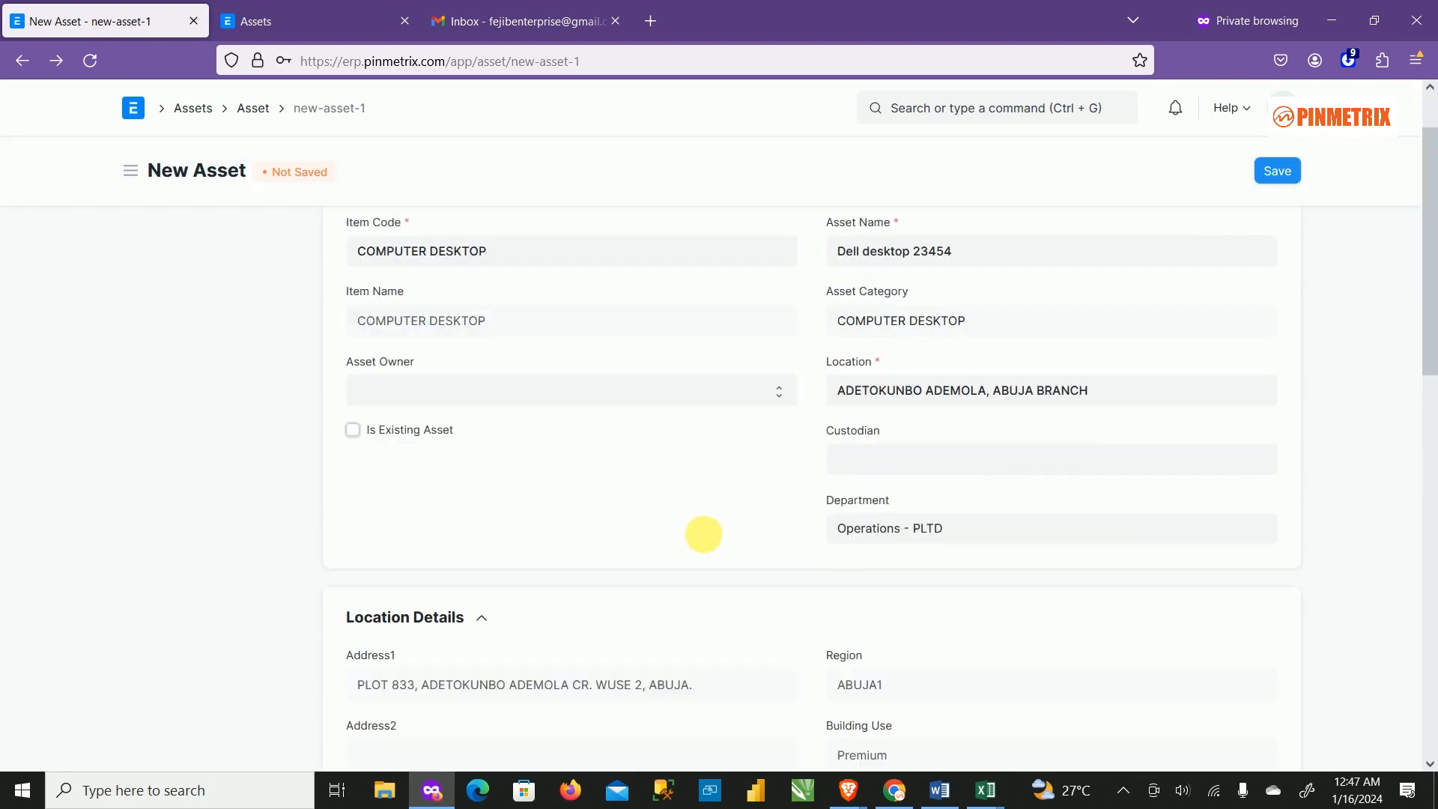
pyautogui.click(483, 408)
# Tick Is Existing Asset so purchase receipt and invoice are no longer required.
pyautogui.scroll(-1, 741, 479)
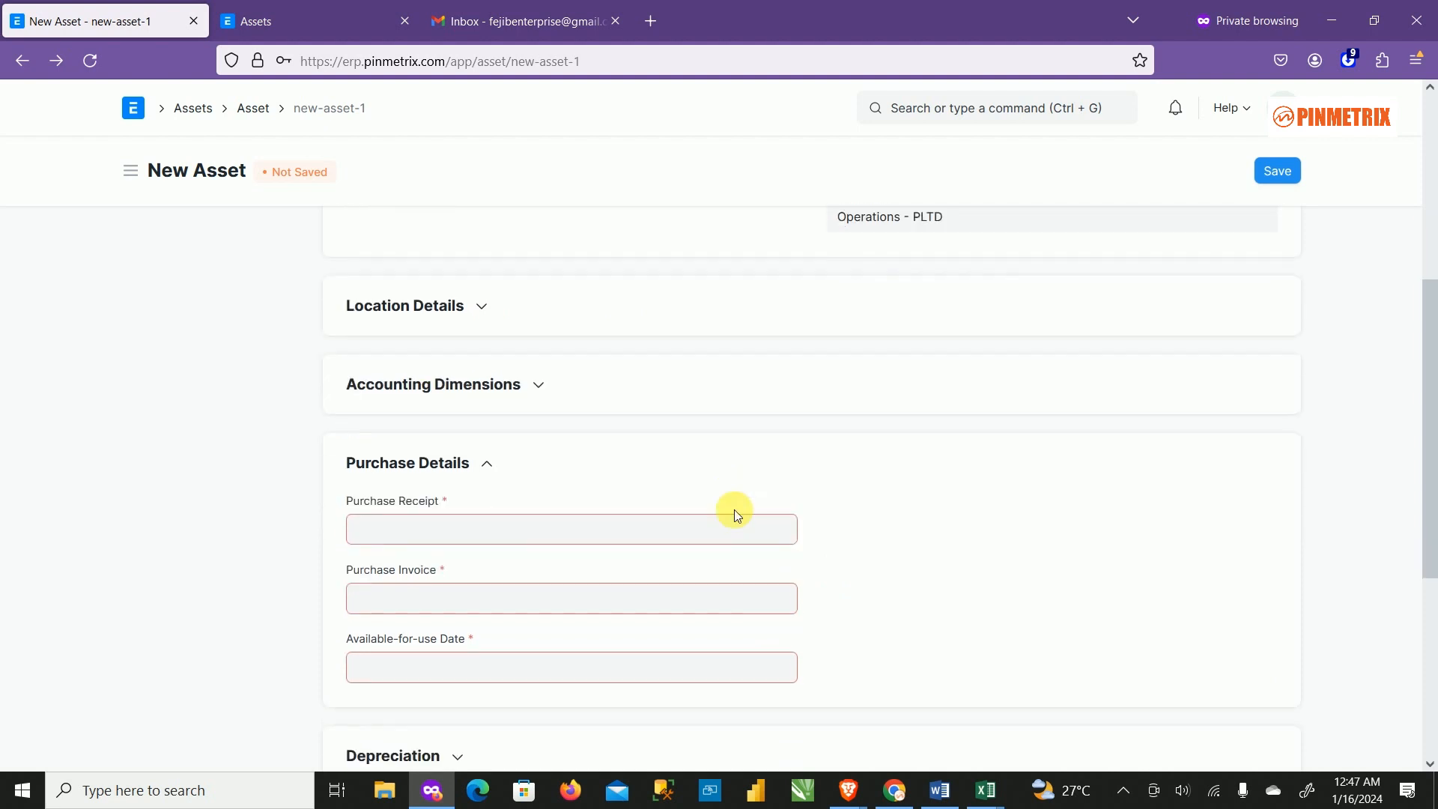
pyautogui.scroll(4, 522, 568)
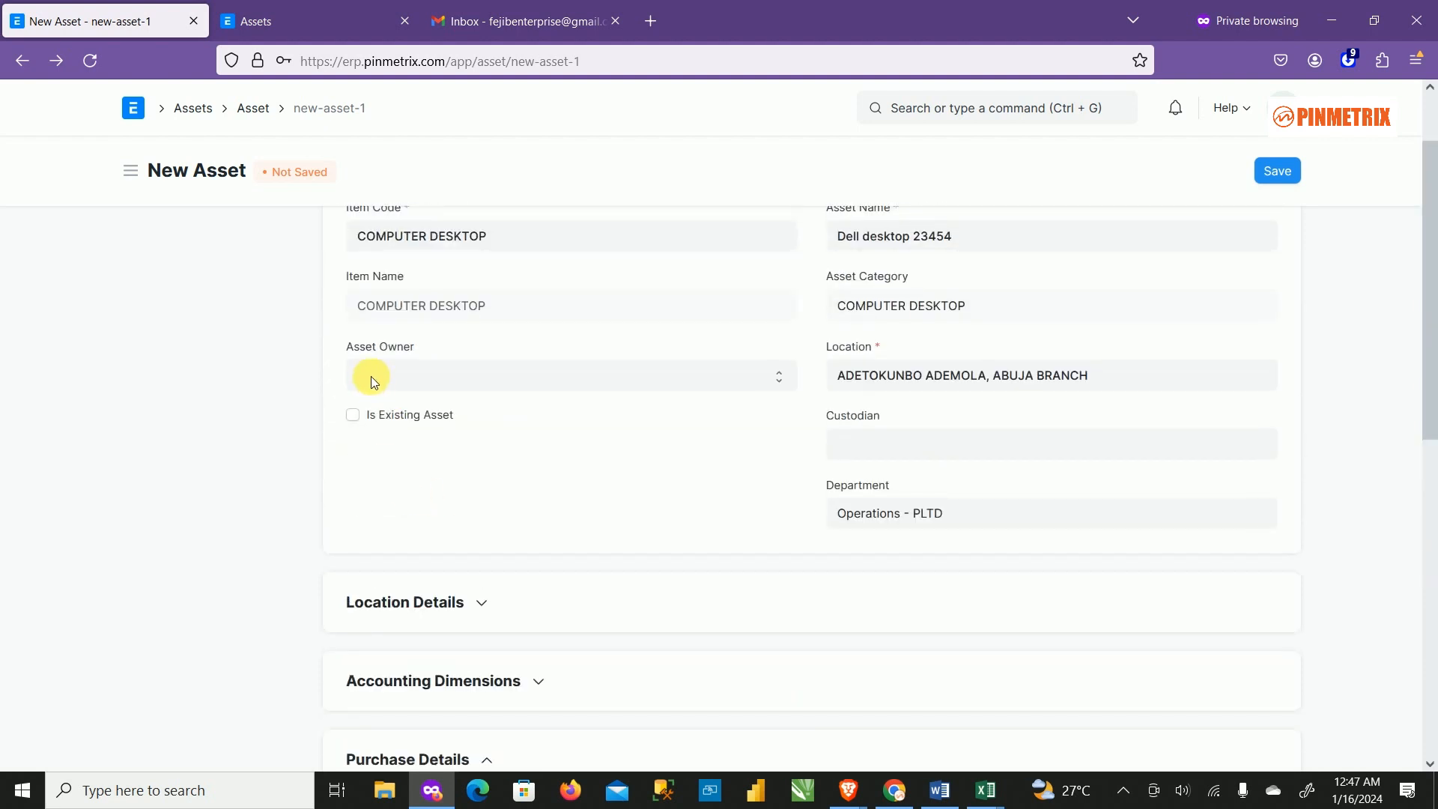
pyautogui.scroll(-4, 646, 569)
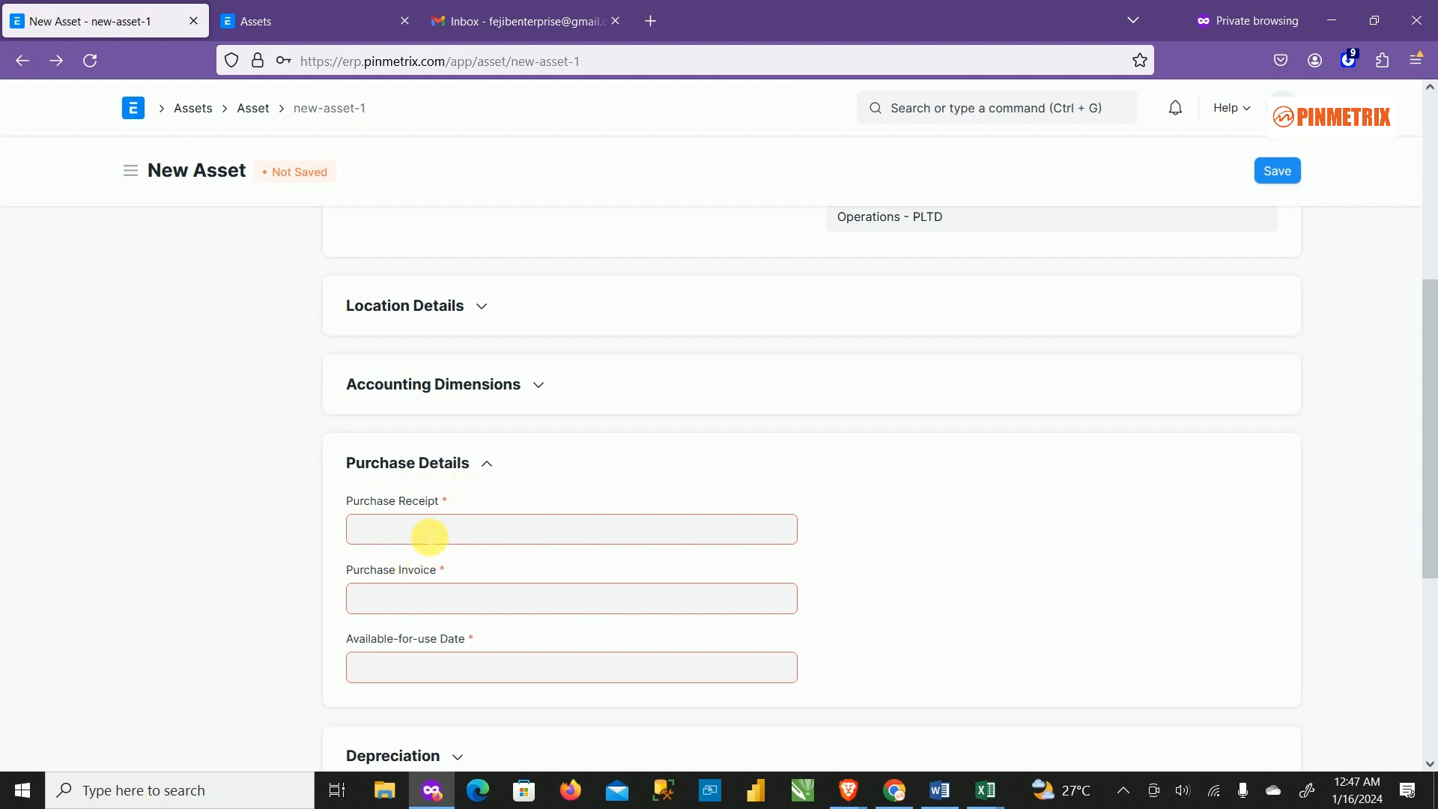
pyautogui.scroll(-1, 459, 541)
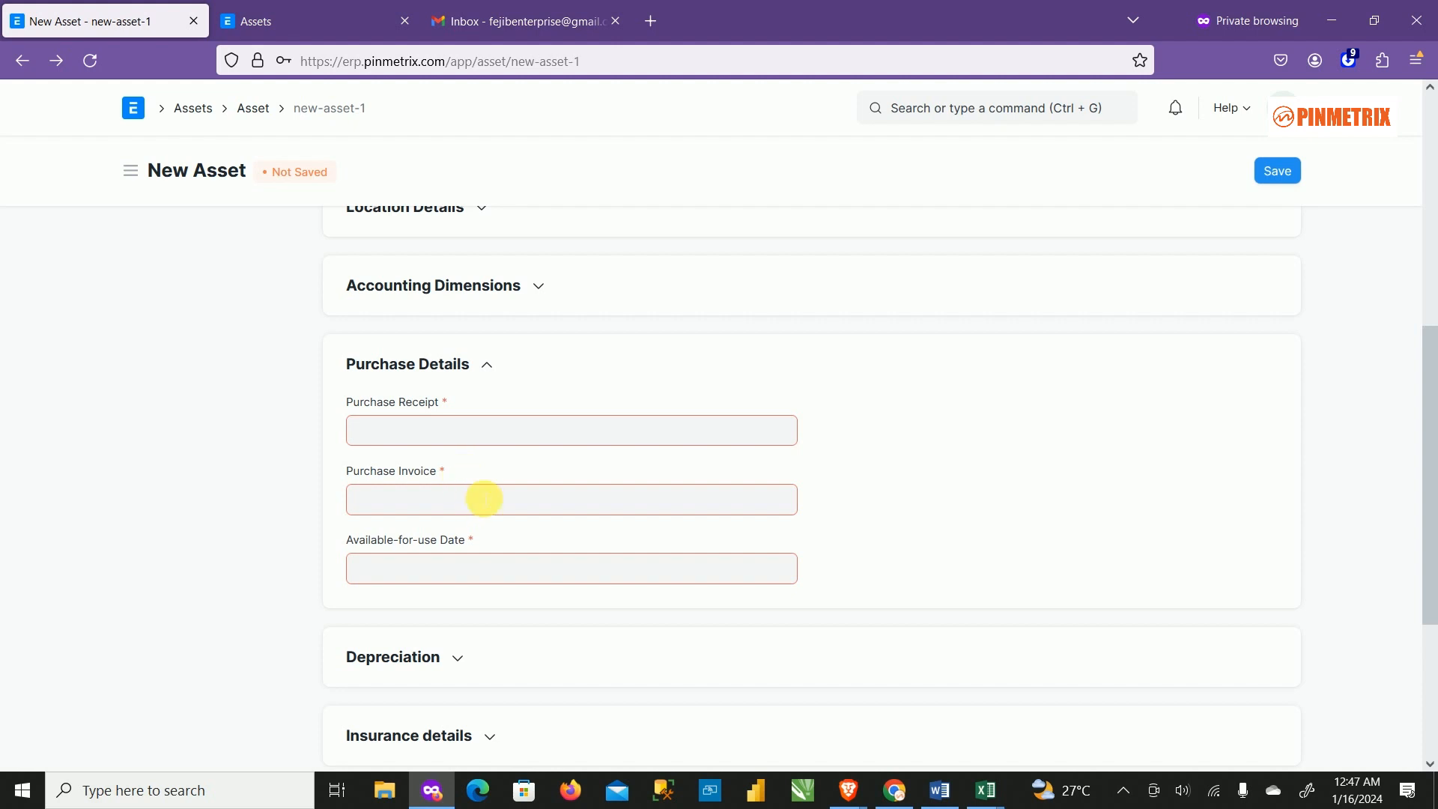
pyautogui.scroll(4, 479, 494)
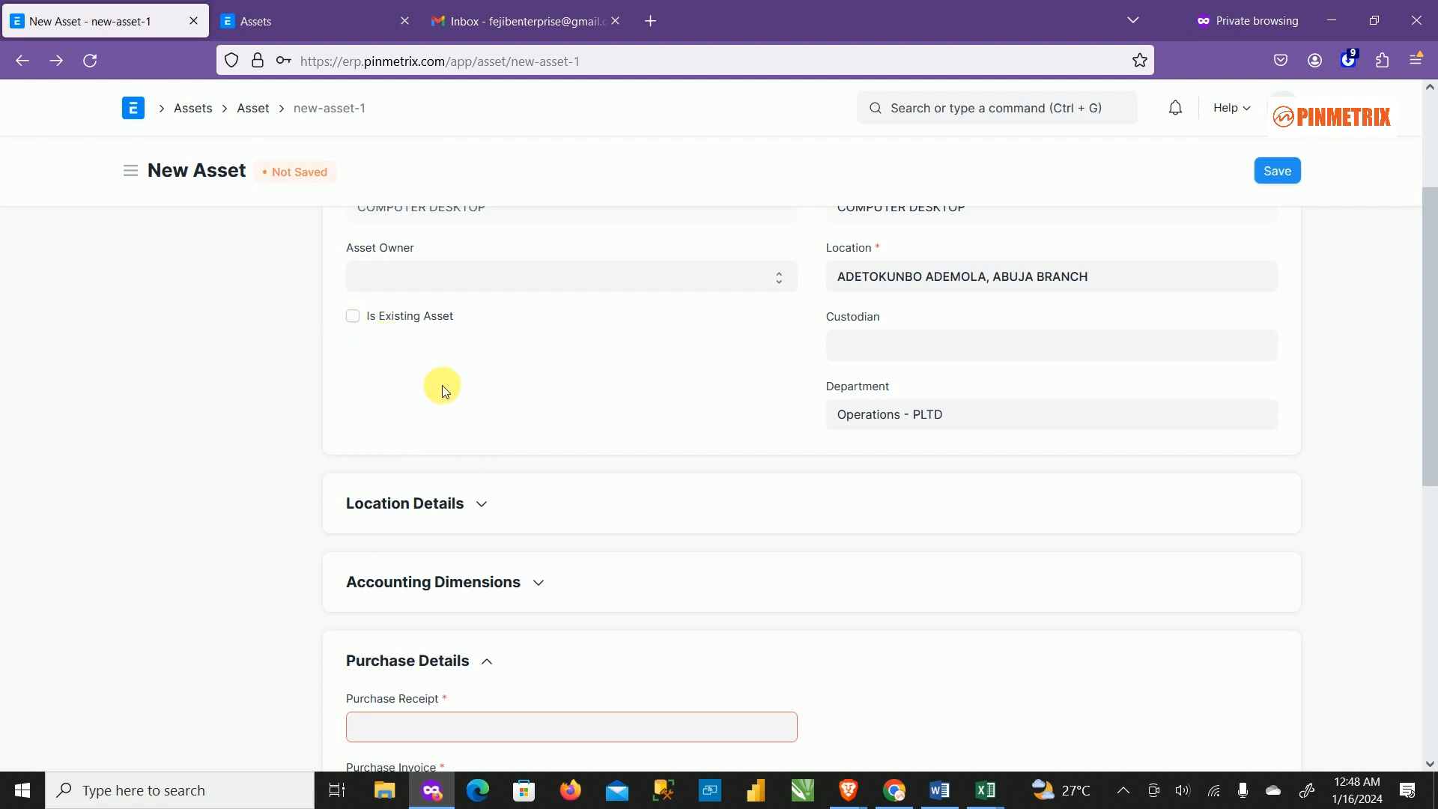
pyautogui.scroll(-4, 465, 524)
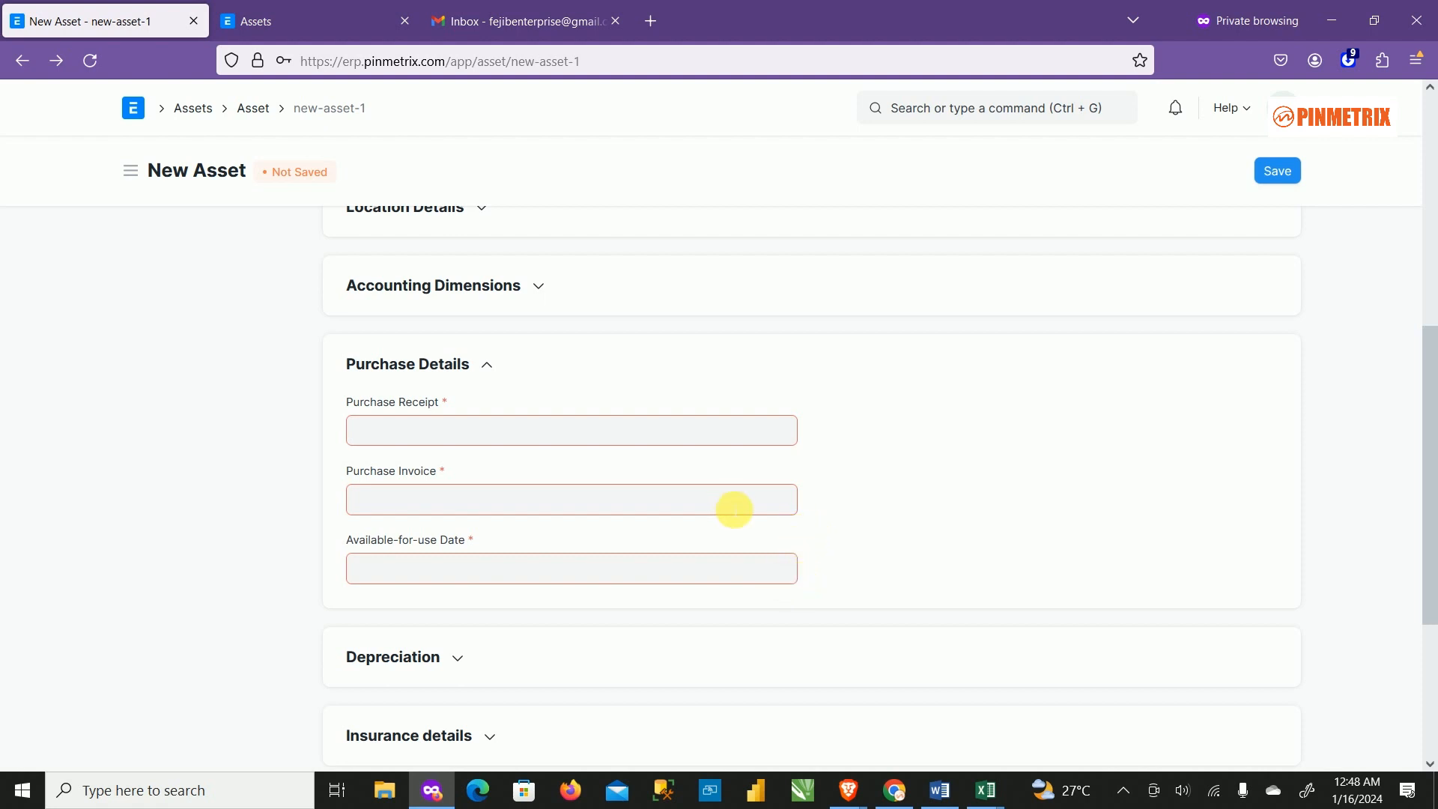
pyautogui.scroll(4, 719, 498)
pyautogui.scroll(2, 706, 489)
pyautogui.click(383, 513)
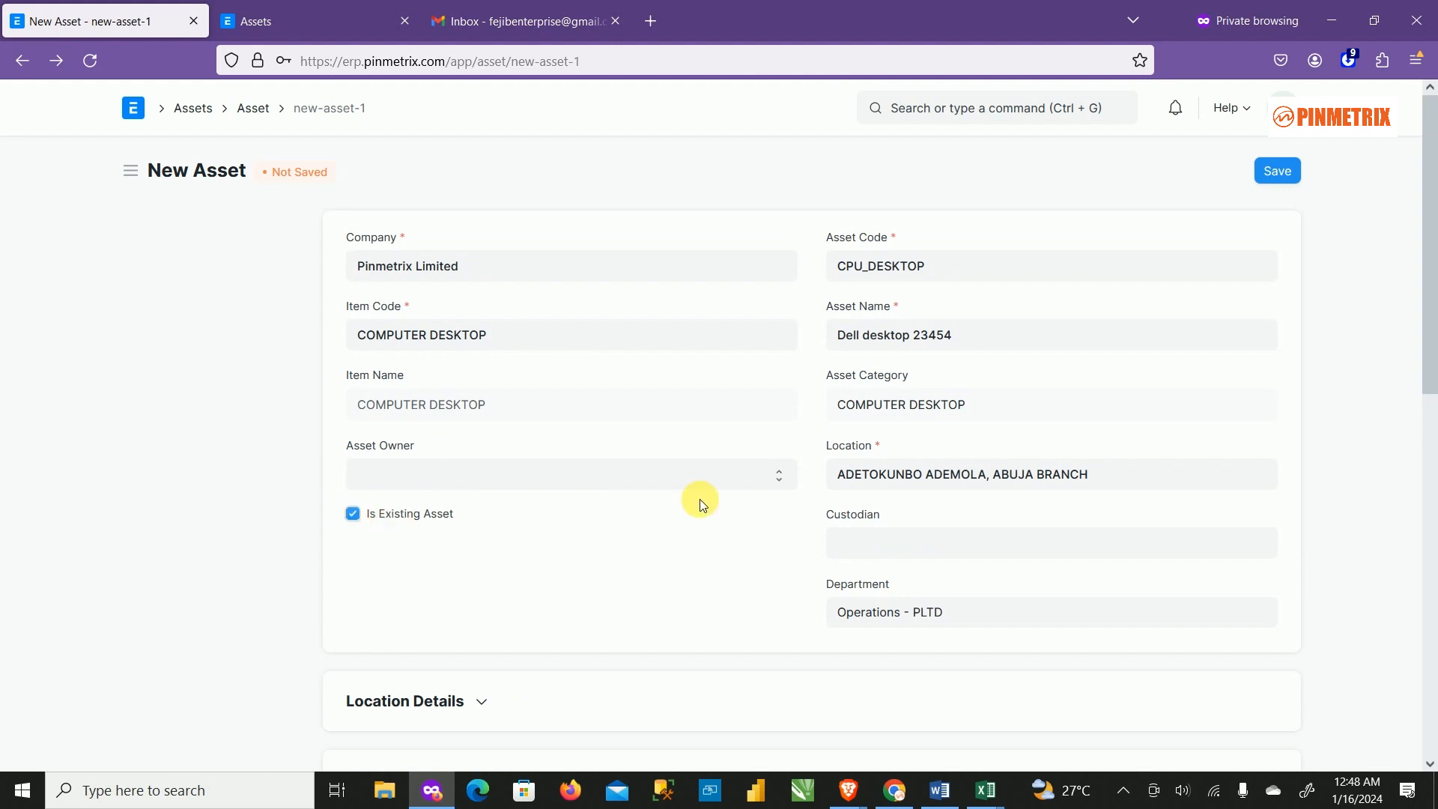
# Set Gross Purchase Amount to 1,200,000.00, removing a mistyped extra zero.
pyautogui.scroll(-5, 711, 509)
pyautogui.scroll(-5, 728, 524)
pyautogui.scroll(4, 818, 507)
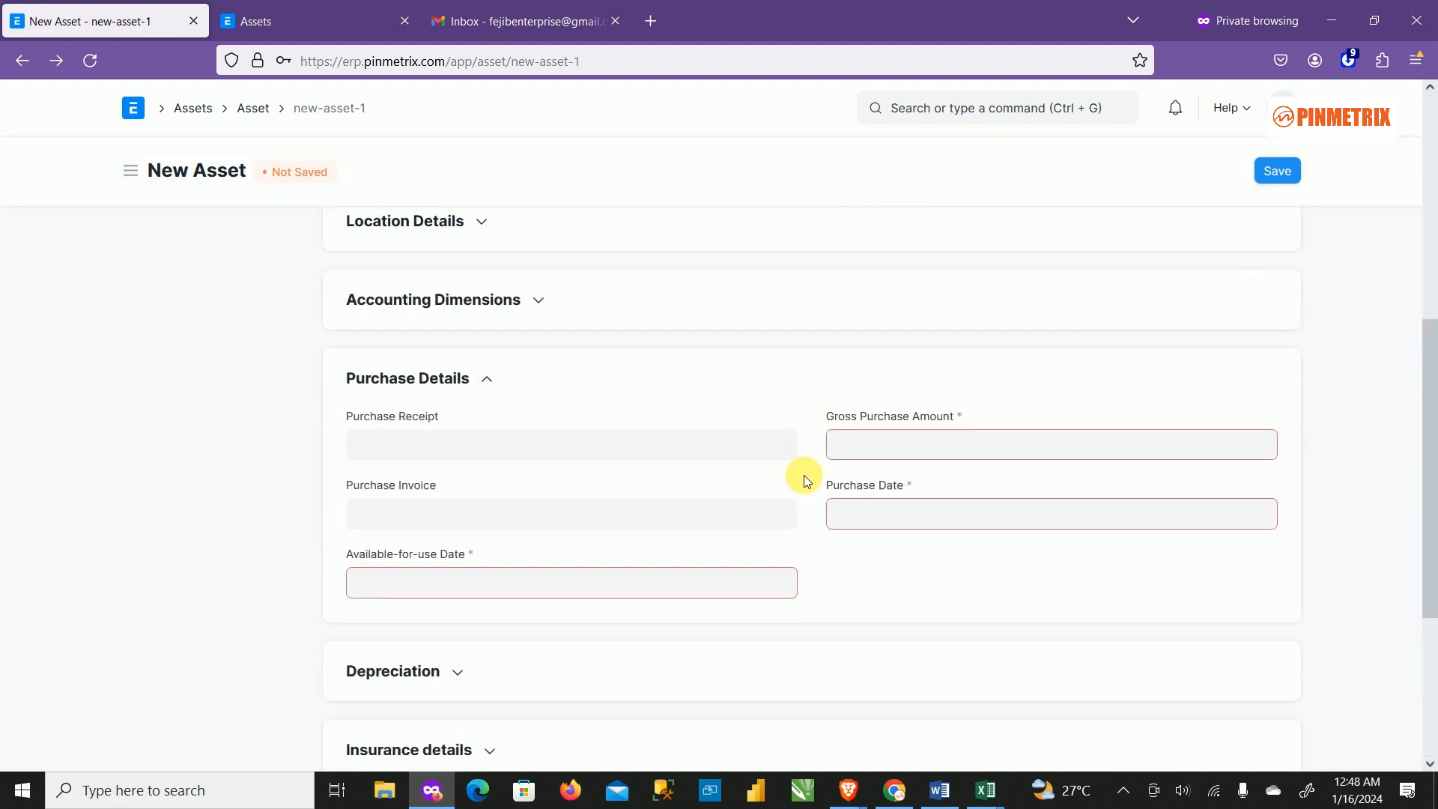
pyautogui.click(921, 449)
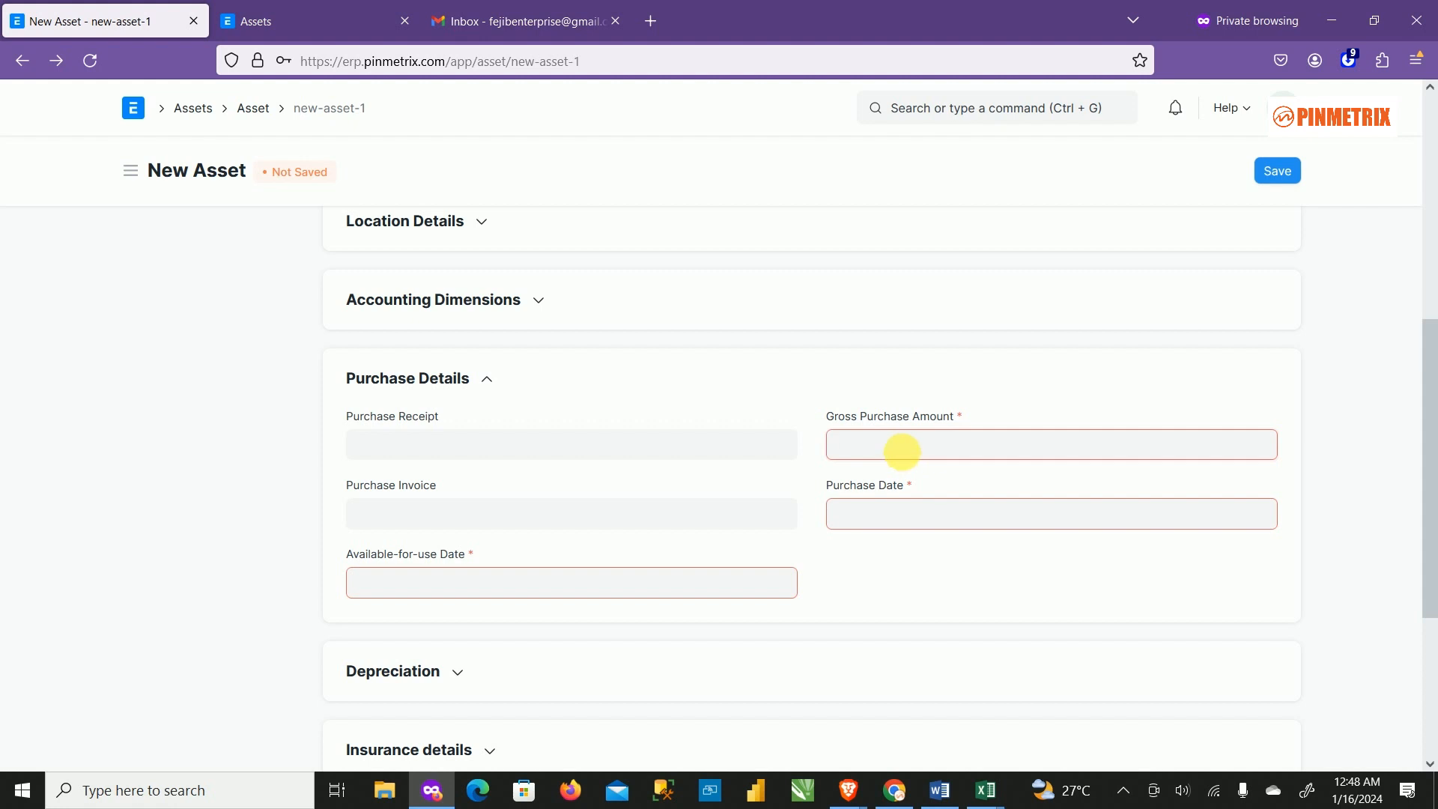
pyautogui.write('12000000')
pyautogui.click(959, 515)
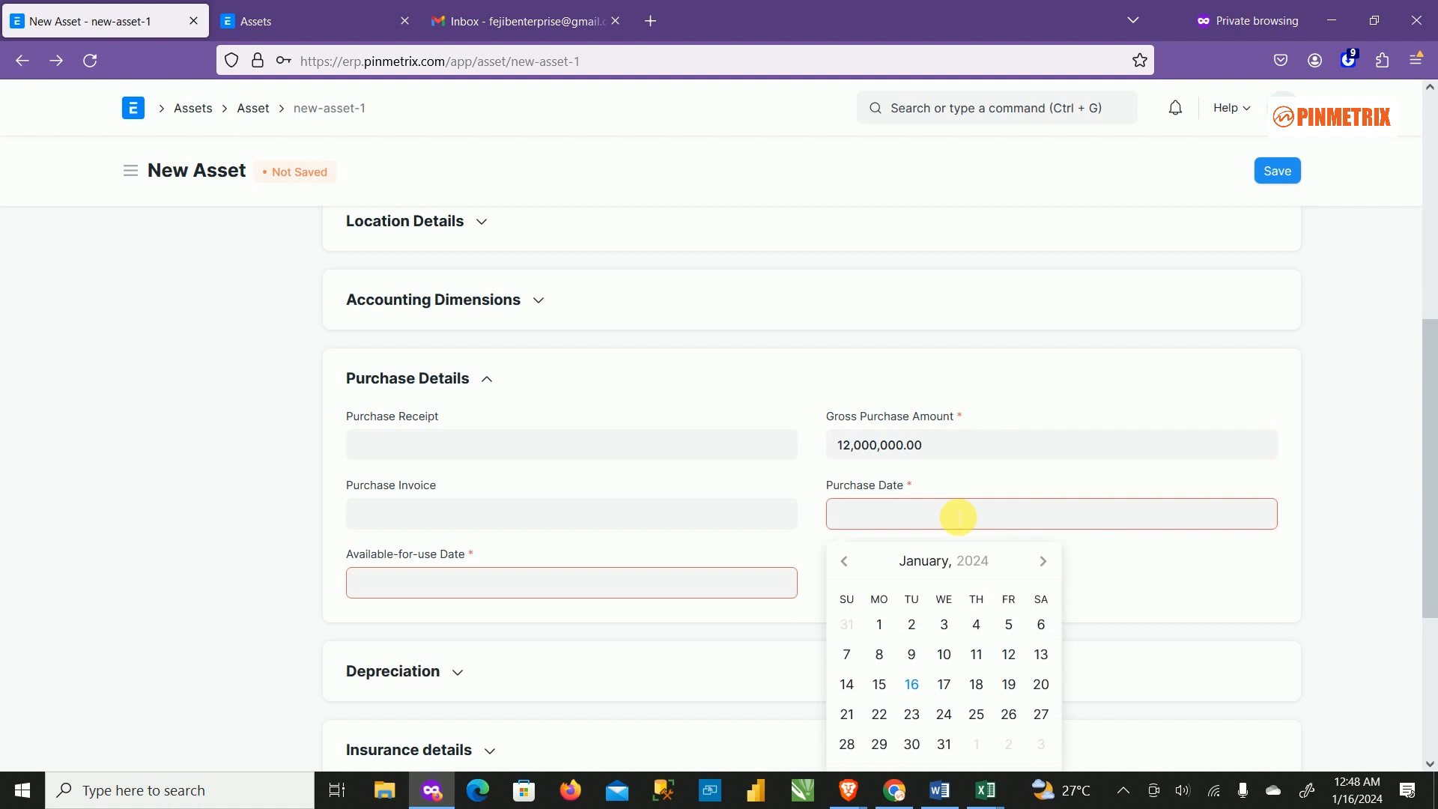
pyautogui.moveTo(867, 446); pyautogui.dragTo(897, 458)
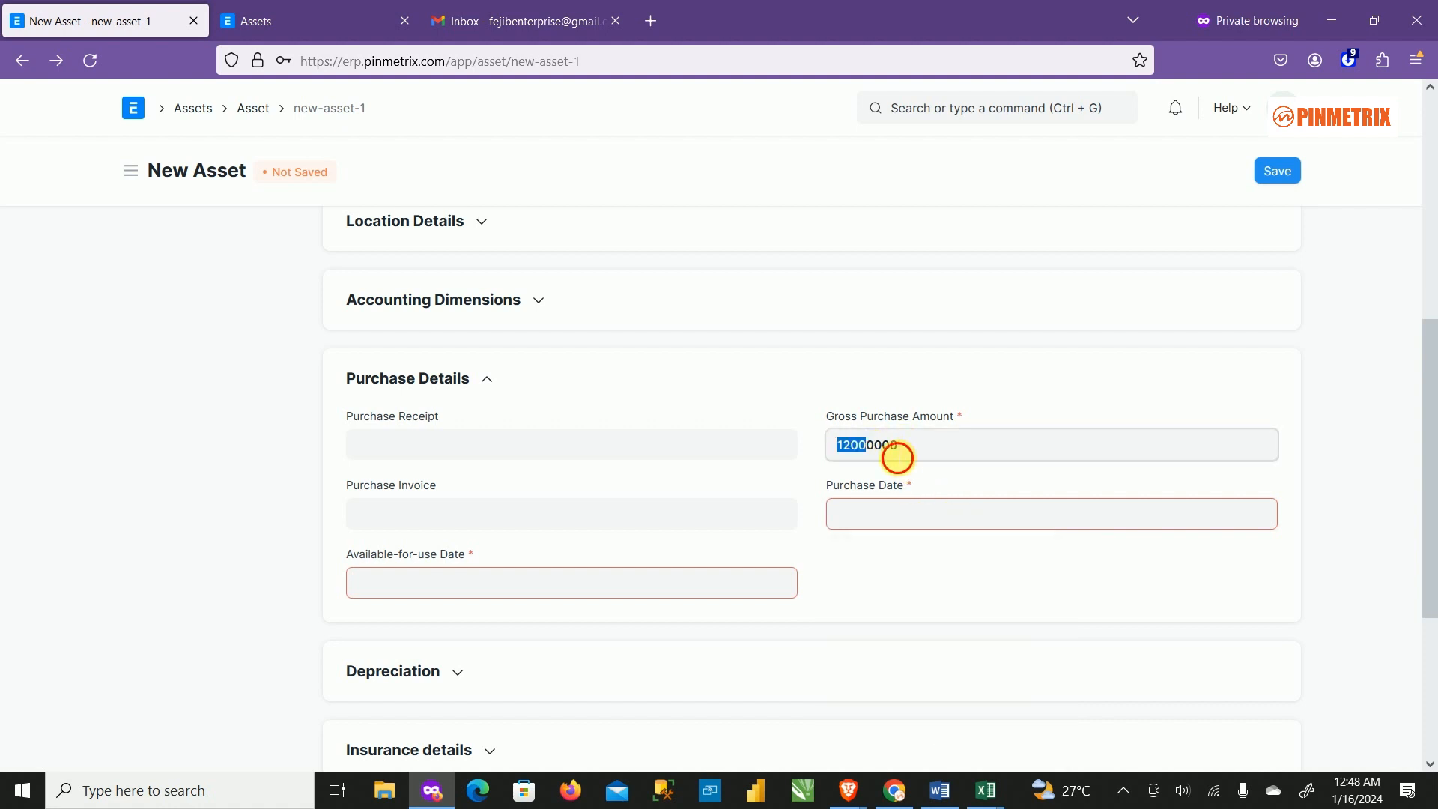
pyautogui.click(897, 453)
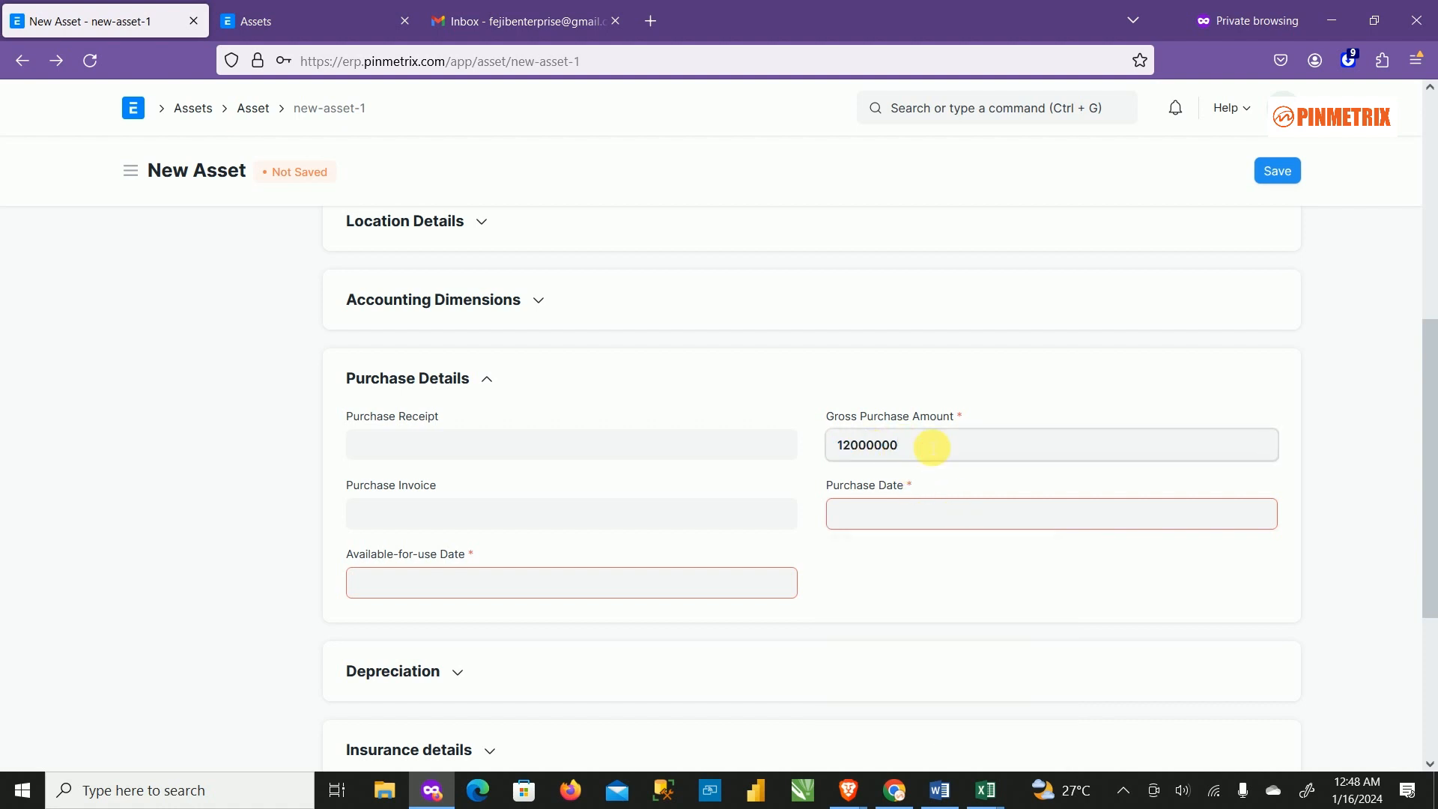
pyautogui.press('BackSpace')
# Set the Purchase Date to 13-10-2023.
pyautogui.click(923, 511)
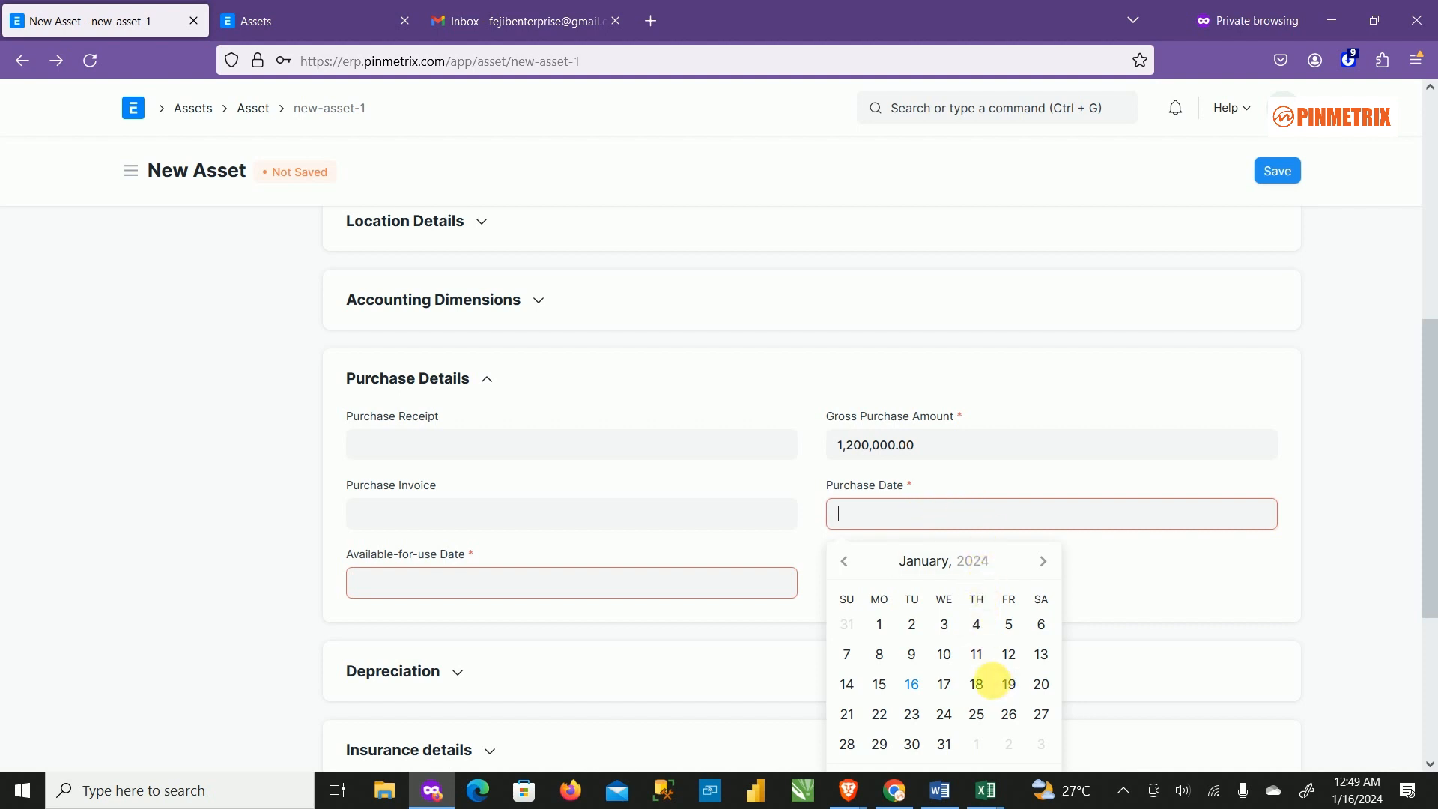
pyautogui.click(845, 563)
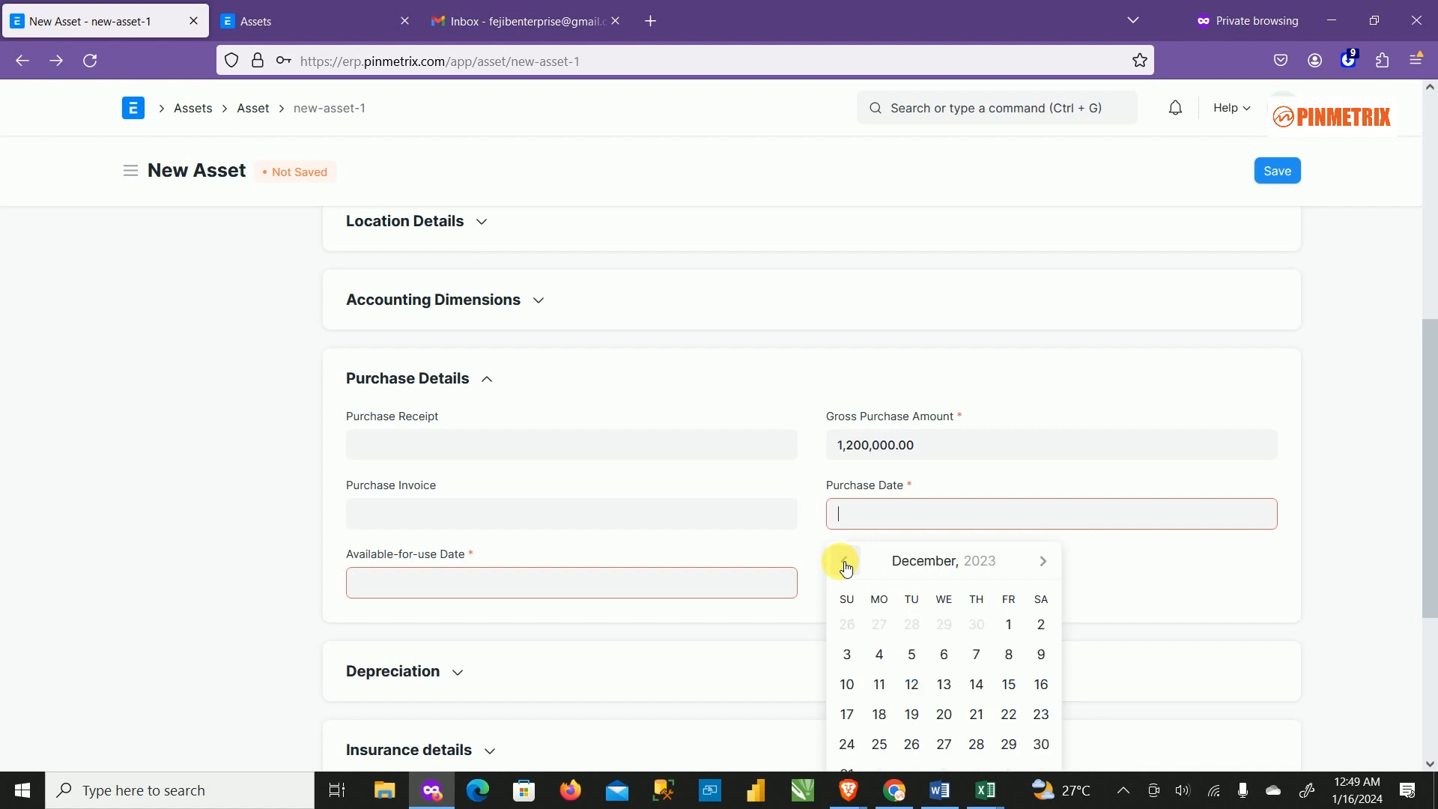
pyautogui.click(845, 563)
pyautogui.click(845, 563)
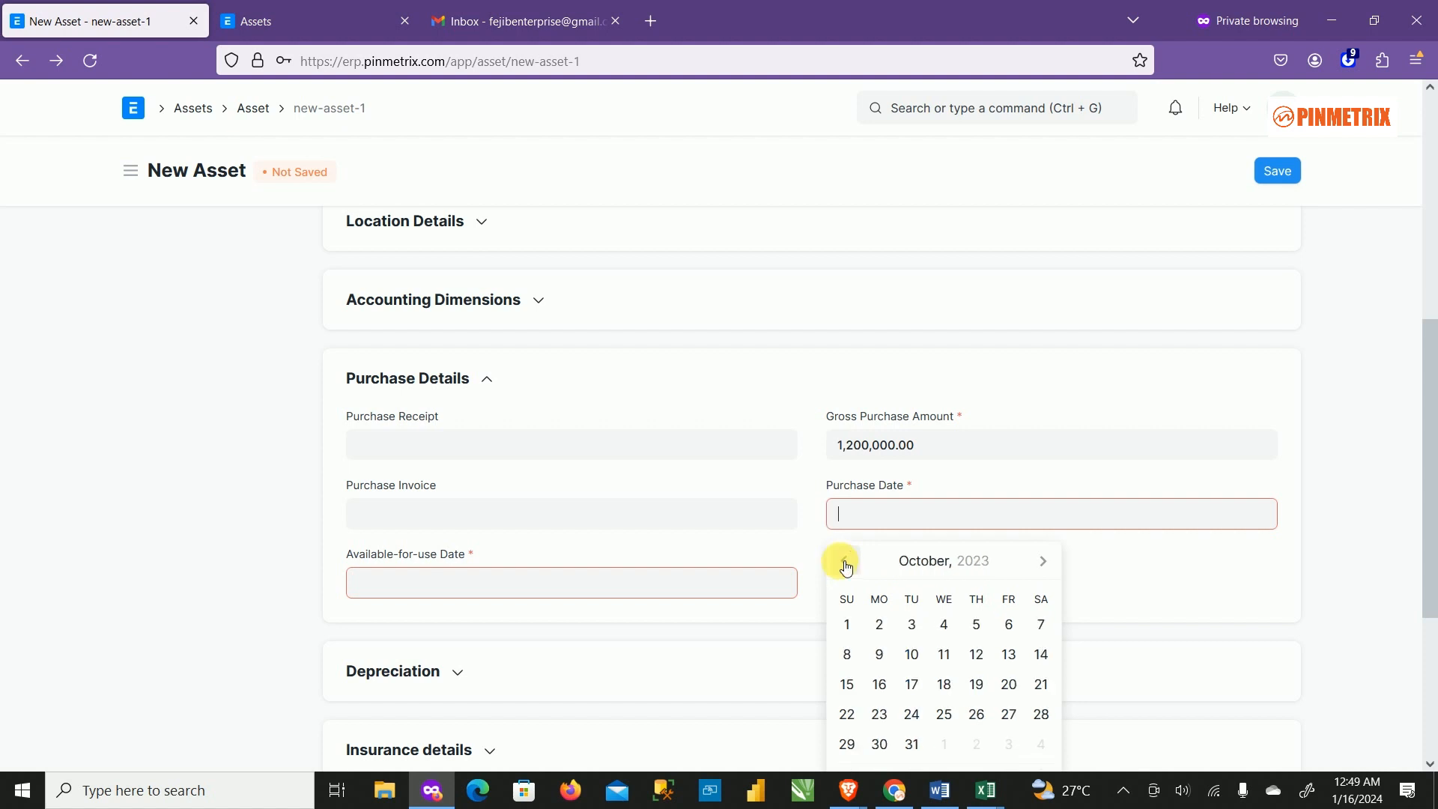
pyautogui.click(845, 563)
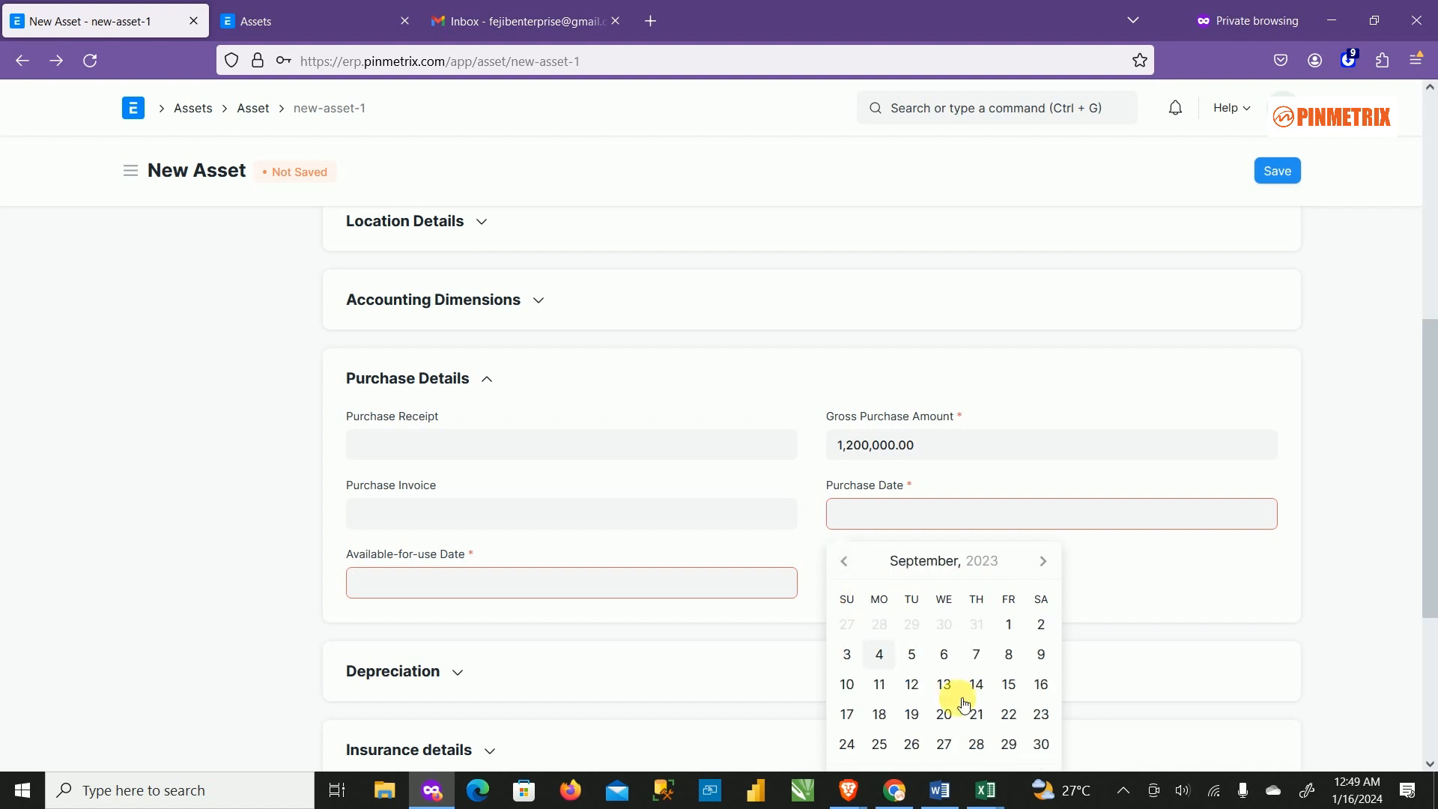
pyautogui.scroll(-3, 986, 713)
pyautogui.scroll(1, 972, 360)
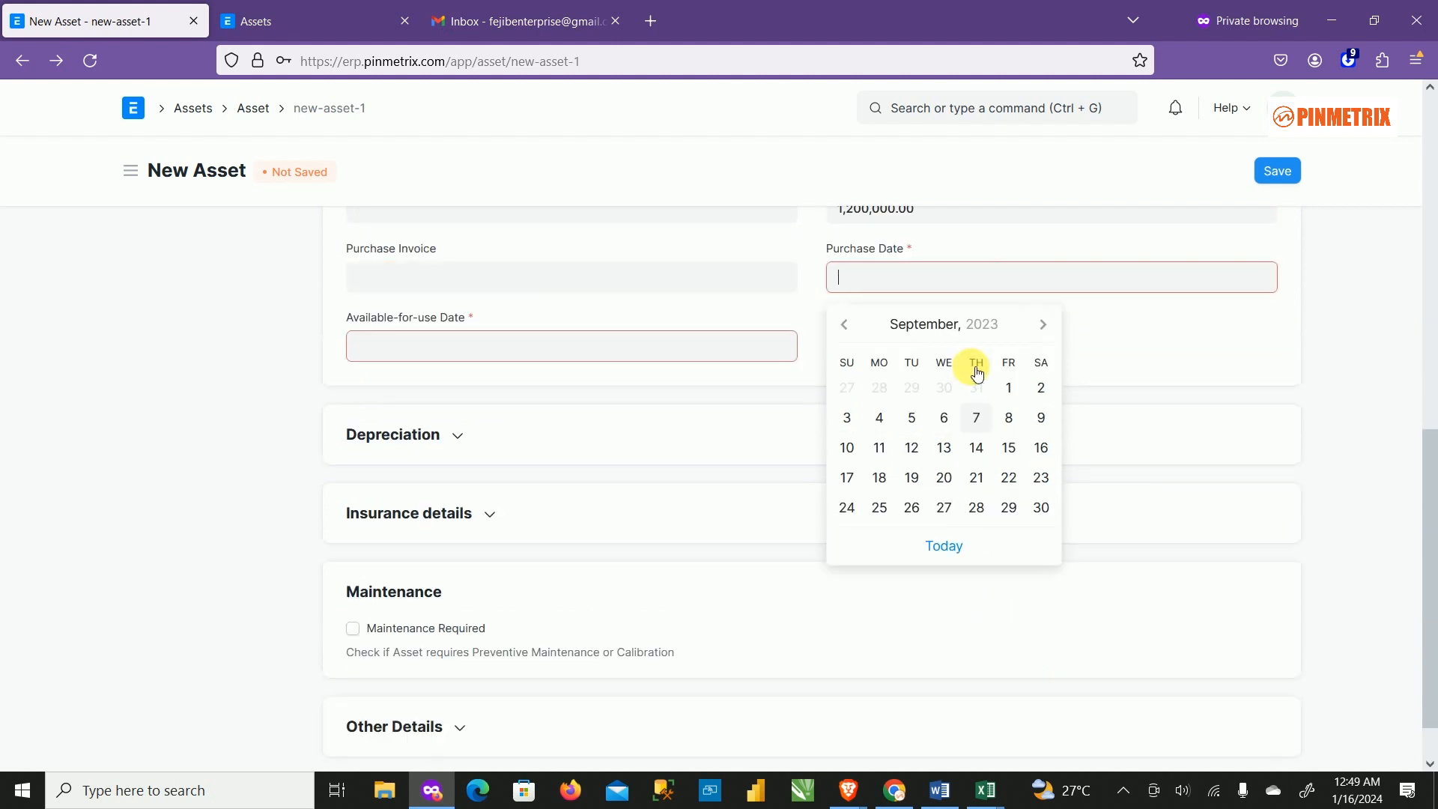
pyautogui.click(1043, 364)
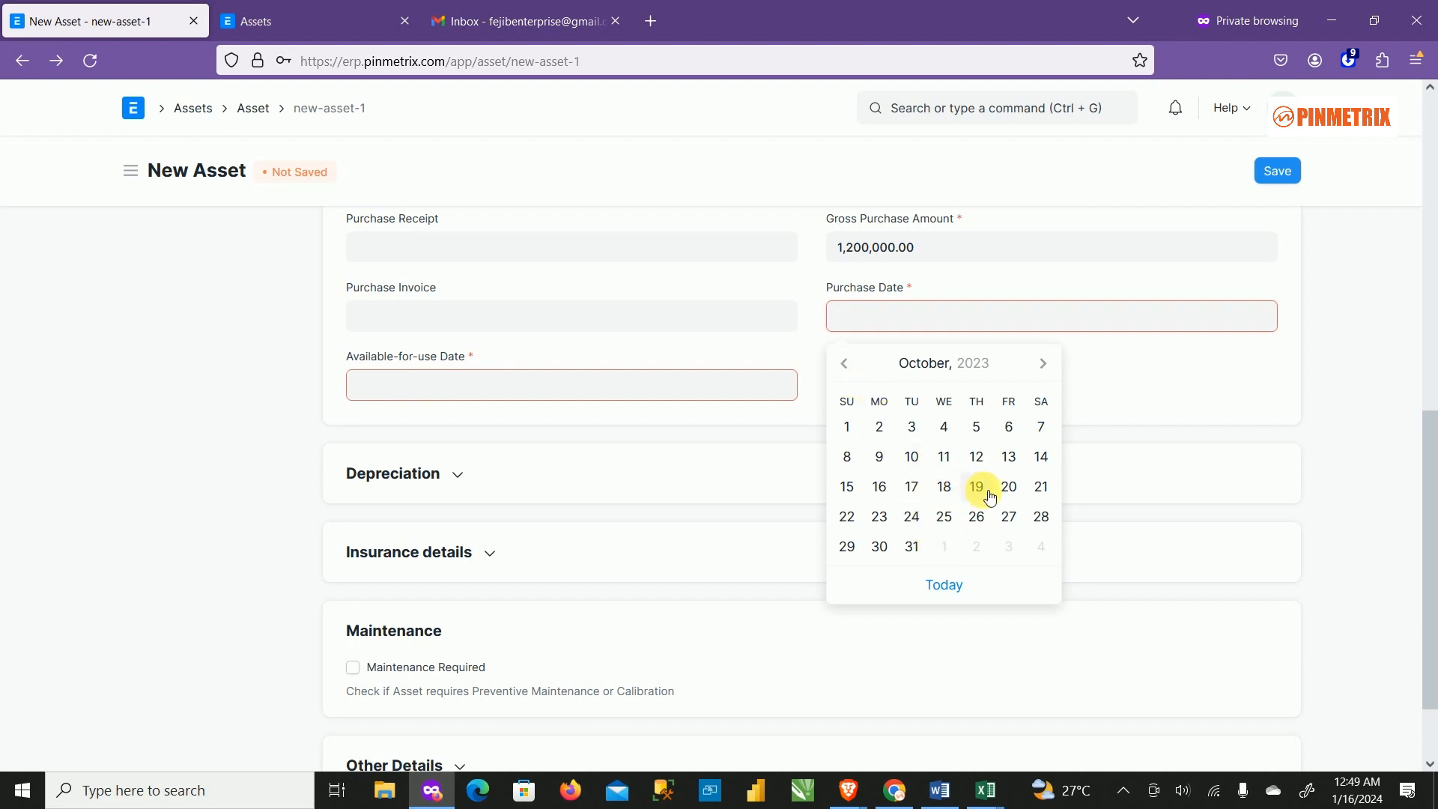
pyautogui.click(1010, 457)
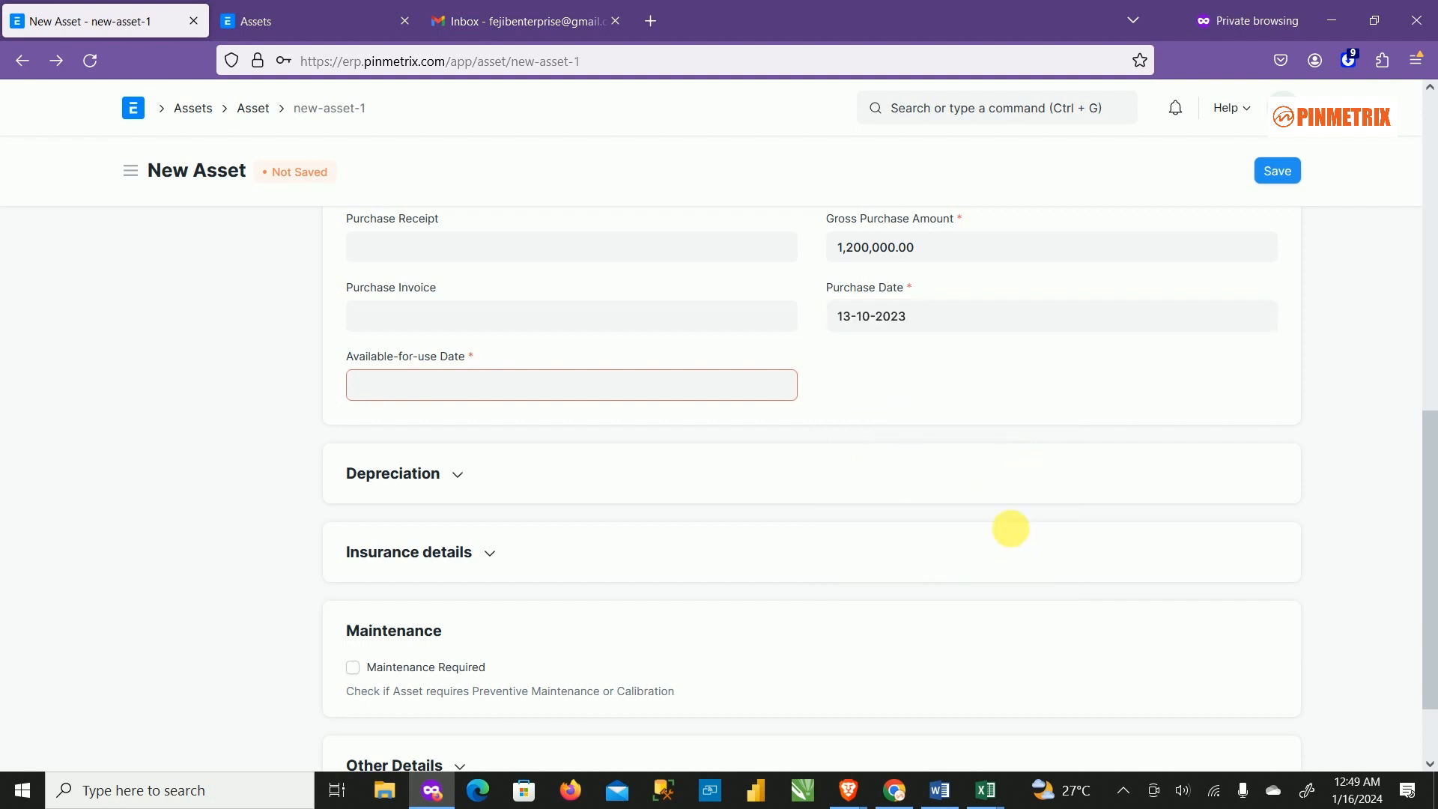
# Set the Available-for-use Date to 27-10-2023.
pyautogui.click(504, 390)
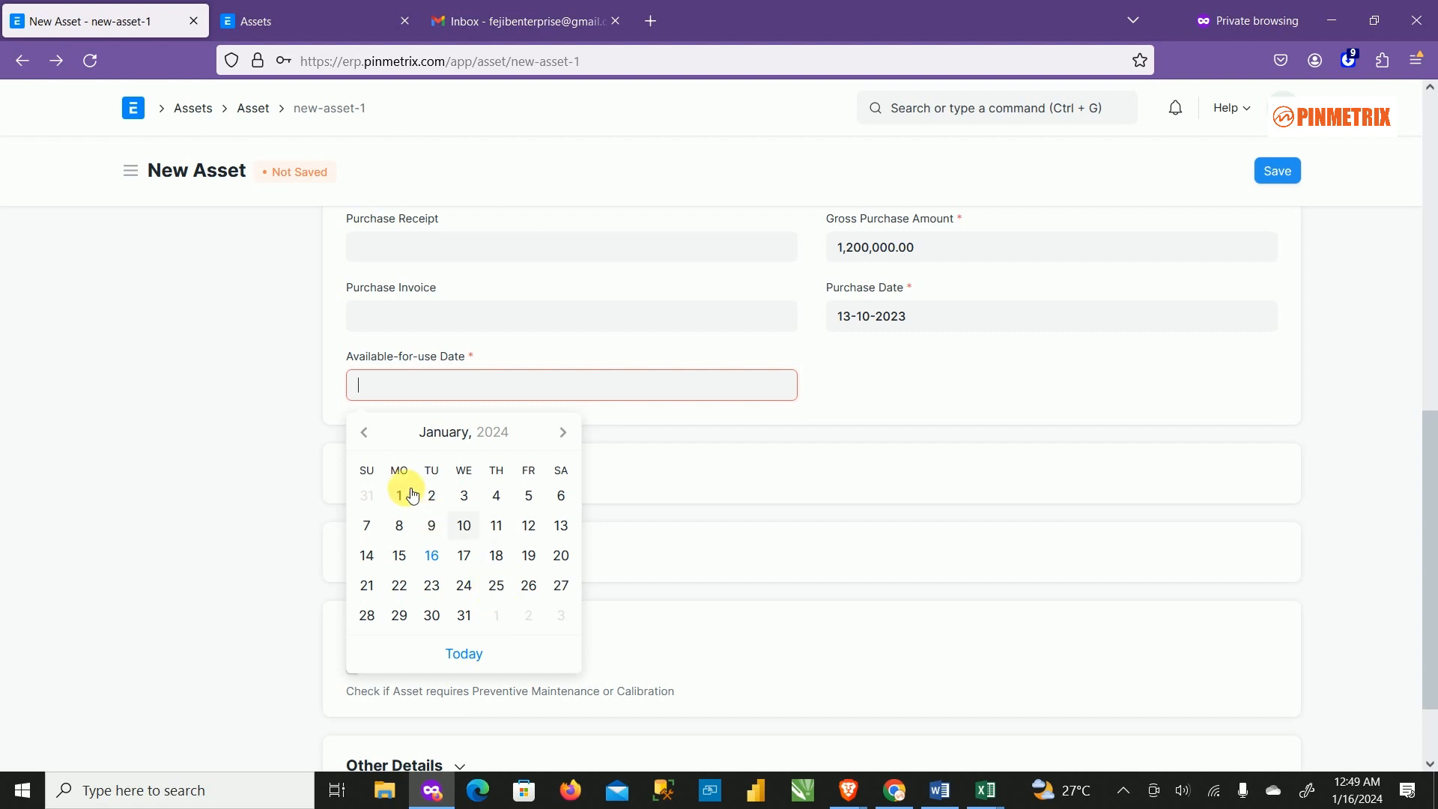
pyautogui.click(372, 432)
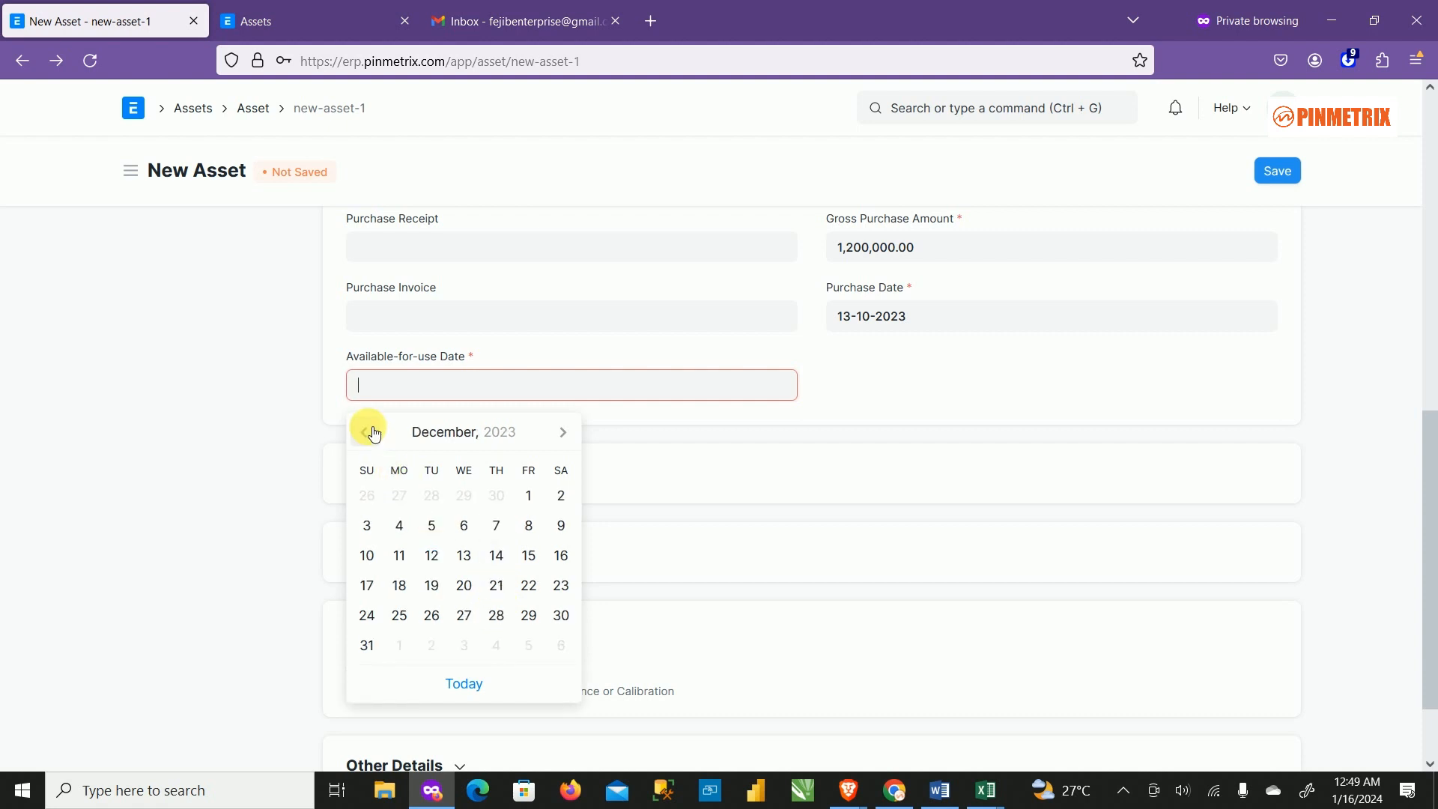
pyautogui.click(372, 432)
pyautogui.click(372, 432)
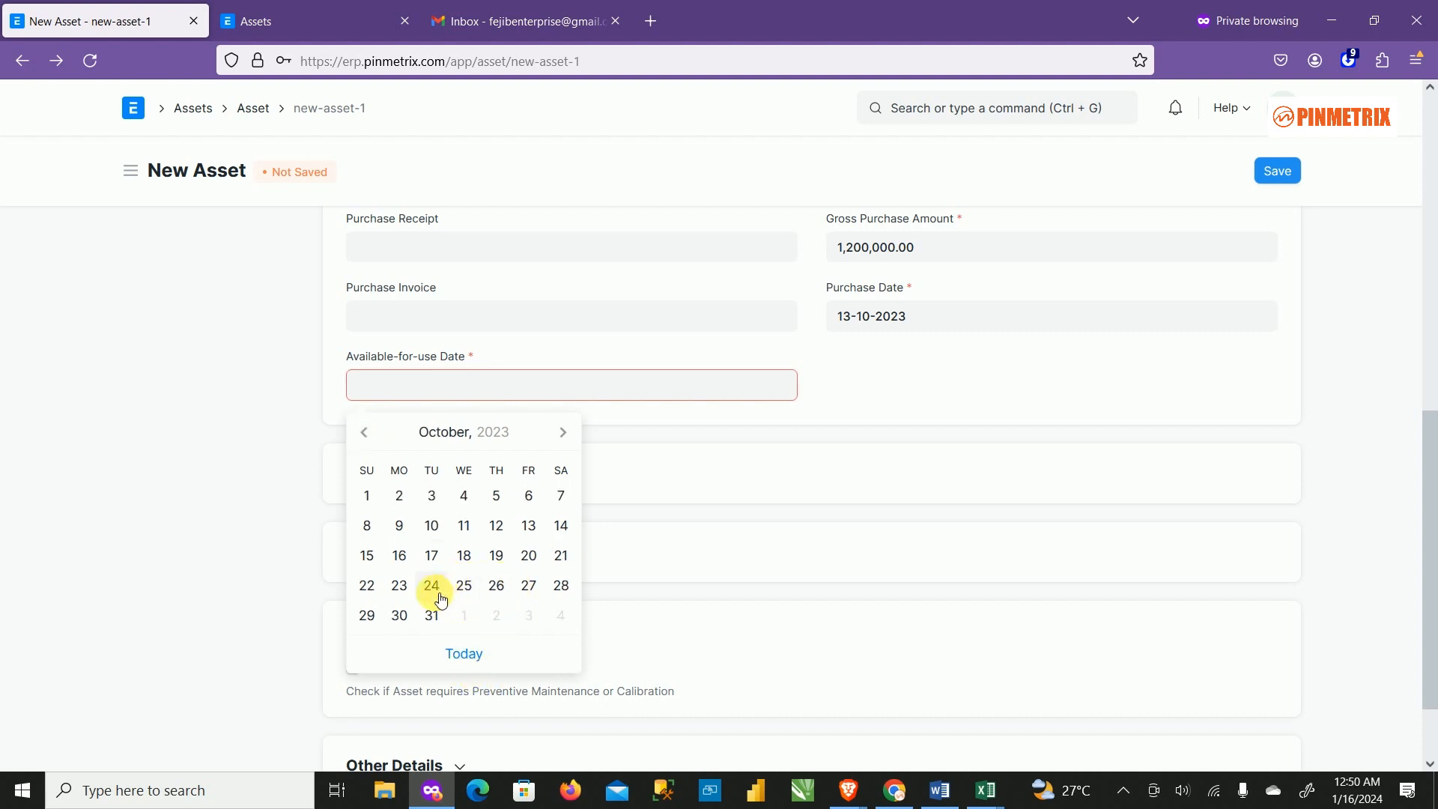
pyautogui.click(518, 590)
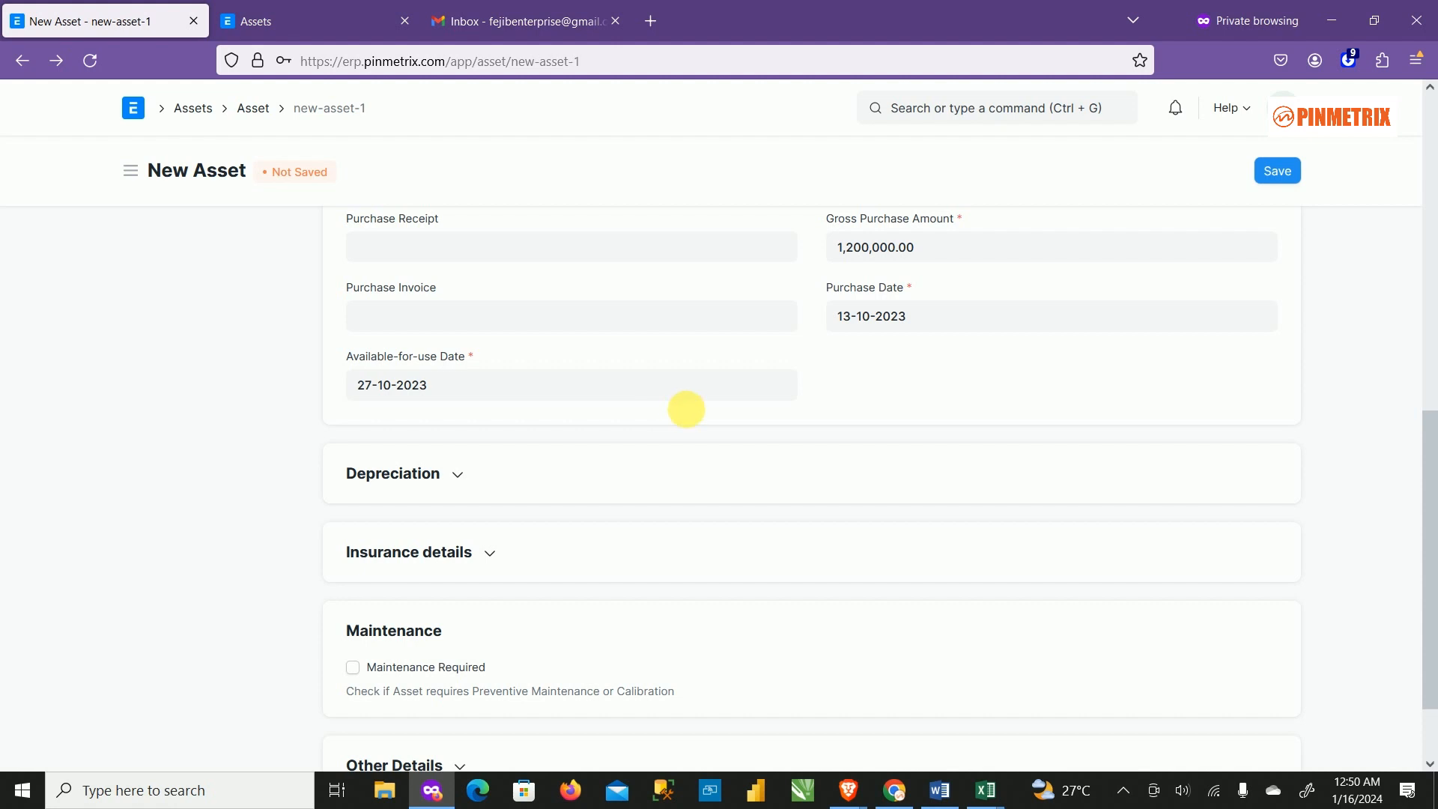
# Tick Calculate Depreciation to add a Straight Line finance book row over 56 periods.
pyautogui.scroll(-2, 787, 497)
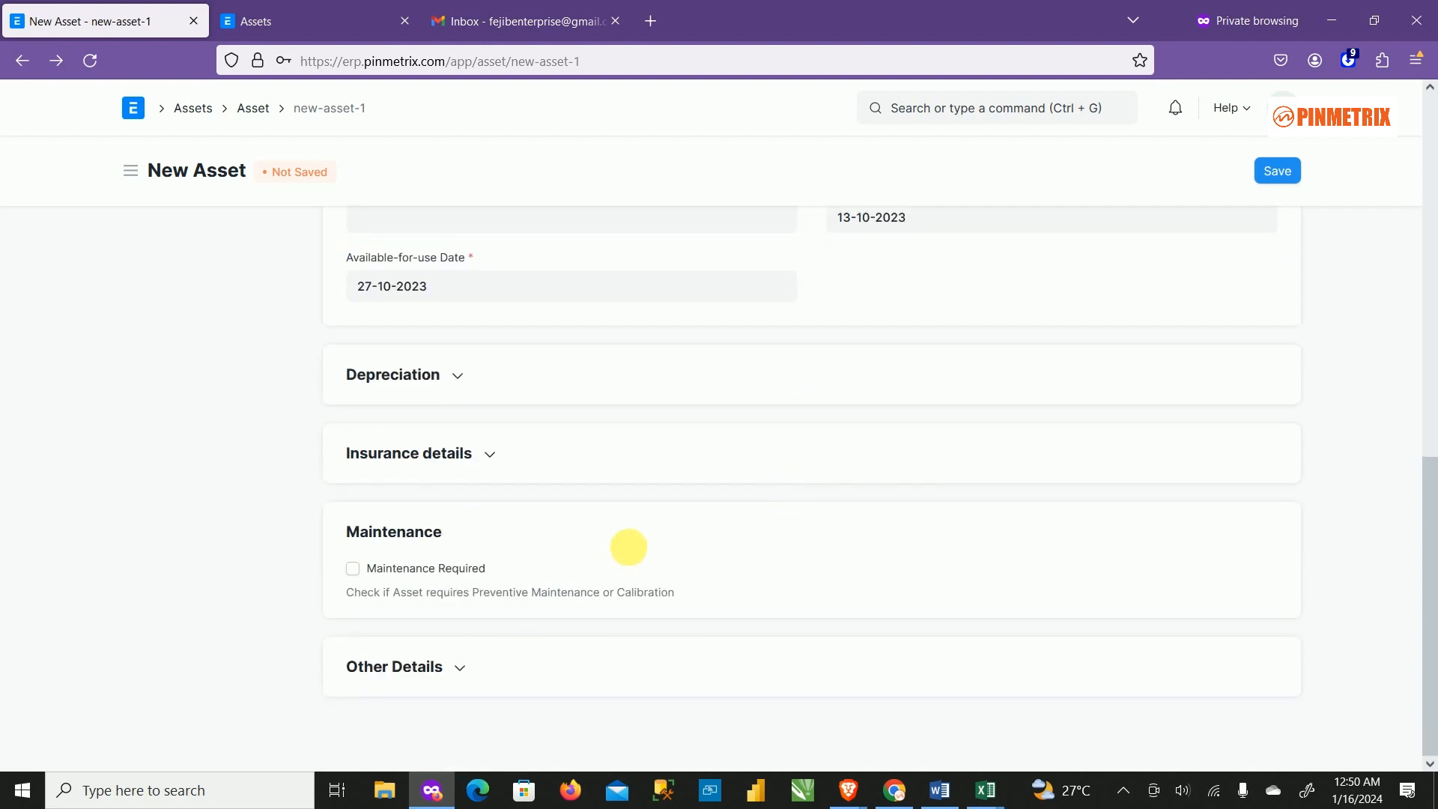
pyautogui.scroll(5, 599, 543)
pyautogui.scroll(-5, 748, 502)
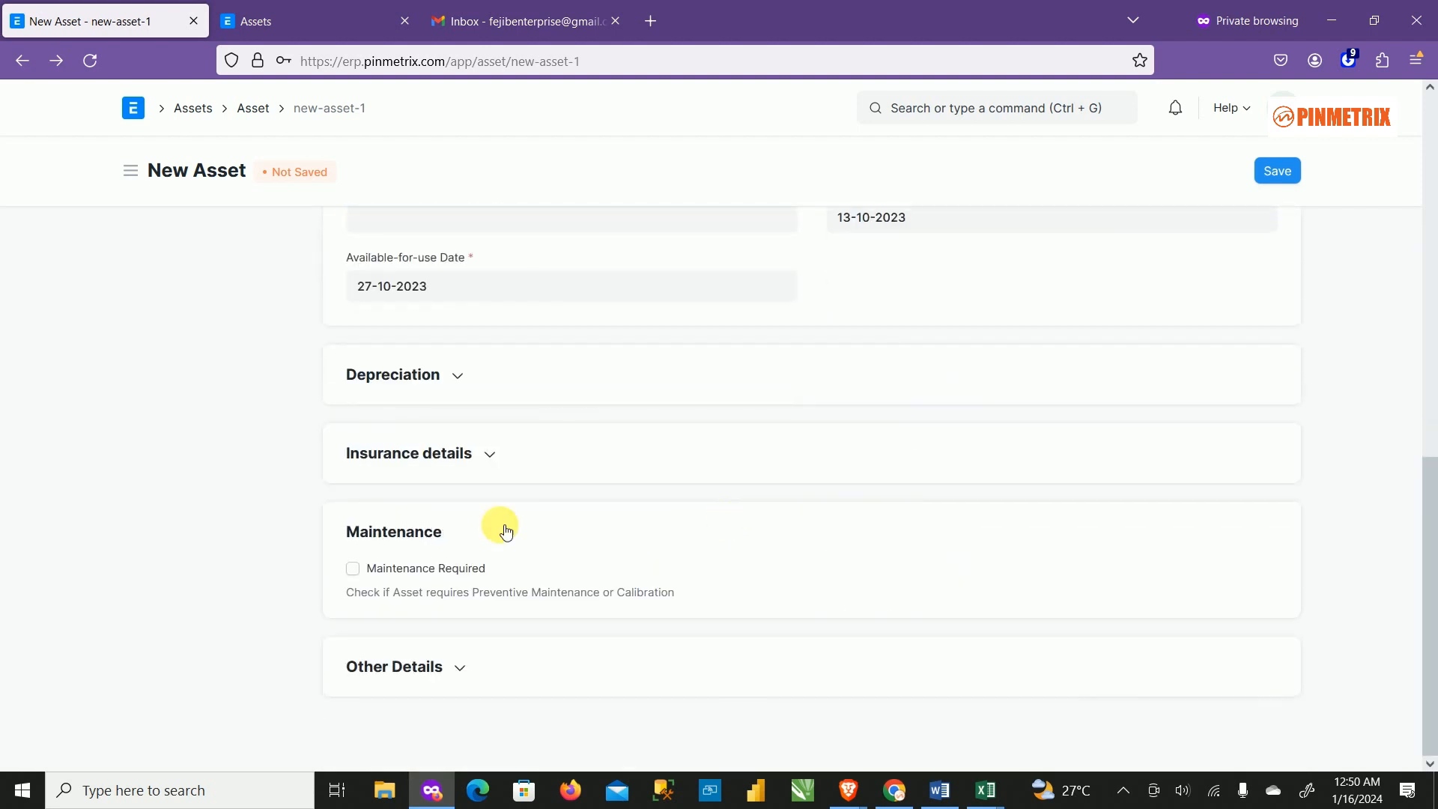
pyautogui.click(480, 384)
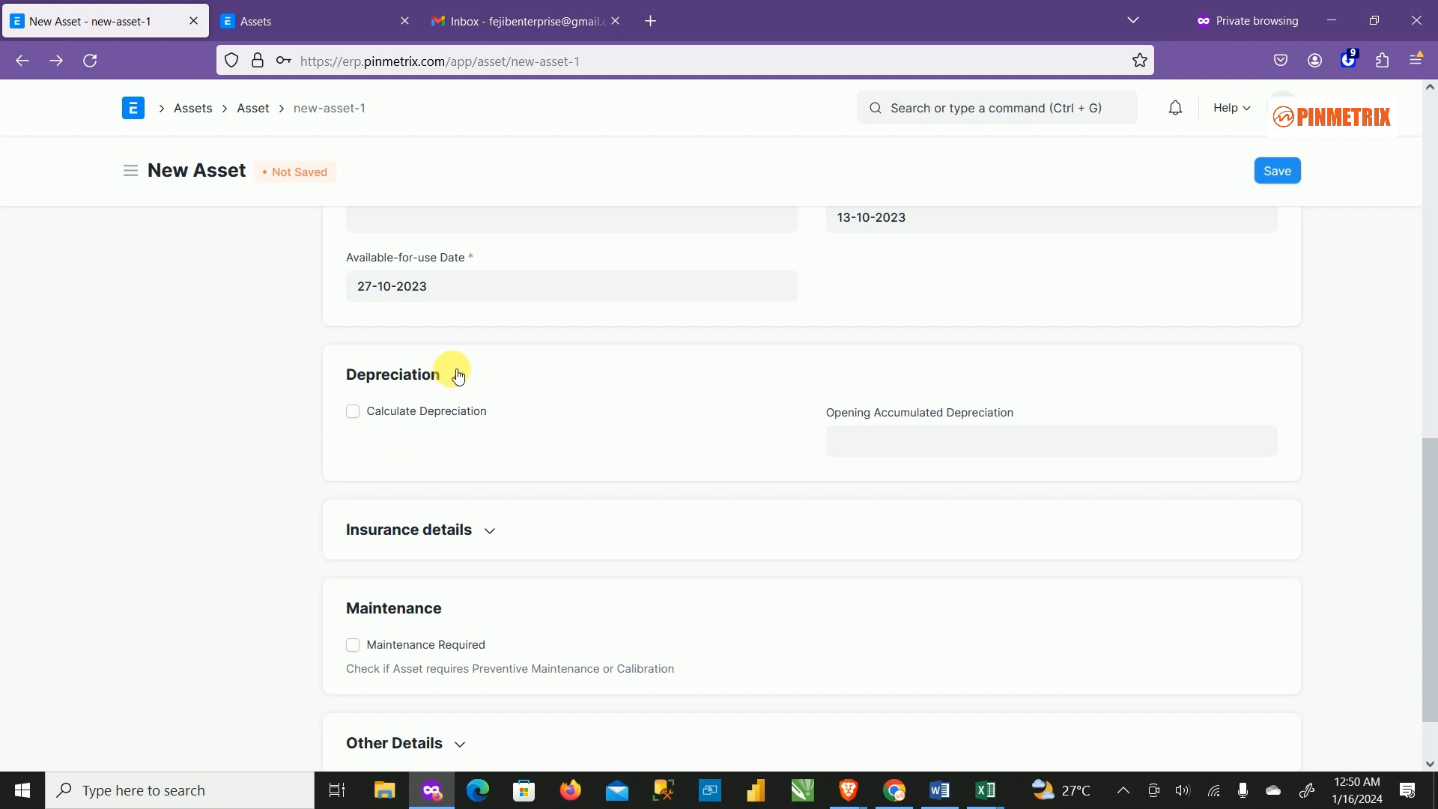
pyautogui.click(365, 419)
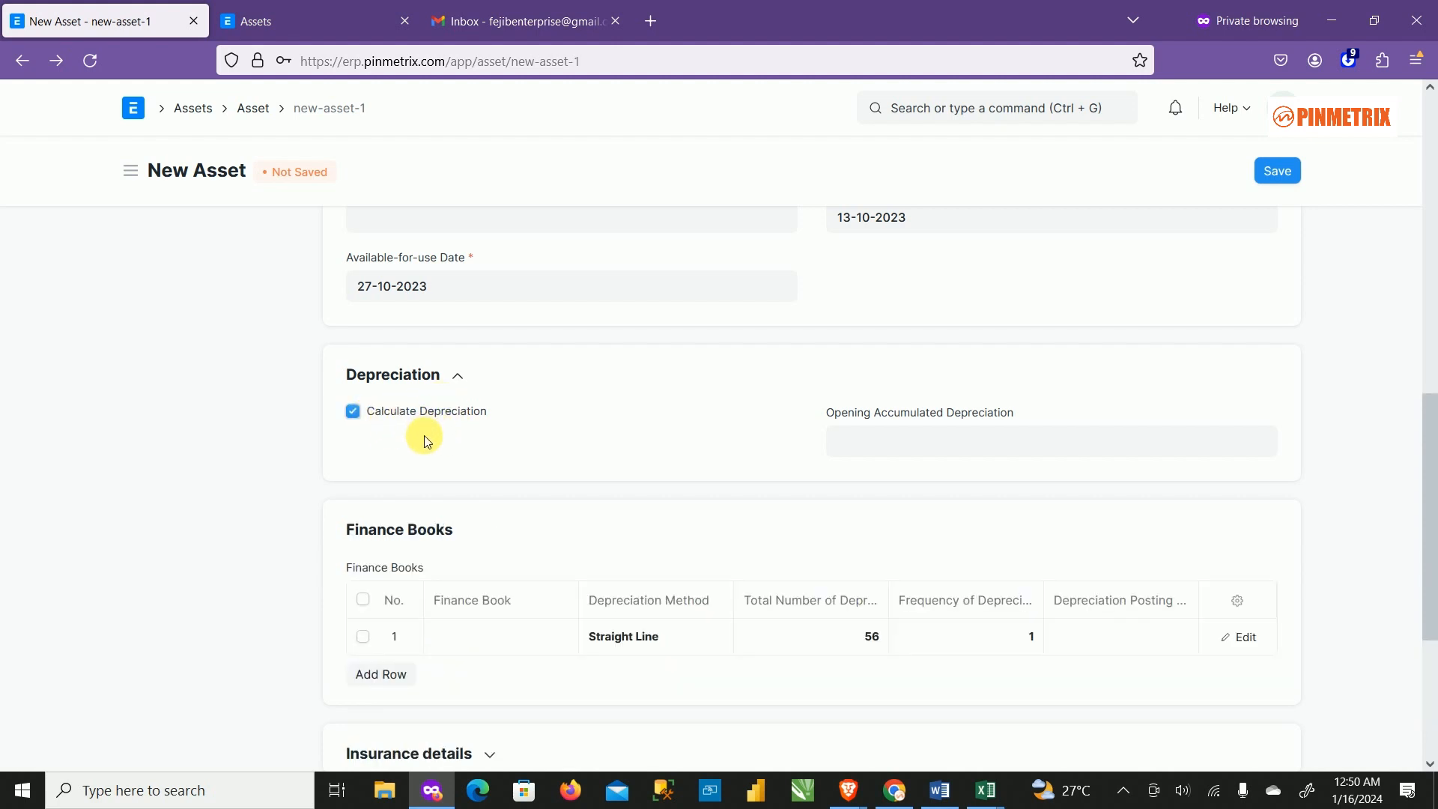
pyautogui.click(355, 413)
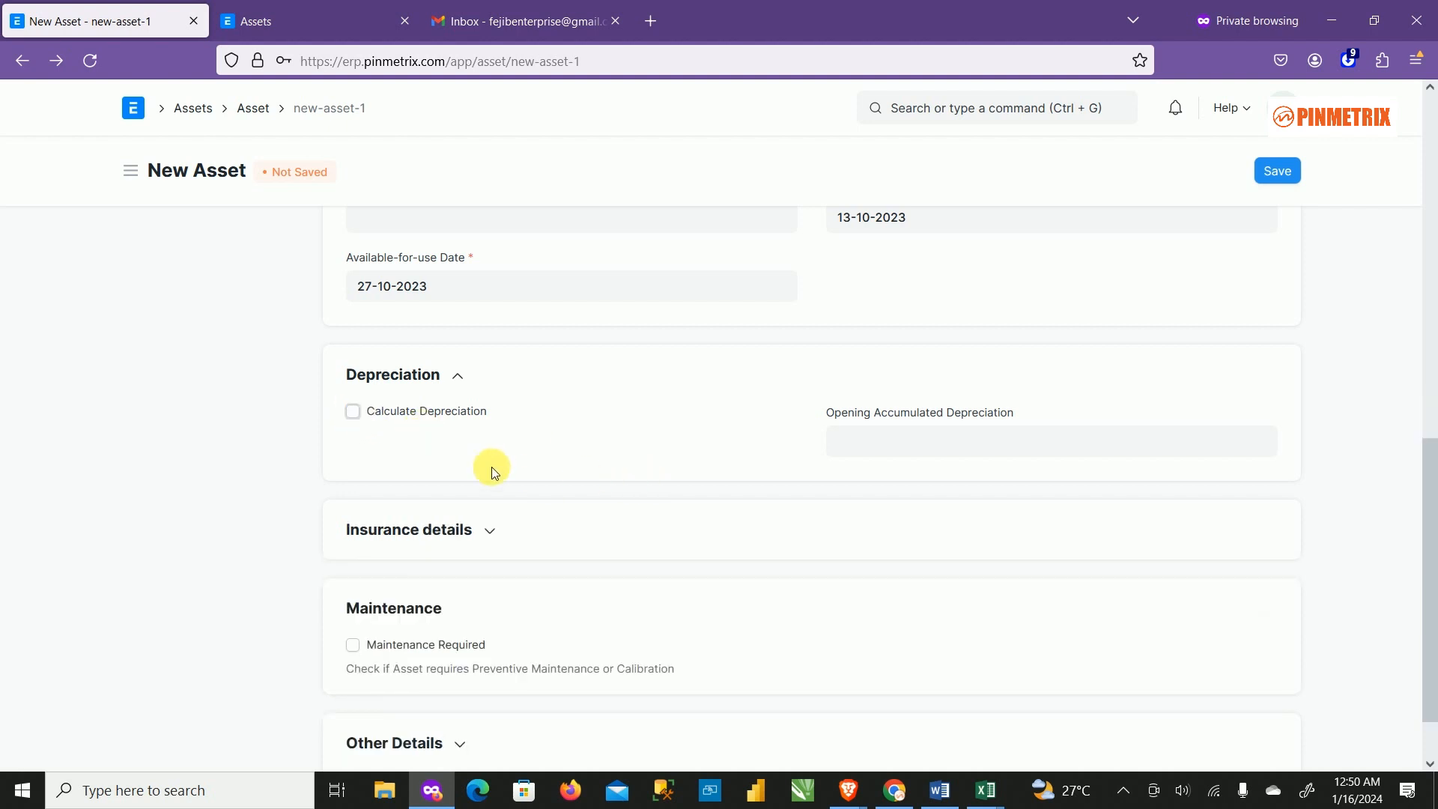
pyautogui.click(369, 414)
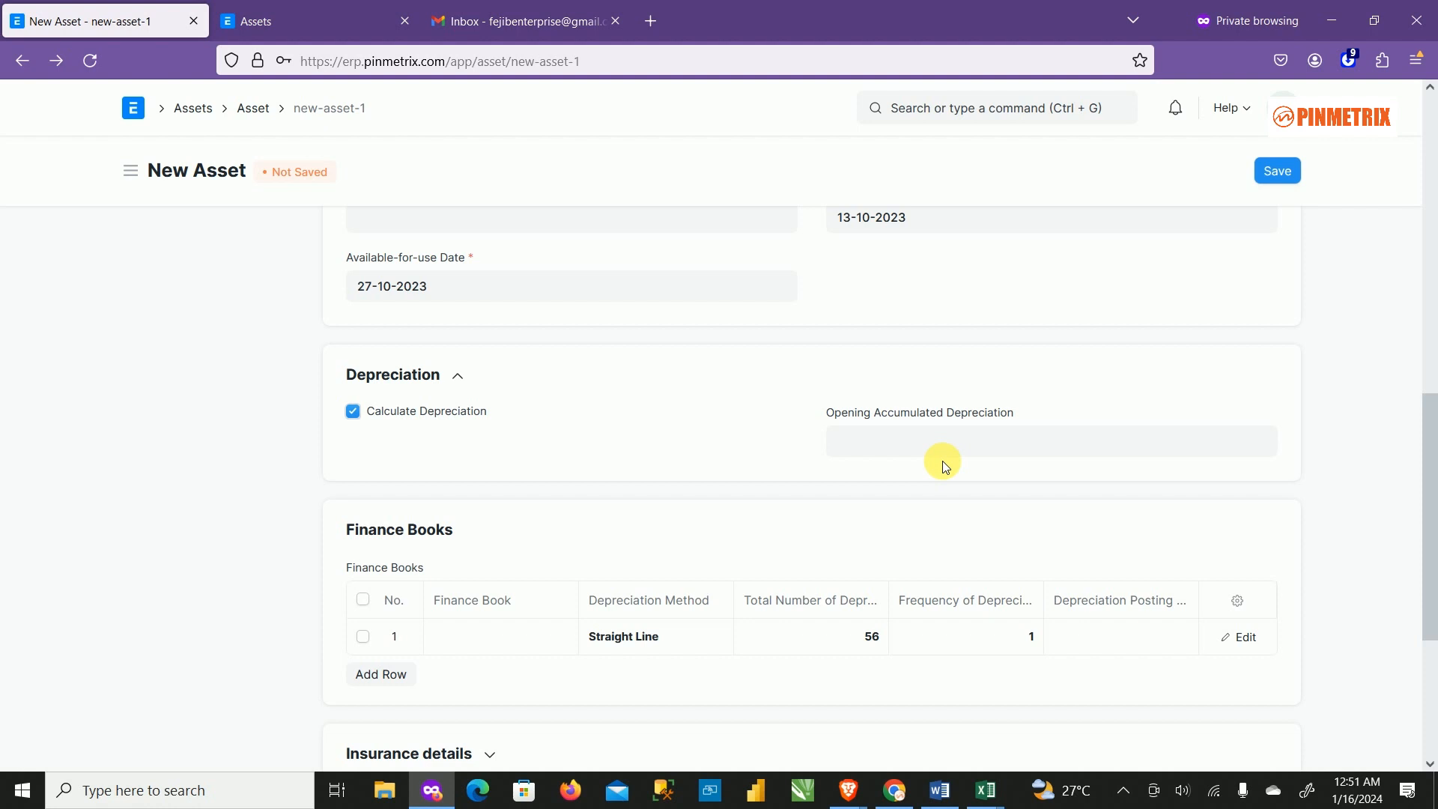
pyautogui.click(951, 451)
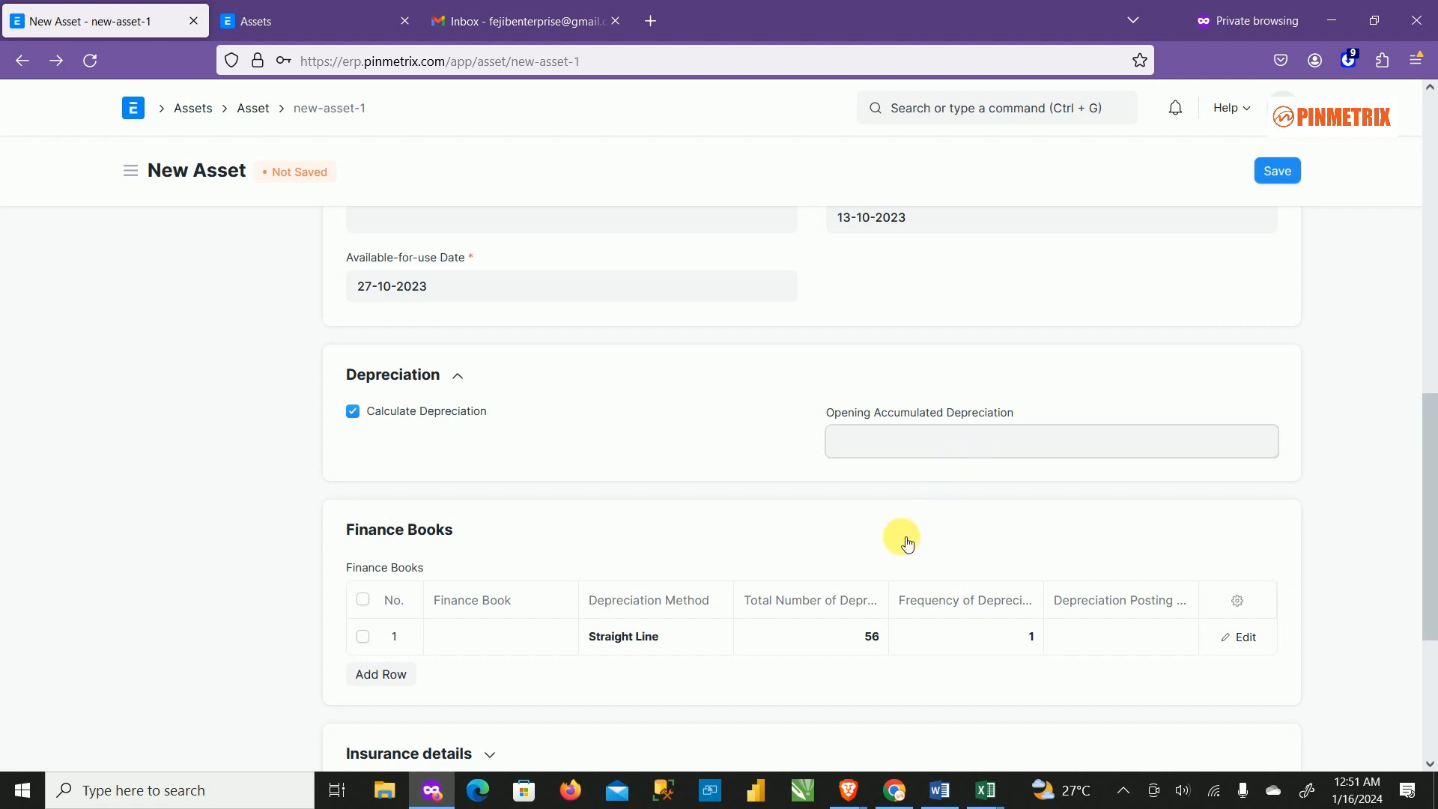
# Scroll the New Asset form down to the Finance Books table and its Straight Line row.
pyautogui.scroll(7, 841, 452)
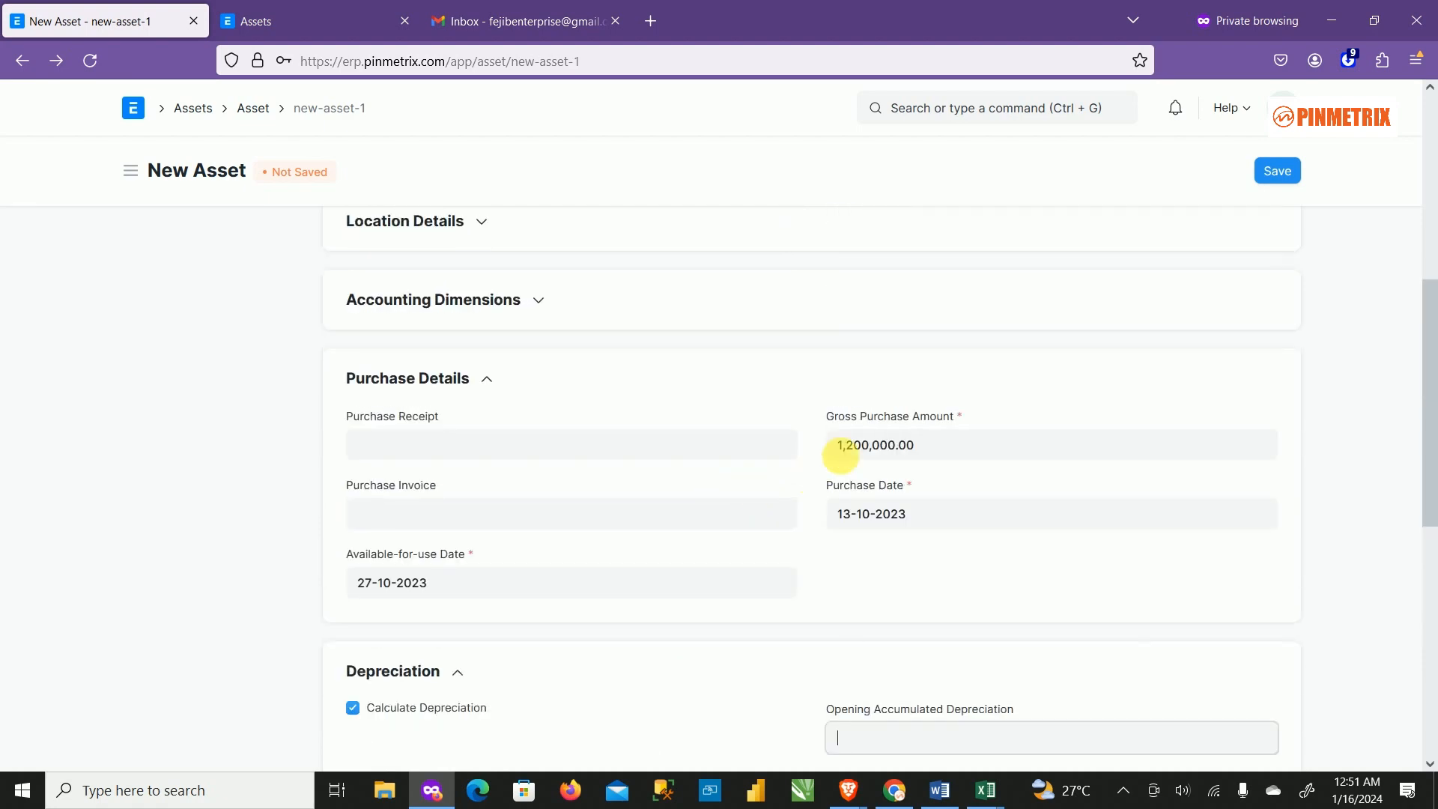
pyautogui.scroll(-6, 854, 478)
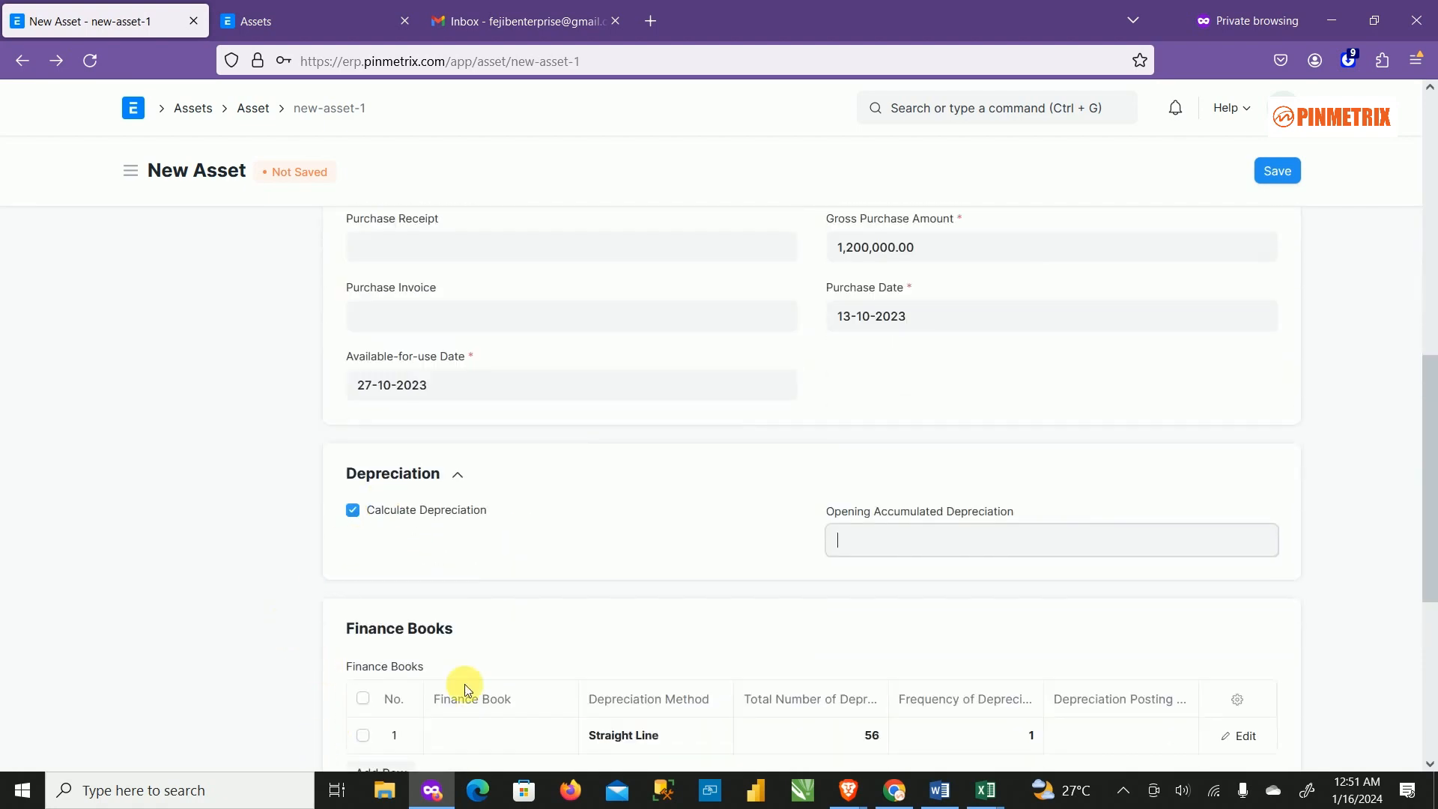
pyautogui.scroll(10, 1034, 427)
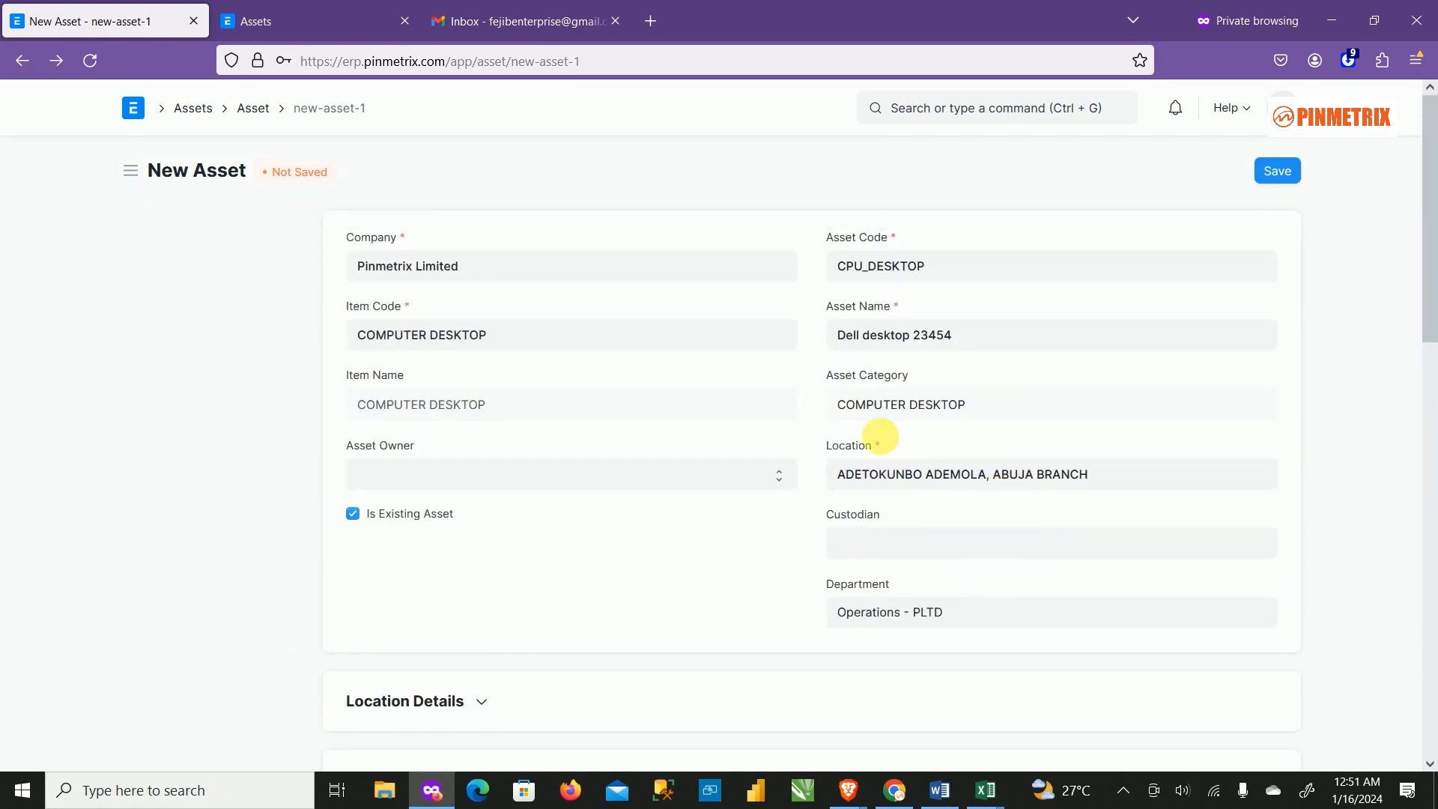
pyautogui.scroll(-10, 988, 420)
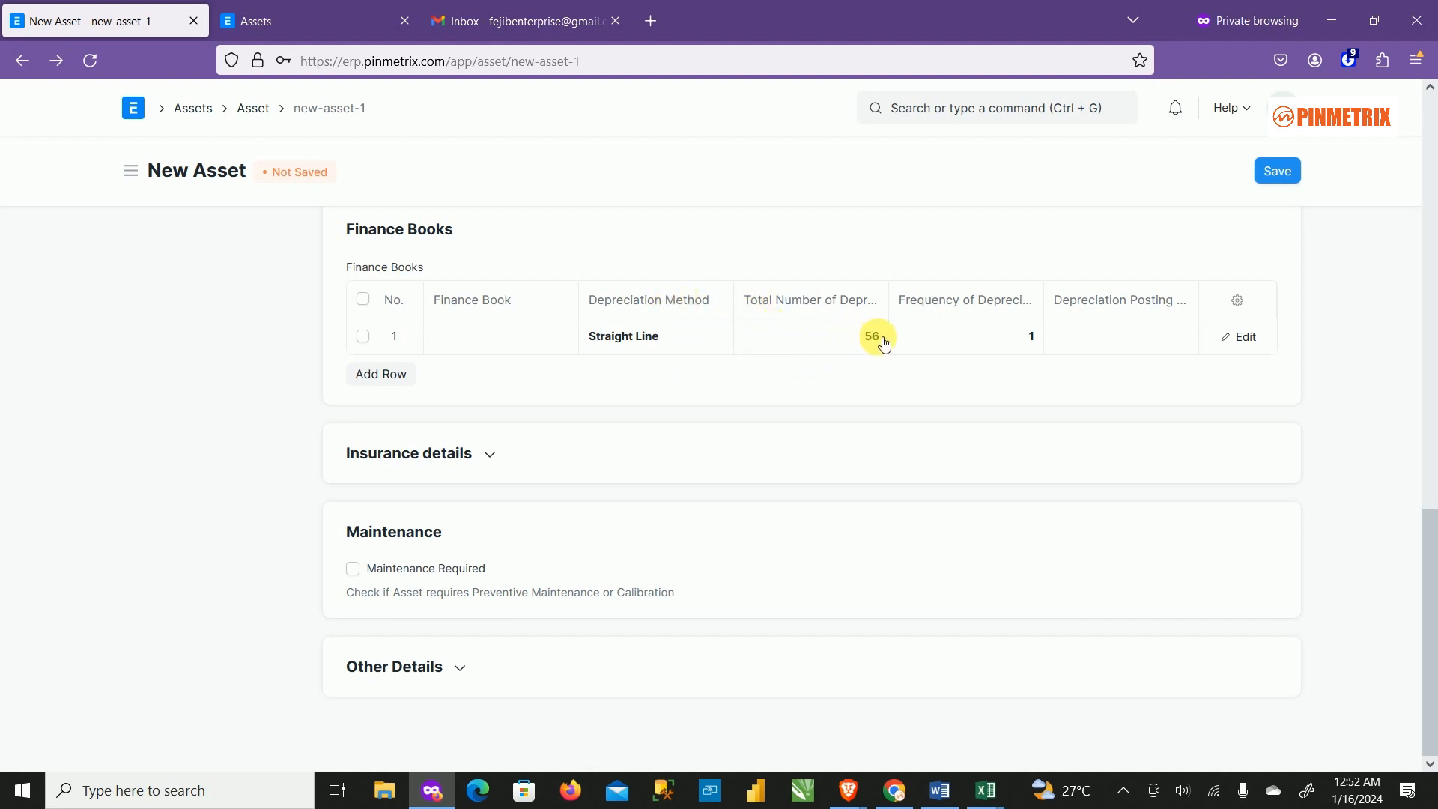
# Keep Finance Books row 1 at Straight Line with 56 depreciations, re-entering frequency 1.
pyautogui.click(845, 349)
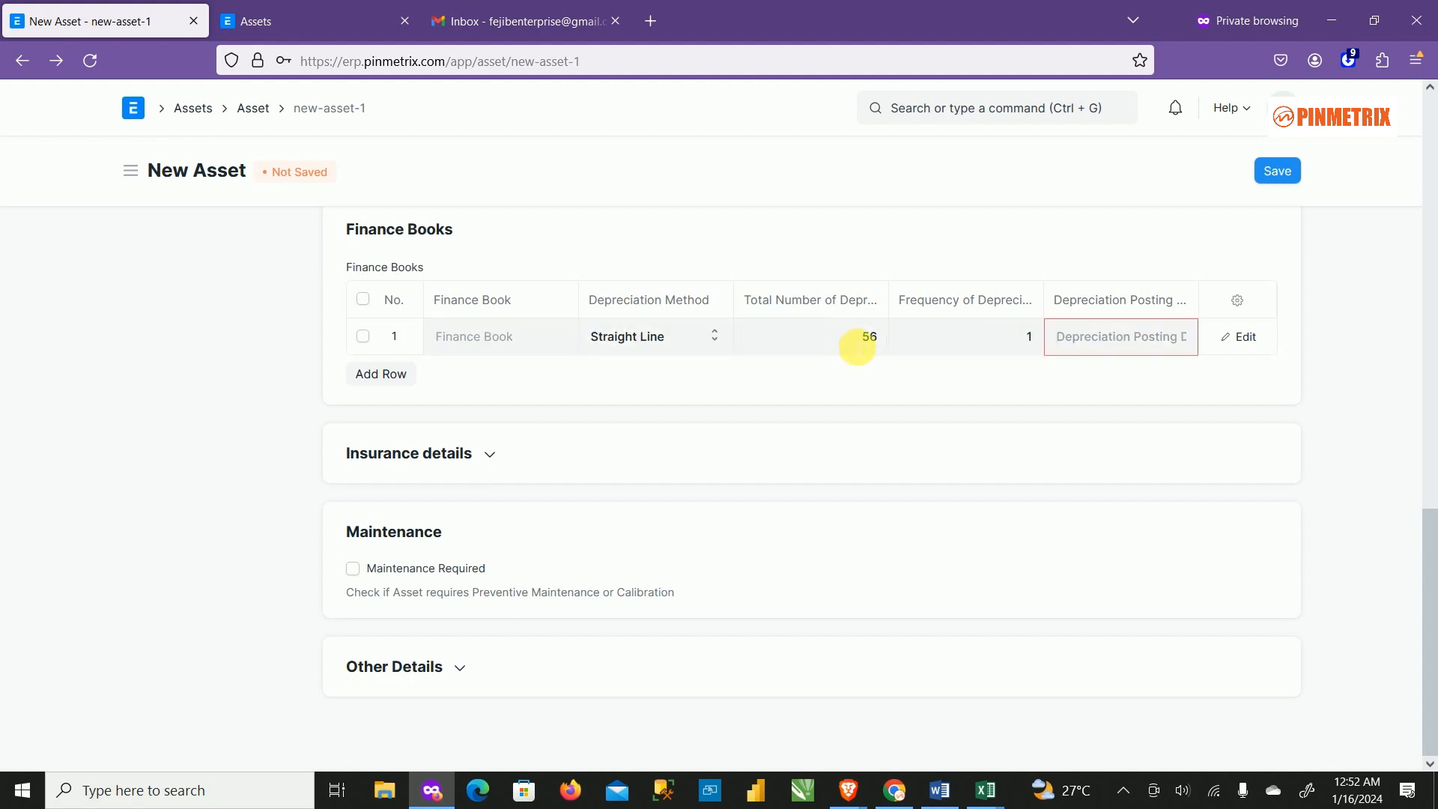
pyautogui.click(858, 342)
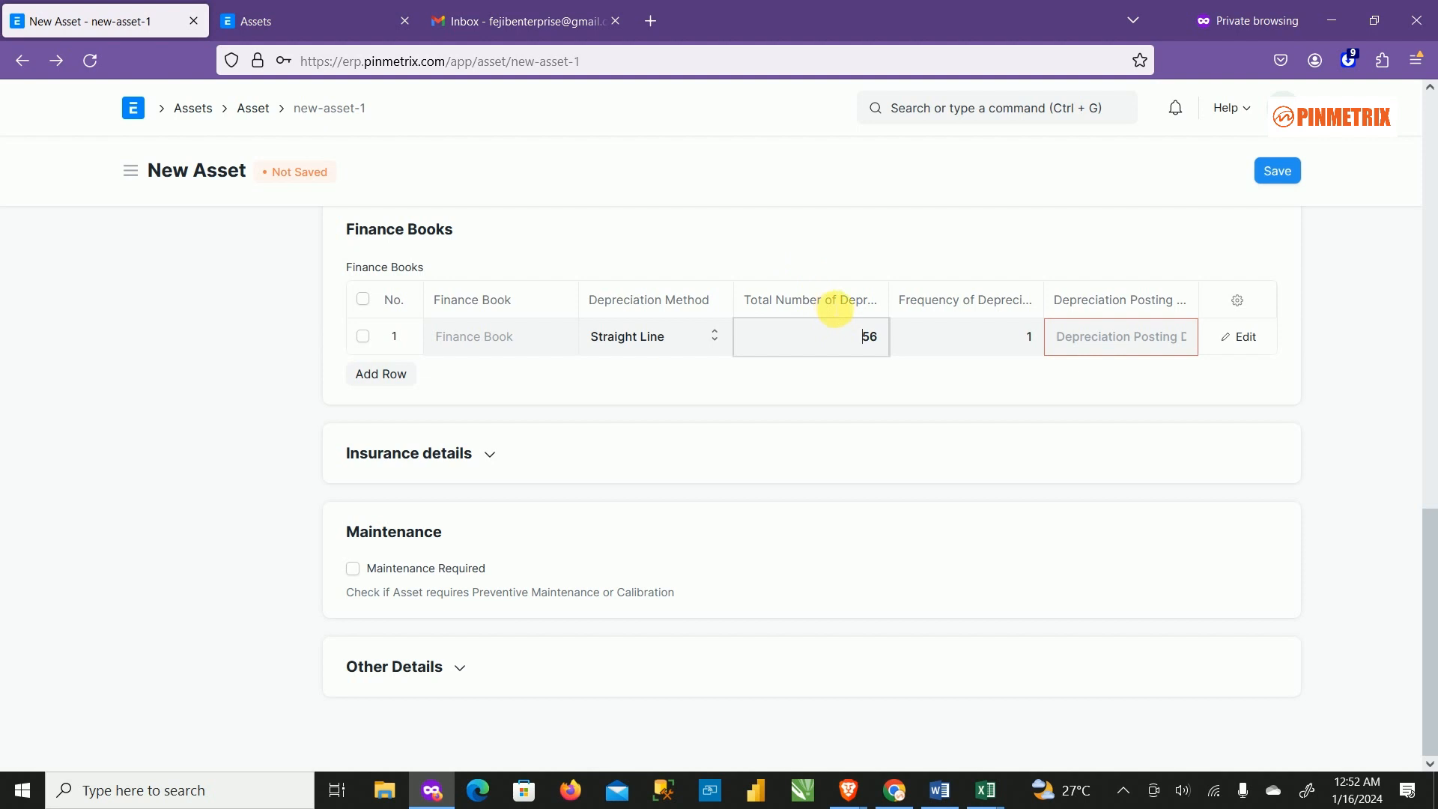
pyautogui.click(666, 333)
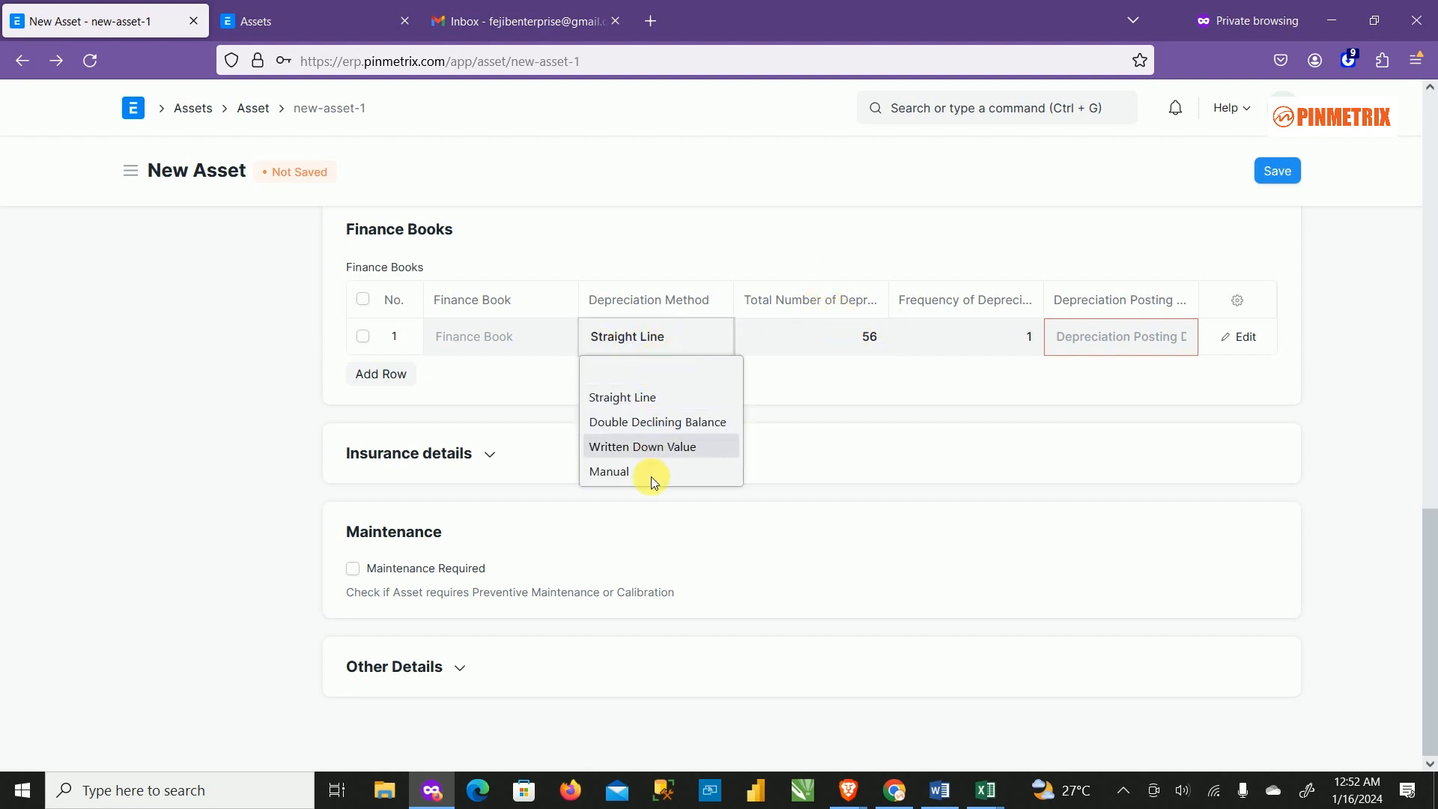
pyautogui.click(656, 397)
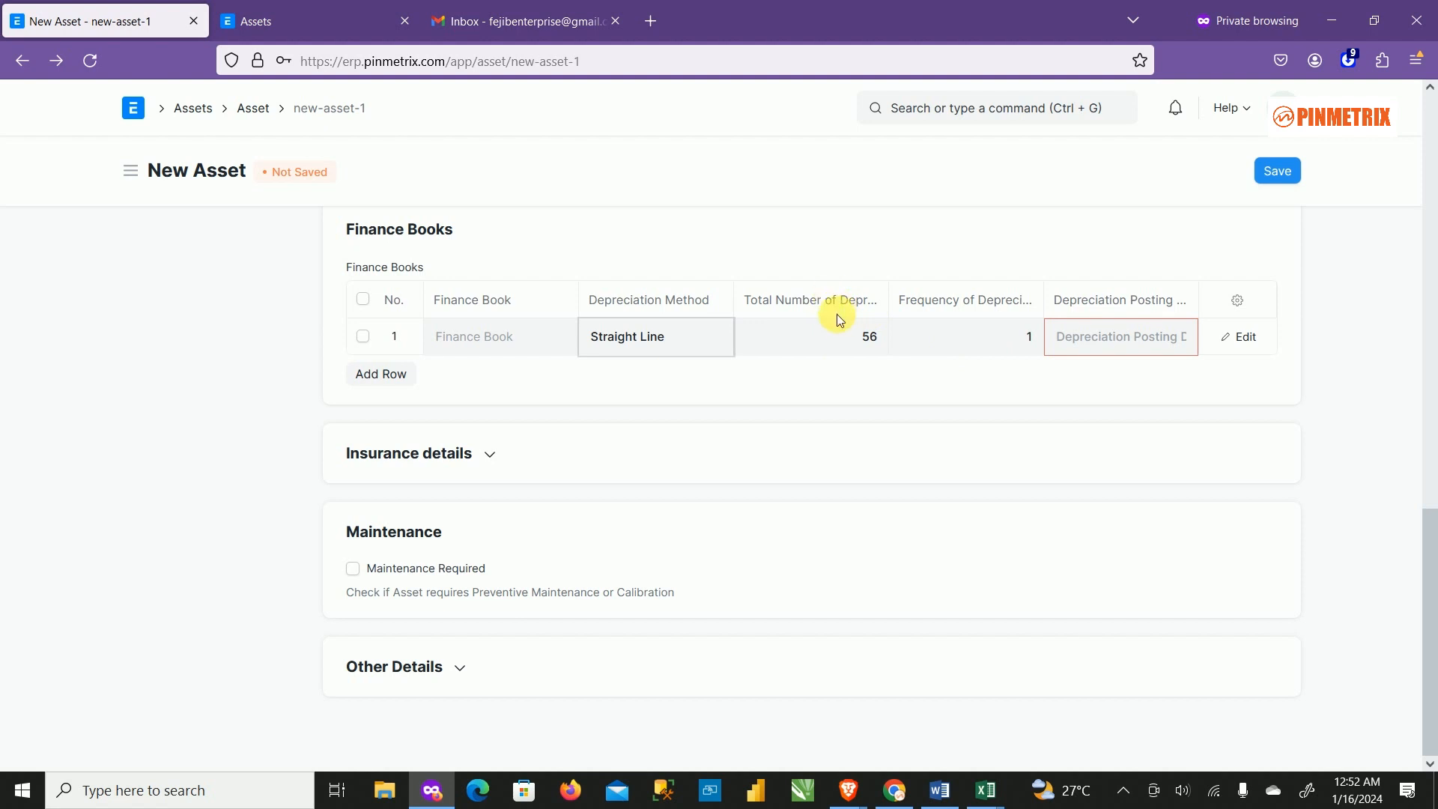
pyautogui.click(1002, 344)
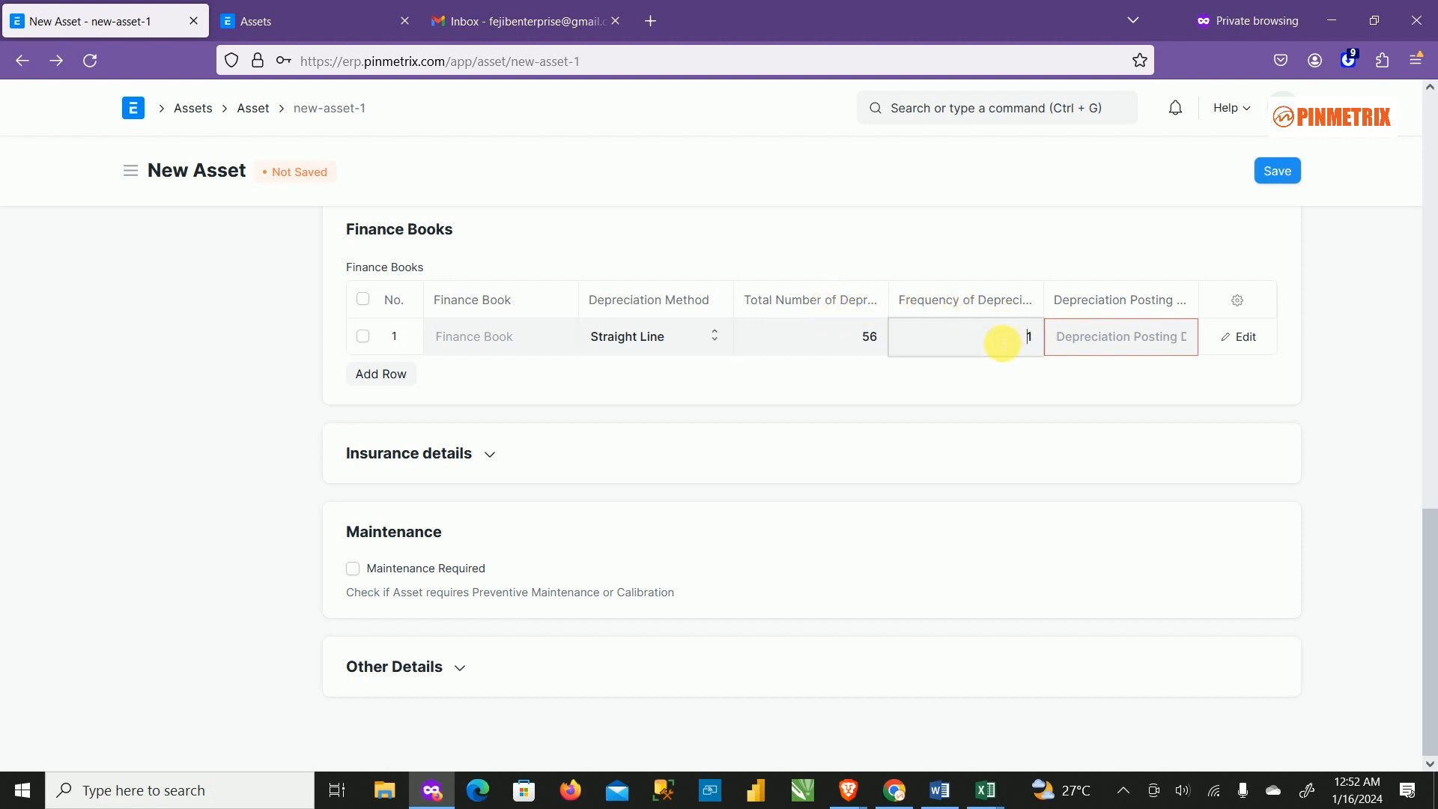
pyautogui.write('1')
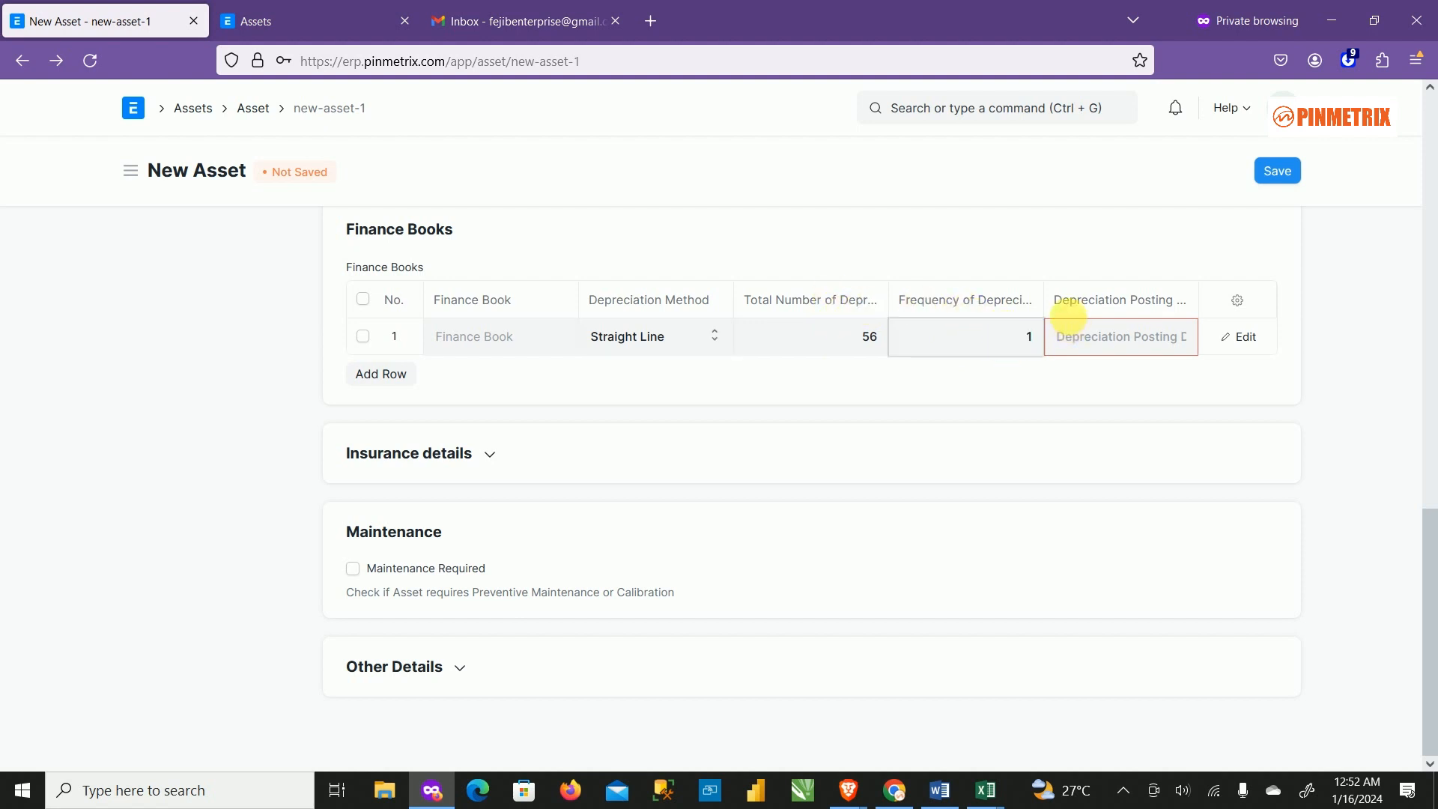
pyautogui.click(1129, 345)
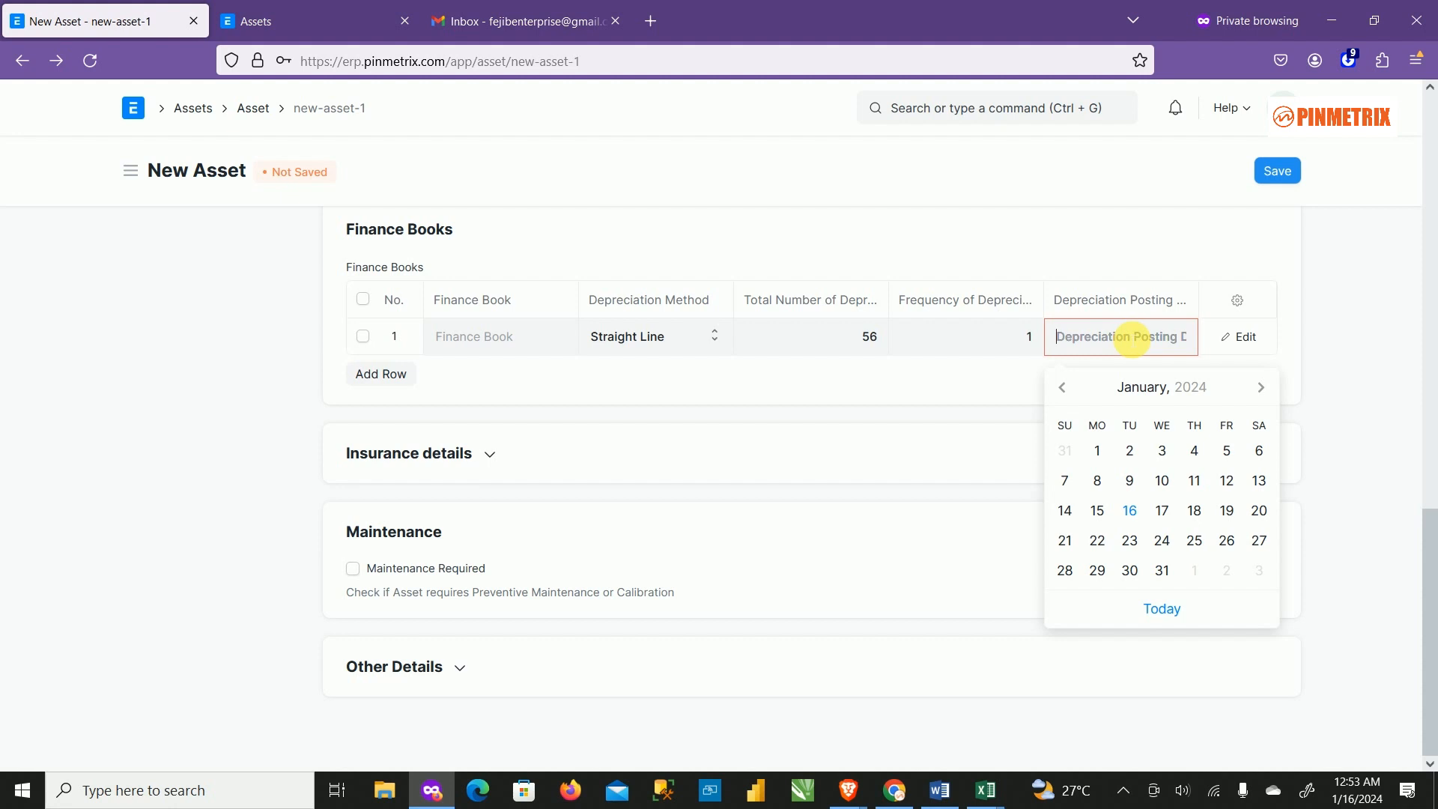
# Pick 25 November 2023 in the calendar as the row's Depreciation Posting Date.
pyautogui.click(1063, 388)
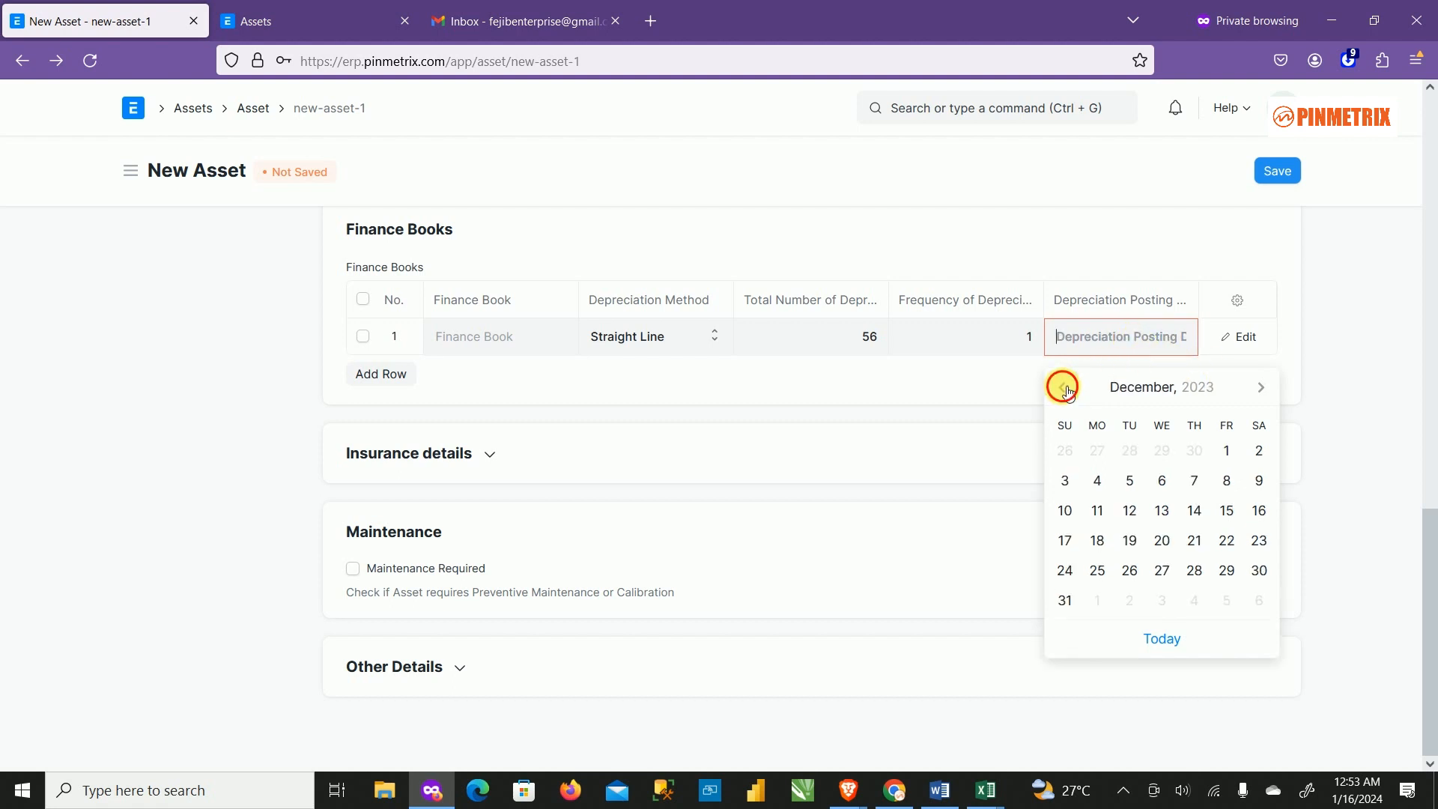
pyautogui.click(1063, 388)
pyautogui.click(1066, 389)
pyautogui.click(1066, 389)
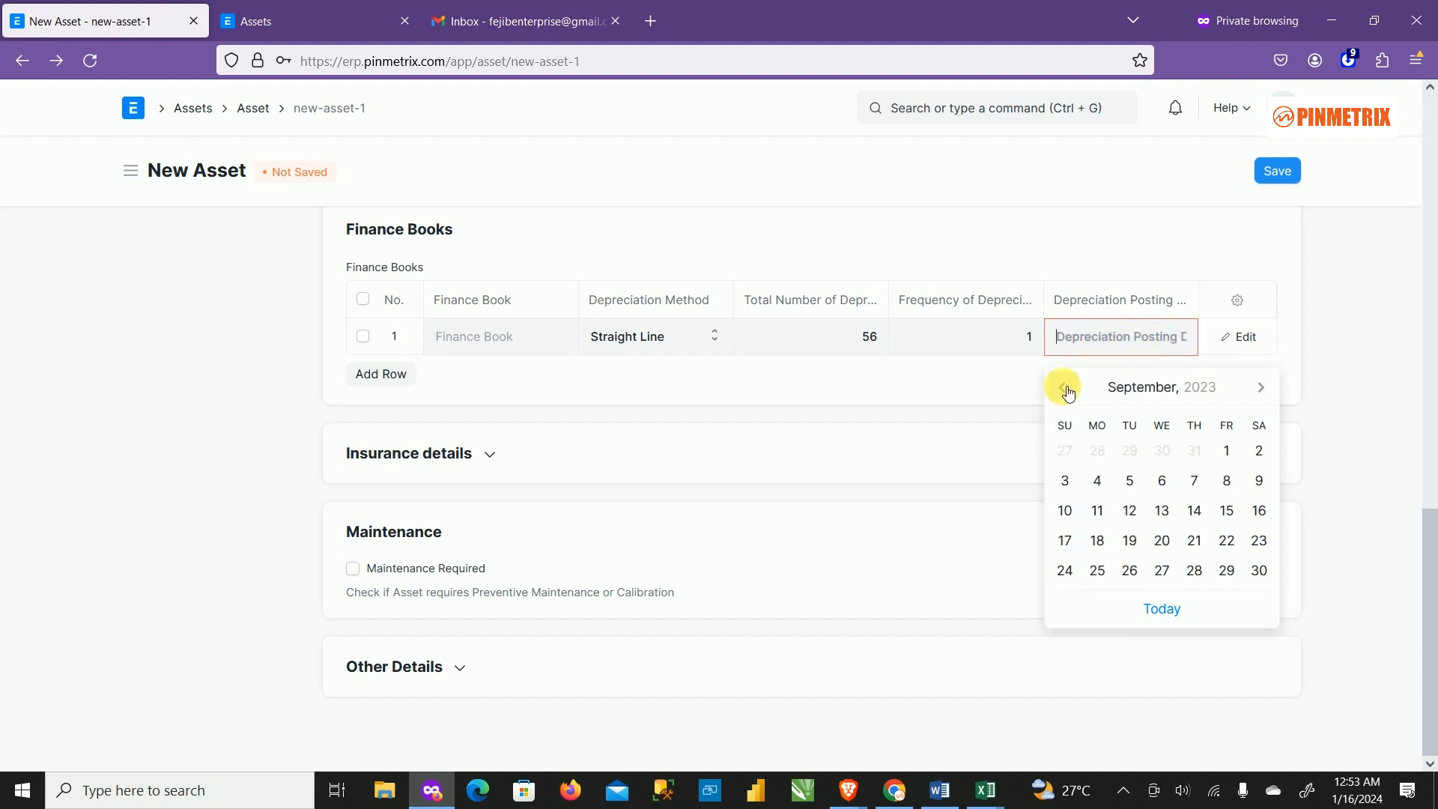
pyautogui.click(1066, 389)
pyautogui.click(1064, 387)
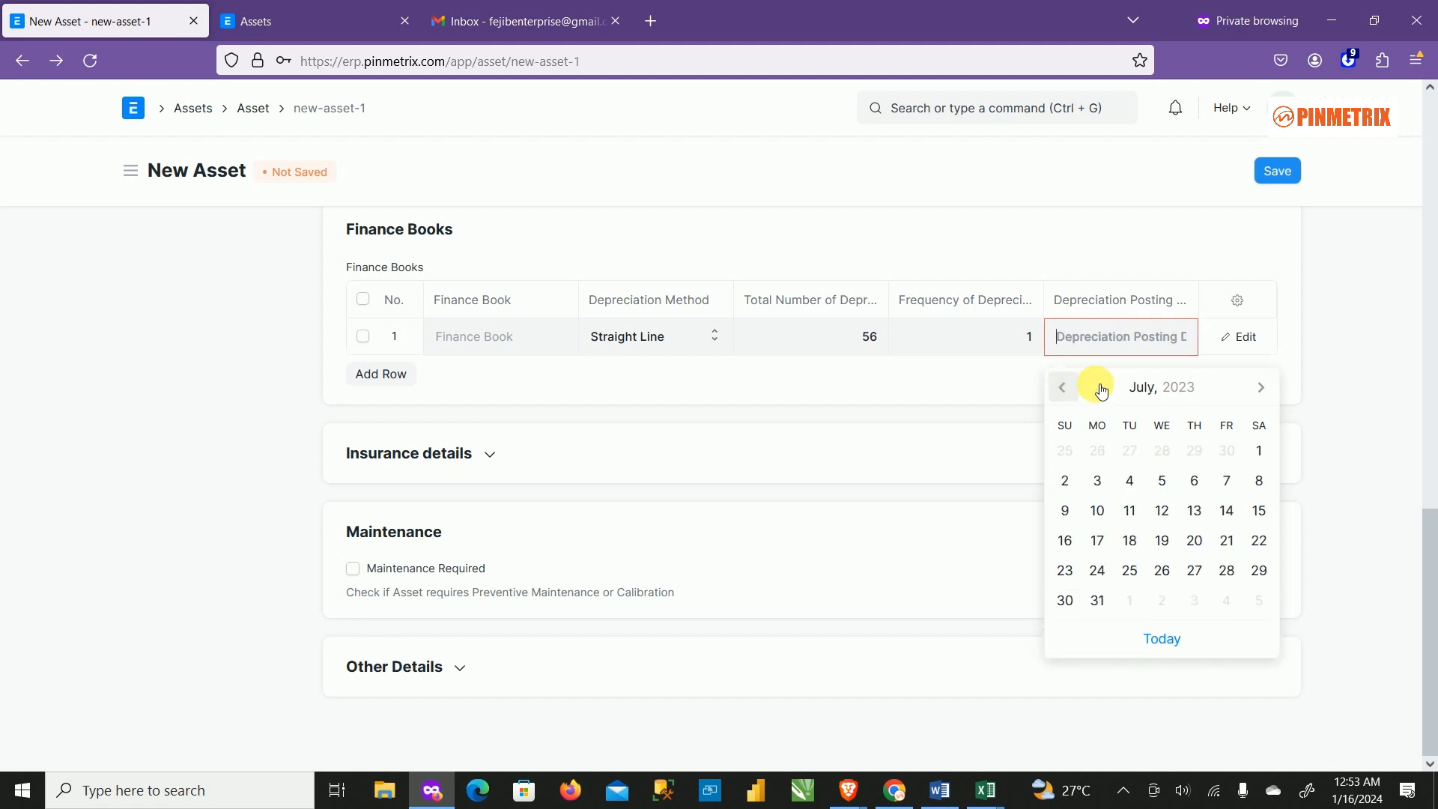
pyautogui.click(1259, 391)
pyautogui.click(1259, 390)
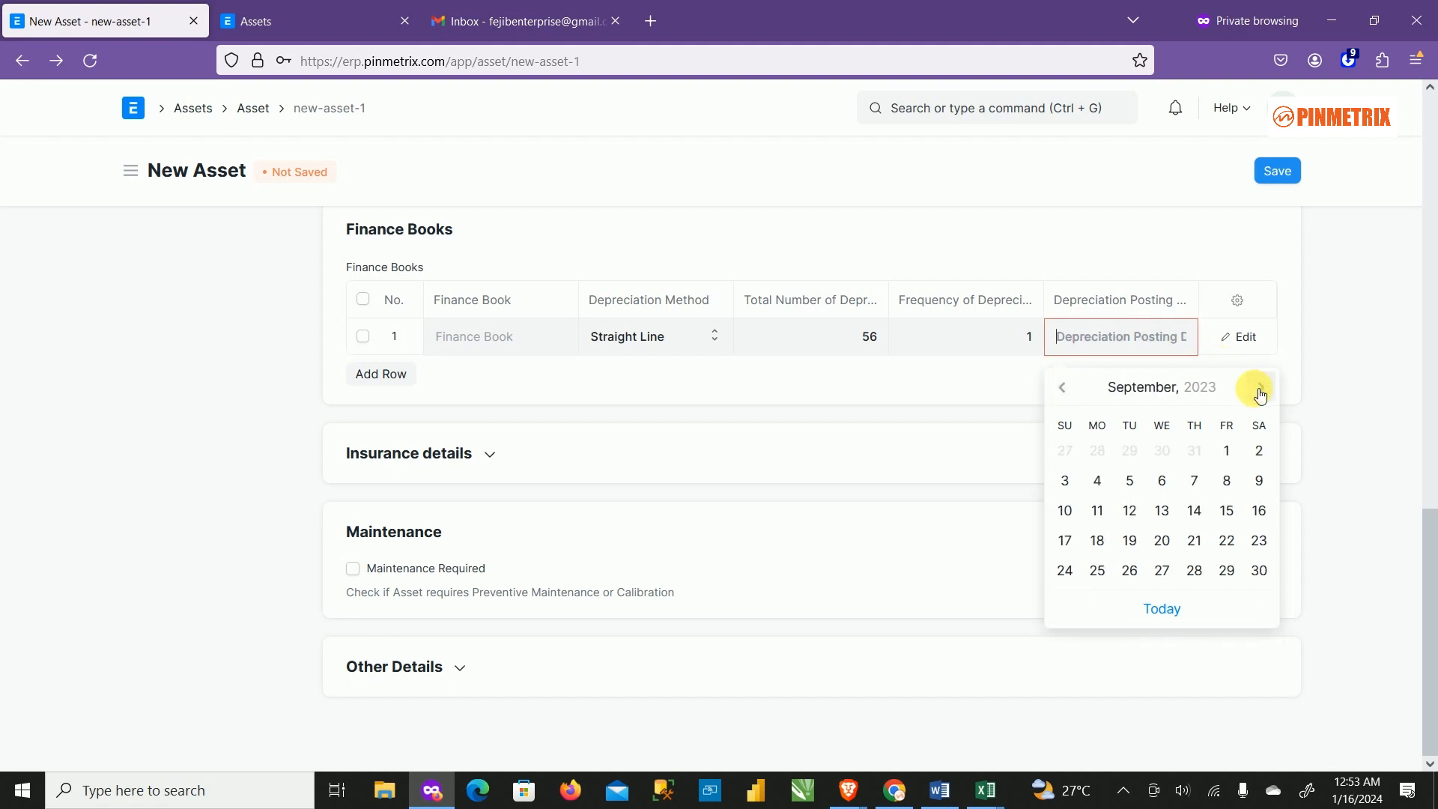
pyautogui.click(1259, 391)
pyautogui.click(1259, 391)
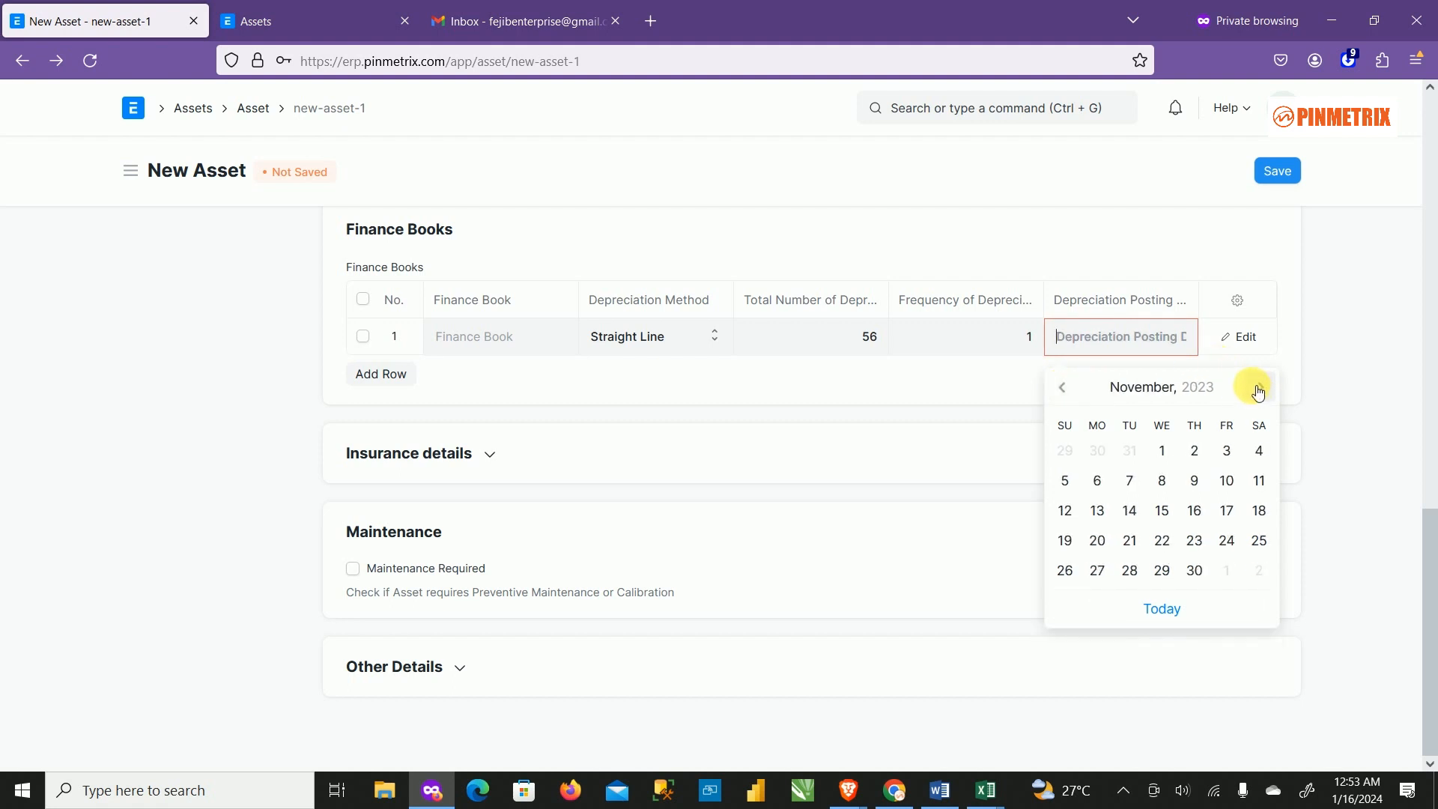
pyautogui.click(1259, 390)
pyautogui.click(1259, 388)
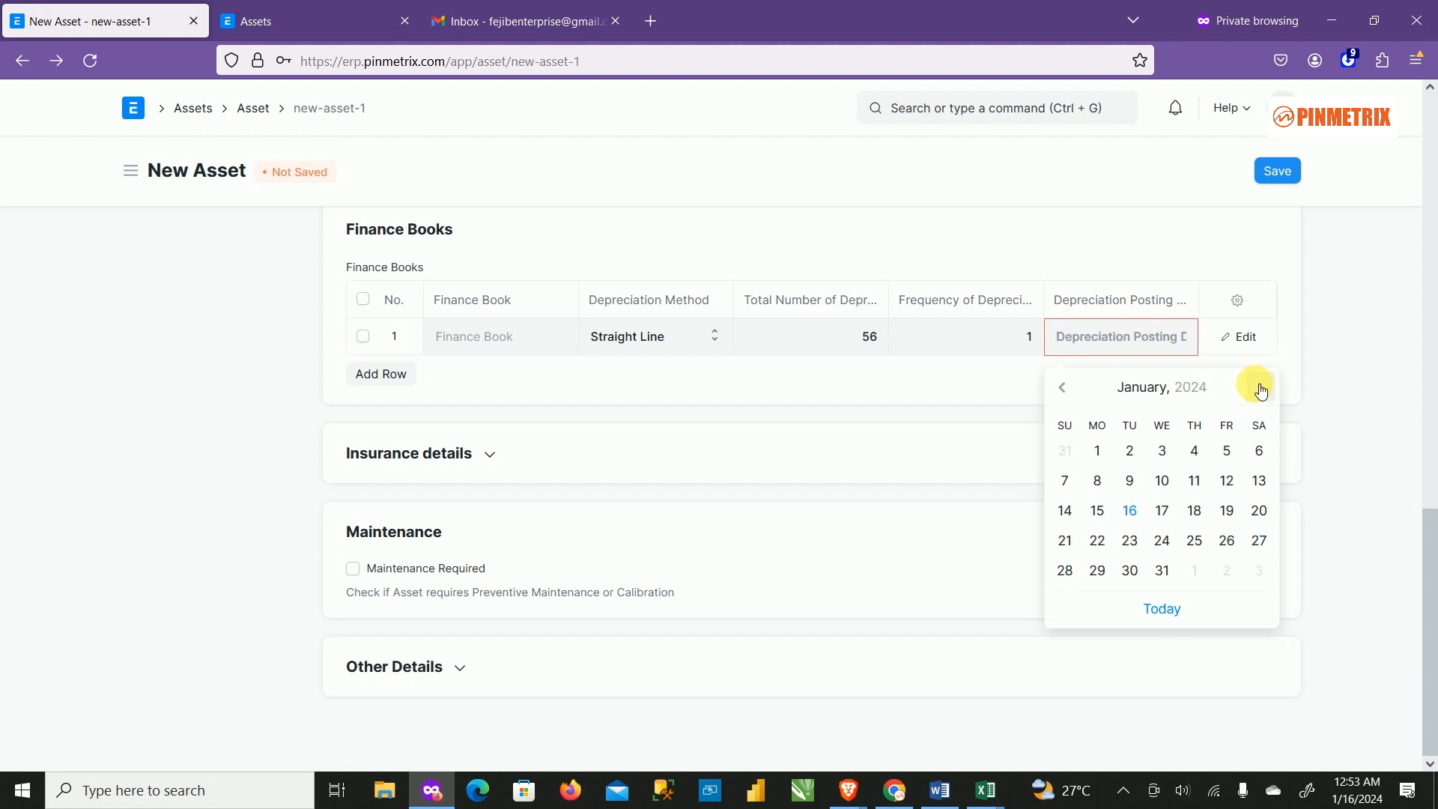
pyautogui.click(1260, 390)
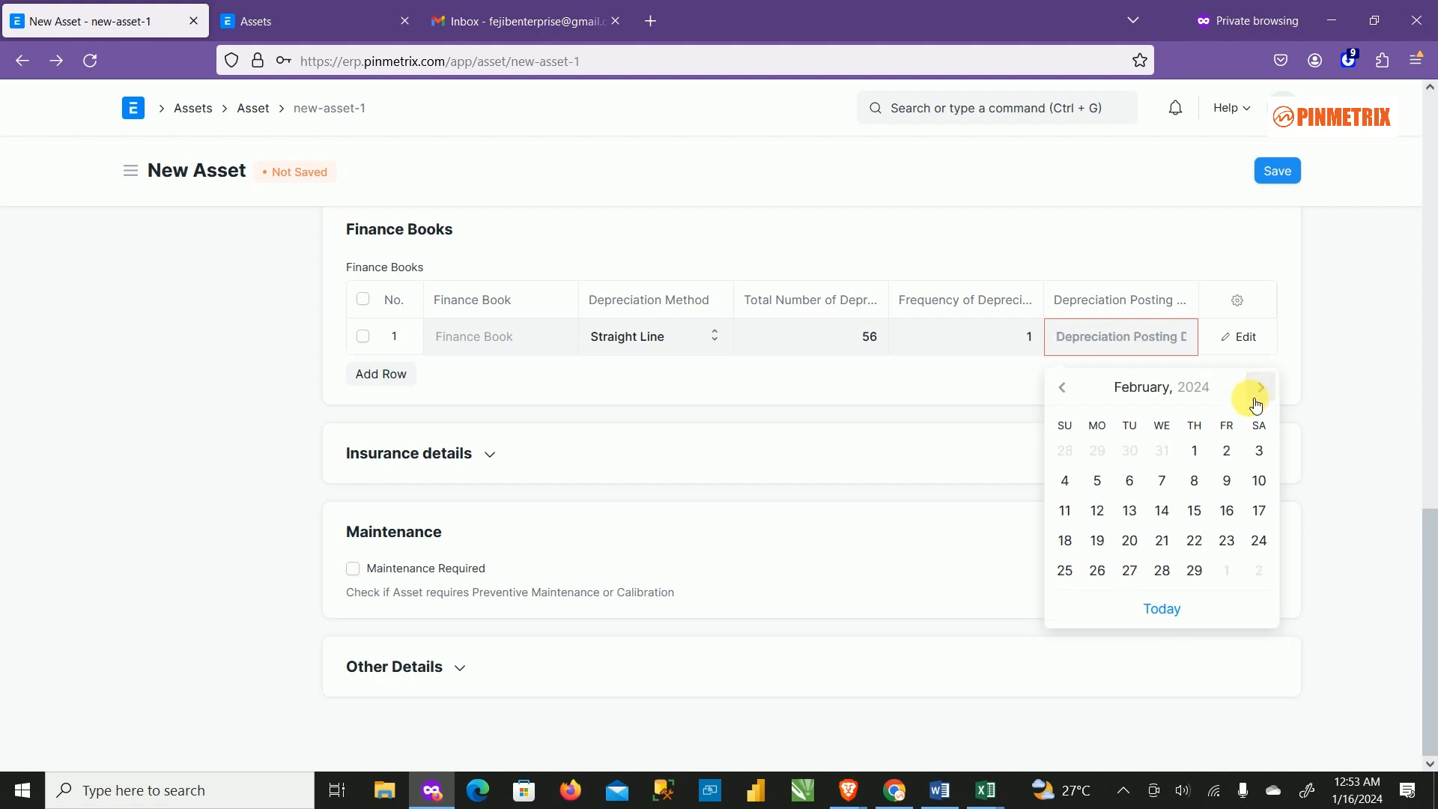
pyautogui.click(1063, 392)
pyautogui.click(1067, 397)
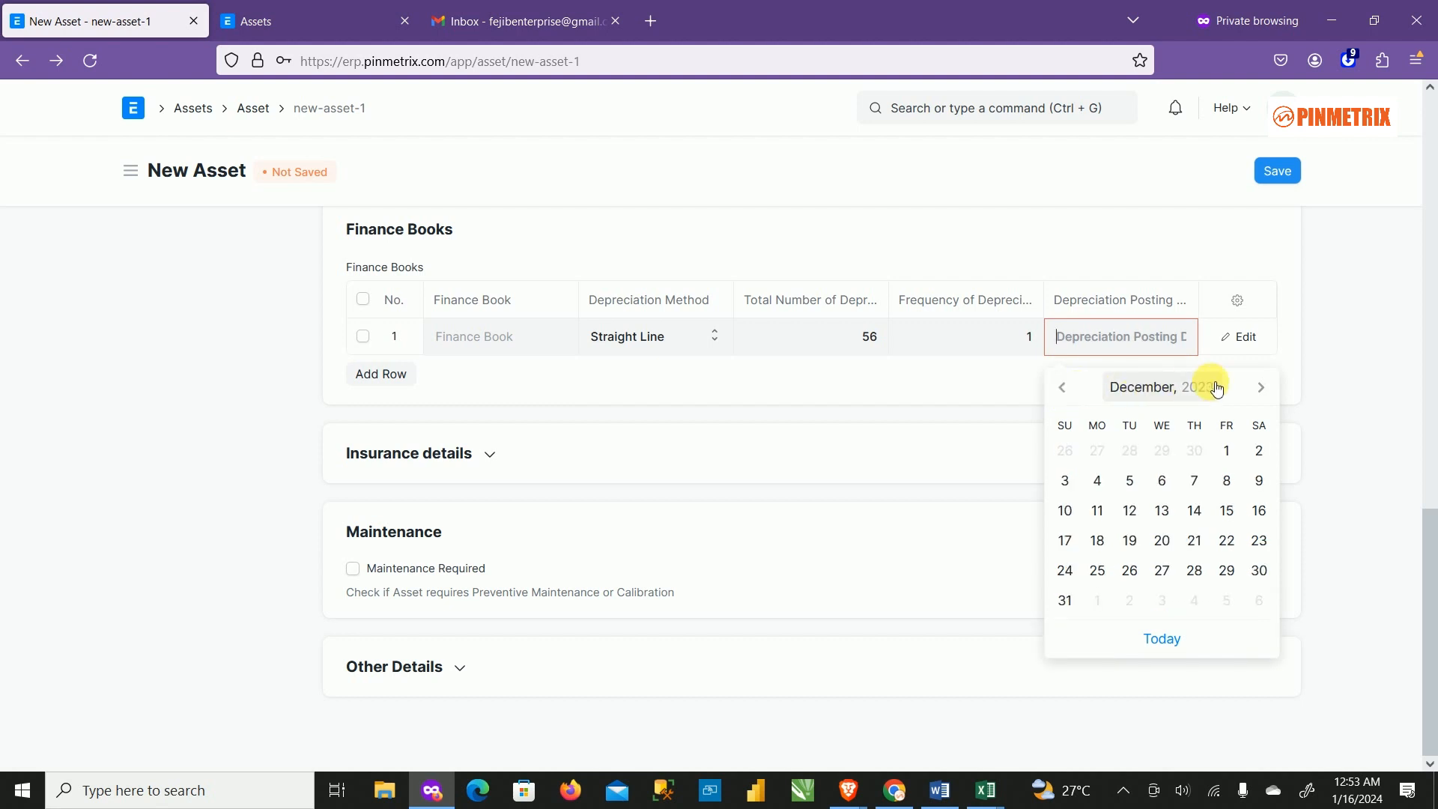
pyautogui.click(1069, 393)
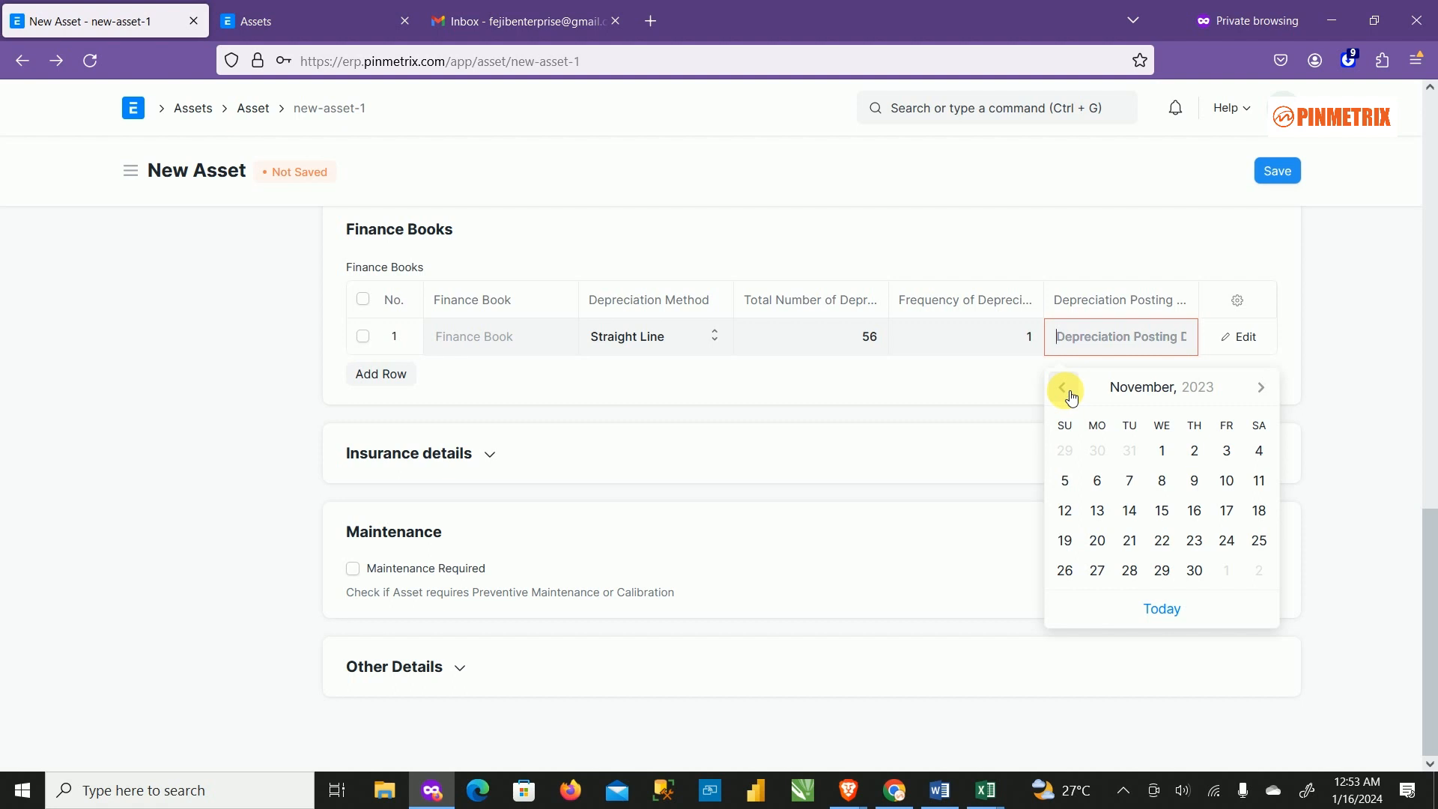
pyautogui.click(1070, 394)
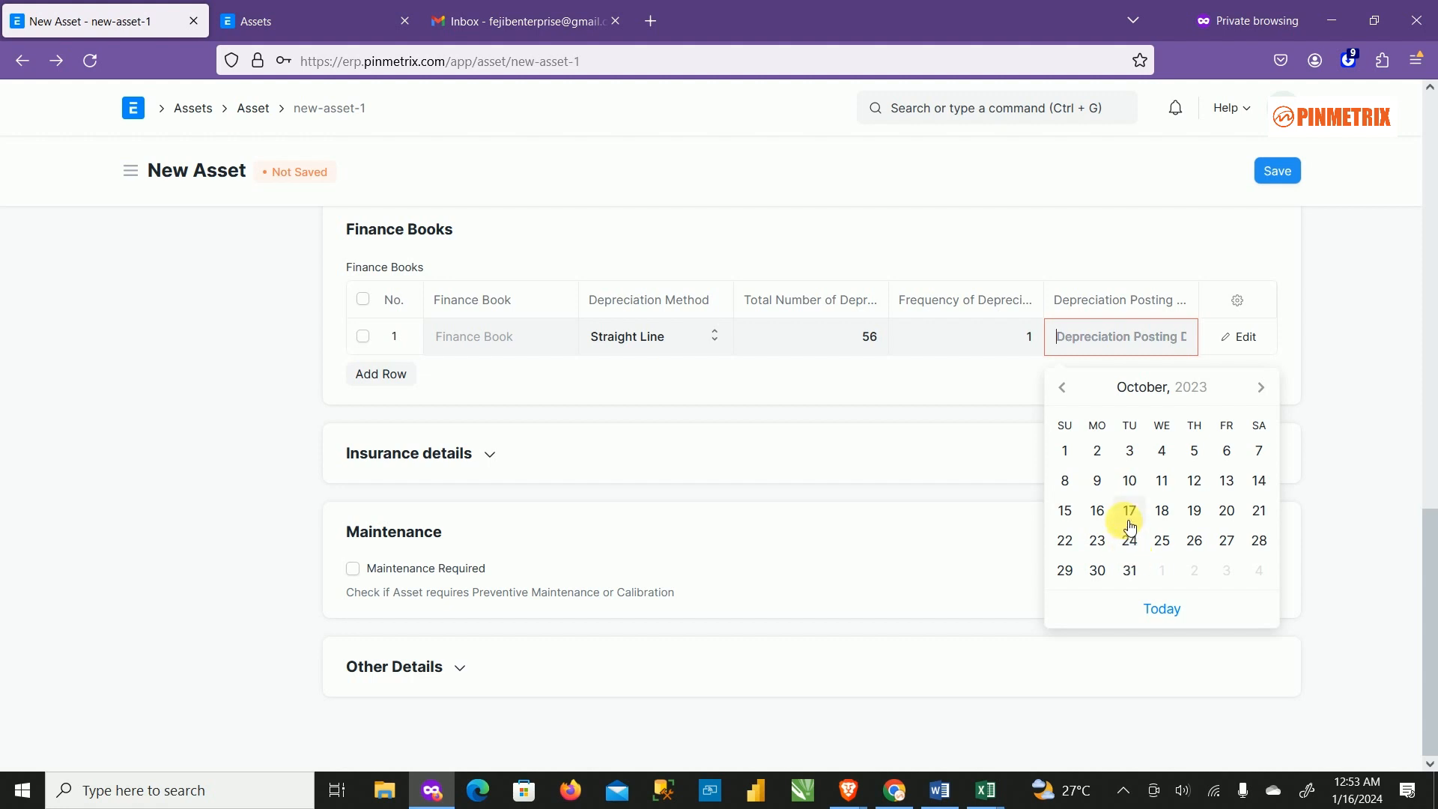
pyautogui.click(1260, 387)
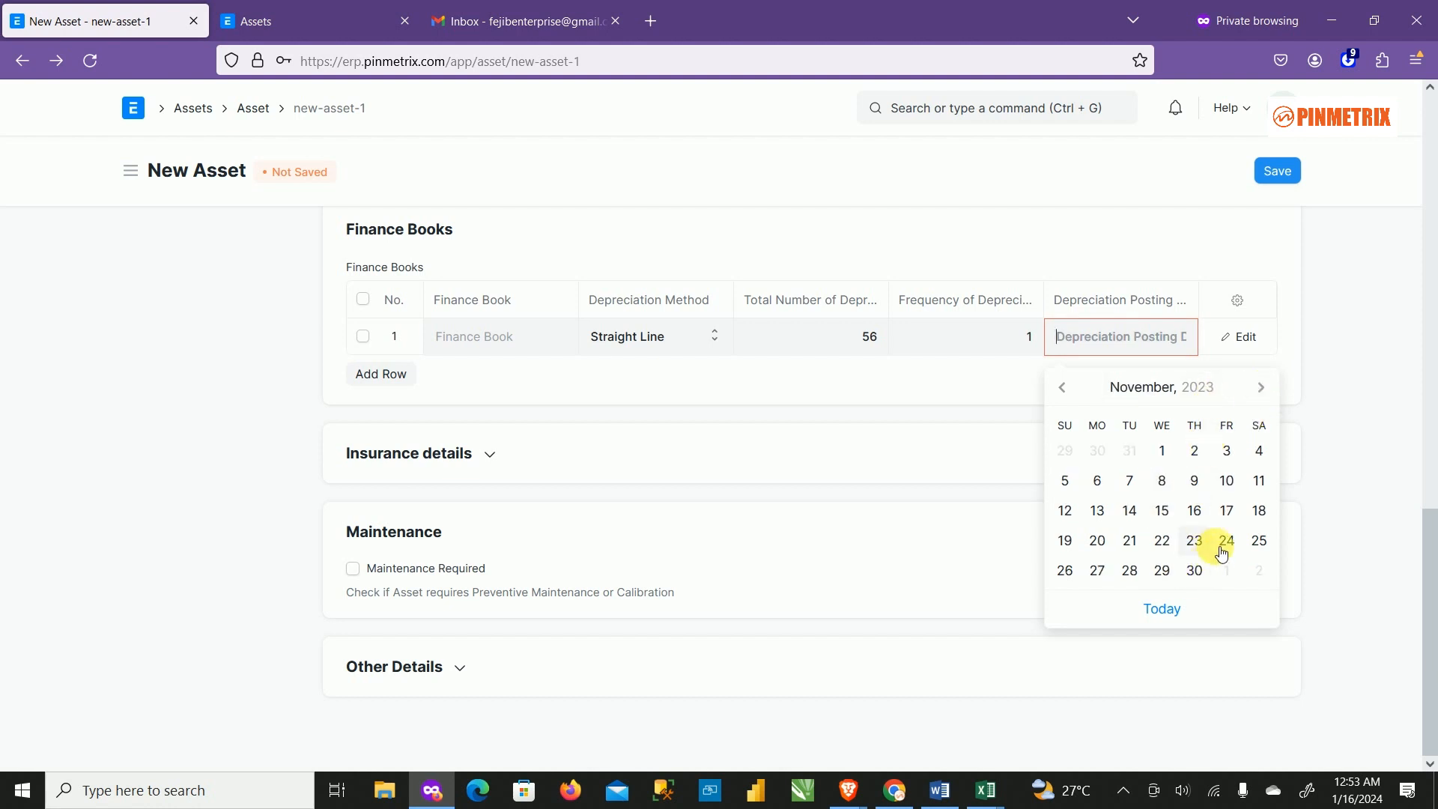
pyautogui.click(1261, 547)
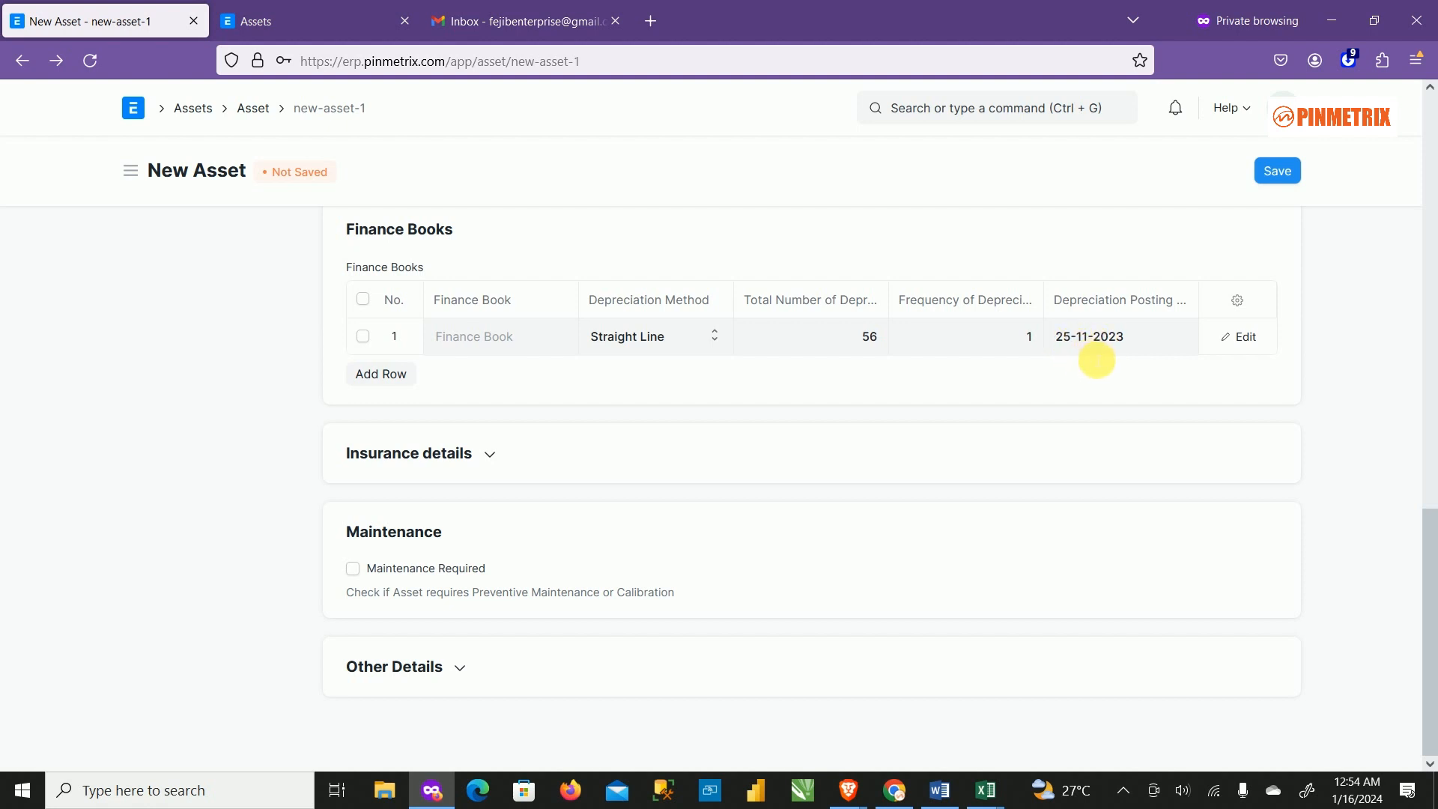
# In Editing Row #1, enter 10 as the Expected Value After Useful Life.
pyautogui.click(1245, 339)
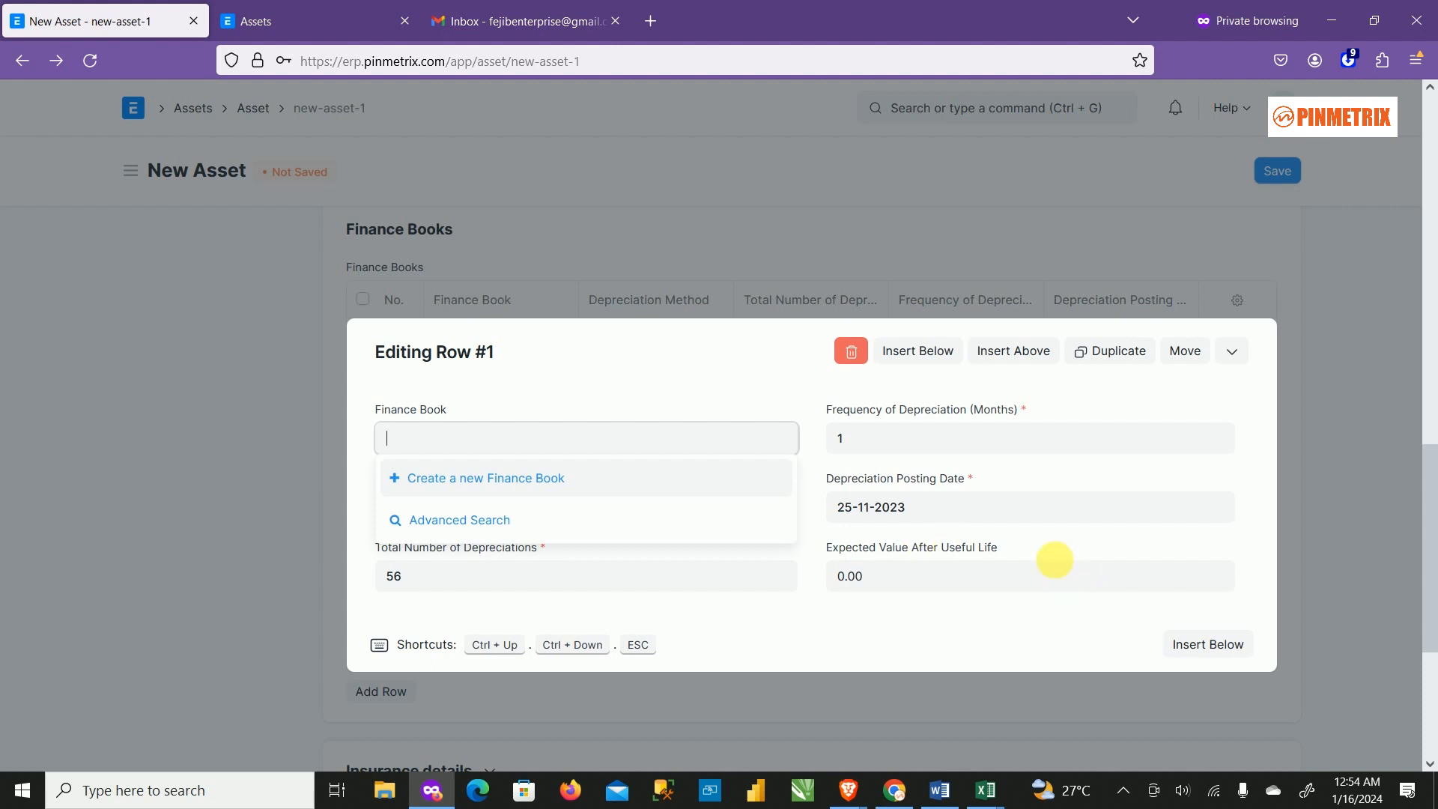
pyautogui.click(819, 379)
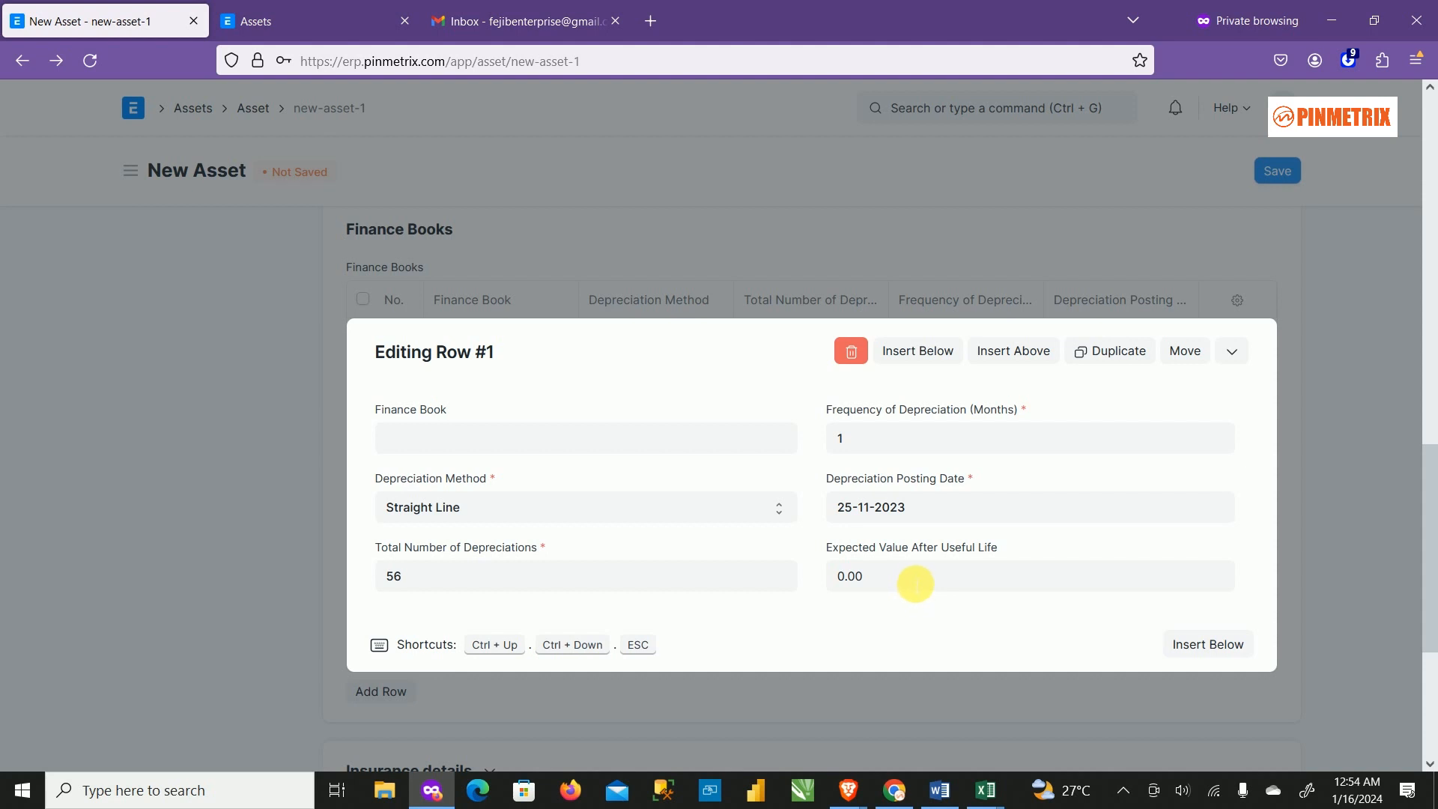
pyautogui.click(915, 580)
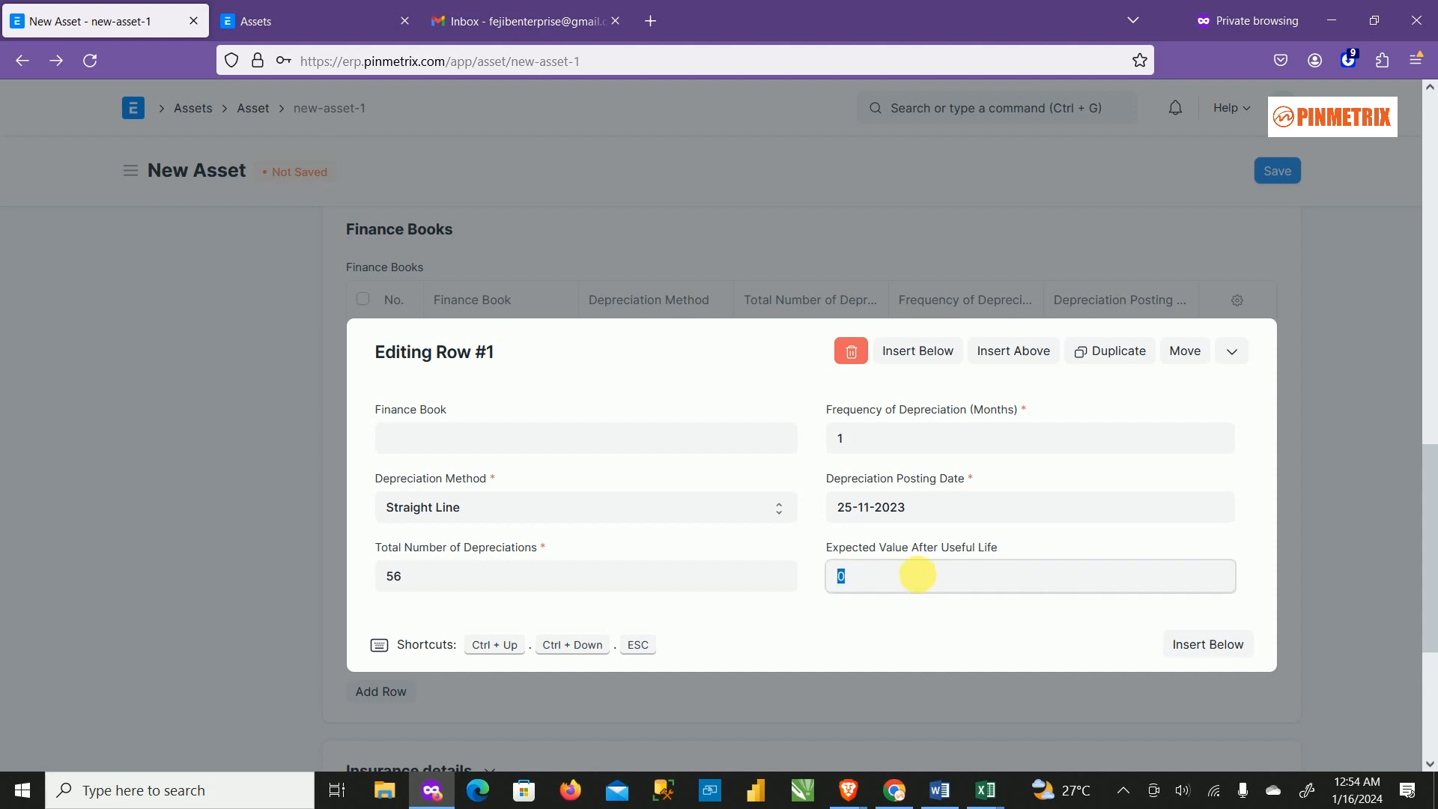
pyautogui.write('10')
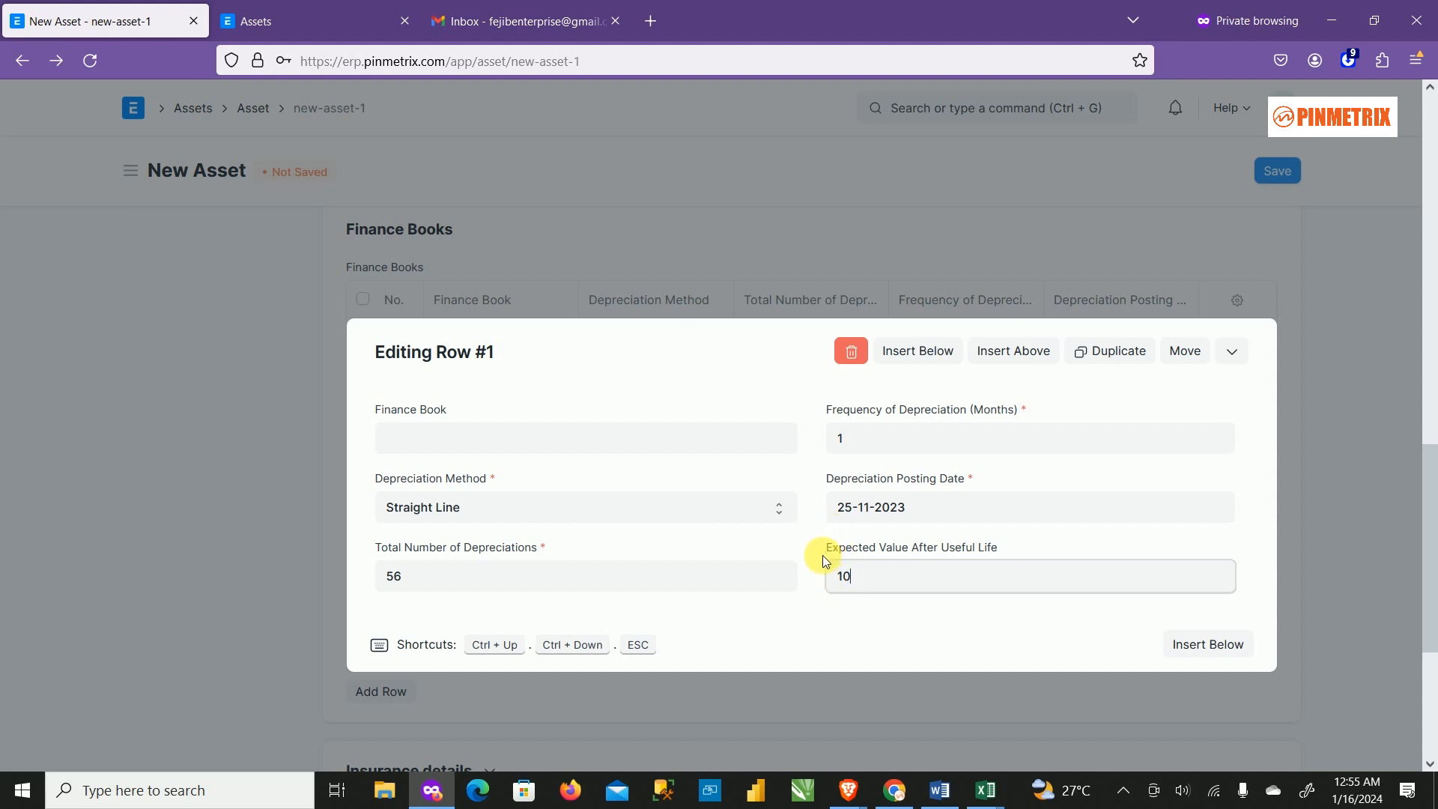
# Close the row editor, keeping the Straight Line, 56 monthly depreciations row posting from 25-11-2023.
pyautogui.click(1307, 351)
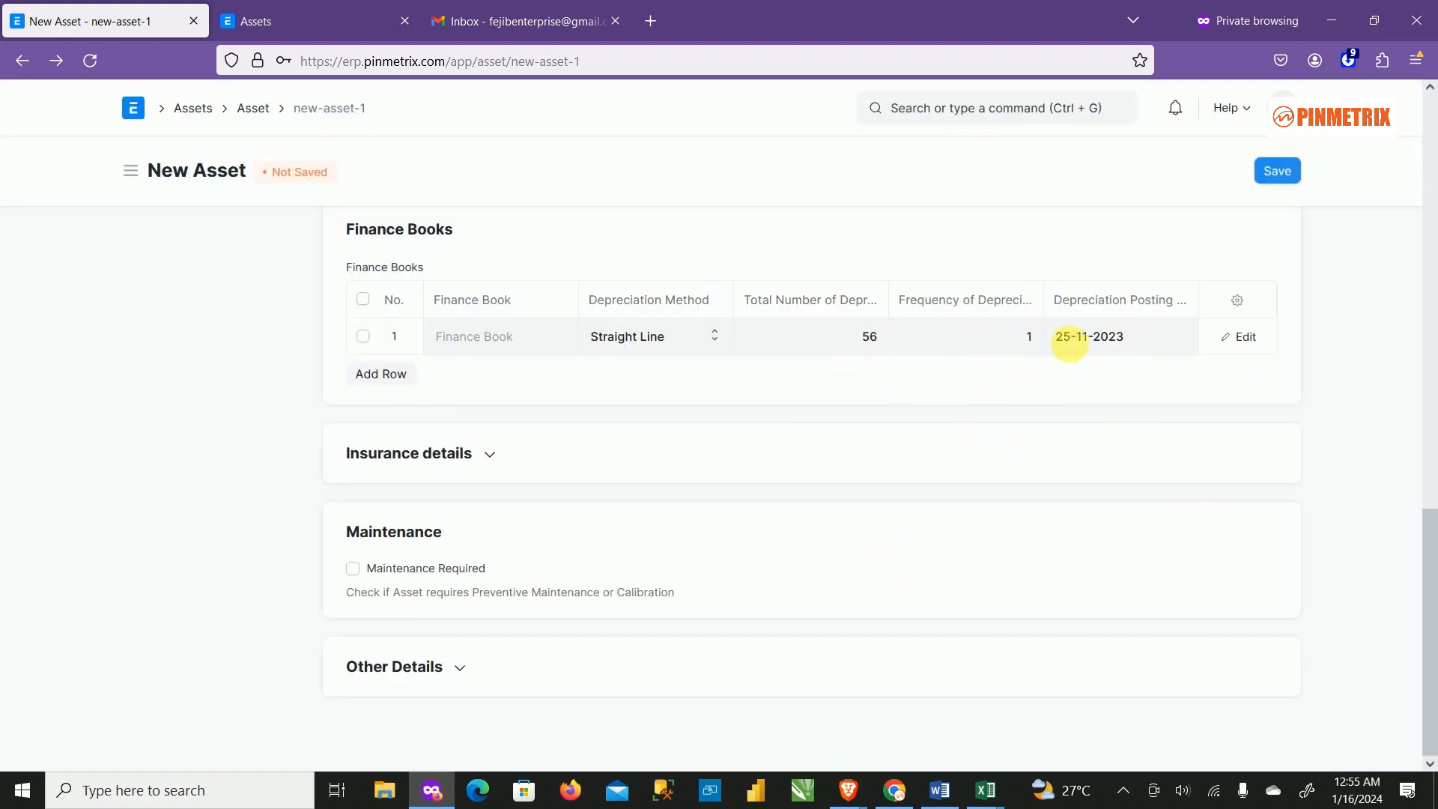
pyautogui.scroll(4, 659, 506)
pyautogui.scroll(2, 659, 512)
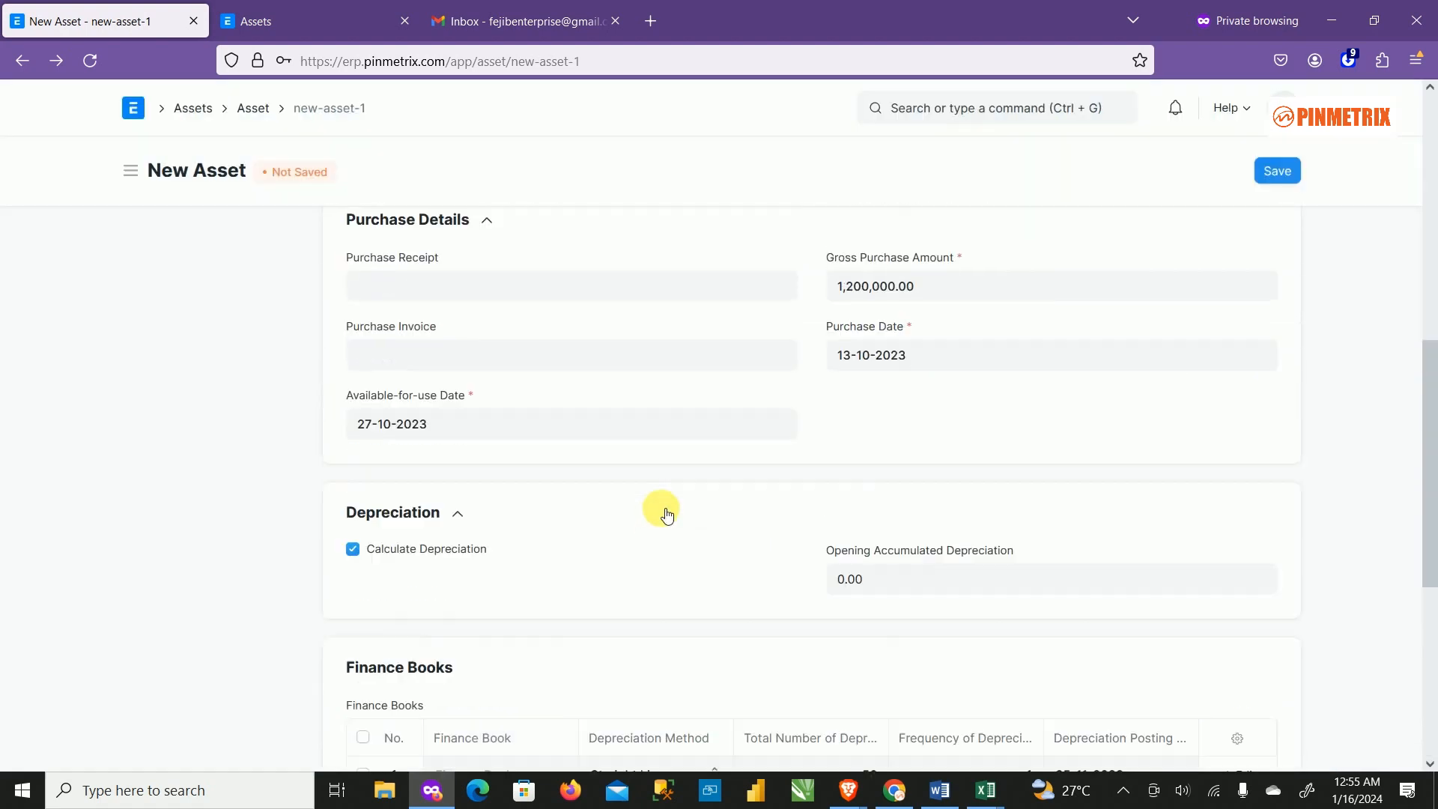
pyautogui.scroll(-5, 664, 514)
pyautogui.scroll(-1, 641, 577)
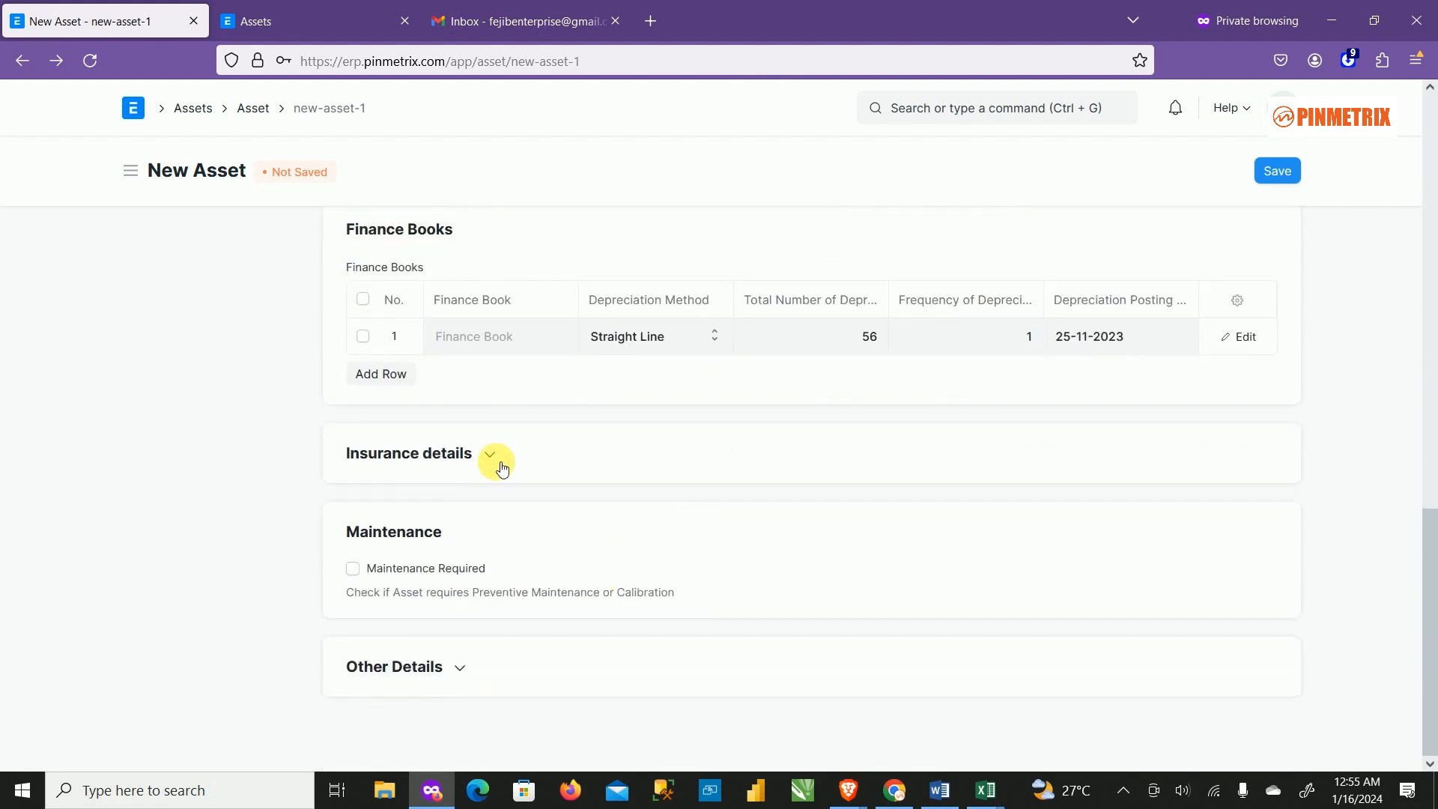
# Look over the insurance fields and leave Maintenance Required unticked.
pyautogui.click(475, 456)
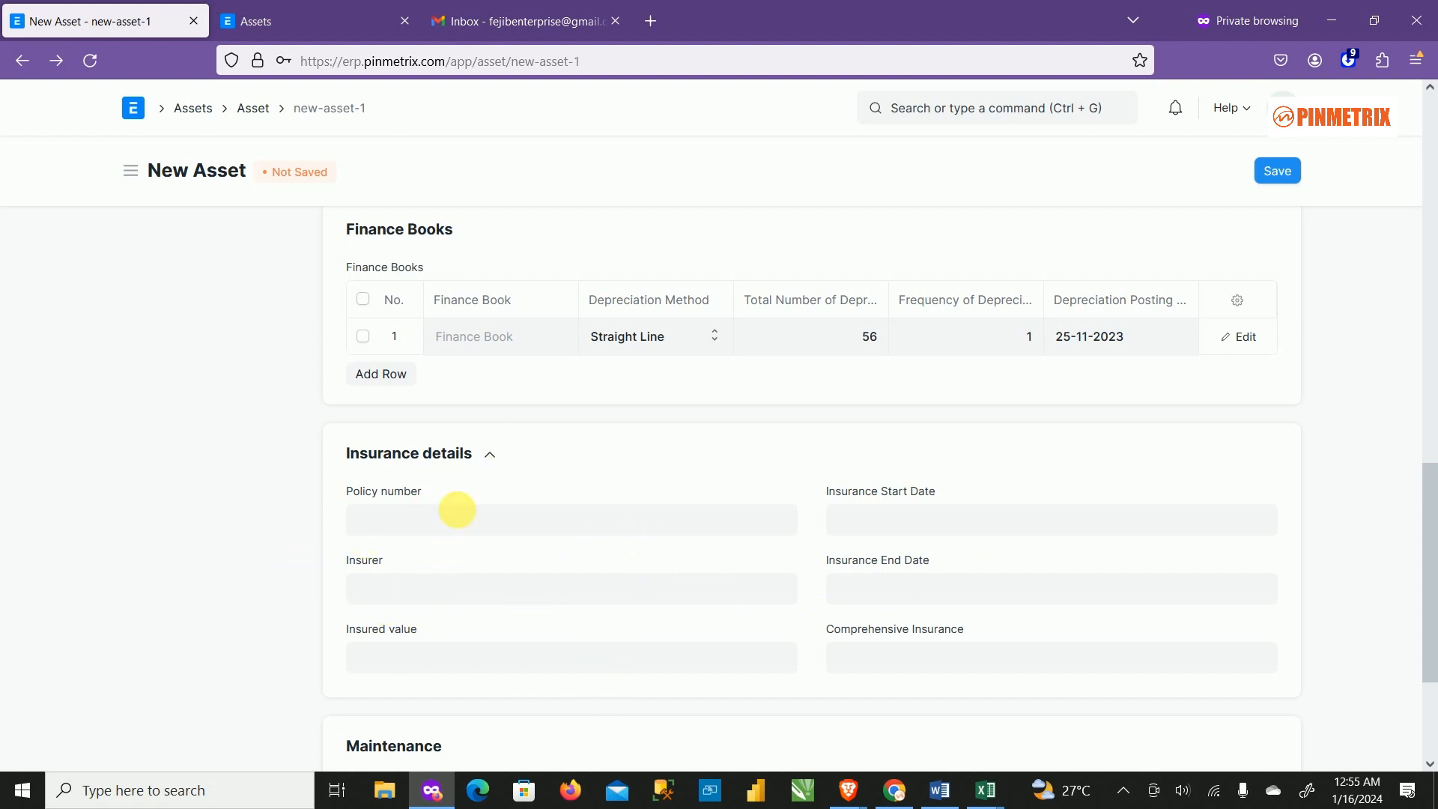
pyautogui.click(494, 453)
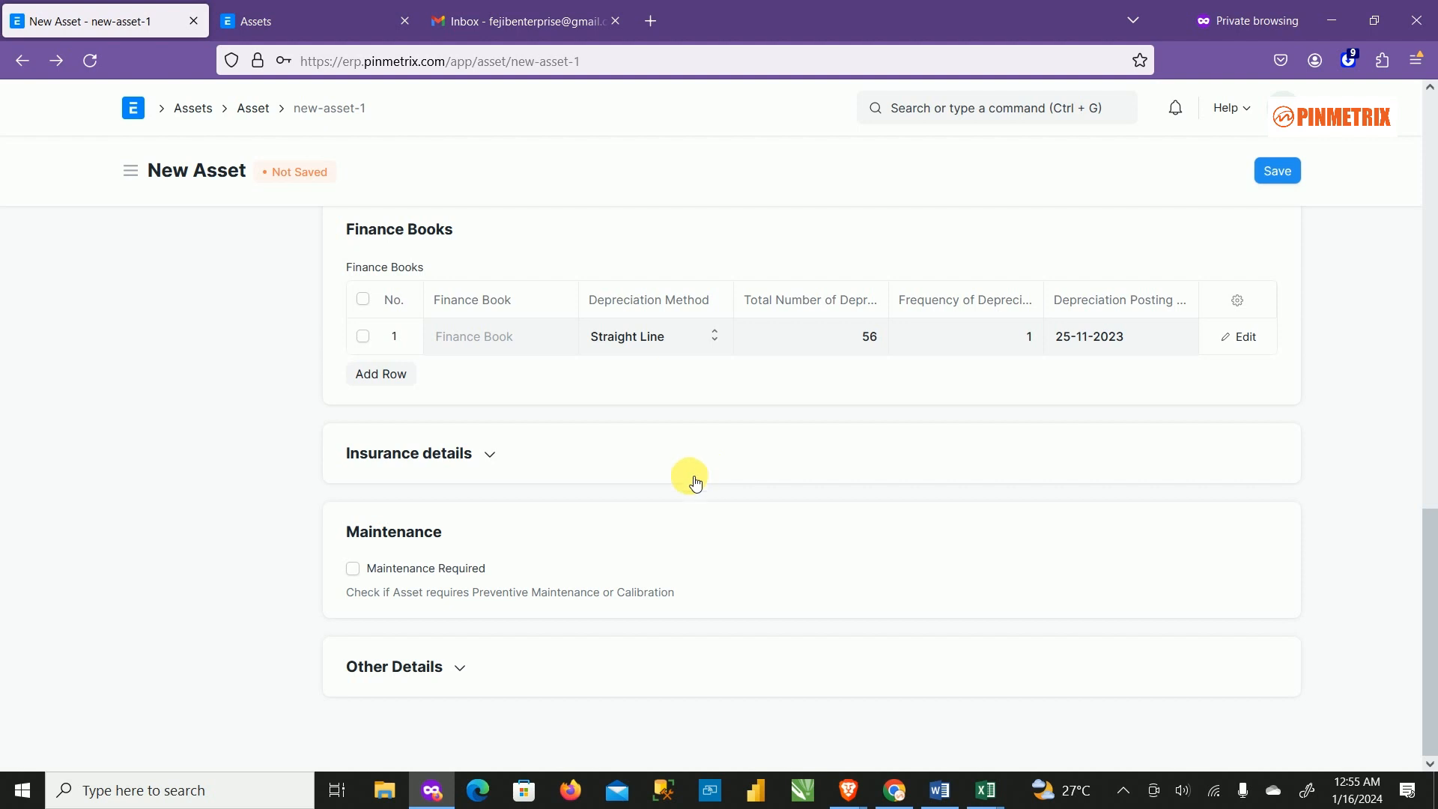
pyautogui.click(398, 577)
pyautogui.click(390, 571)
# Expand Other Details to check the asset's Draft status.
pyautogui.click(459, 667)
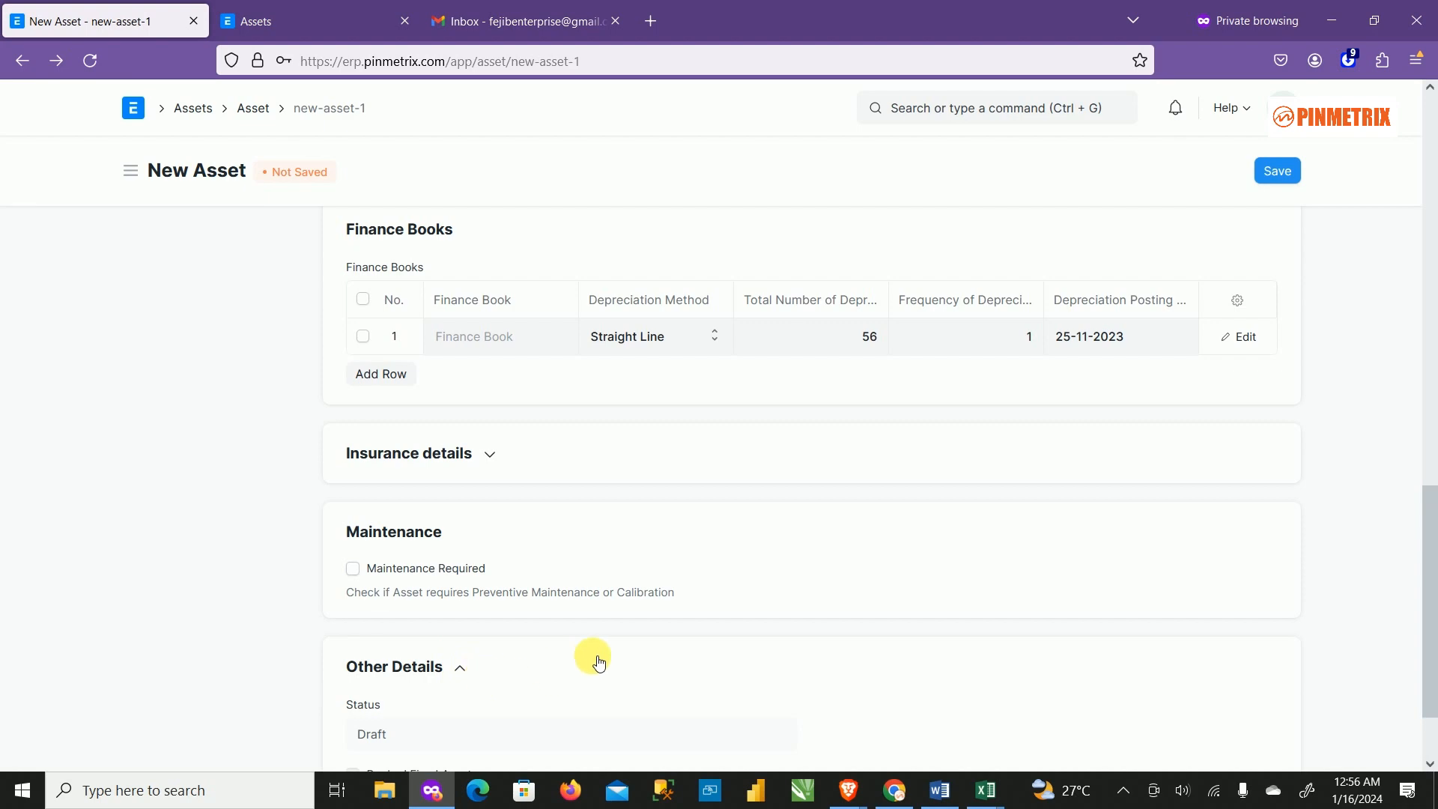
pyautogui.scroll(-2, 594, 662)
pyautogui.scroll(4, 593, 659)
pyautogui.scroll(-4, 593, 659)
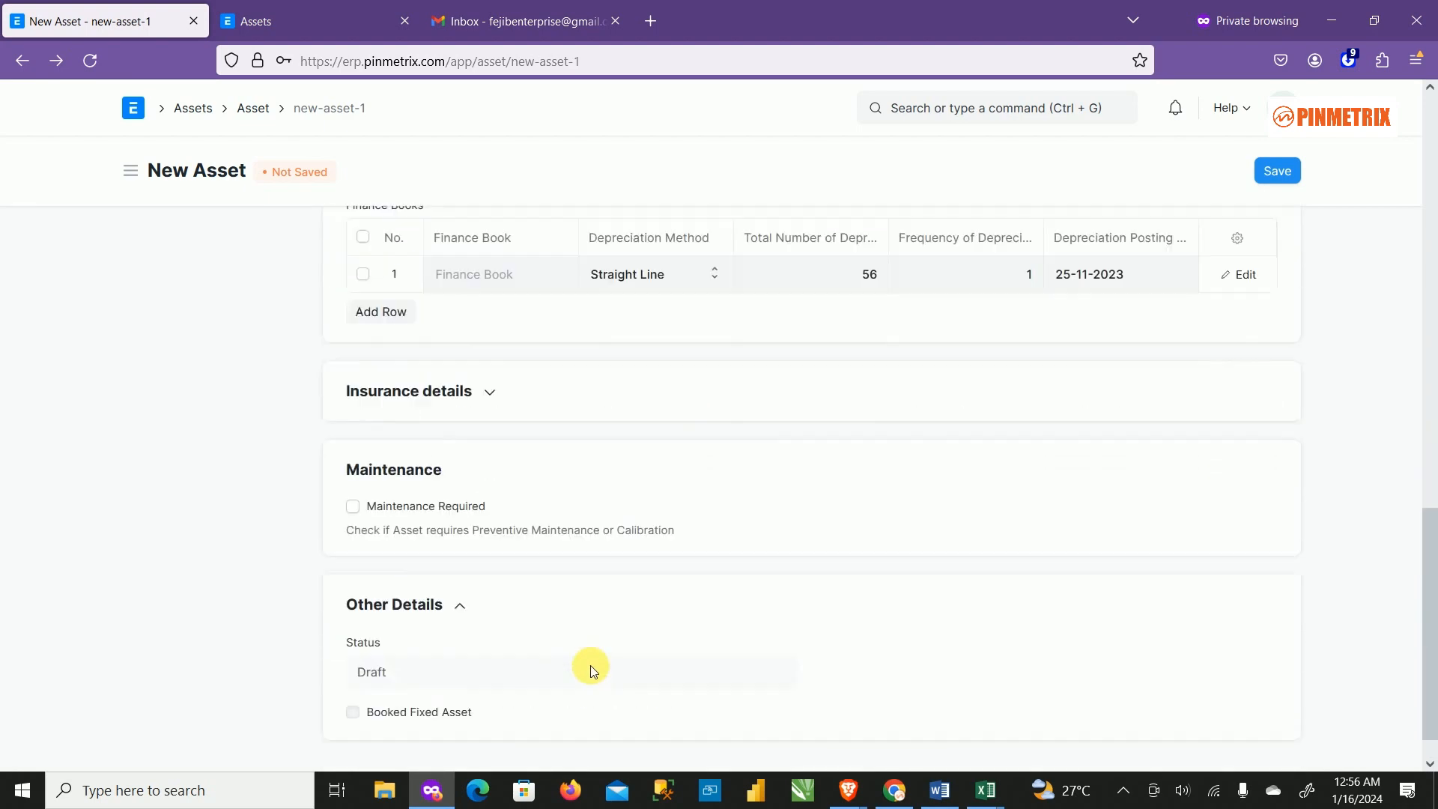
pyautogui.scroll(20, 1106, 552)
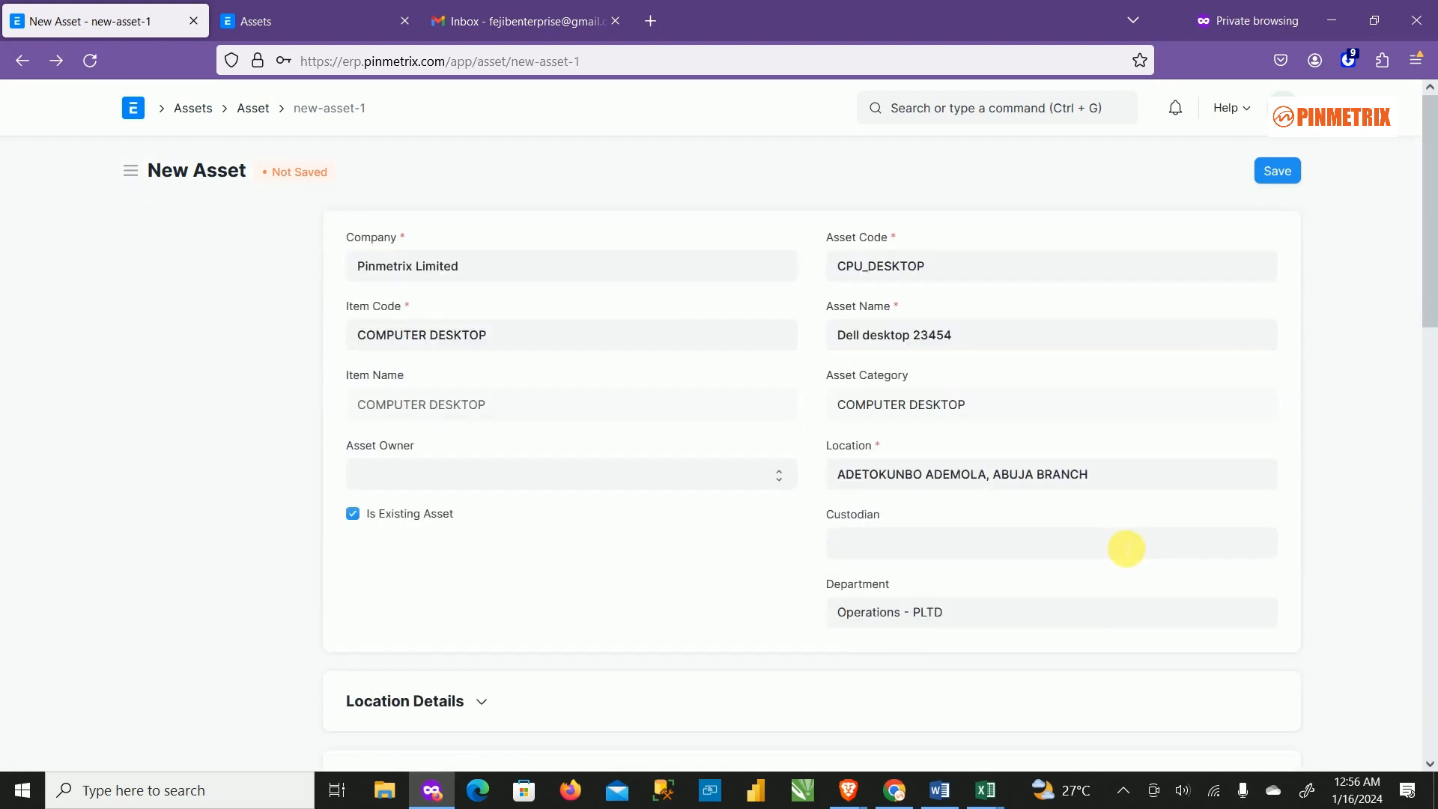
pyautogui.scroll(-4, 1248, 587)
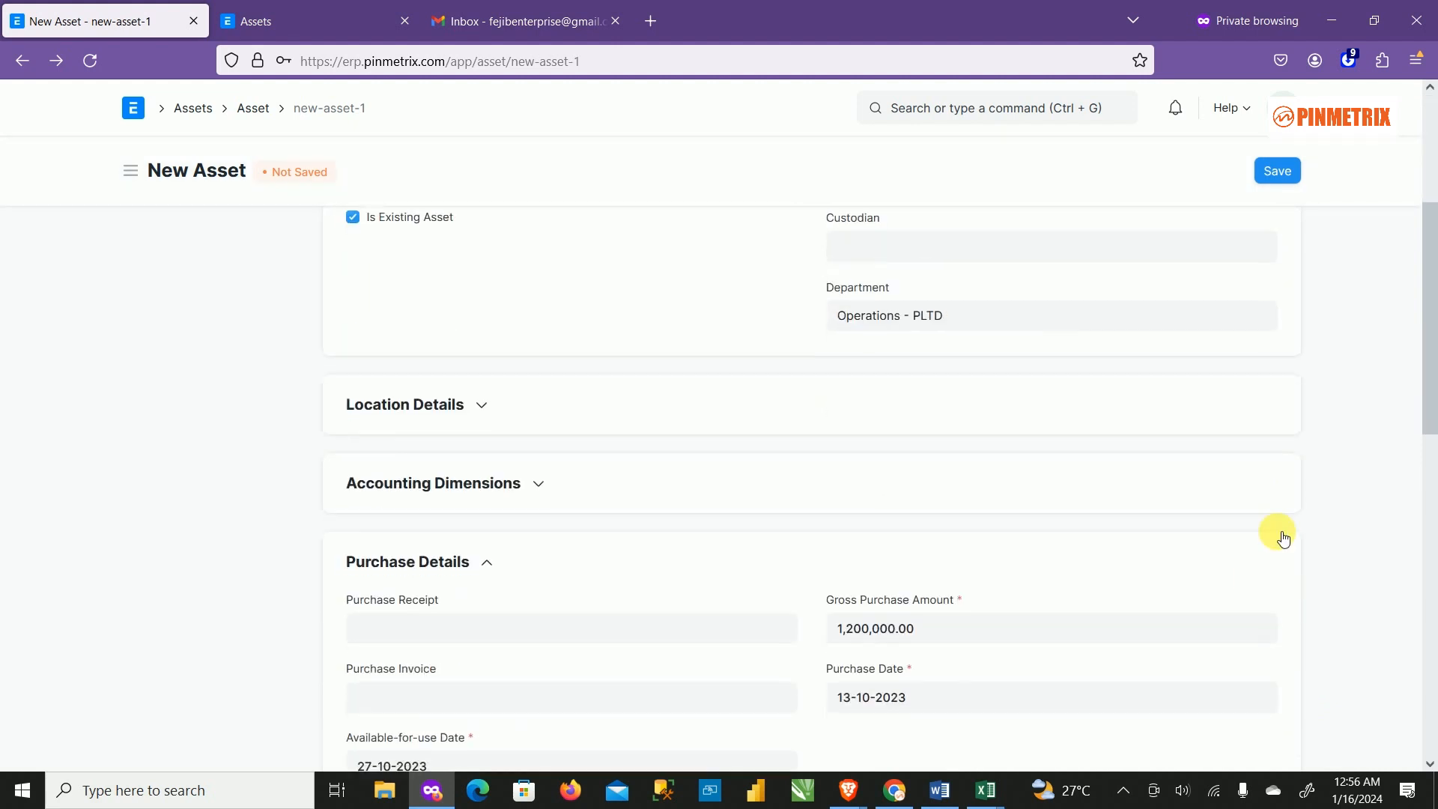
pyautogui.scroll(-3, 1248, 281)
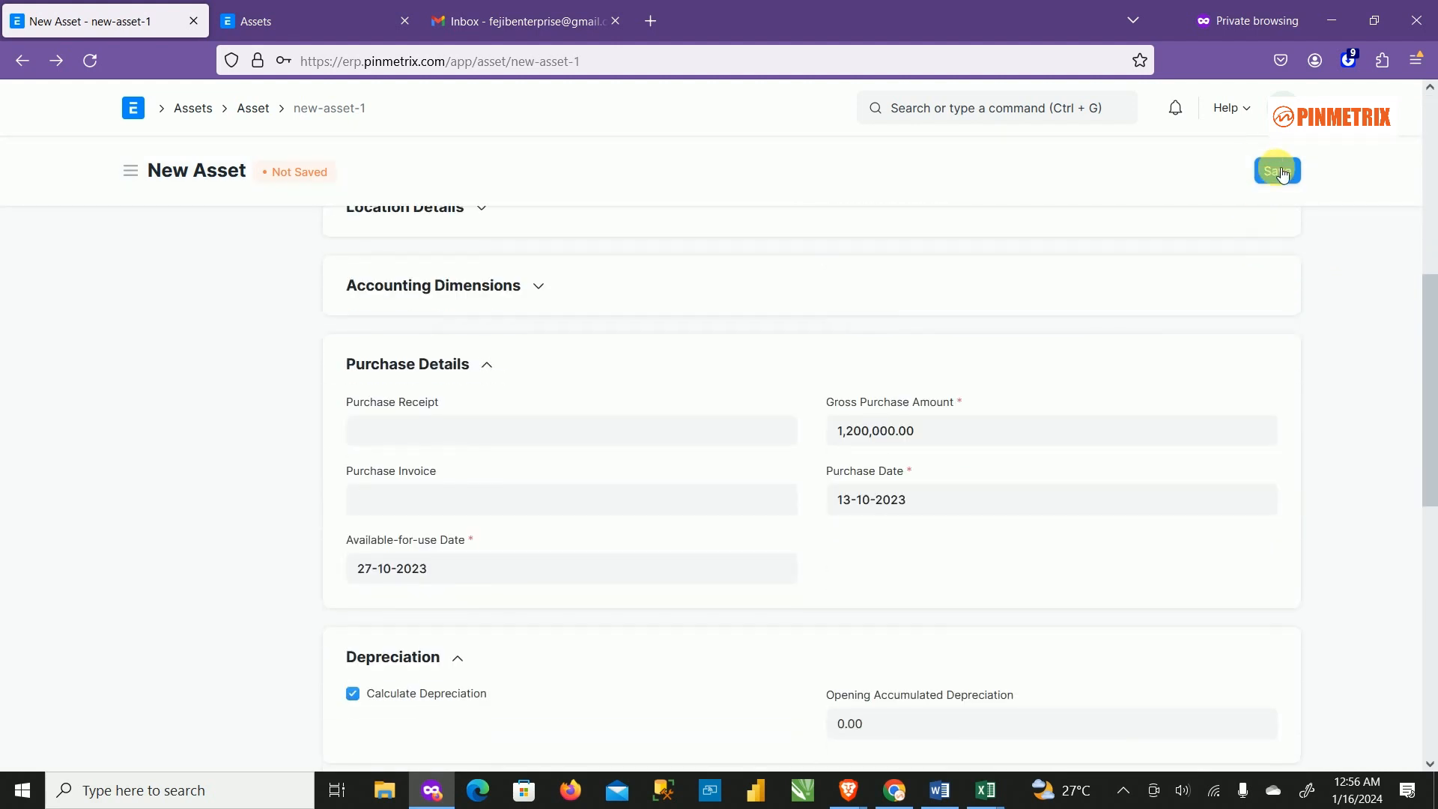
pyautogui.click(1275, 169)
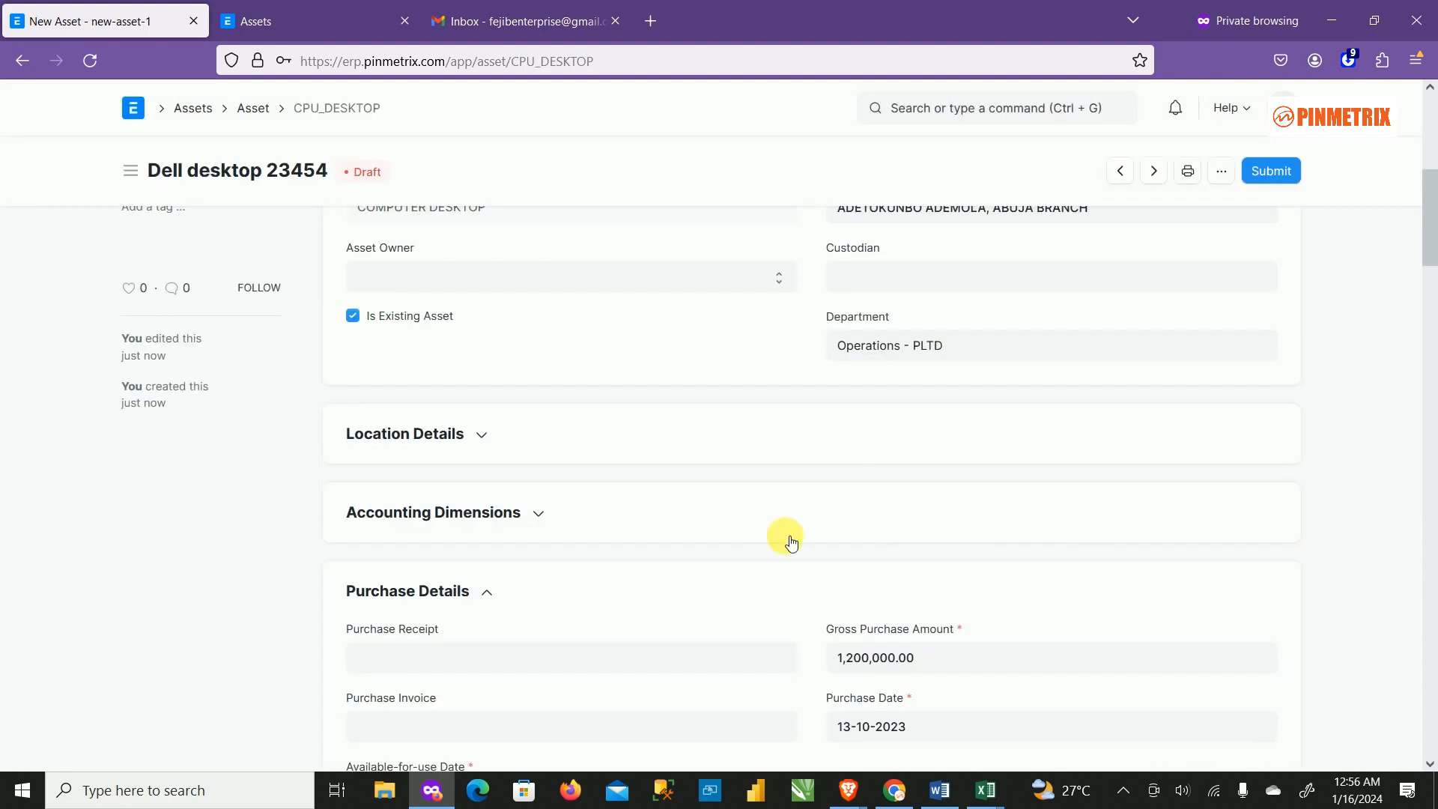
pyautogui.scroll(-5, 921, 417)
pyautogui.scroll(-3, 1105, 595)
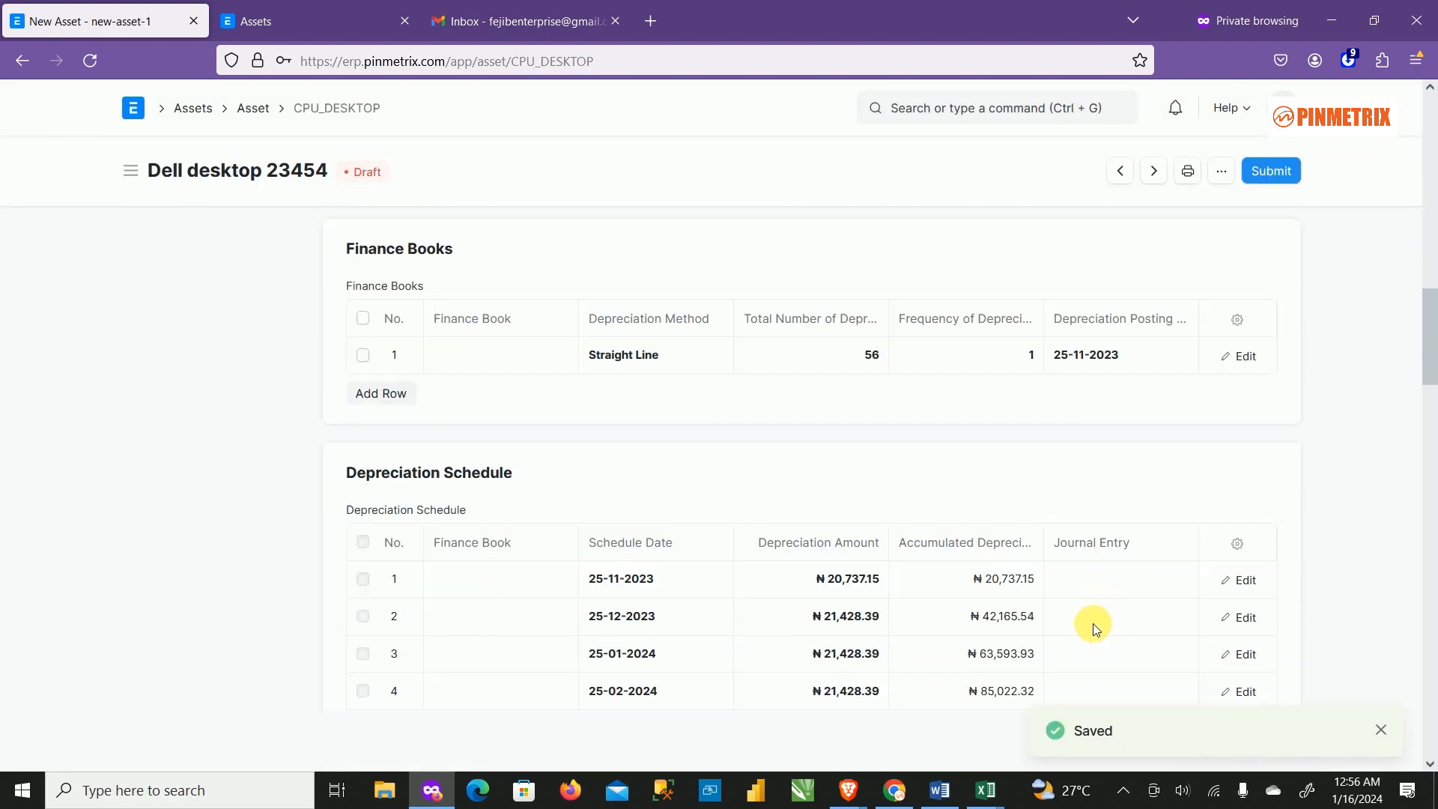
pyautogui.scroll(-4, 1094, 623)
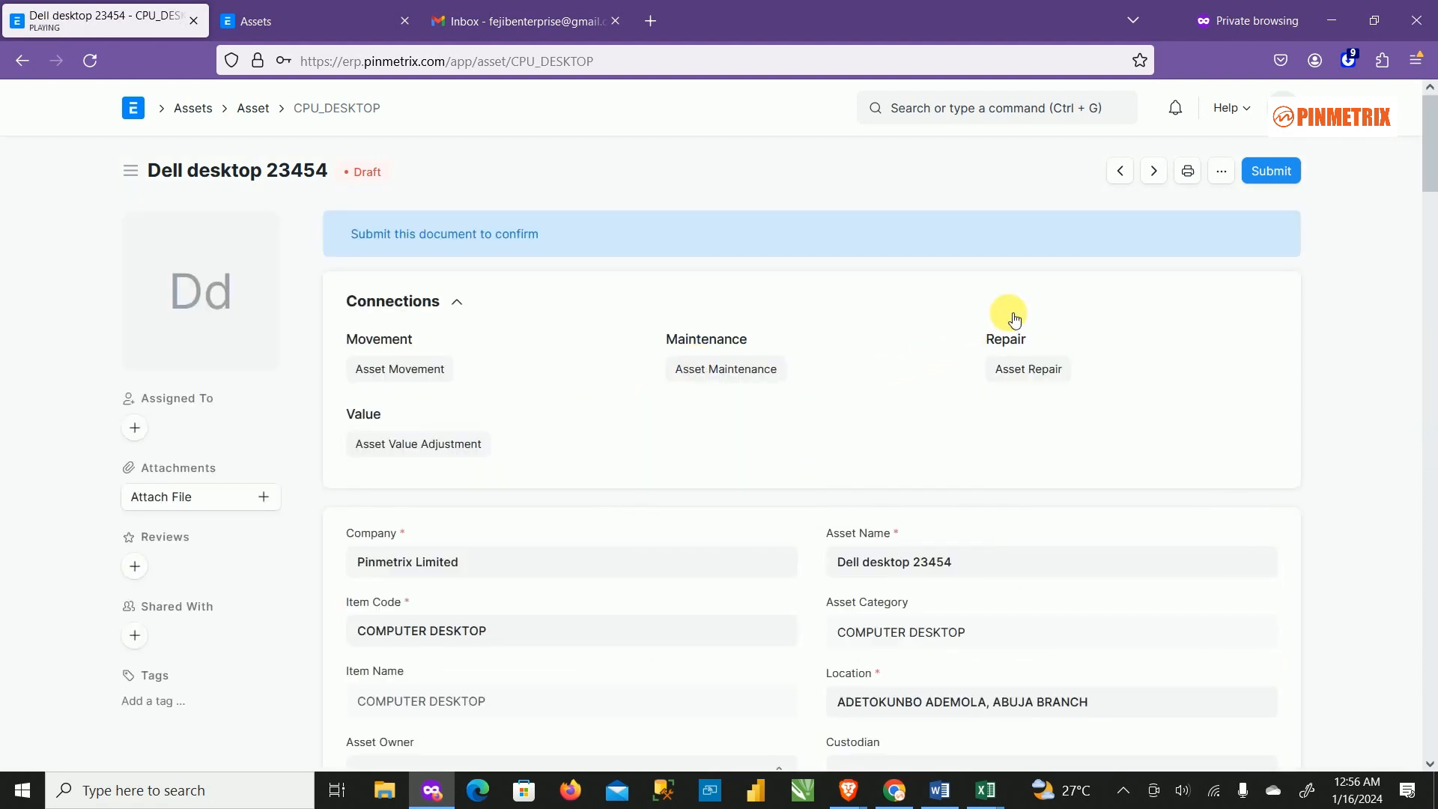
pyautogui.scroll(-8, 925, 405)
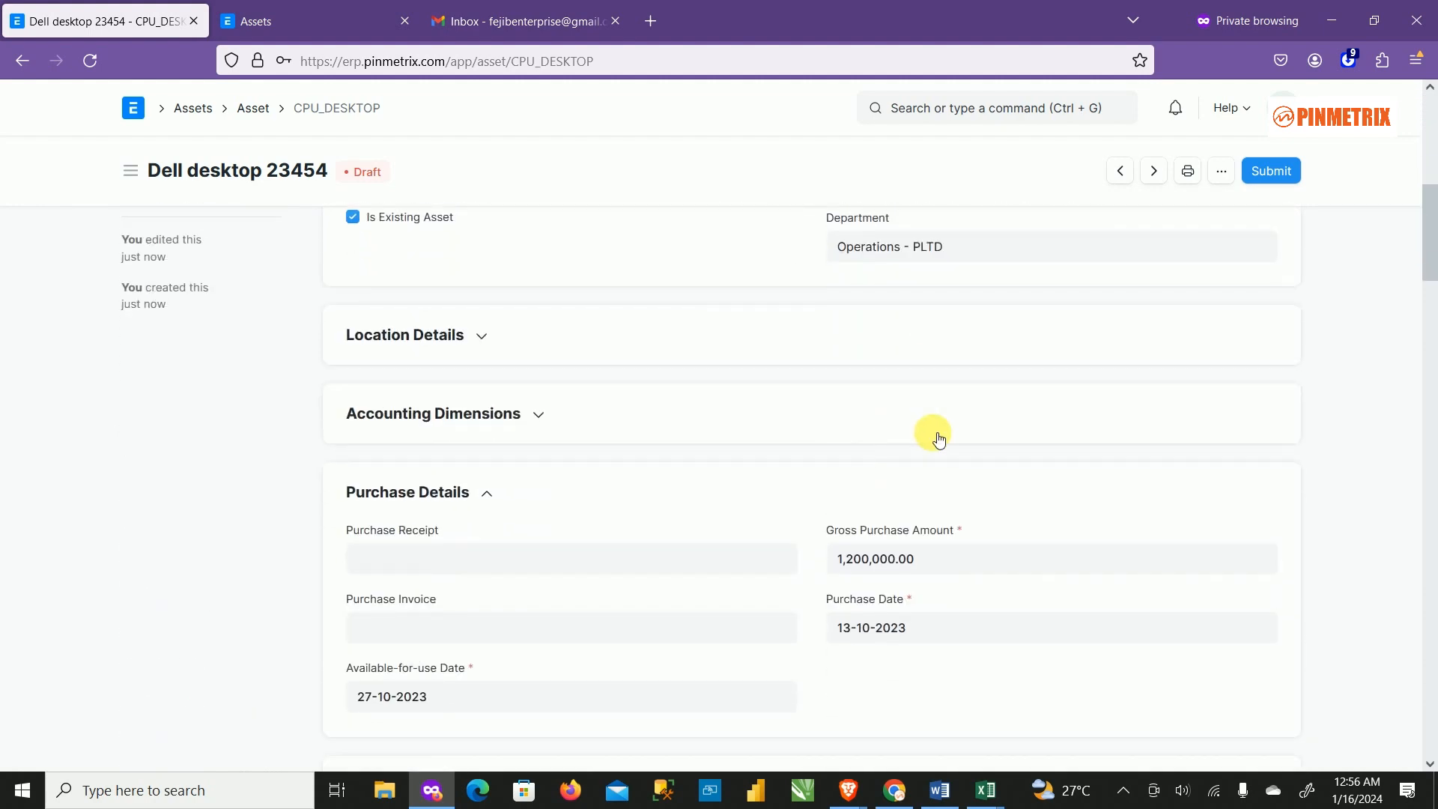
pyautogui.scroll(5, 938, 438)
pyautogui.scroll(-1, 823, 622)
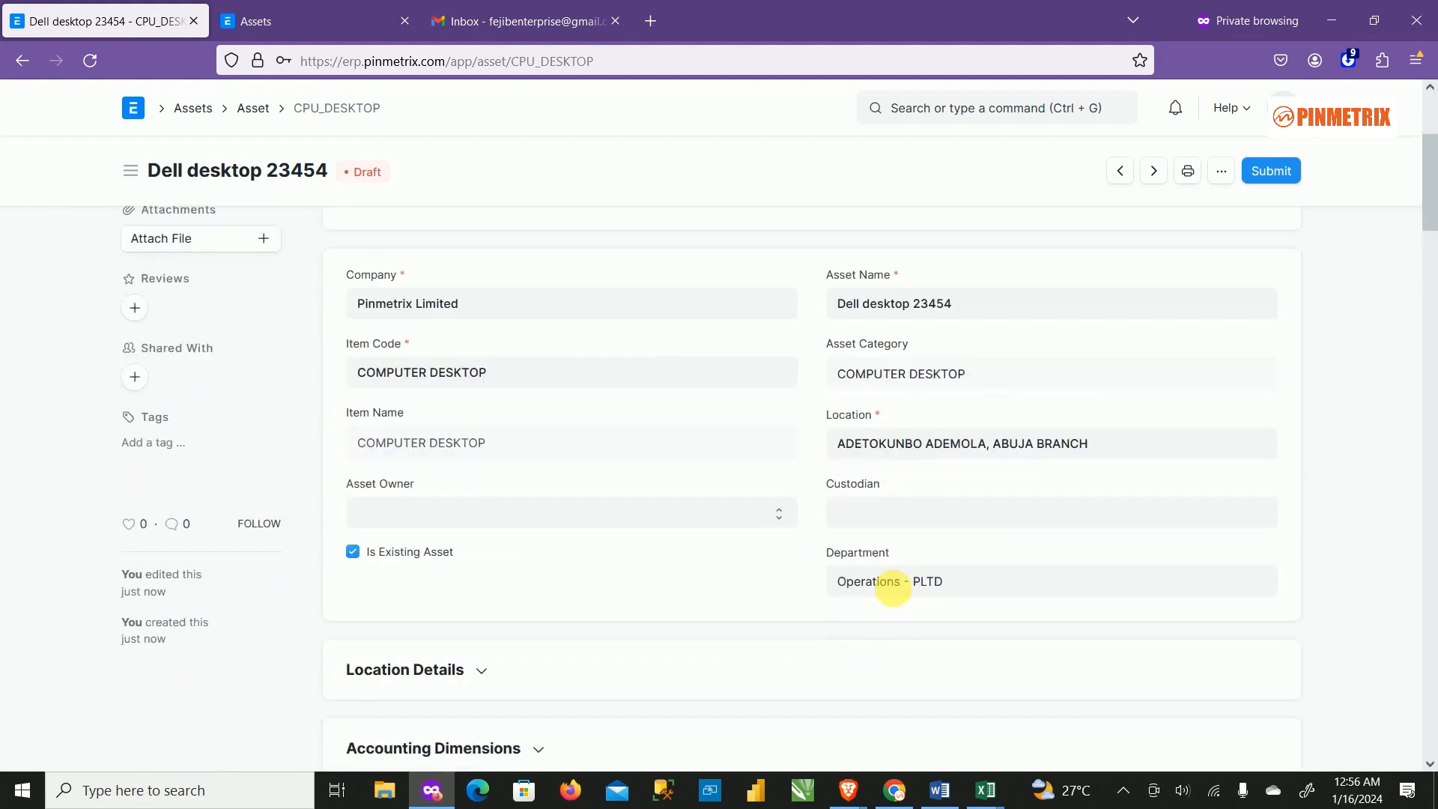
pyautogui.scroll(-3, 884, 595)
pyautogui.scroll(5, 909, 592)
pyautogui.scroll(-5, 936, 621)
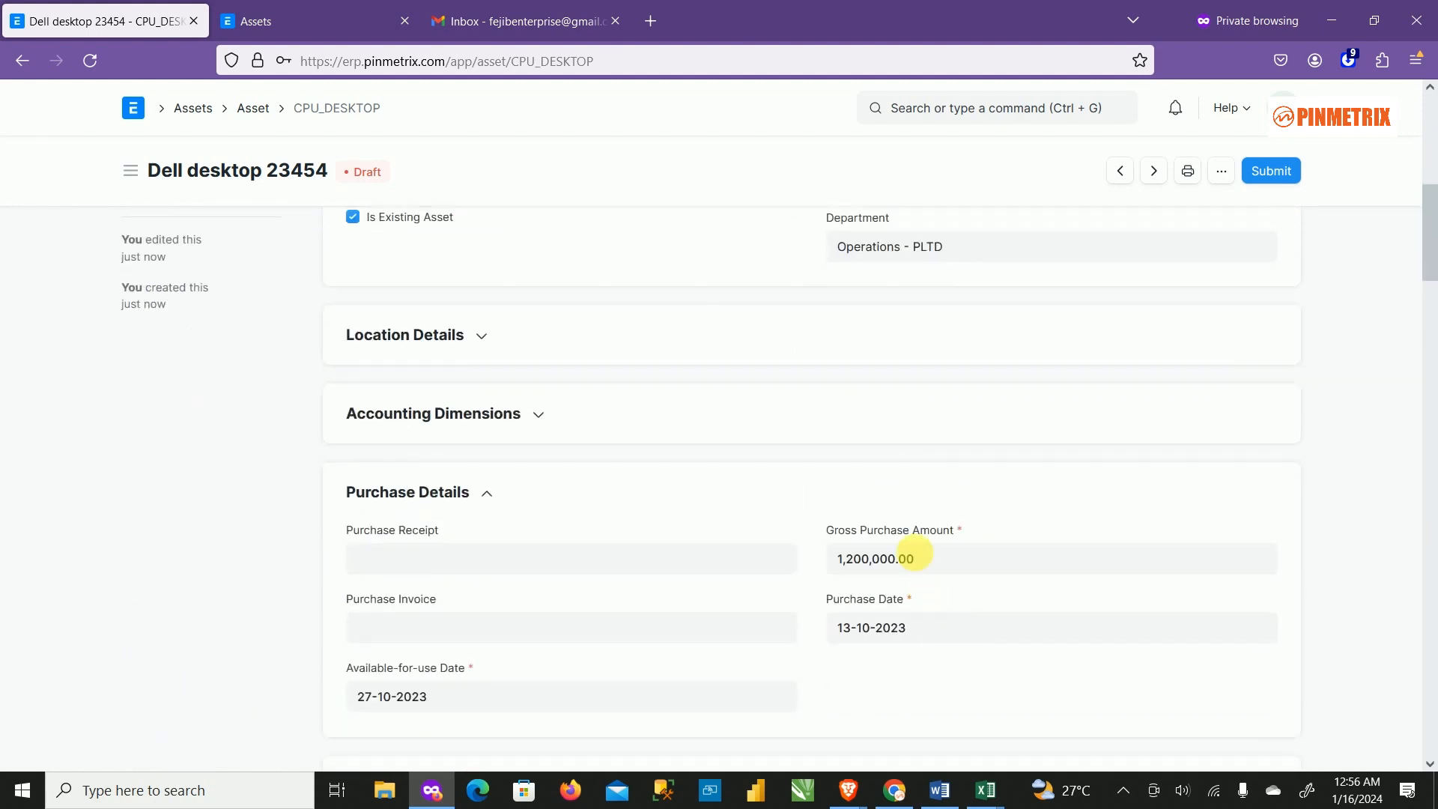
pyautogui.scroll(-4, 906, 525)
pyautogui.scroll(3, 903, 515)
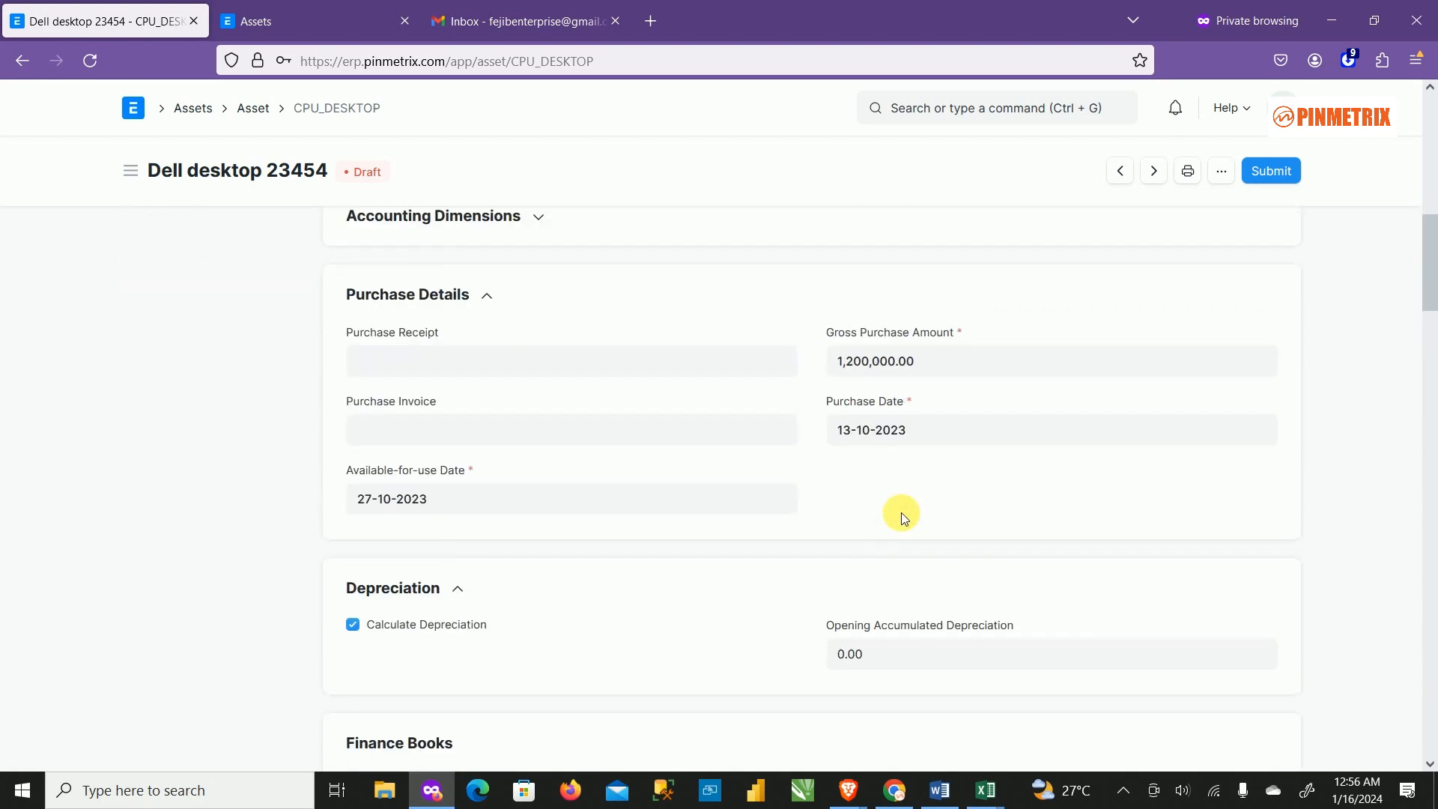
pyautogui.scroll(-4, 903, 521)
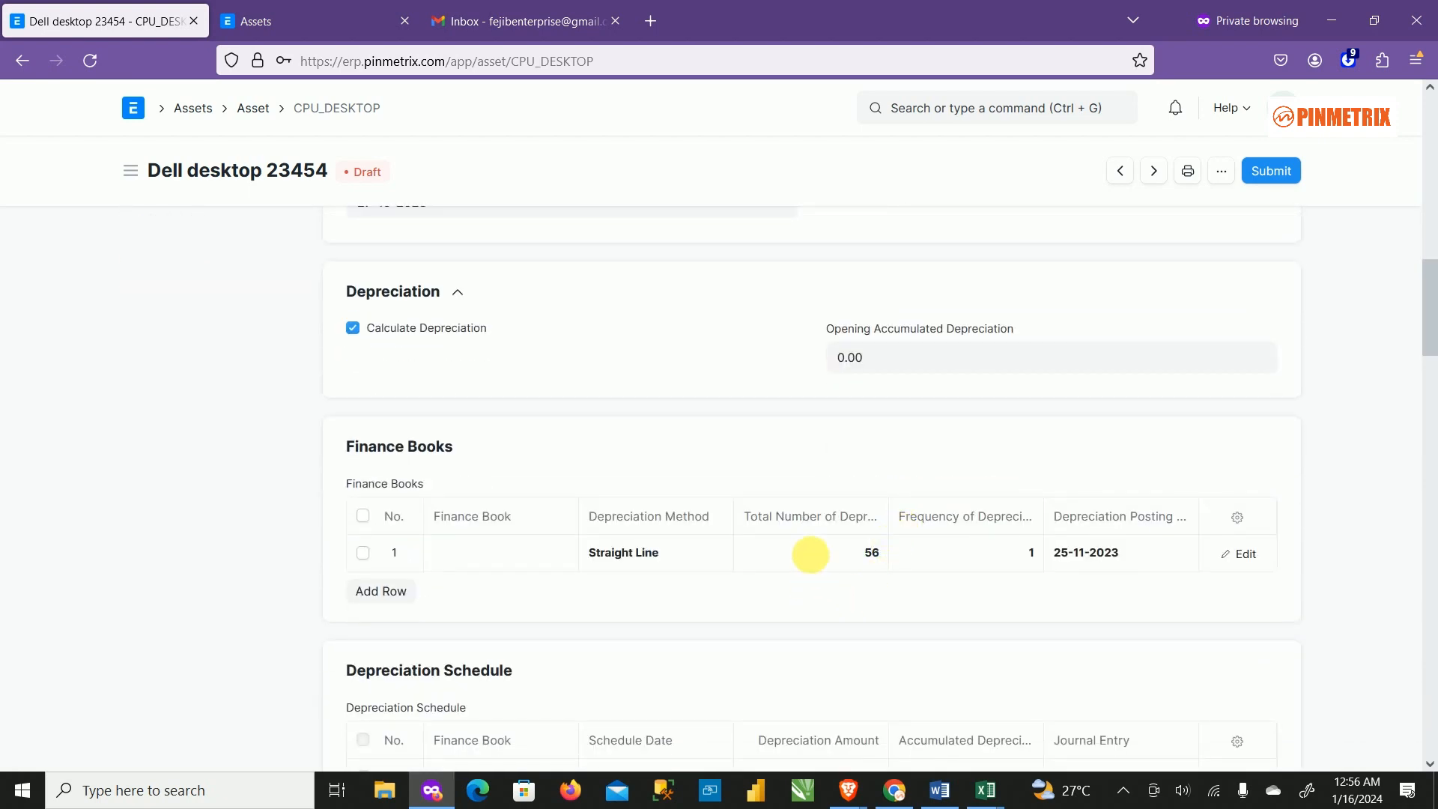
pyautogui.scroll(-3, 816, 550)
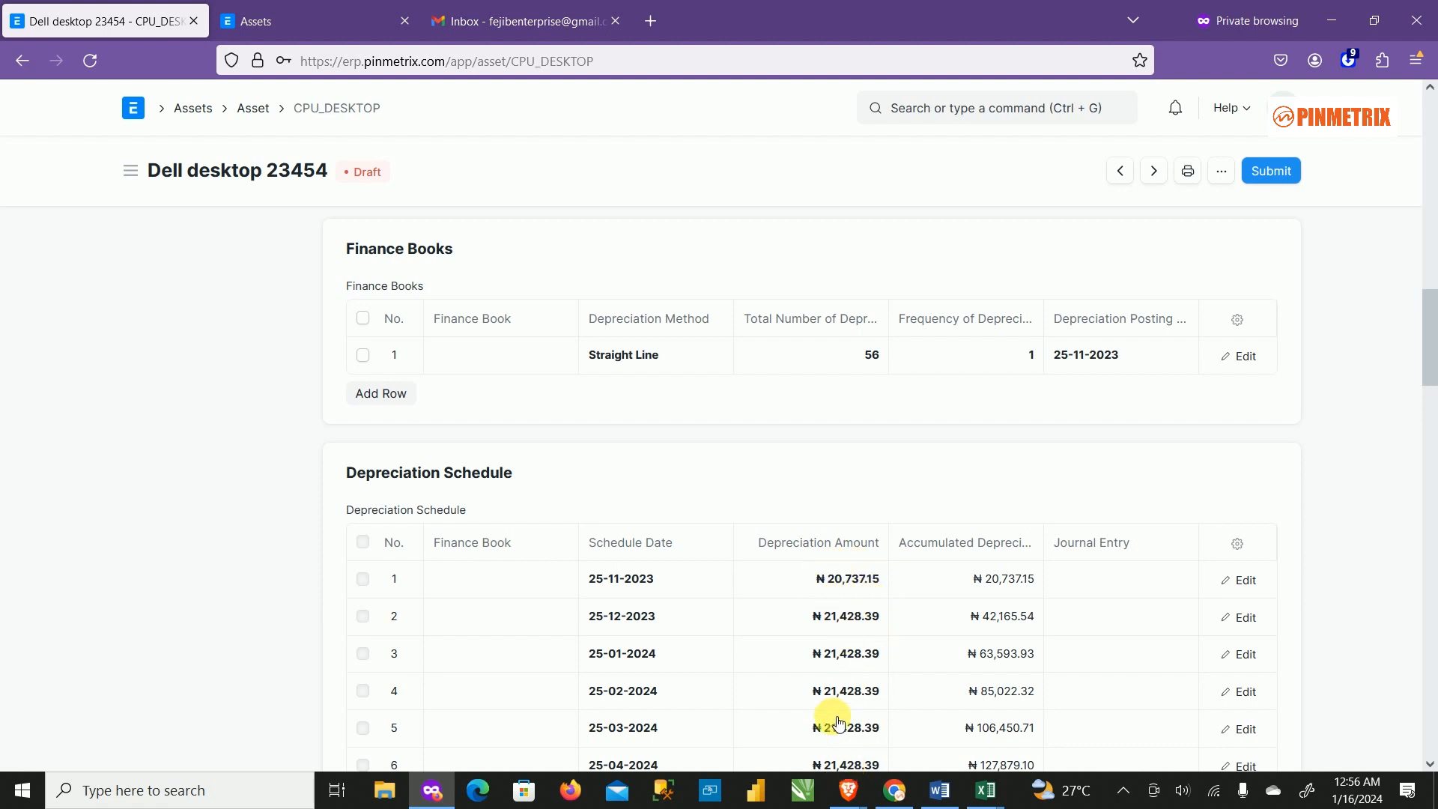
pyautogui.scroll(-4, 837, 722)
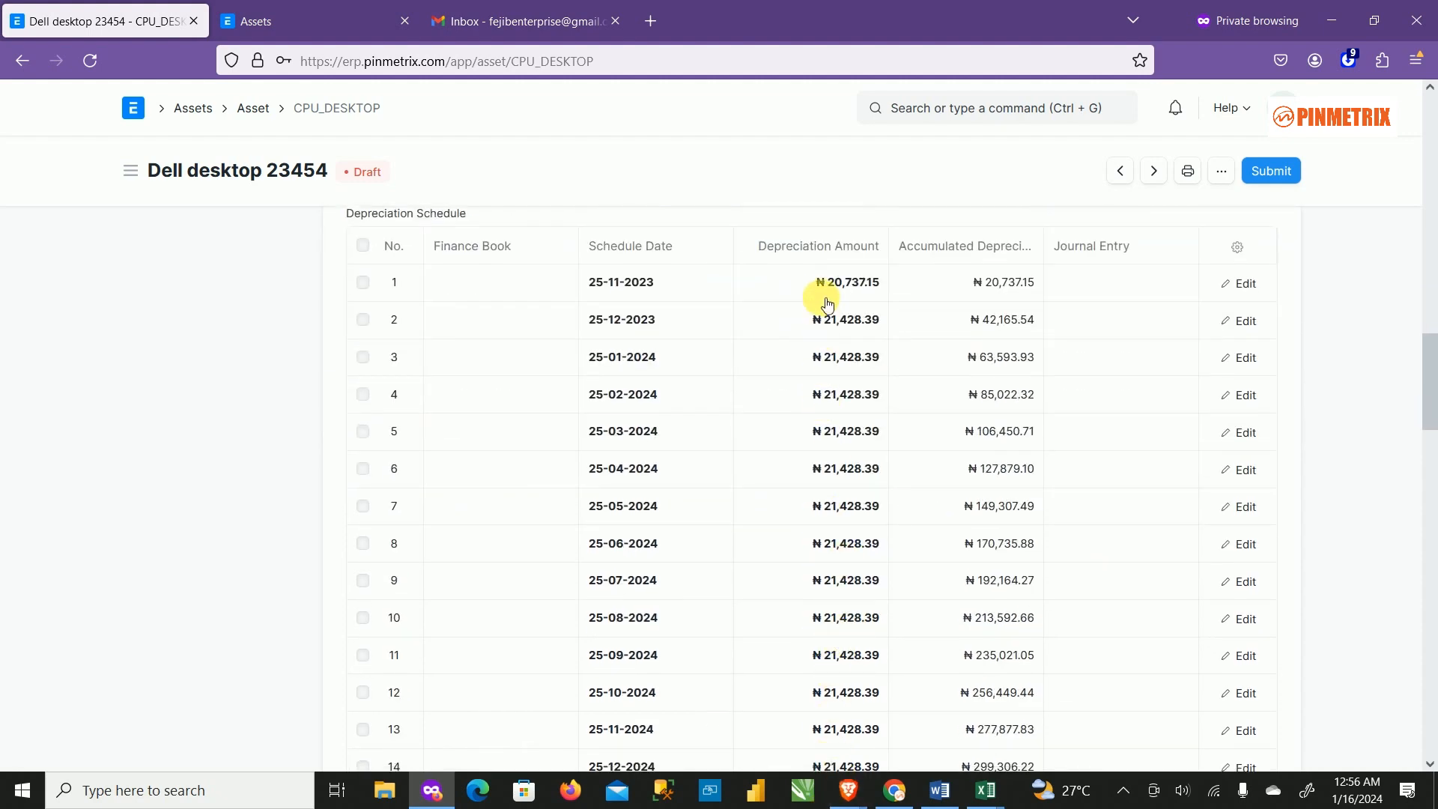
pyautogui.scroll(3, 859, 311)
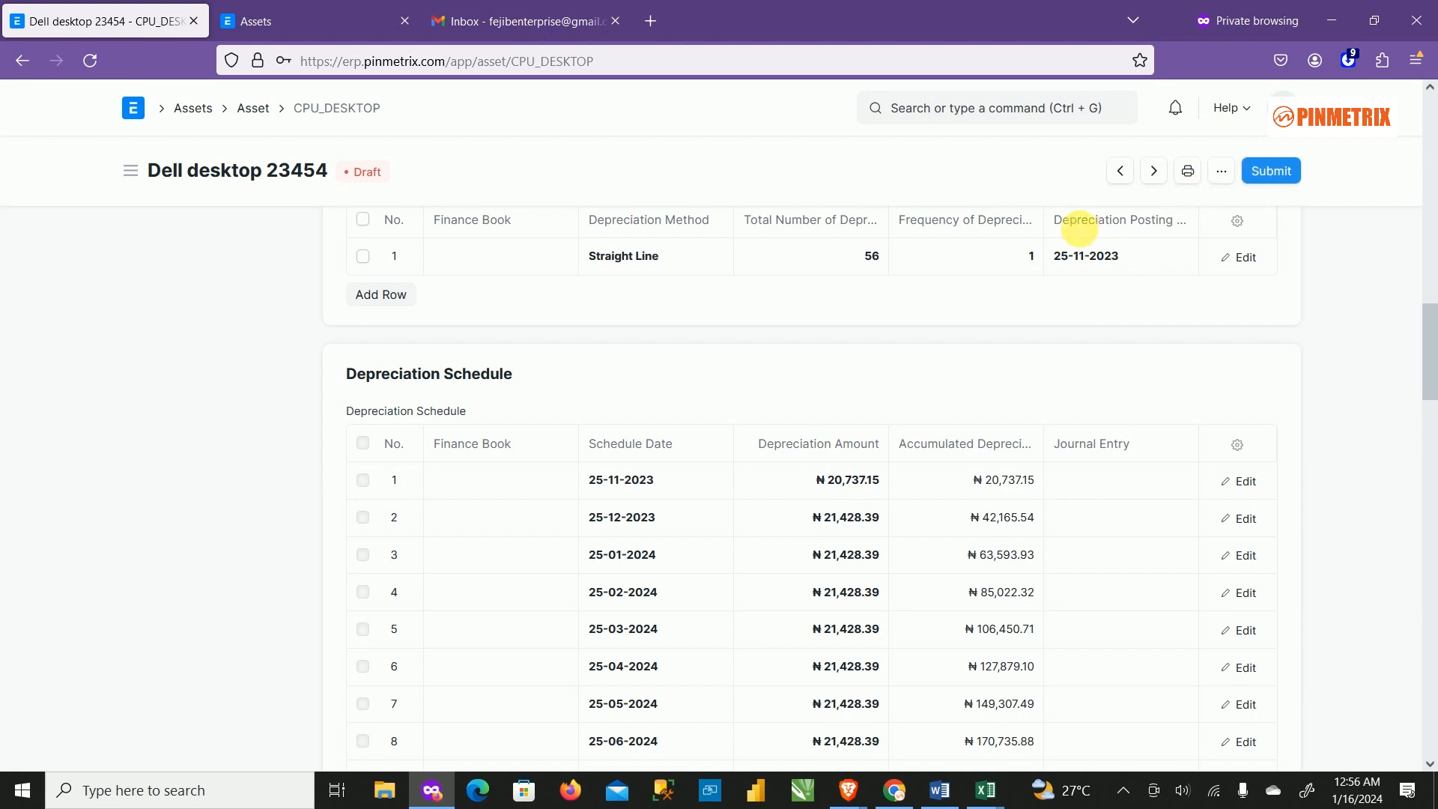
pyautogui.scroll(3, 873, 552)
pyautogui.scroll(-5, 852, 382)
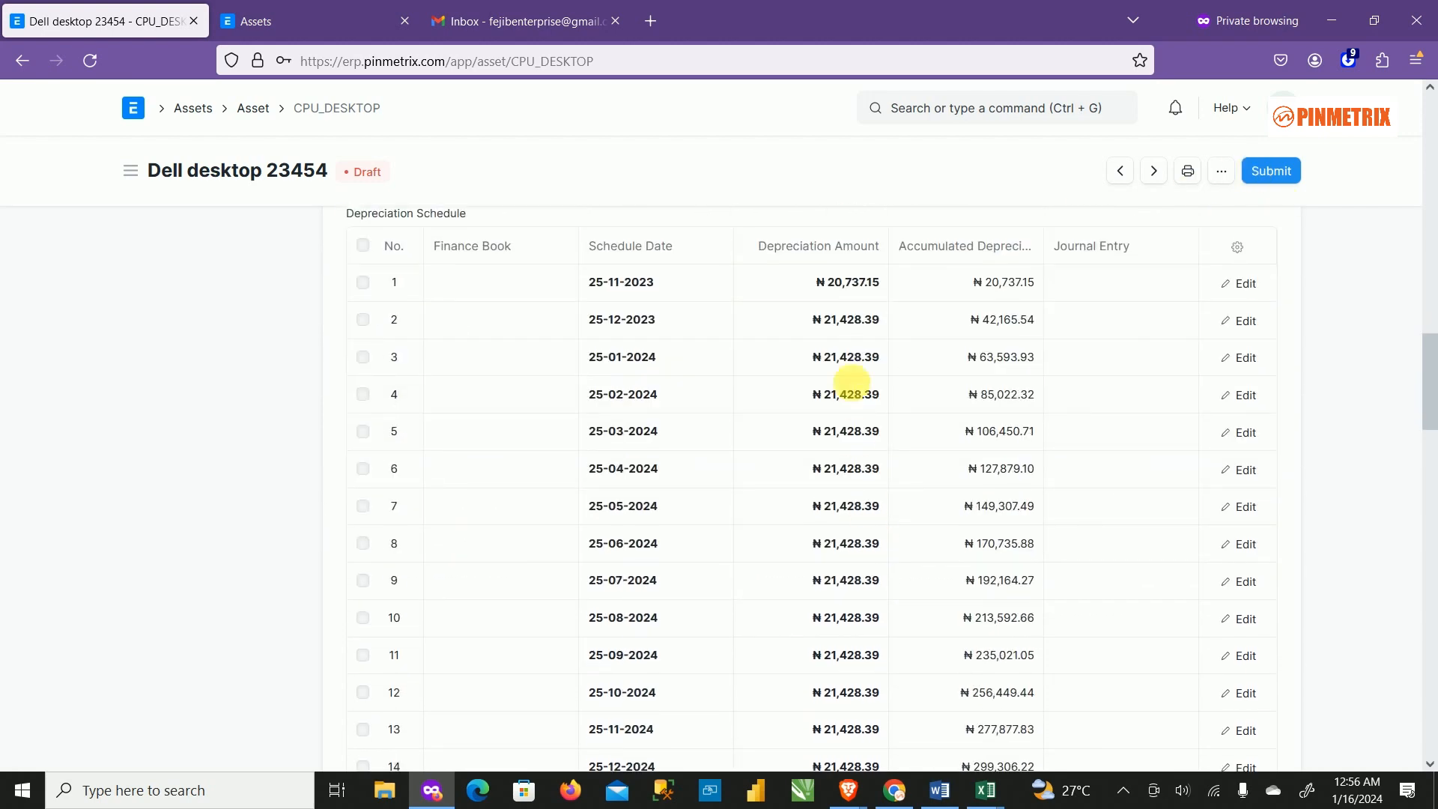
pyautogui.scroll(-15, 852, 382)
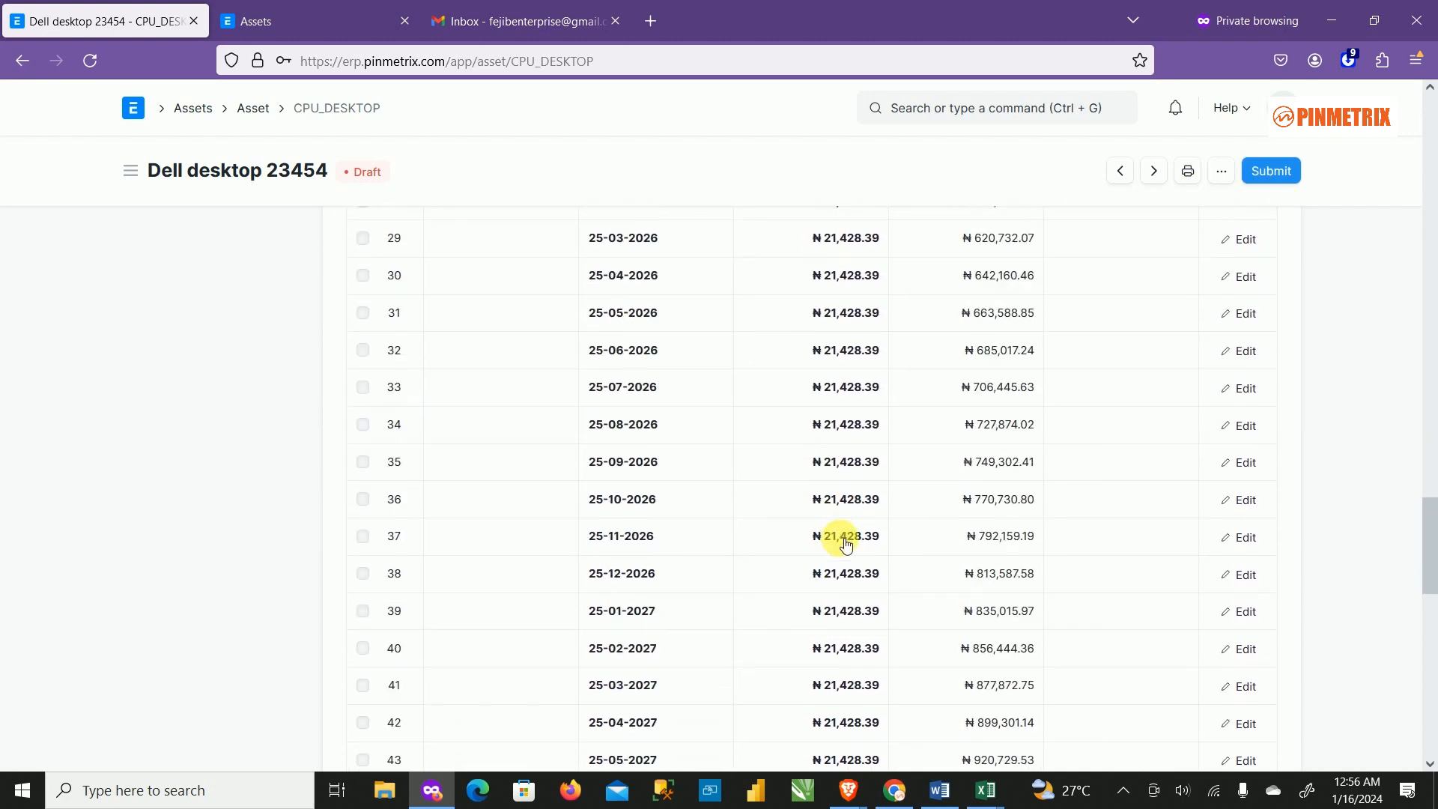
pyautogui.scroll(-8, 848, 569)
pyautogui.scroll(7, 853, 426)
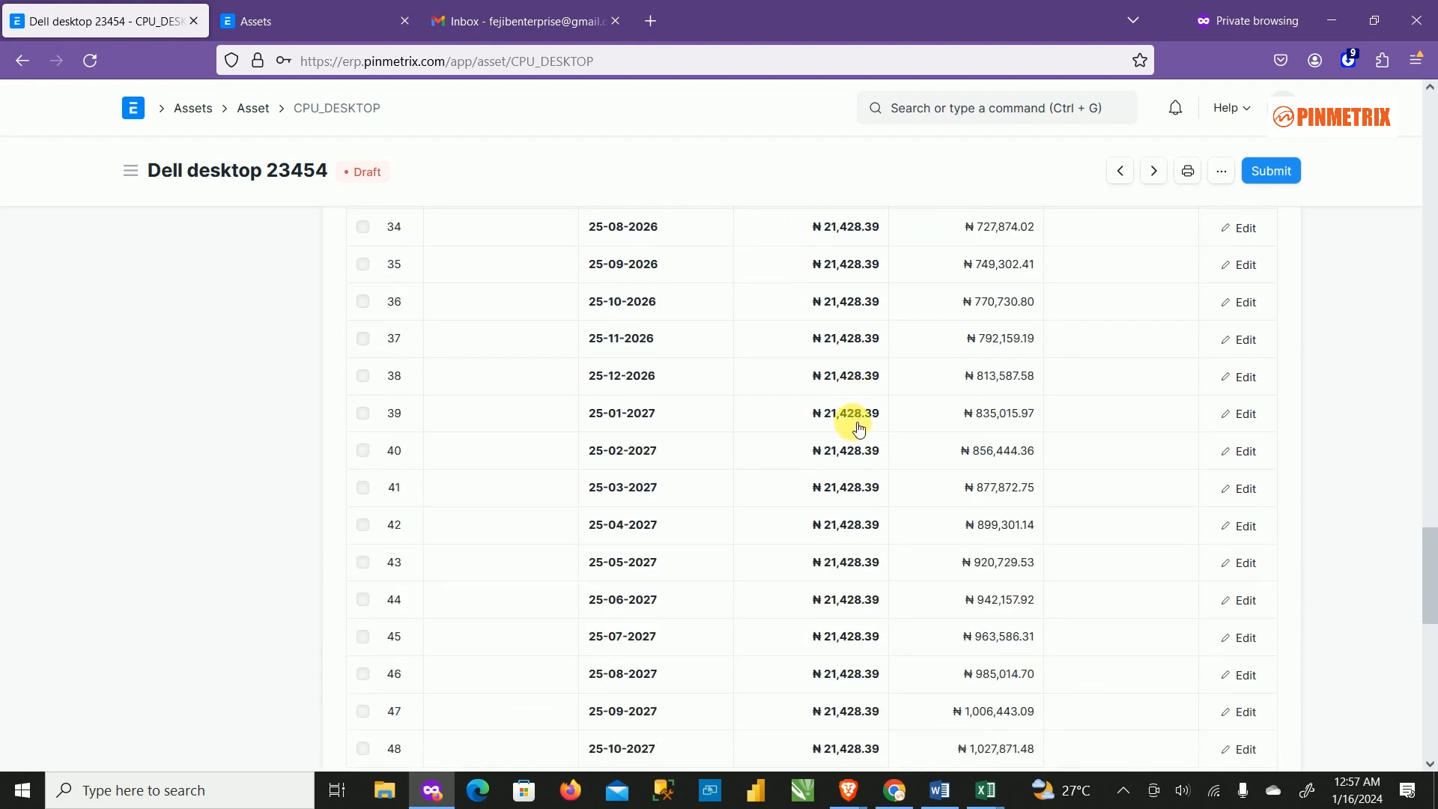
pyautogui.scroll(4, 747, 372)
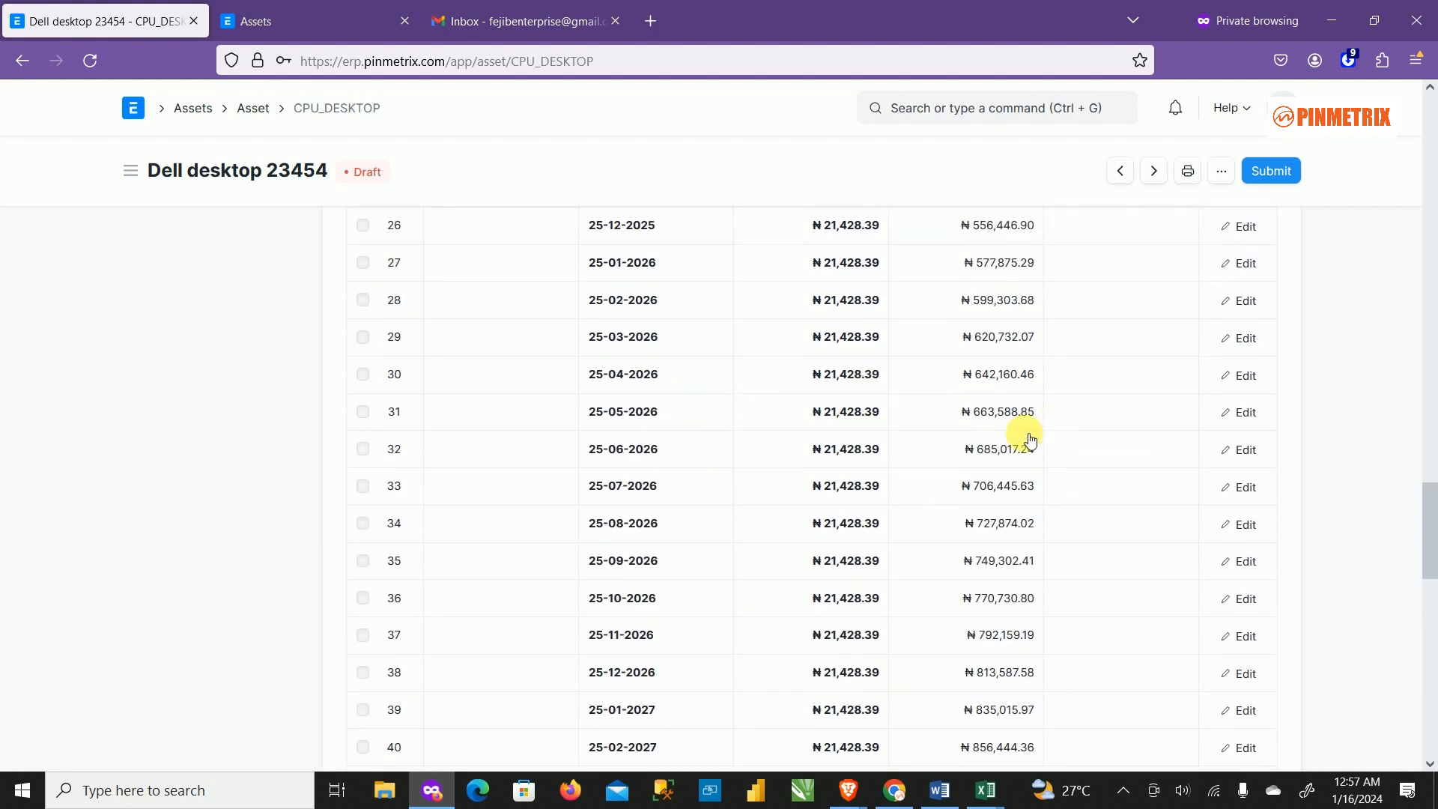
pyautogui.scroll(10, 640, 346)
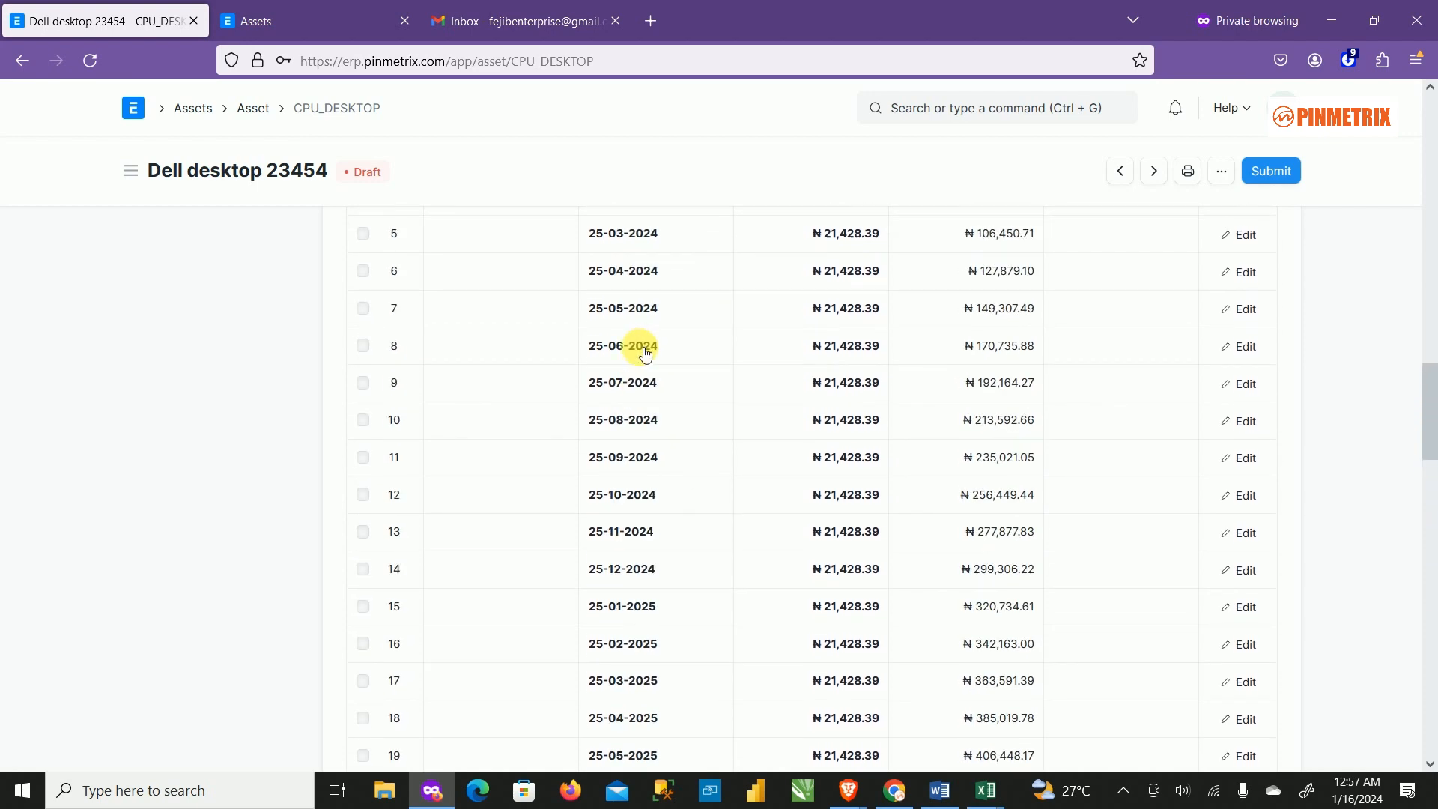
pyautogui.scroll(7, 648, 358)
pyautogui.scroll(-3, 728, 426)
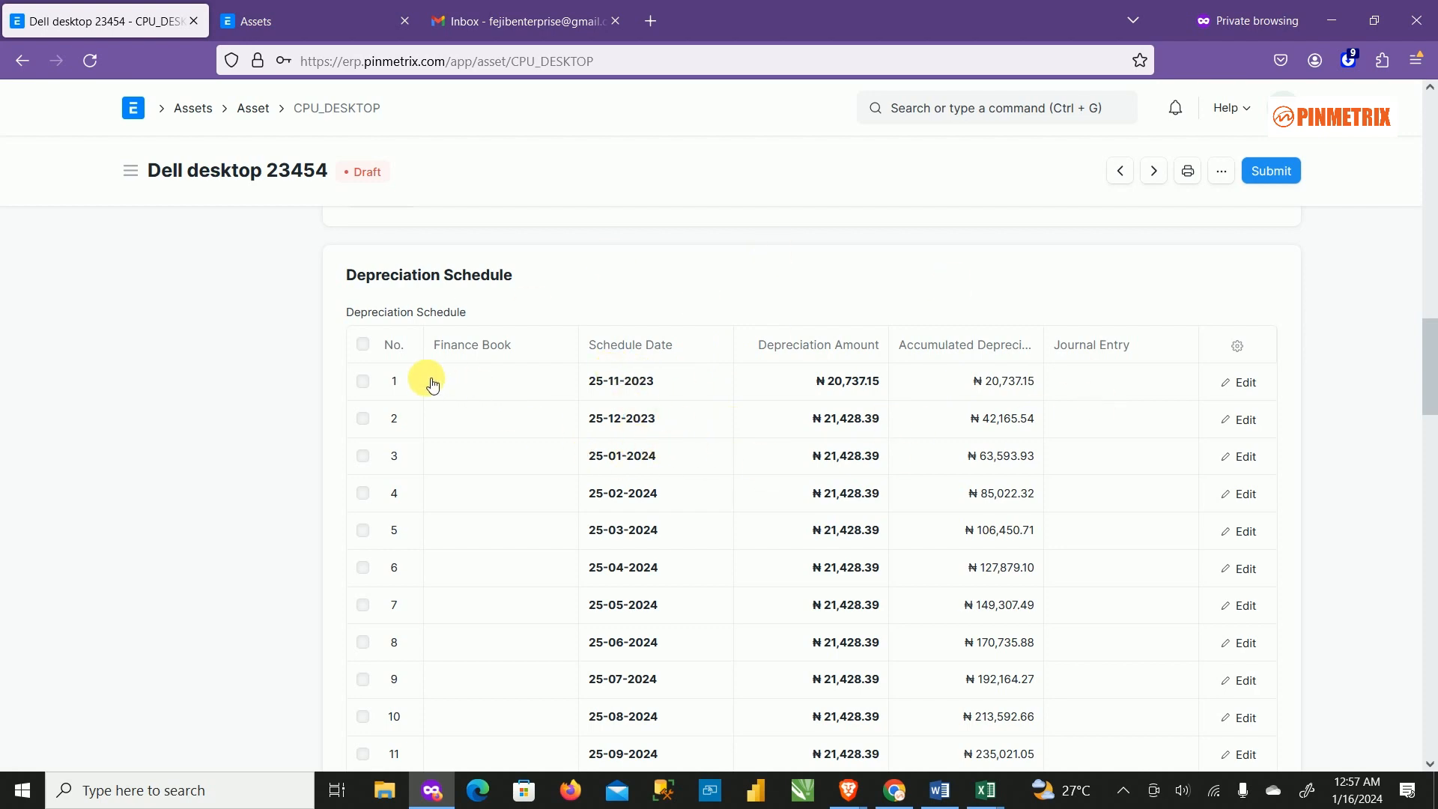
pyautogui.scroll(-10, 838, 461)
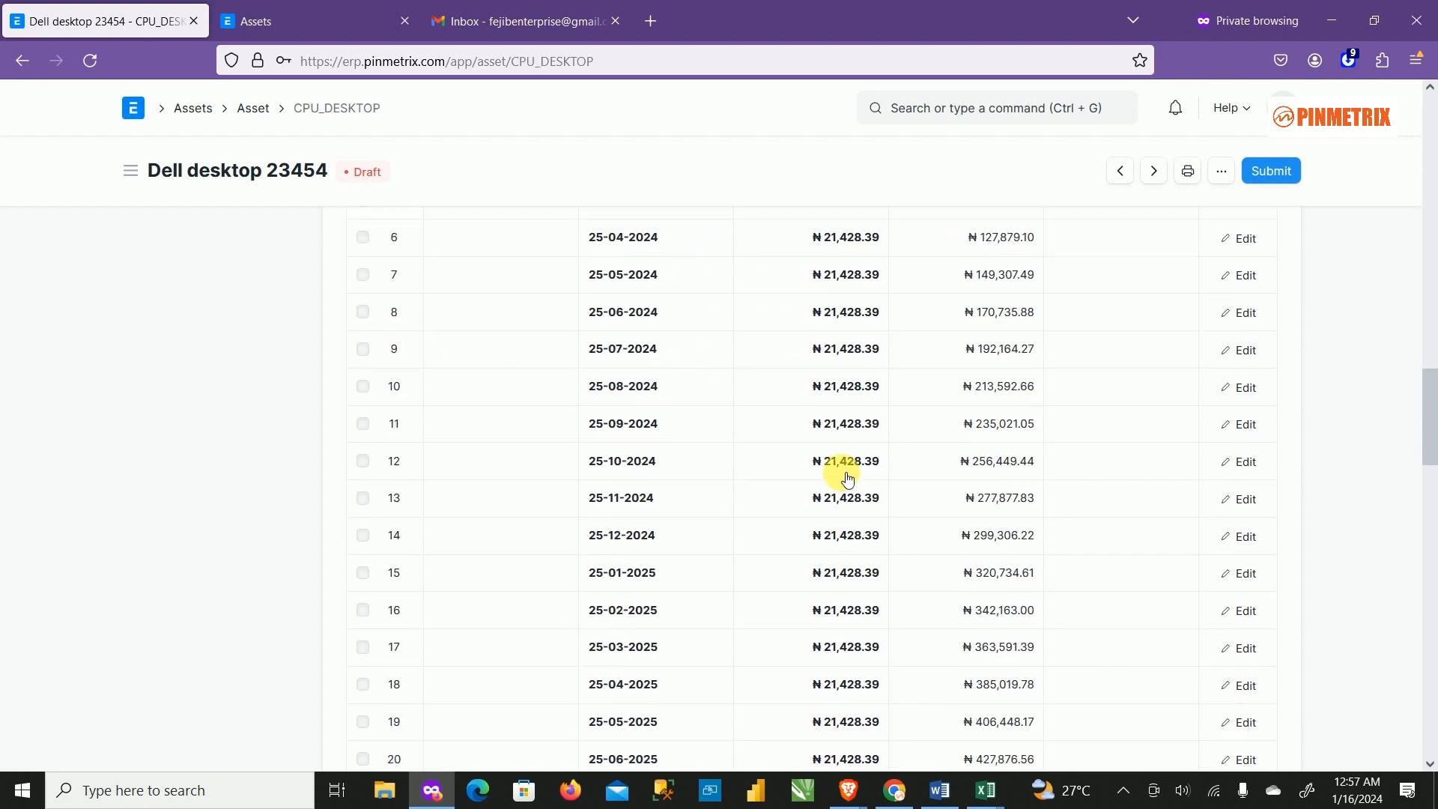
pyautogui.scroll(-15, 837, 459)
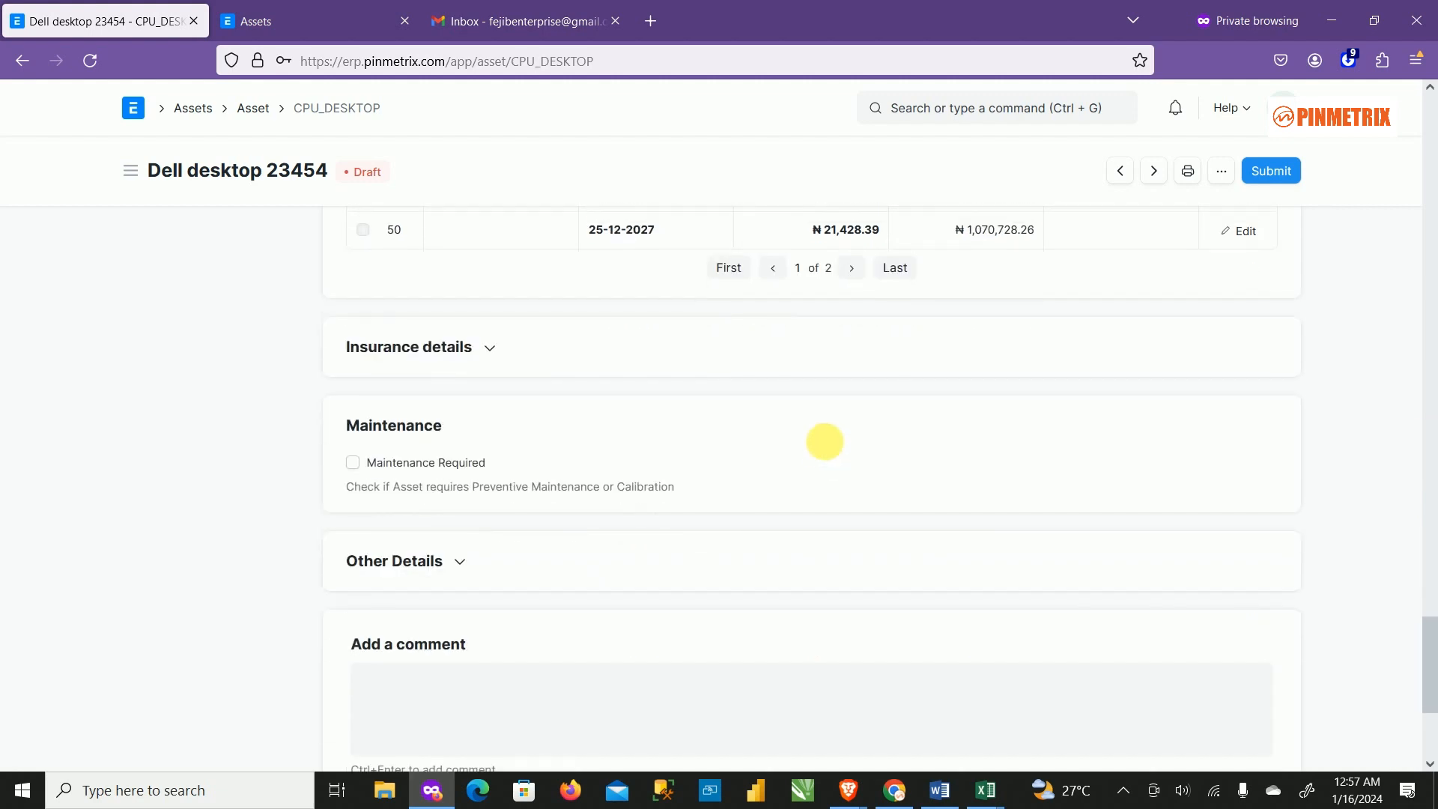
pyautogui.scroll(4, 820, 376)
pyautogui.scroll(-4, 792, 408)
pyautogui.scroll(16, 966, 356)
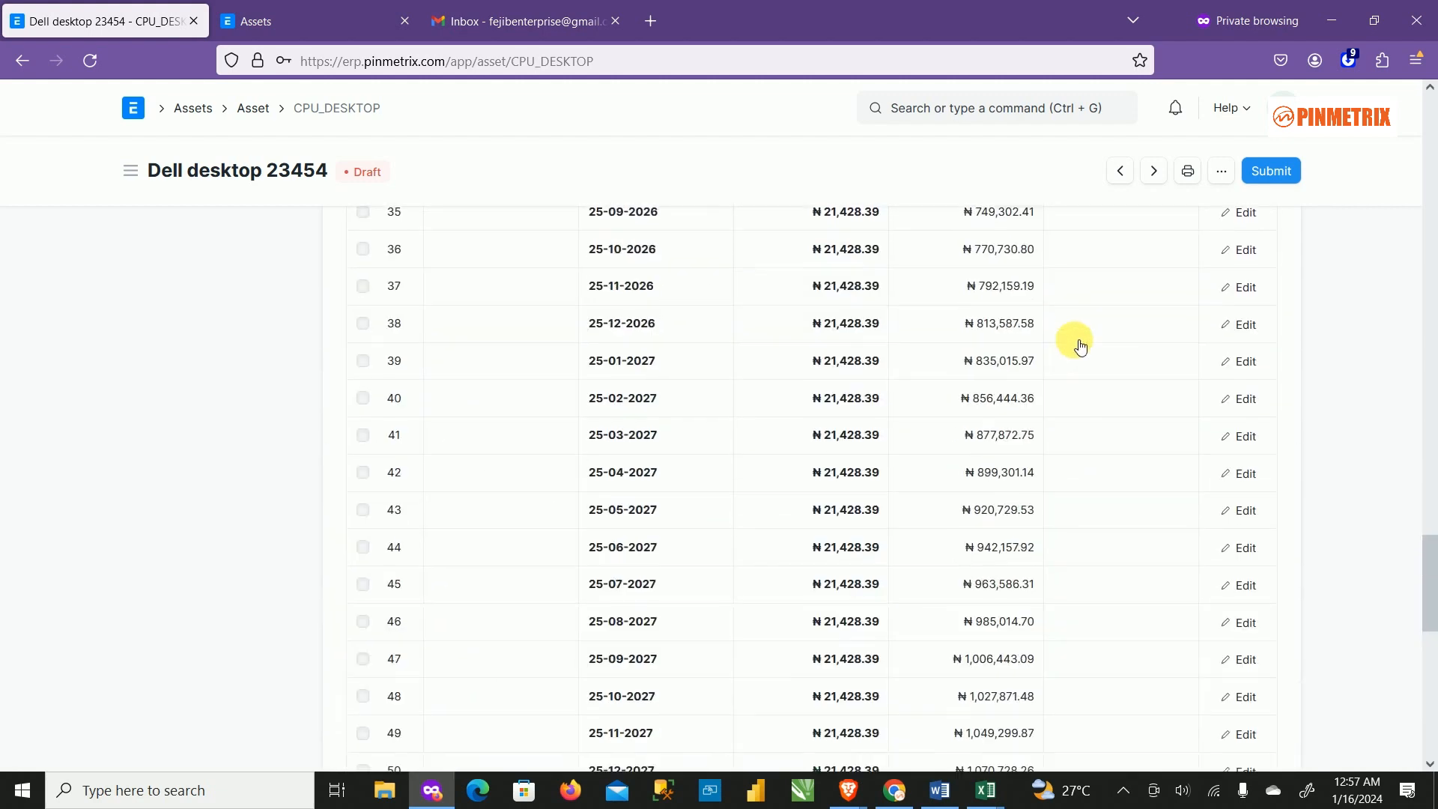
pyautogui.scroll(18, 1116, 317)
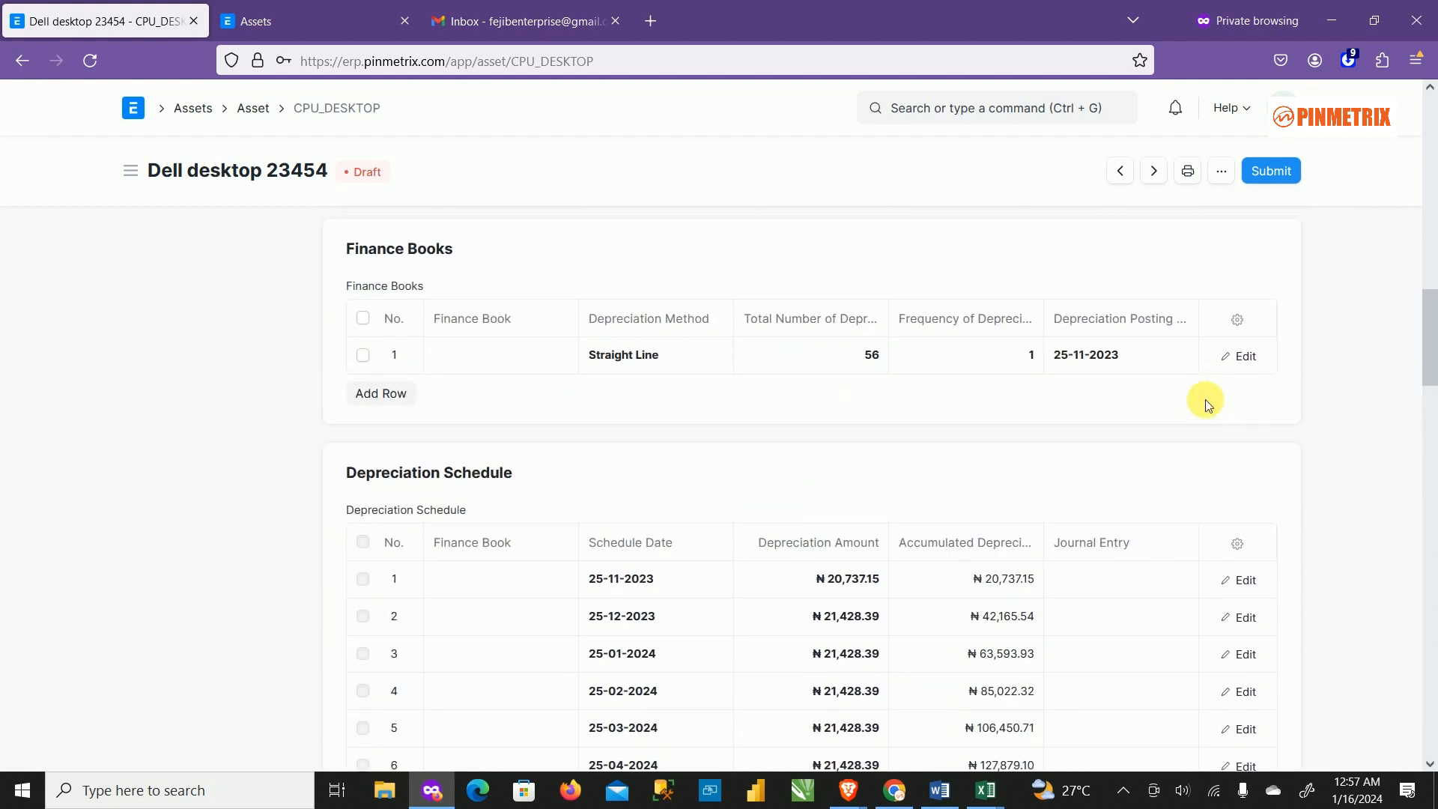
pyautogui.scroll(-12, 1033, 475)
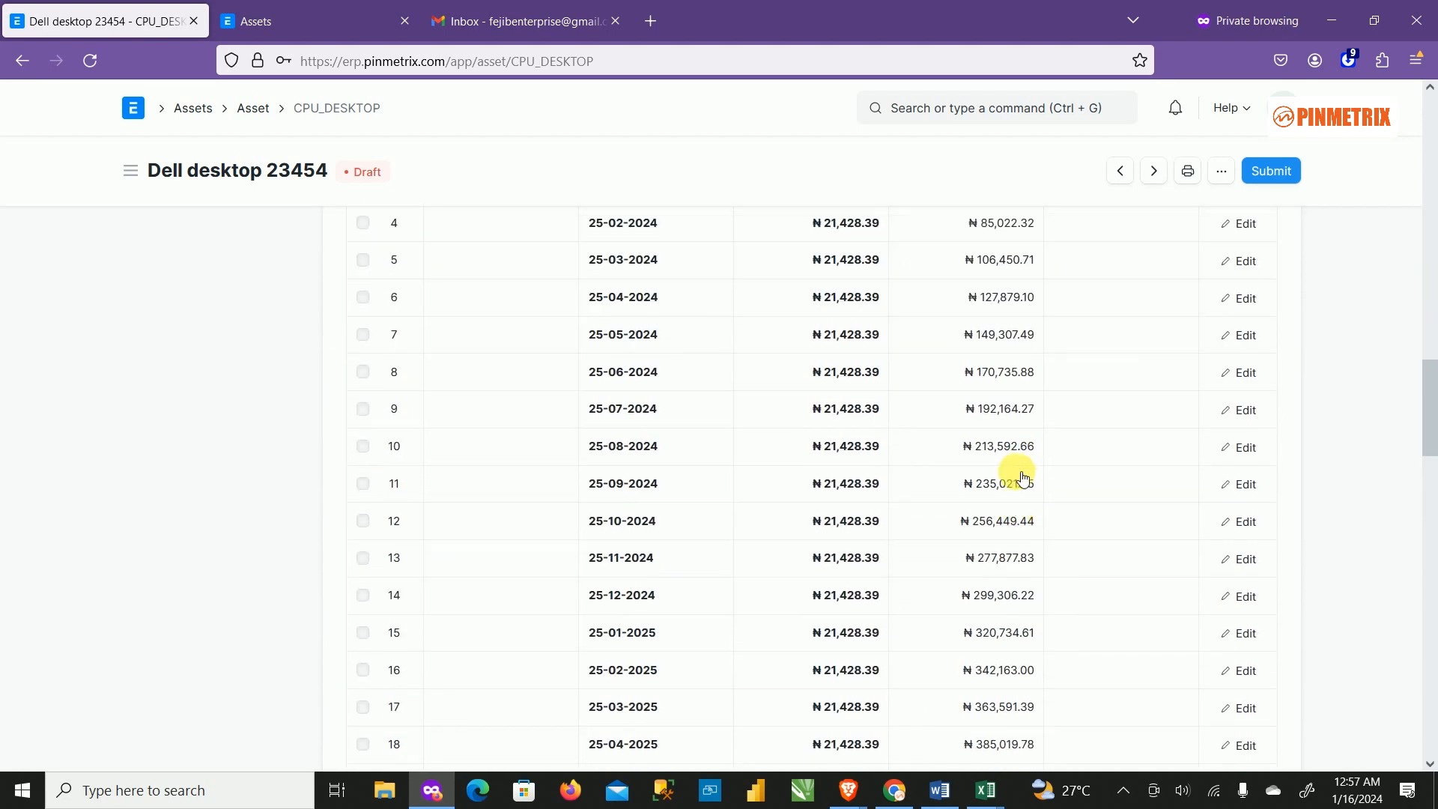
pyautogui.scroll(7, 1011, 472)
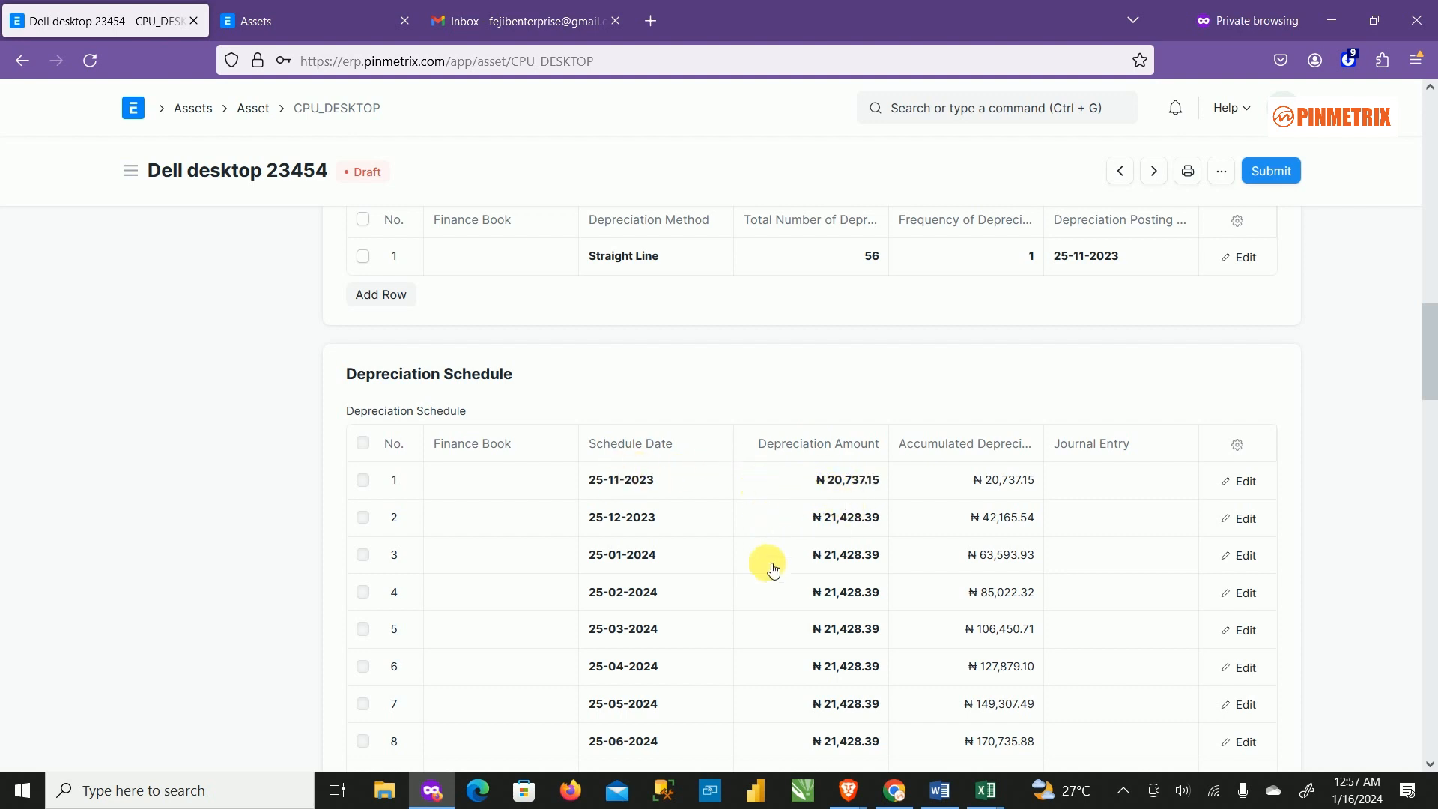
# Try depreciation posting dates of 24 and then 9 November 2023, saving after each.
pyautogui.click(1142, 260)
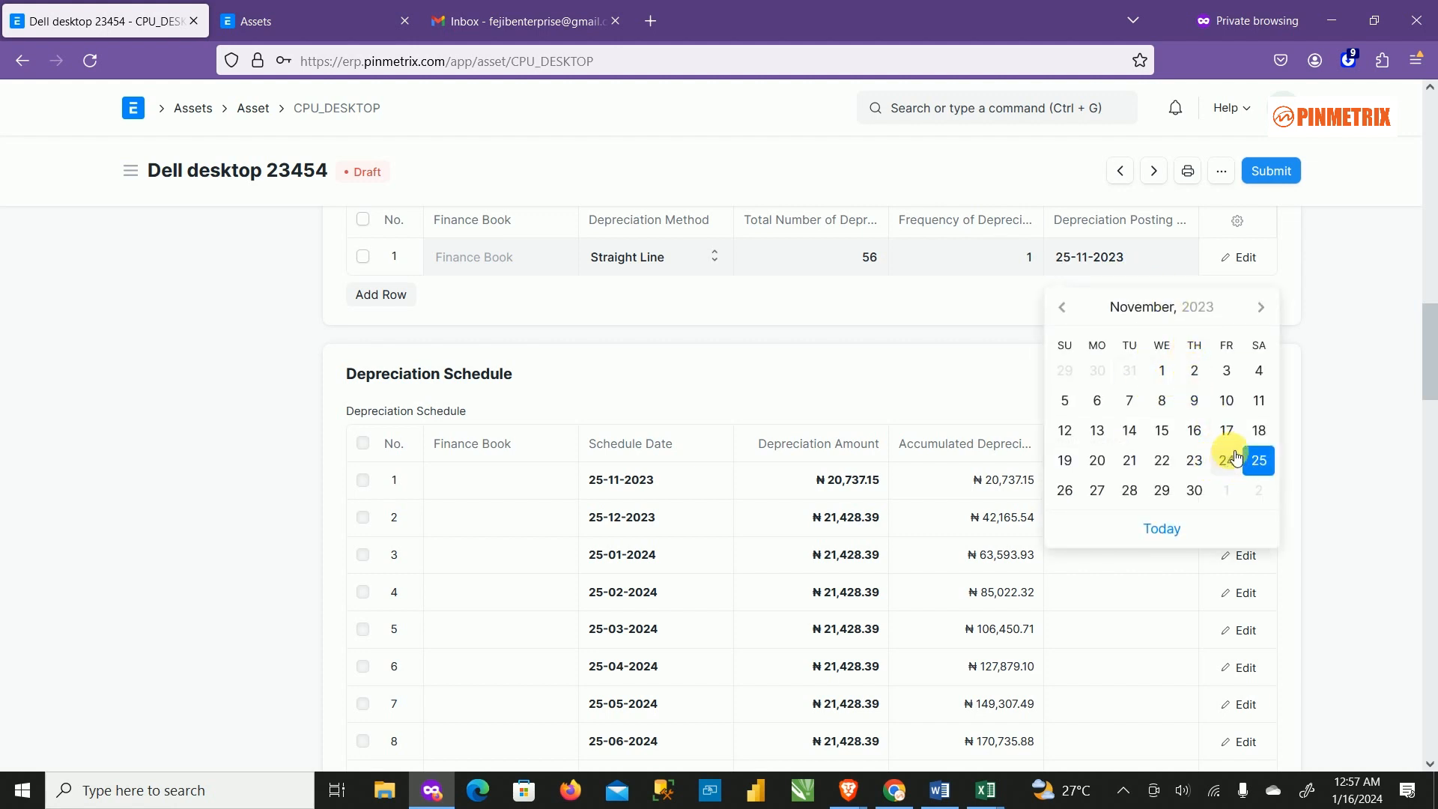
pyautogui.click(1229, 462)
pyautogui.click(1274, 171)
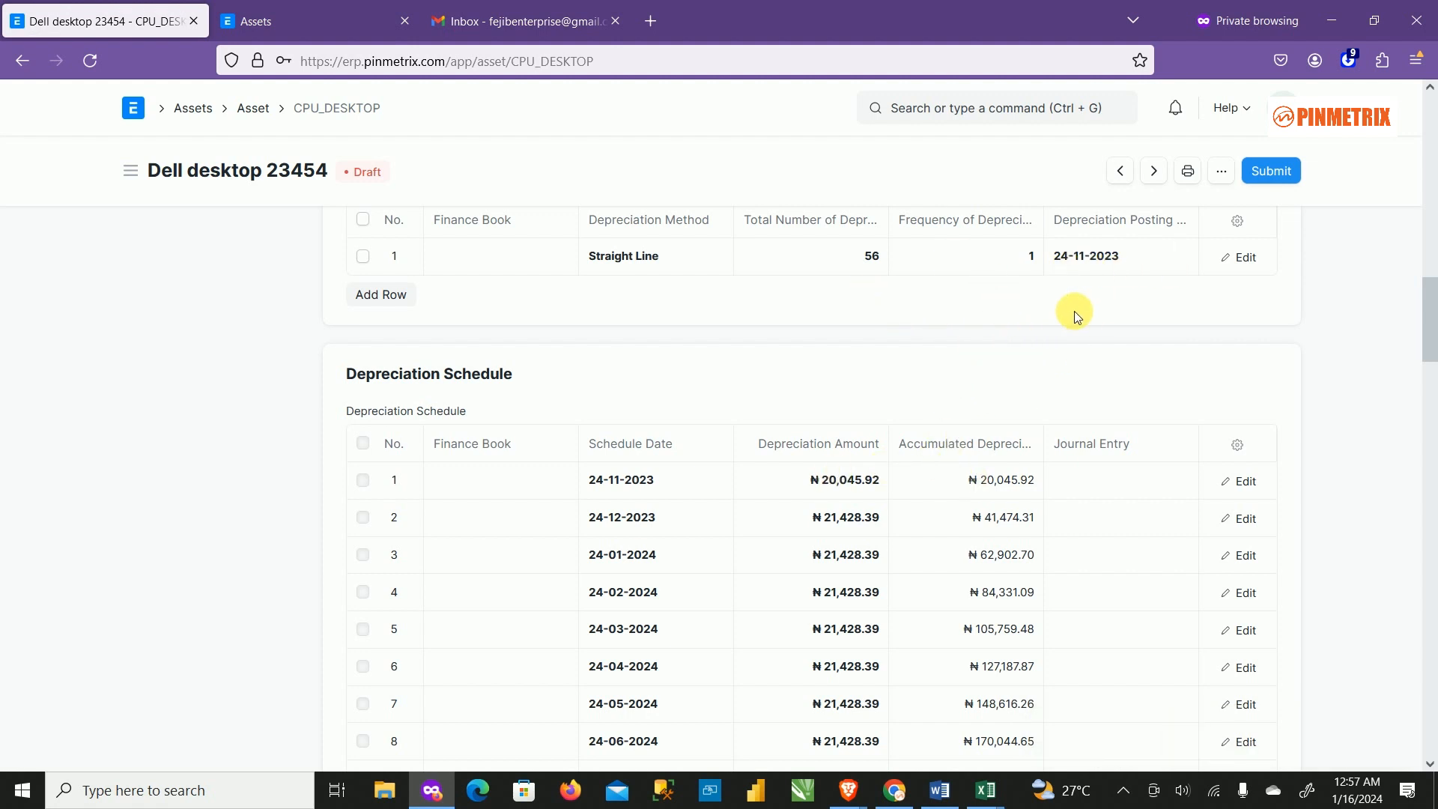
pyautogui.click(1136, 255)
pyautogui.click(1146, 257)
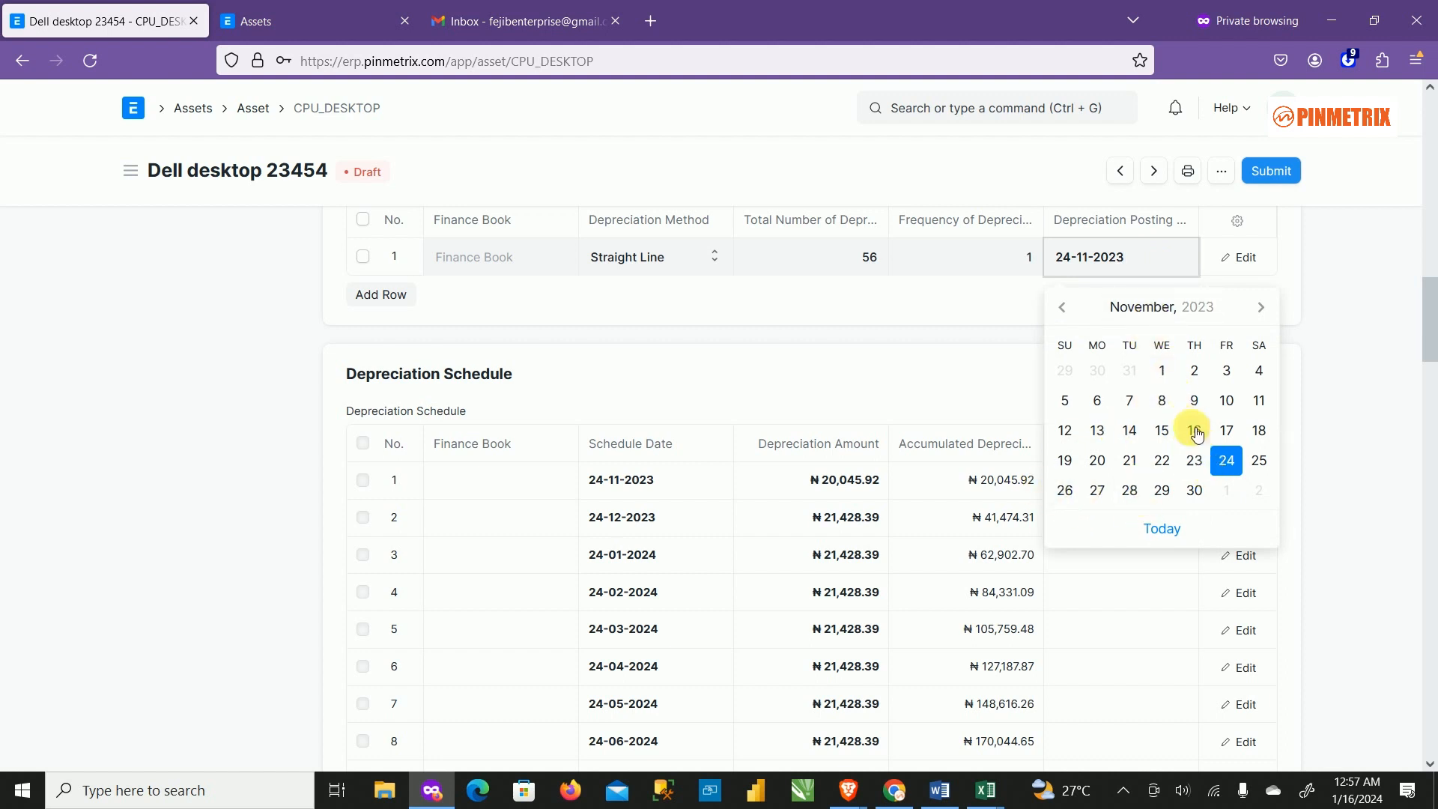
pyautogui.click(1195, 403)
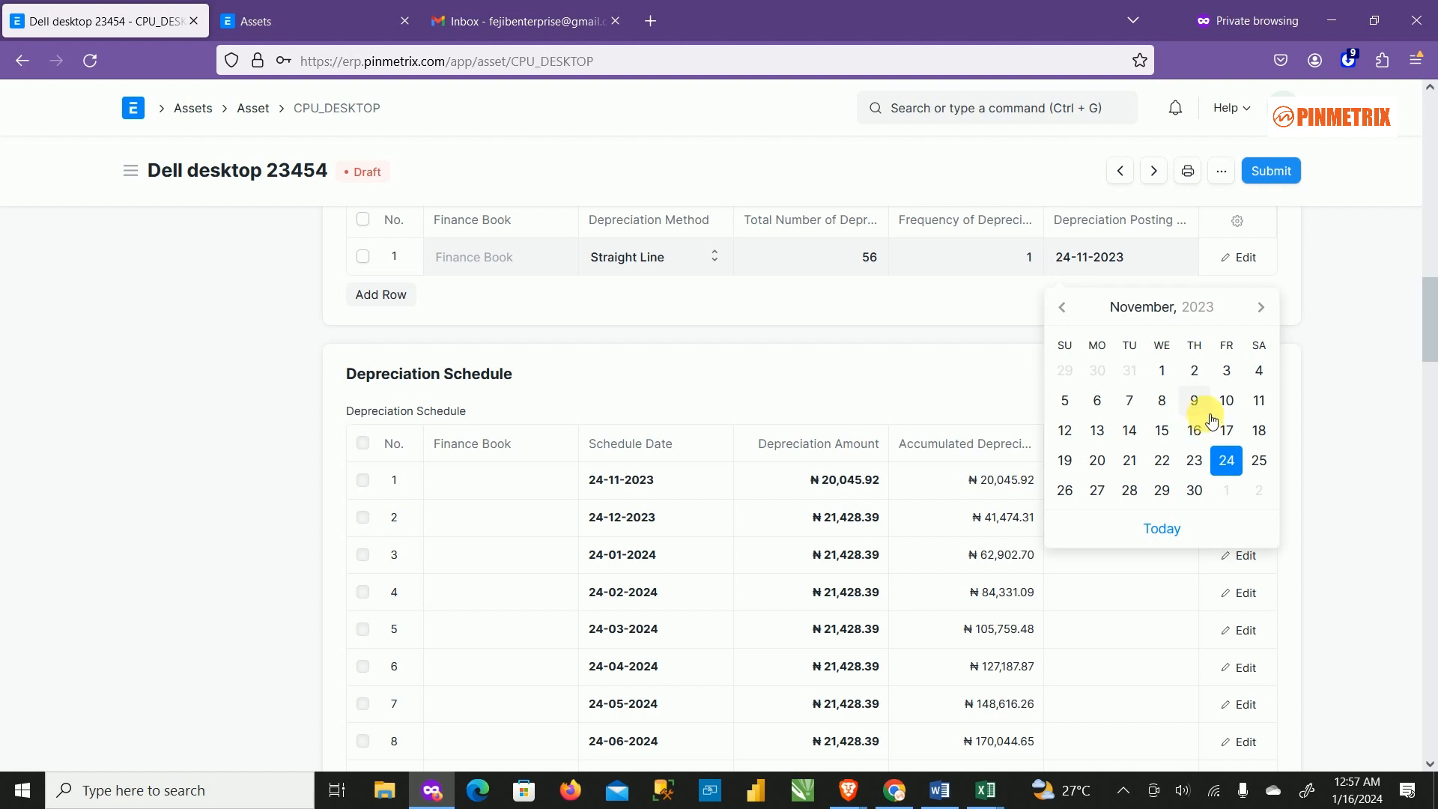
pyautogui.click(1277, 171)
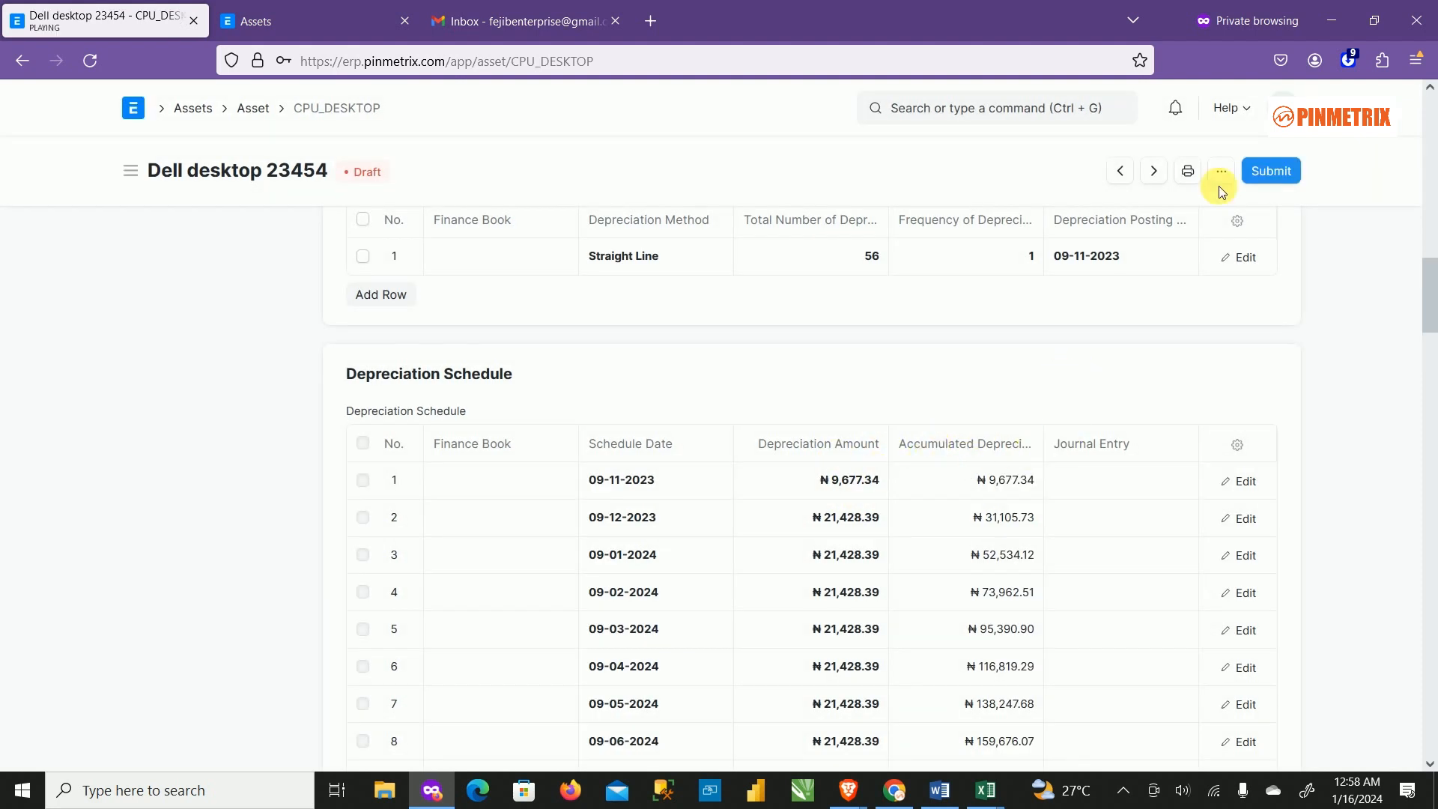
# Restore the posting date to 25 November 2023 and save the asset.
pyautogui.click(1138, 257)
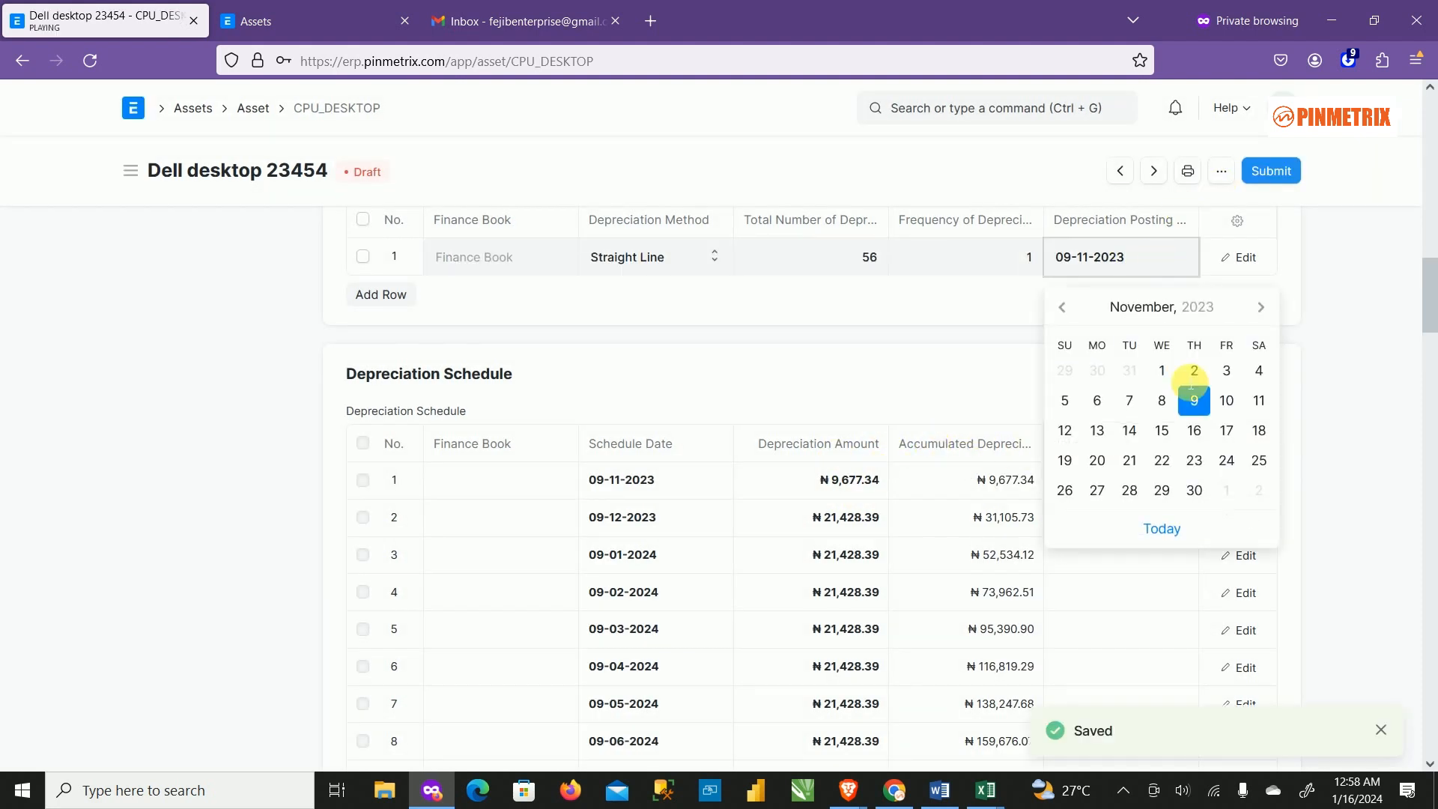
pyautogui.click(1260, 461)
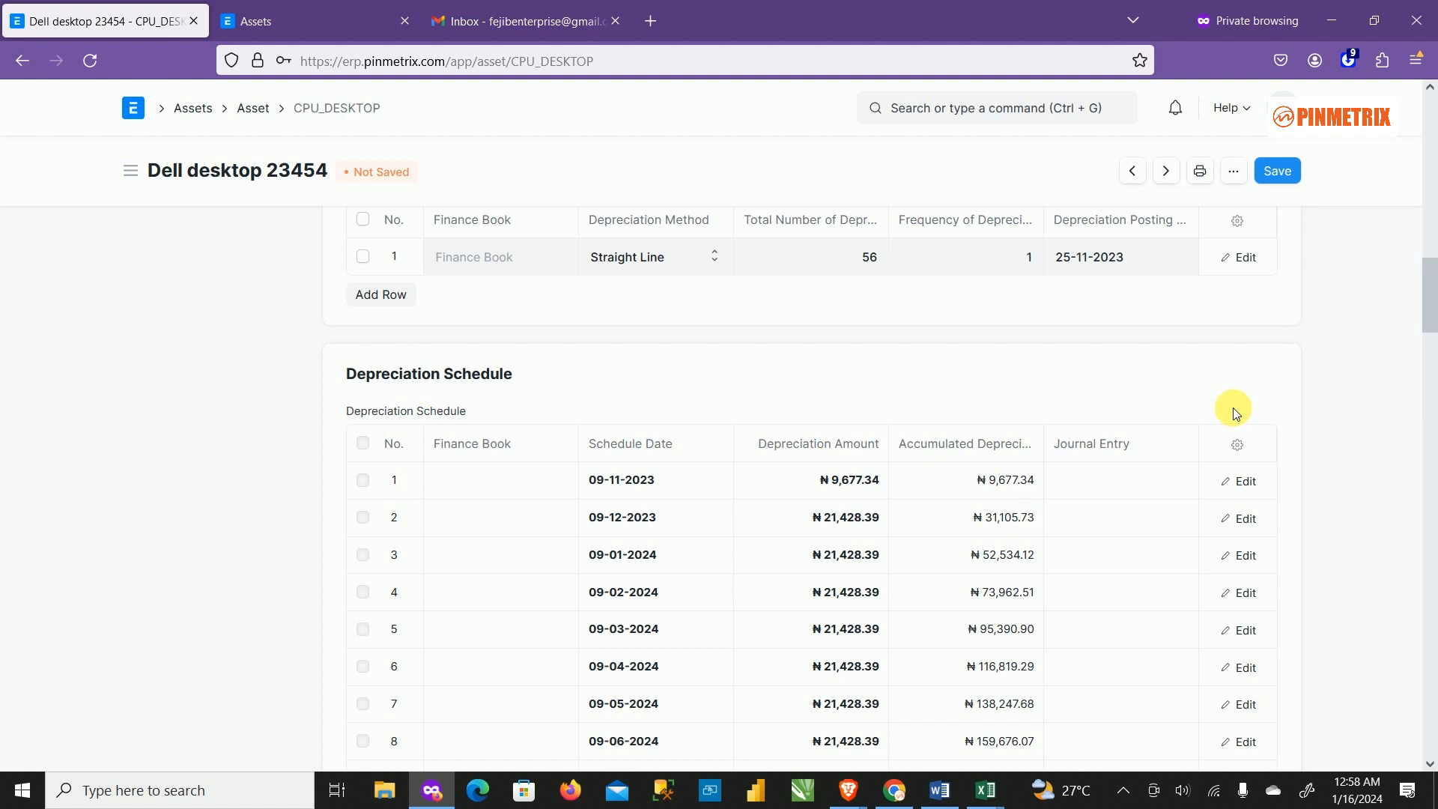
pyautogui.click(1277, 171)
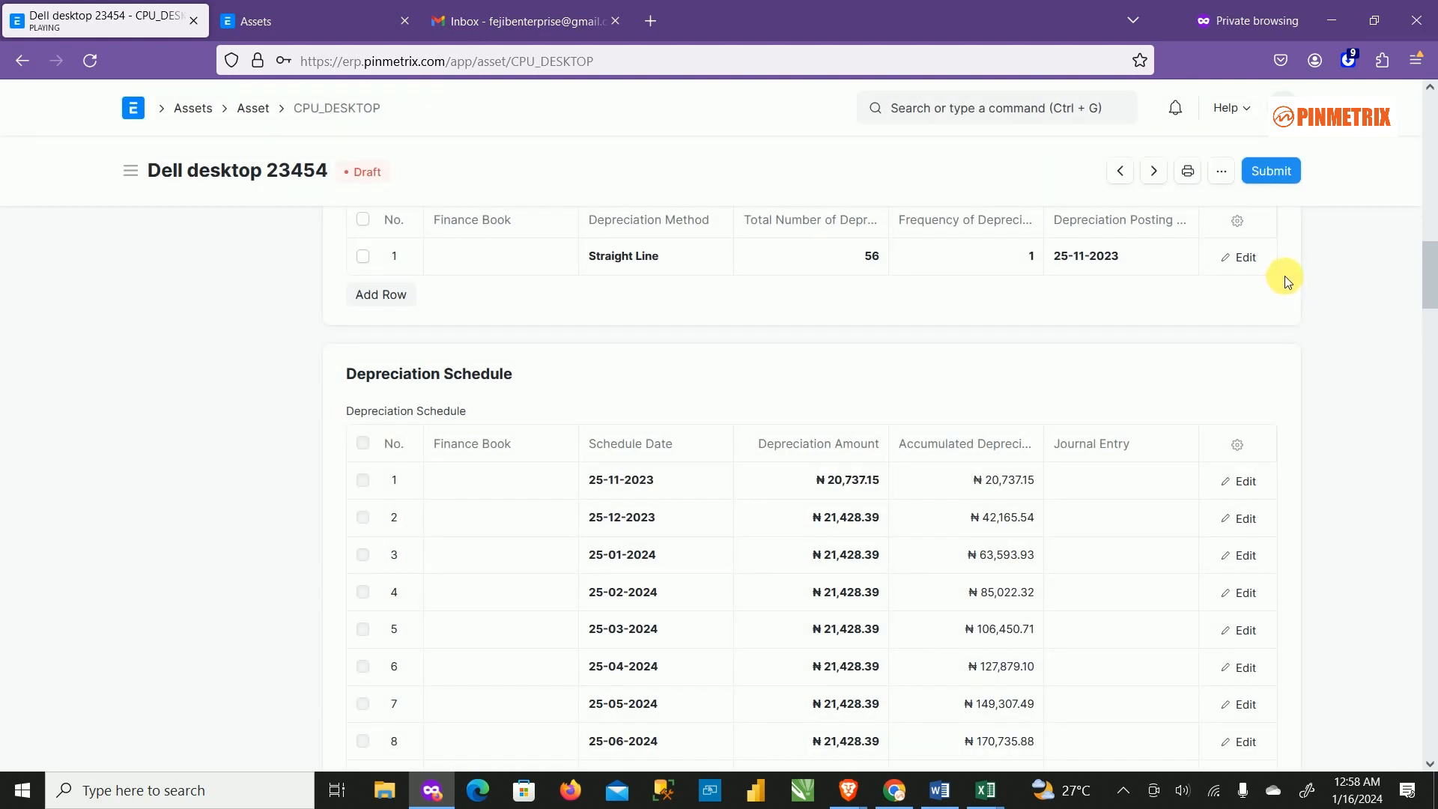
pyautogui.scroll(6, 1090, 307)
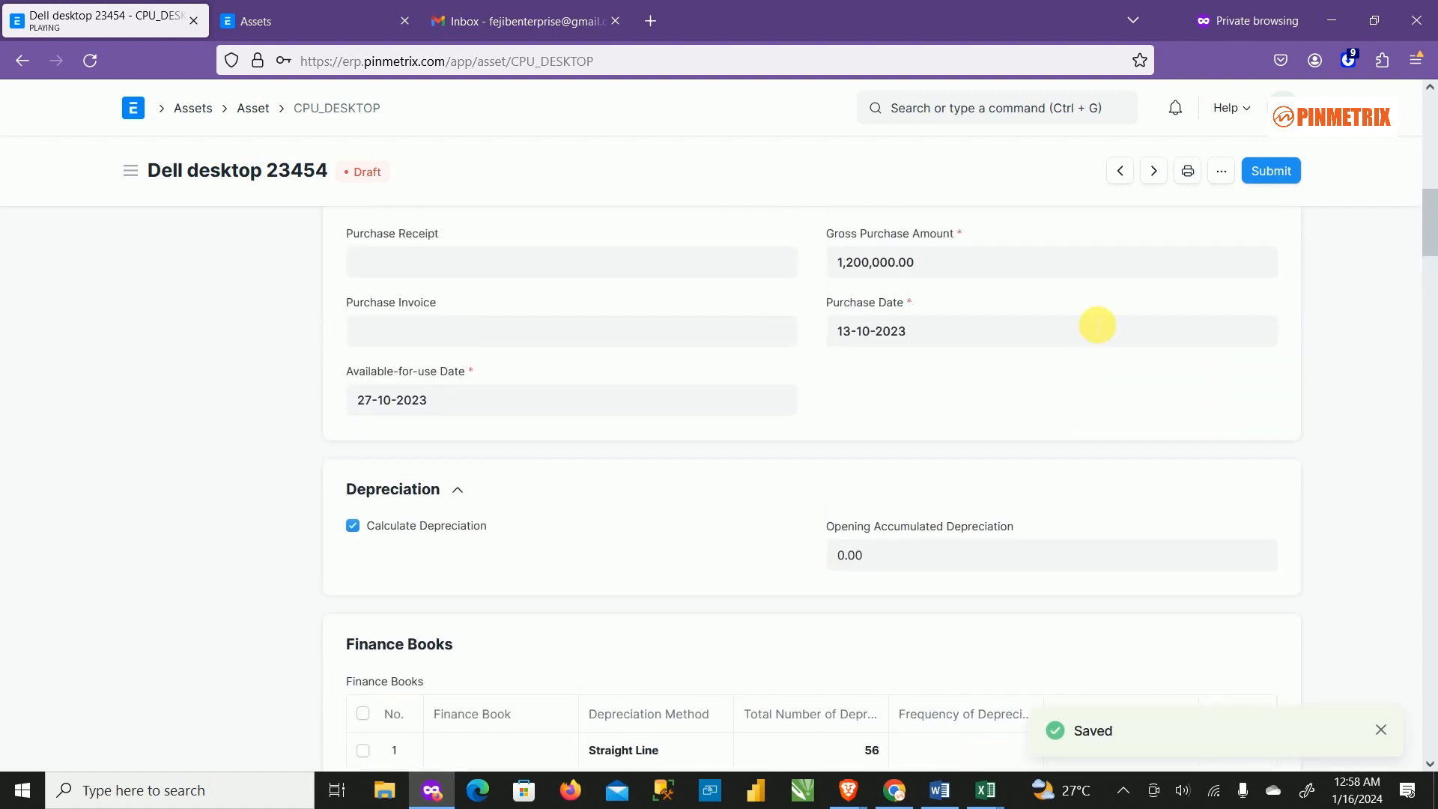
pyautogui.scroll(3, 689, 491)
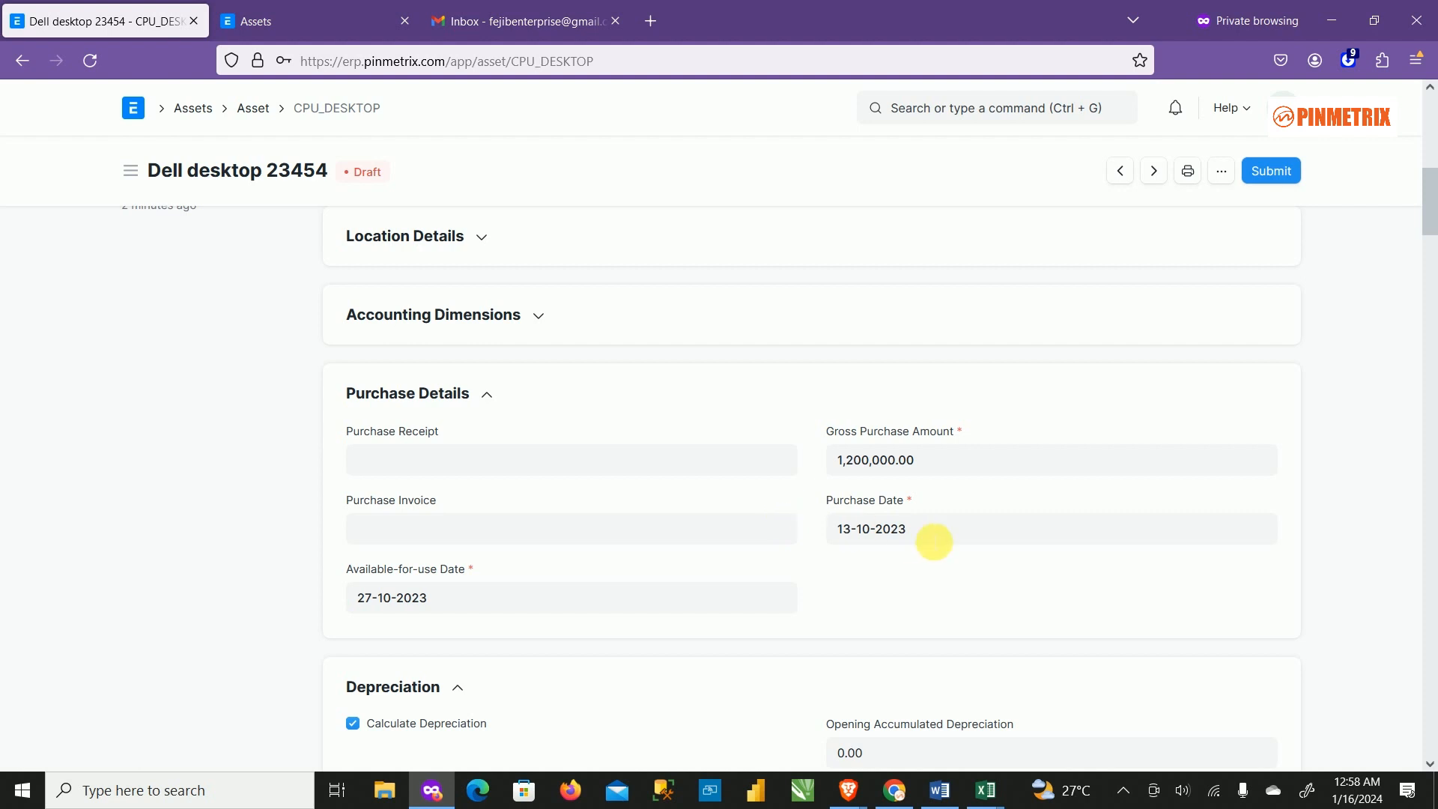
pyautogui.scroll(-2, 612, 562)
pyautogui.scroll(-1, 612, 561)
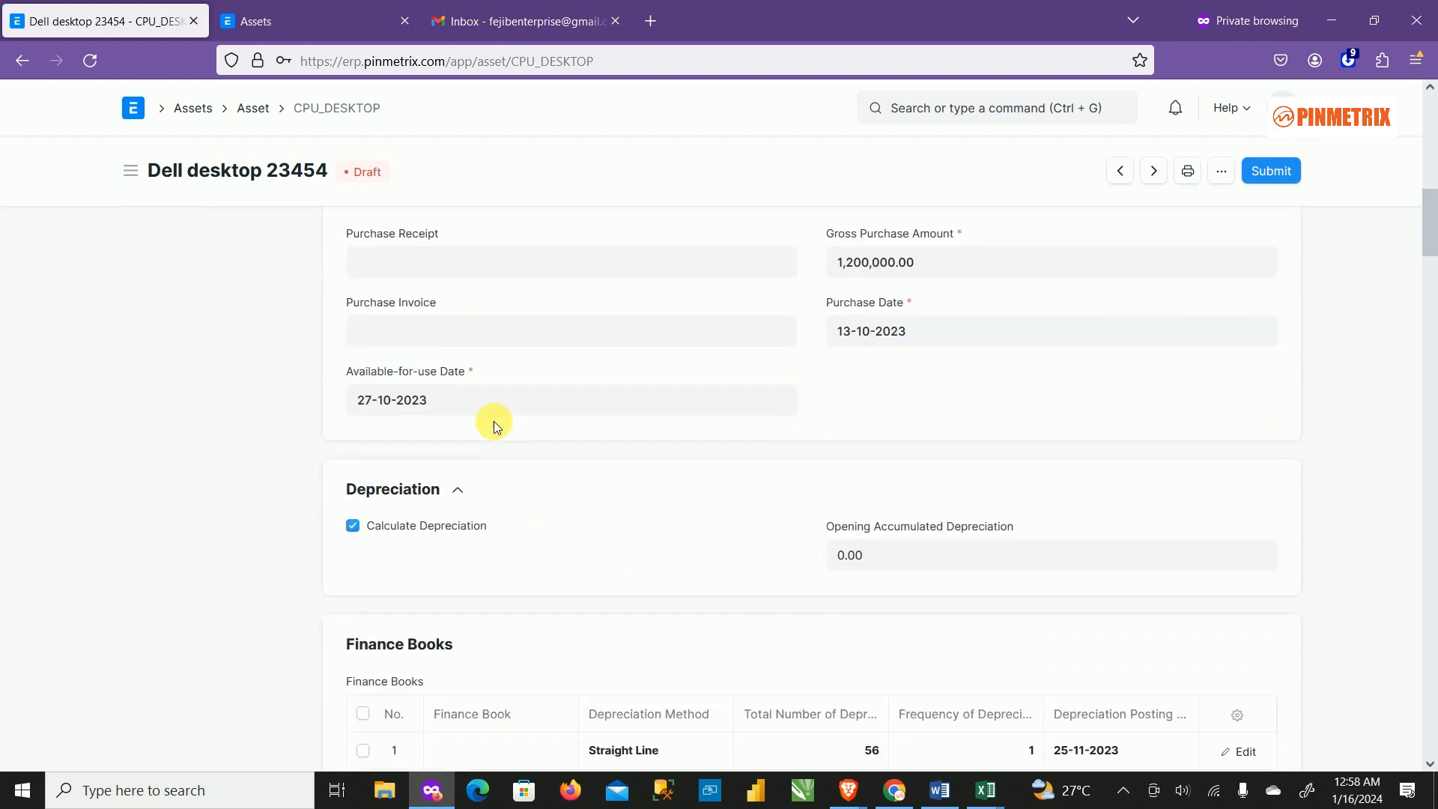
# Set the Available-for-use Date to 25-10-2023 and save Dell desktop 23454.
pyautogui.click(492, 401)
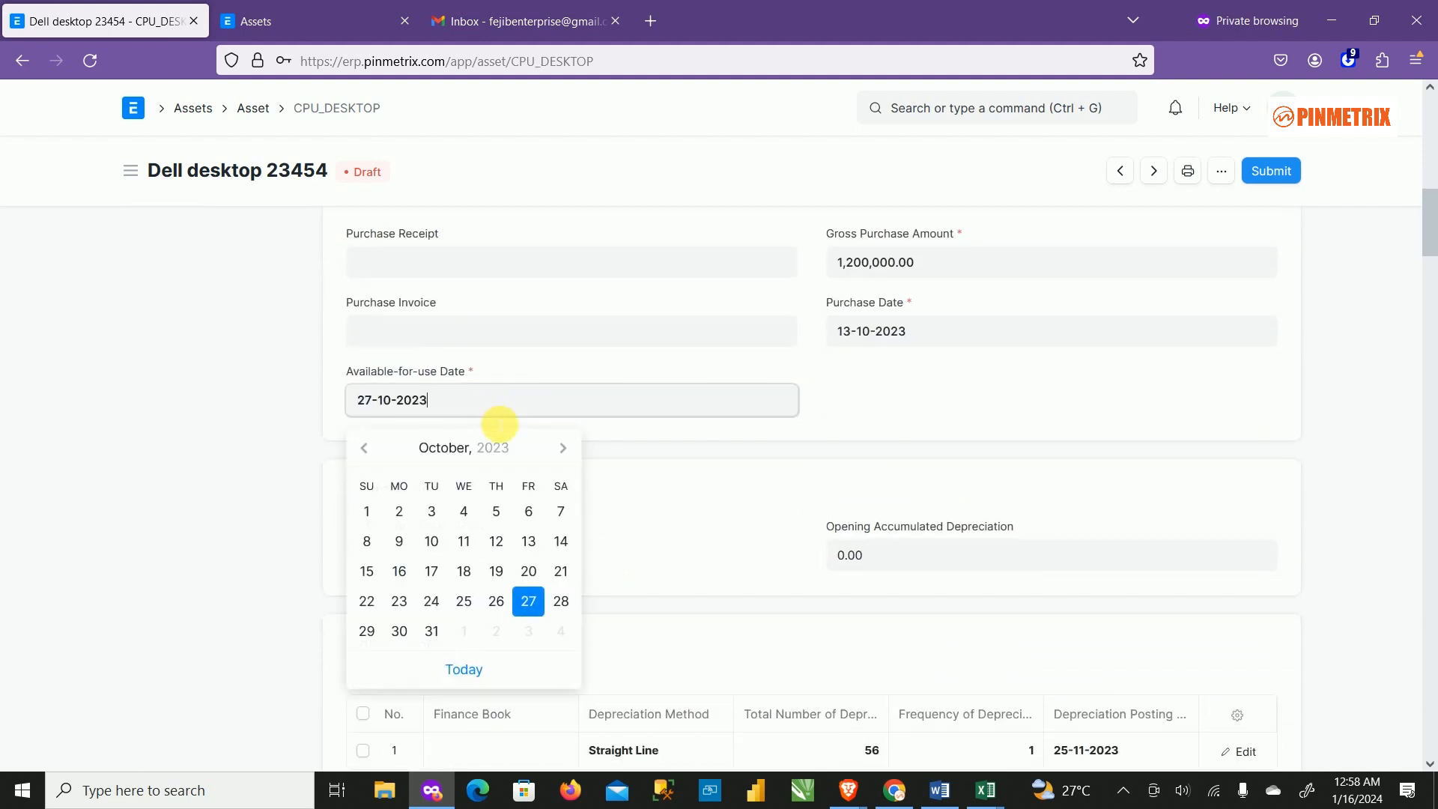
pyautogui.click(464, 602)
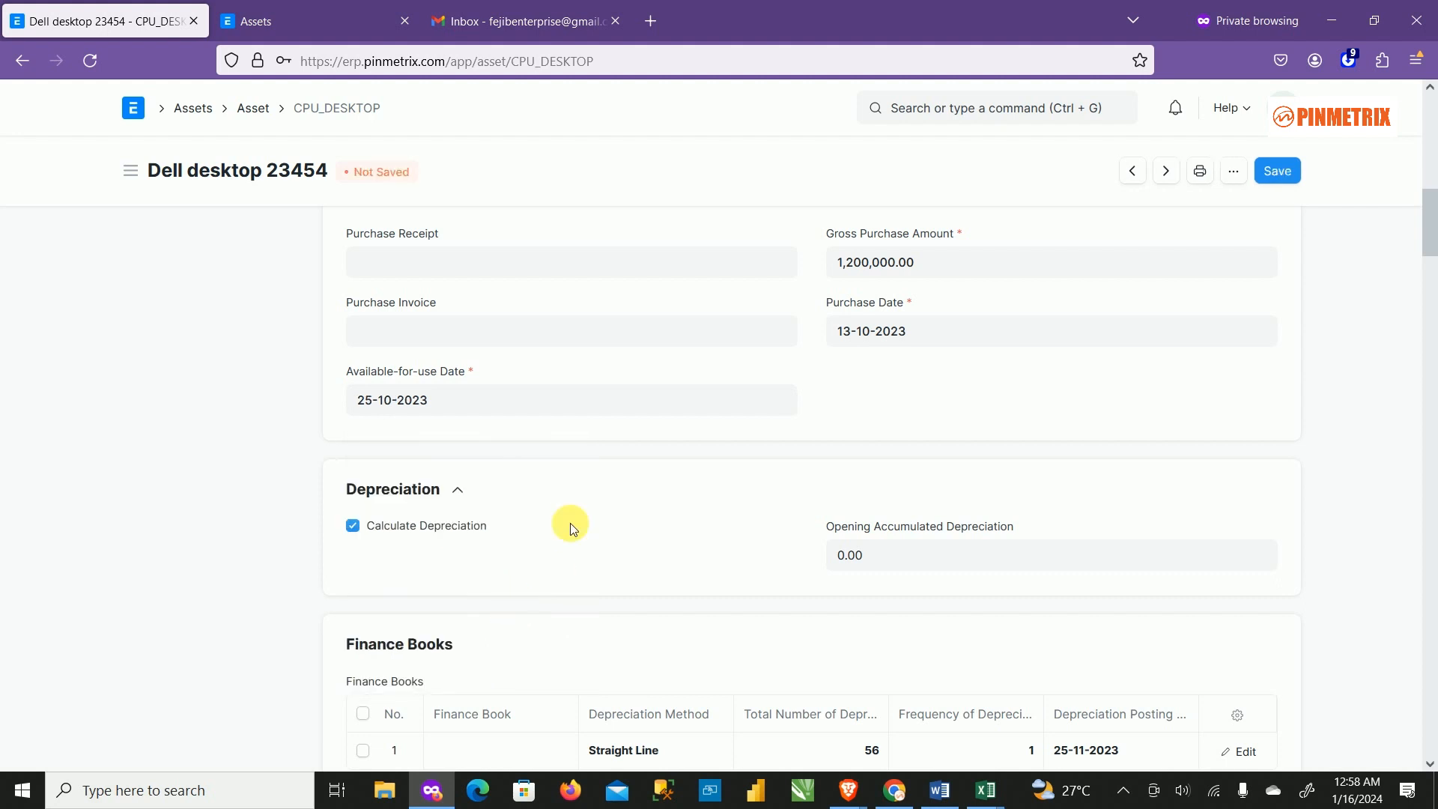
pyautogui.click(1276, 180)
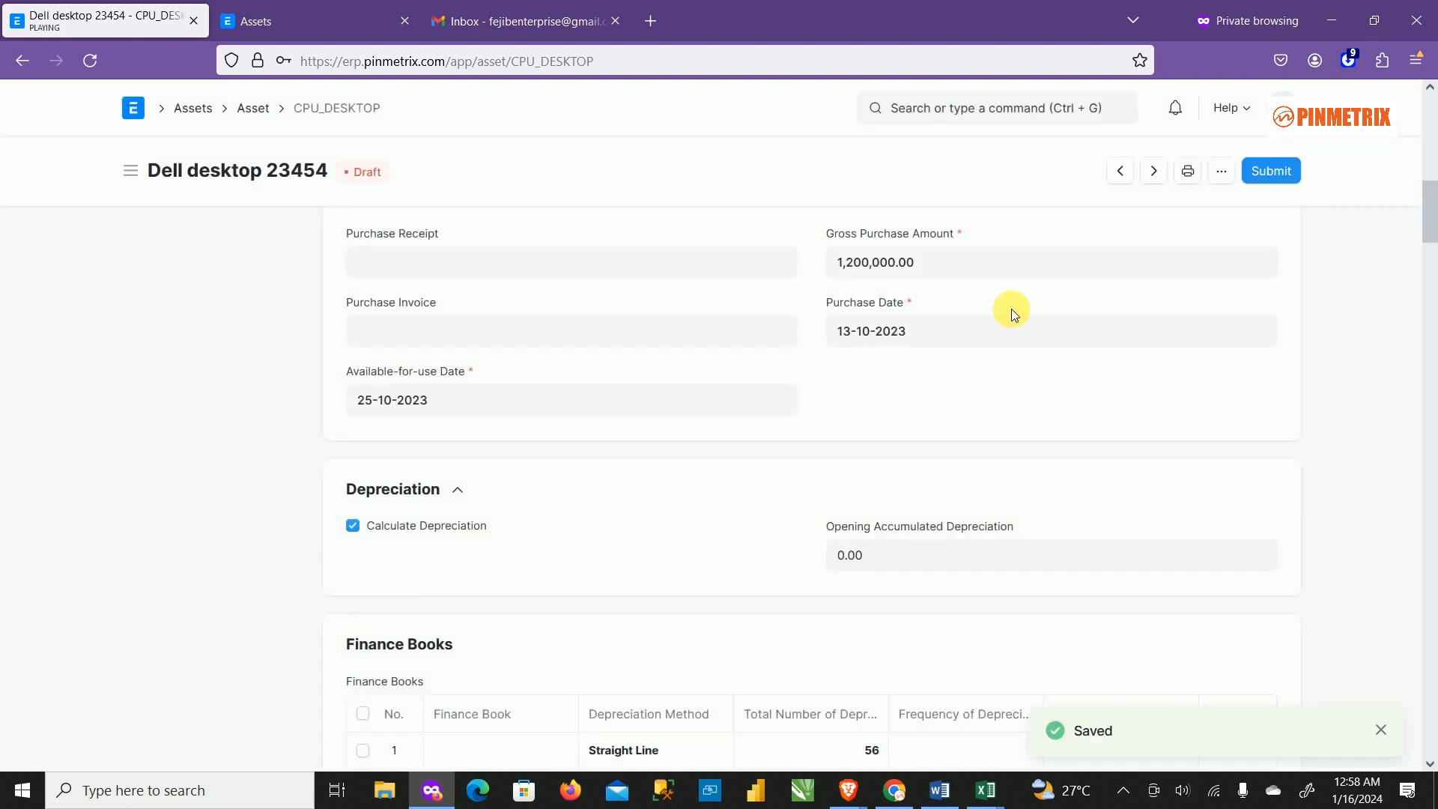
pyautogui.scroll(-5, 1048, 371)
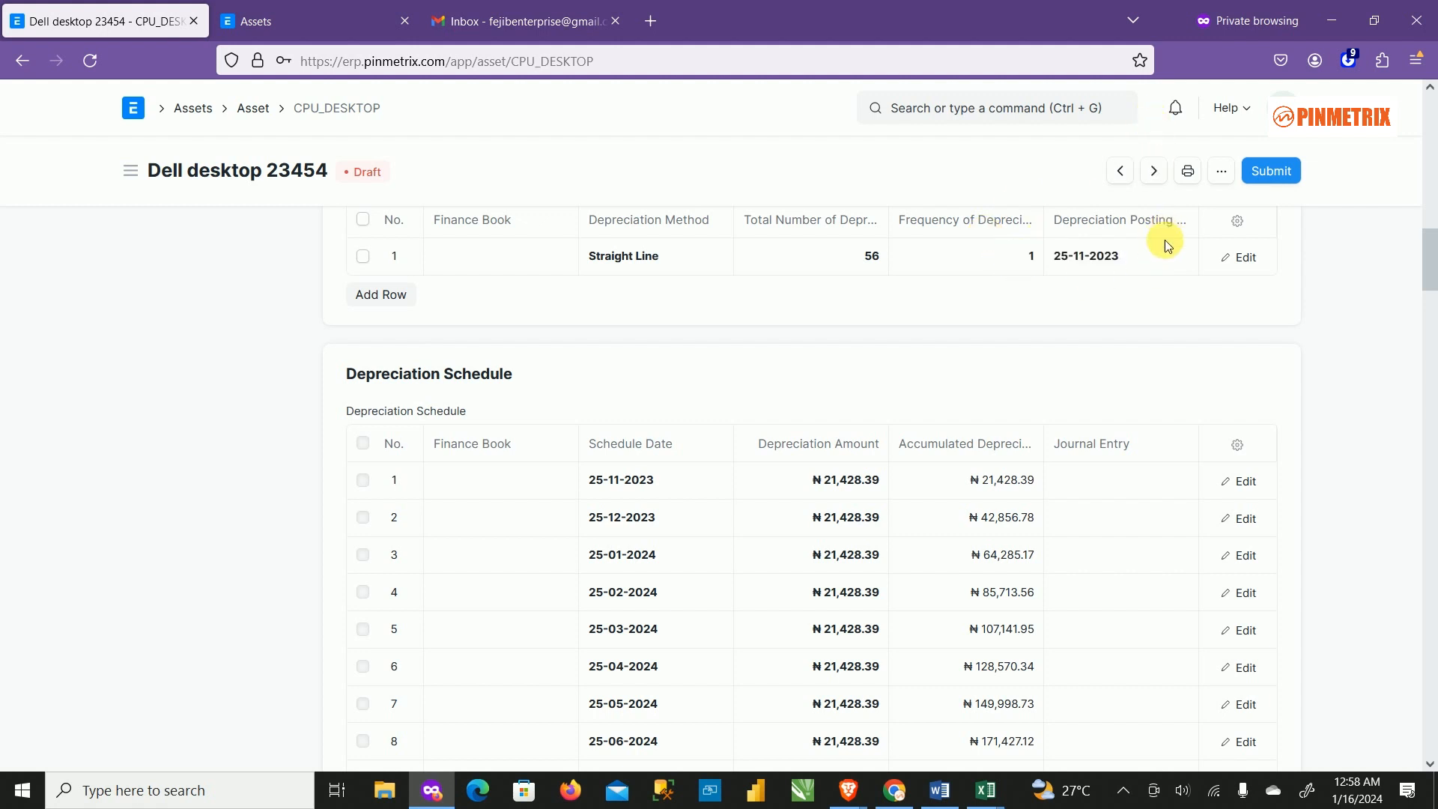
pyautogui.scroll(6, 1091, 305)
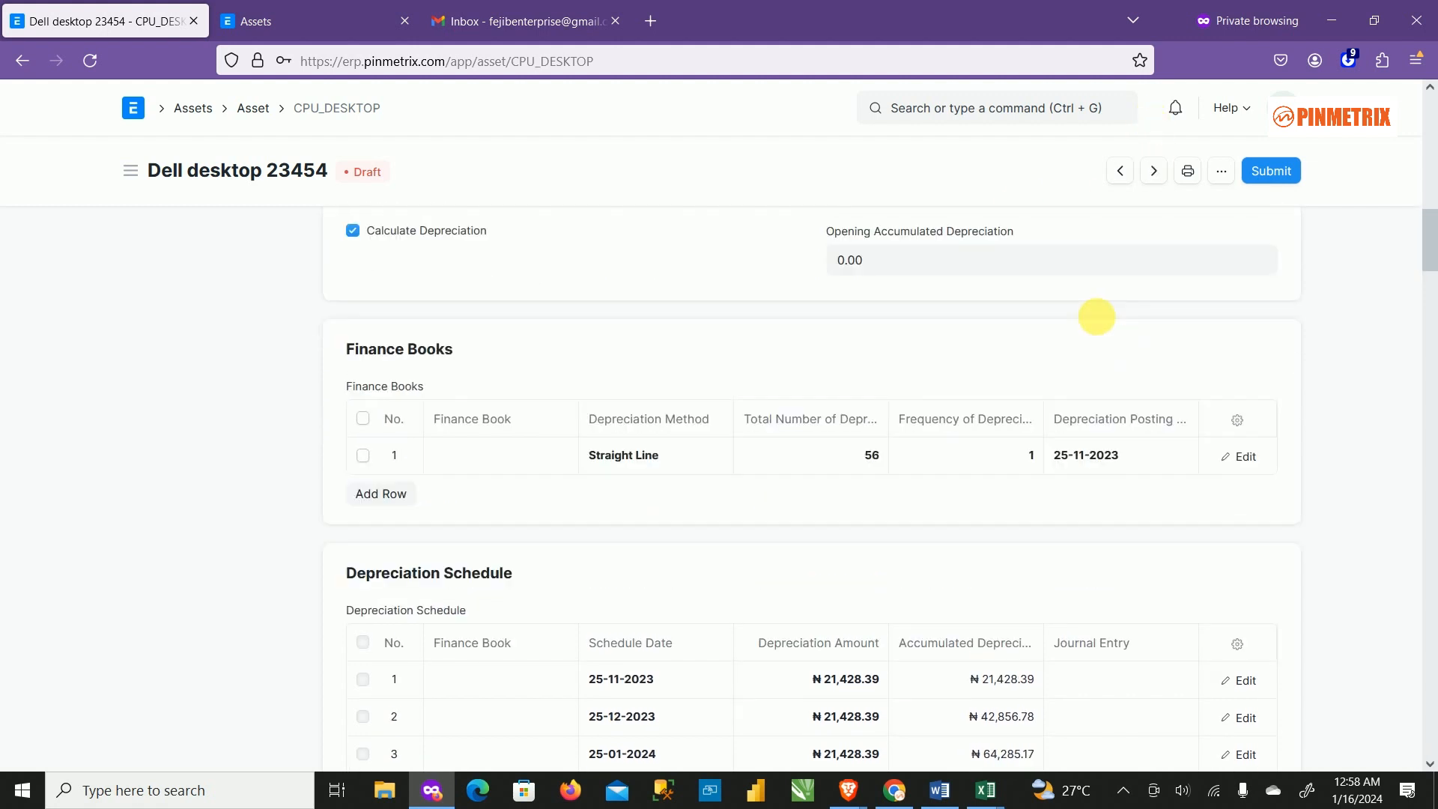
pyautogui.scroll(-4, 1005, 344)
pyautogui.scroll(-8, 998, 372)
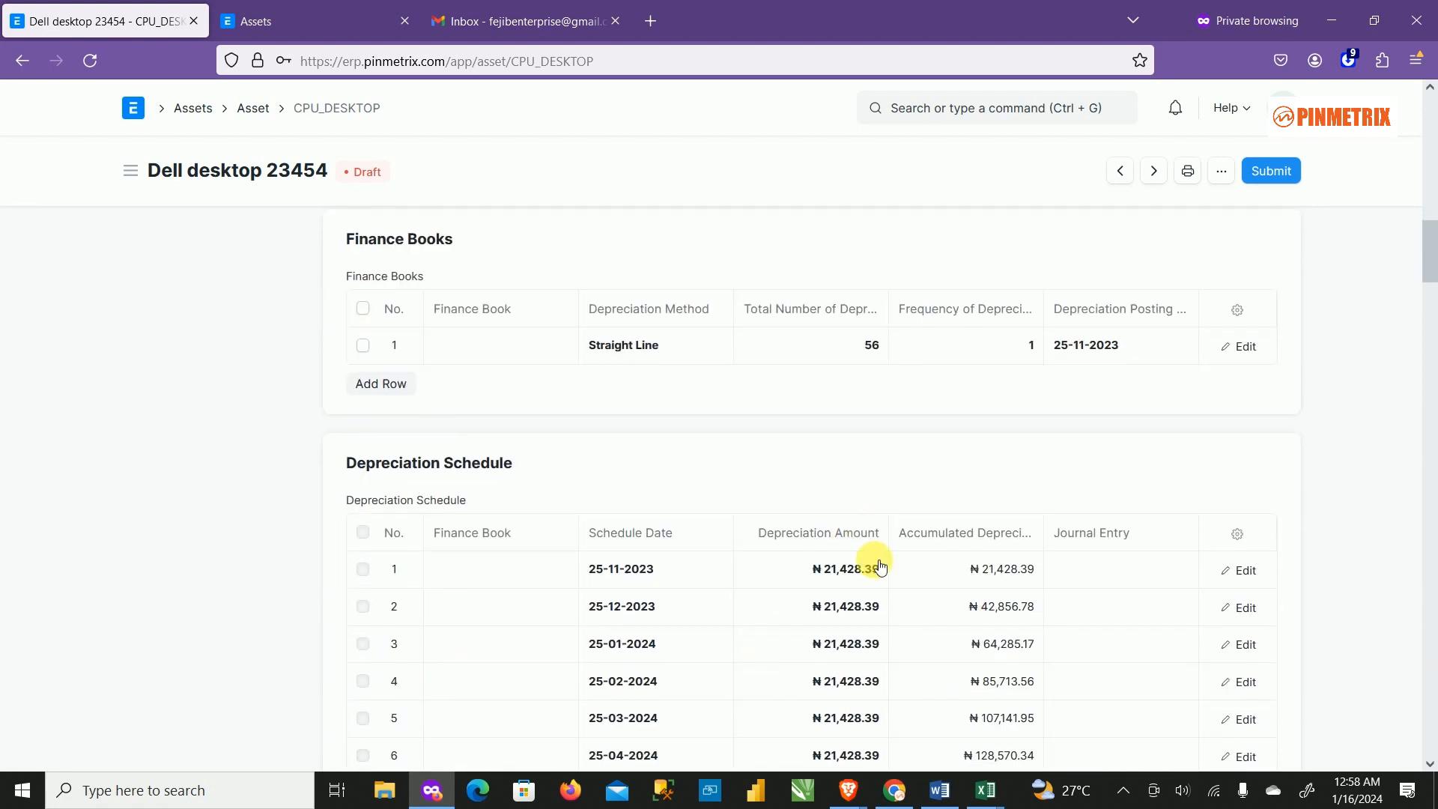
pyautogui.scroll(-20, 942, 599)
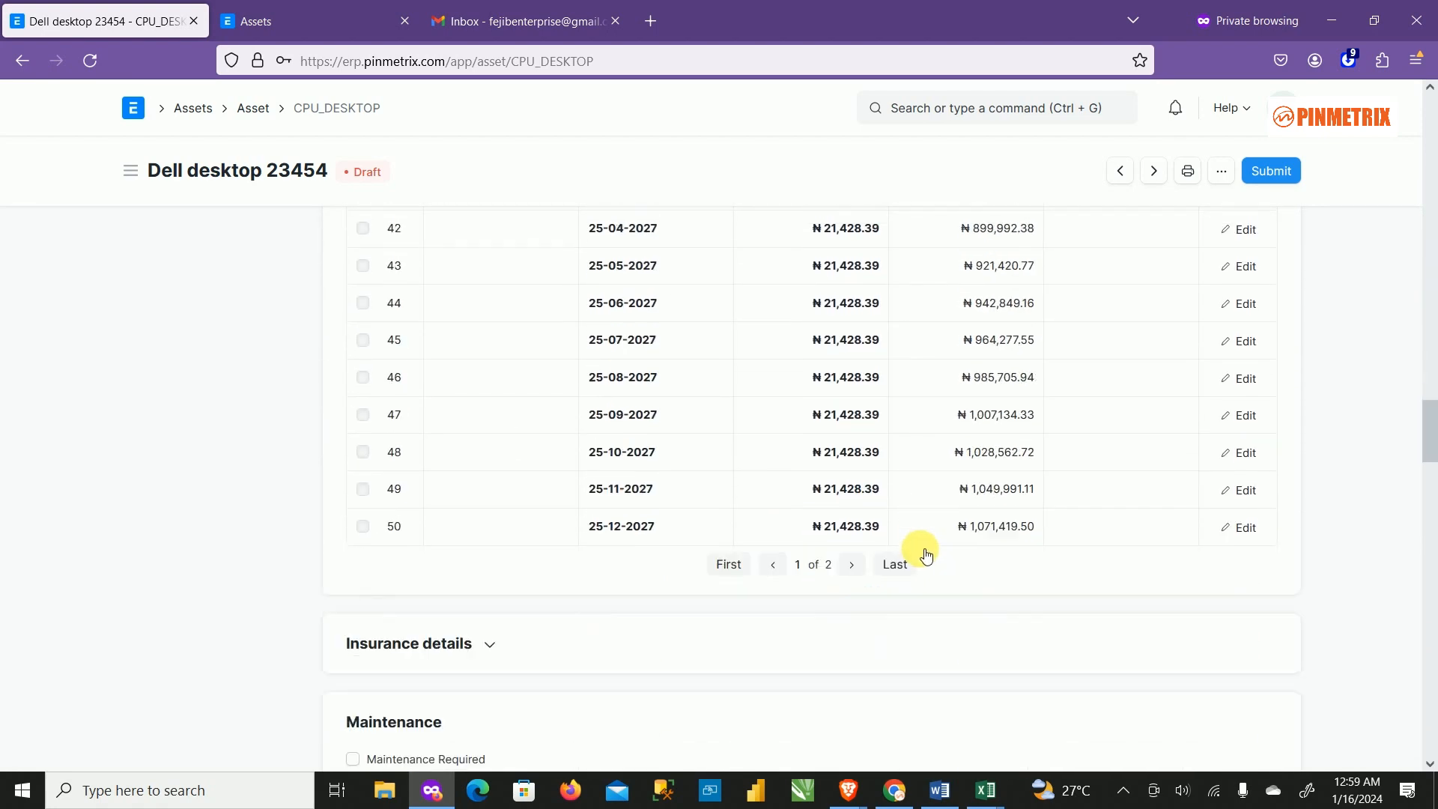
pyautogui.scroll(6, 1062, 475)
pyautogui.scroll(20, 1243, 452)
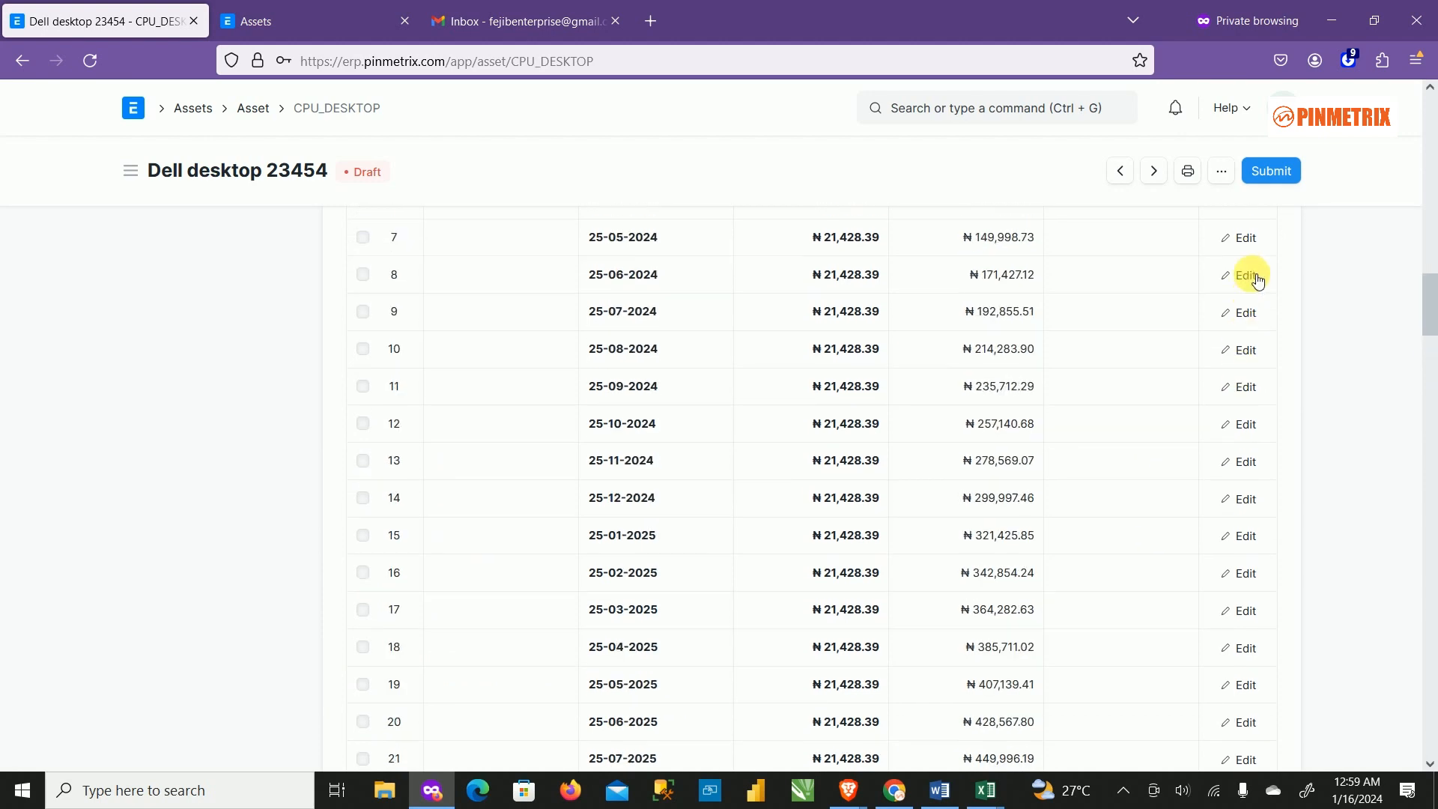
pyautogui.scroll(2, 1239, 337)
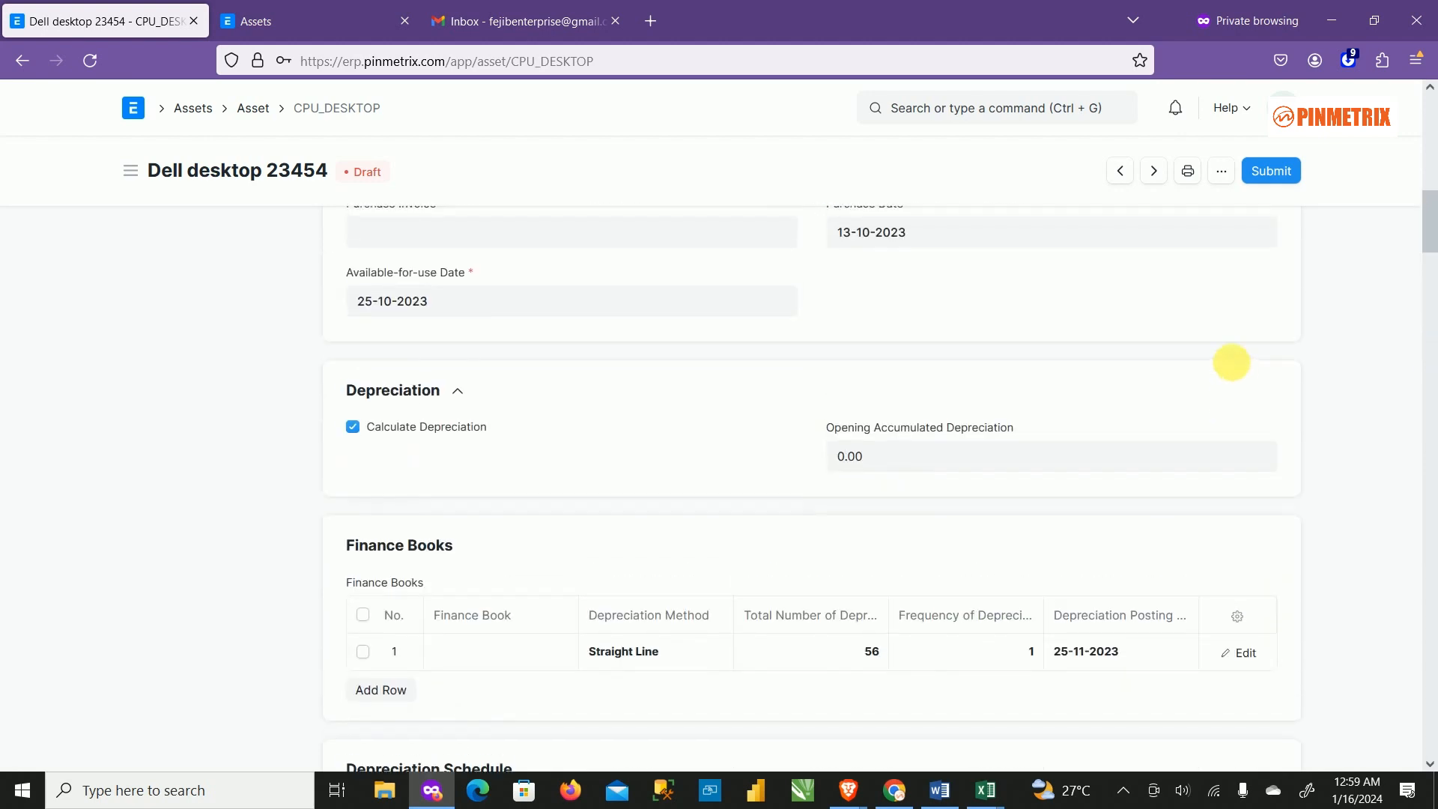
pyautogui.scroll(-4, 1213, 389)
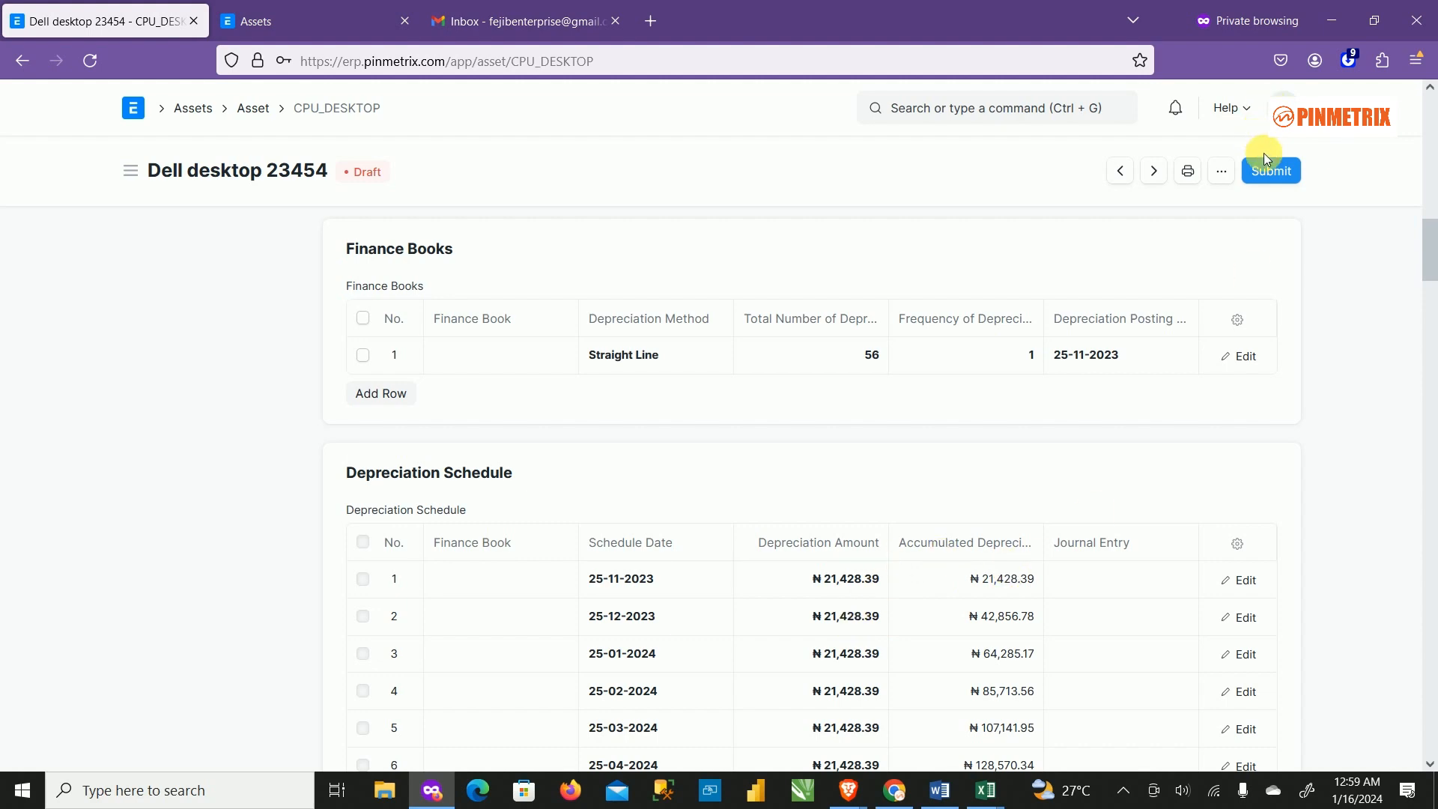
# Permanently submit CPU_DESKTOP and review its ₦21,428.39 monthly depreciation schedule.
pyautogui.click(1273, 172)
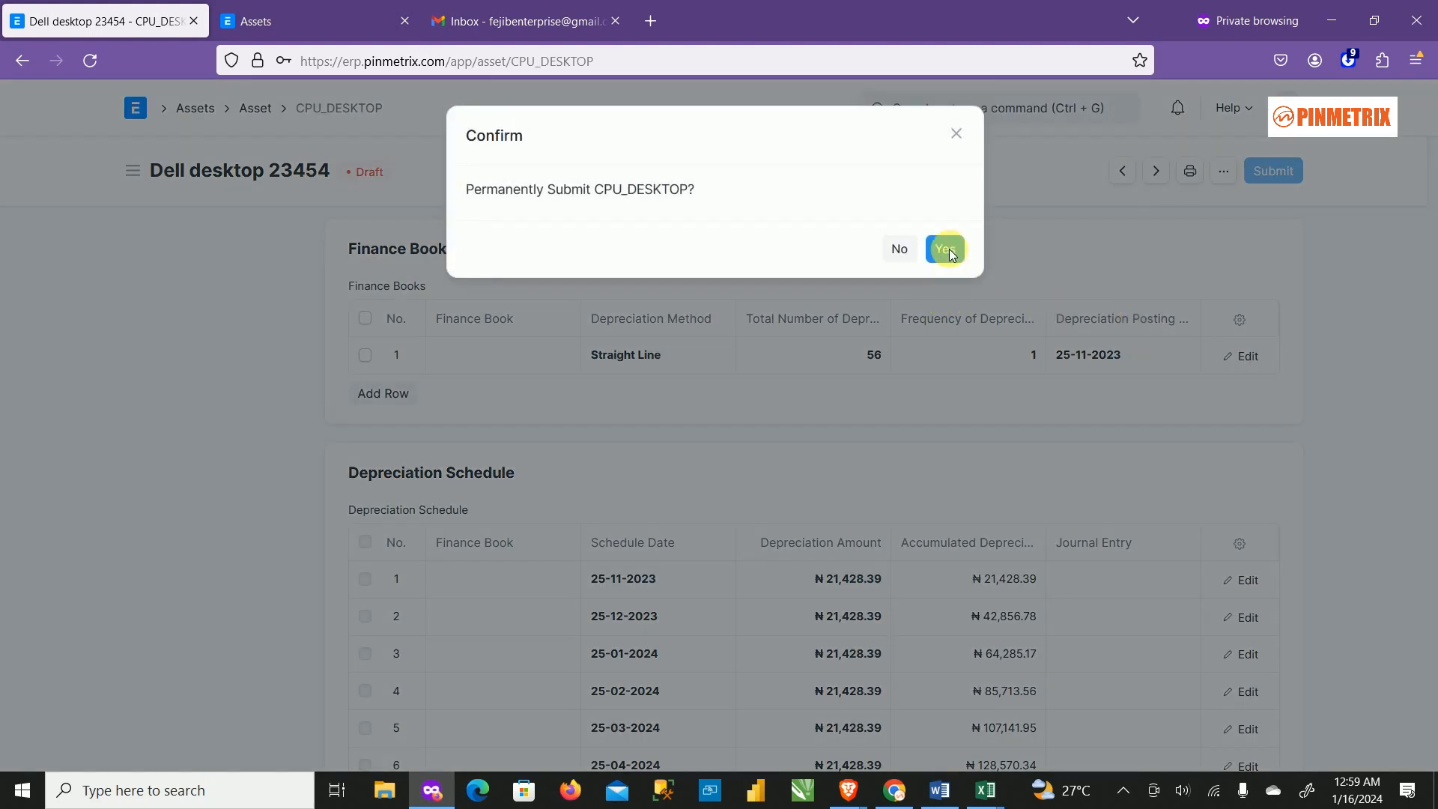
pyautogui.click(947, 252)
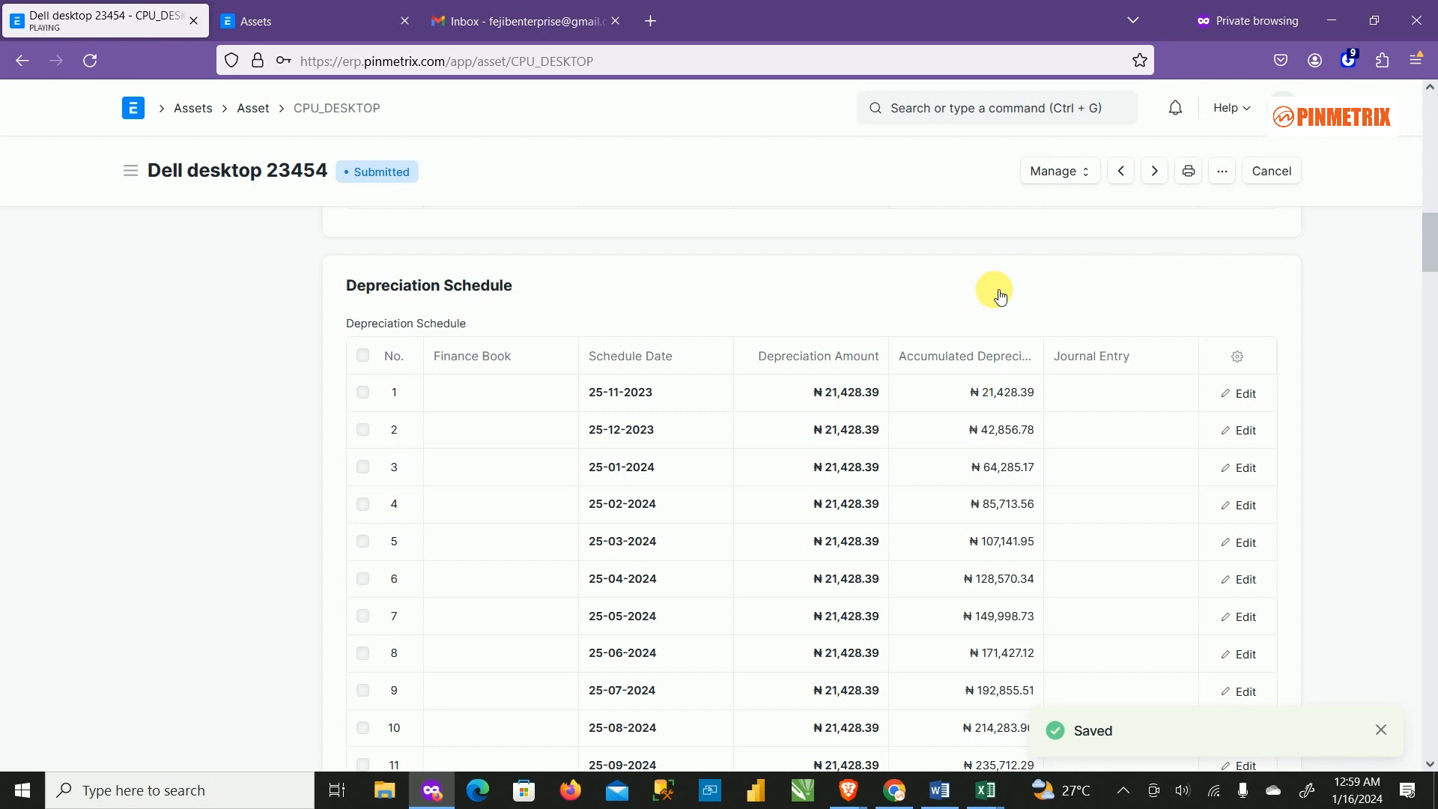
pyautogui.scroll(-8, 1149, 404)
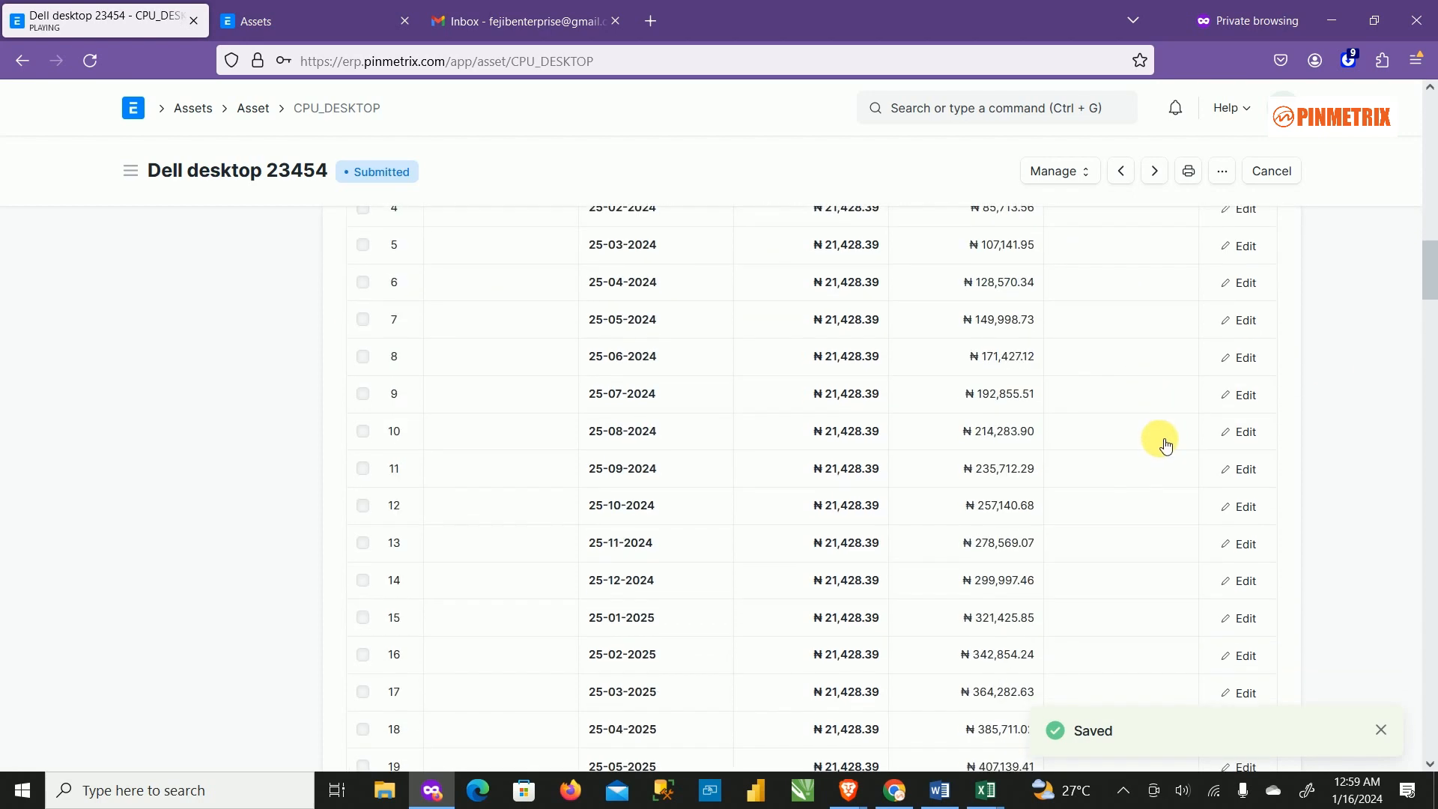
pyautogui.scroll(5, 1130, 376)
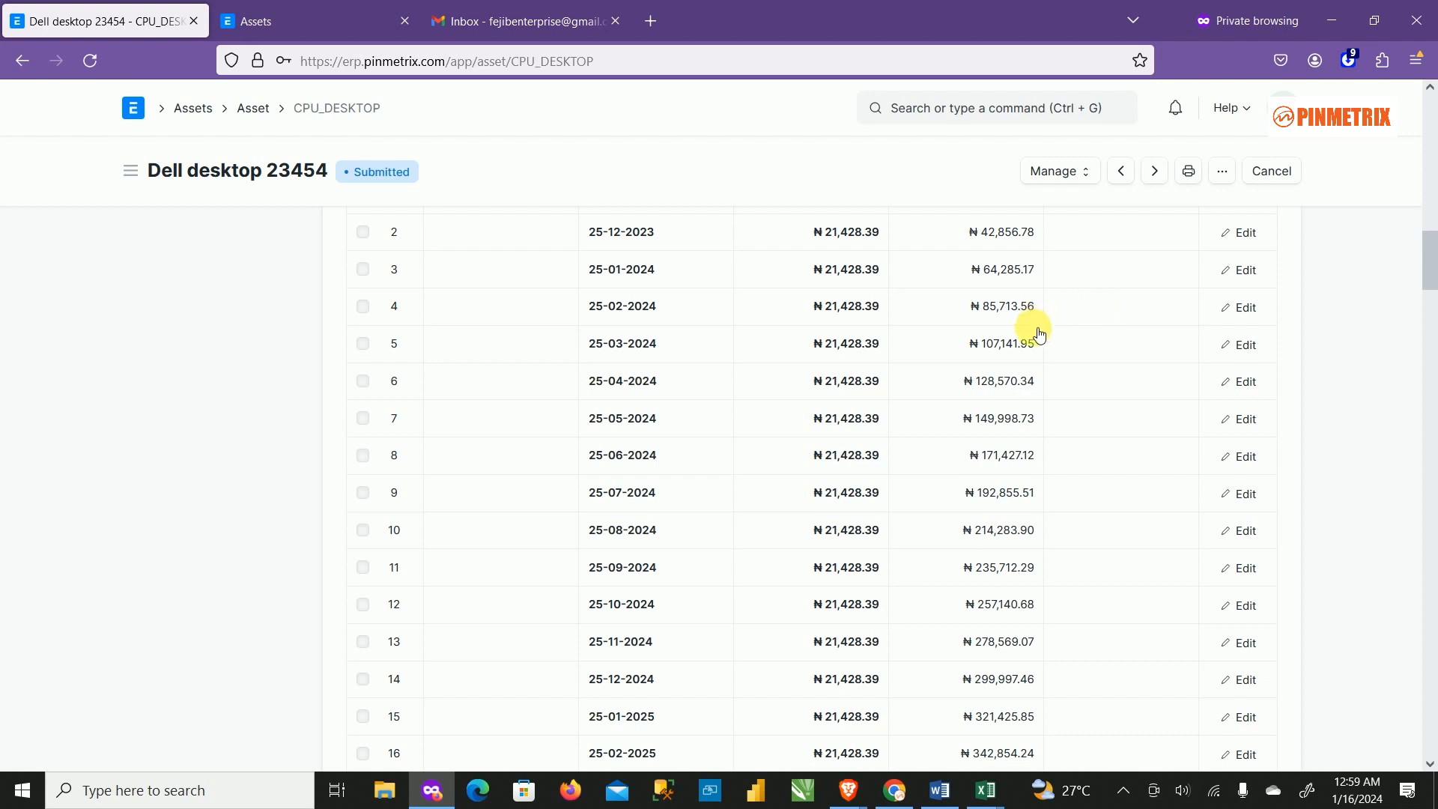
pyautogui.scroll(8, 1041, 325)
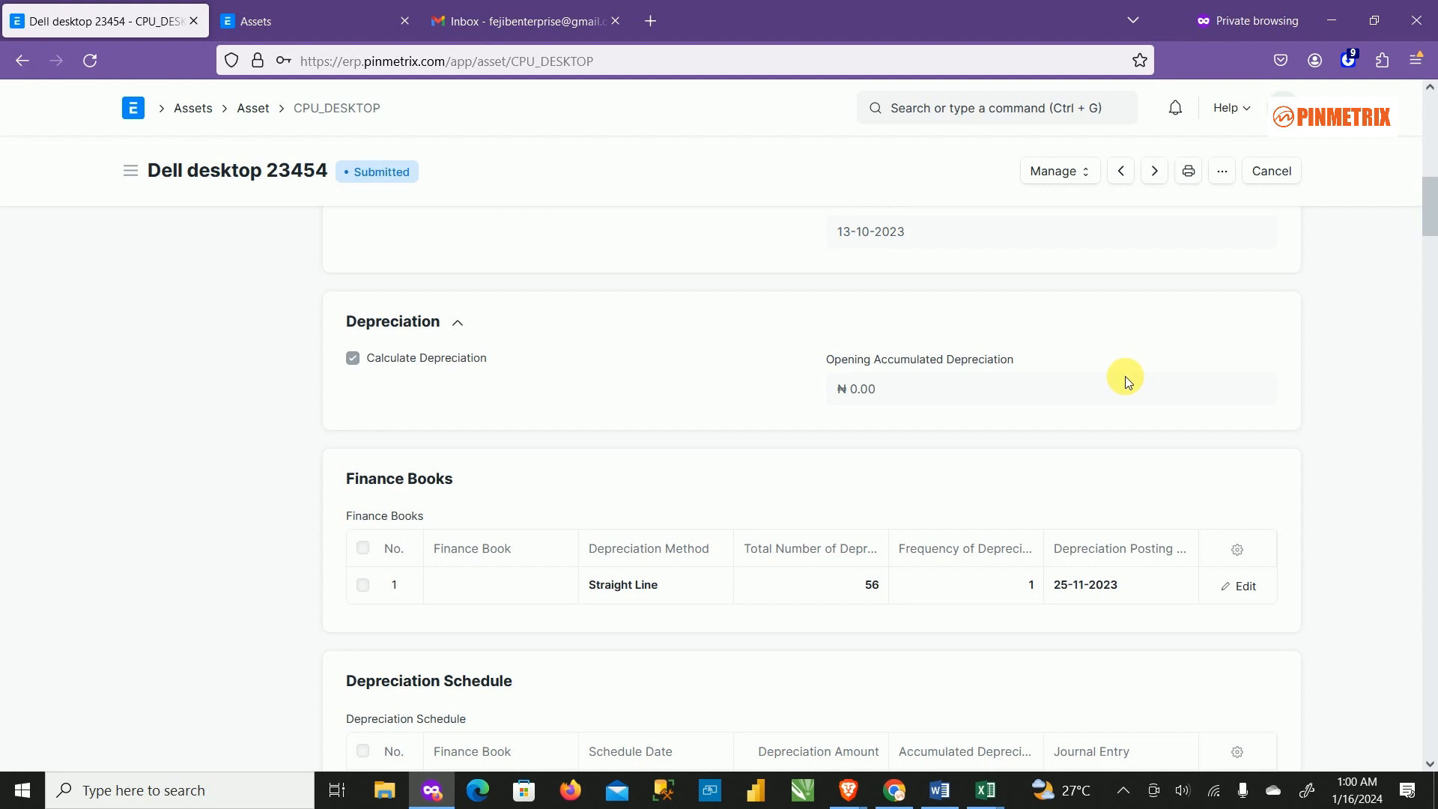
pyautogui.scroll(-6, 950, 565)
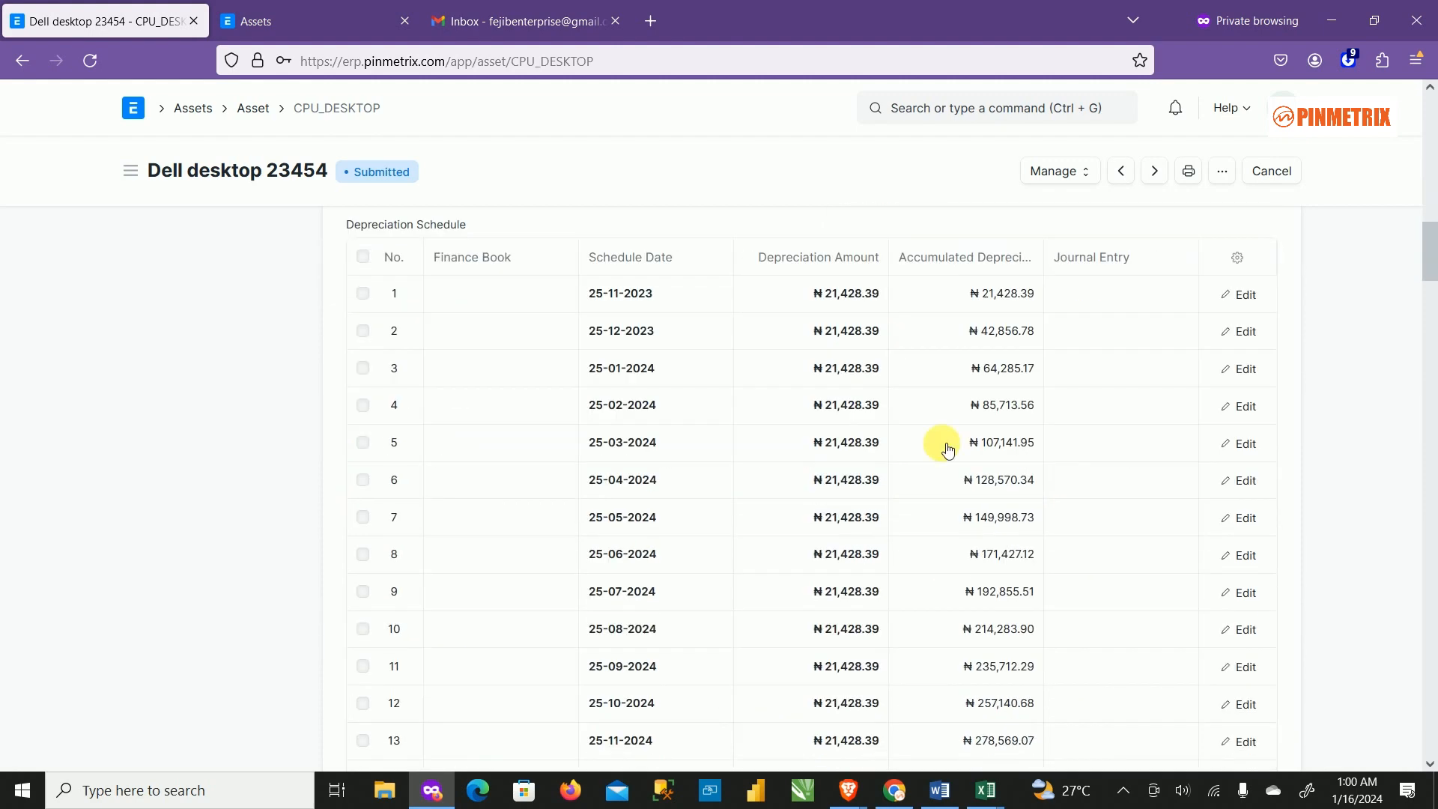
pyautogui.scroll(-6, 770, 524)
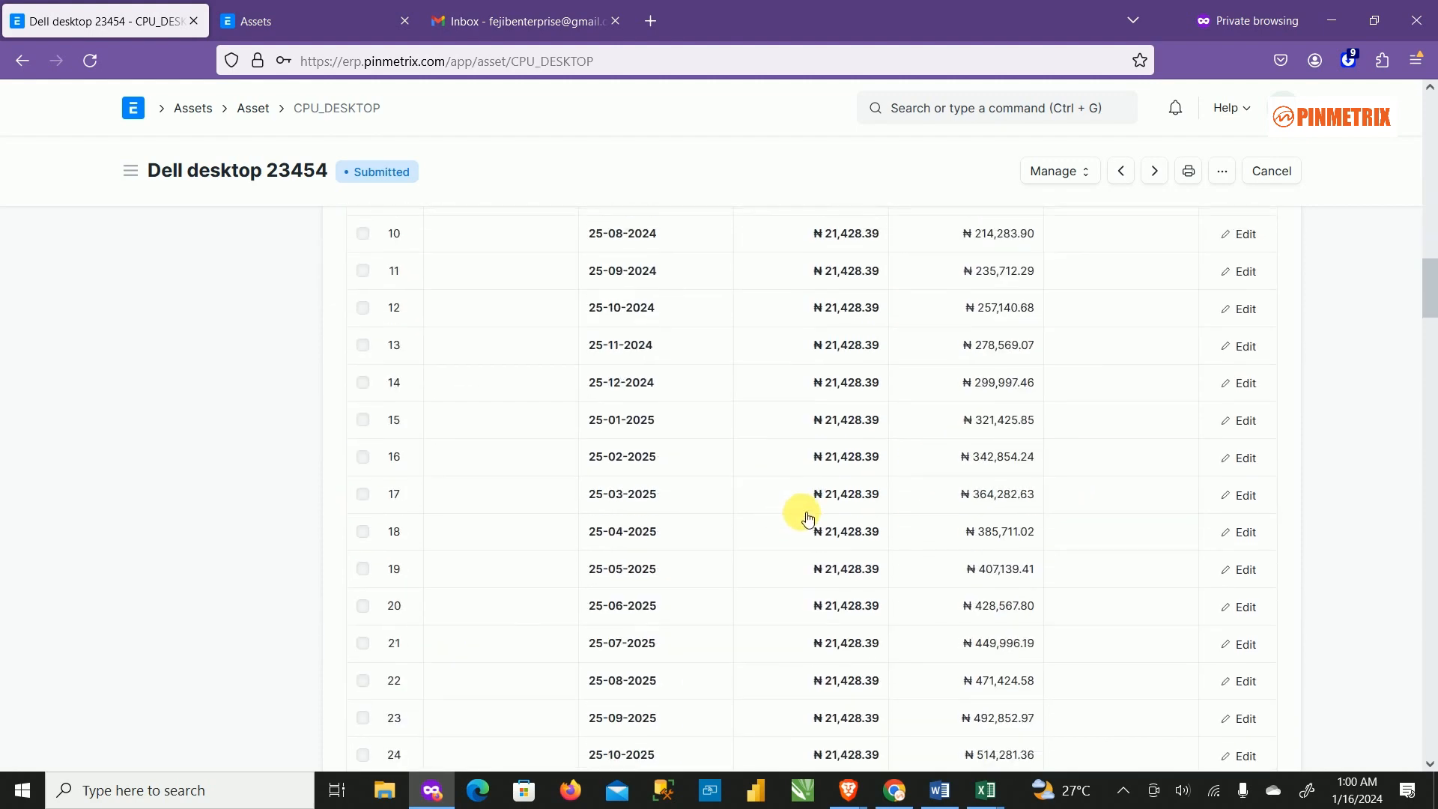
pyautogui.scroll(8, 973, 509)
pyautogui.scroll(3, 1071, 554)
pyautogui.scroll(-6, 1181, 491)
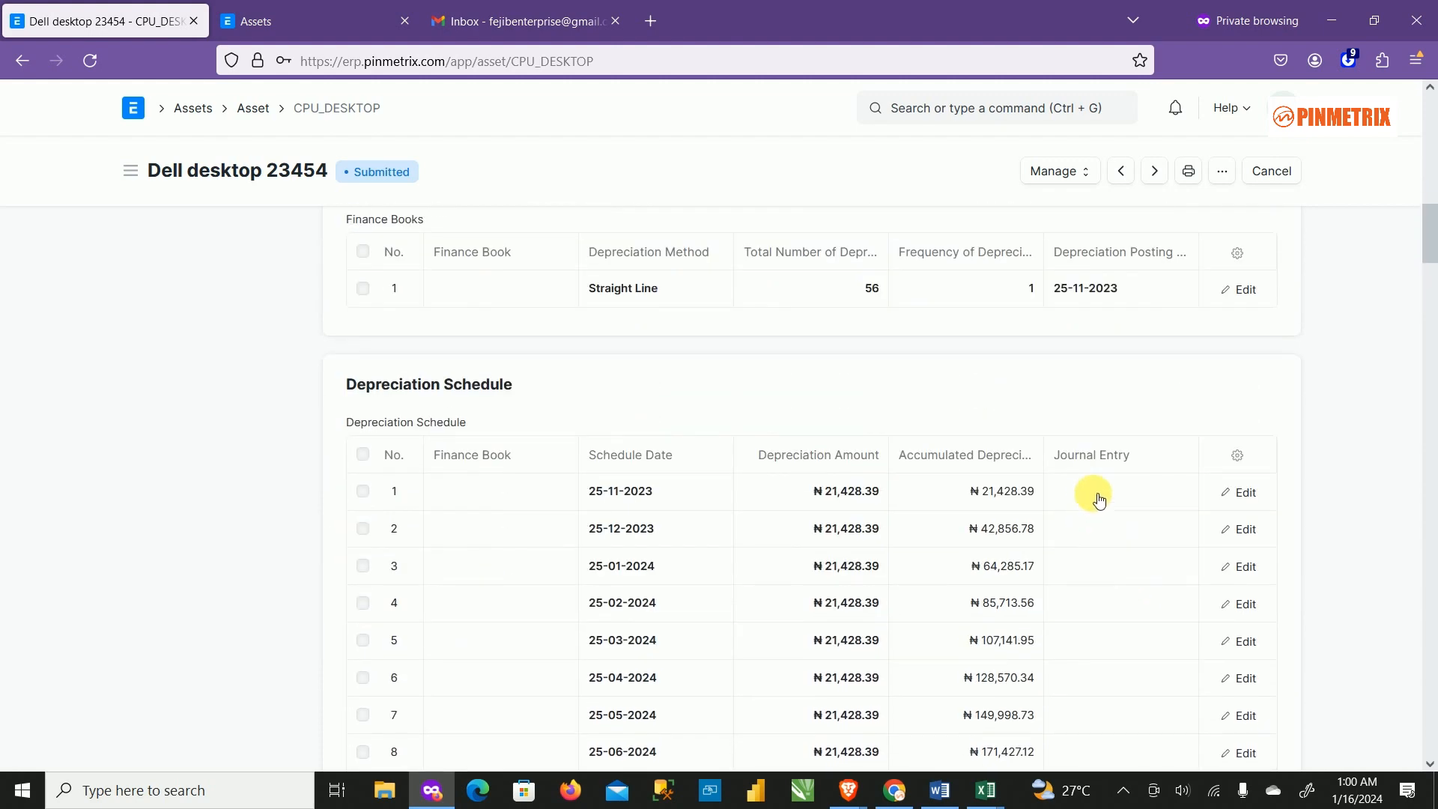
pyautogui.scroll(2, 1168, 550)
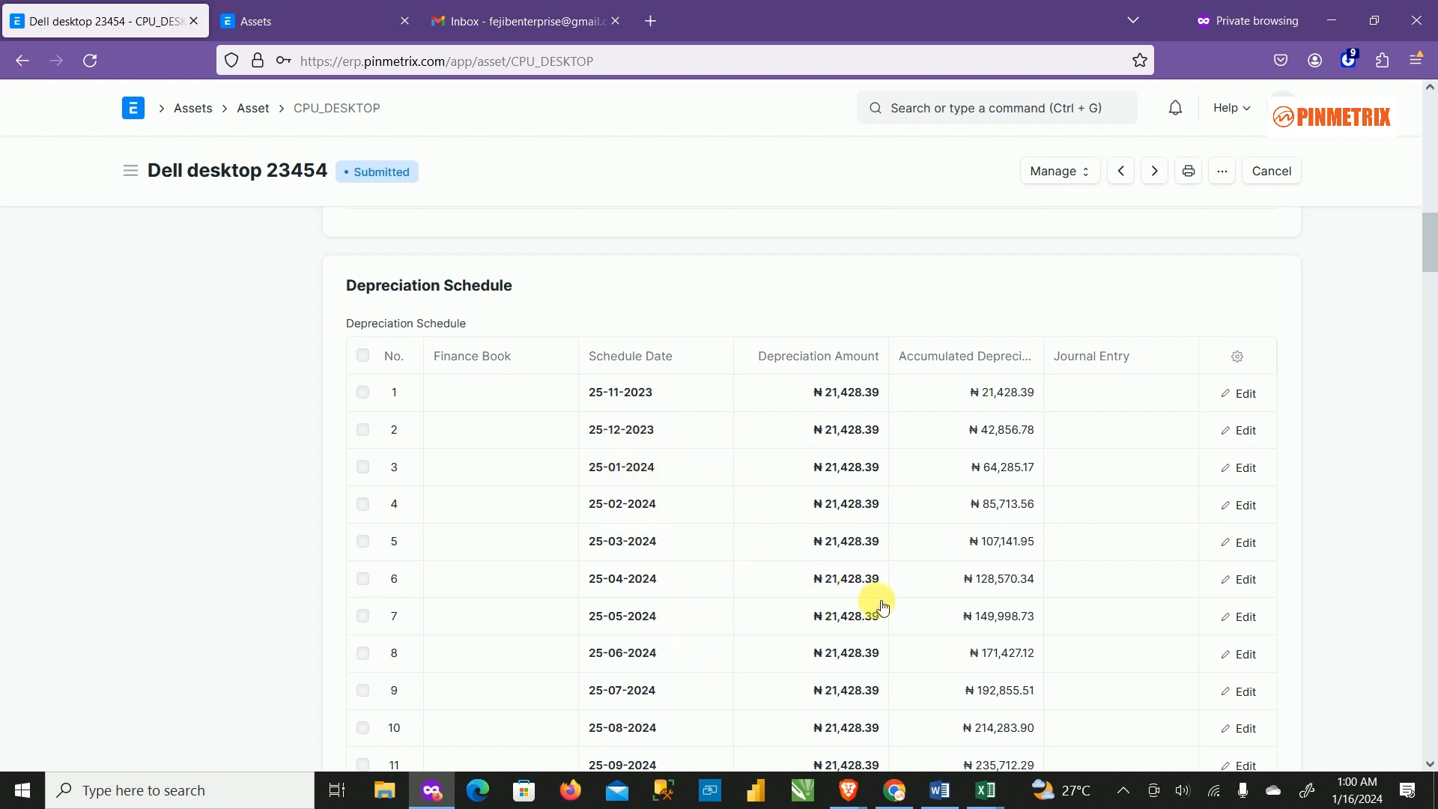
pyautogui.scroll(-1, 1139, 615)
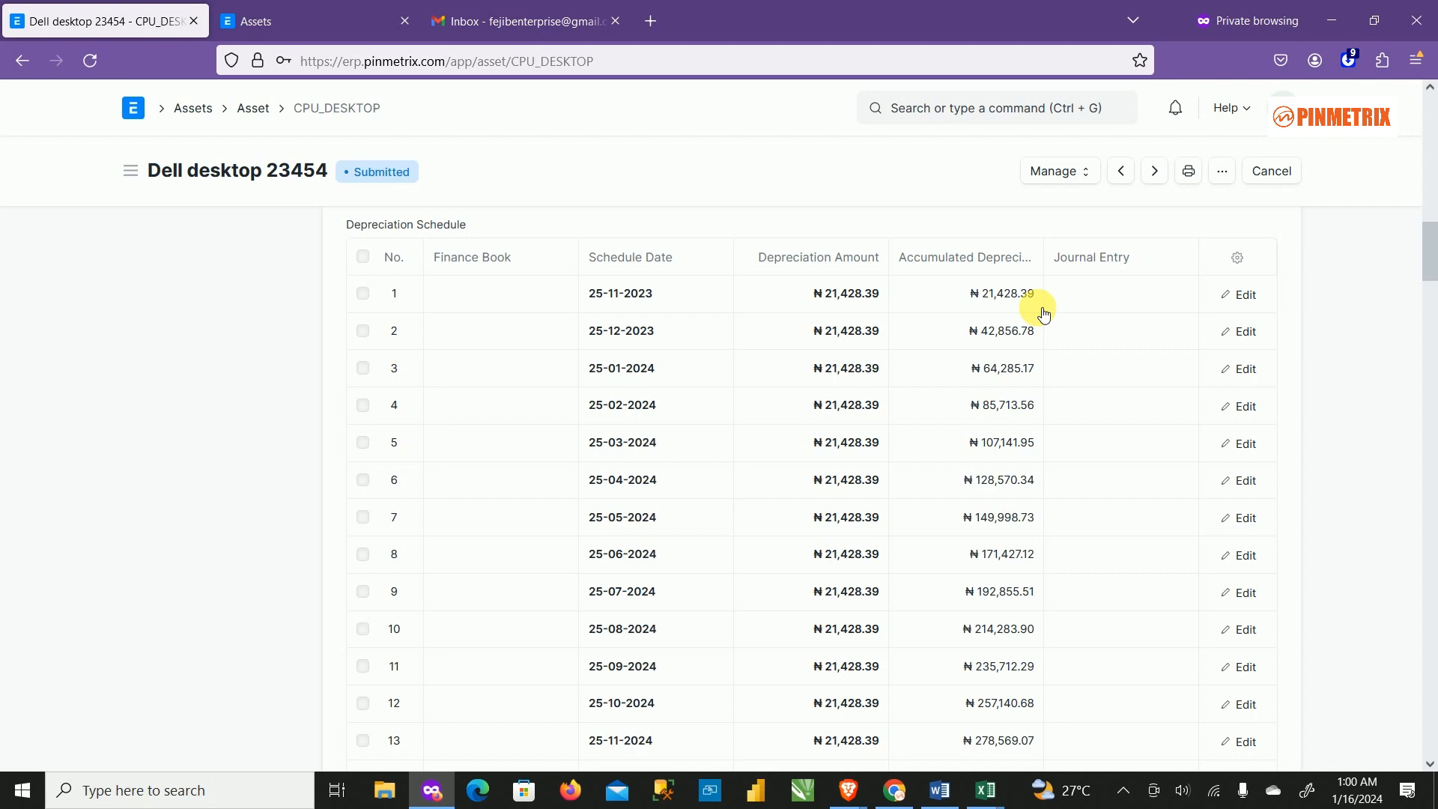
pyautogui.scroll(-15, 1187, 427)
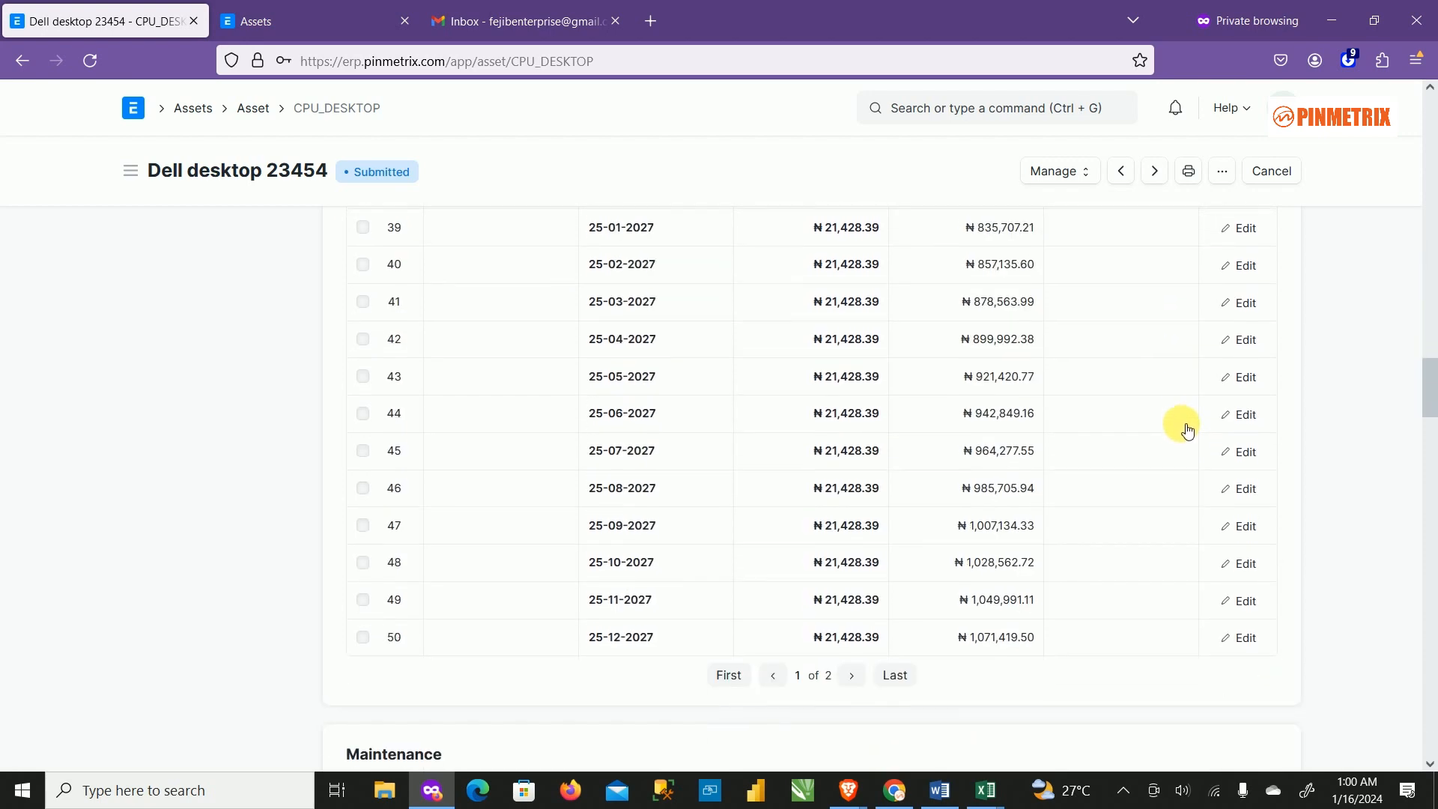
pyautogui.scroll(15, 1187, 427)
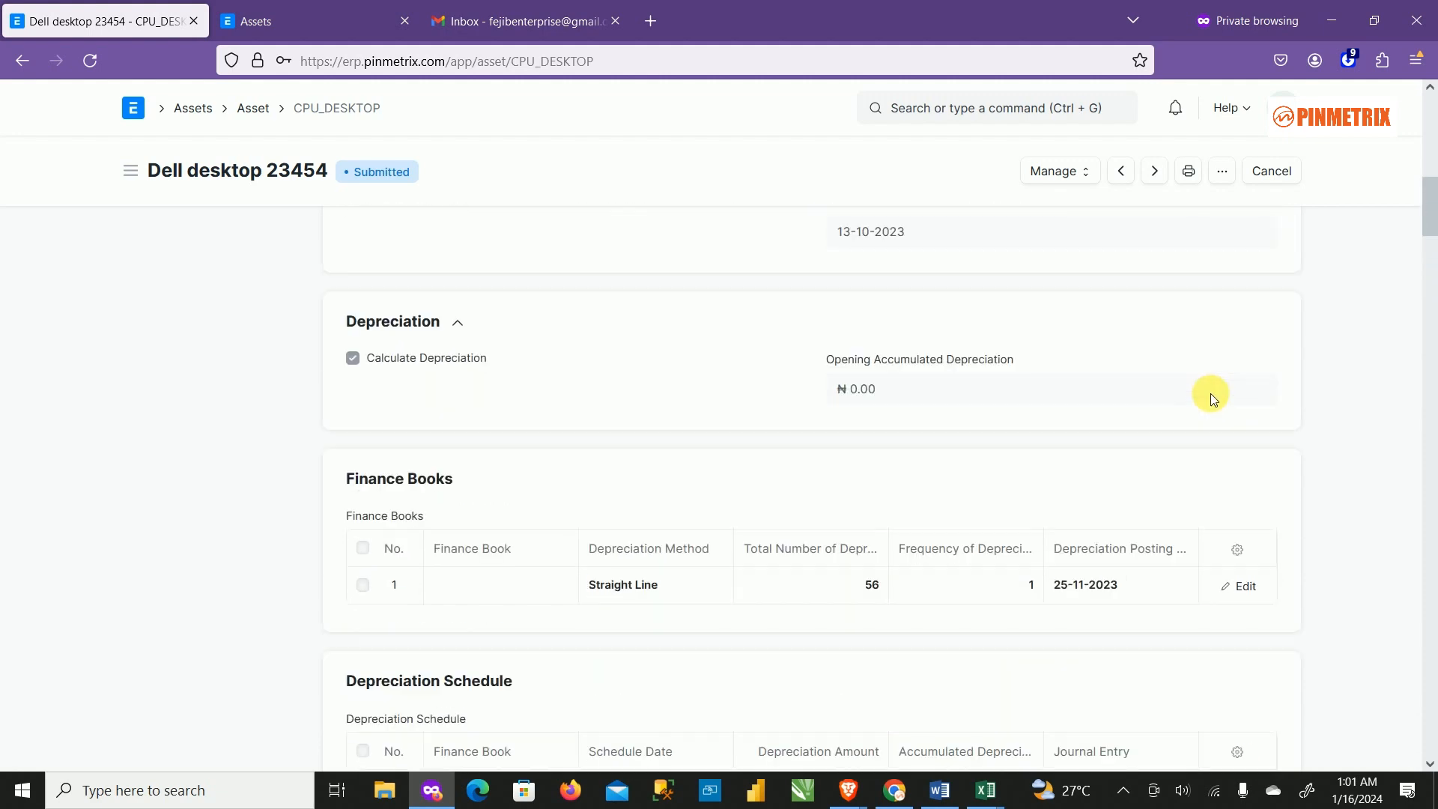
# Open Dell desktop 23454 from the Asset list and scroll to its Depreciation Schedule.
pyautogui.scroll(10, 1210, 390)
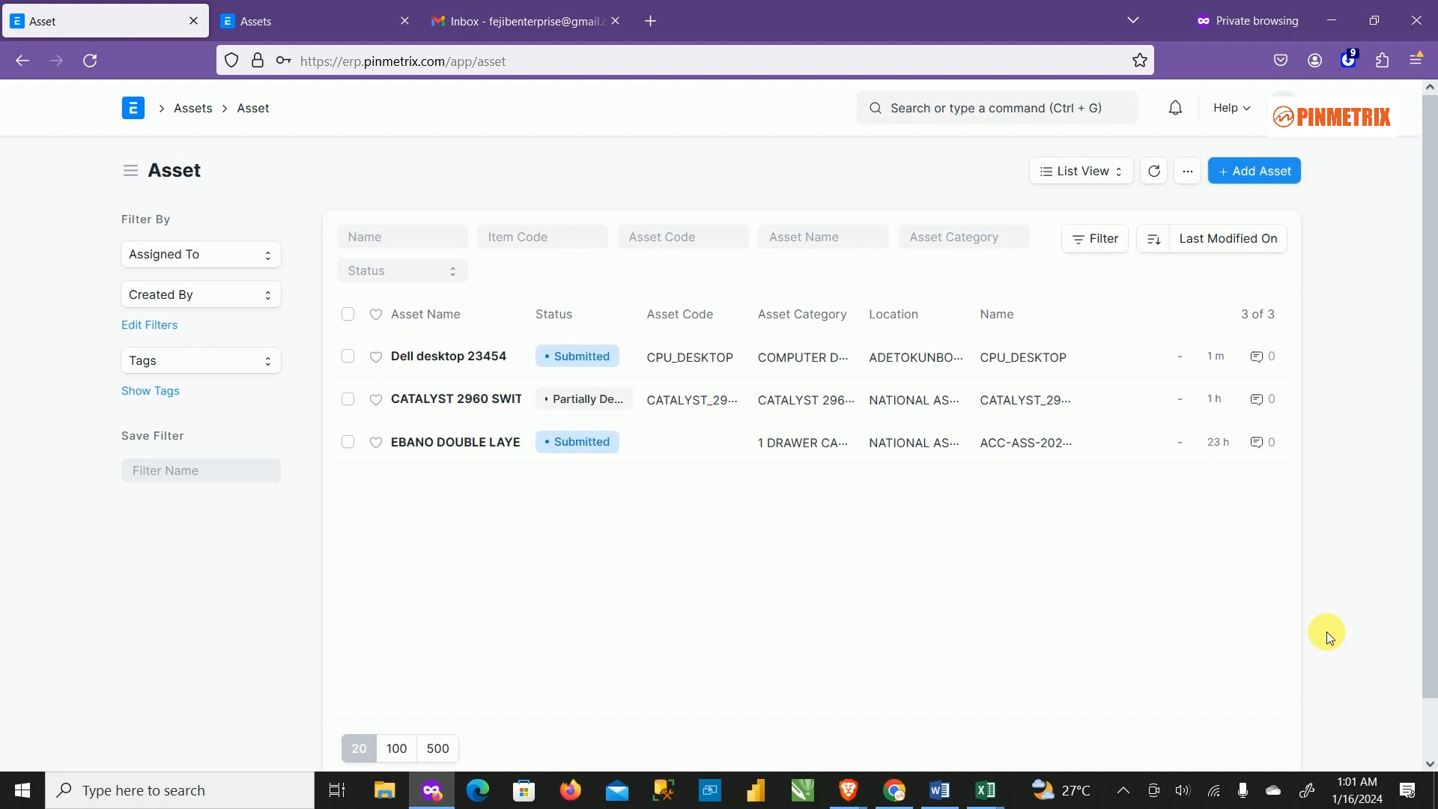
pyautogui.click(432, 361)
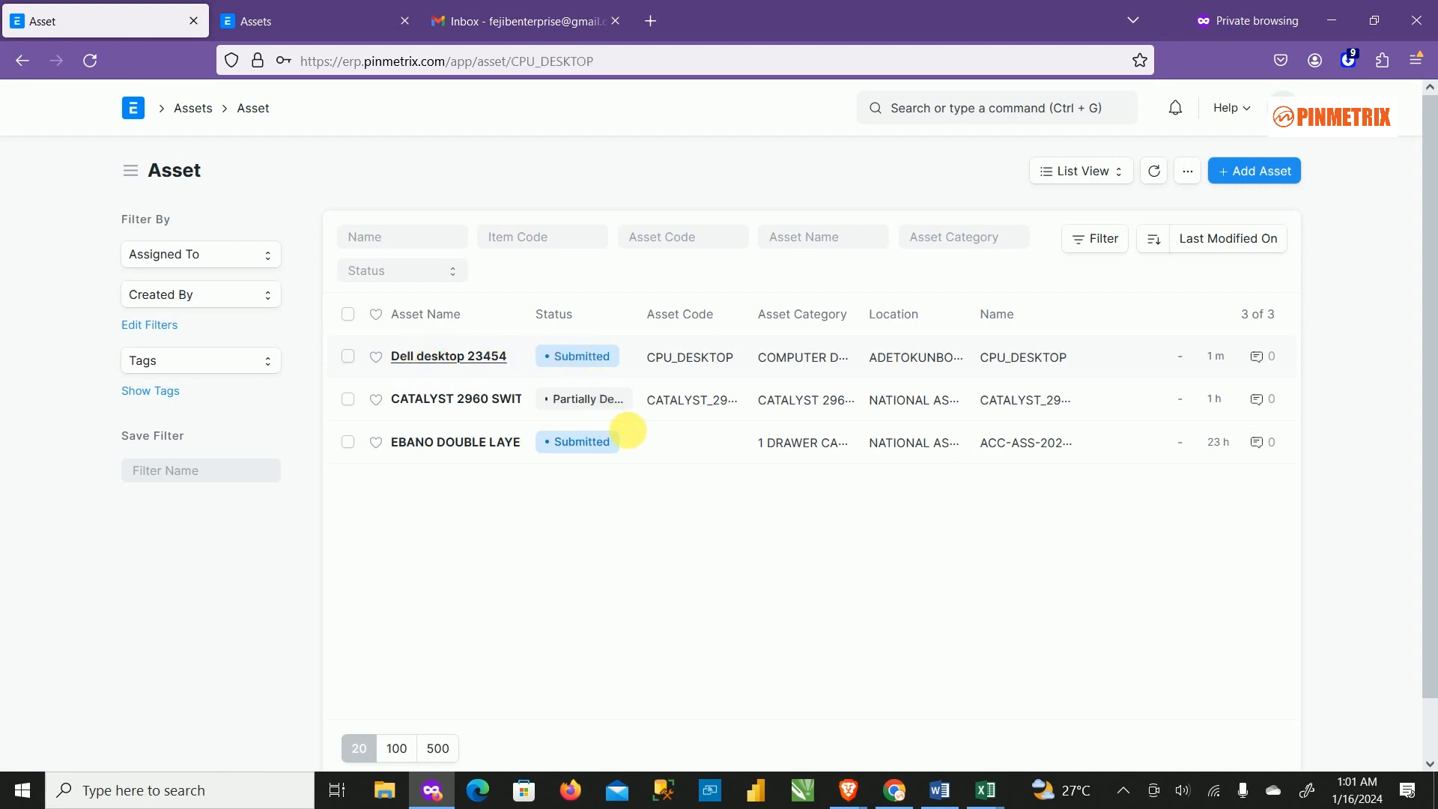
pyautogui.scroll(-5, 1021, 565)
pyautogui.scroll(-10, 1021, 566)
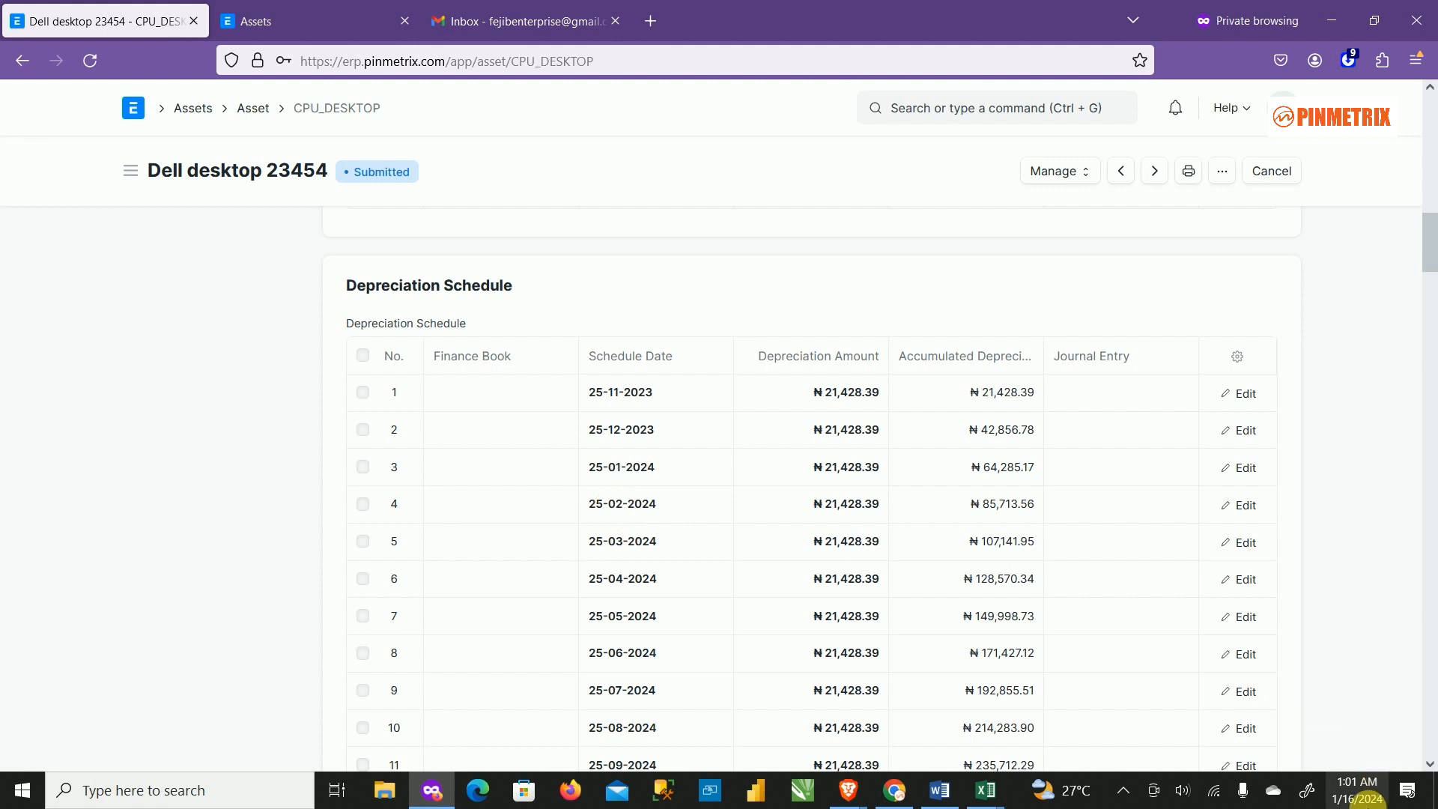
pyautogui.moveTo(1353, 796)
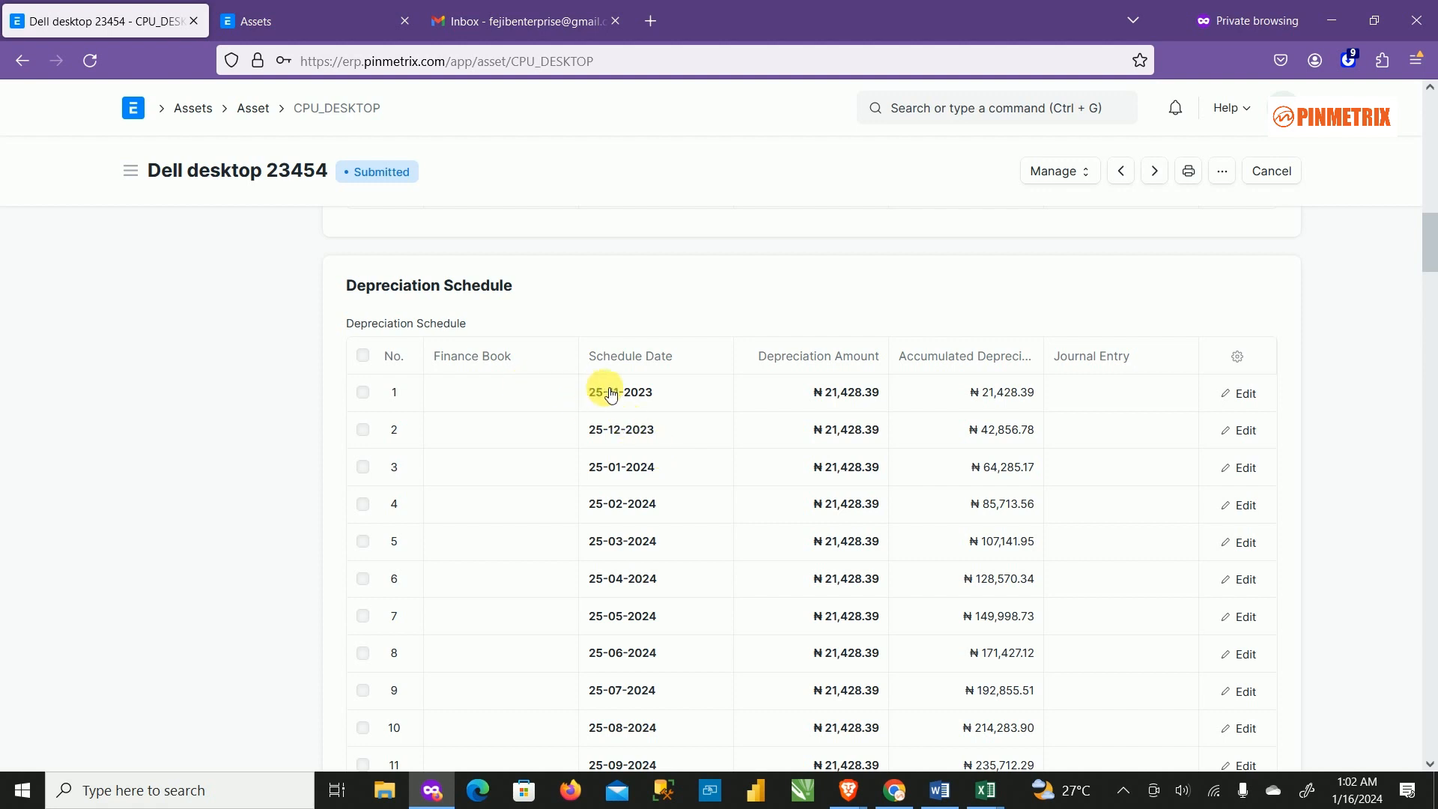
pyautogui.scroll(-3, 704, 487)
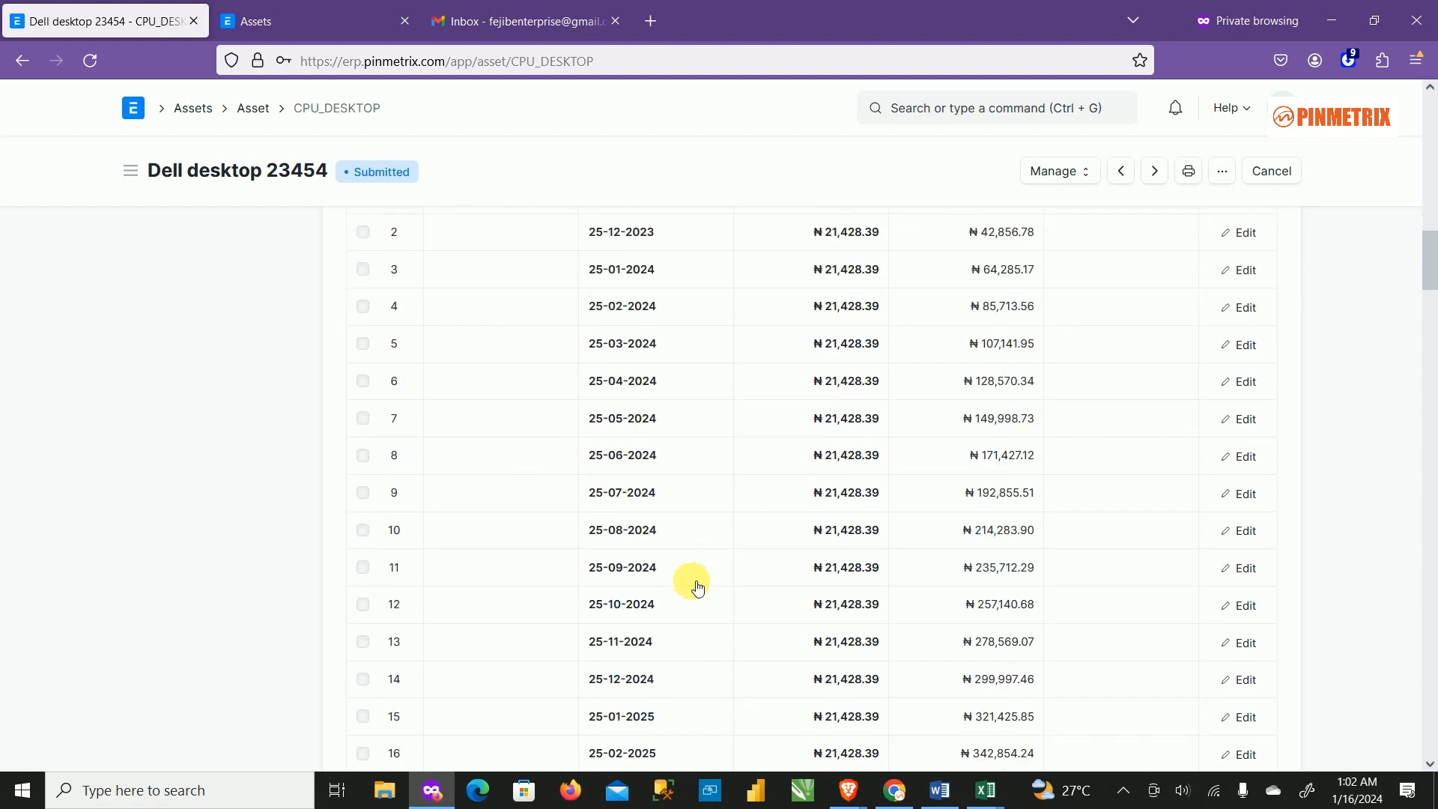
pyautogui.scroll(3, 644, 420)
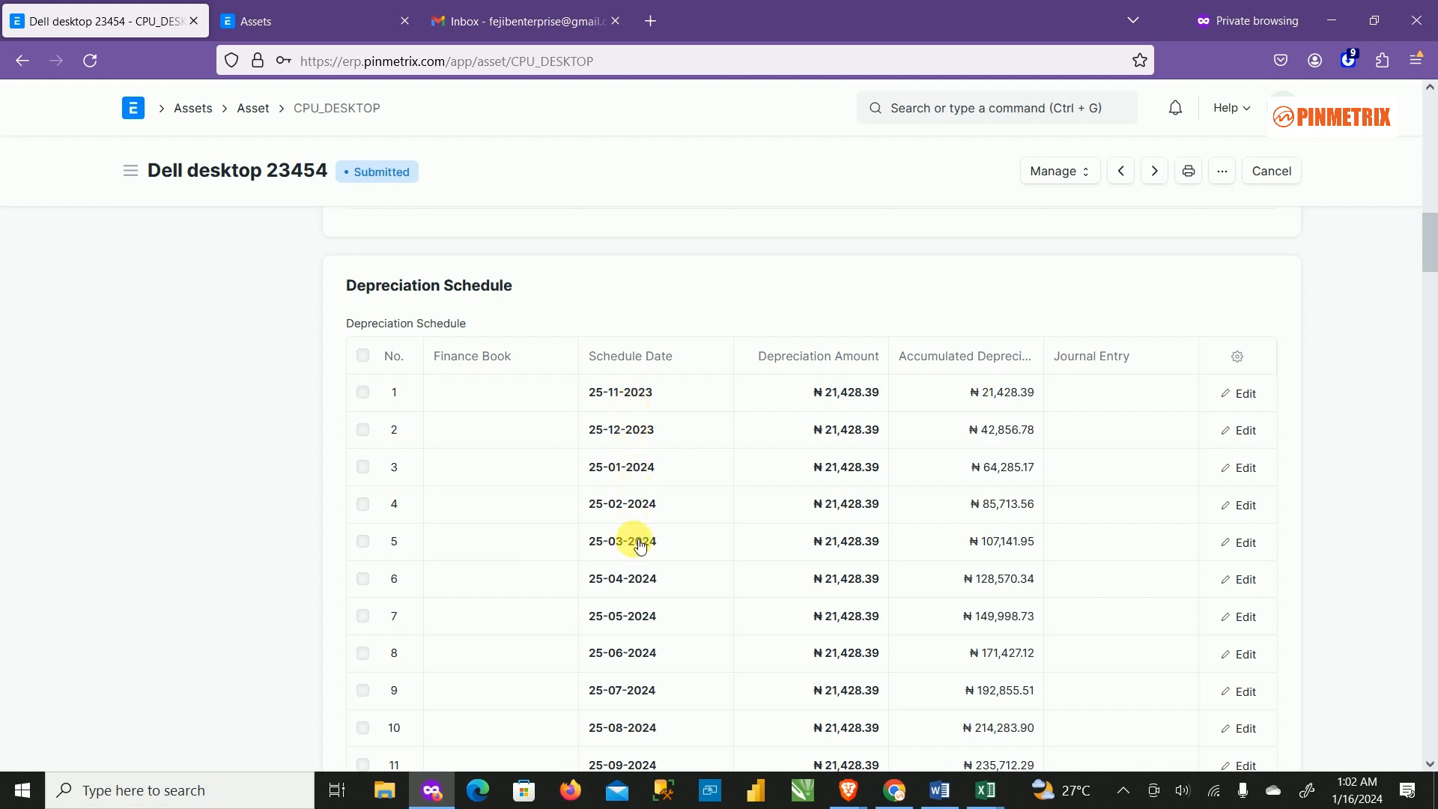
pyautogui.scroll(-4, 674, 635)
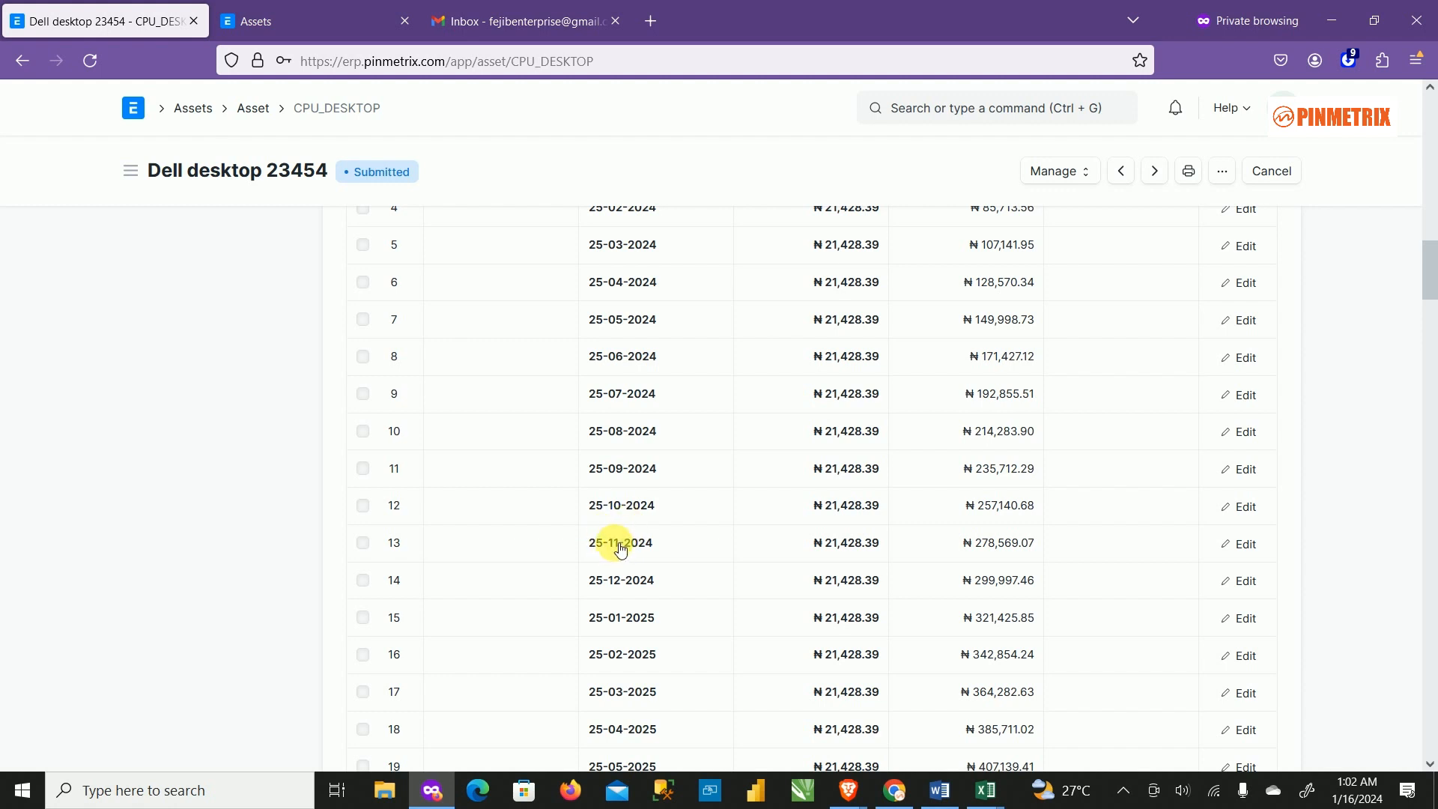
pyautogui.scroll(3, 605, 299)
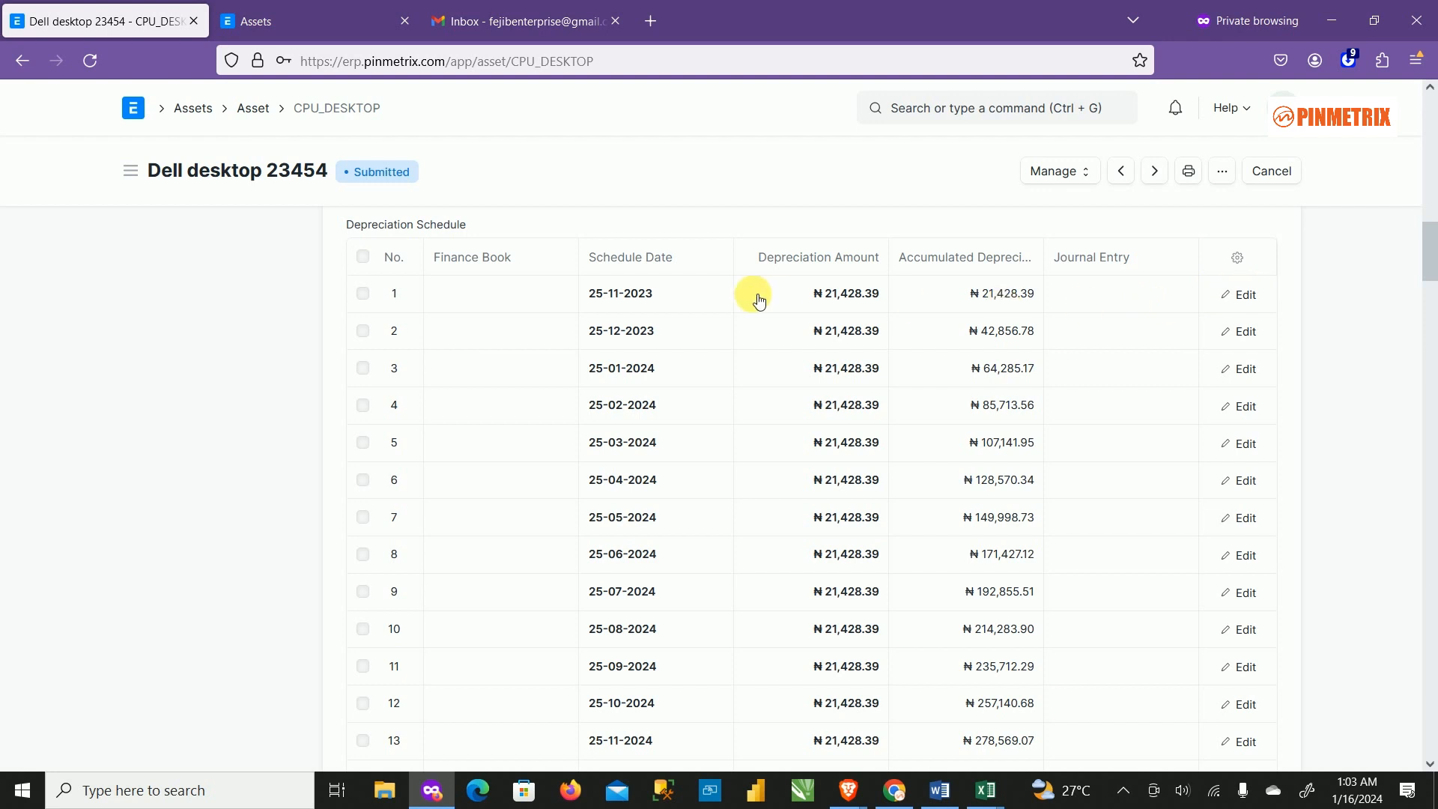
# Make the depreciation journal entry for schedule row 1.
pyautogui.click(1243, 294)
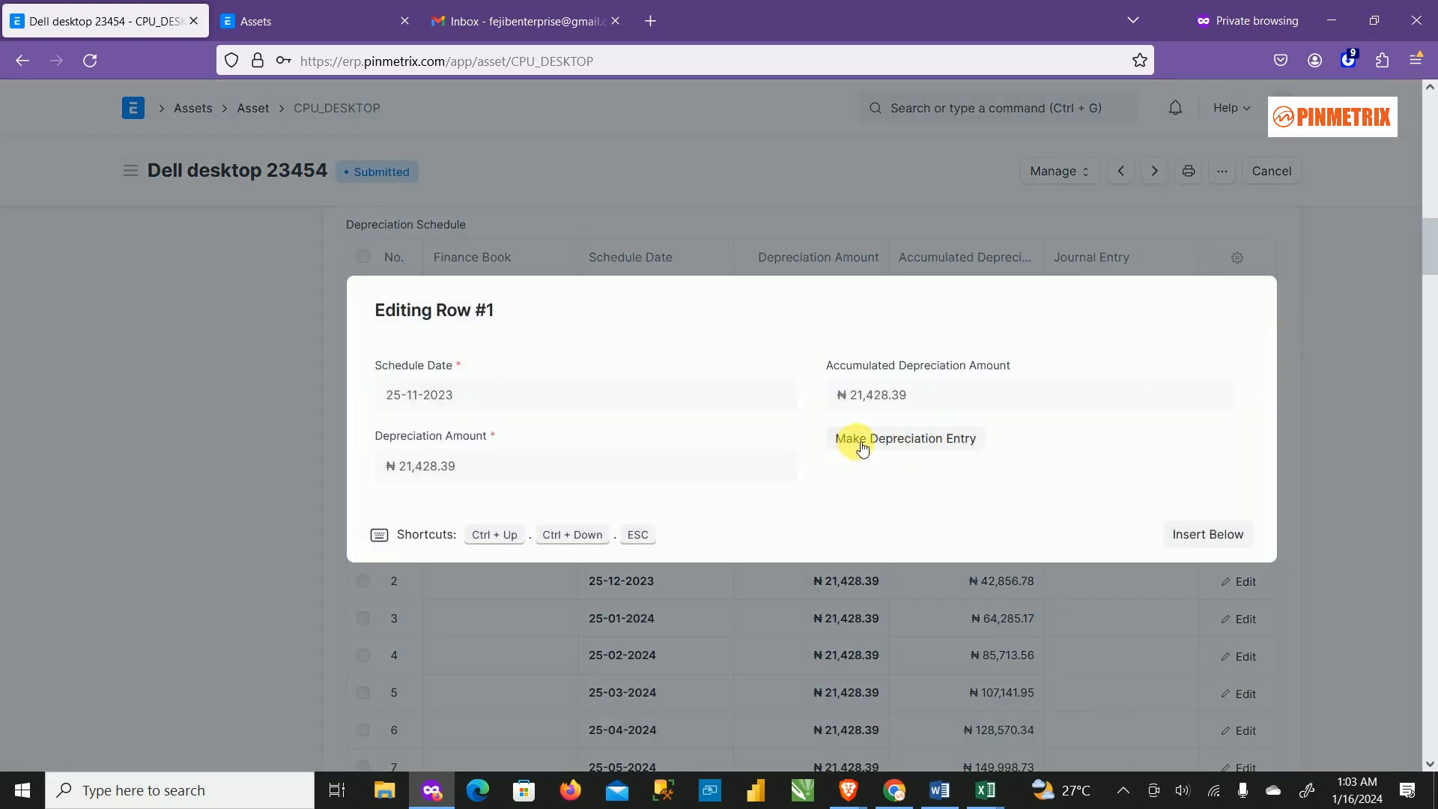
pyautogui.click(932, 446)
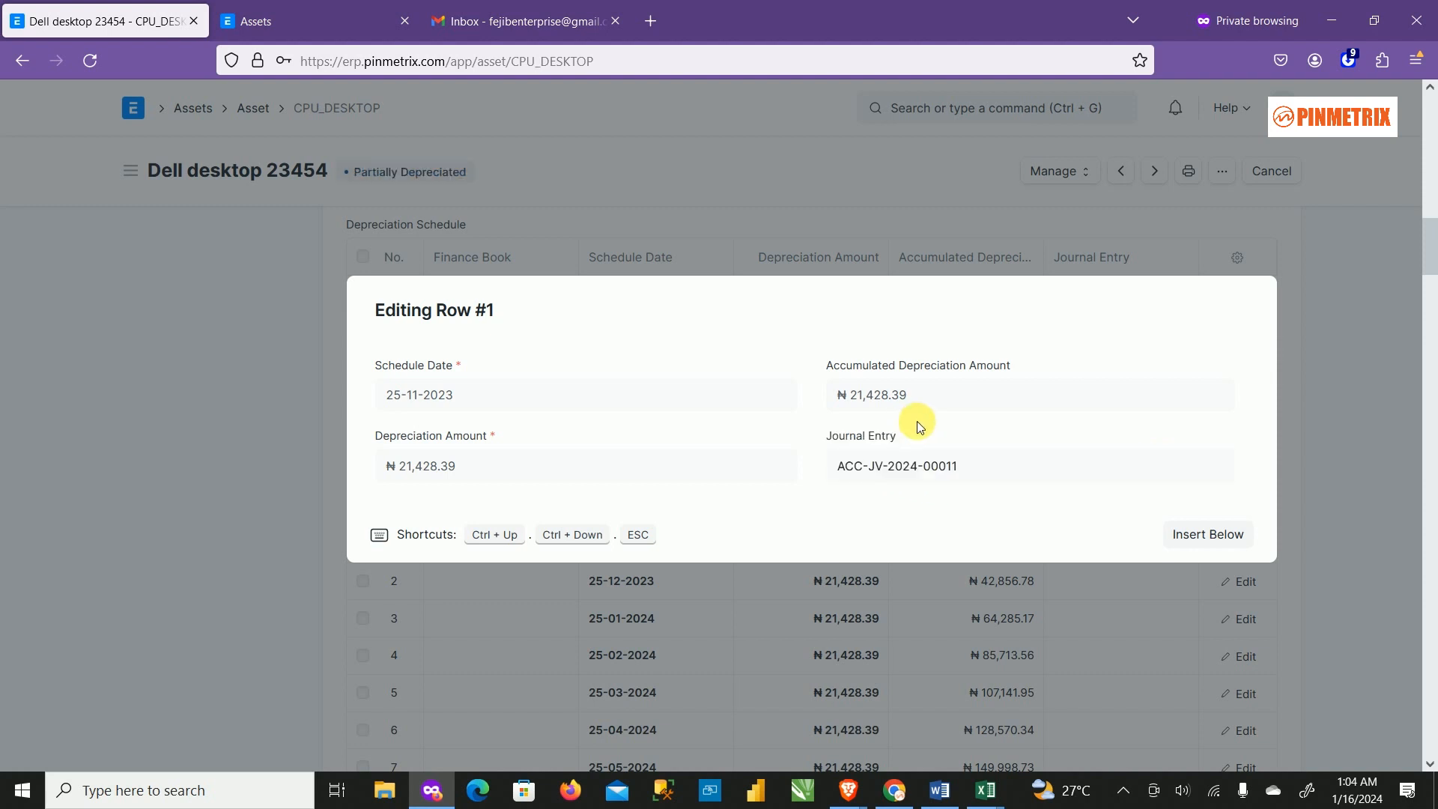
pyautogui.click(1320, 424)
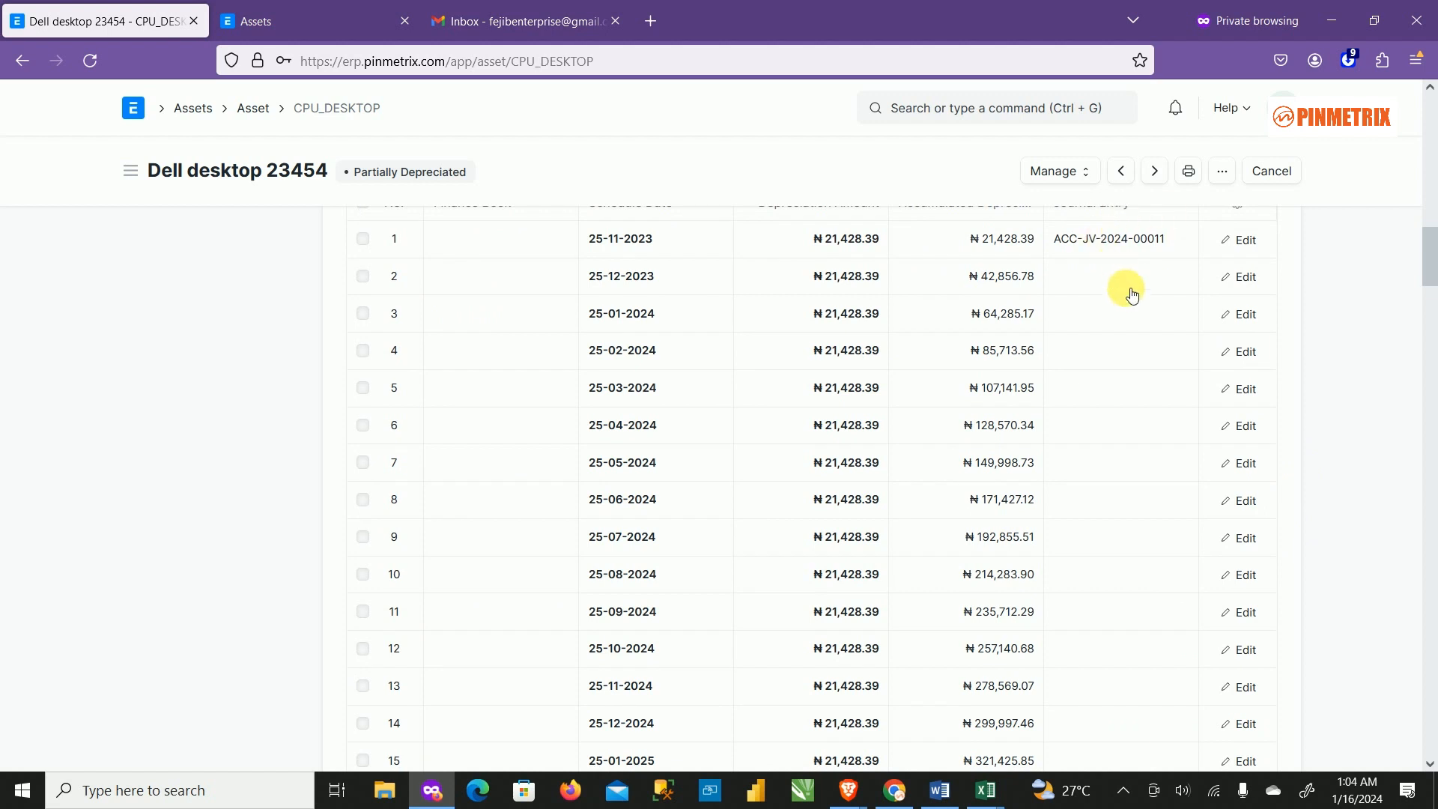
pyautogui.scroll(3, 1131, 293)
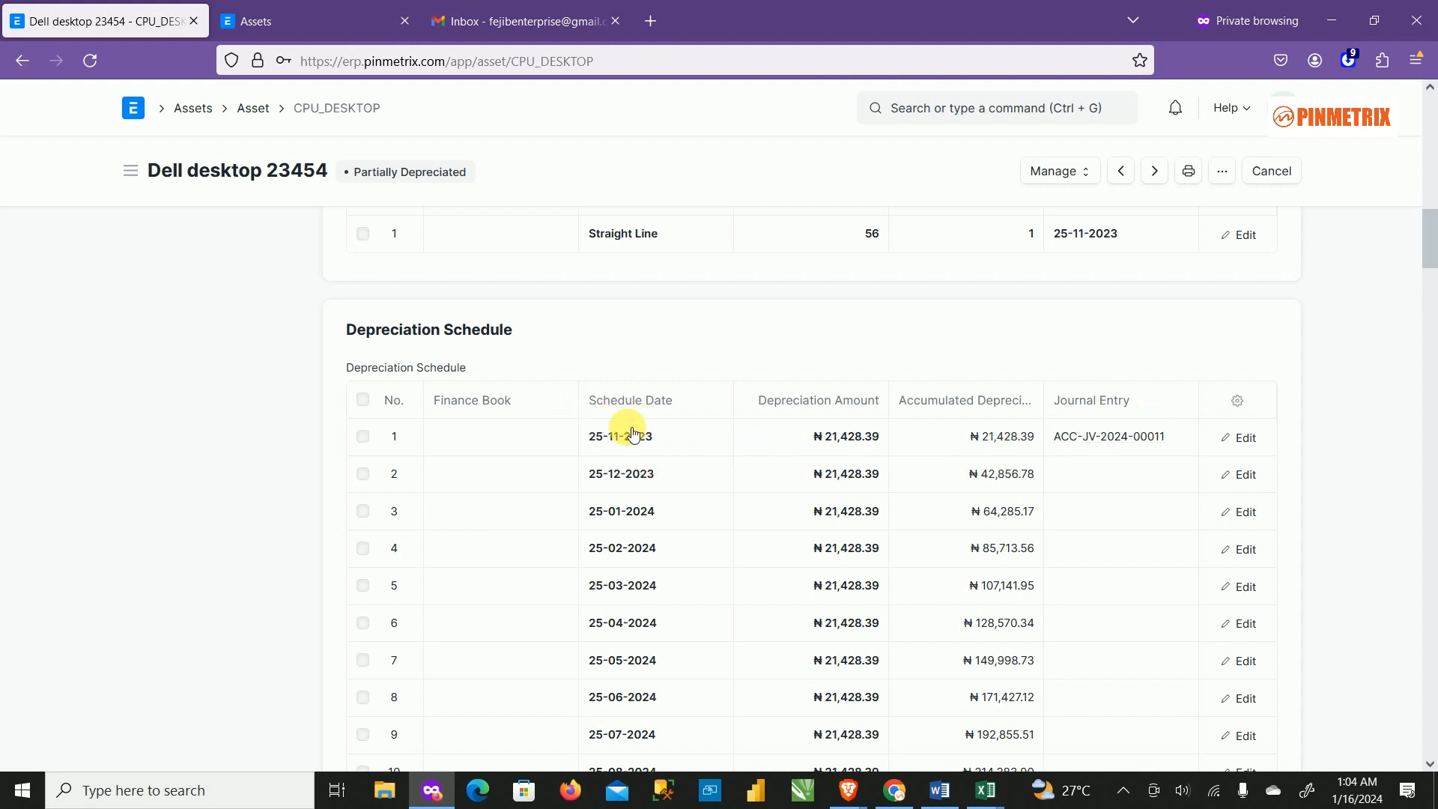
pyautogui.scroll(2, 335, 225)
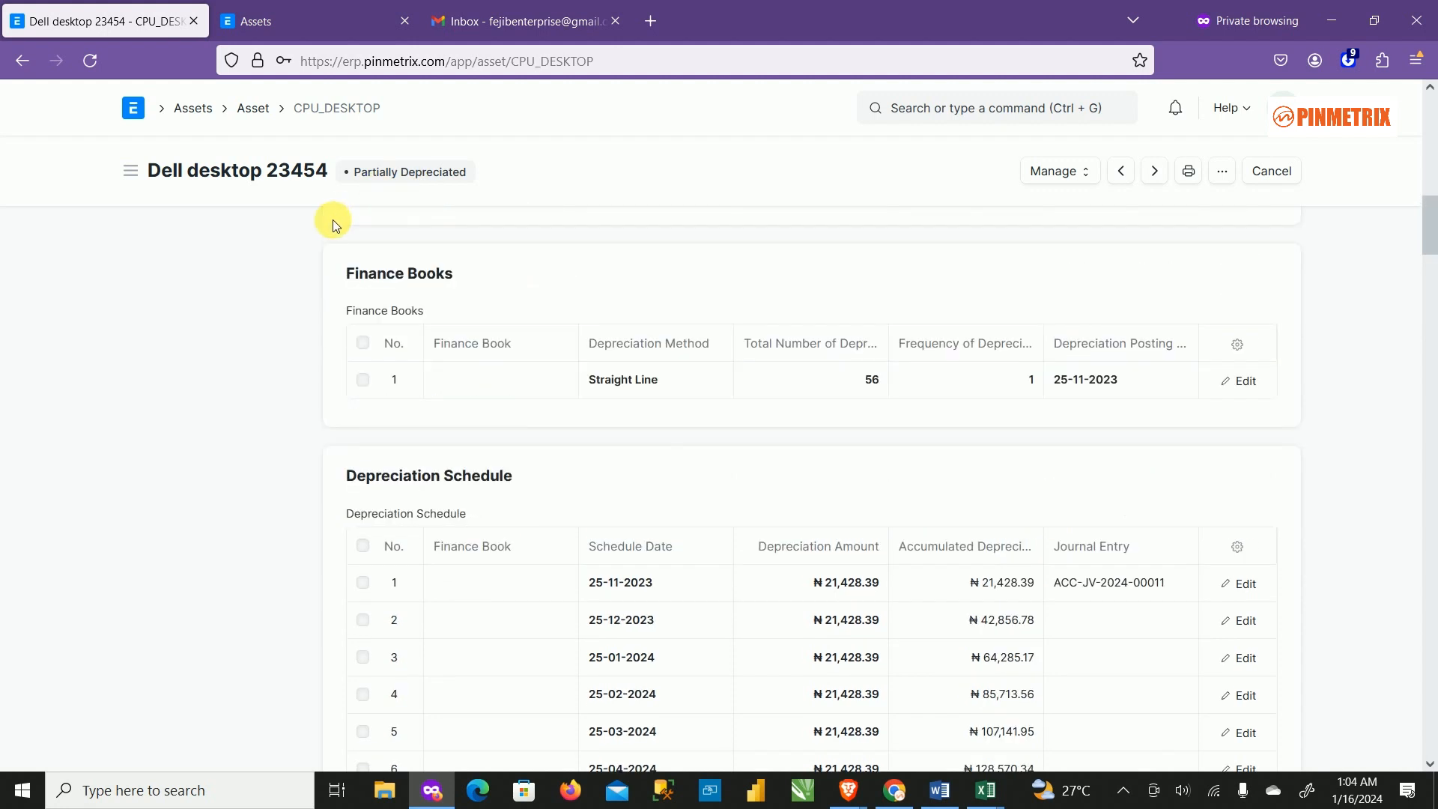
pyautogui.scroll(1, 334, 225)
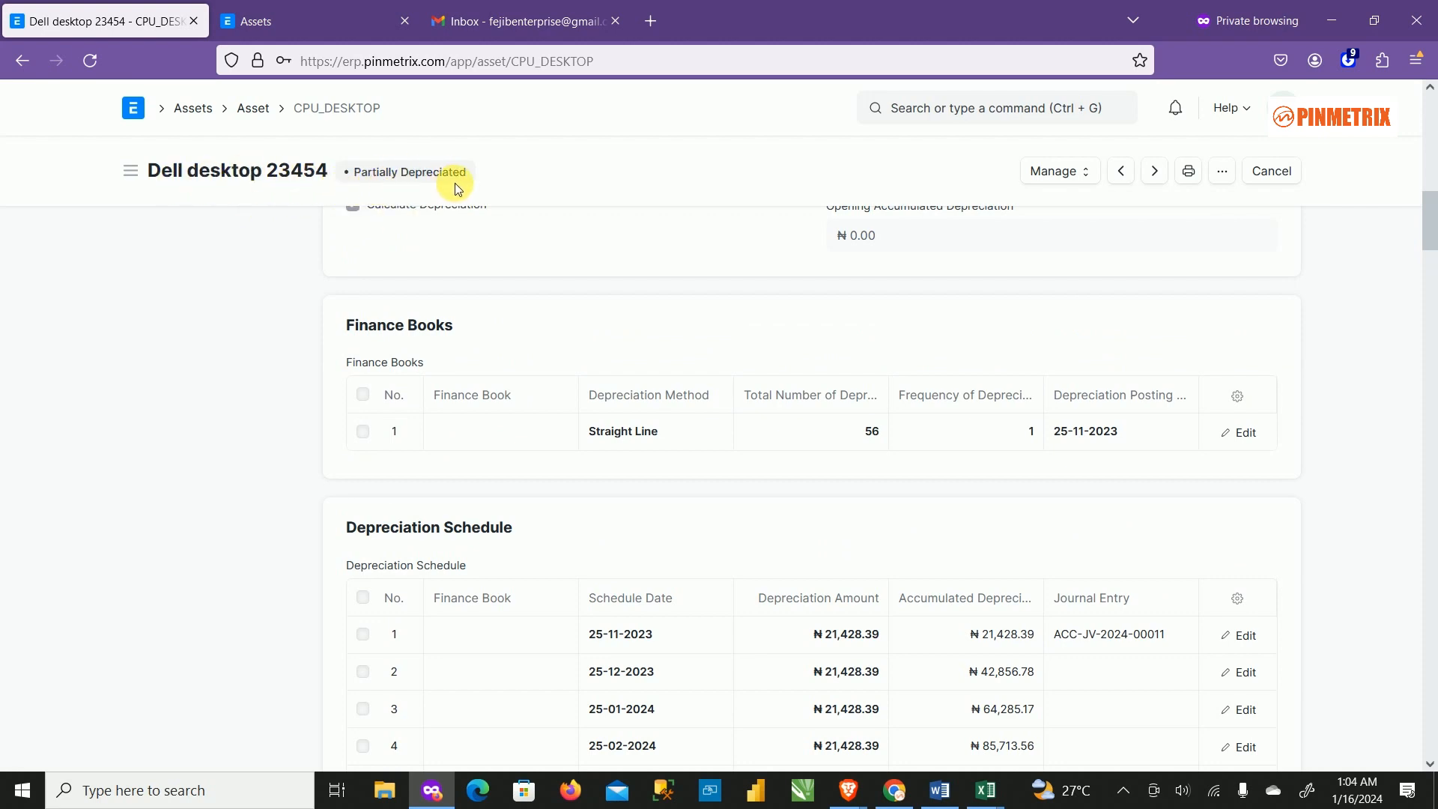
pyautogui.scroll(-4, 932, 468)
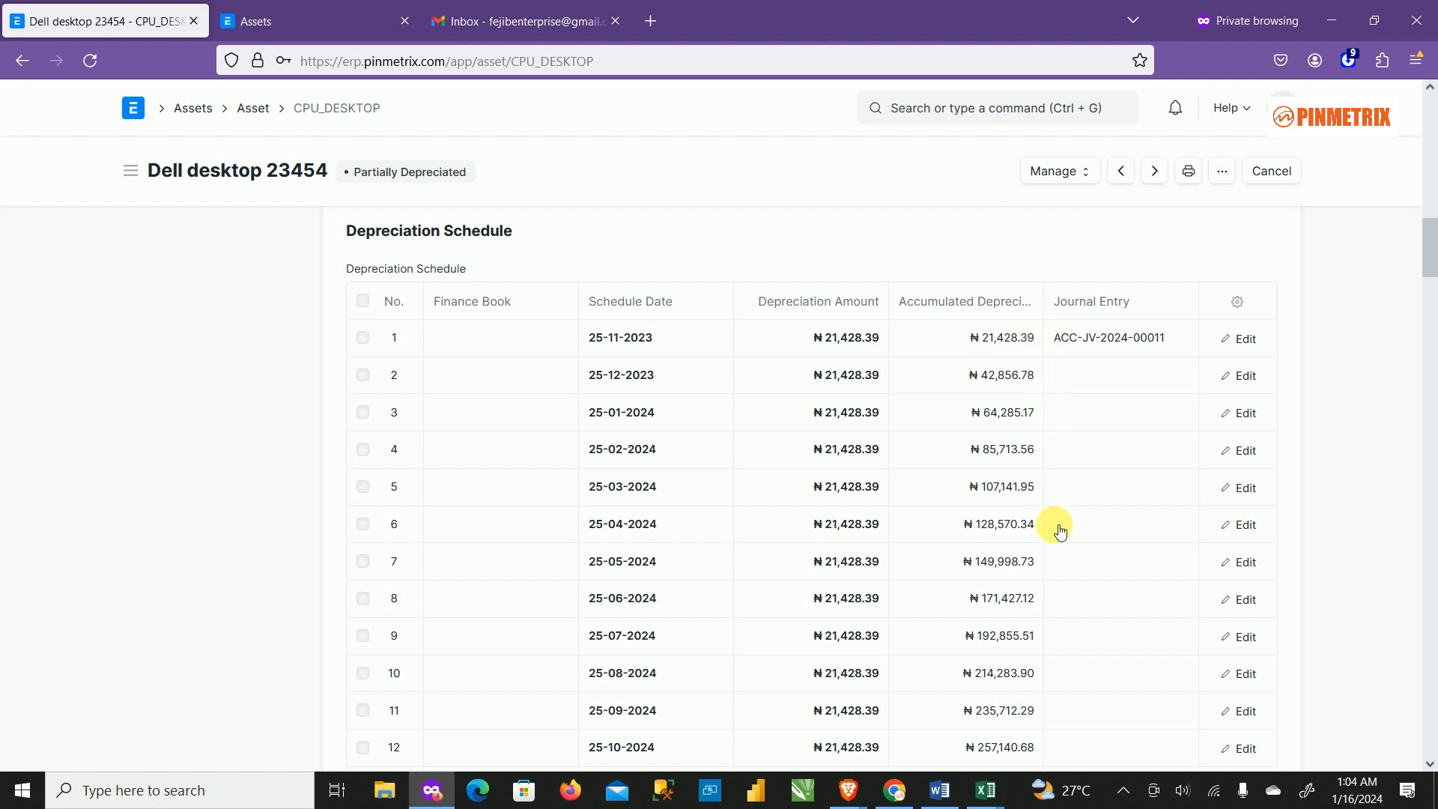
# Make row 2's depreciation entry, then open and close row 3 without posting.
pyautogui.click(1143, 374)
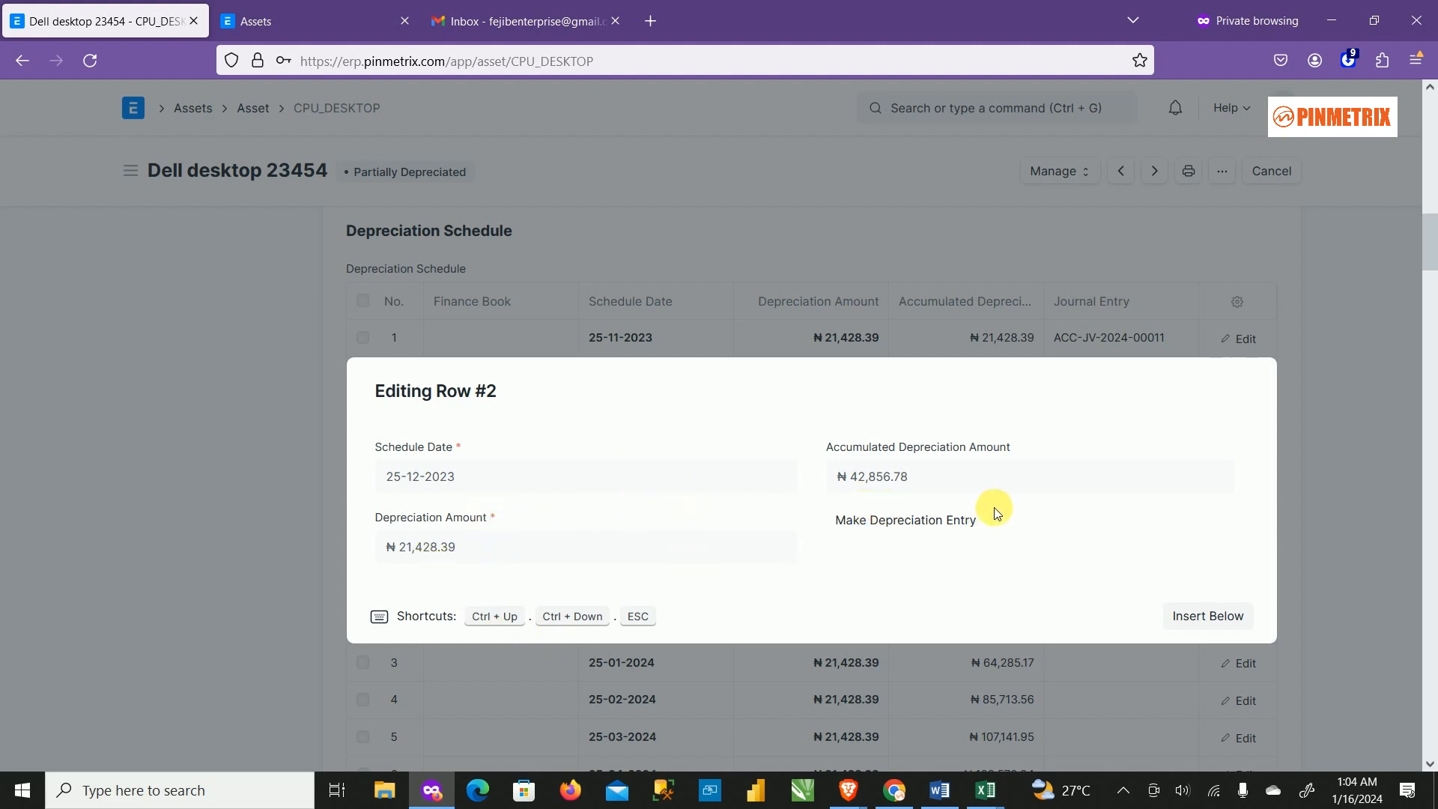
pyautogui.click(955, 533)
pyautogui.scroll(-2, 1085, 412)
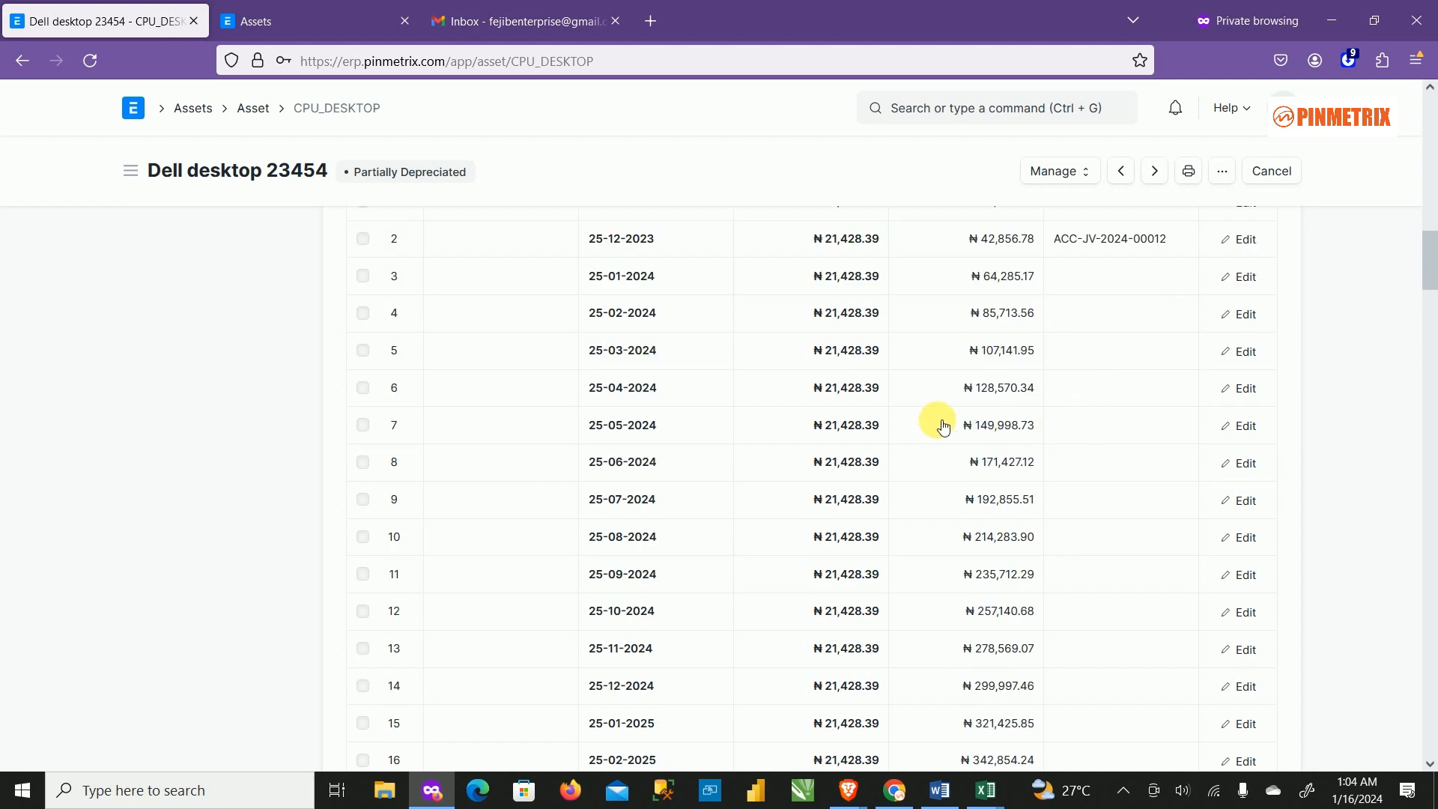
pyautogui.scroll(1, 818, 291)
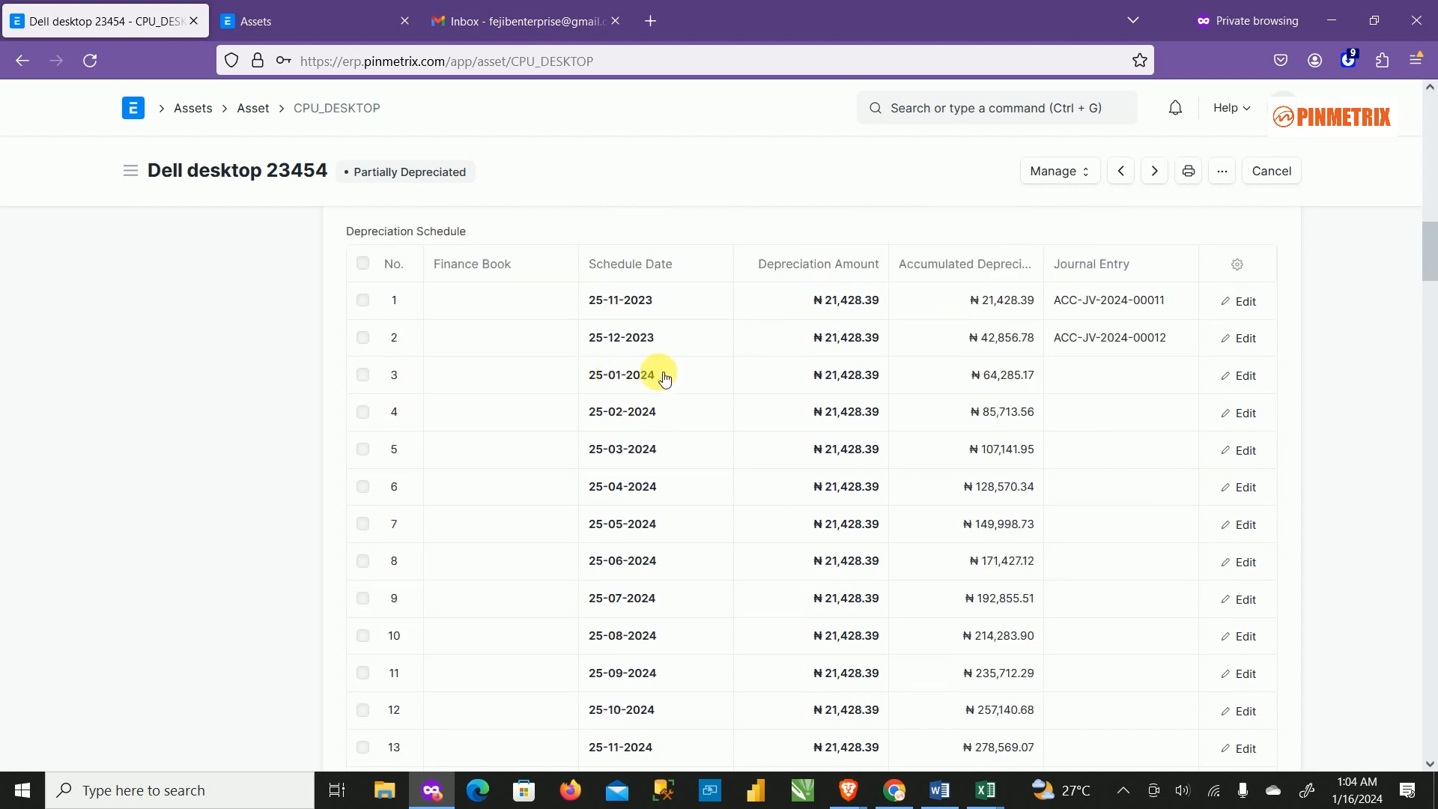
pyautogui.click(1243, 375)
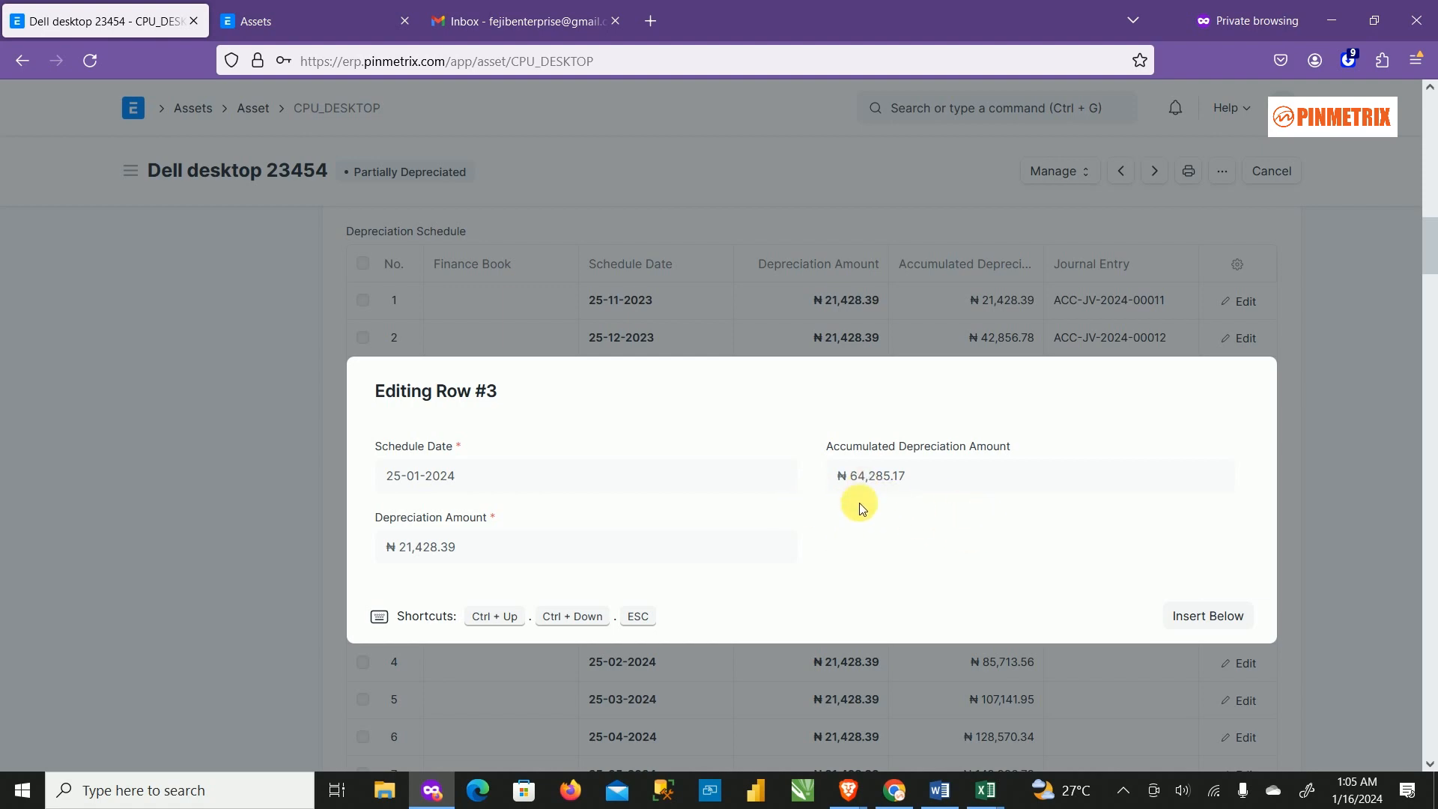
pyautogui.click(1346, 399)
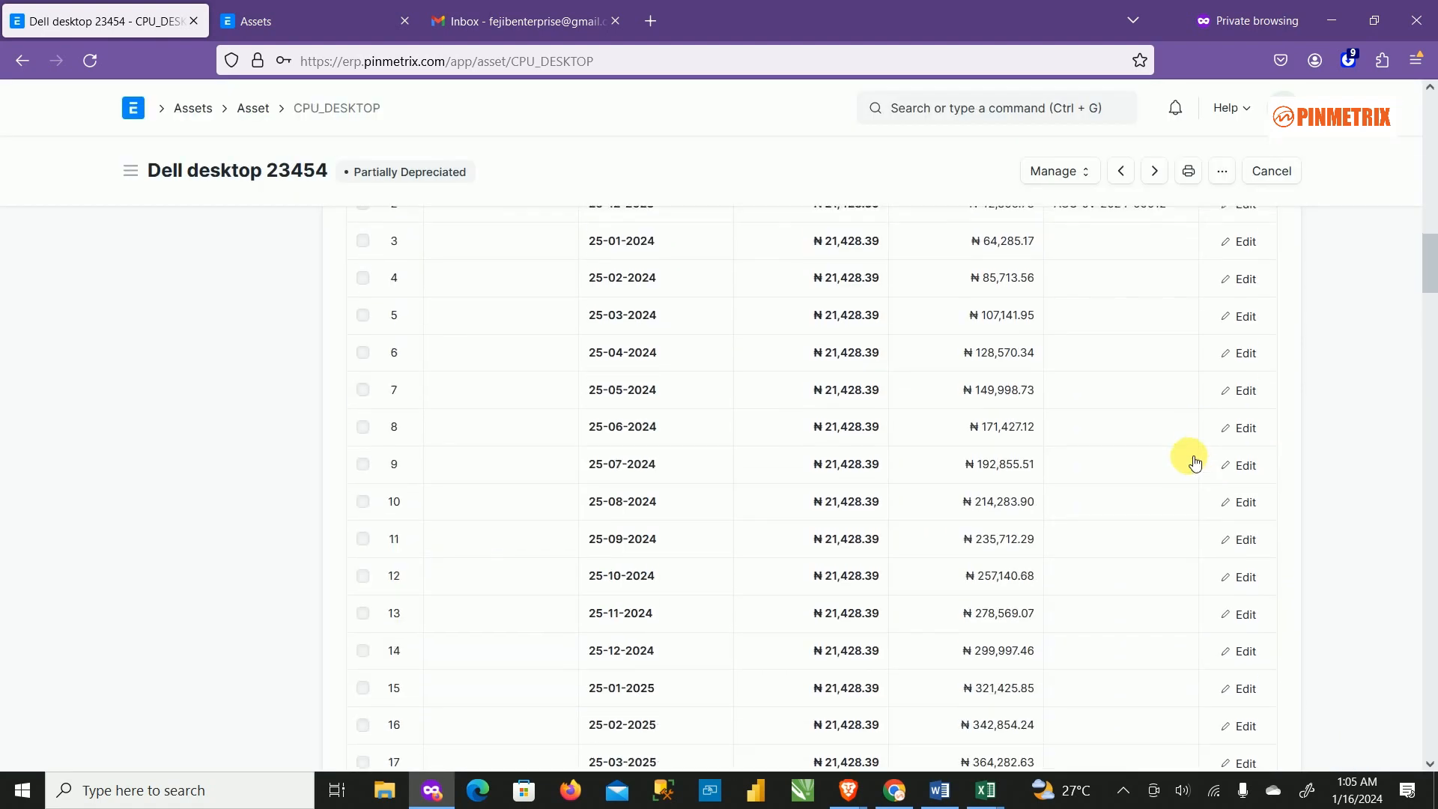
# Scroll through Dell desktop 23454, then return to the Asset list via the breadcrumb.
pyautogui.scroll(4, 1163, 450)
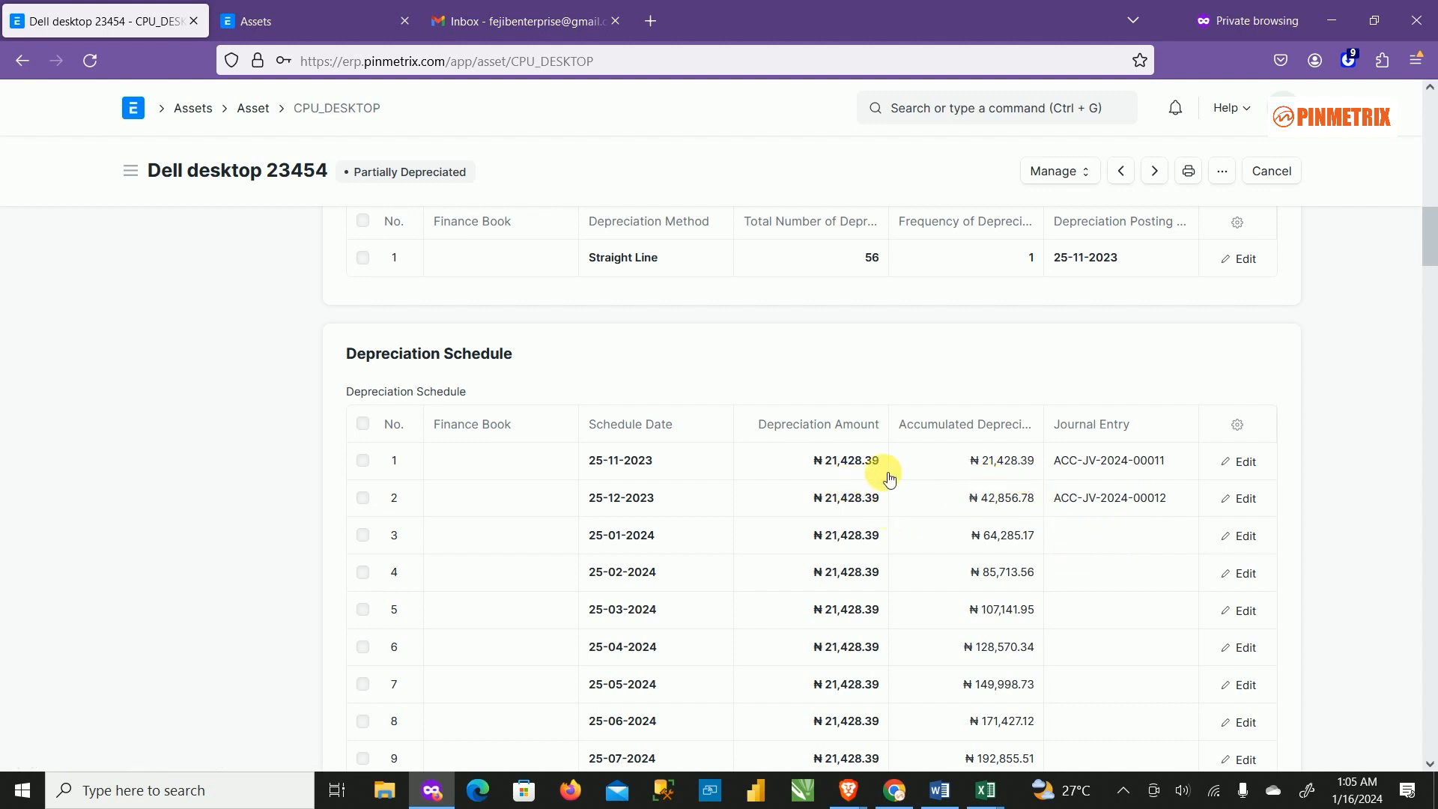
pyautogui.scroll(-2, 995, 498)
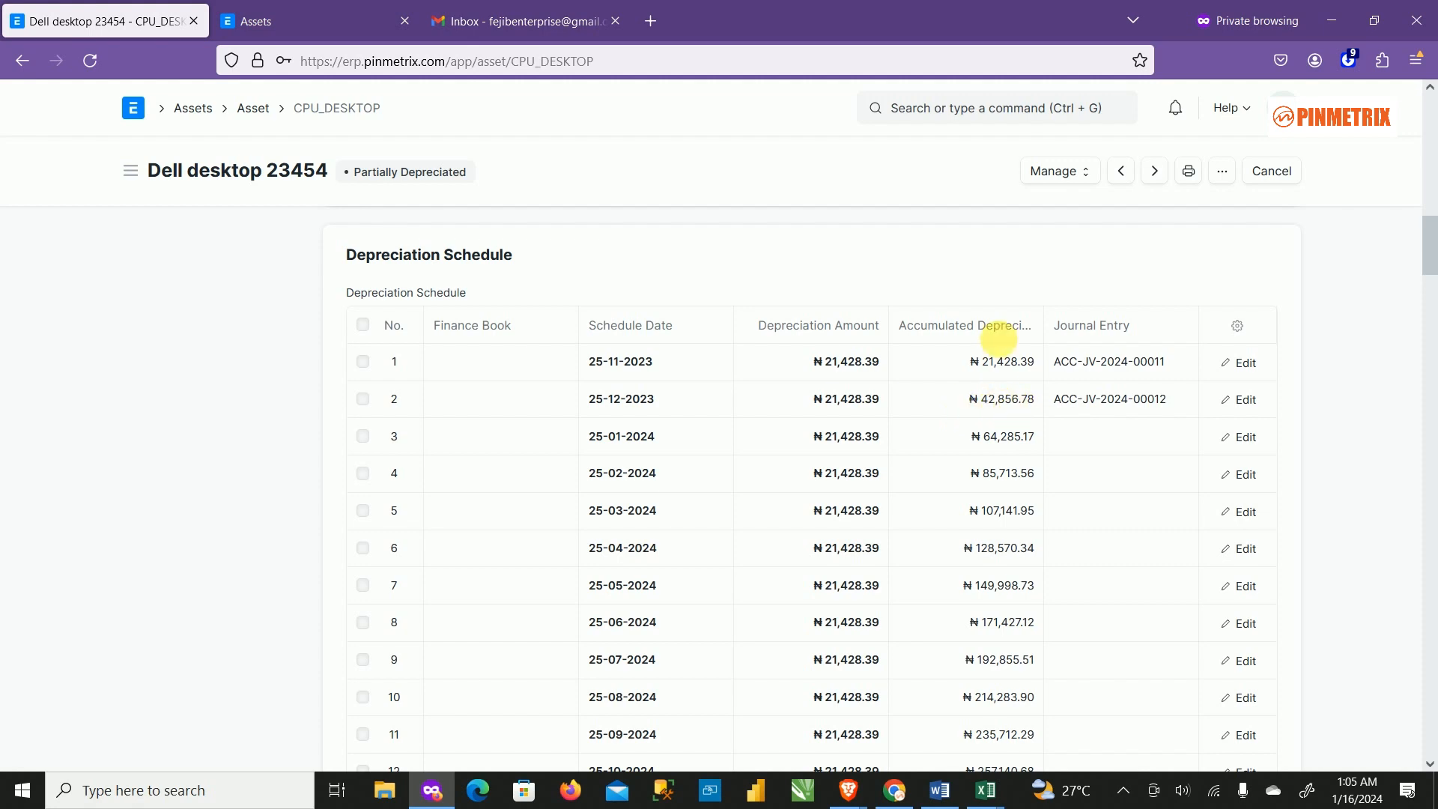
pyautogui.scroll(-4, 1028, 421)
pyautogui.scroll(-15, 1040, 464)
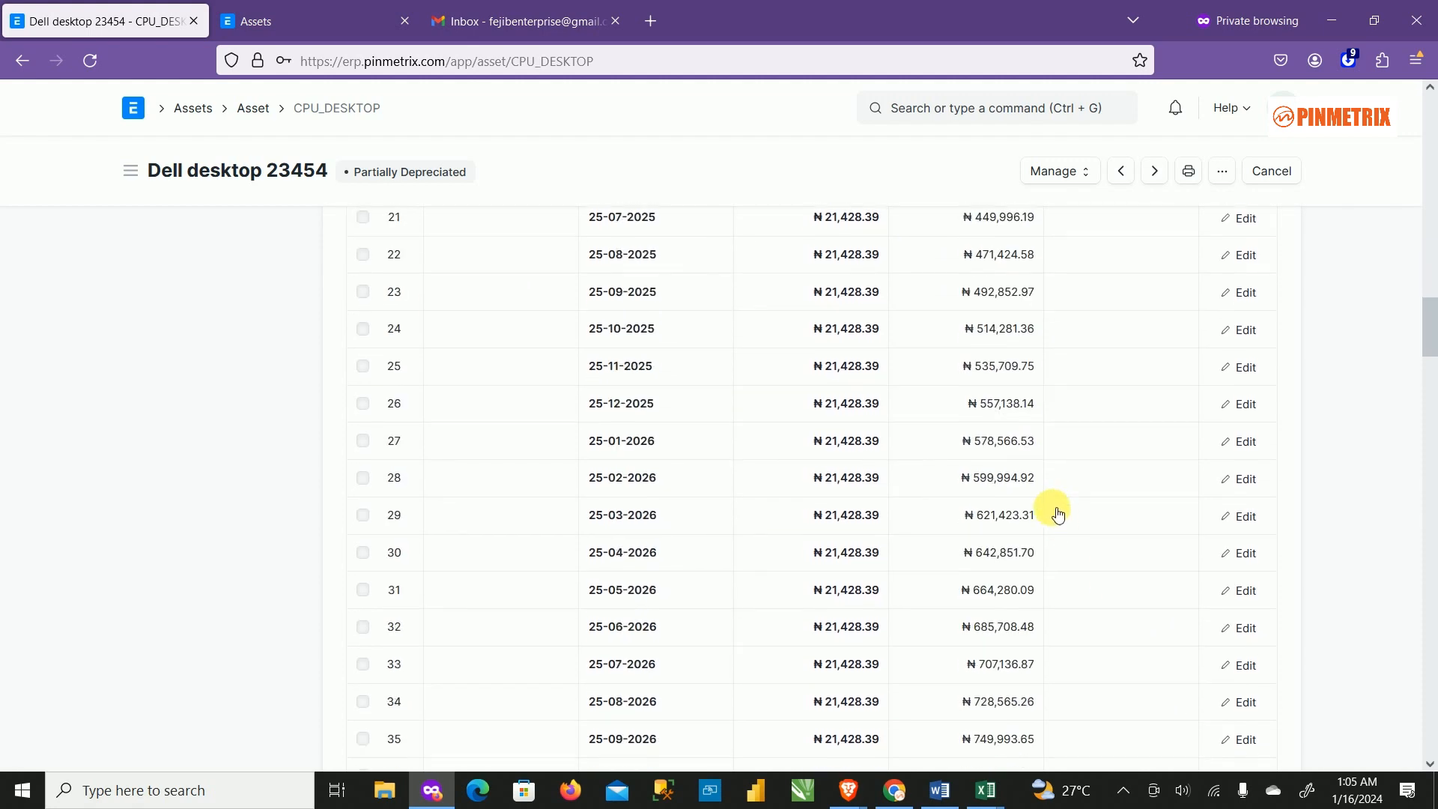
pyautogui.scroll(-4, 1024, 549)
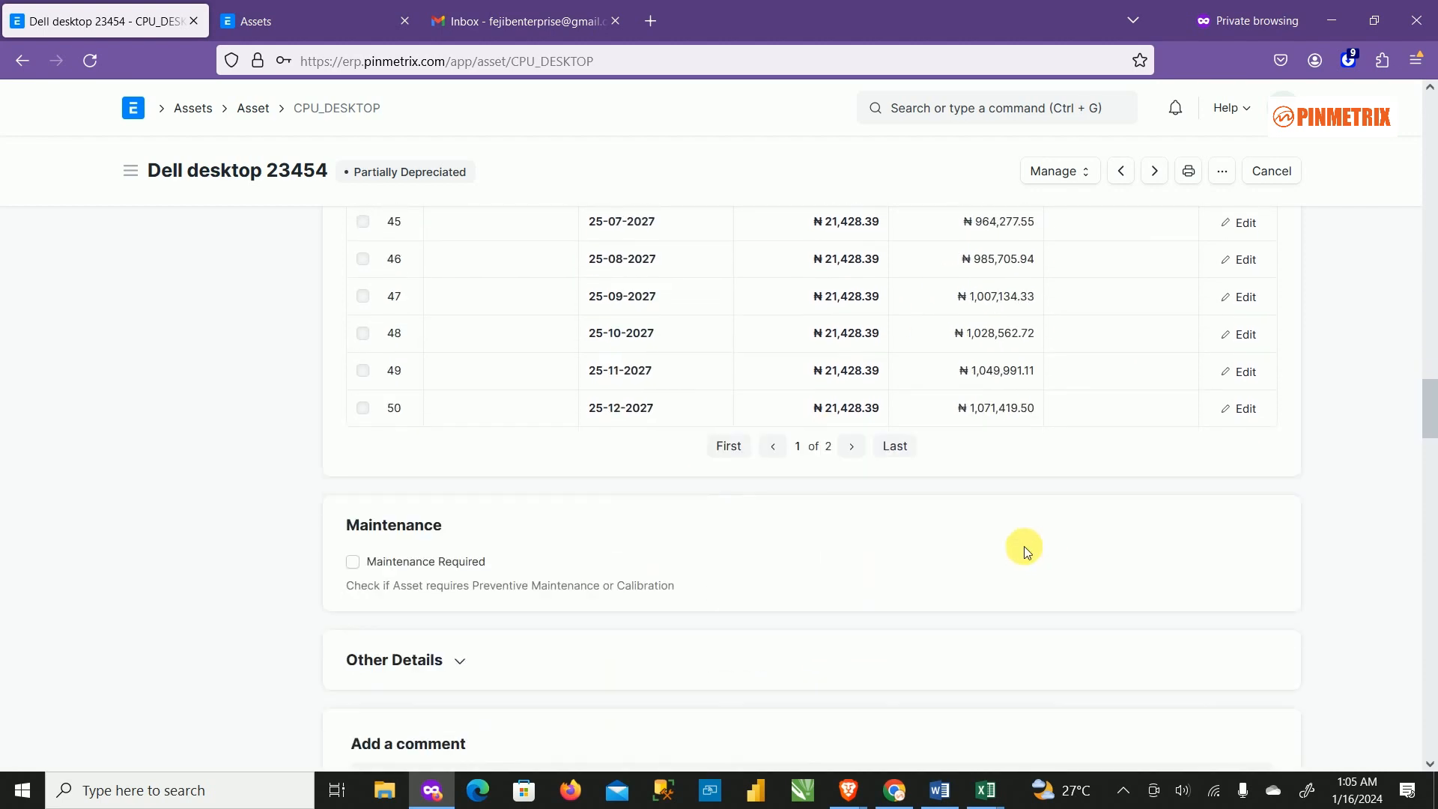
pyautogui.scroll(17, 1059, 488)
pyautogui.scroll(15, 1078, 477)
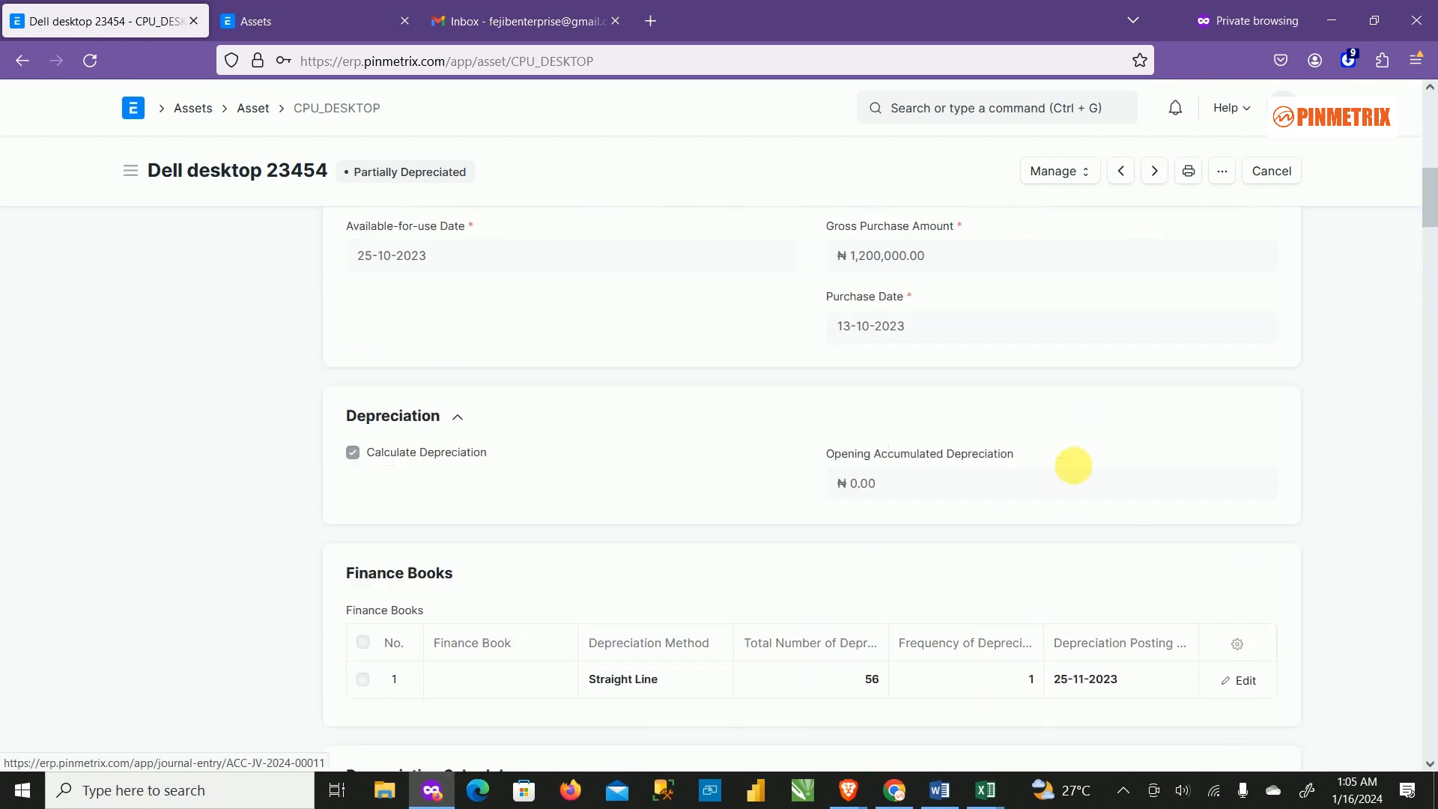
pyautogui.scroll(4, 1072, 457)
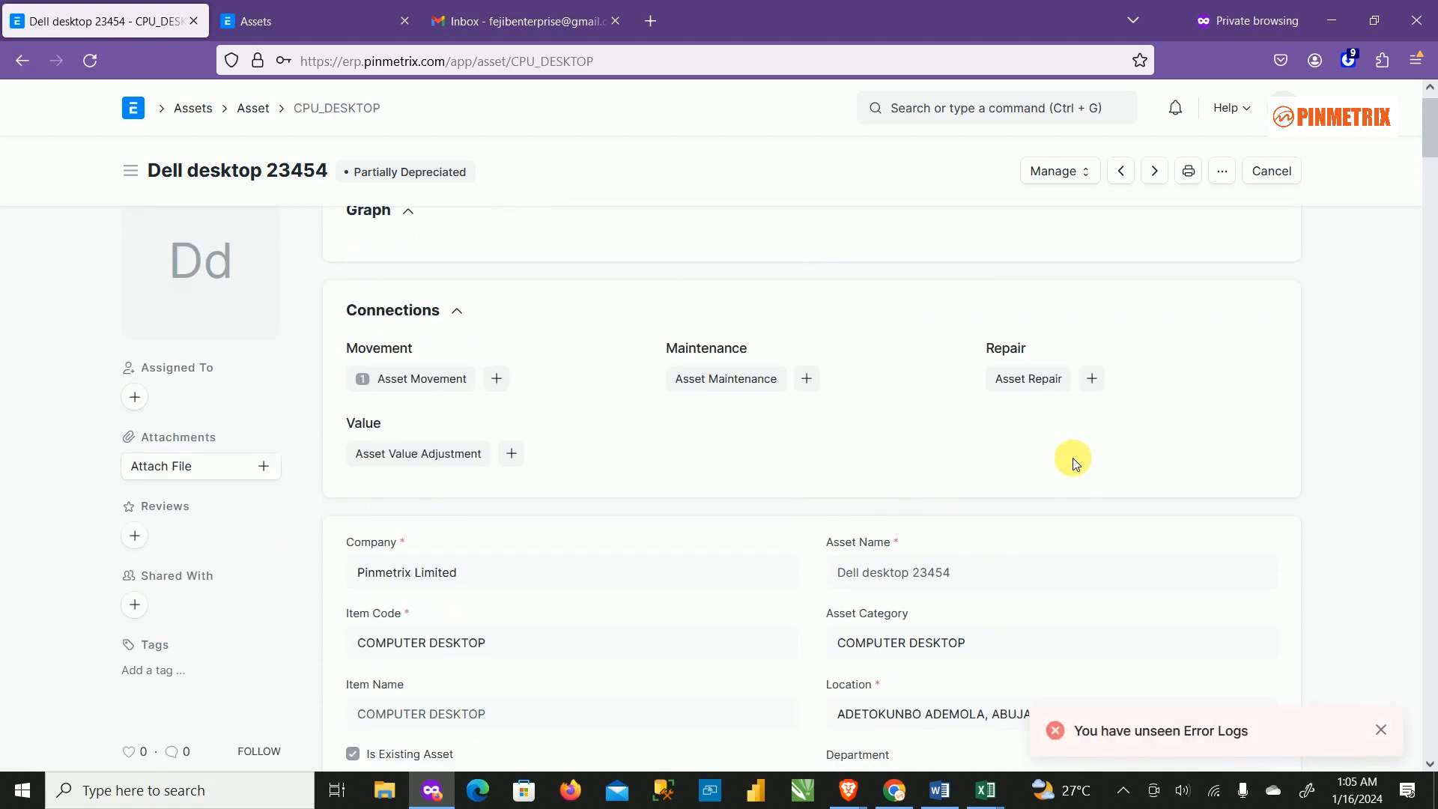
pyautogui.click(254, 108)
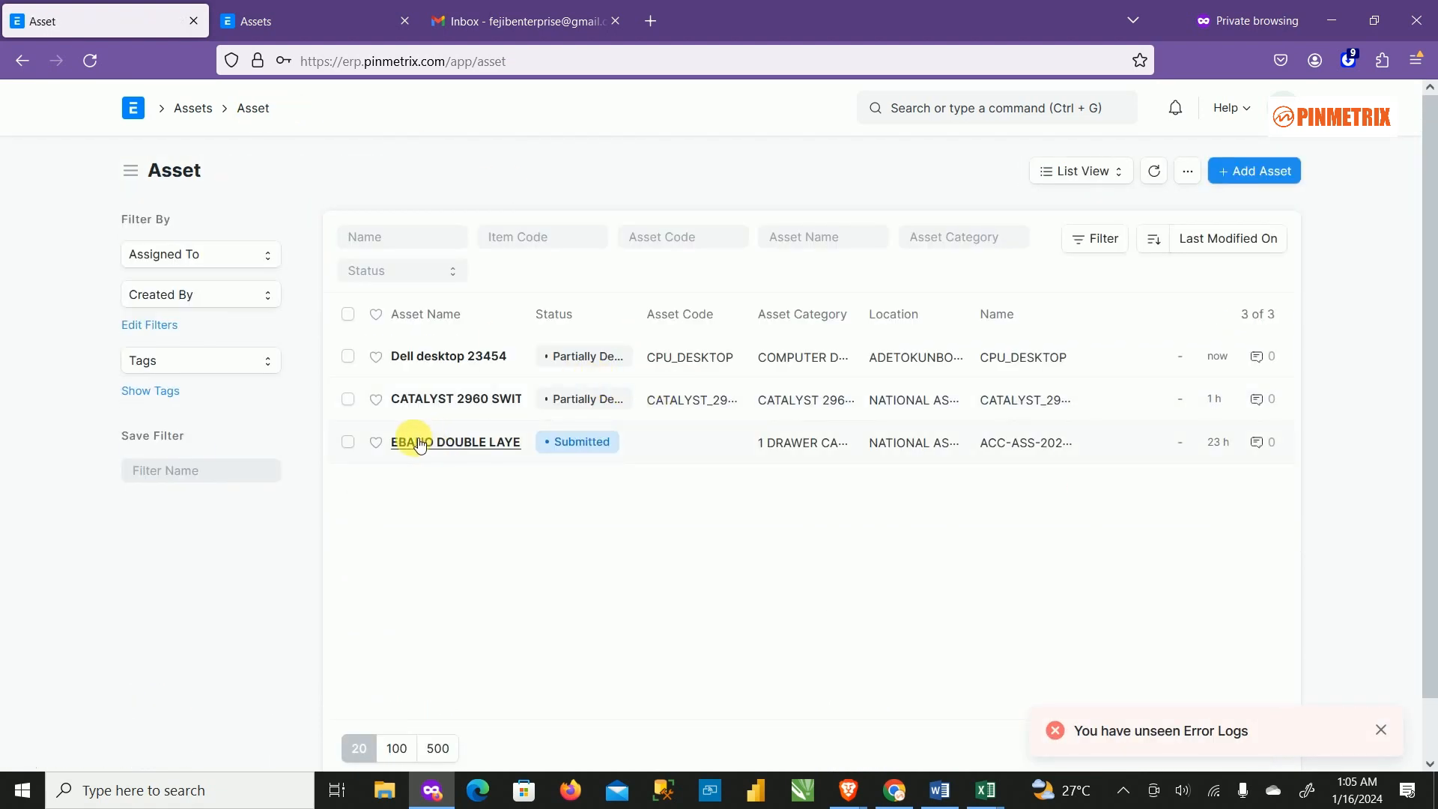
pyautogui.click(429, 401)
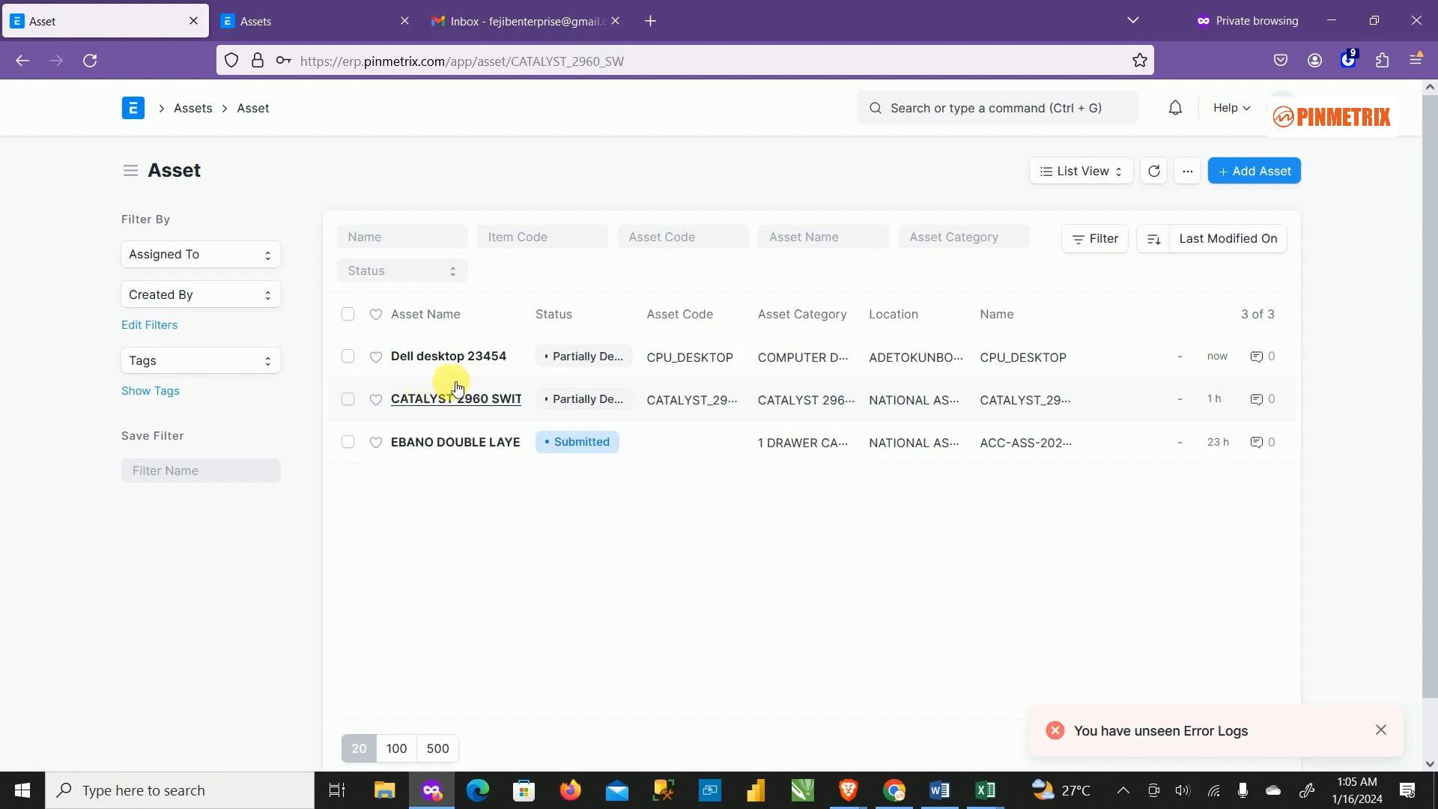
pyautogui.scroll(-10, 924, 472)
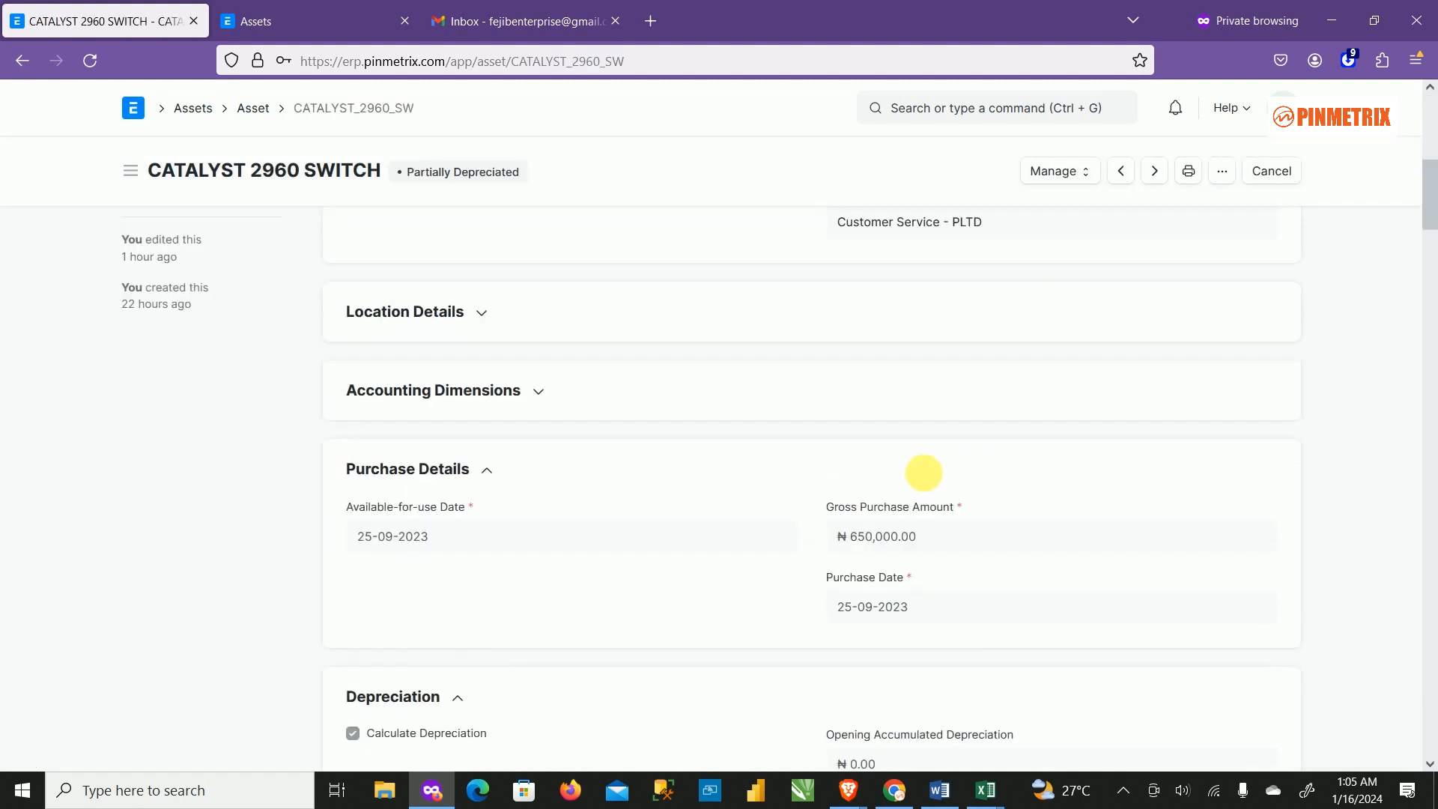
pyautogui.scroll(-10, 923, 472)
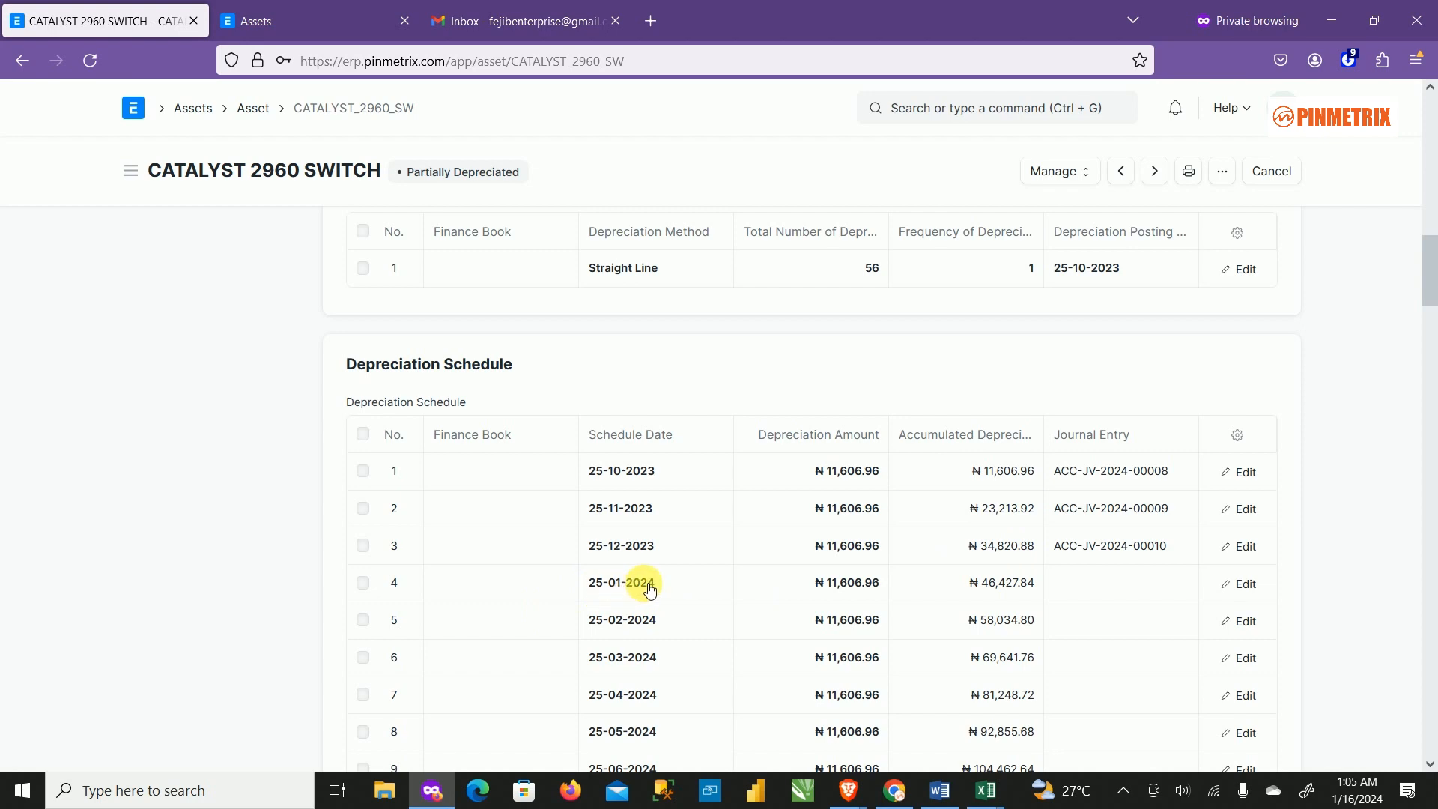
pyautogui.scroll(20, 806, 531)
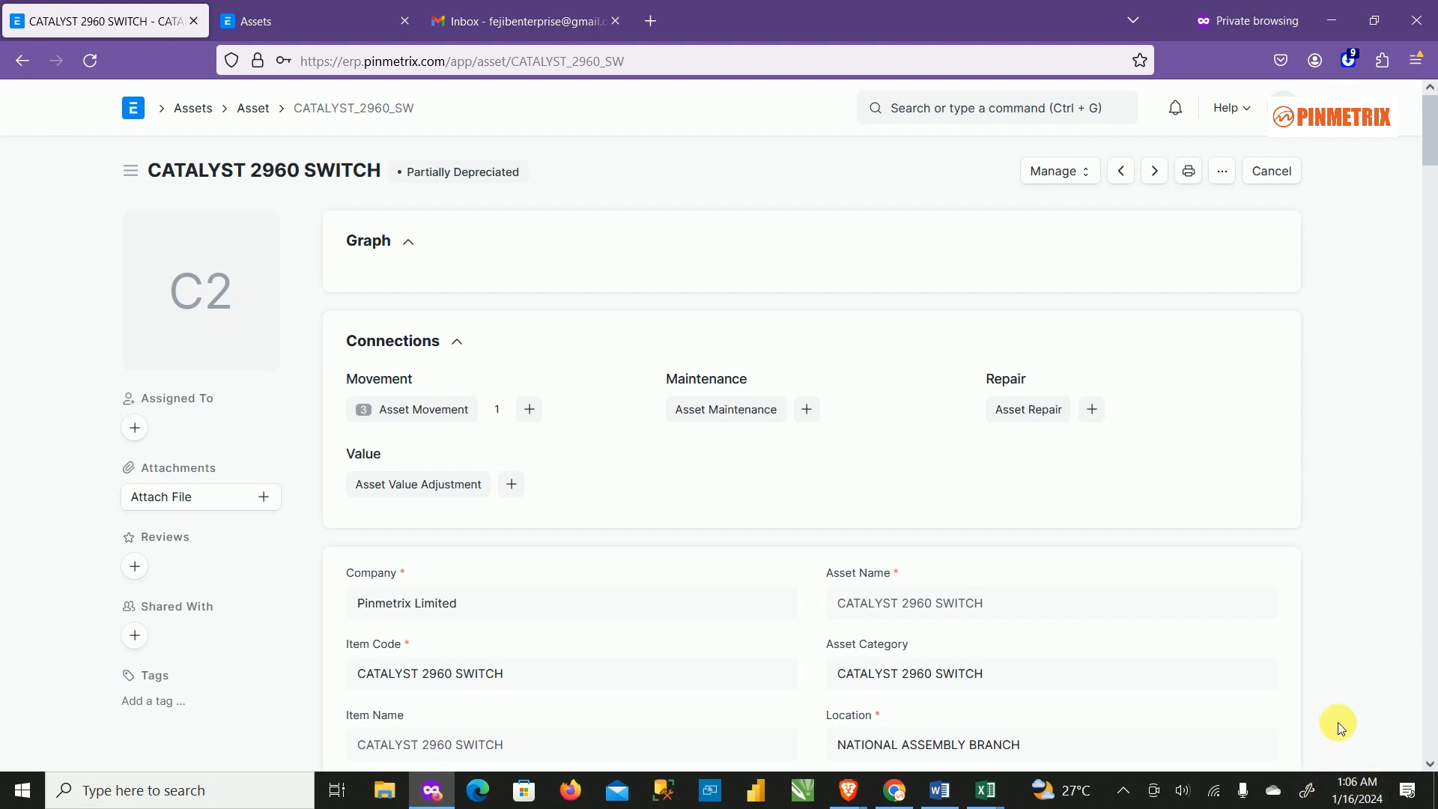
pyautogui.click(259, 112)
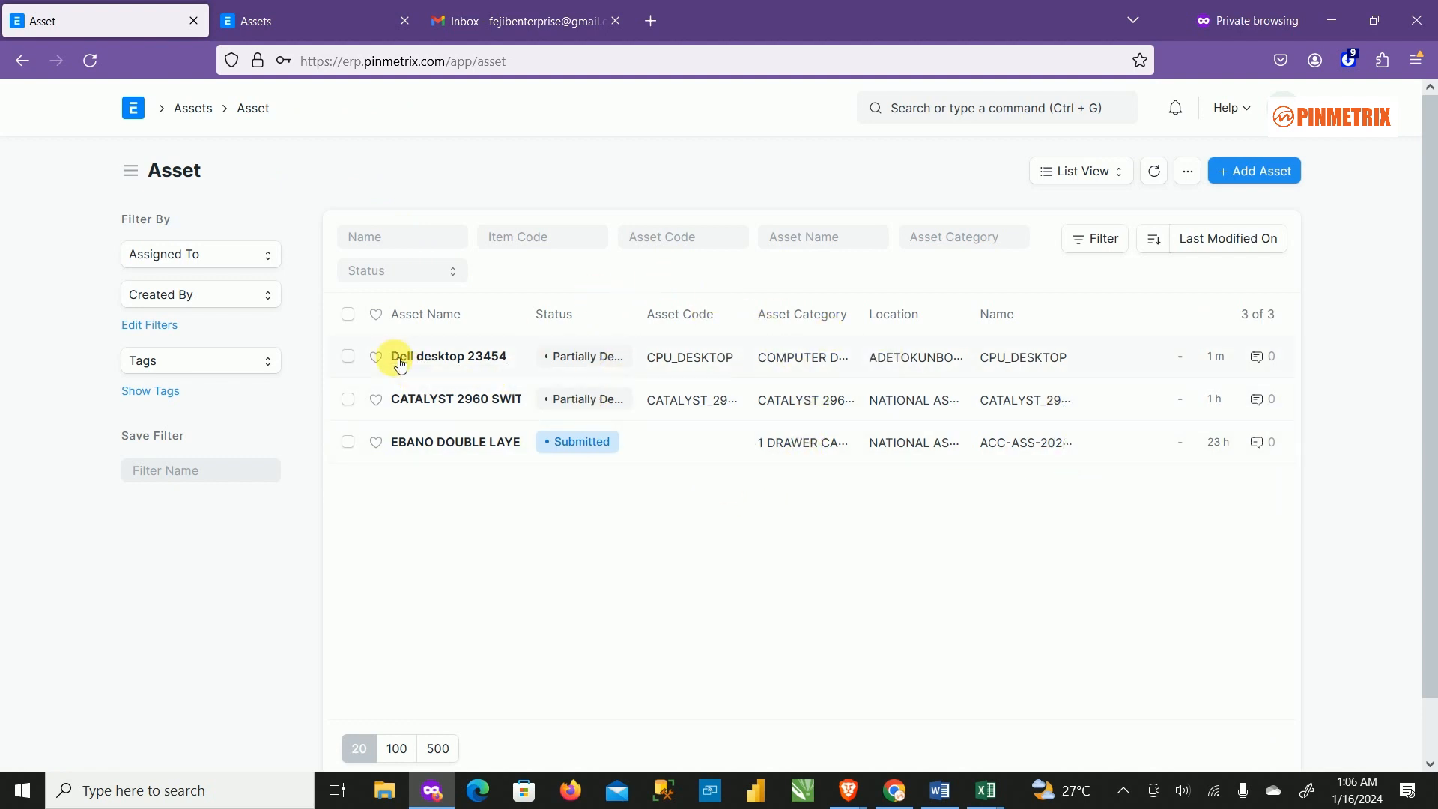
# Open Dell desktop 23454, start Manage > Sell Asset, then abandon the new invoice.
pyautogui.click(452, 358)
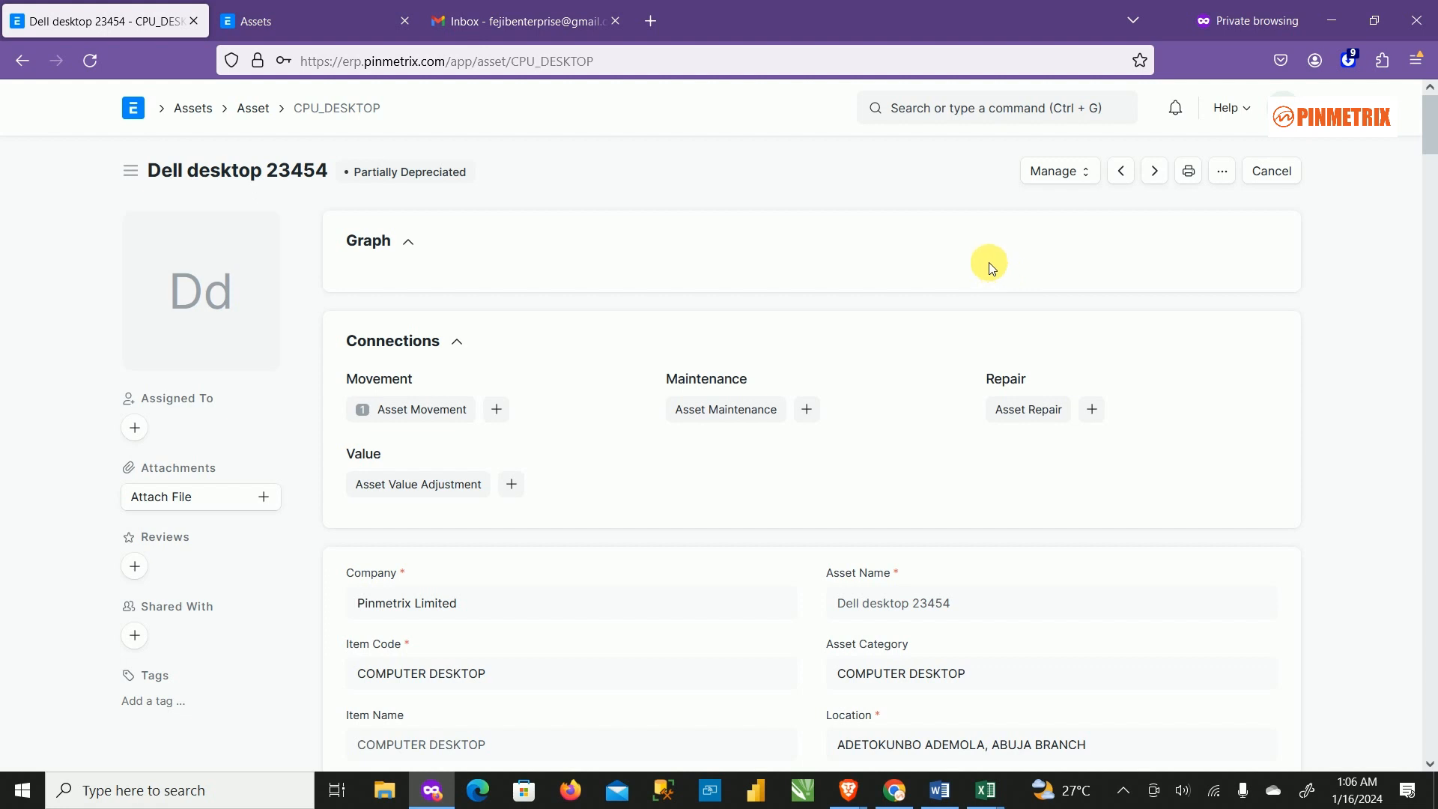
pyautogui.click(1090, 173)
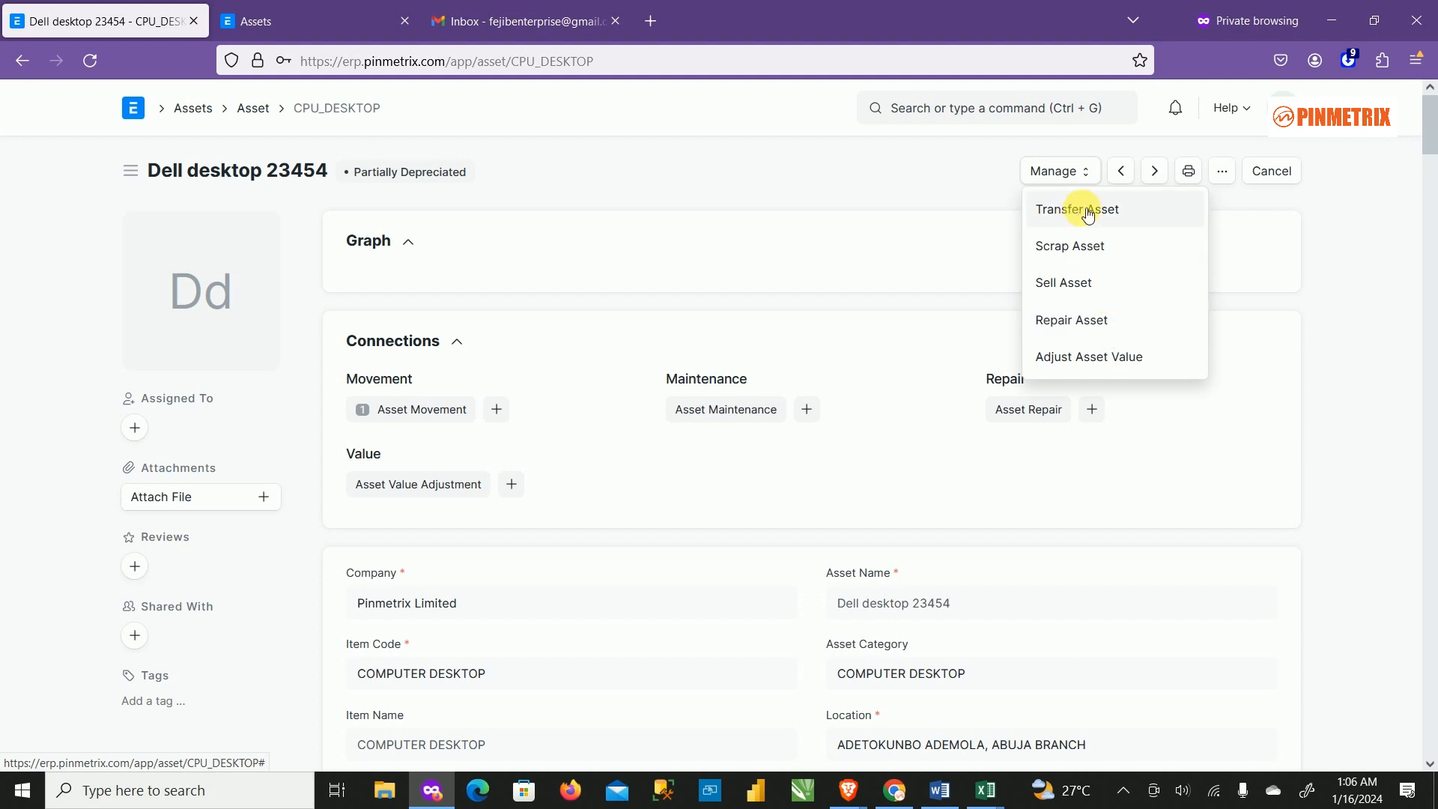
pyautogui.click(1076, 285)
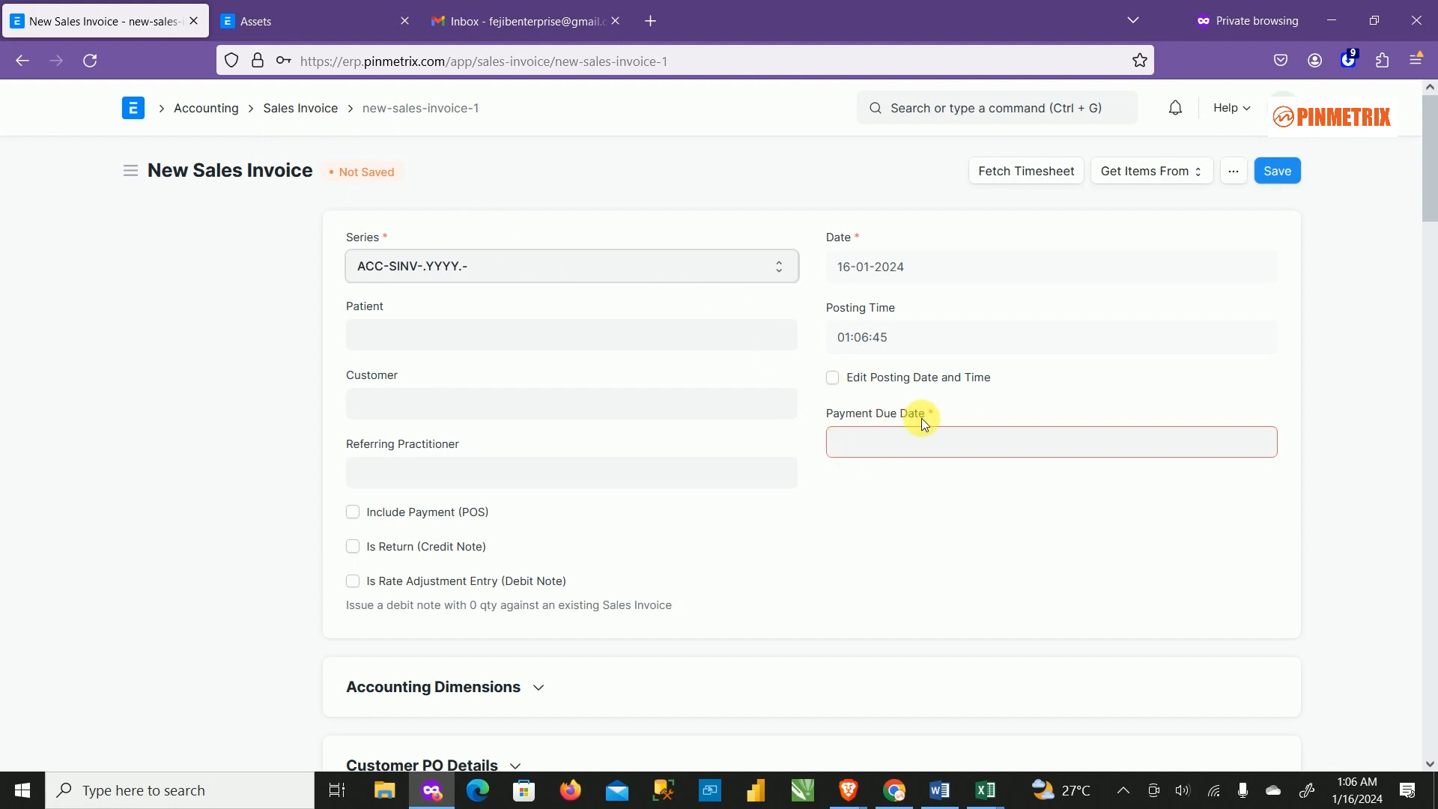
pyautogui.scroll(-3, 977, 524)
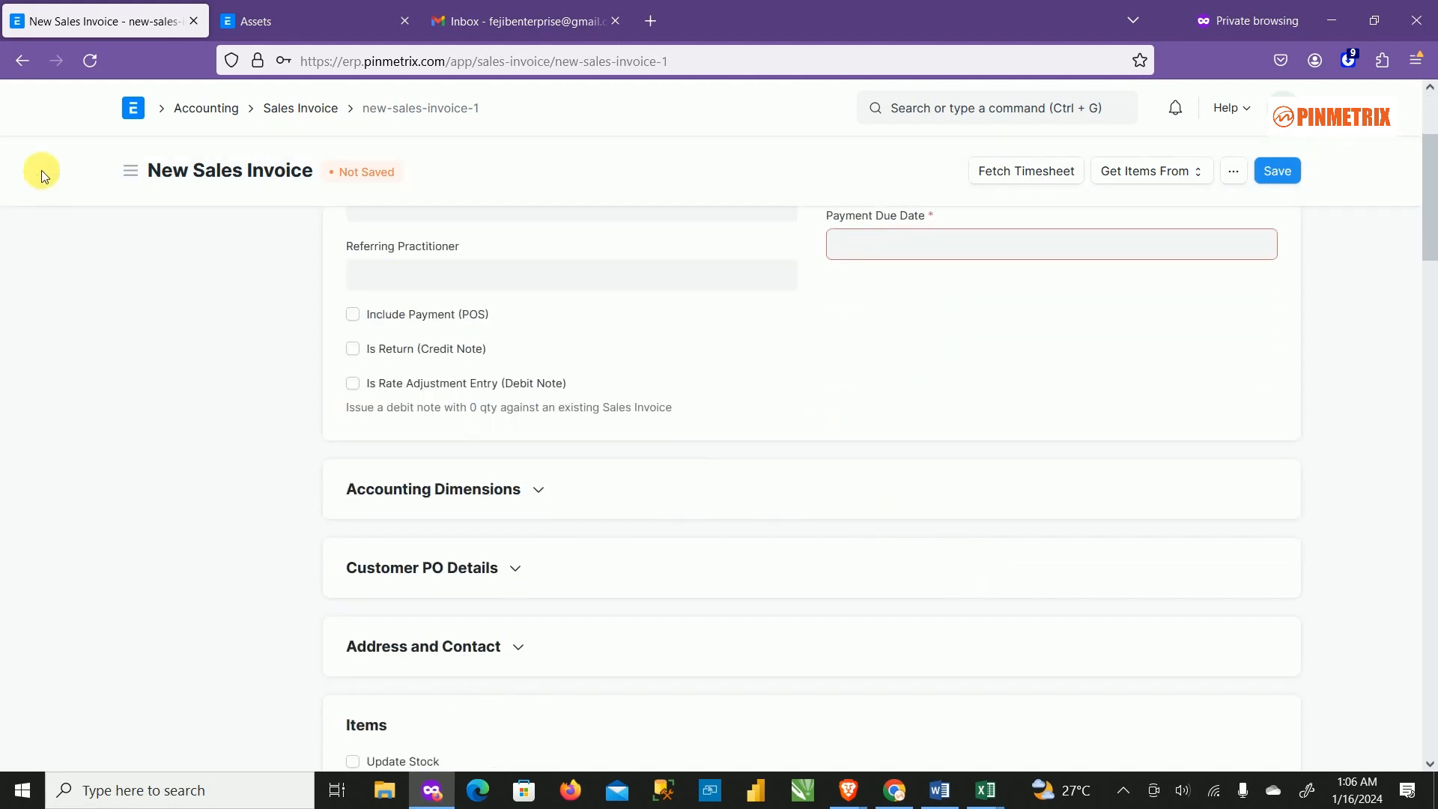
pyautogui.click(22, 66)
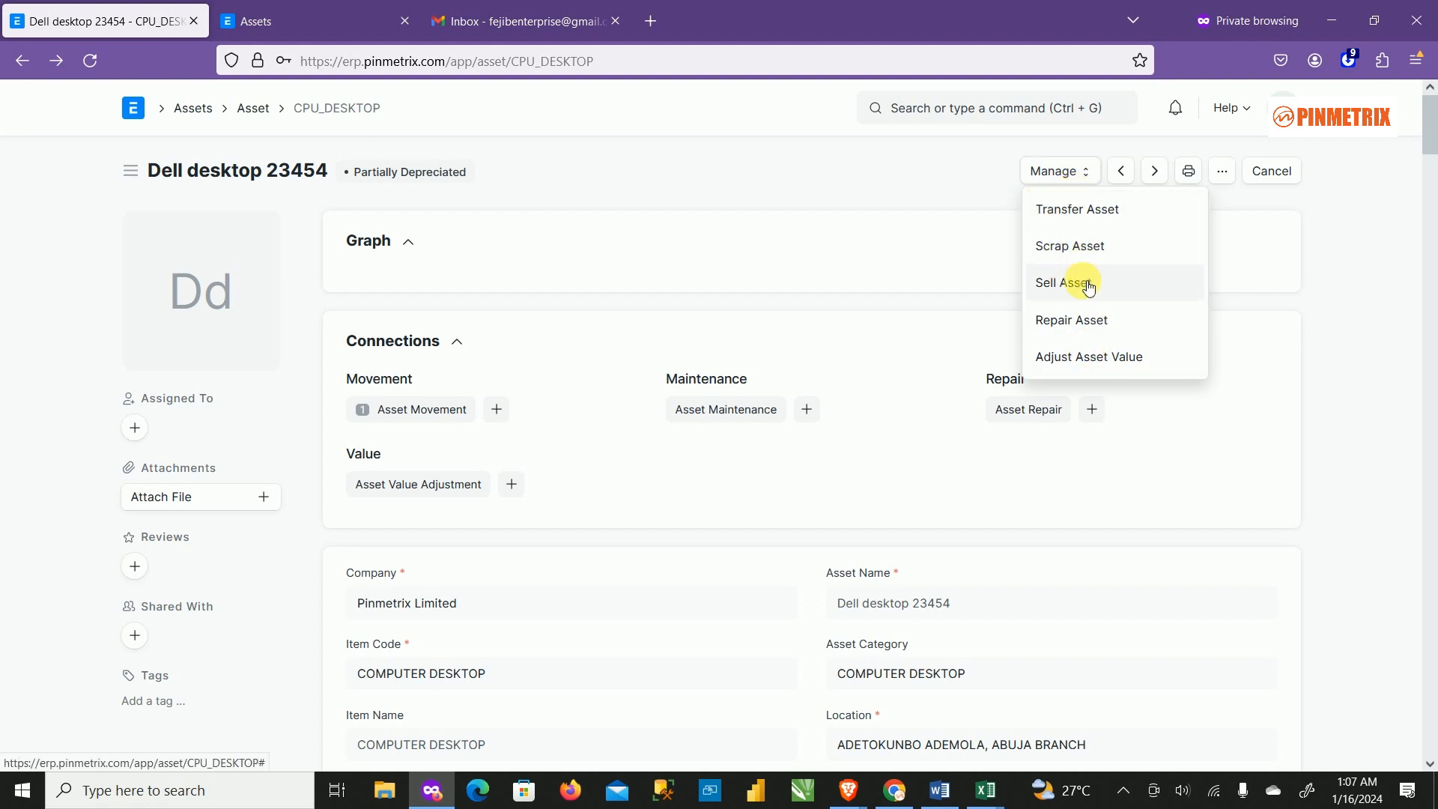
# Browse a new Asset Repair form for CPU_DESKTOP, then go back without saving.
pyautogui.click(1071, 327)
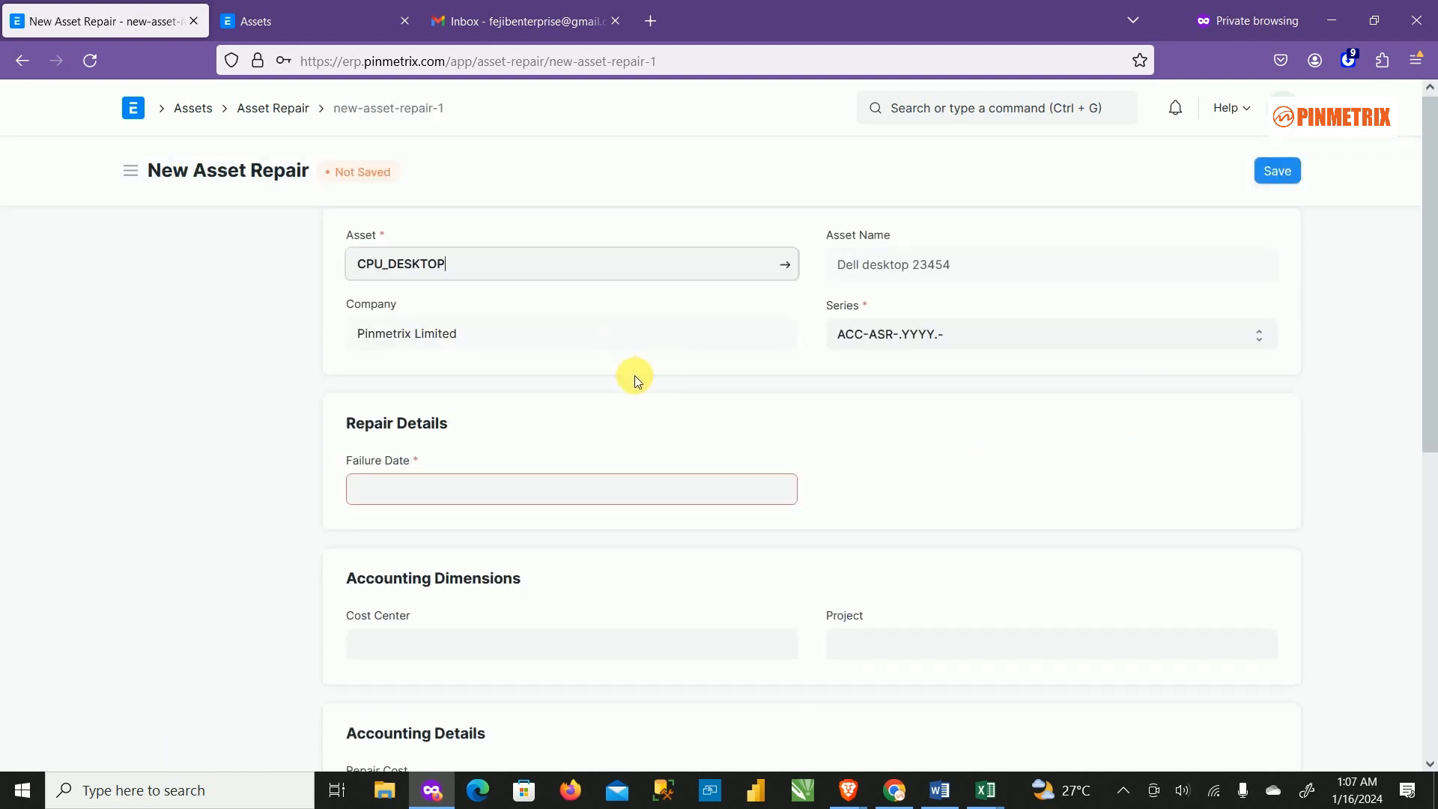
pyautogui.scroll(-1, 632, 375)
pyautogui.scroll(-5, 646, 379)
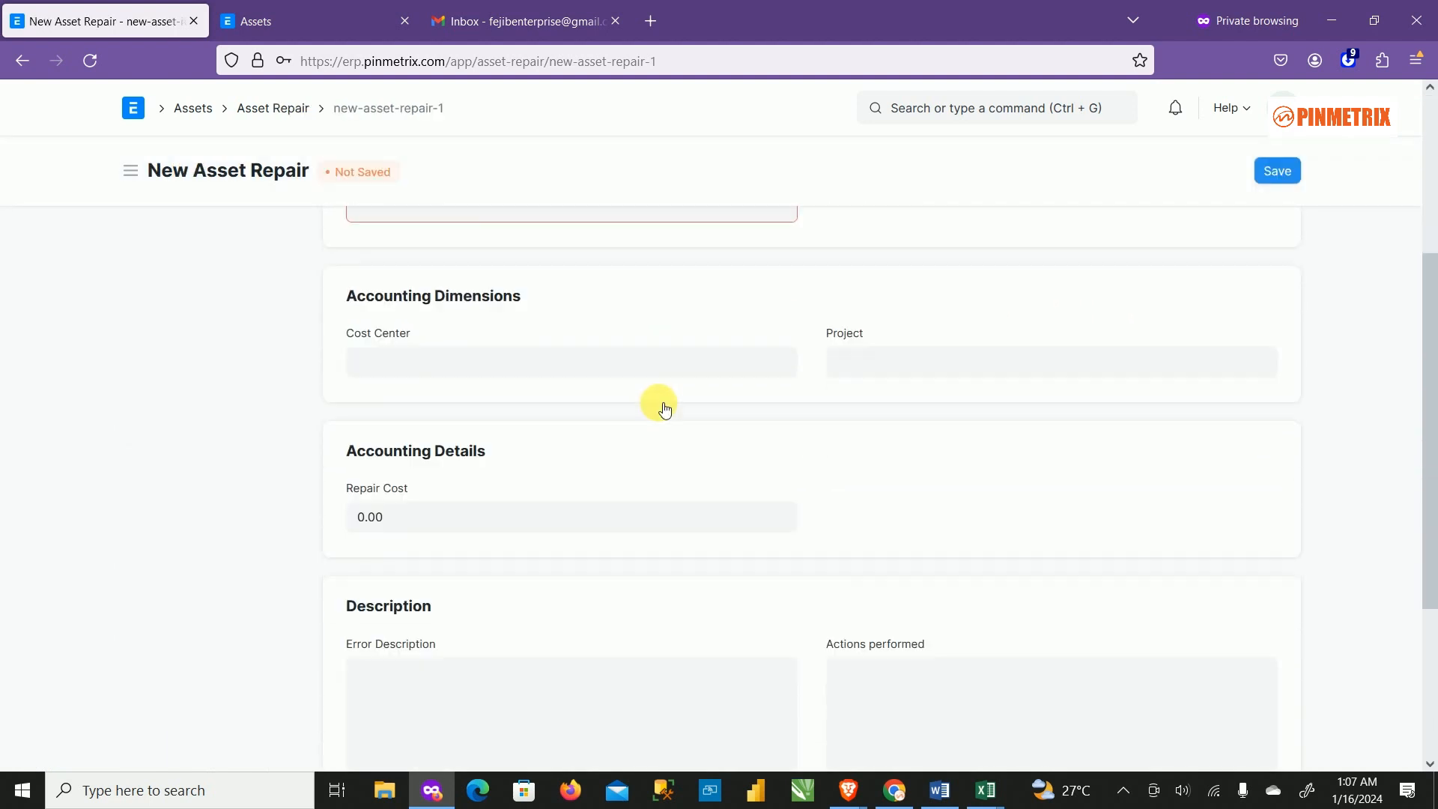
pyautogui.scroll(-1, 890, 416)
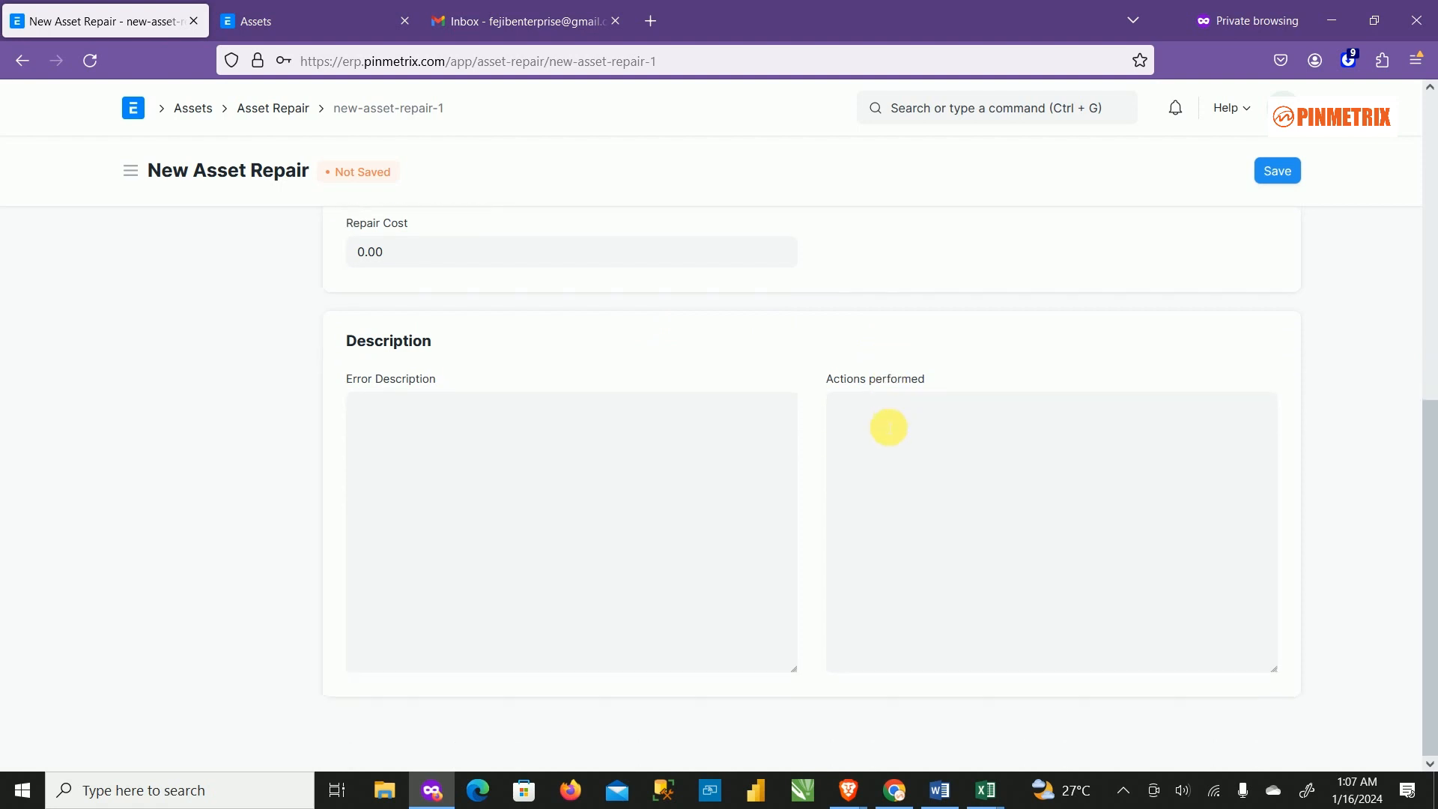
pyautogui.scroll(7, 552, 433)
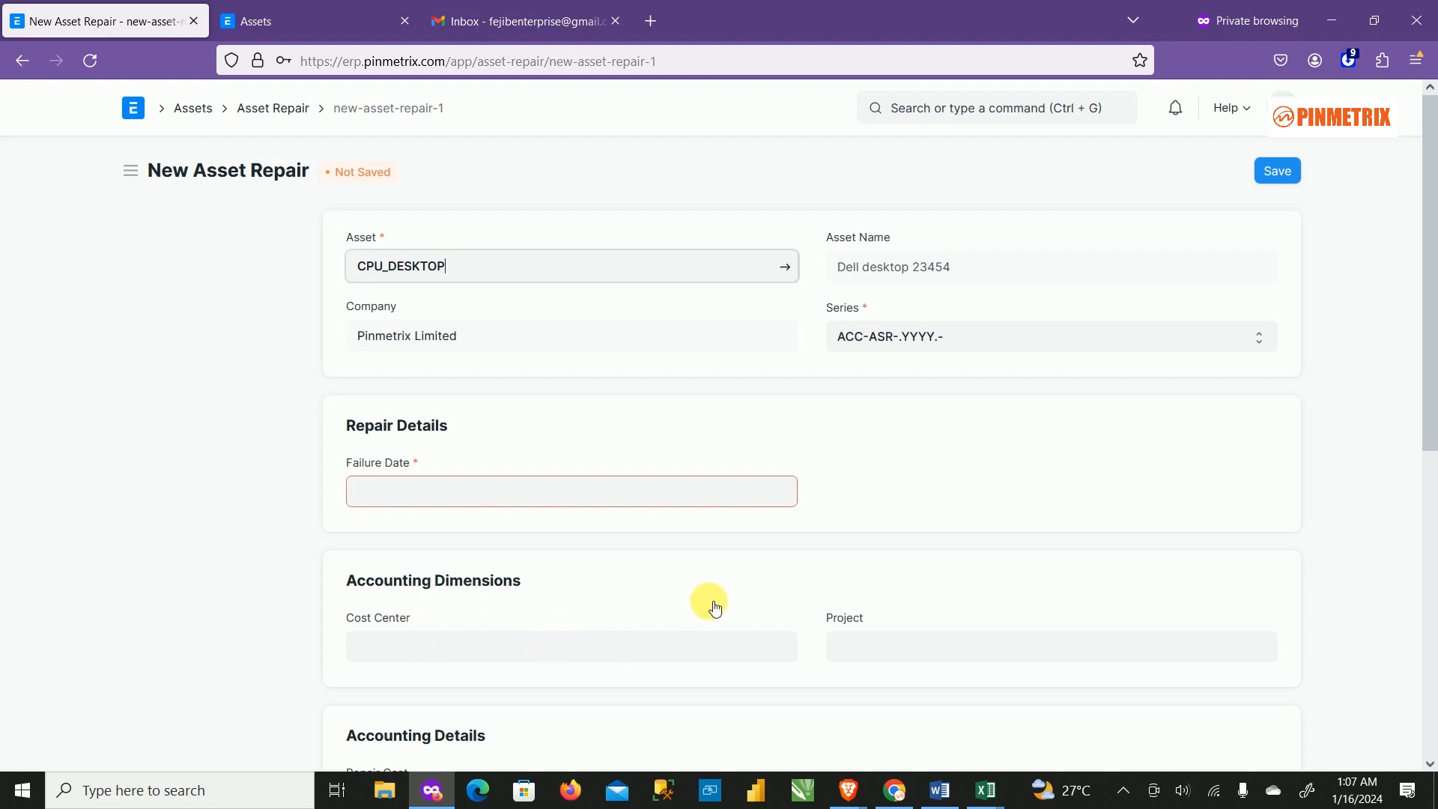
pyautogui.scroll(-3, 670, 629)
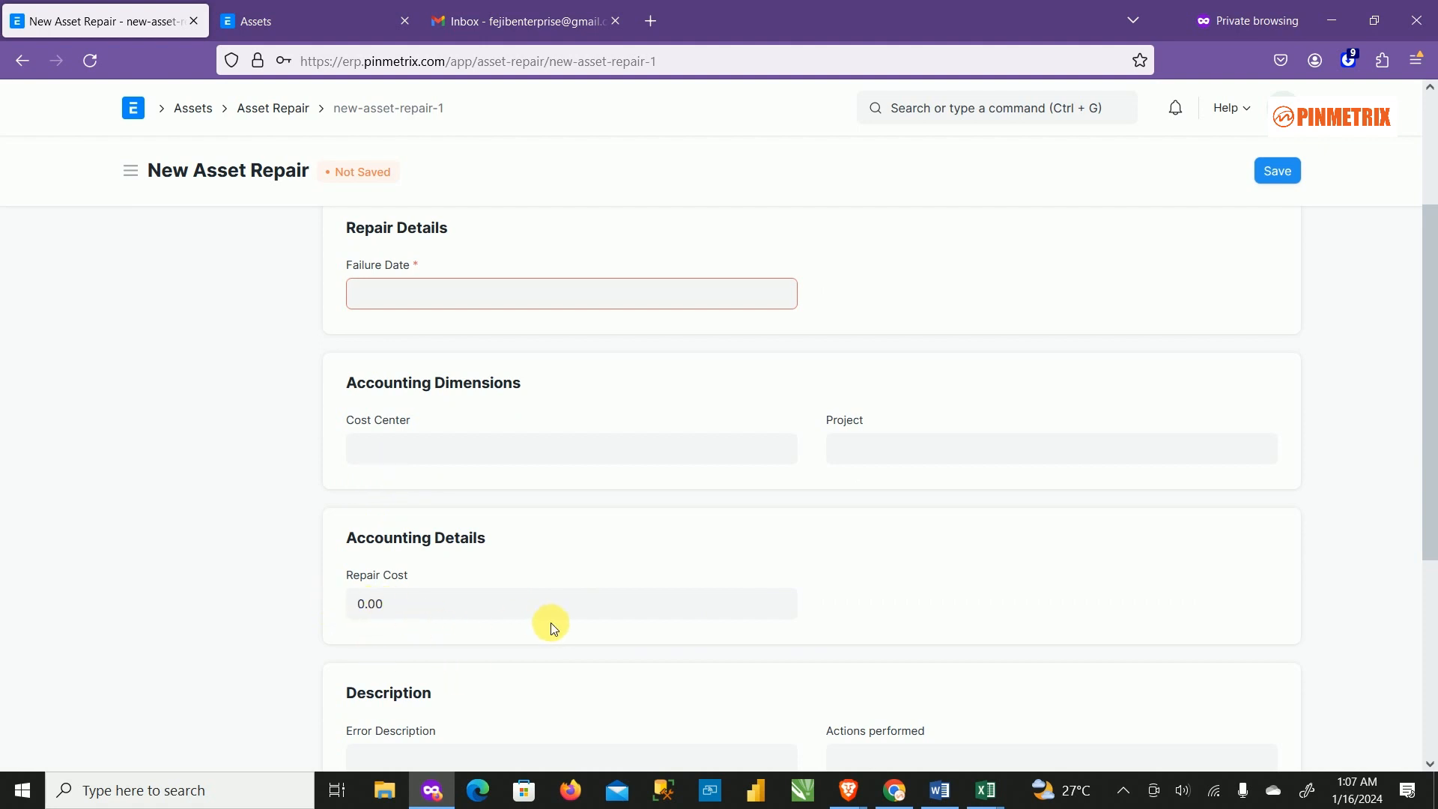
pyautogui.scroll(-4, 561, 644)
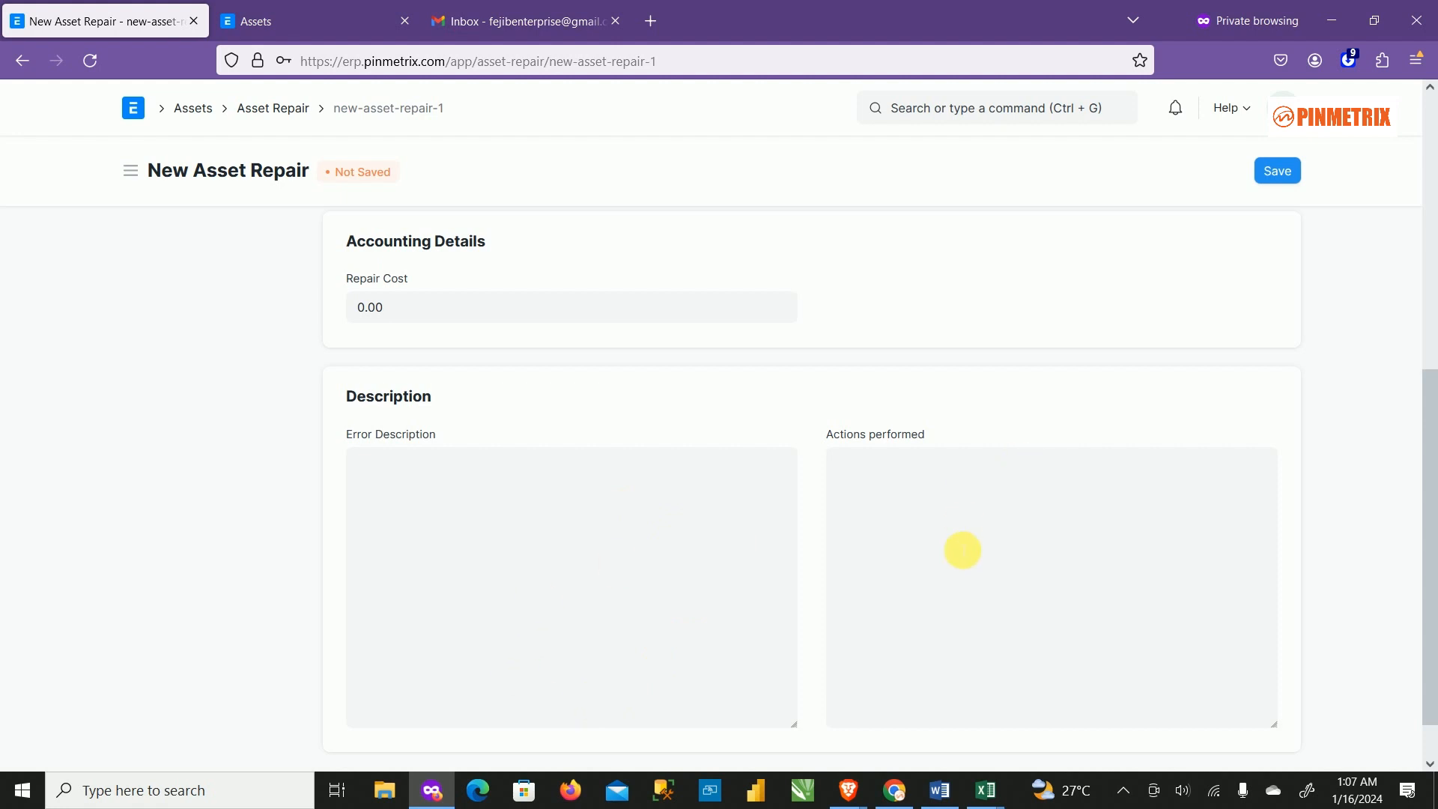
pyautogui.scroll(-1, 1011, 573)
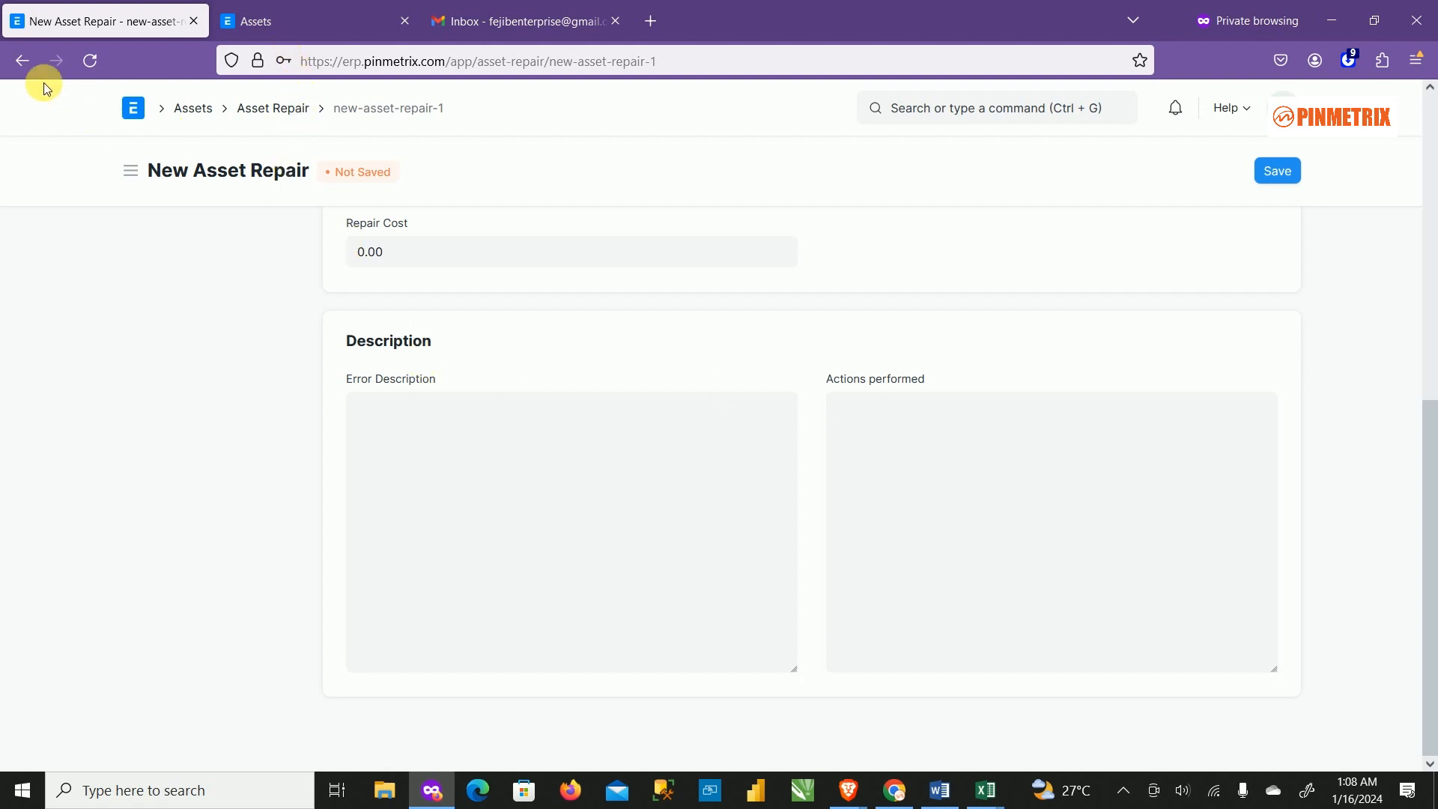
pyautogui.click(23, 60)
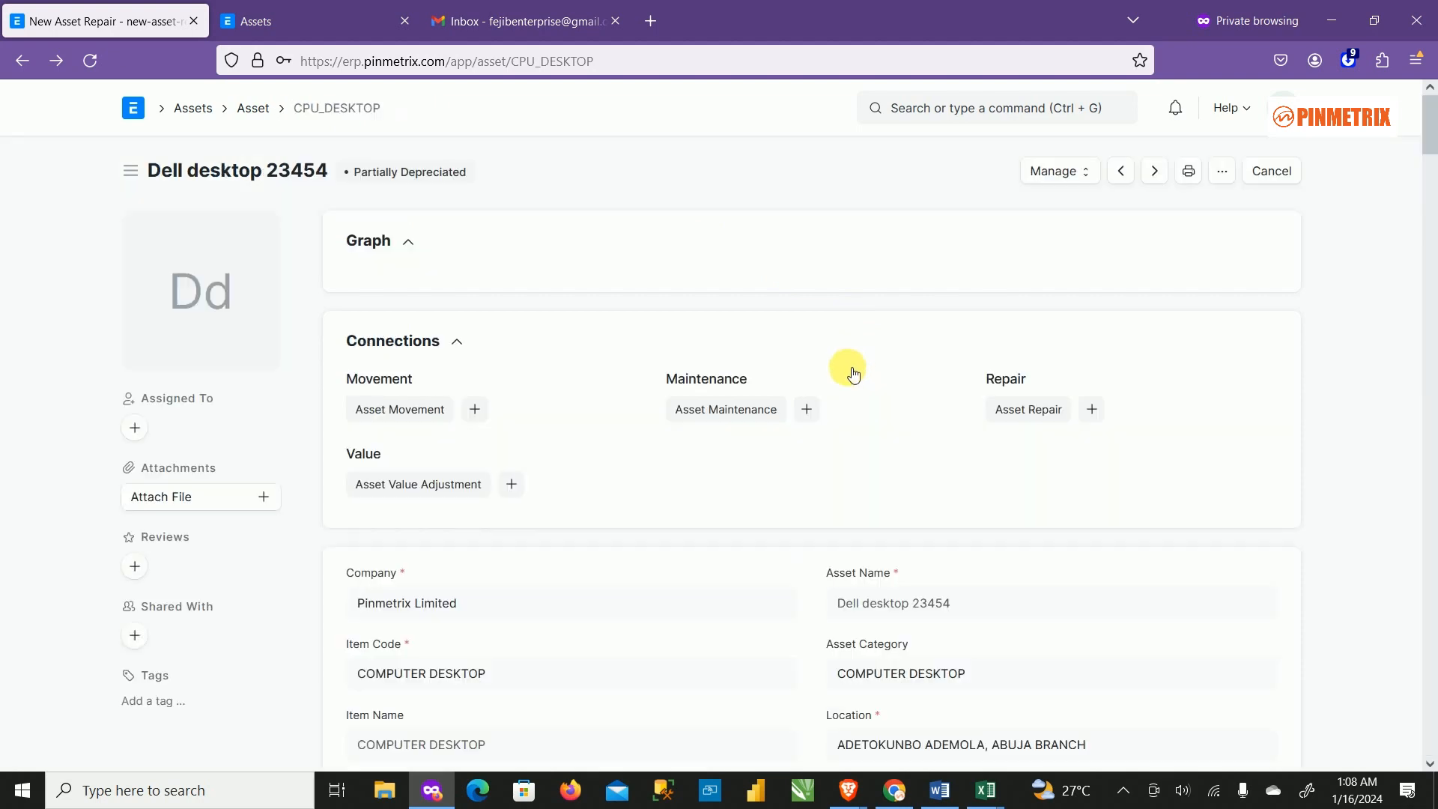
# Scroll through the Dell desktop 23454 record and expand its location details.
pyautogui.scroll(-5, 957, 412)
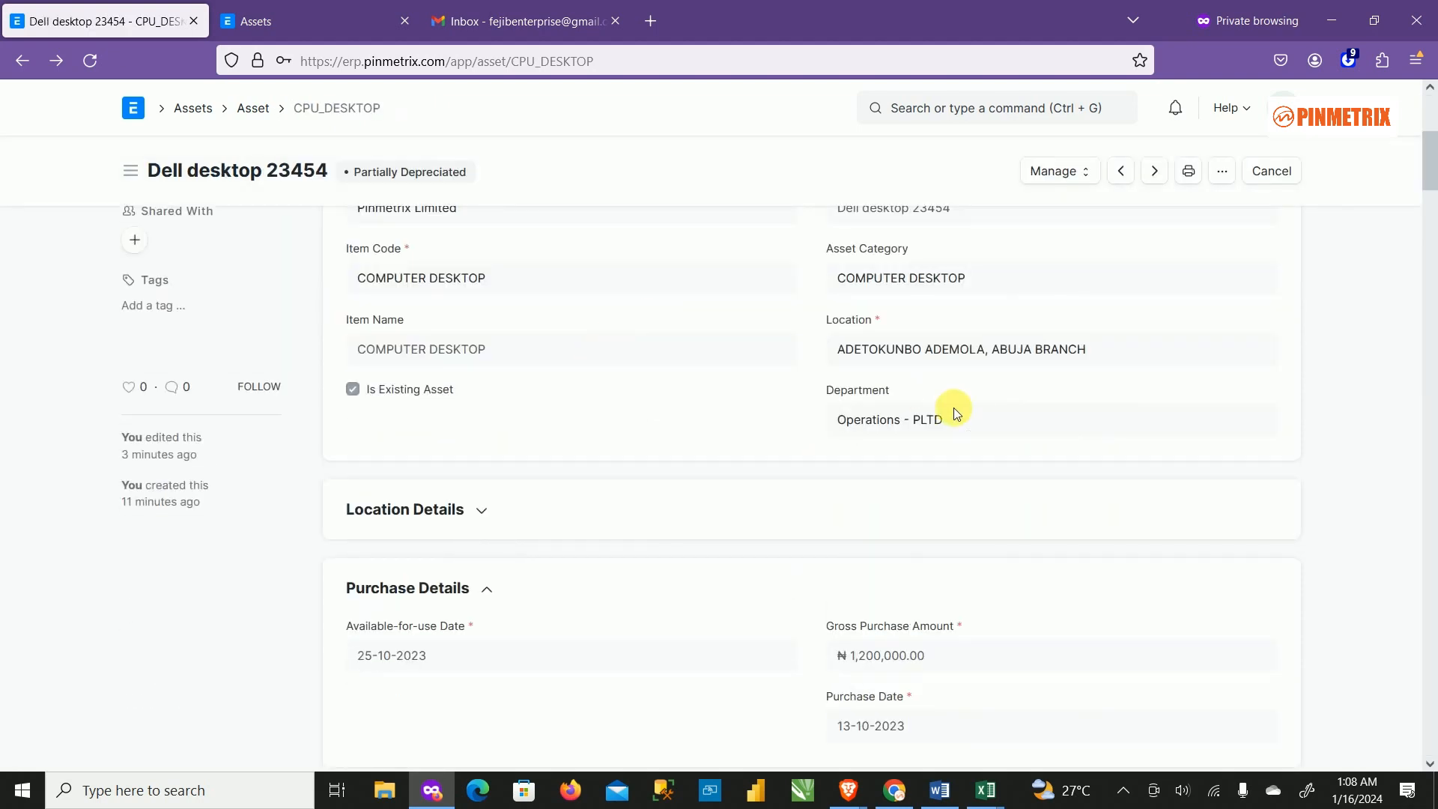
pyautogui.scroll(-6, 956, 412)
pyautogui.scroll(7, 978, 459)
pyautogui.scroll(-3, 963, 491)
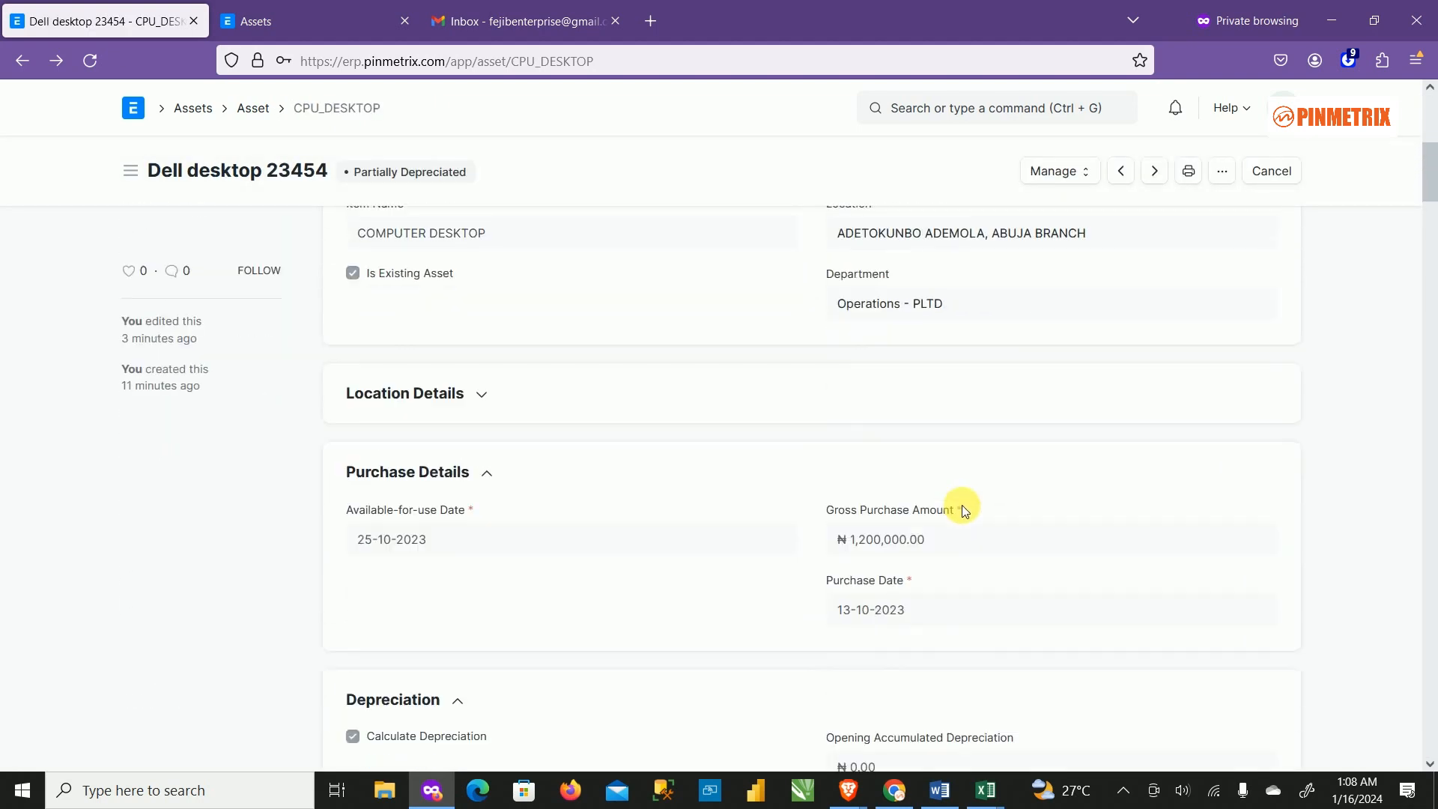
pyautogui.scroll(-7, 706, 514)
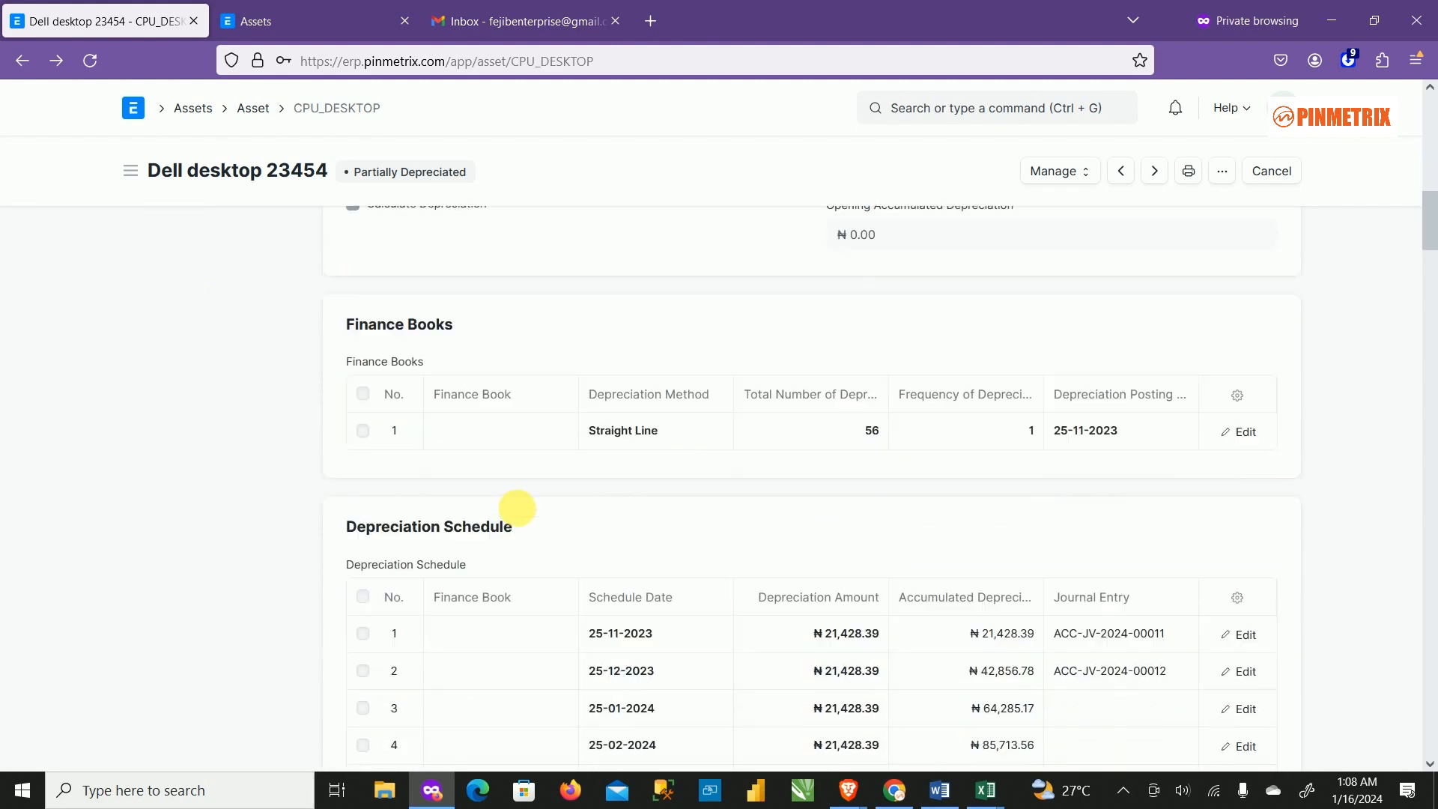
pyautogui.scroll(-20, 516, 508)
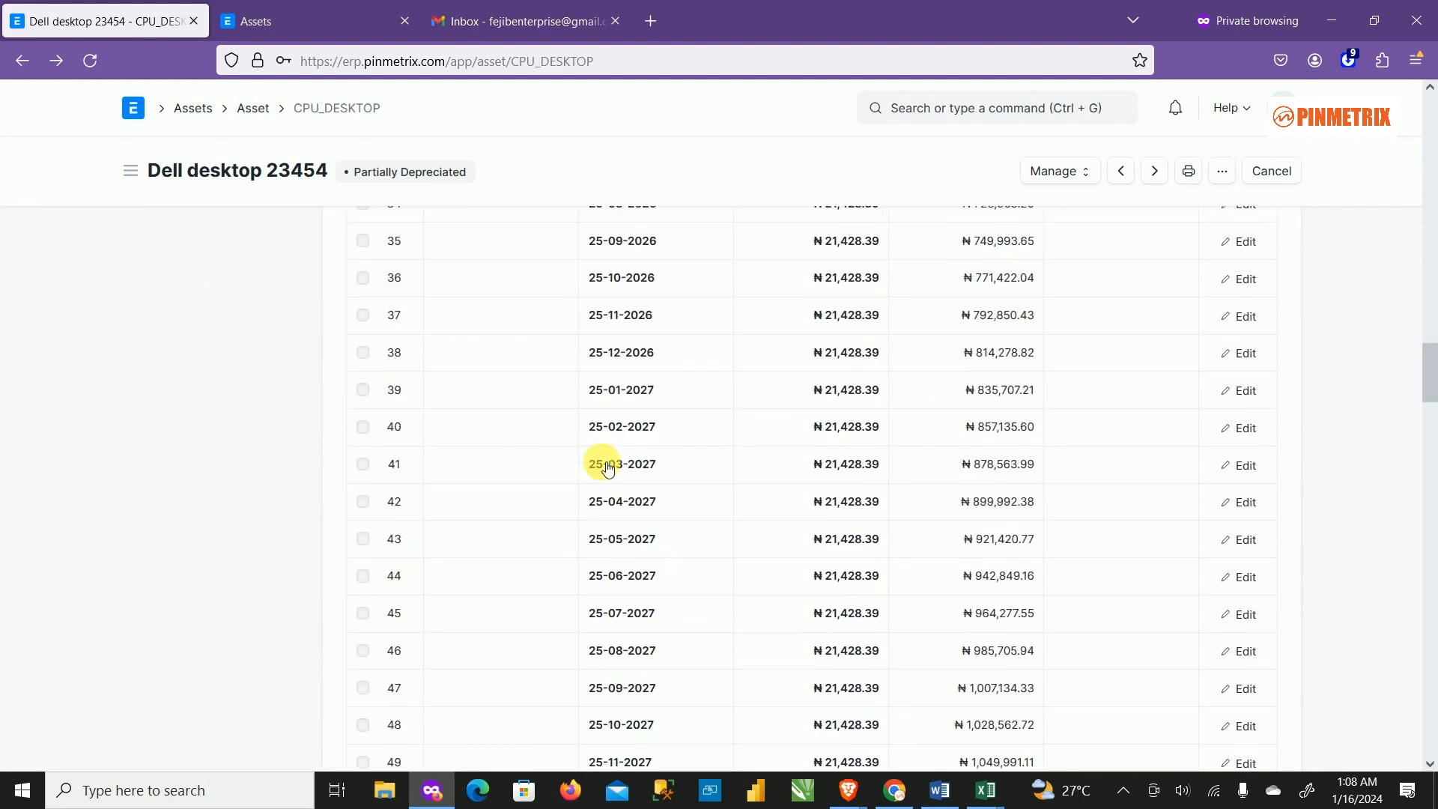
pyautogui.scroll(20, 602, 458)
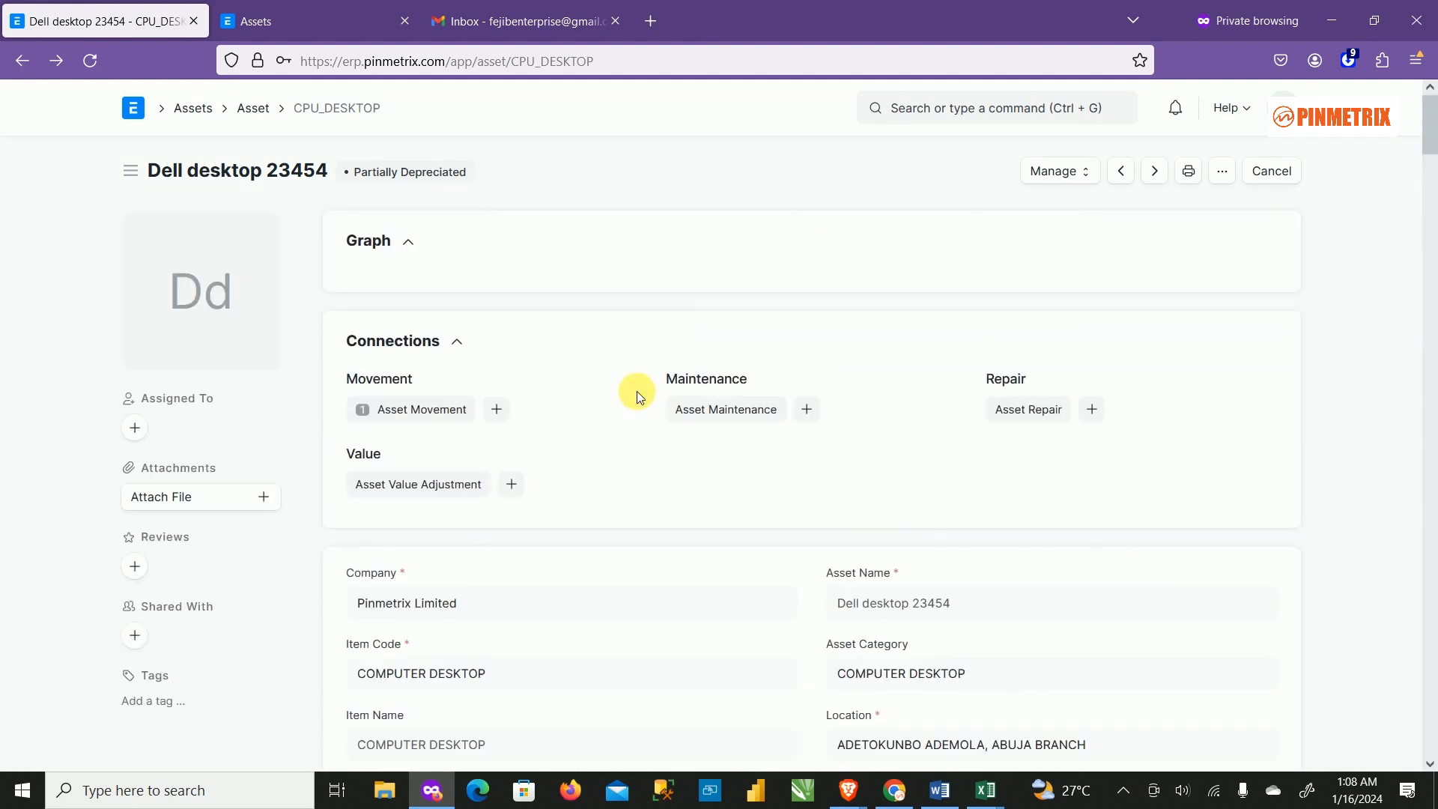
pyautogui.scroll(-5, 634, 402)
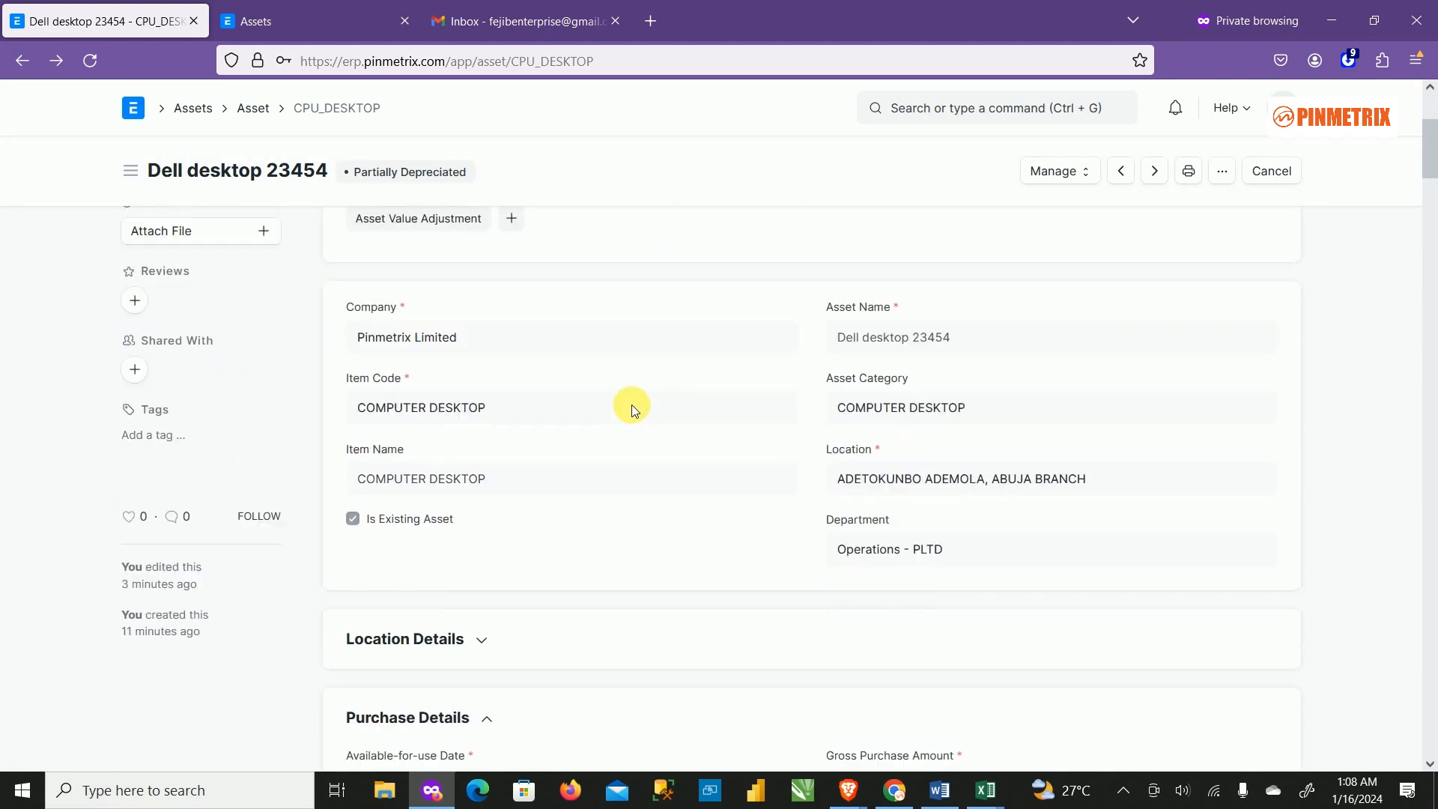
pyautogui.click(476, 506)
pyautogui.scroll(-6, 599, 500)
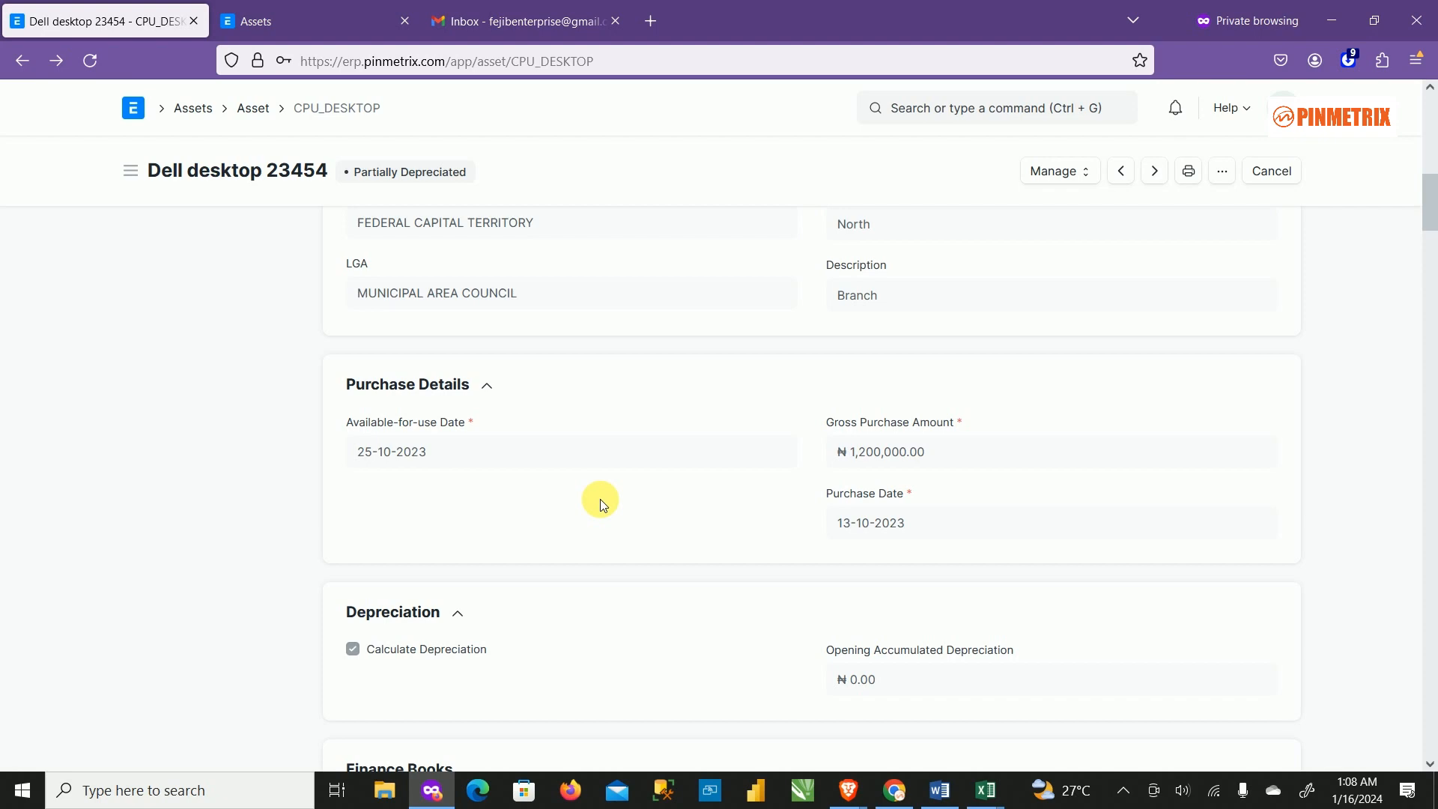
pyautogui.scroll(-6, 603, 494)
# Go back to the Asset list and start a new blank asset.
pyautogui.scroll(-20, 612, 487)
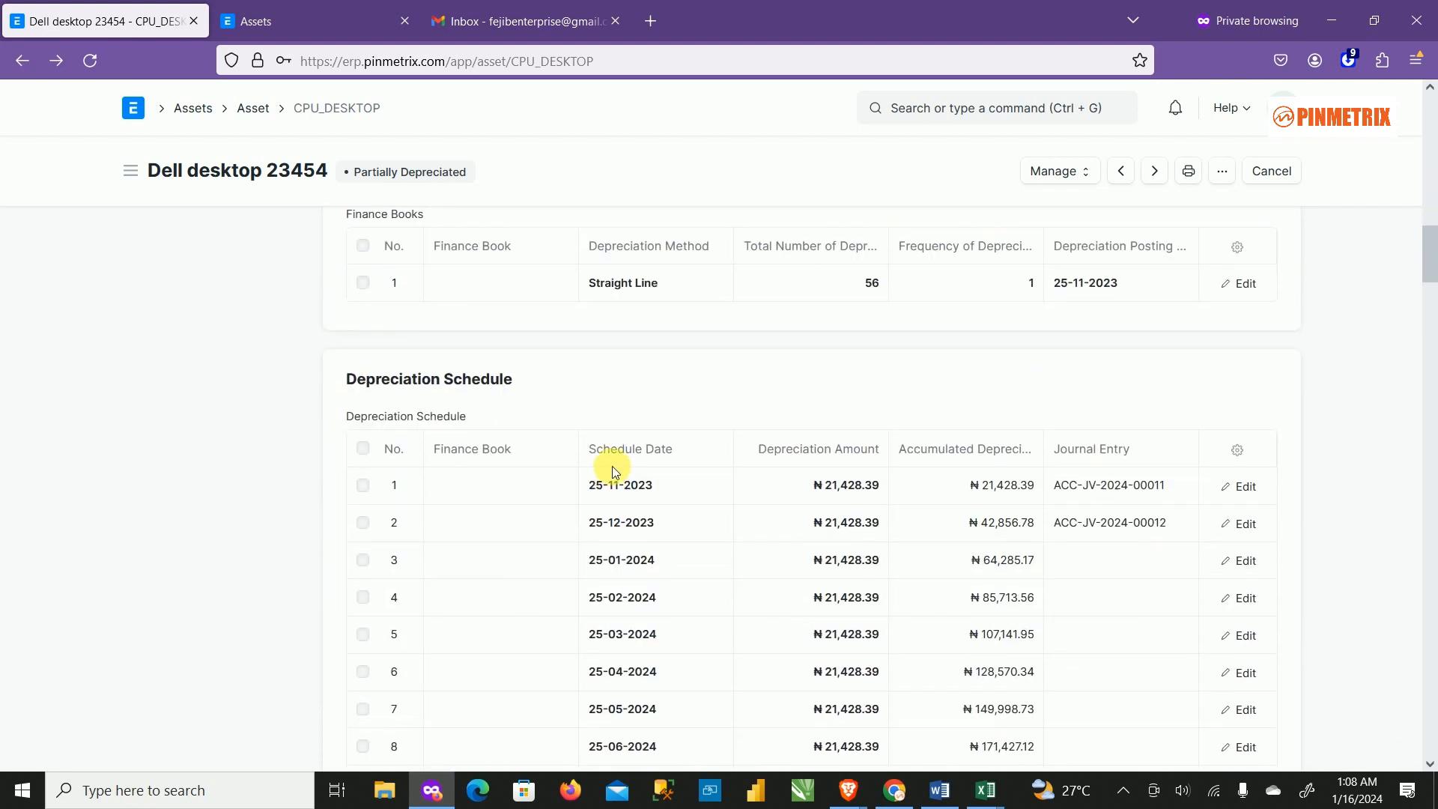
pyautogui.scroll(-11, 614, 457)
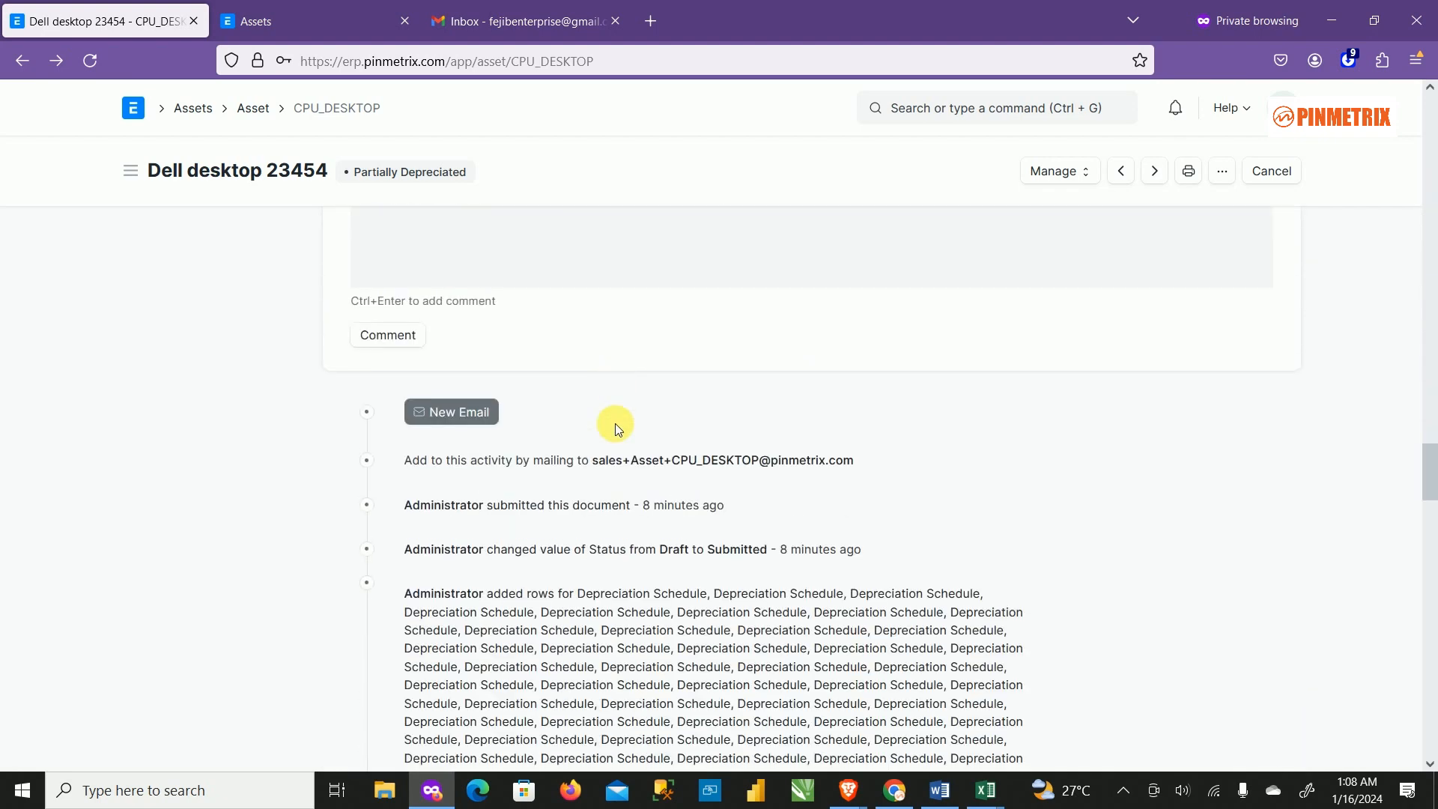
pyautogui.scroll(12, 616, 420)
pyautogui.scroll(20, 627, 438)
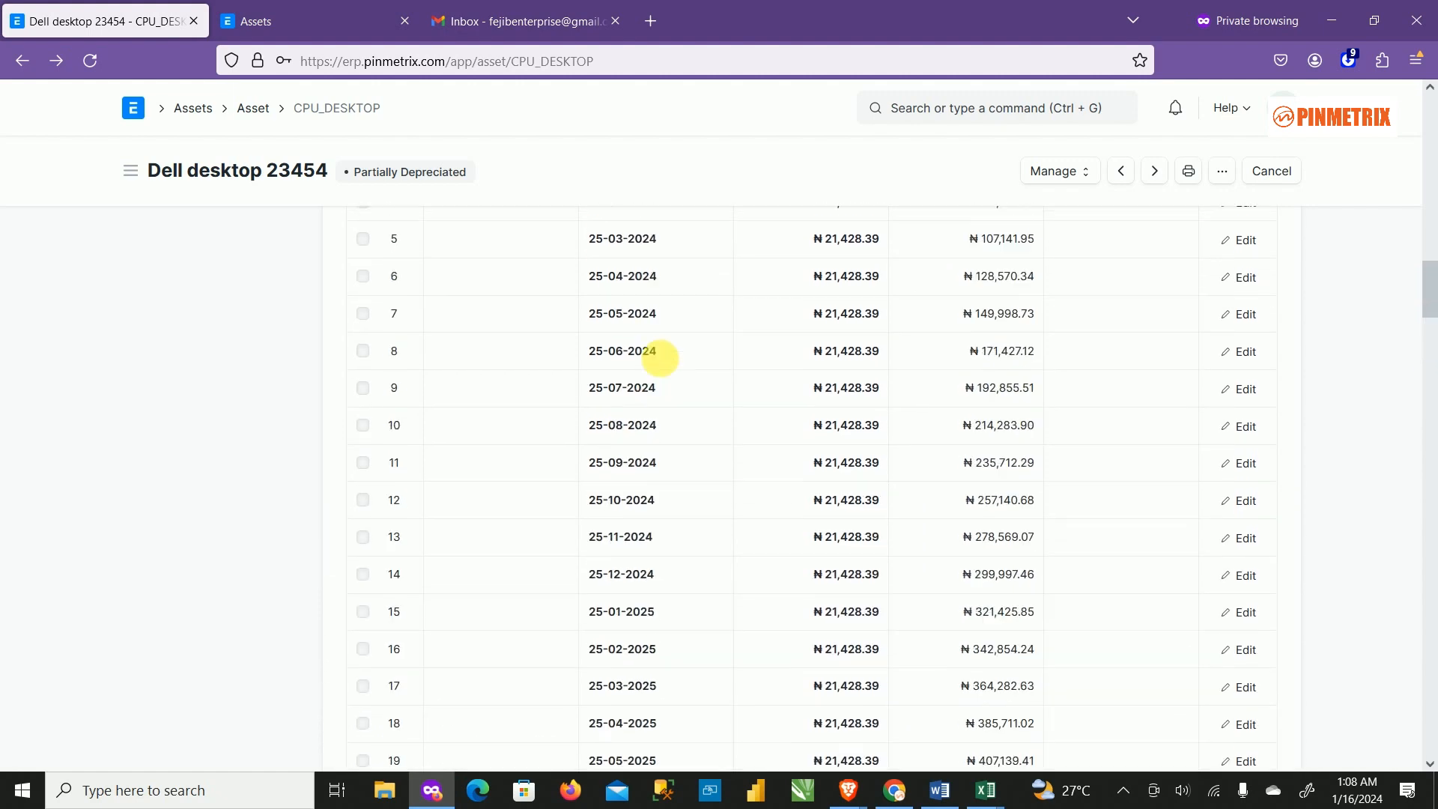
pyautogui.click(254, 109)
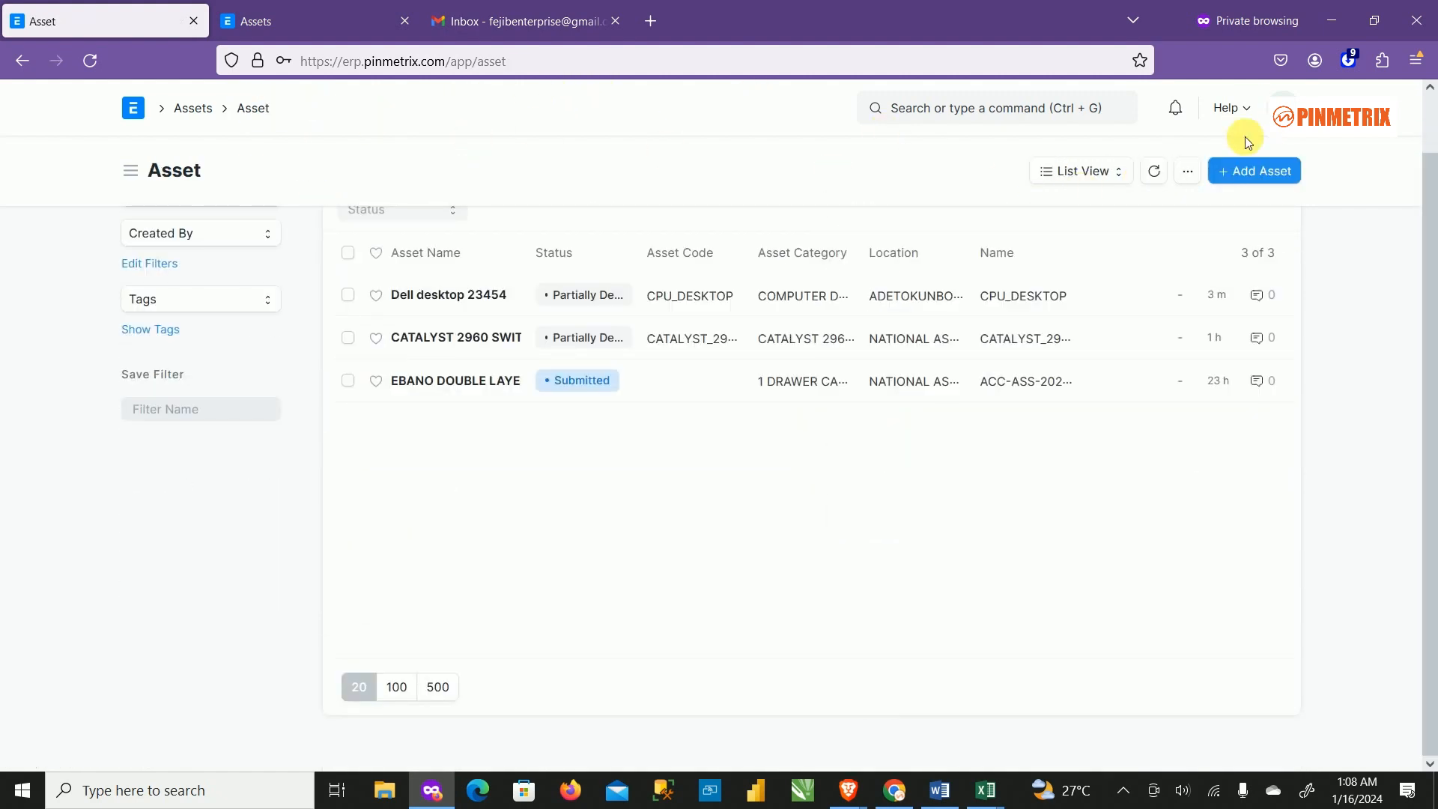
pyautogui.click(1253, 171)
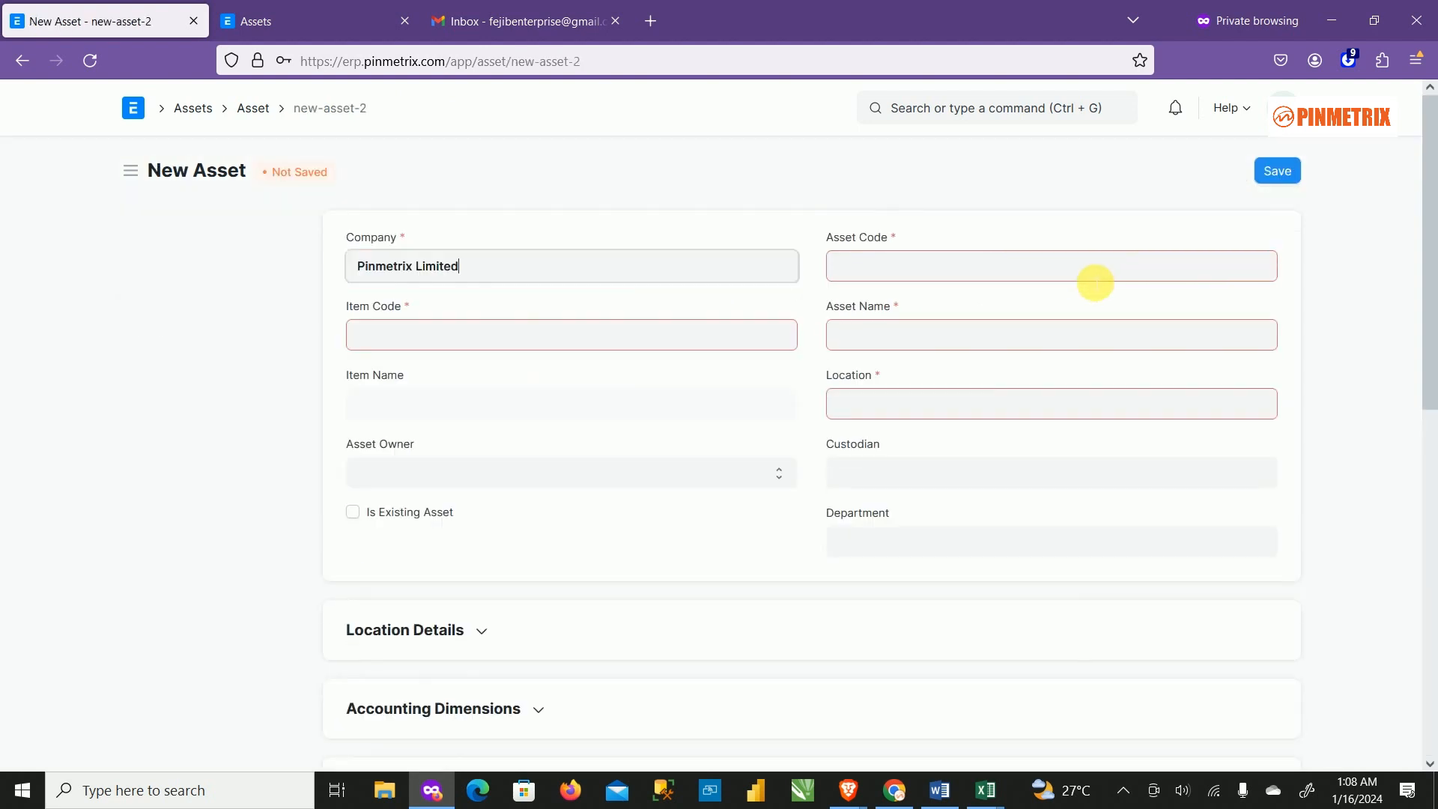
# Expand the new asset's Accounting Dimensions and browse Cost Center choices without choosing one.
pyautogui.scroll(-3, 831, 385)
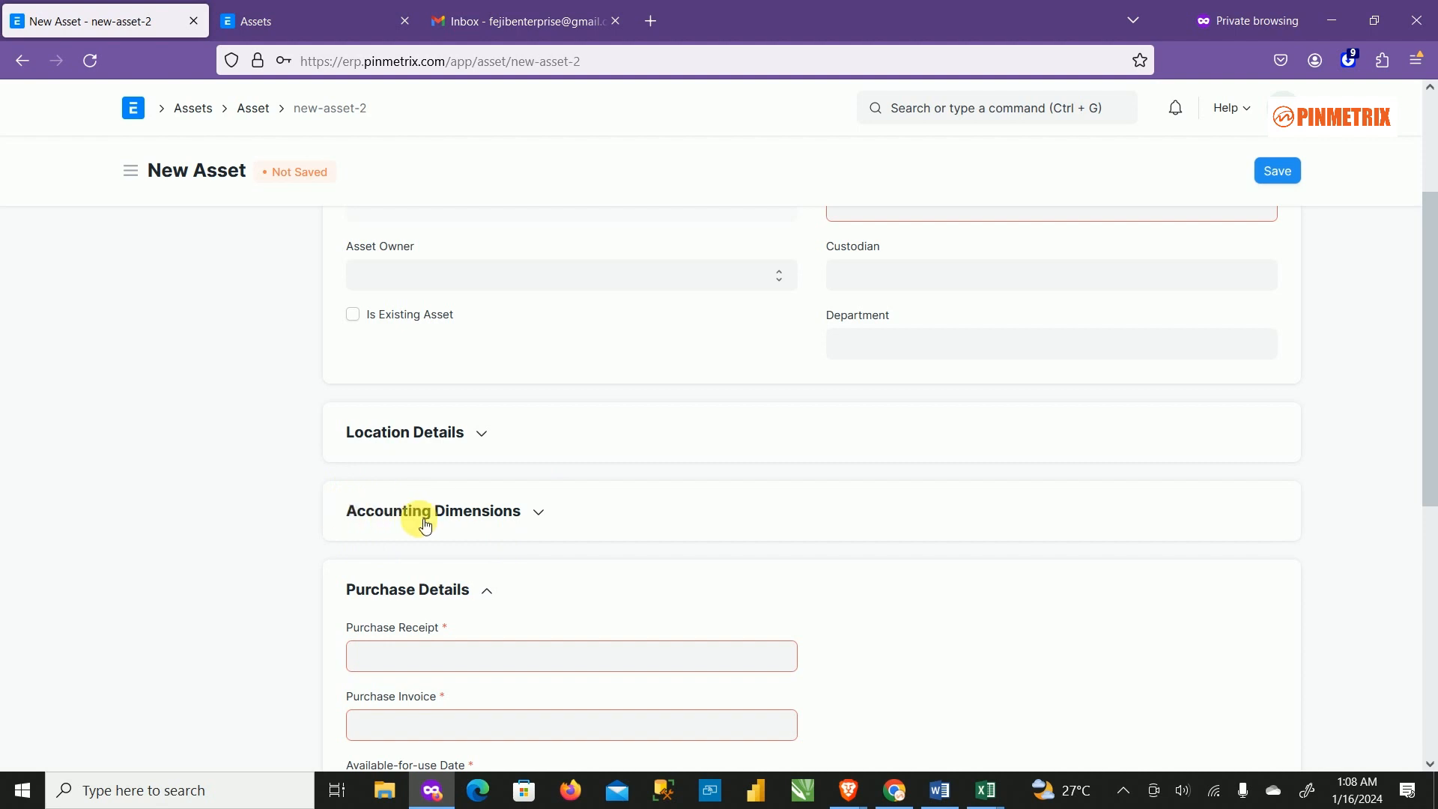
pyautogui.click(552, 524)
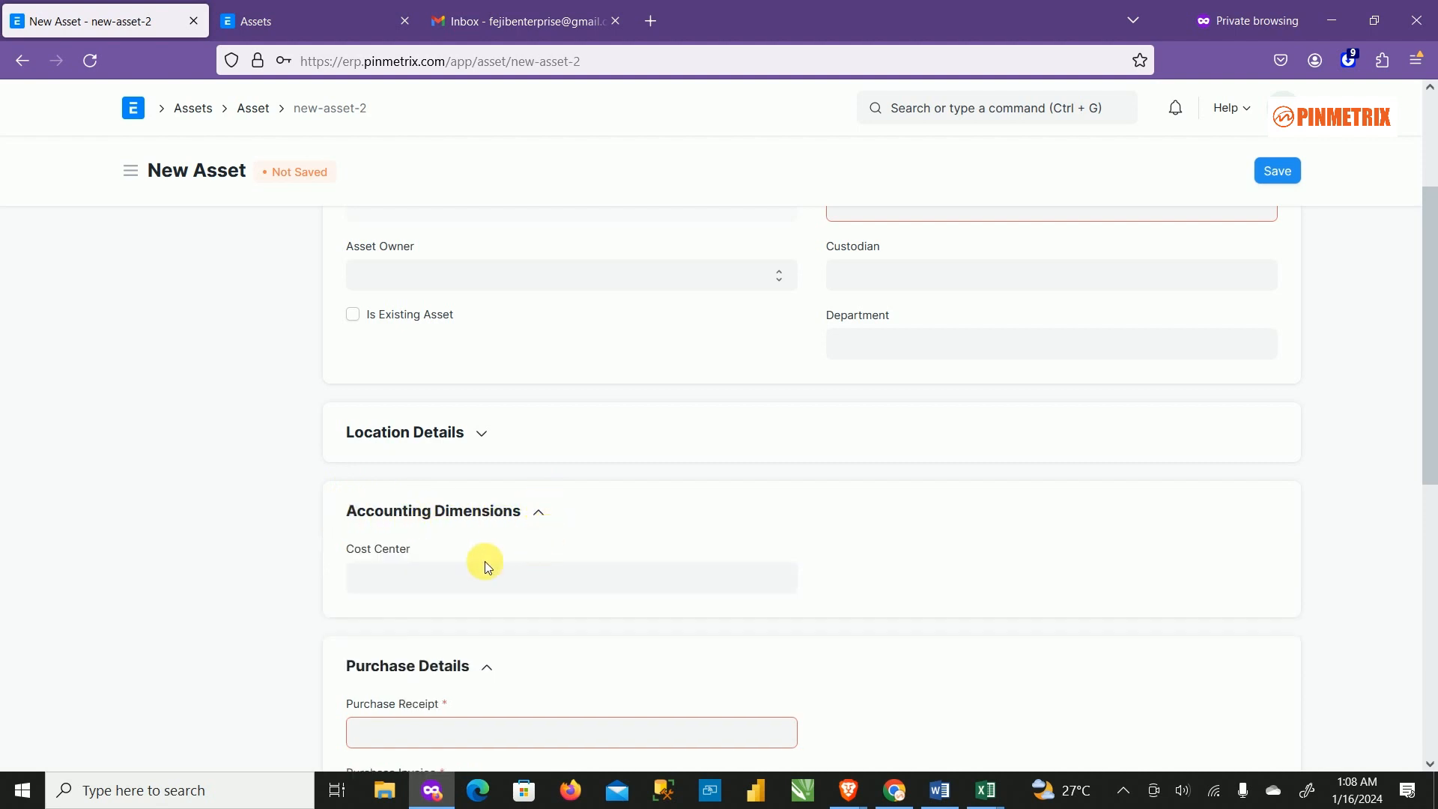
pyautogui.click(447, 576)
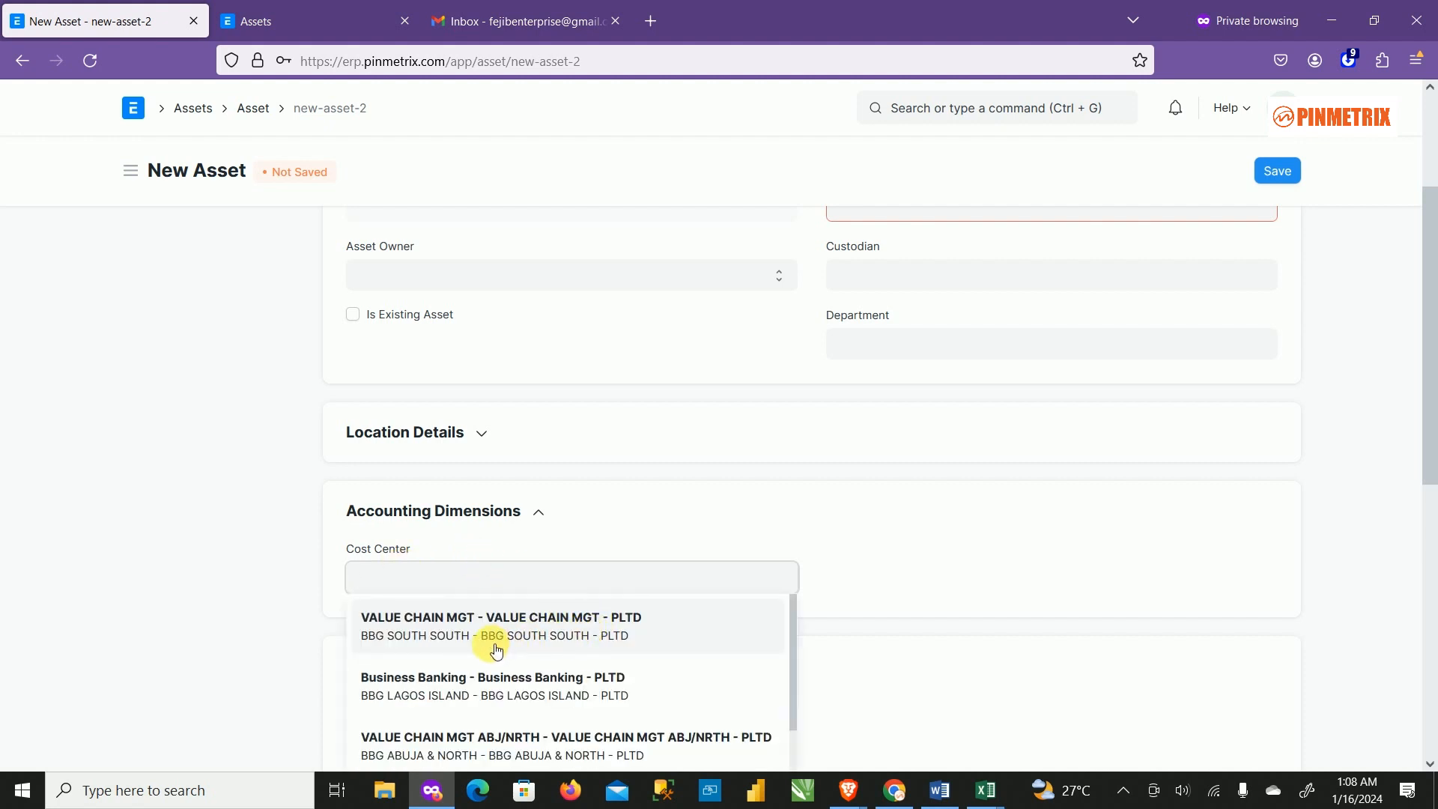
pyautogui.scroll(-5, 786, 599)
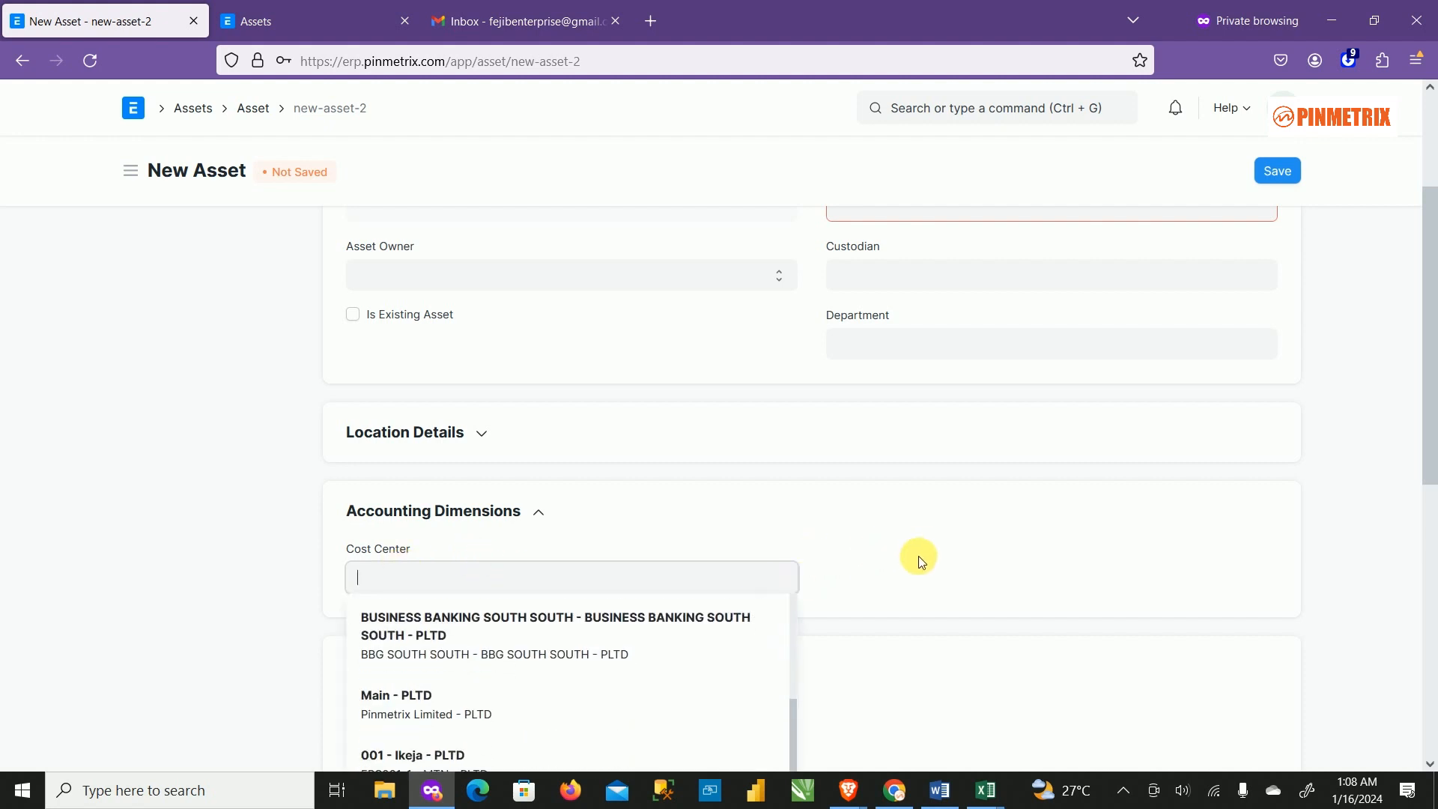
pyautogui.scroll(-3, 914, 554)
pyautogui.scroll(4, 629, 491)
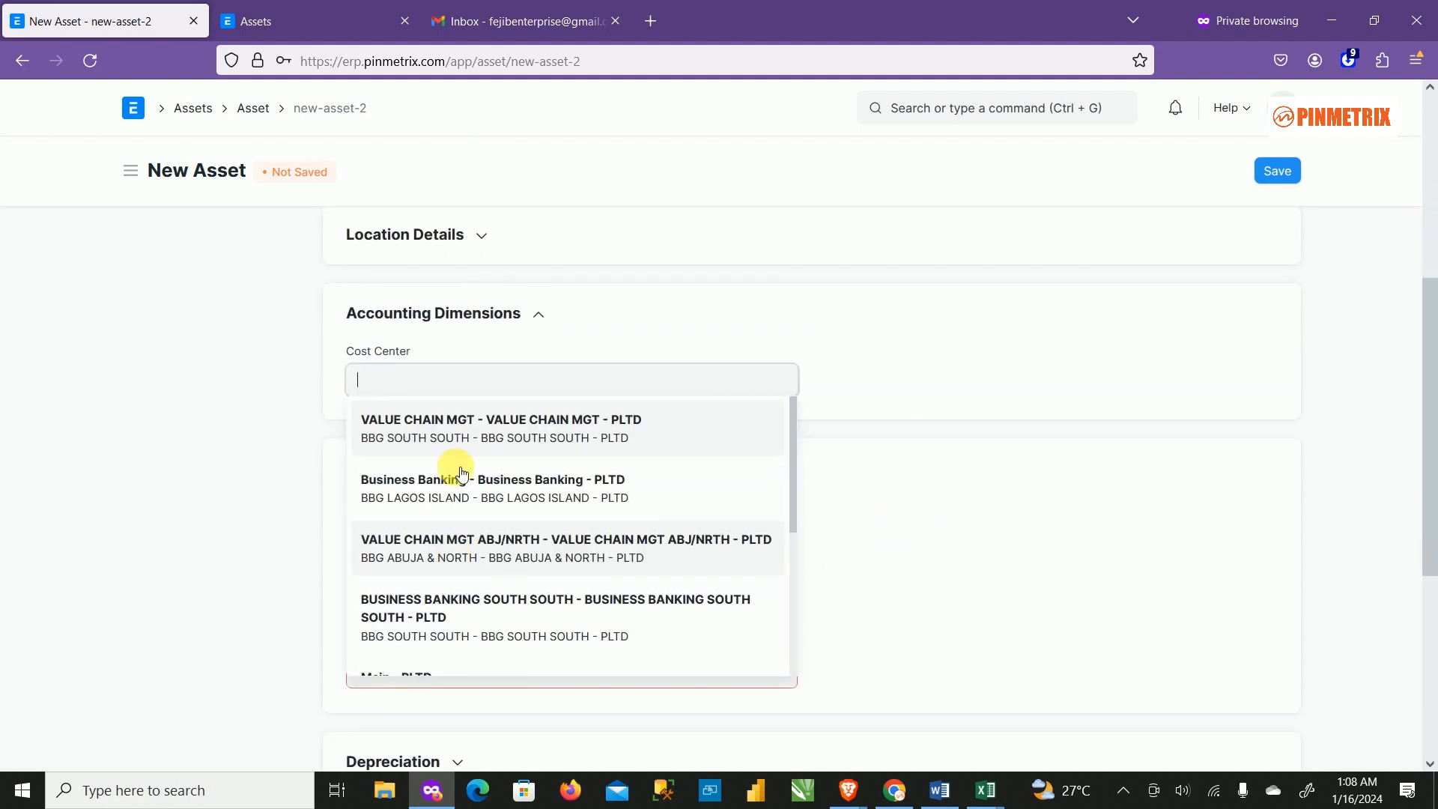
pyautogui.scroll(2, 480, 471)
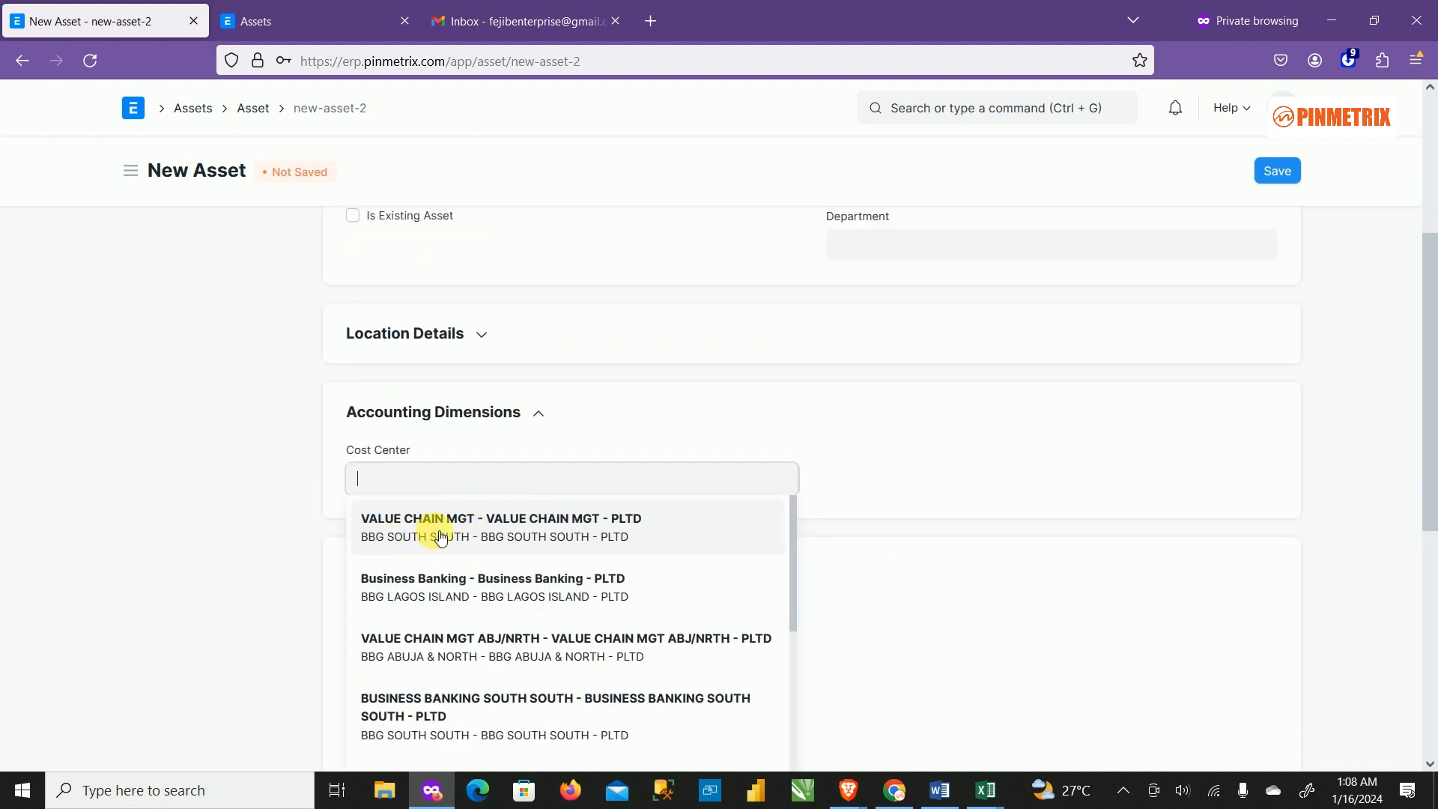
pyautogui.scroll(-2, 449, 633)
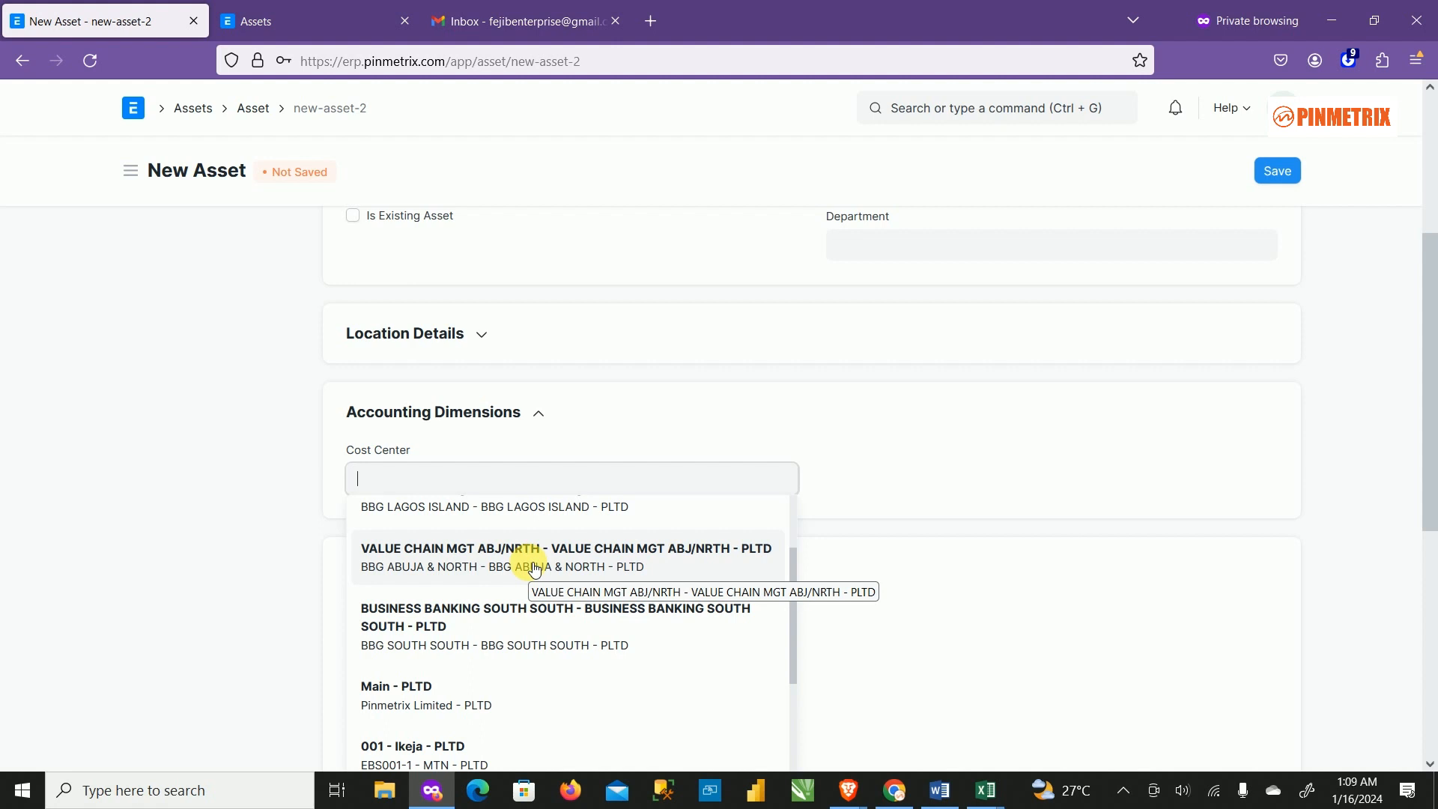
pyautogui.click(681, 421)
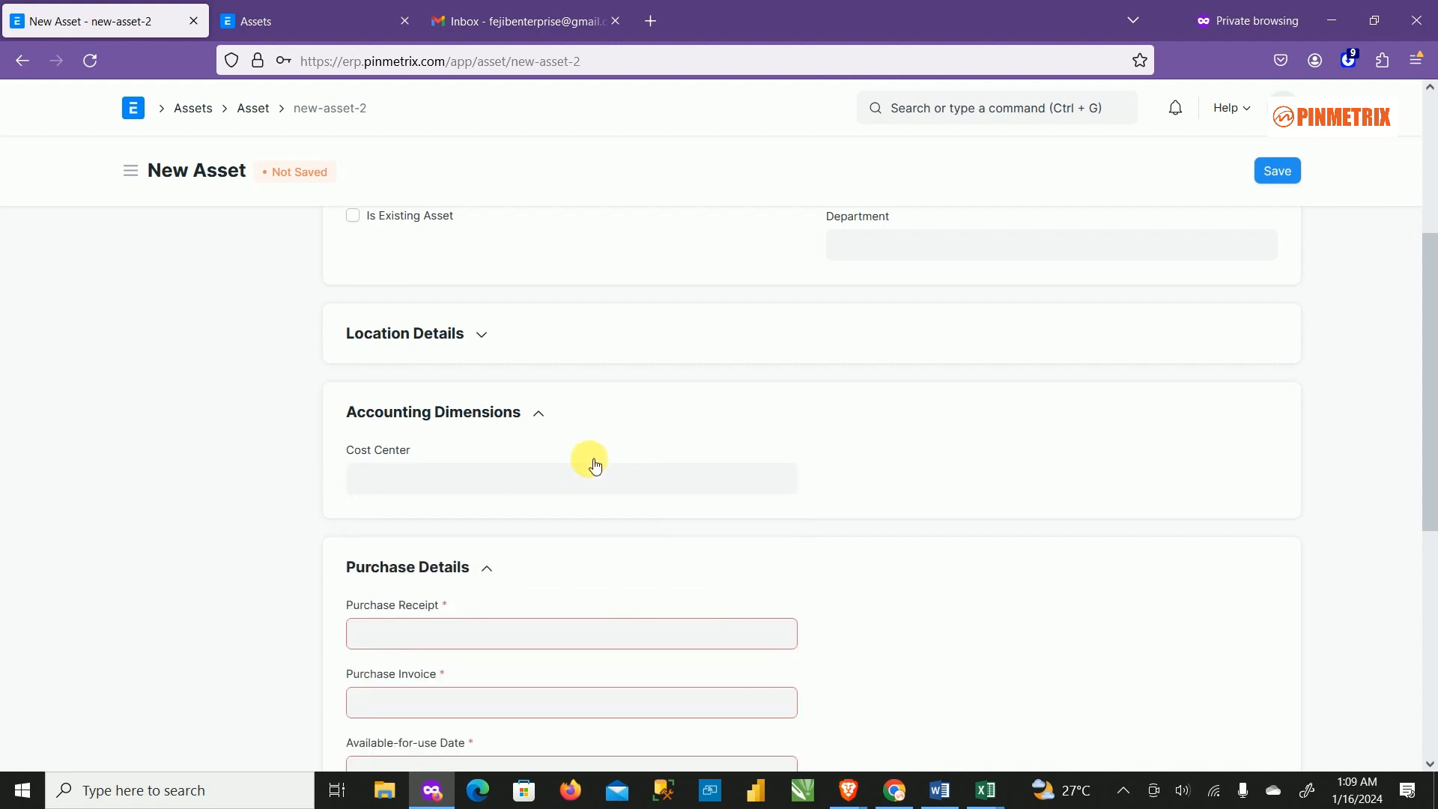
pyautogui.click(538, 413)
# Leave the unsaved asset and reach Asset Maintenance Team via Home and the Assets workspace.
pyautogui.click(258, 117)
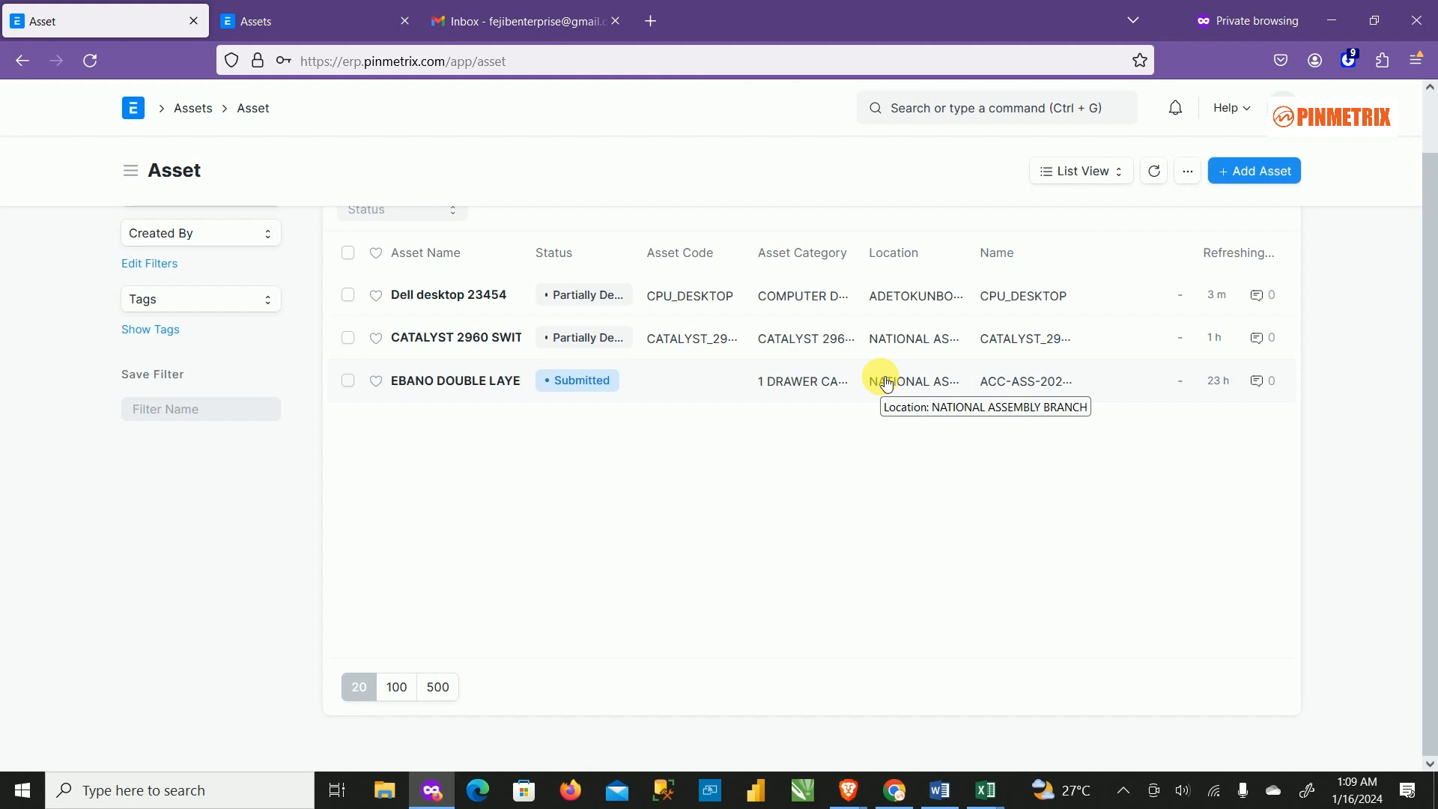
pyautogui.click(135, 111)
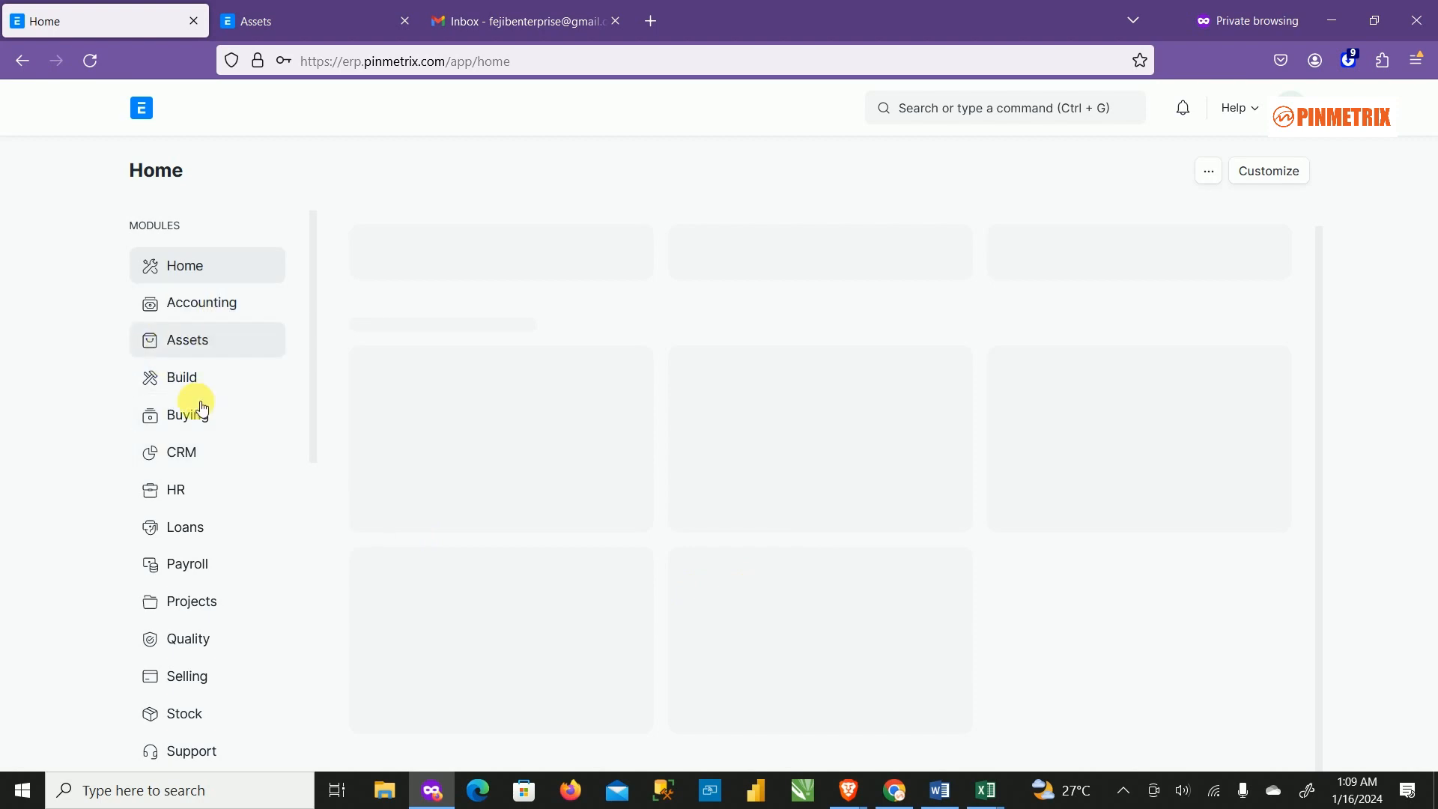
pyautogui.click(226, 339)
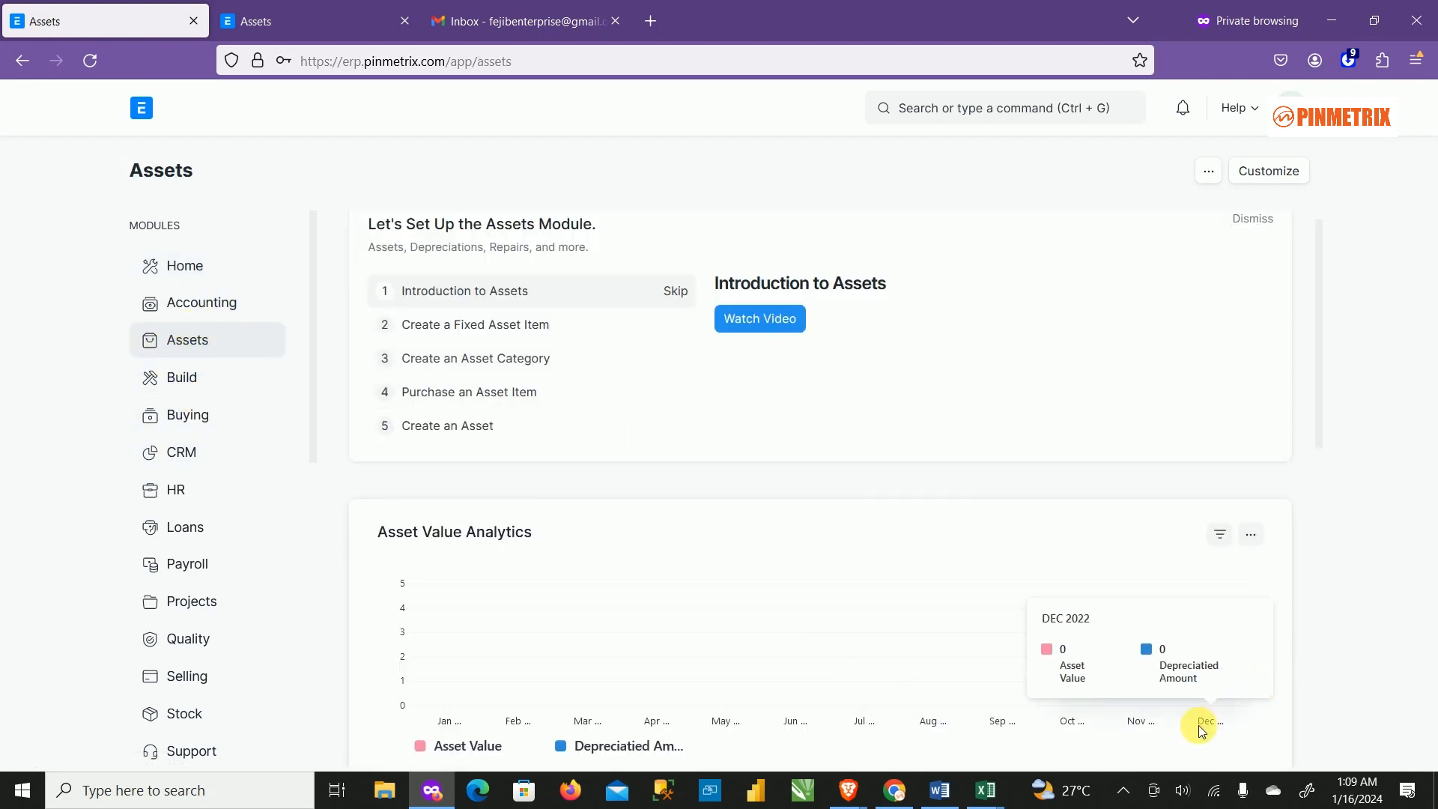
pyautogui.scroll(-10, 905, 661)
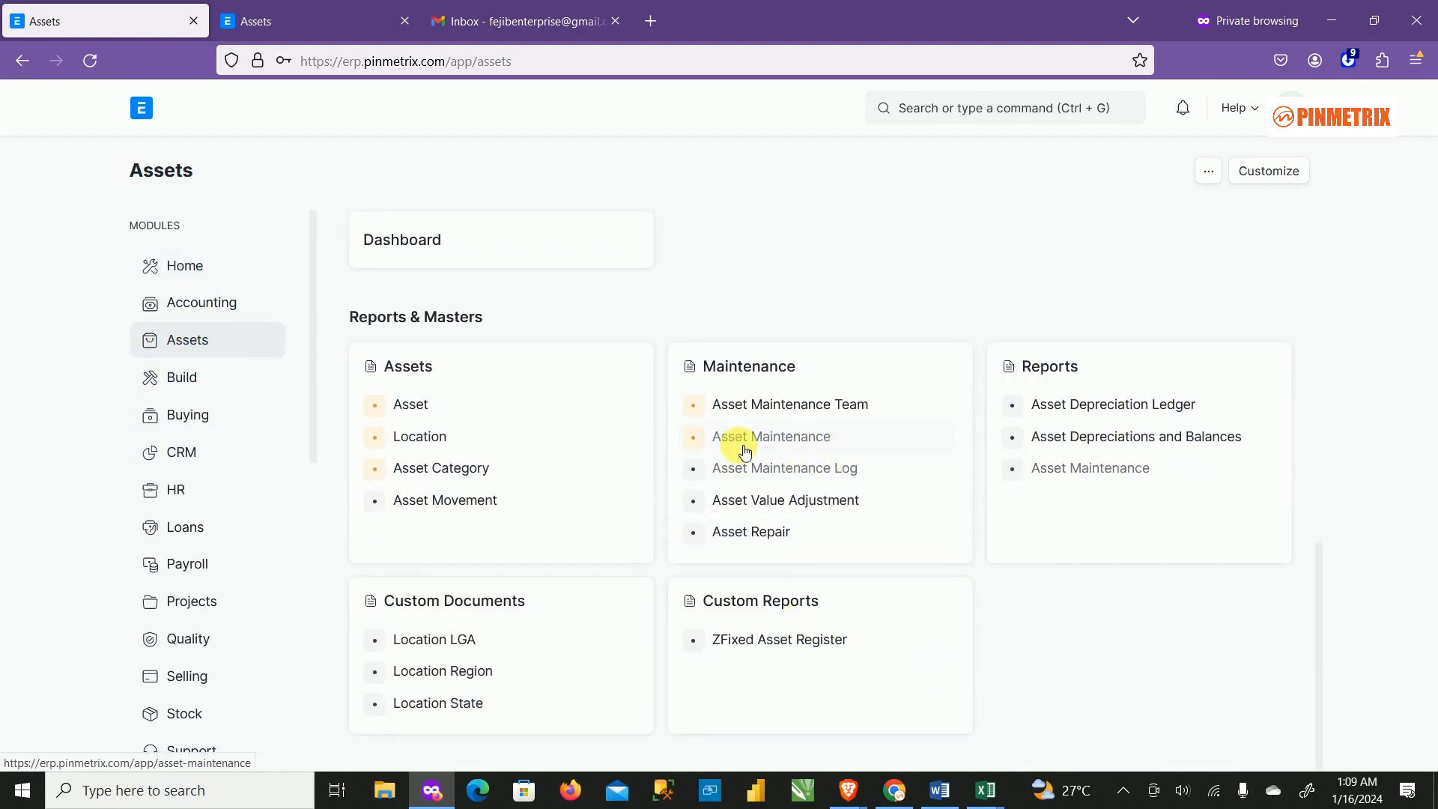
pyautogui.click(778, 413)
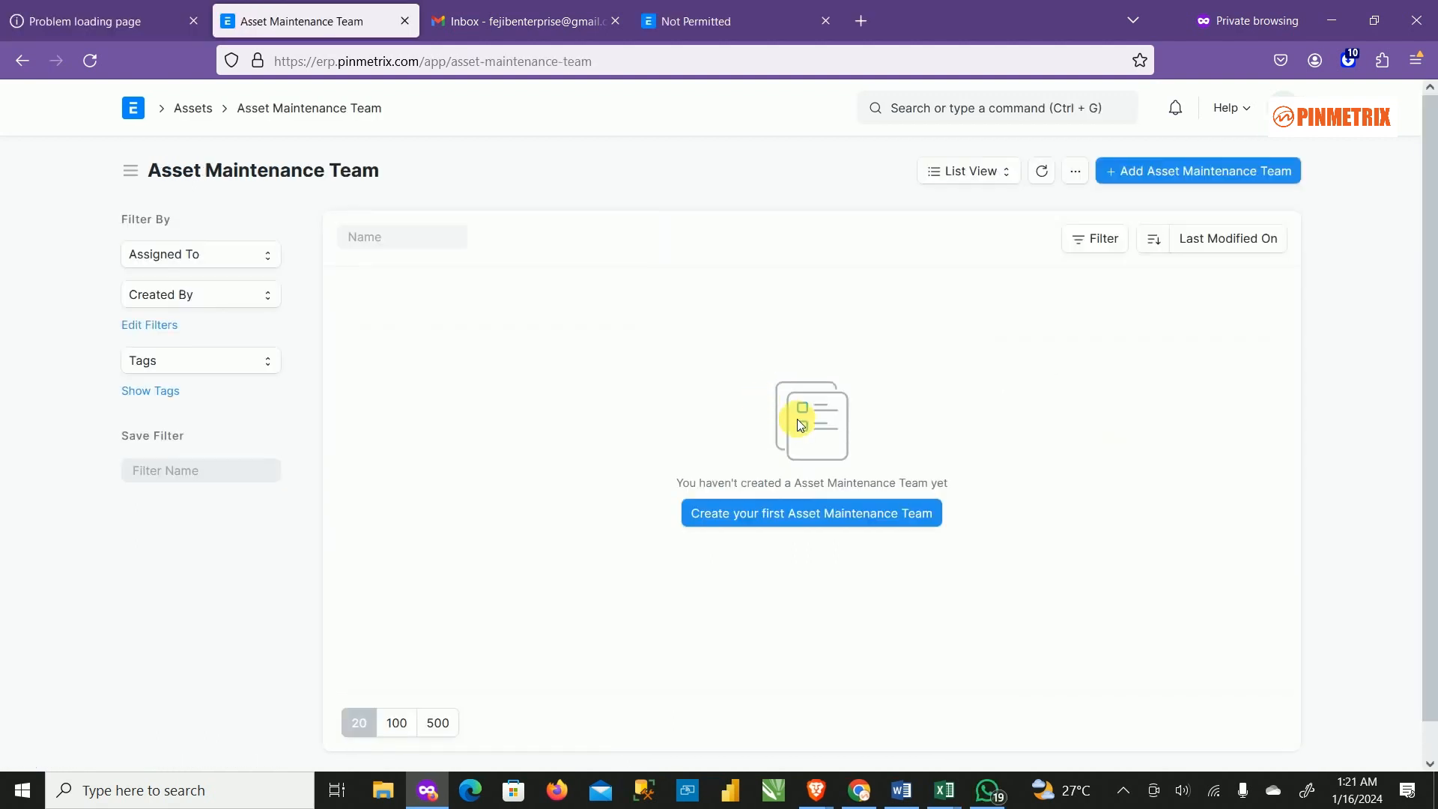
# Start a new Asset Maintenance Team and browse users for Maintenance Manager and team members.
pyautogui.click(1142, 171)
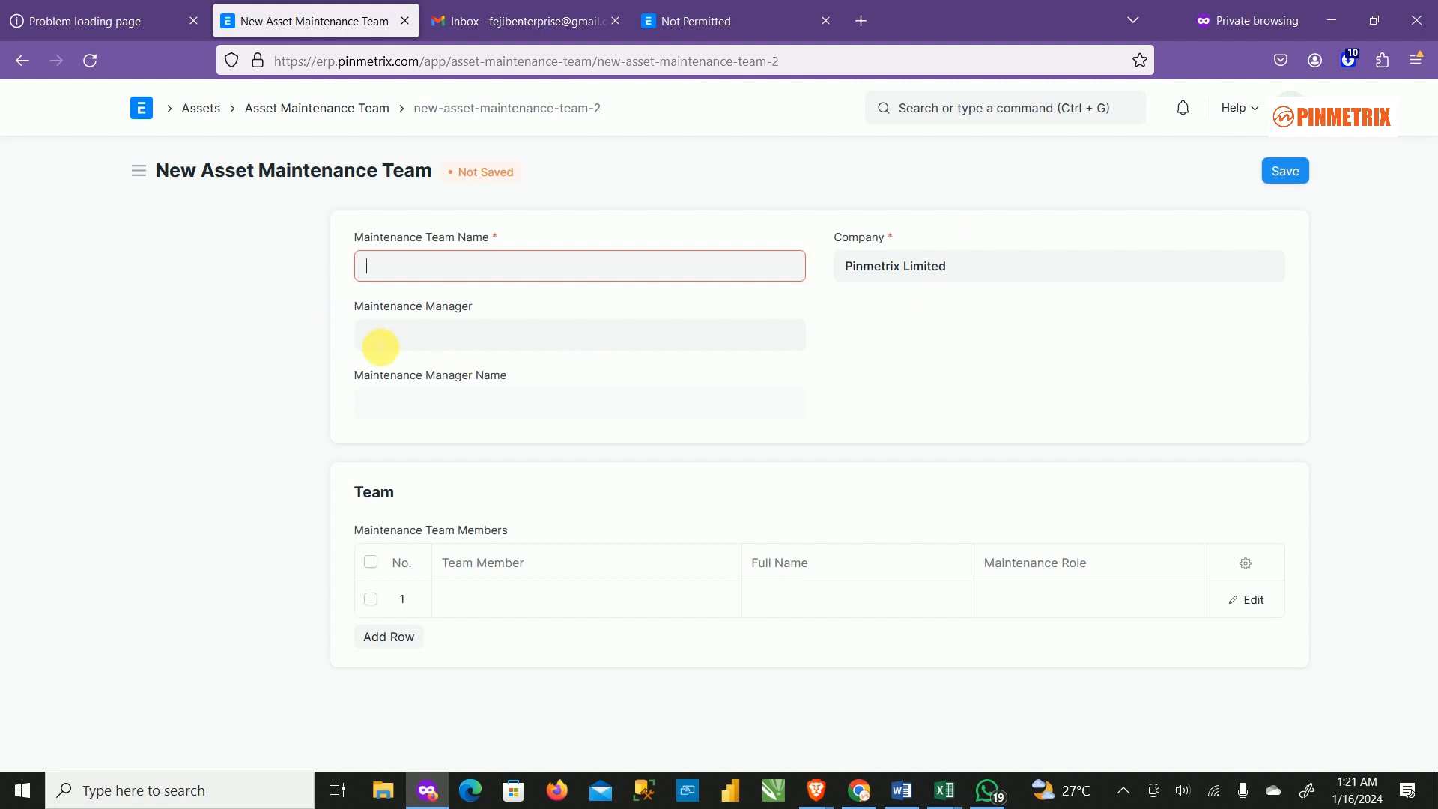
pyautogui.click(488, 345)
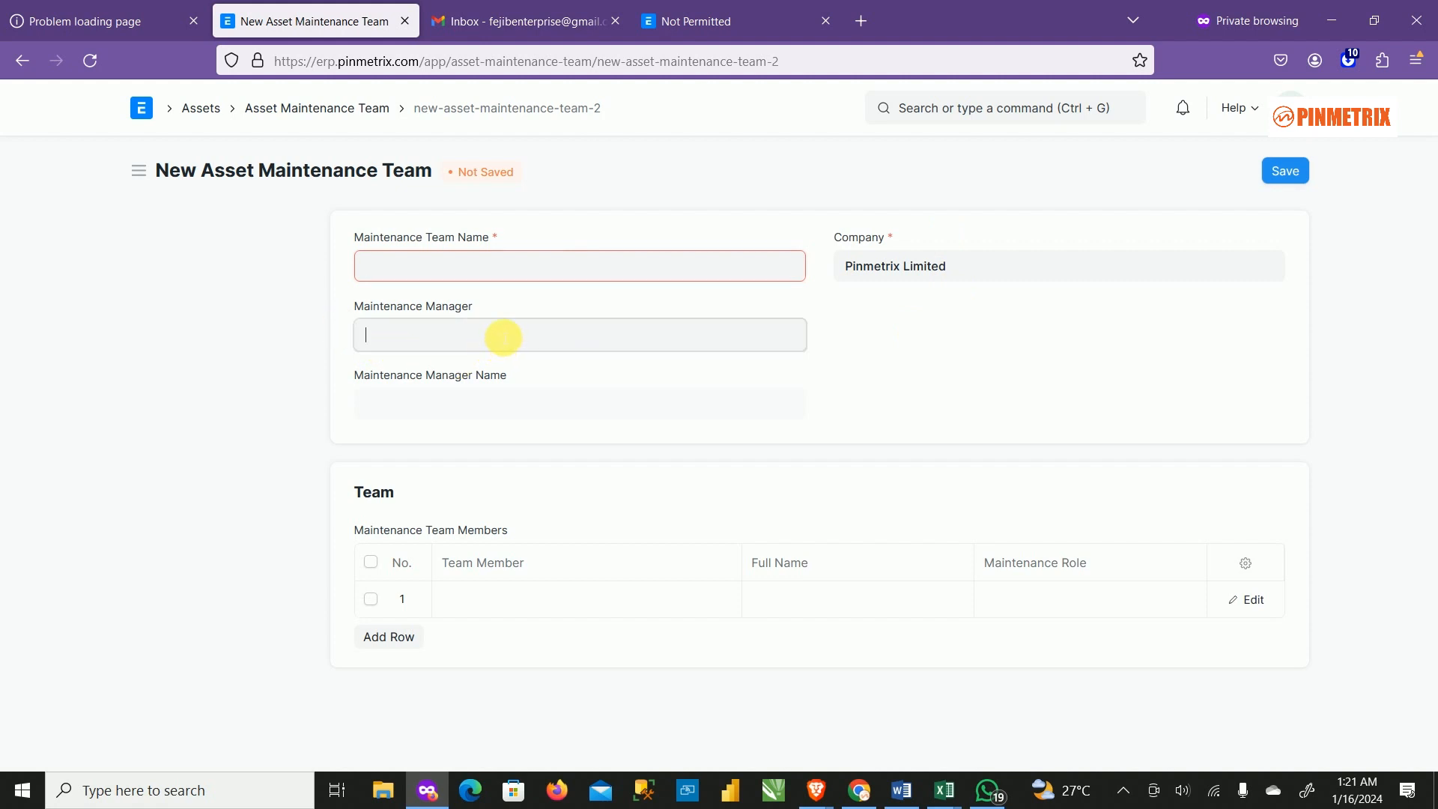
pyautogui.click(472, 402)
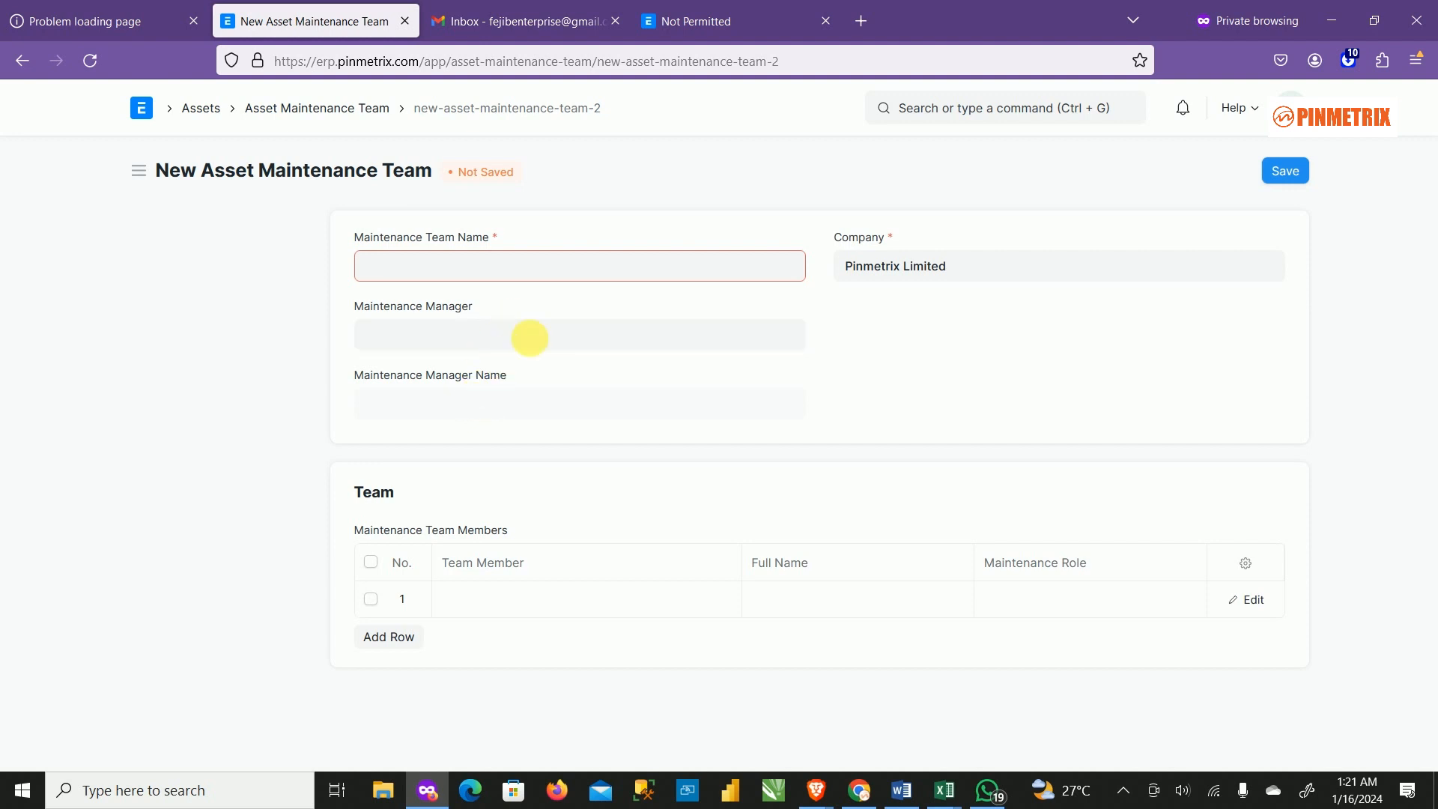
pyautogui.click(566, 351)
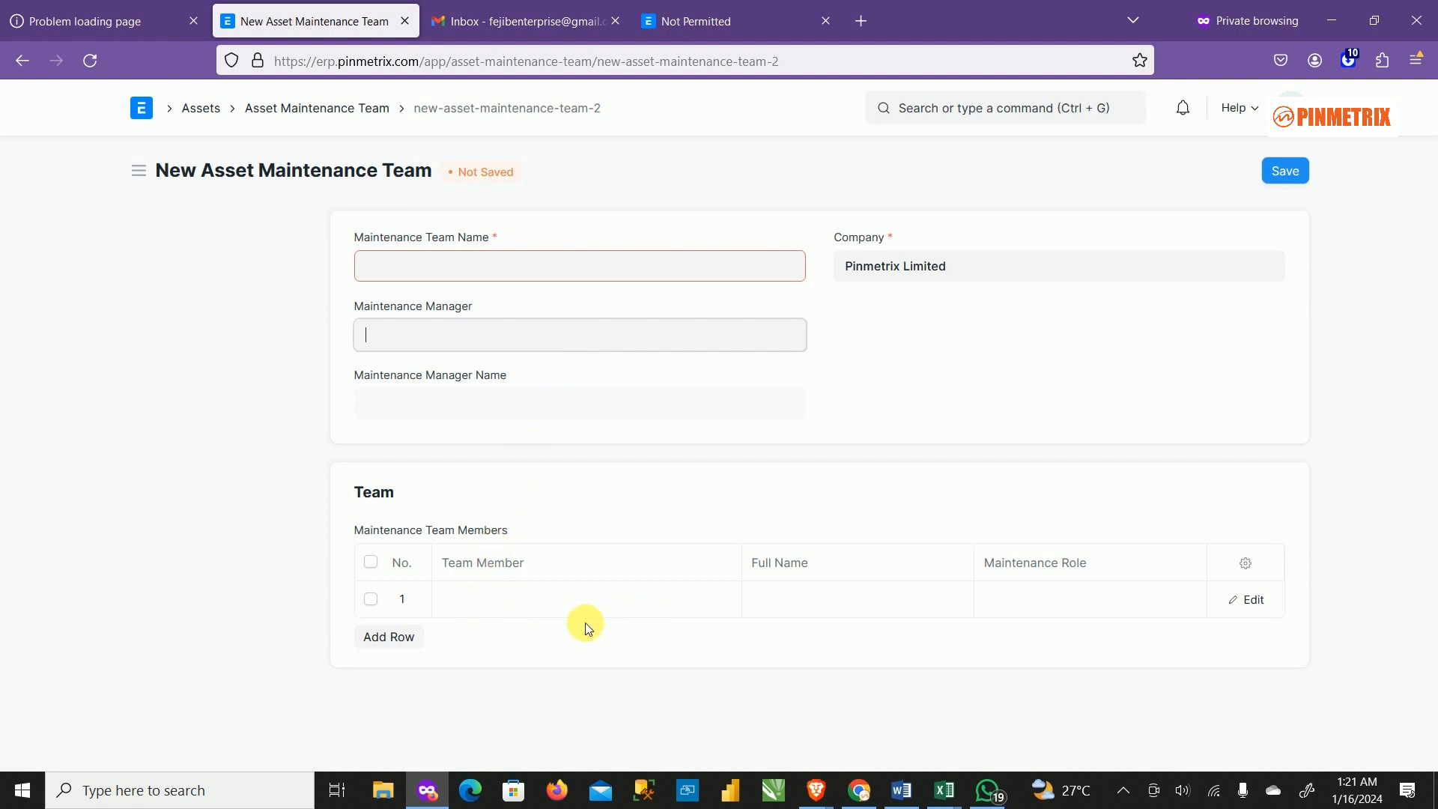
pyautogui.click(561, 603)
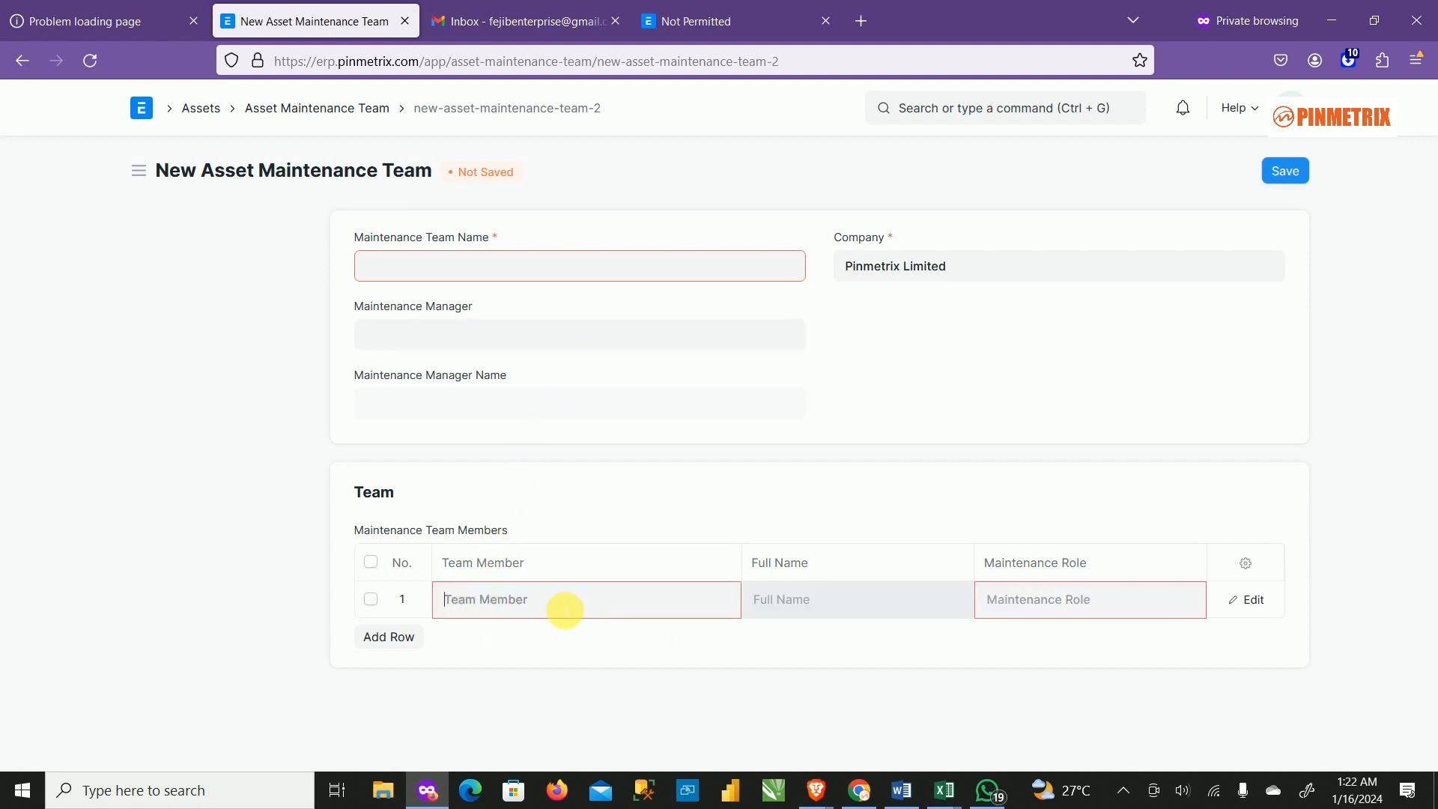
pyautogui.click(507, 606)
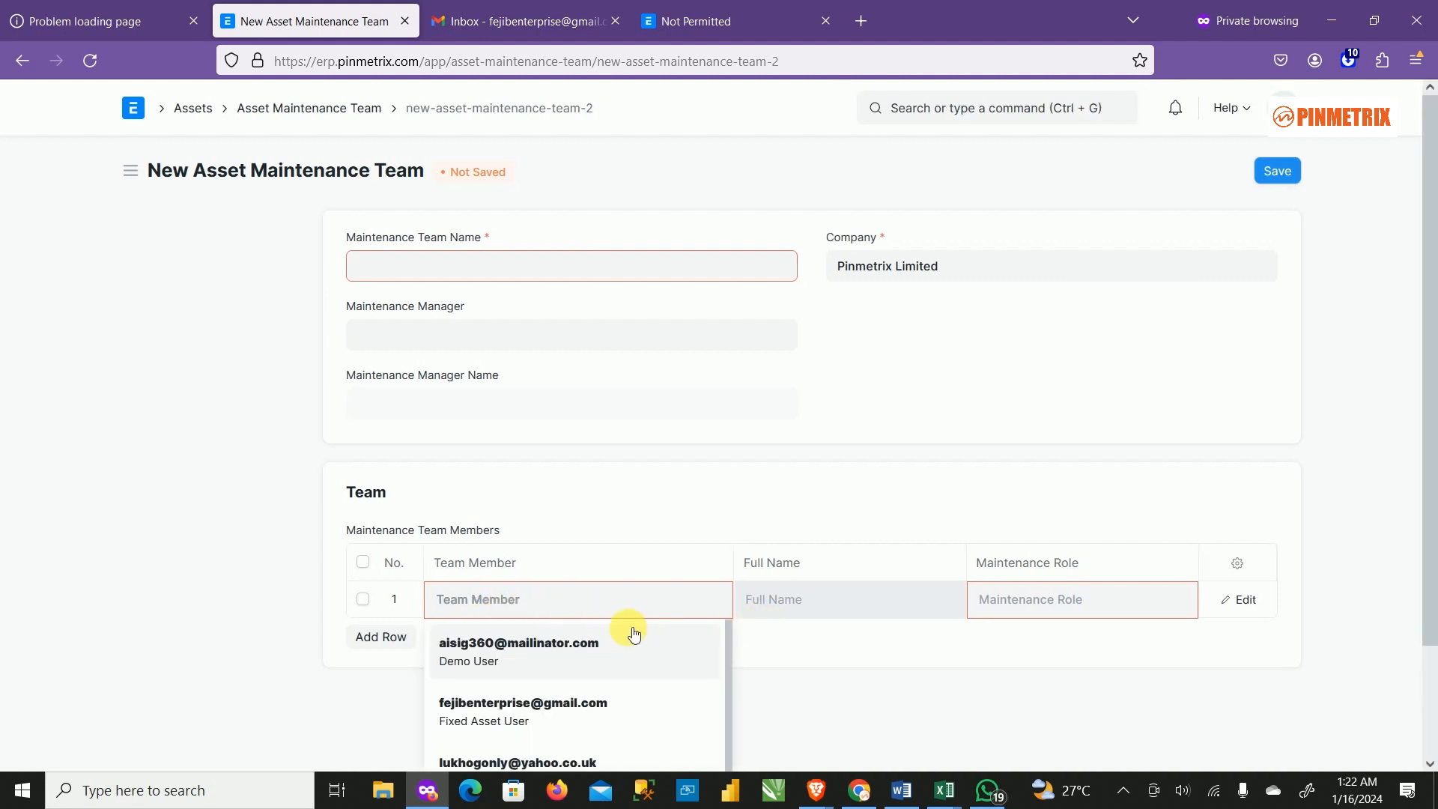
pyautogui.scroll(-3, 762, 638)
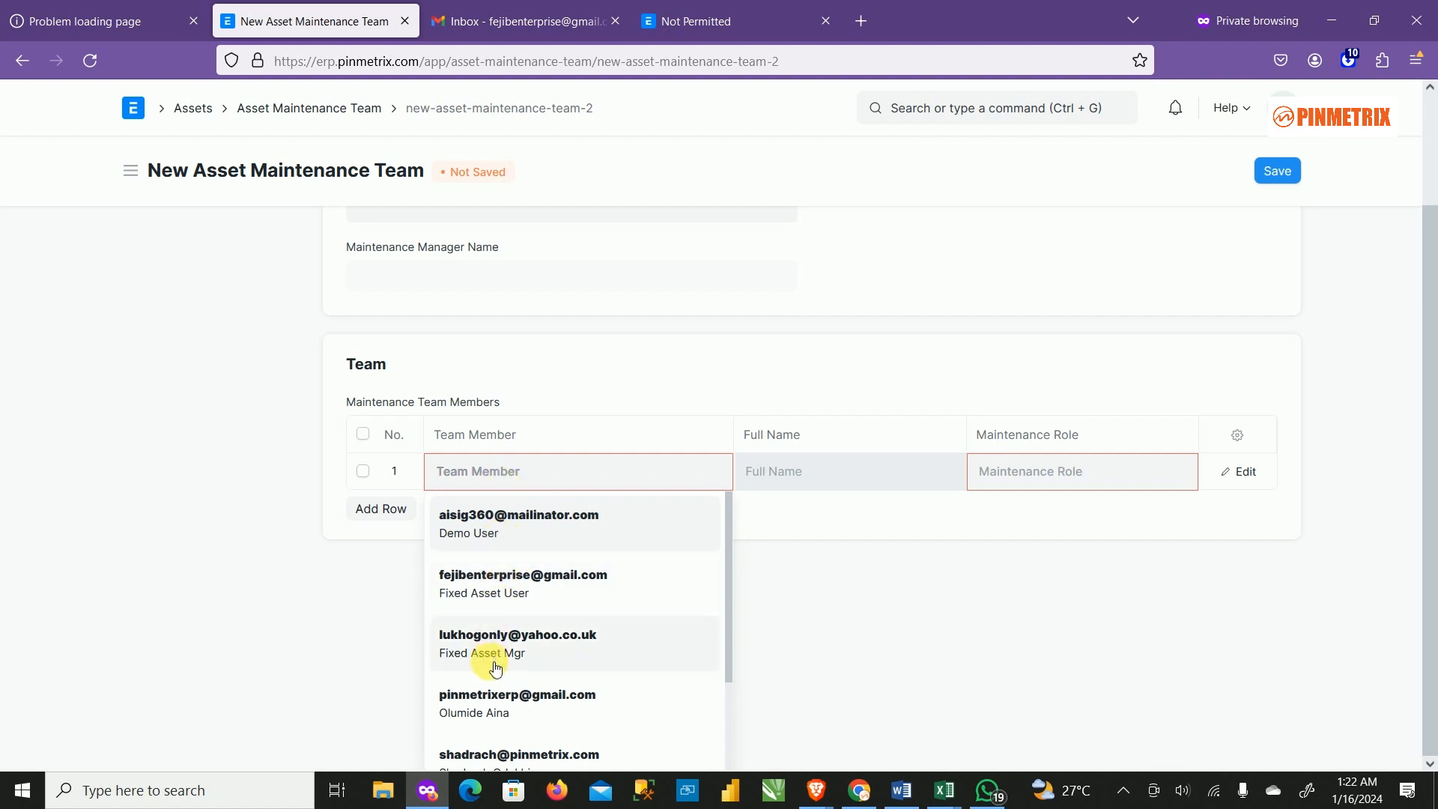
pyautogui.scroll(-2, 517, 580)
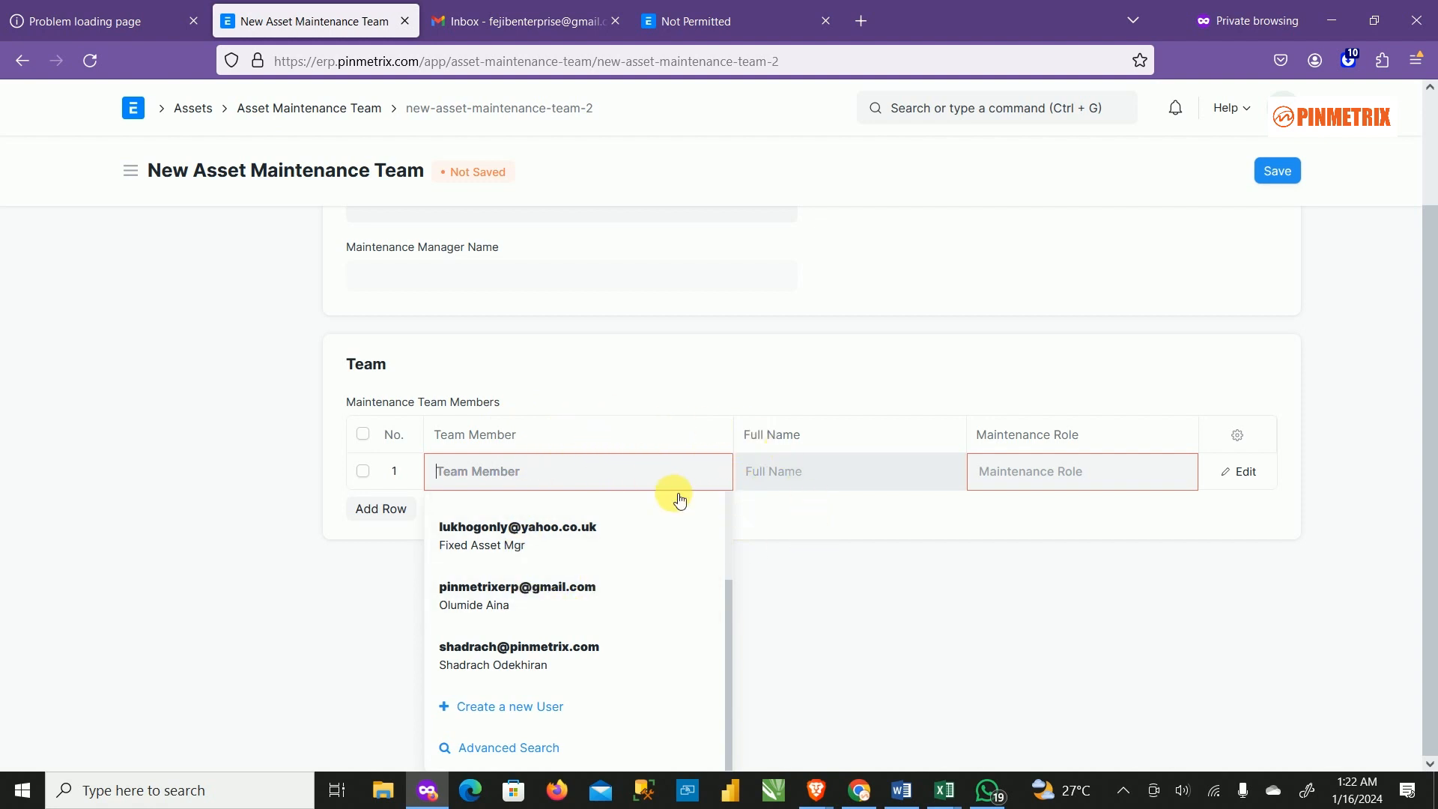
pyautogui.scroll(1, 723, 403)
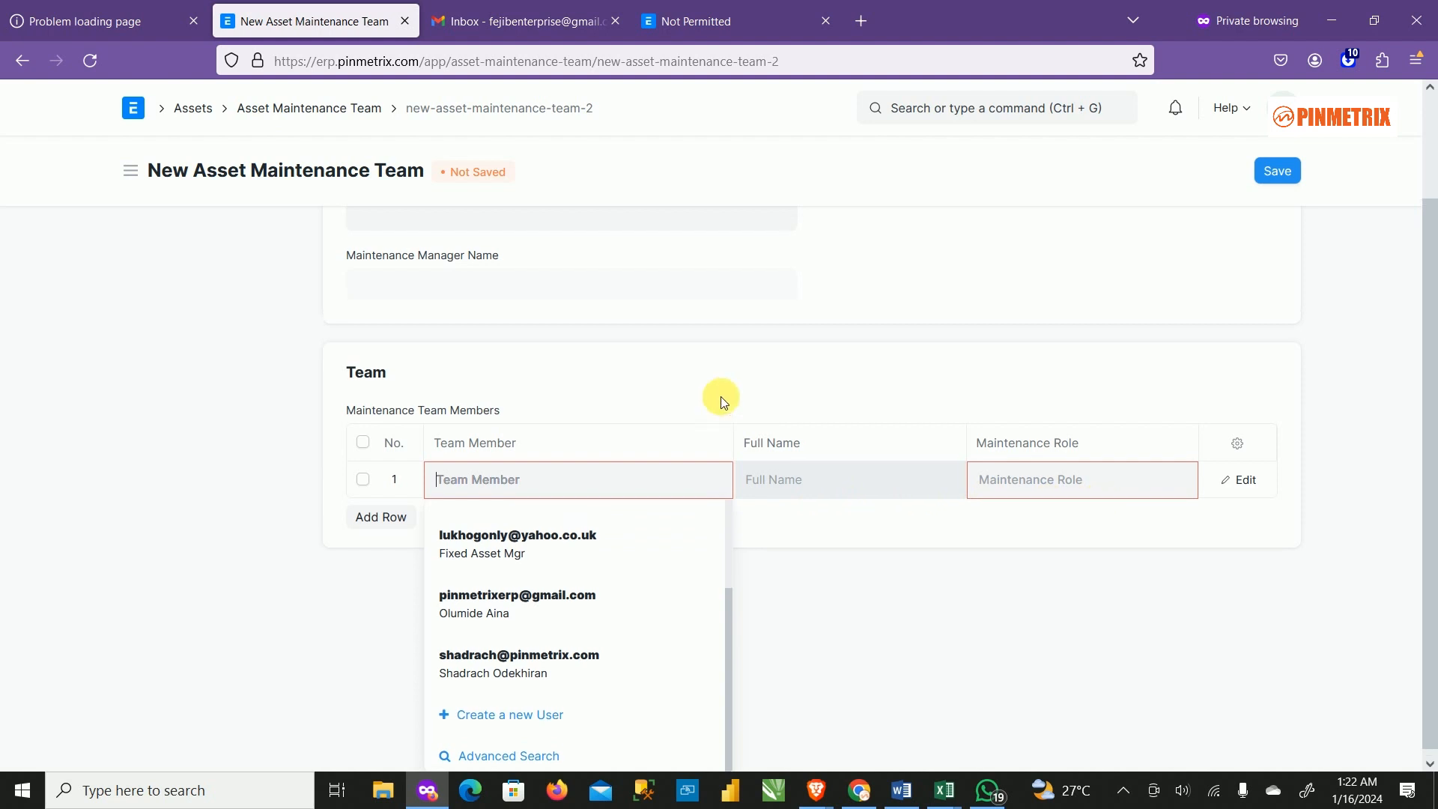
pyautogui.scroll(2, 723, 402)
# Set Fixed Asset User as Maintenance Manager, then return to the Asset Maintenance Team list.
pyautogui.click(510, 334)
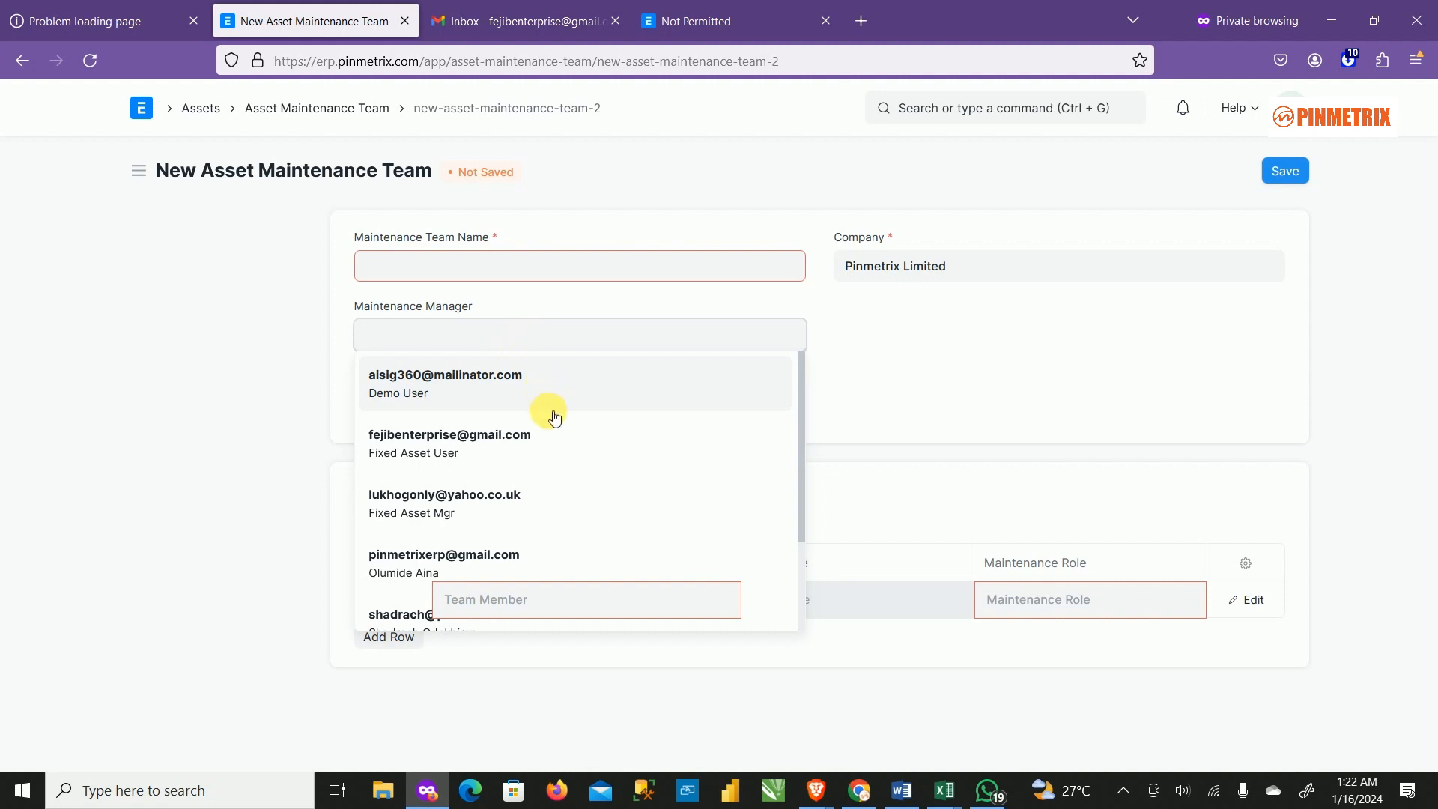
pyautogui.scroll(-2, 566, 516)
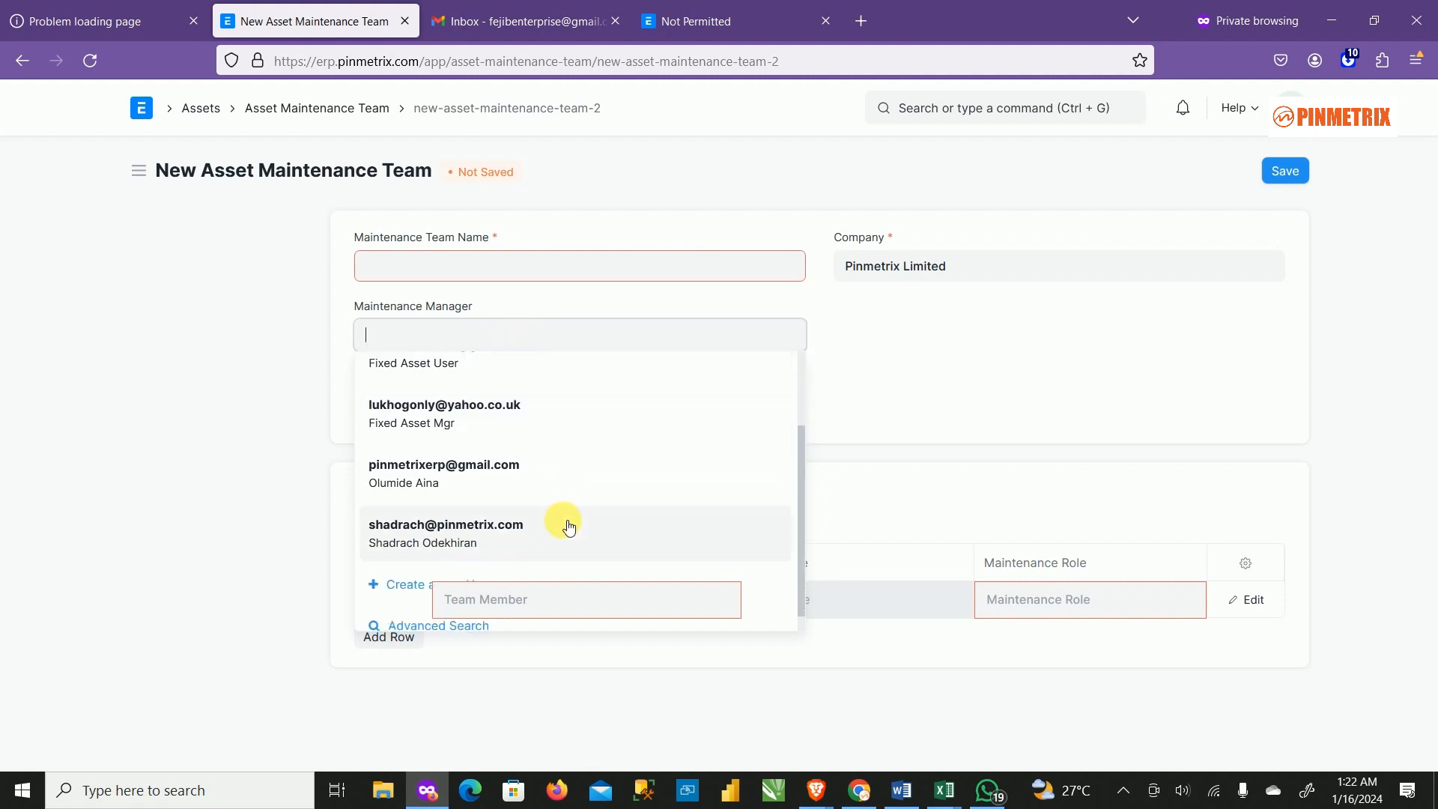
pyautogui.click(904, 358)
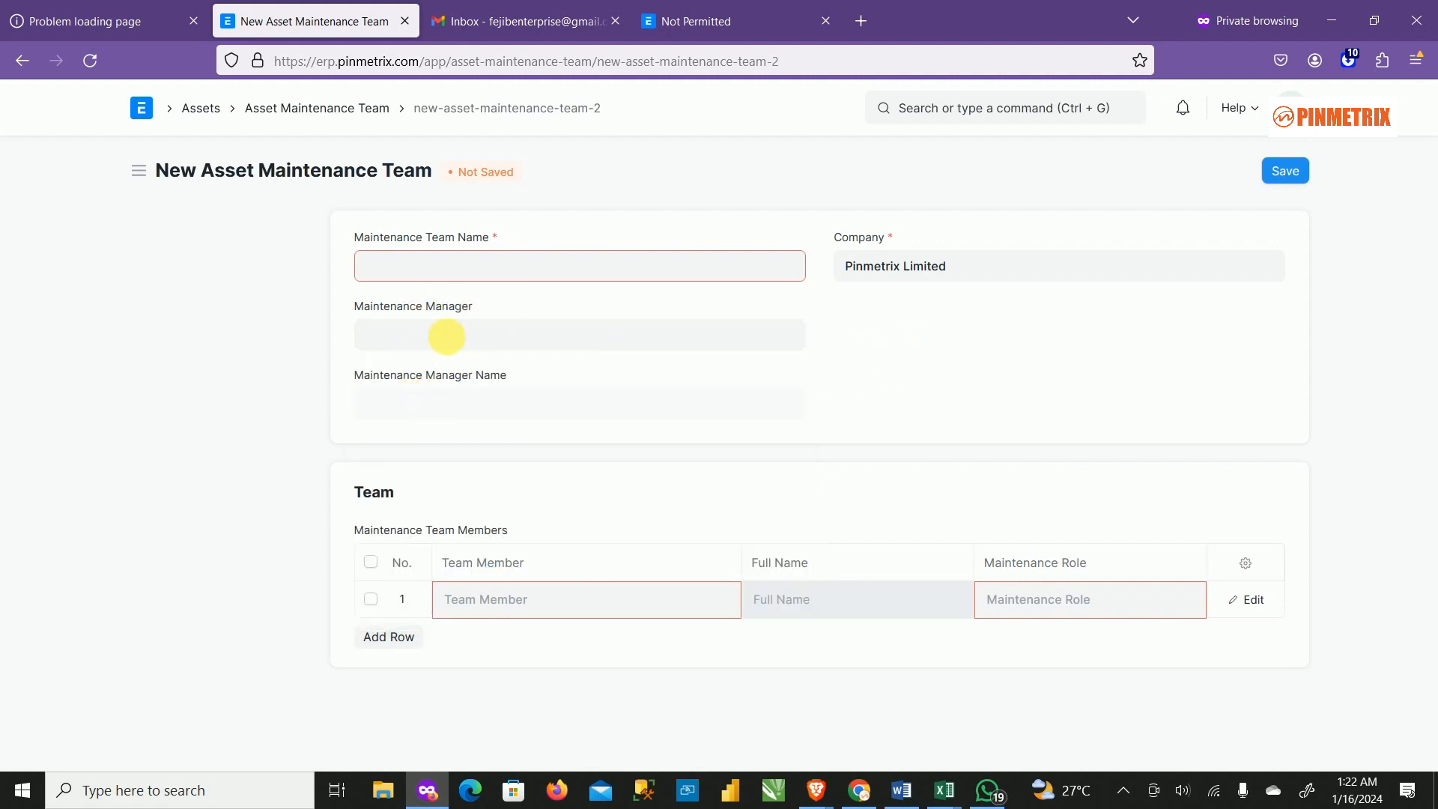
pyautogui.click(459, 331)
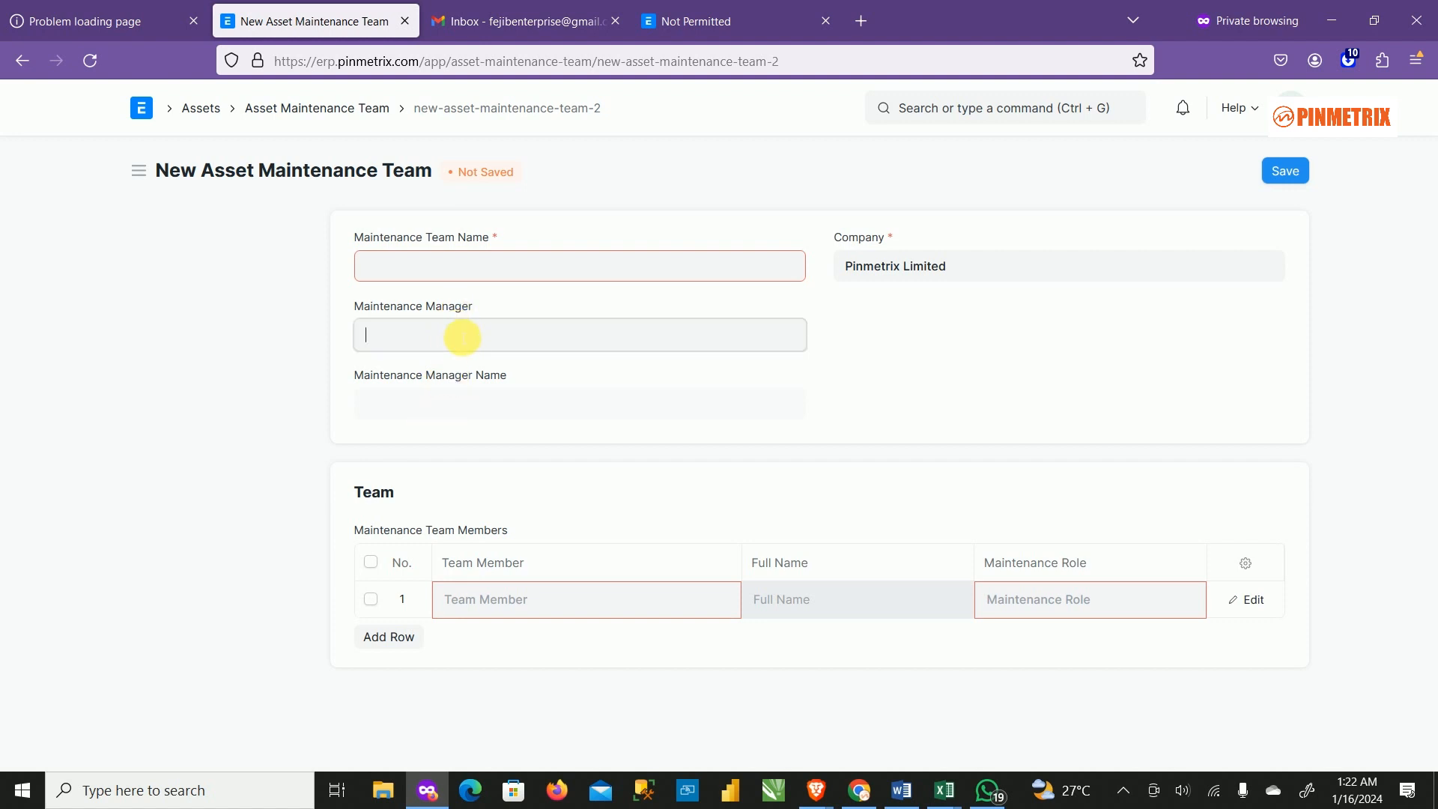
pyautogui.click(442, 445)
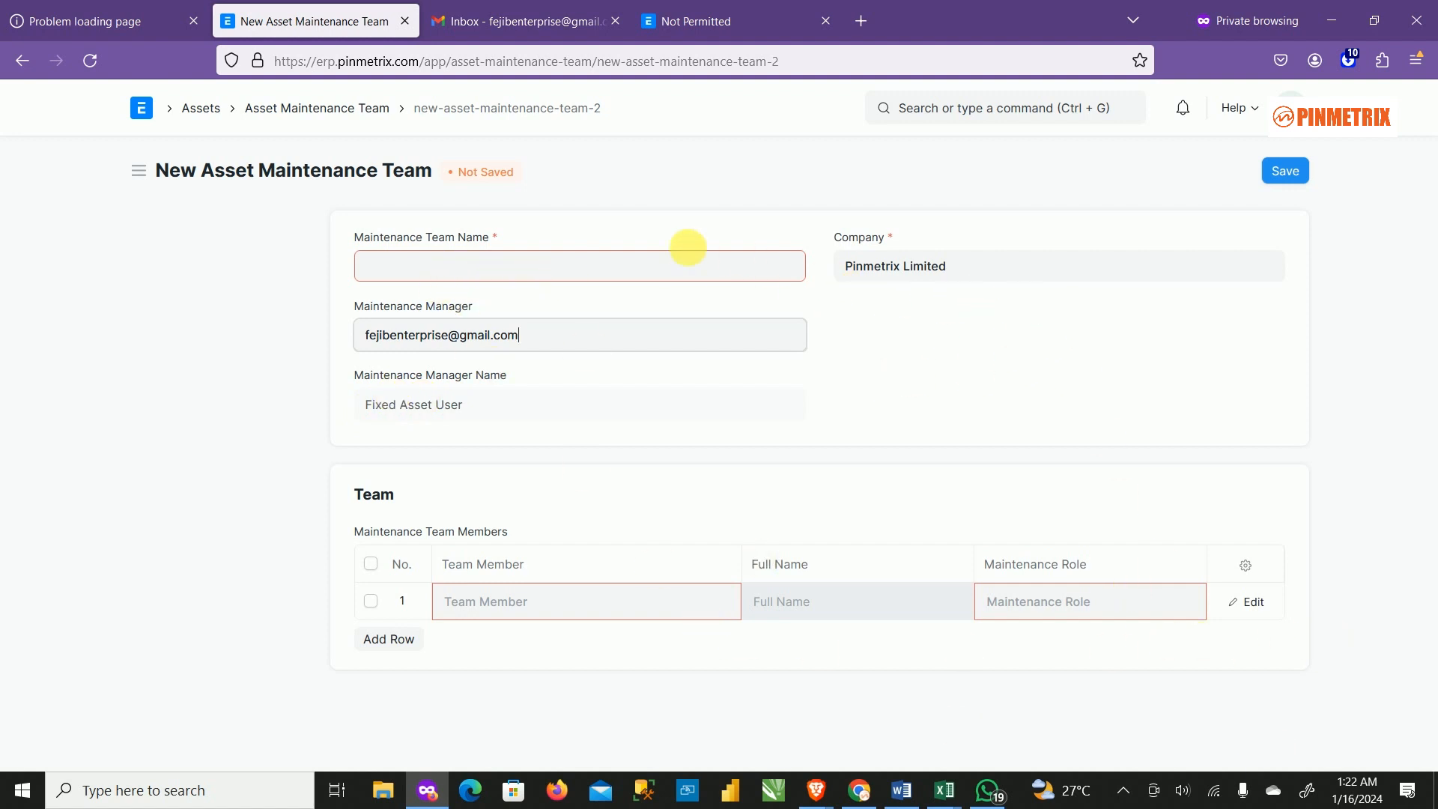
pyautogui.click(347, 107)
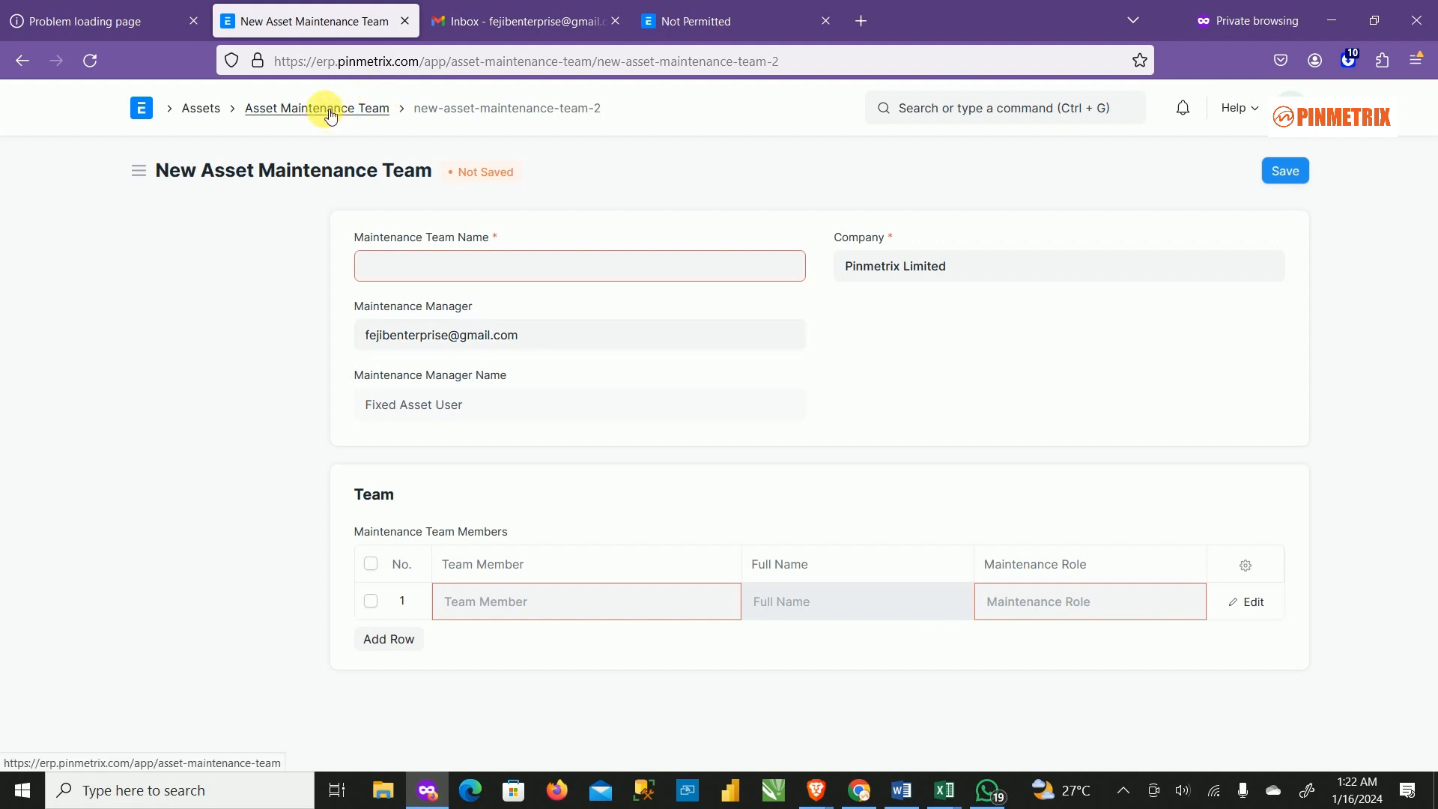
# Start a new Asset Maintenance record for asset ACC-ASS-2024-00001 from the Assets workspace.
pyautogui.click(193, 108)
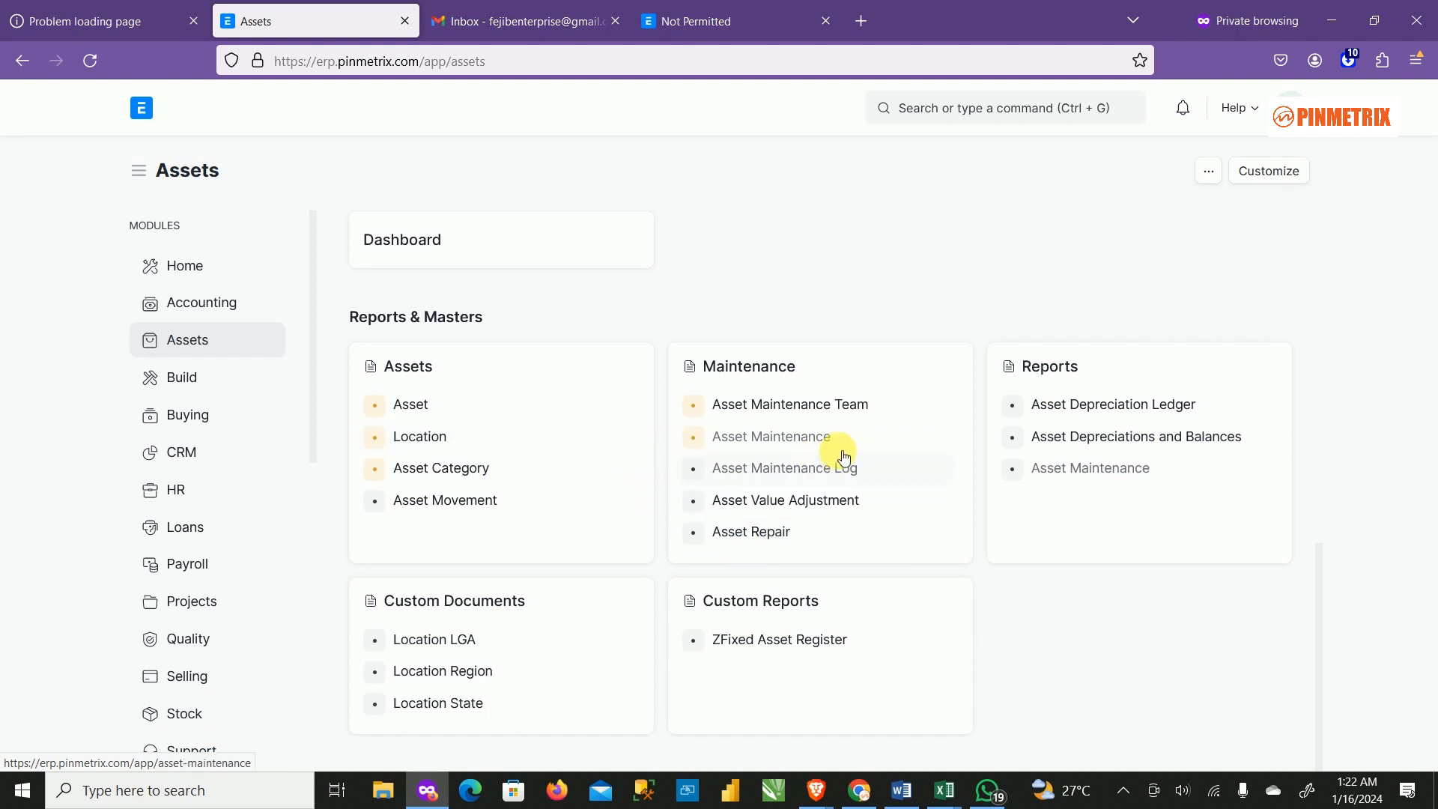
pyautogui.click(817, 440)
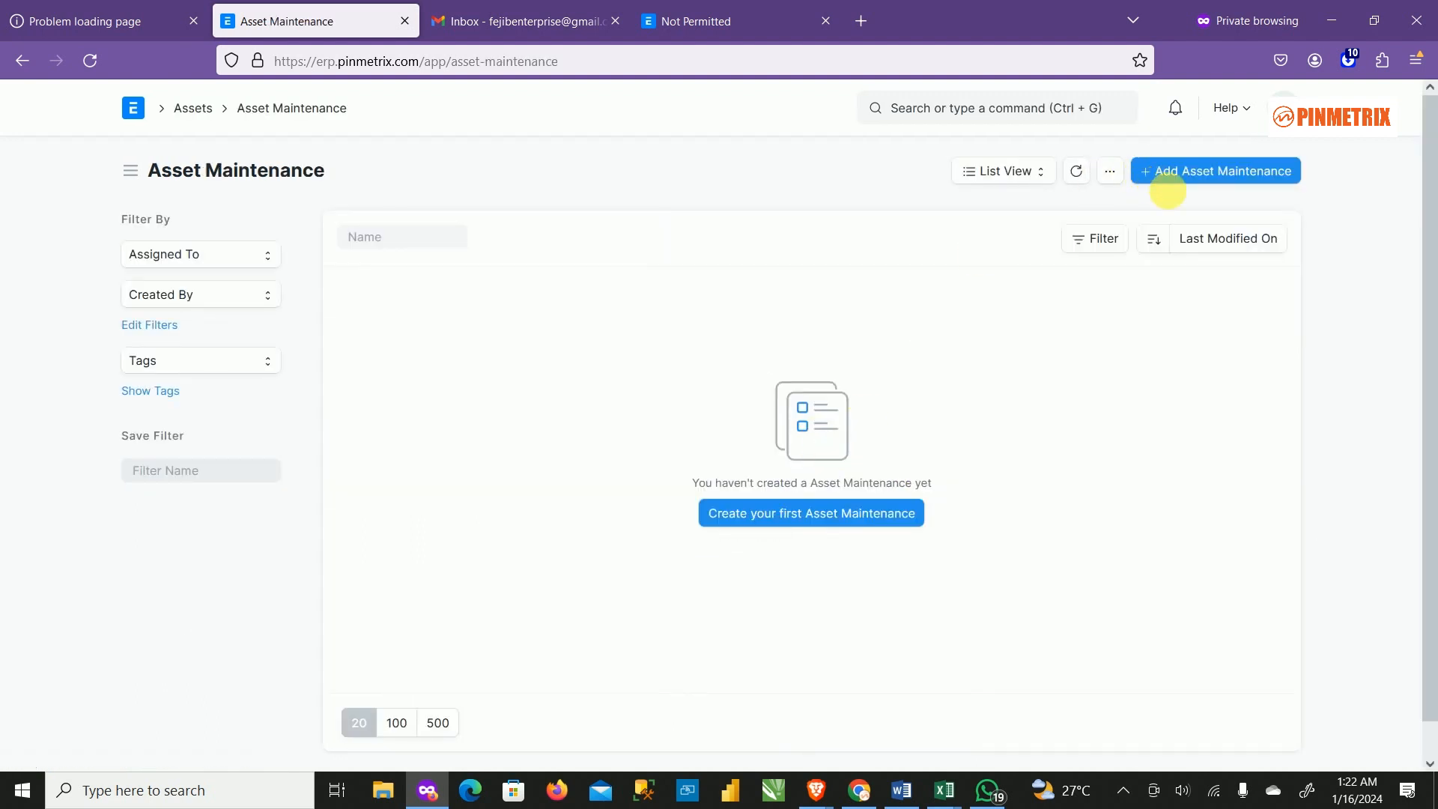
pyautogui.click(1235, 171)
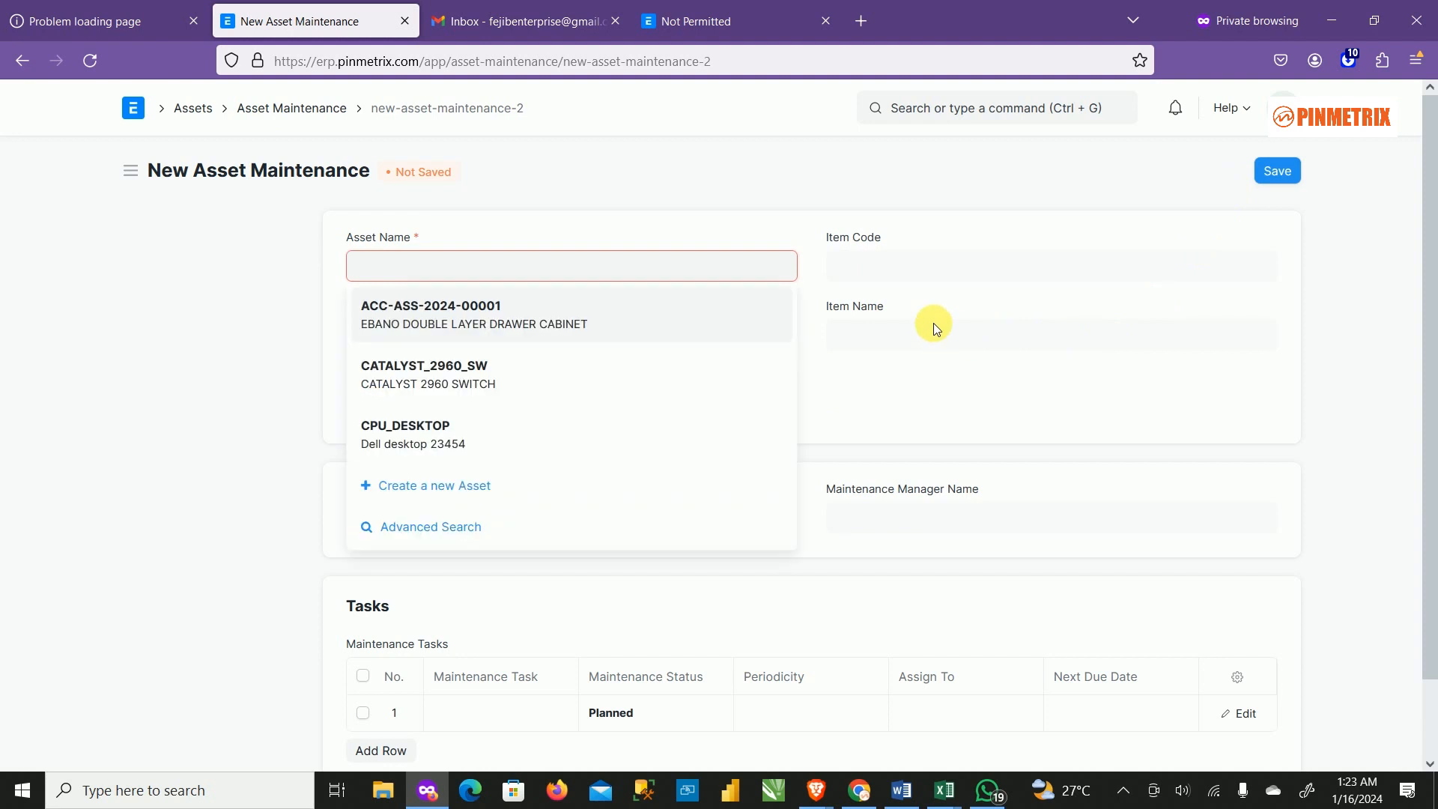
pyautogui.click(511, 167)
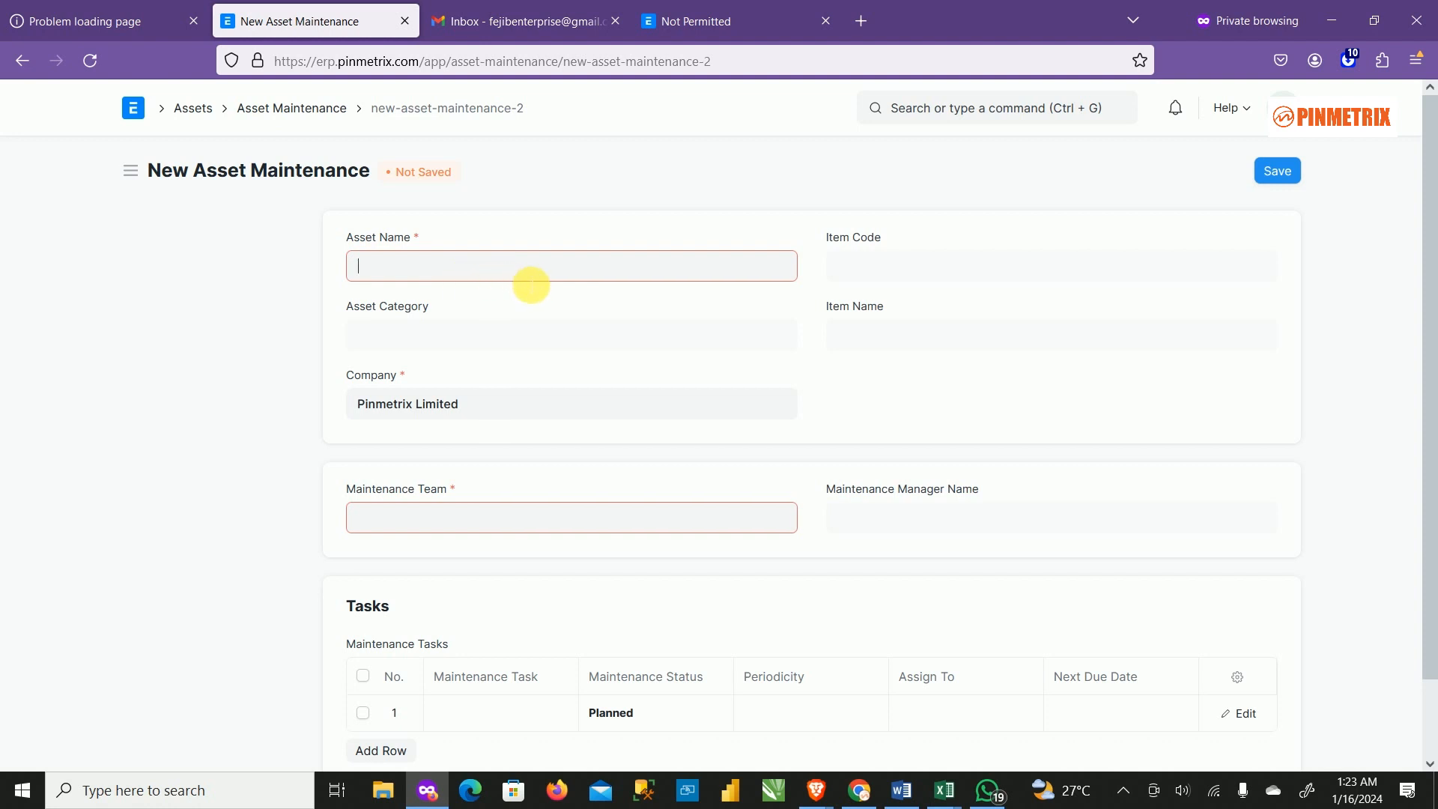
pyautogui.click(536, 267)
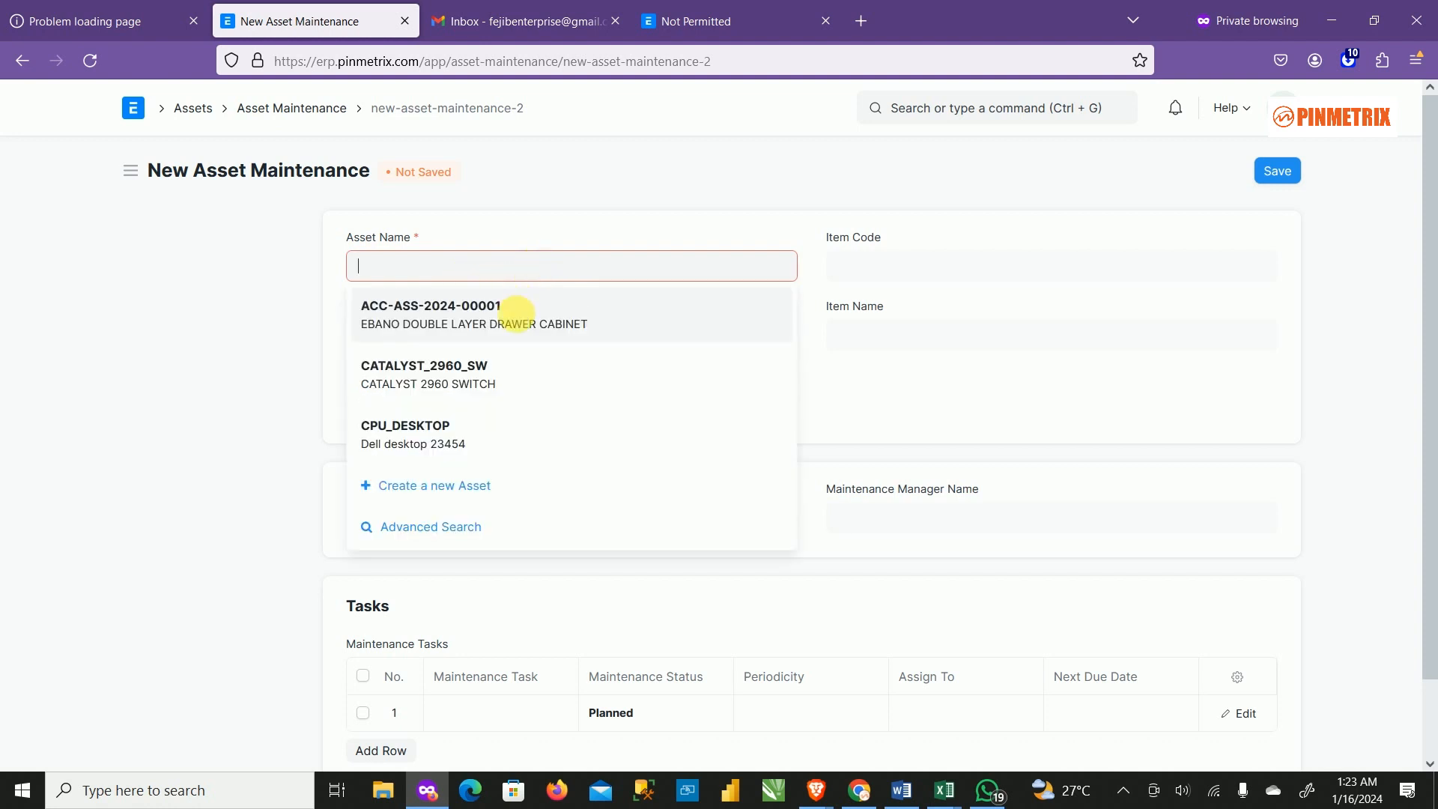
pyautogui.click(539, 314)
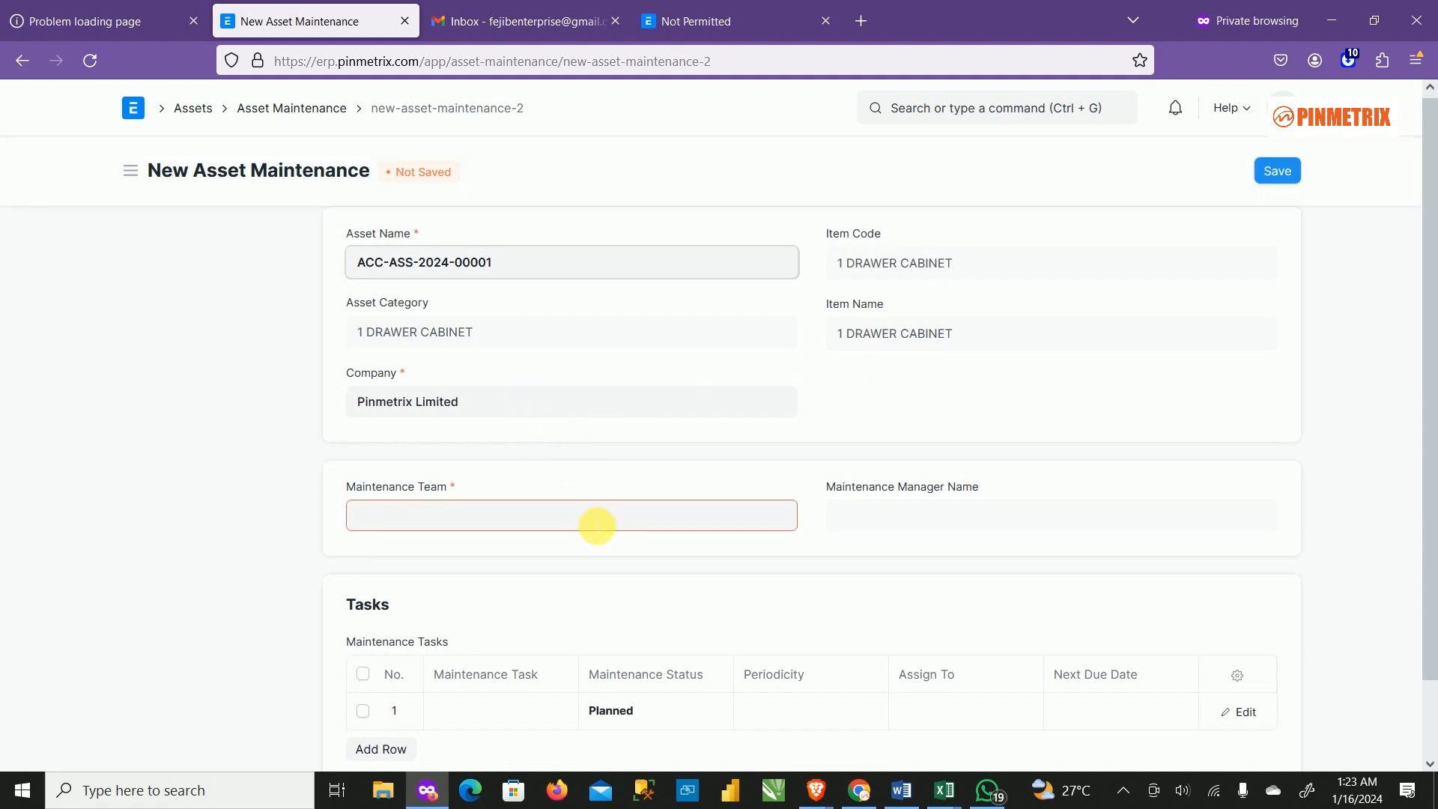
pyautogui.scroll(-1, 594, 530)
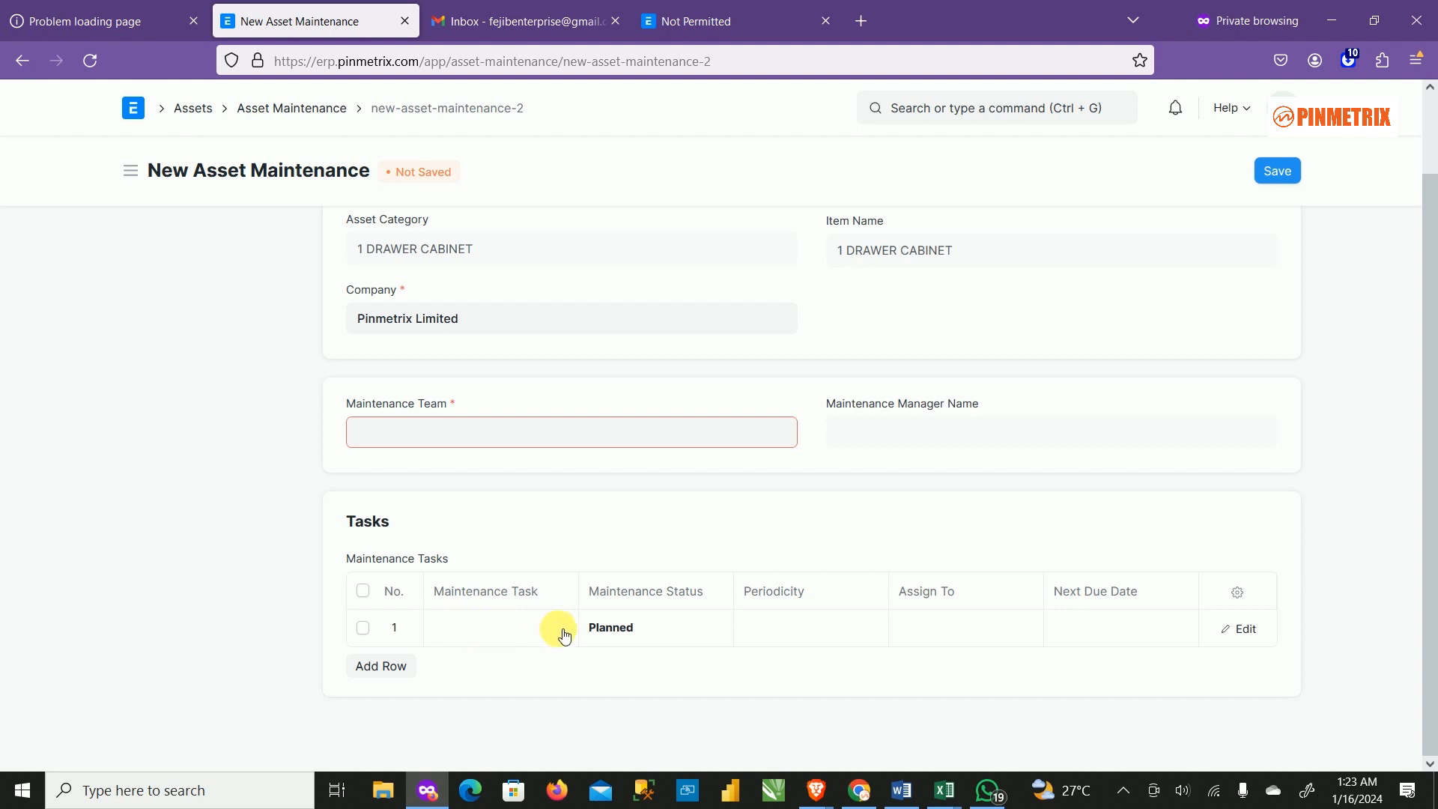
# Inspect the task row's Status (kept Planned), Periodicity options and Assign To suggestions.
pyautogui.click(479, 628)
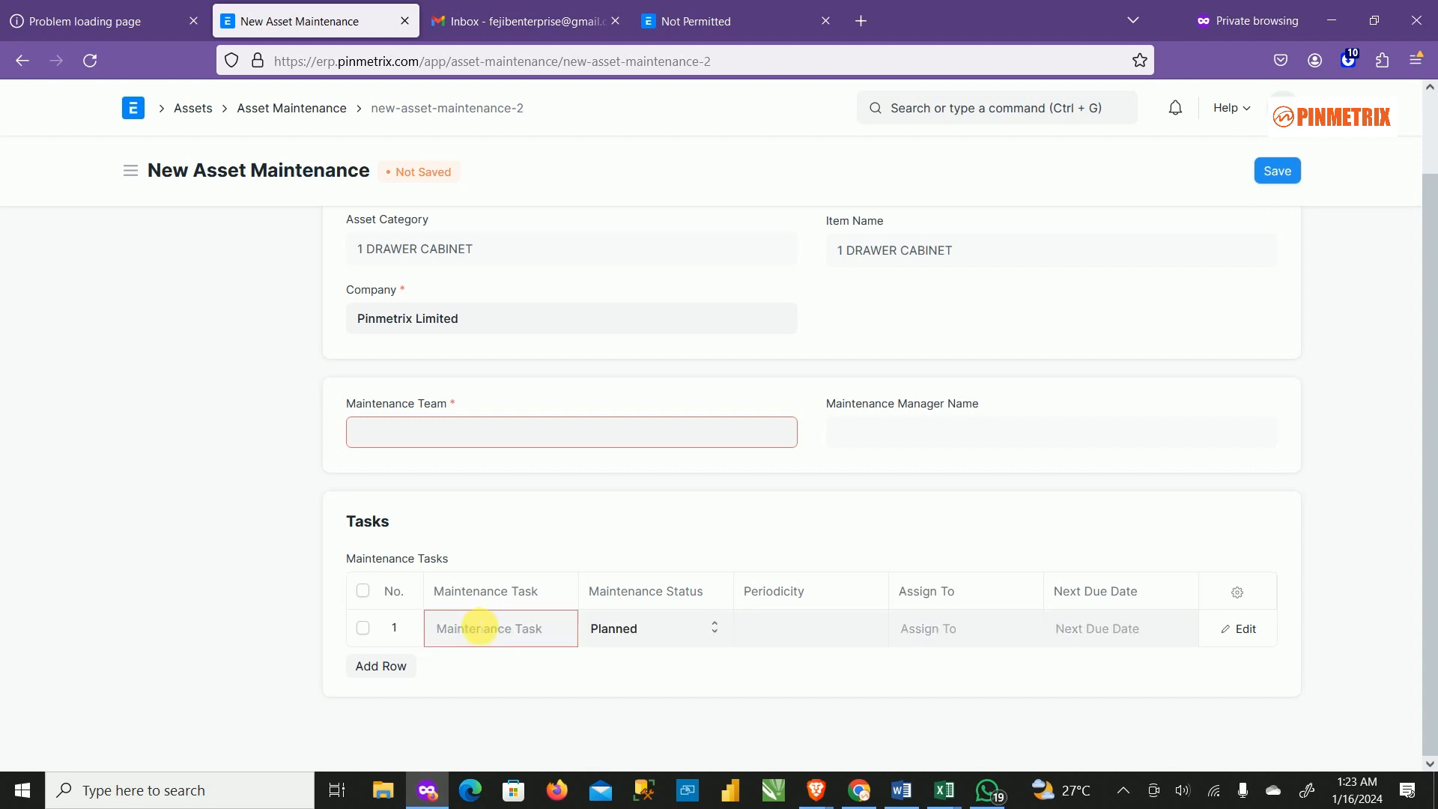
pyautogui.click(686, 631)
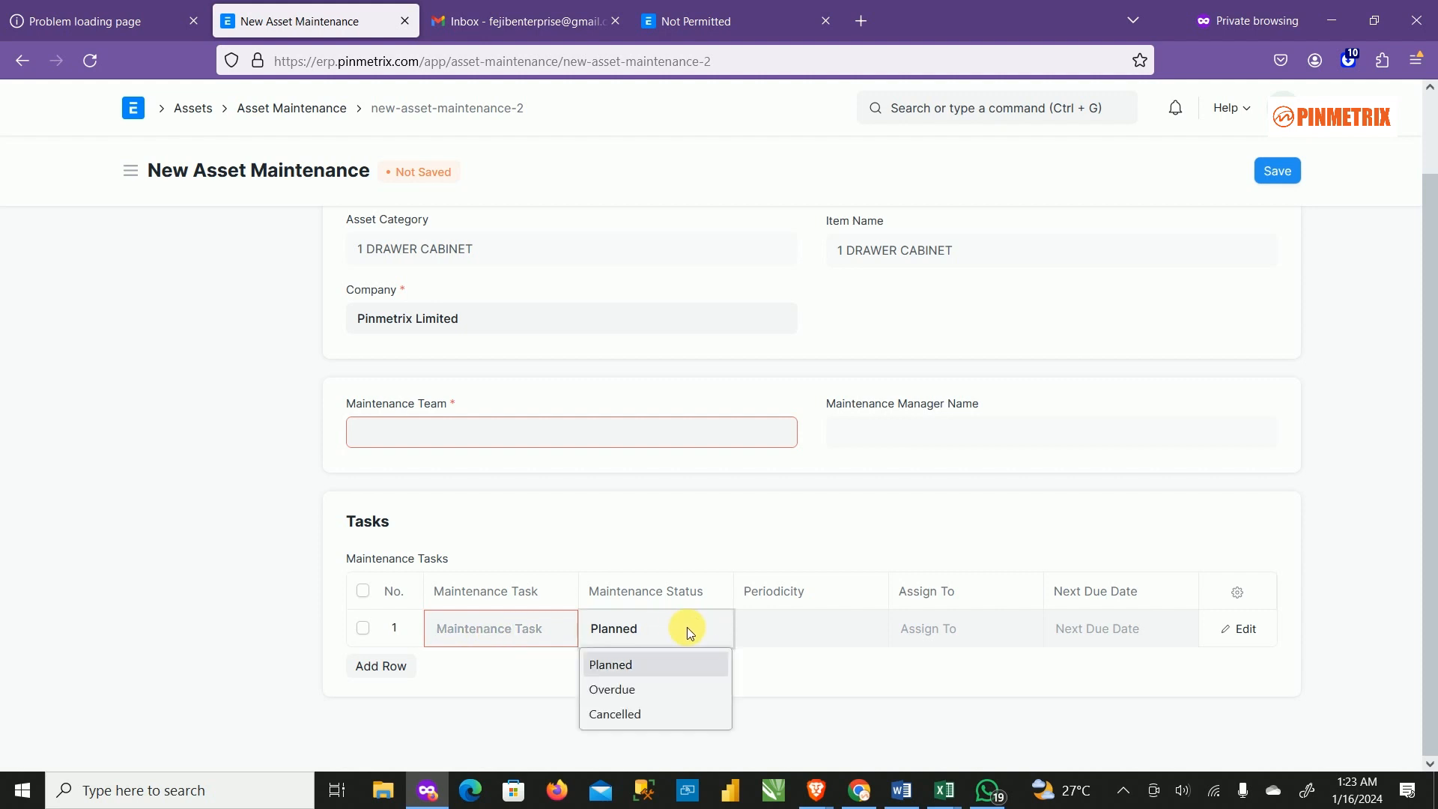
pyautogui.click(628, 672)
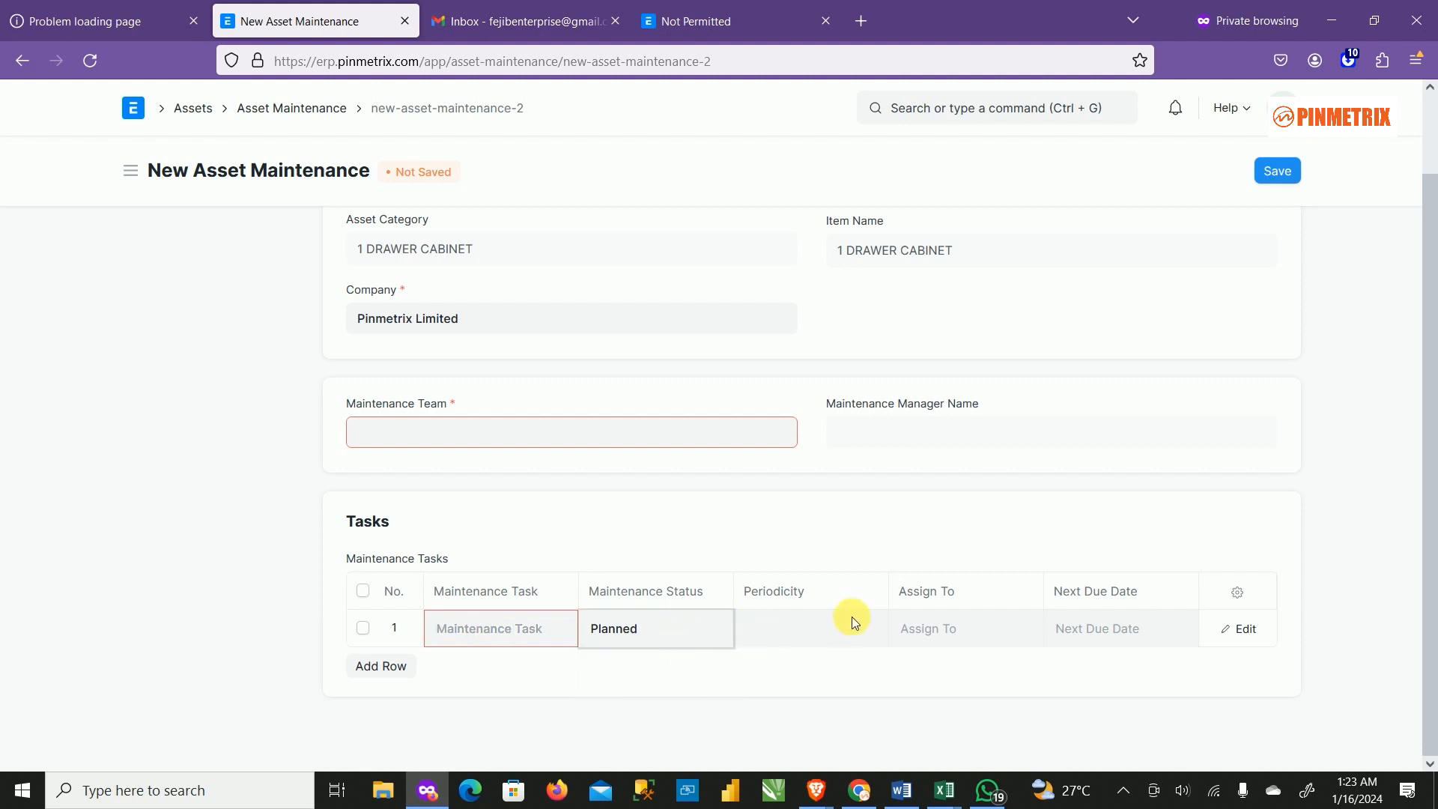
pyautogui.click(809, 629)
pyautogui.click(802, 632)
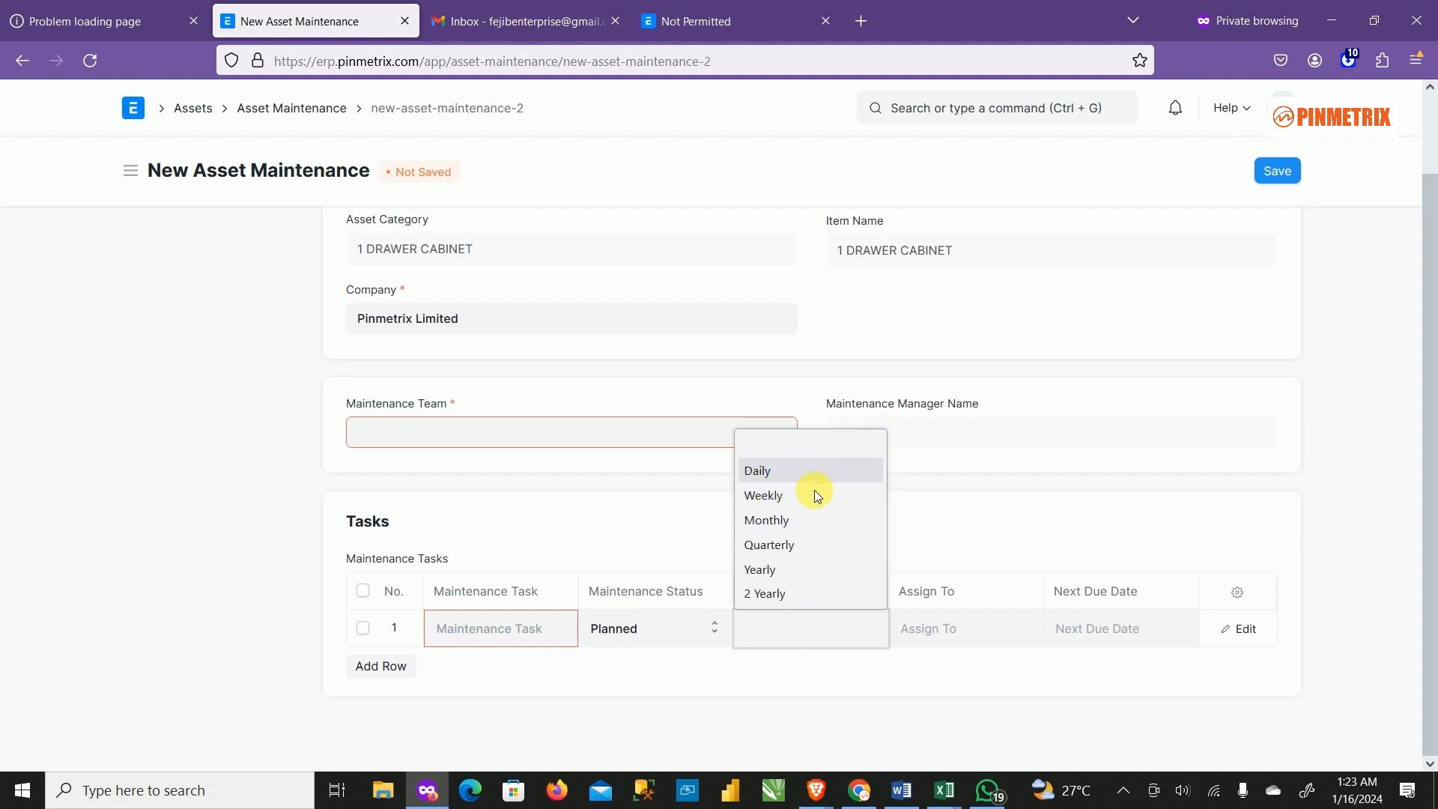
pyautogui.click(964, 638)
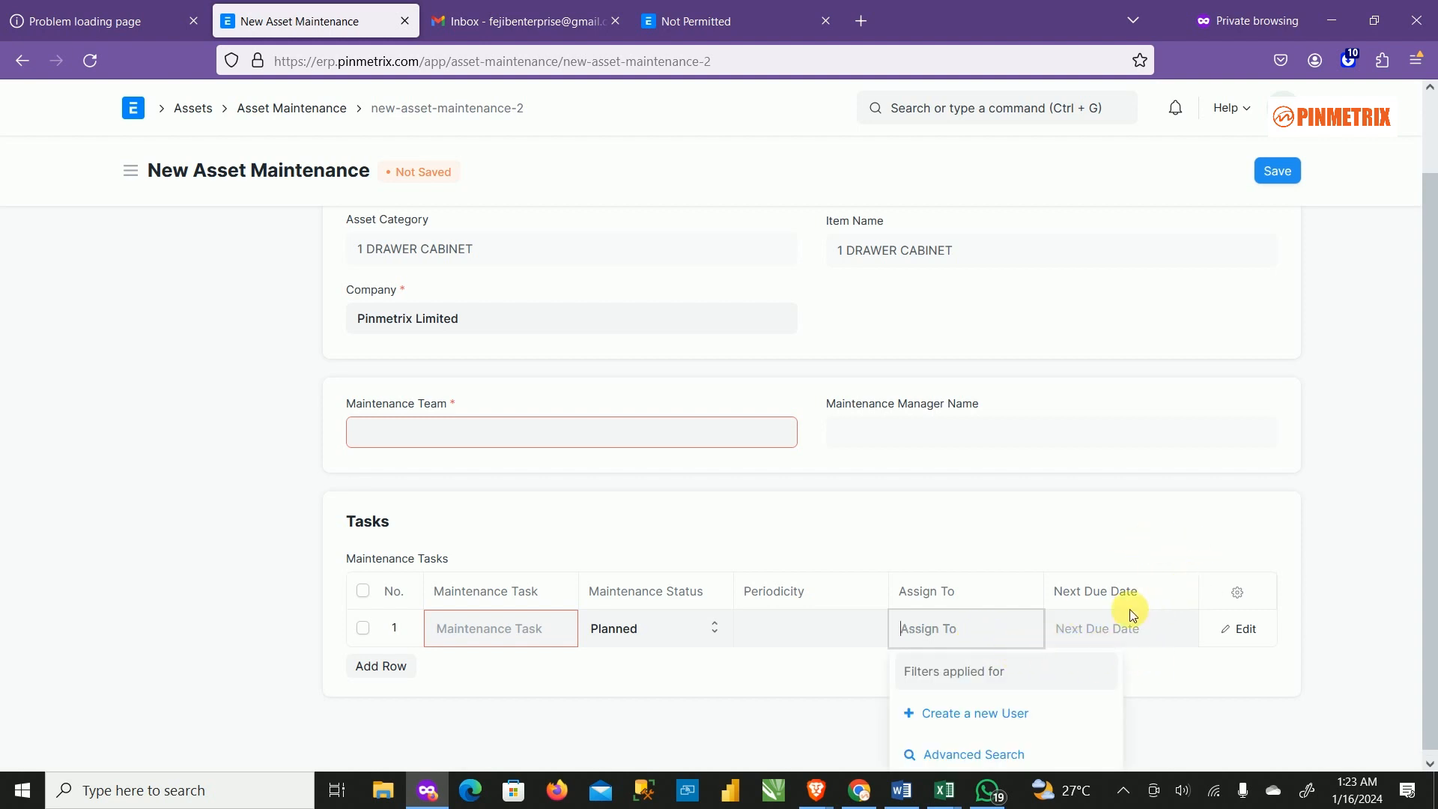
pyautogui.click(1153, 548)
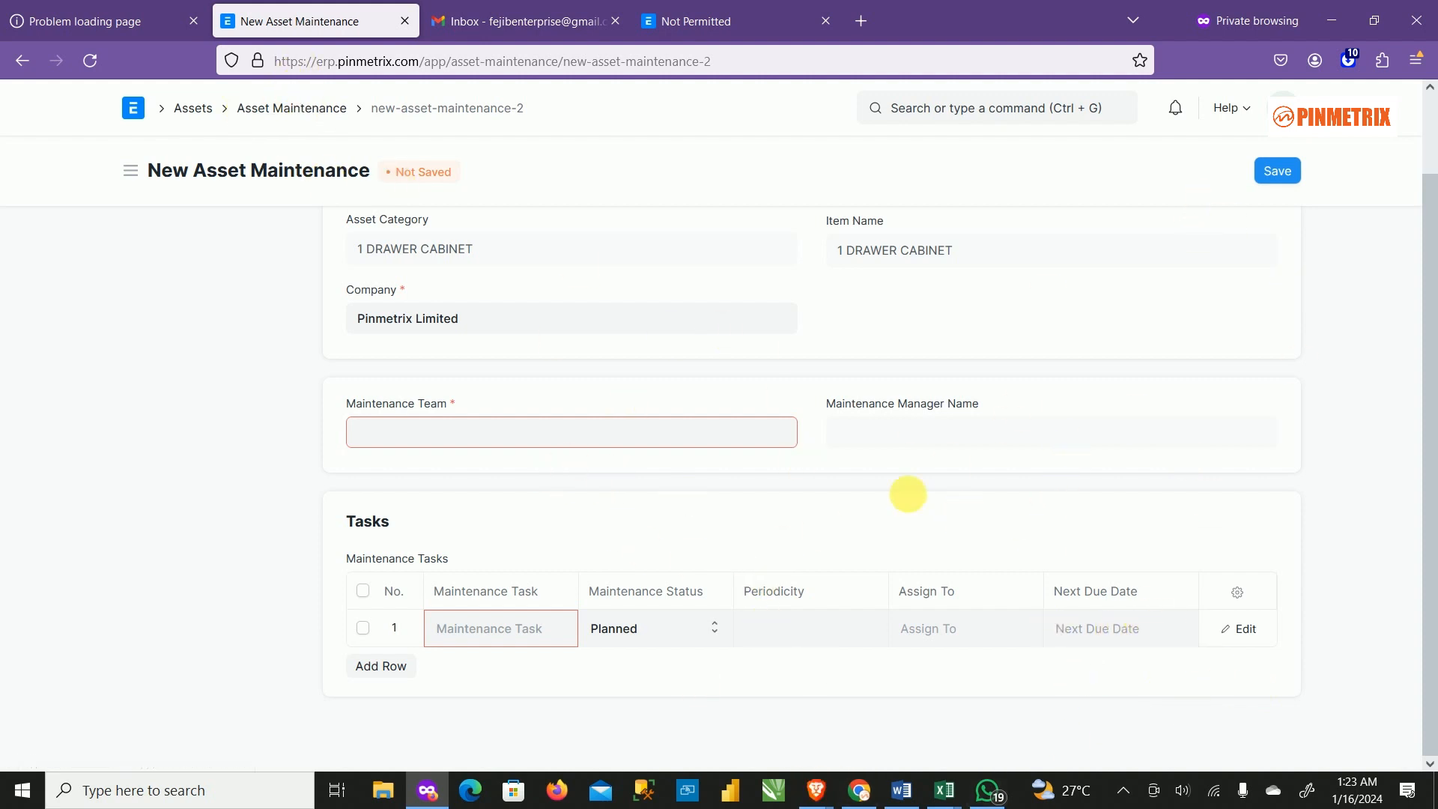
# Open a blank New Asset Maintenance Log form, scroll it, and leave it unsaved.
pyautogui.click(202, 109)
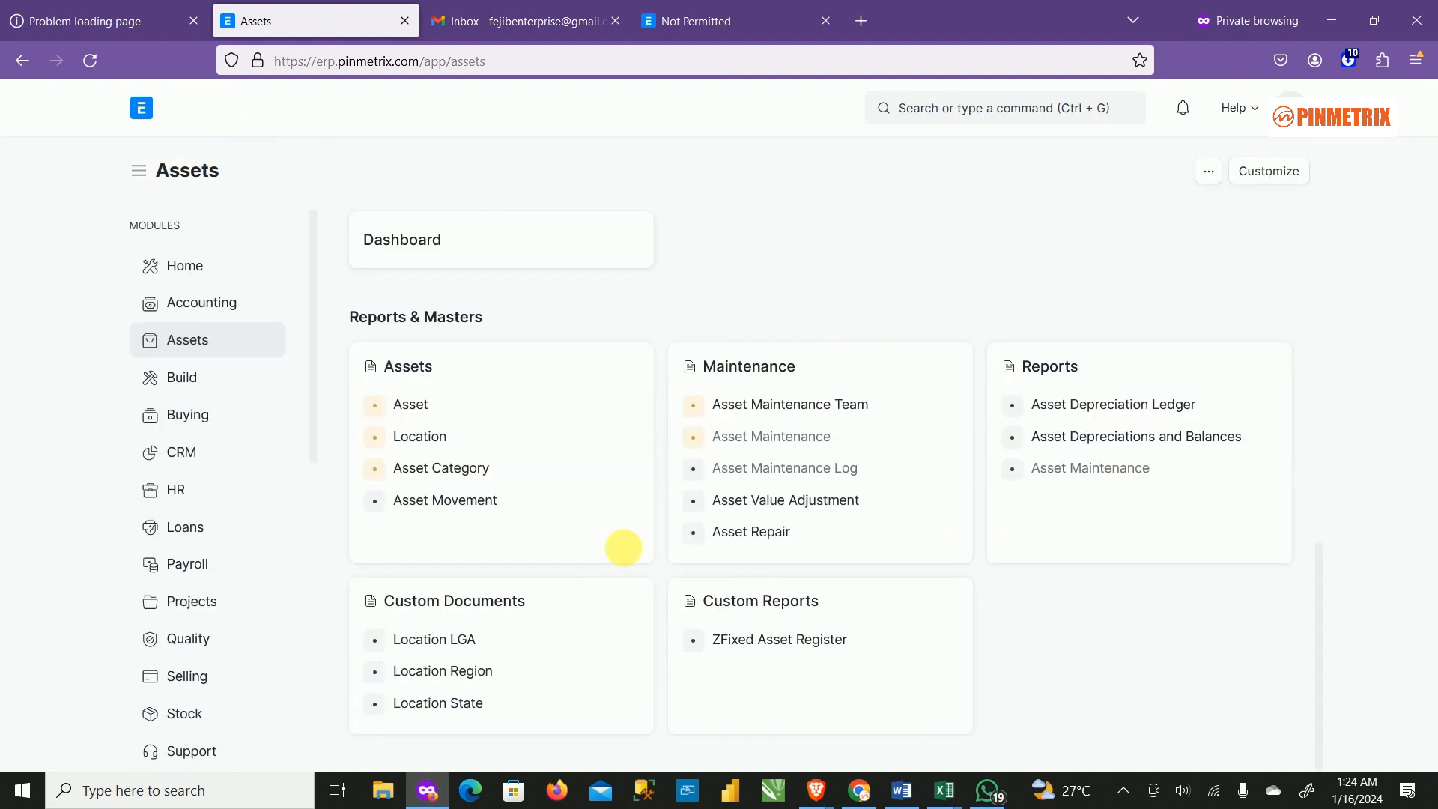
pyautogui.click(811, 472)
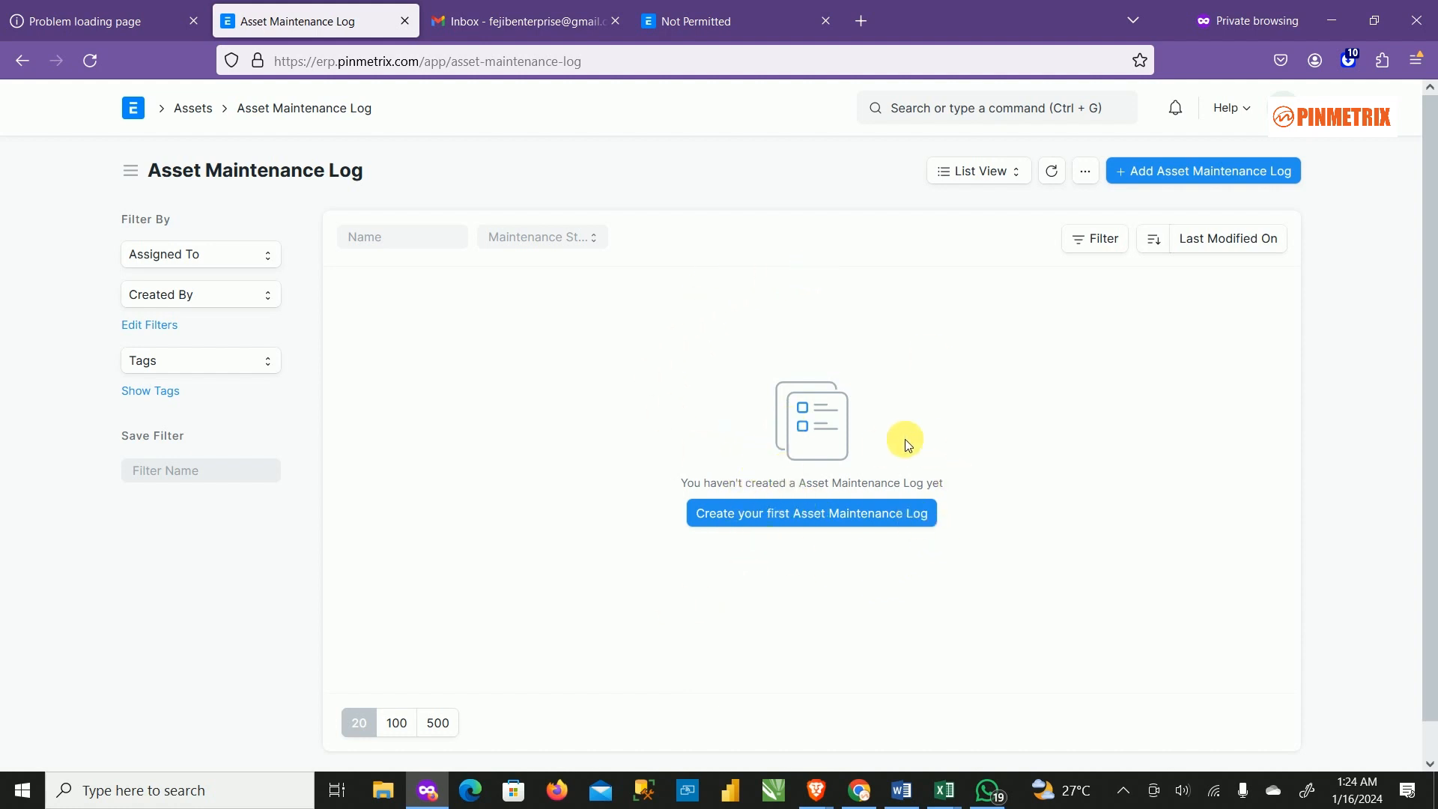
pyautogui.click(1232, 177)
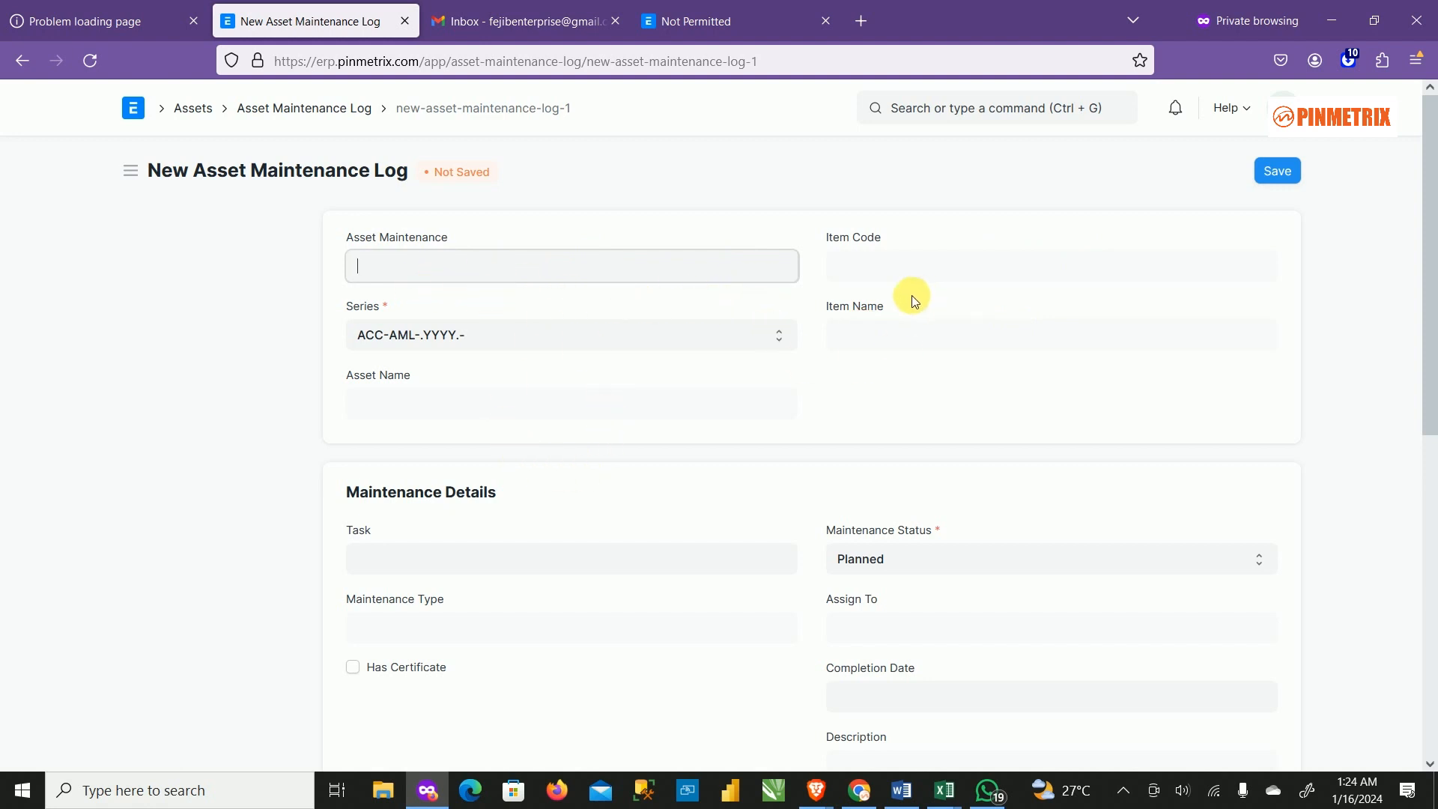
pyautogui.scroll(-5, 579, 523)
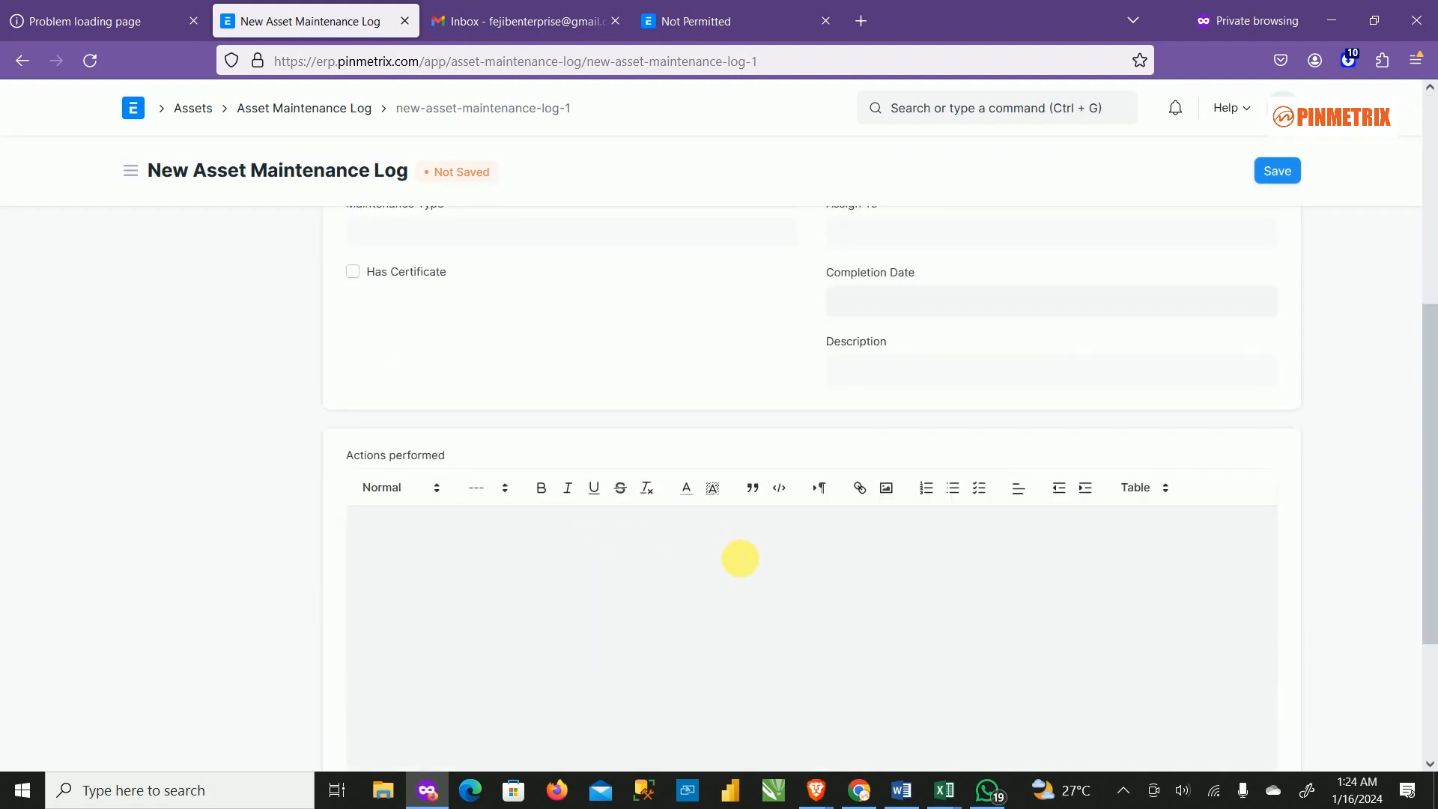
pyautogui.scroll(-3, 740, 558)
pyautogui.scroll(8, 665, 471)
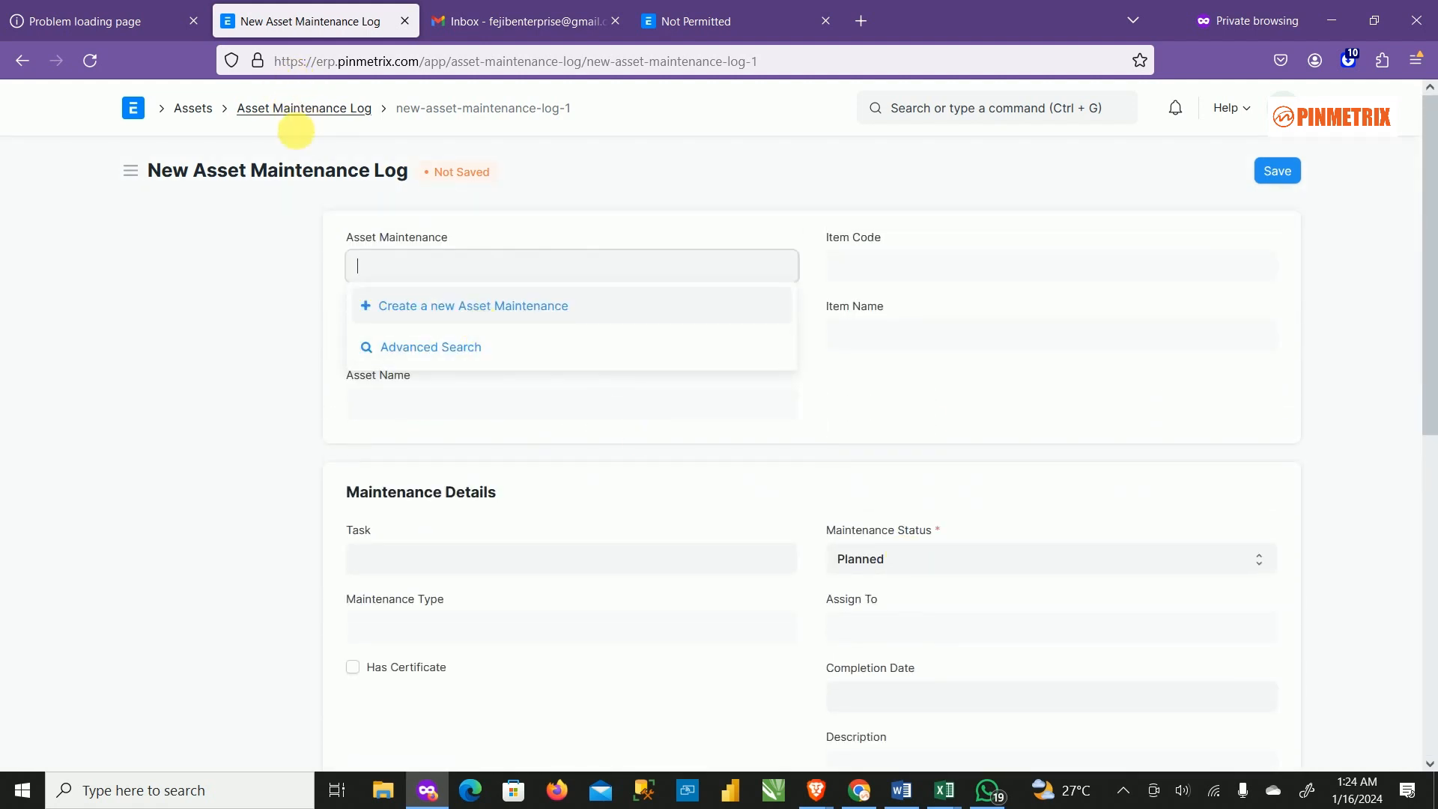
pyautogui.click(193, 110)
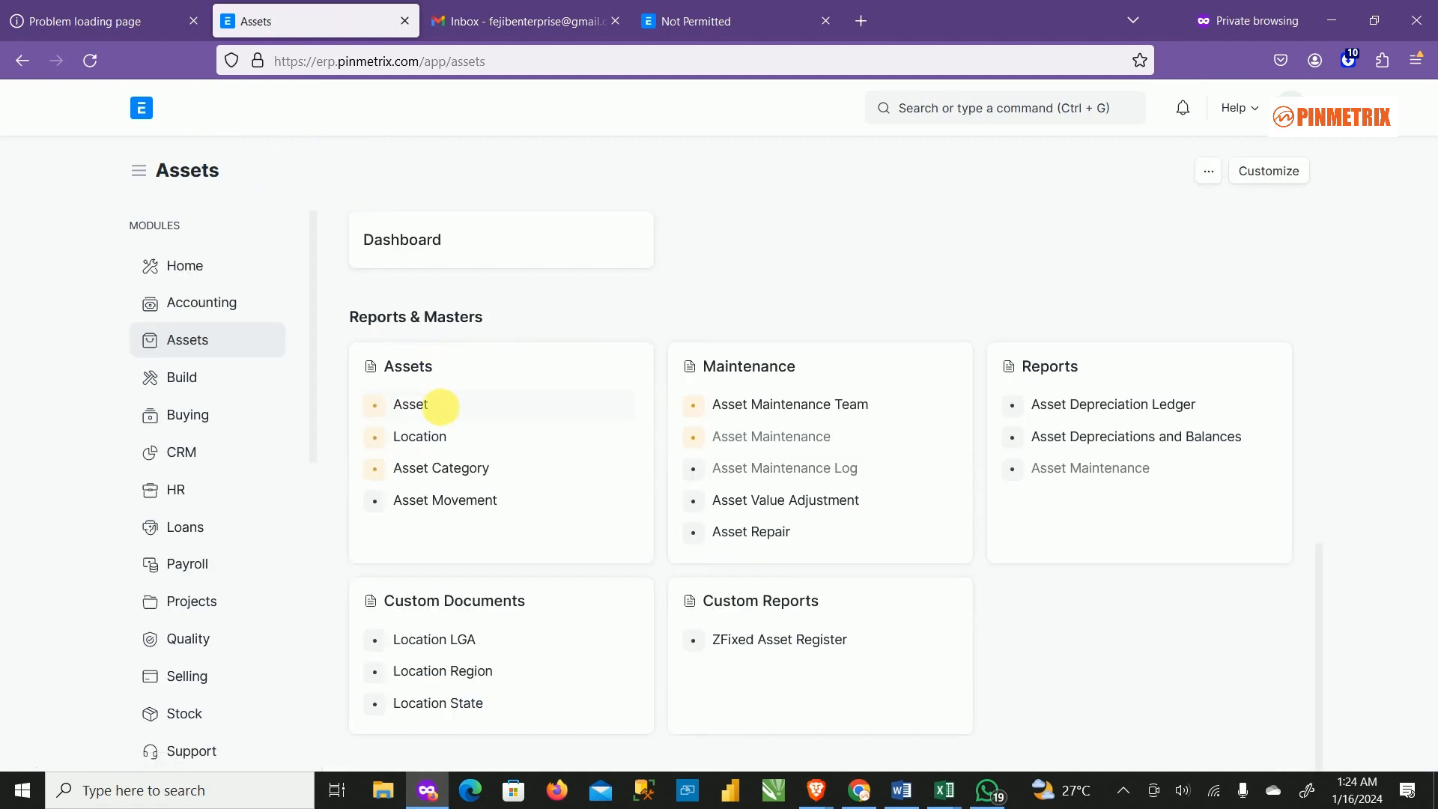
# Open Dell desktop 23454 from the Asset list, review it, and return to the list.
pyautogui.click(412, 406)
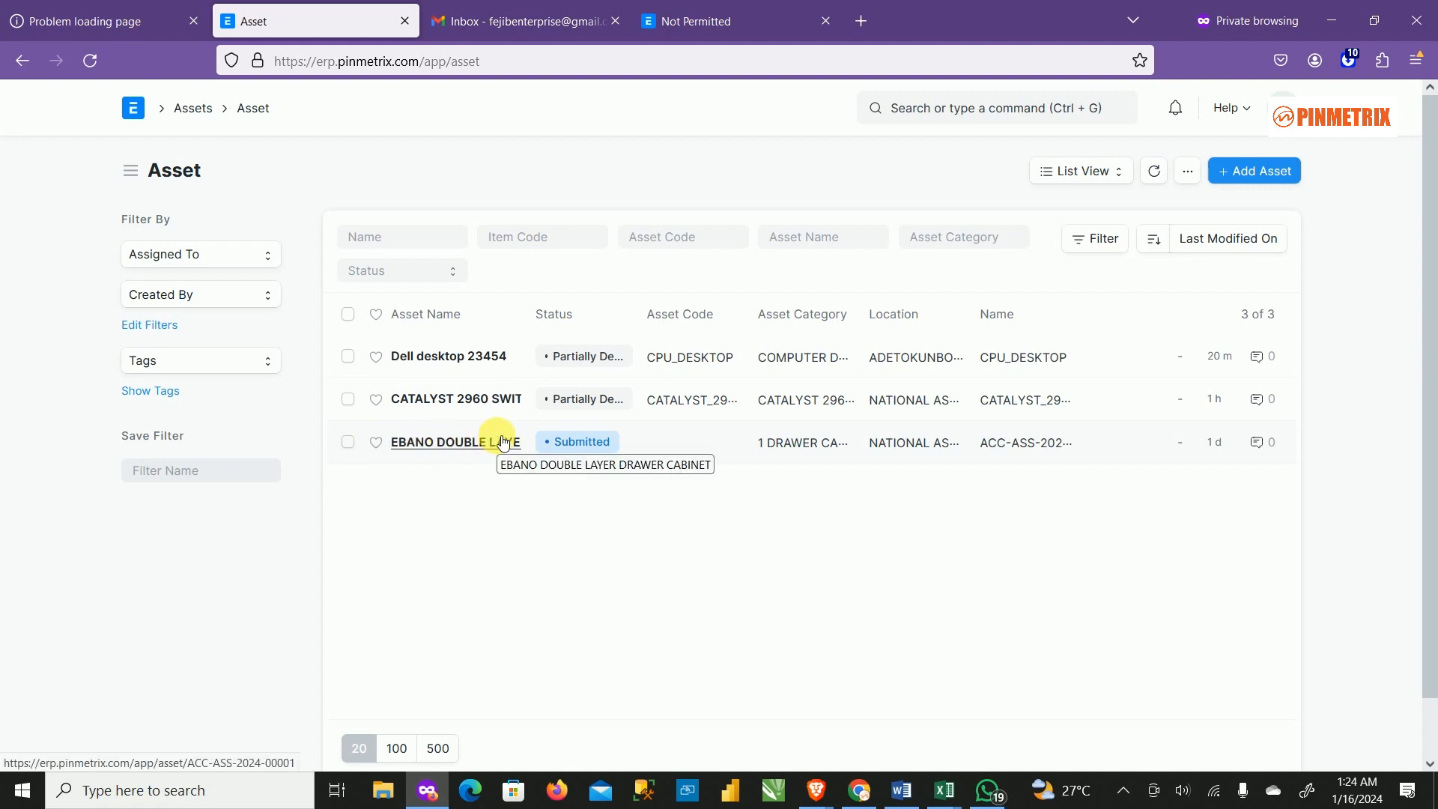
pyautogui.click(452, 358)
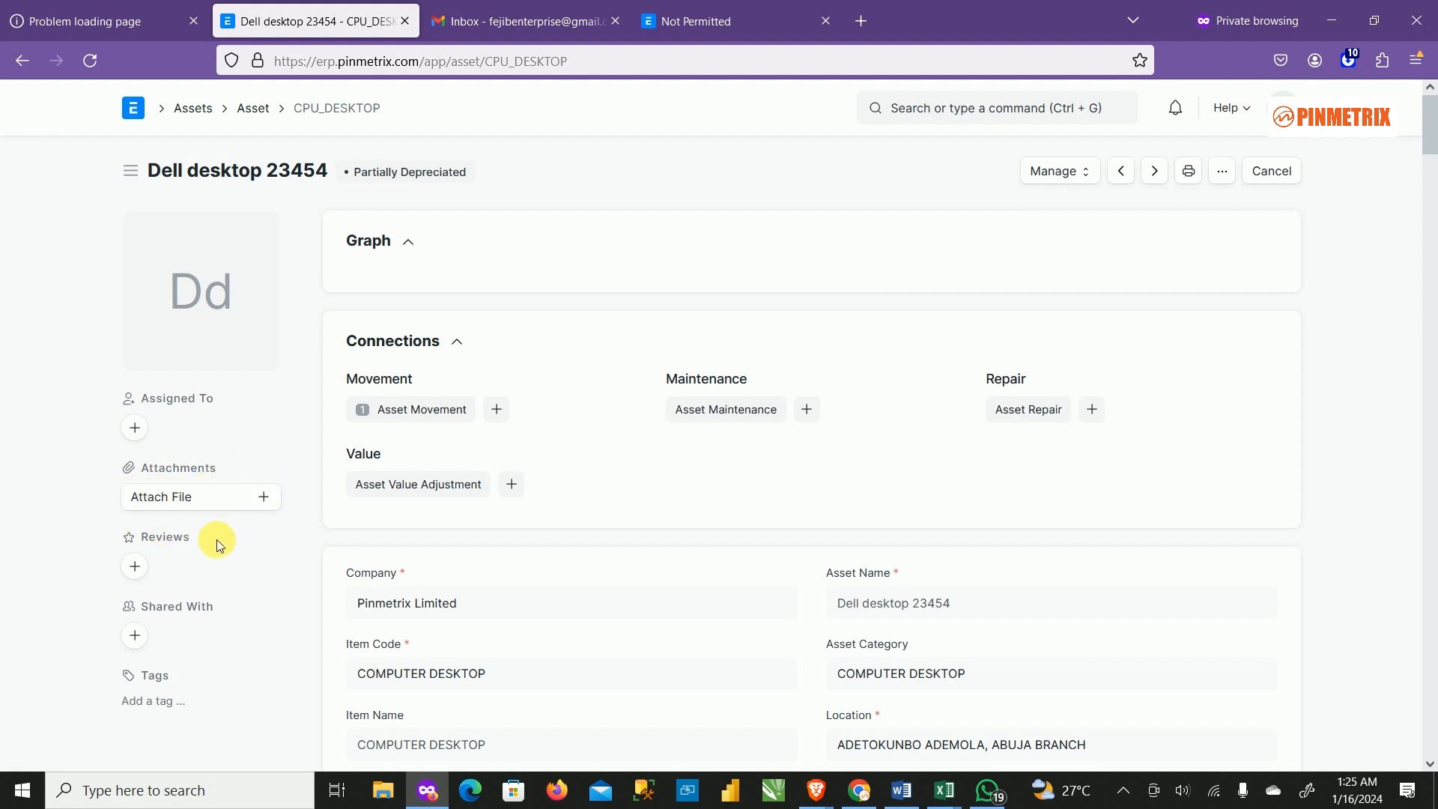
pyautogui.moveTo(211, 287)
pyautogui.moveTo(177, 329)
pyautogui.click(259, 119)
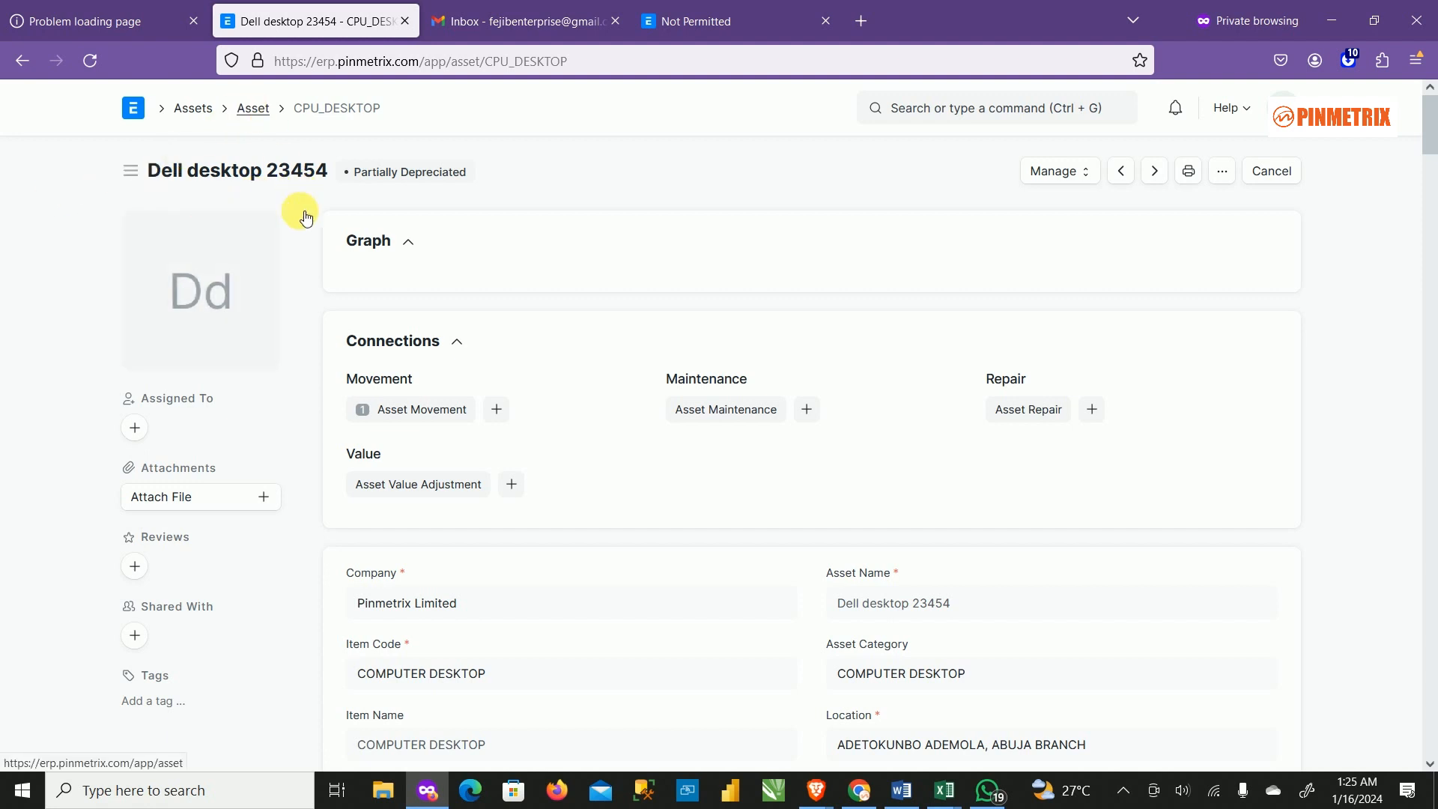
# Open the ZFixed Asset Register report from the Assets workspace.
pyautogui.click(137, 111)
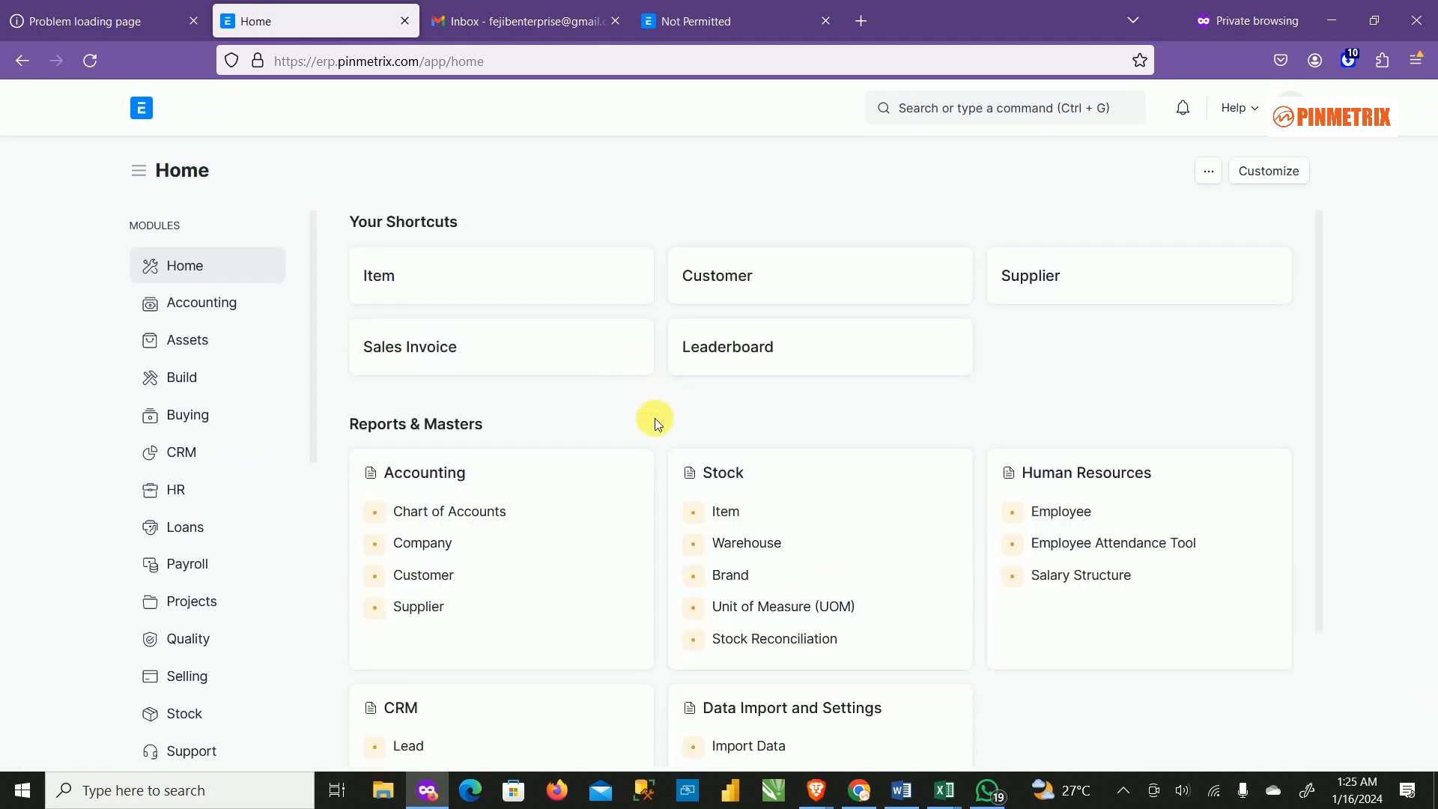
pyautogui.scroll(-2, 891, 732)
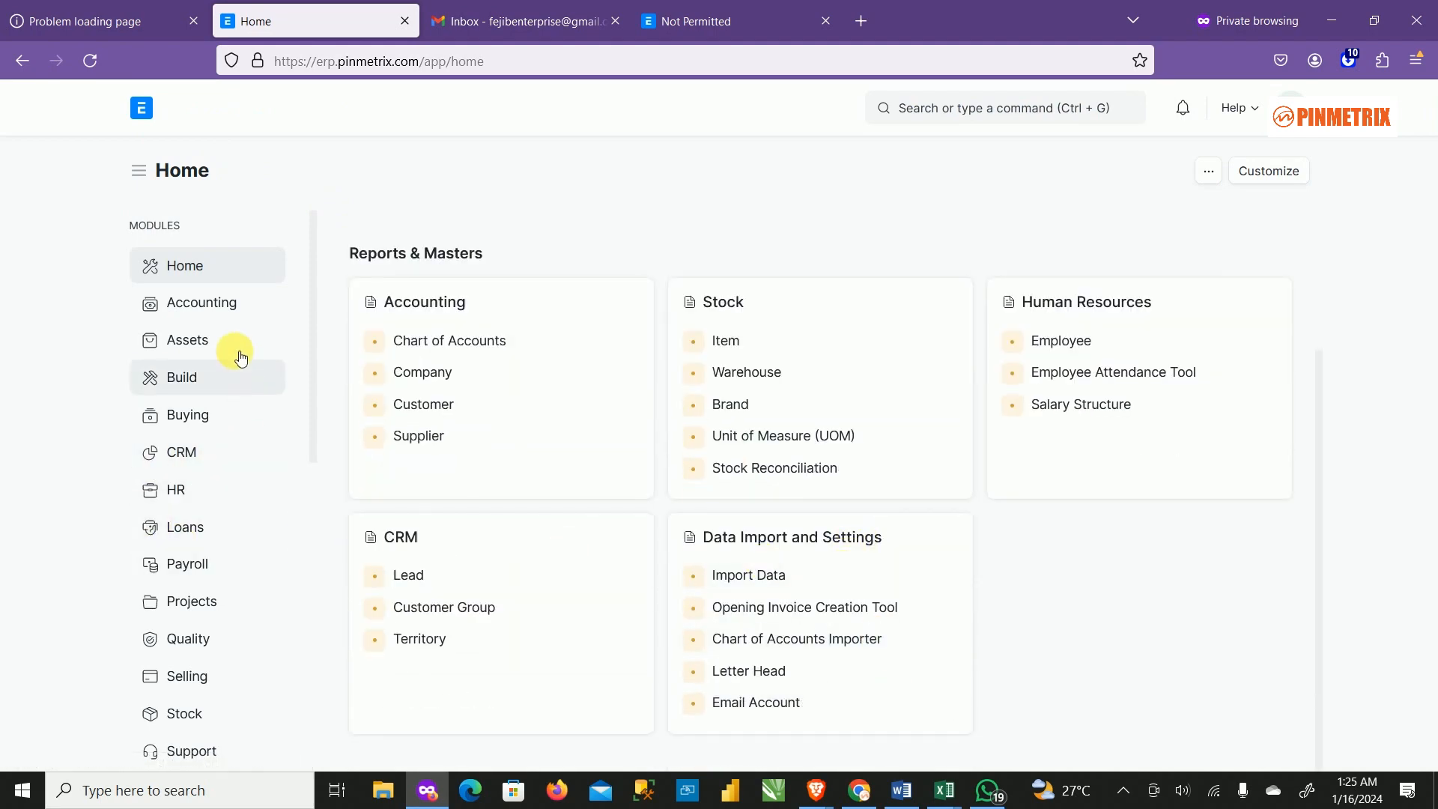
pyautogui.click(218, 335)
pyautogui.scroll(-6, 904, 572)
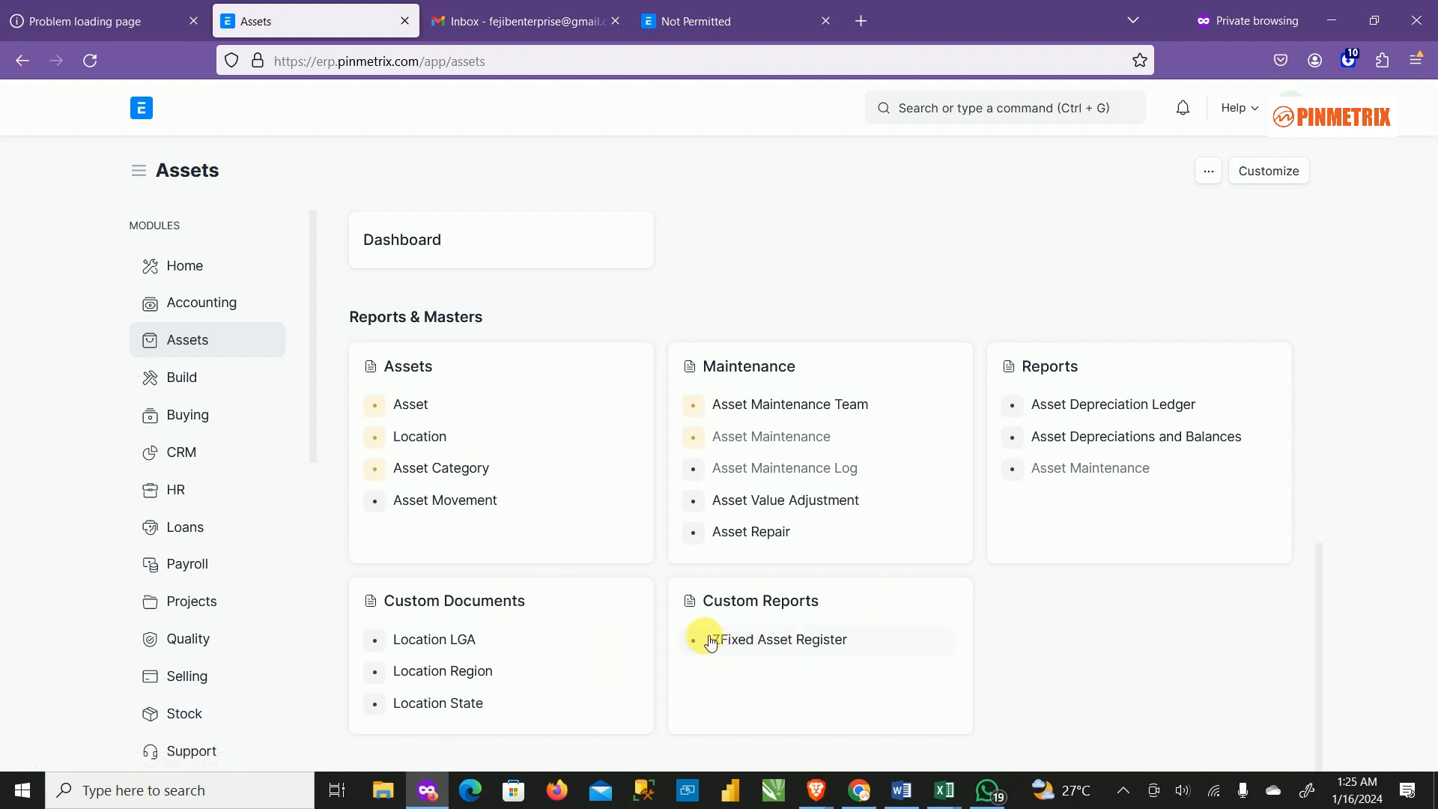
pyautogui.click(781, 641)
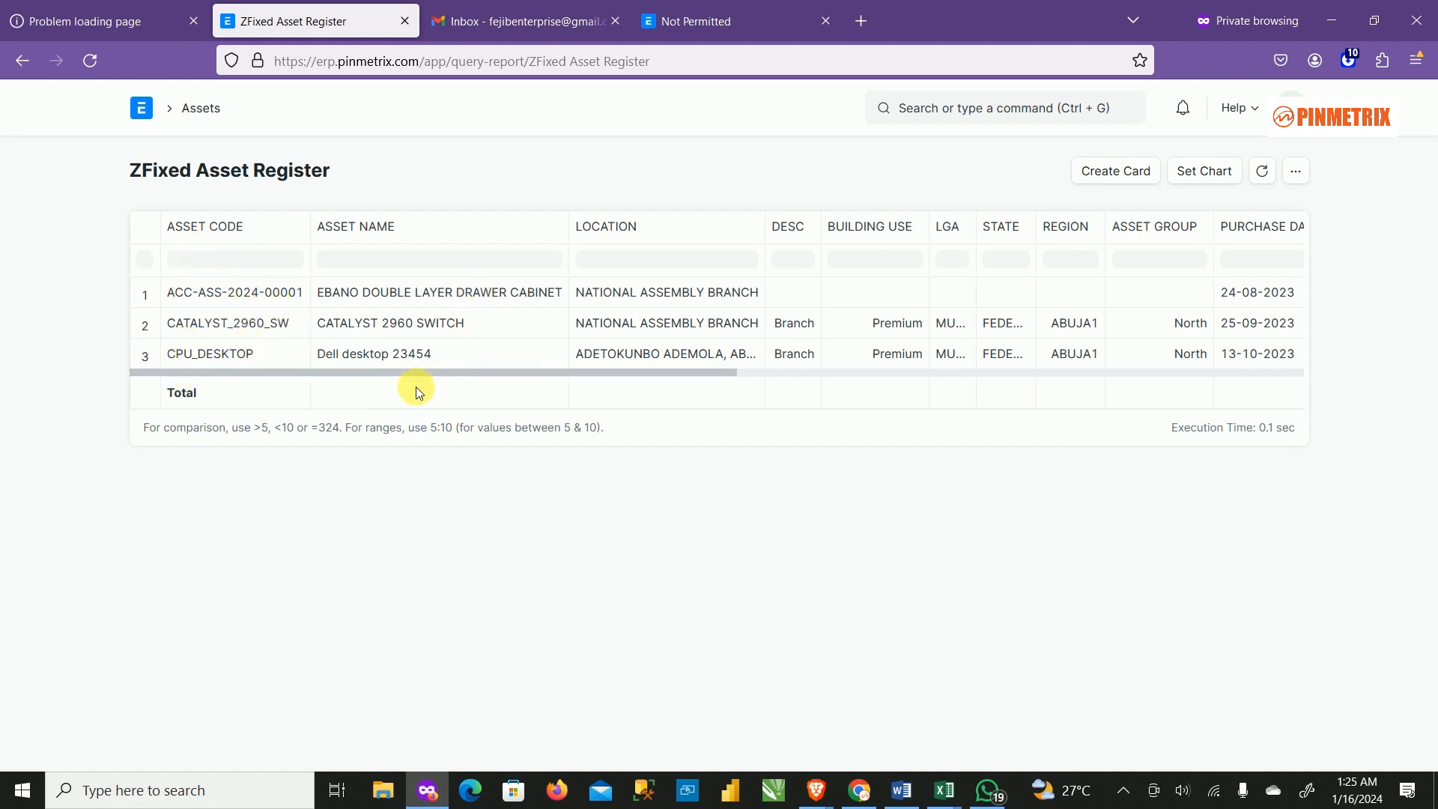
# Scroll the report across to the depreciation and Net Book Value columns, then go Home.
pyautogui.moveTo(411, 375); pyautogui.dragTo(595, 408)
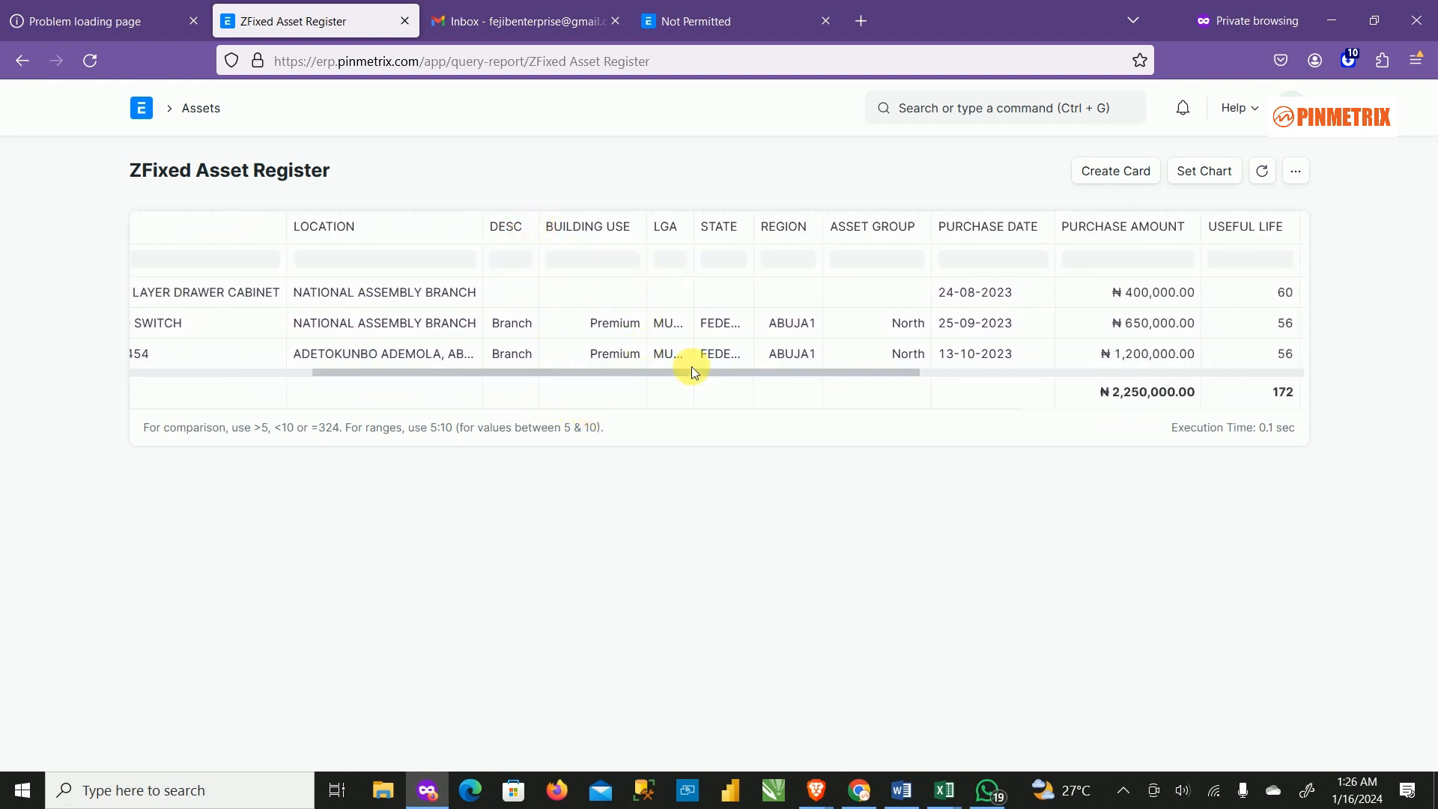
pyautogui.moveTo(664, 372); pyautogui.dragTo(1294, 391)
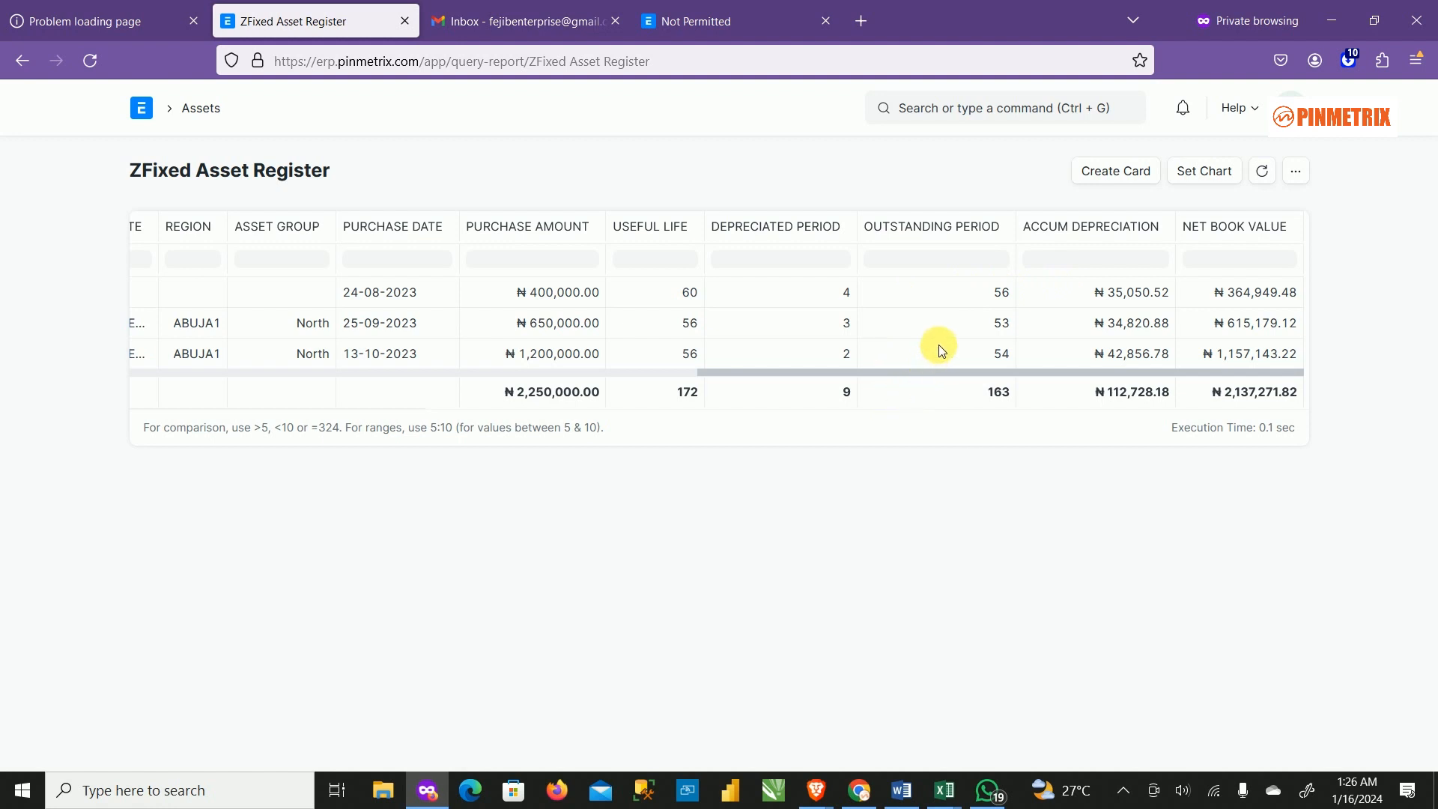
pyautogui.click(469, 373)
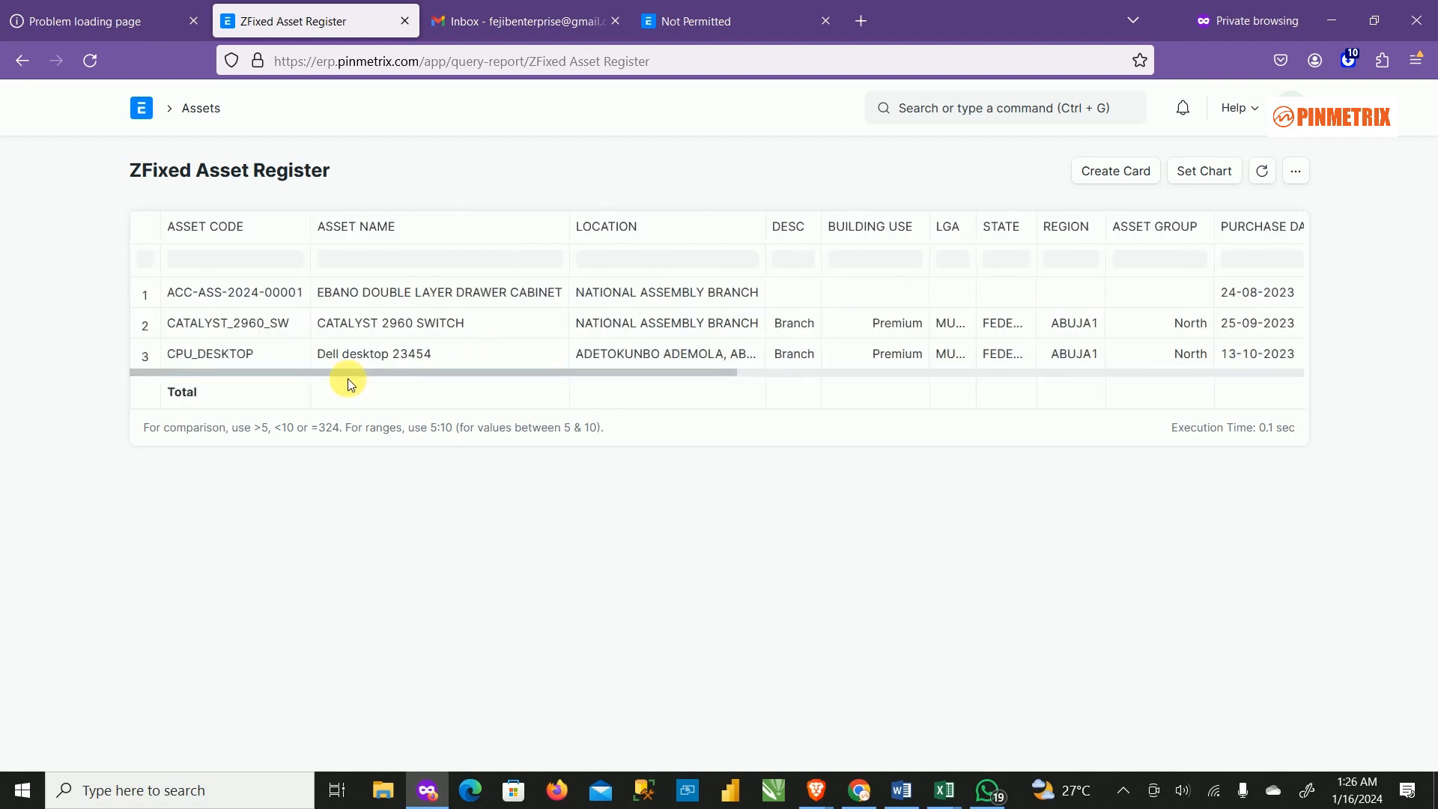
pyautogui.click(1260, 376)
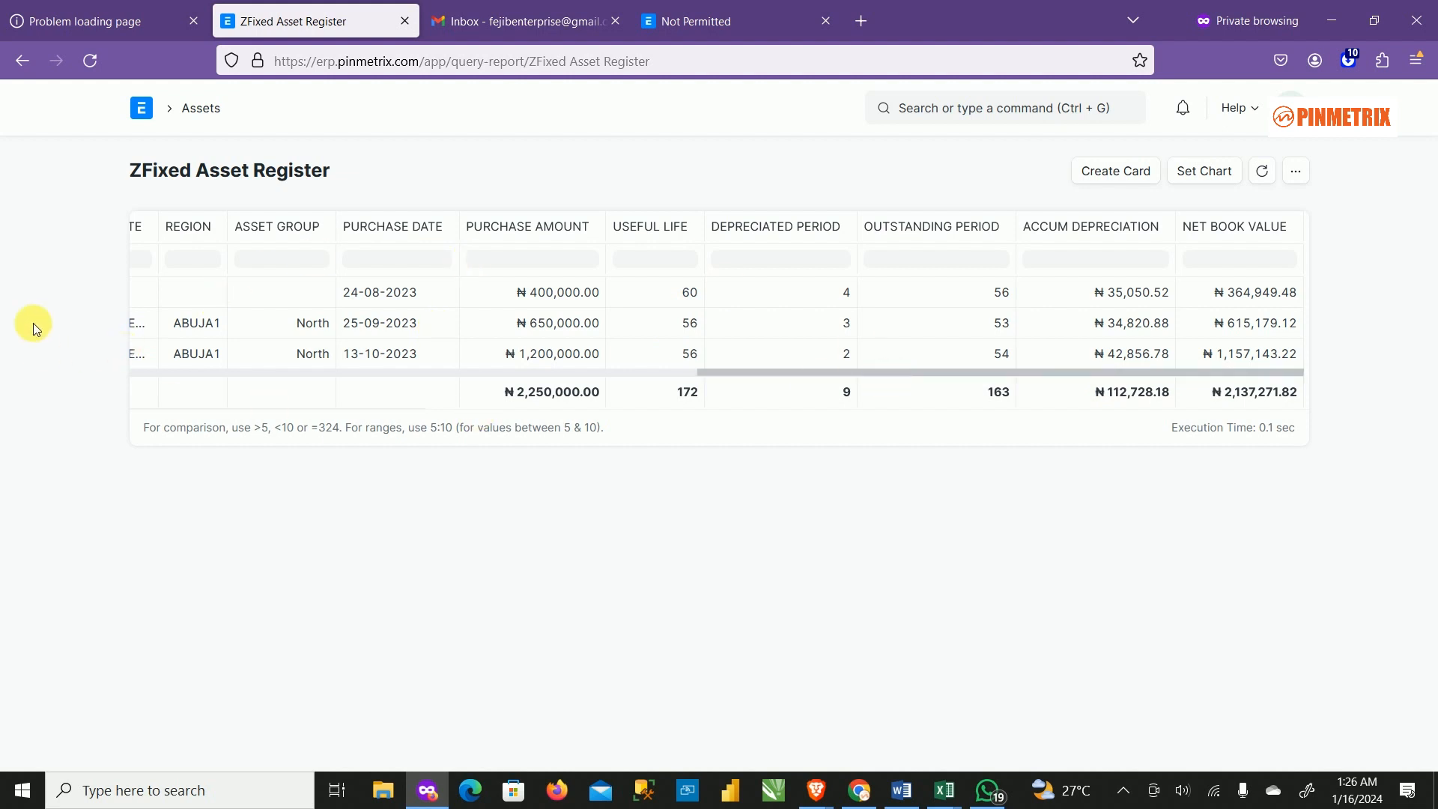
pyautogui.click(142, 111)
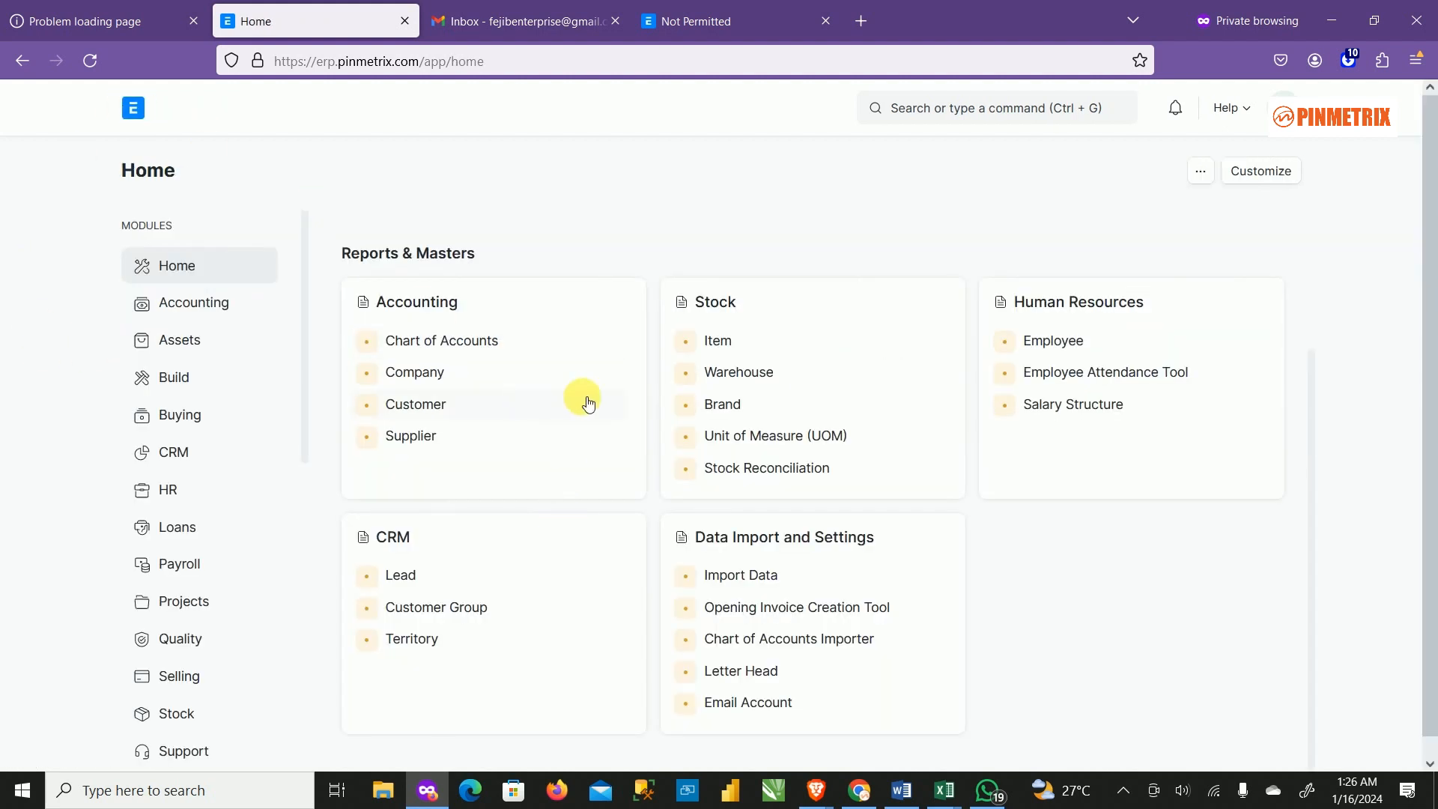
# Open the Asset Movement list from the Assets workspace's Reports & Masters section.
pyautogui.scroll(-1, 712, 540)
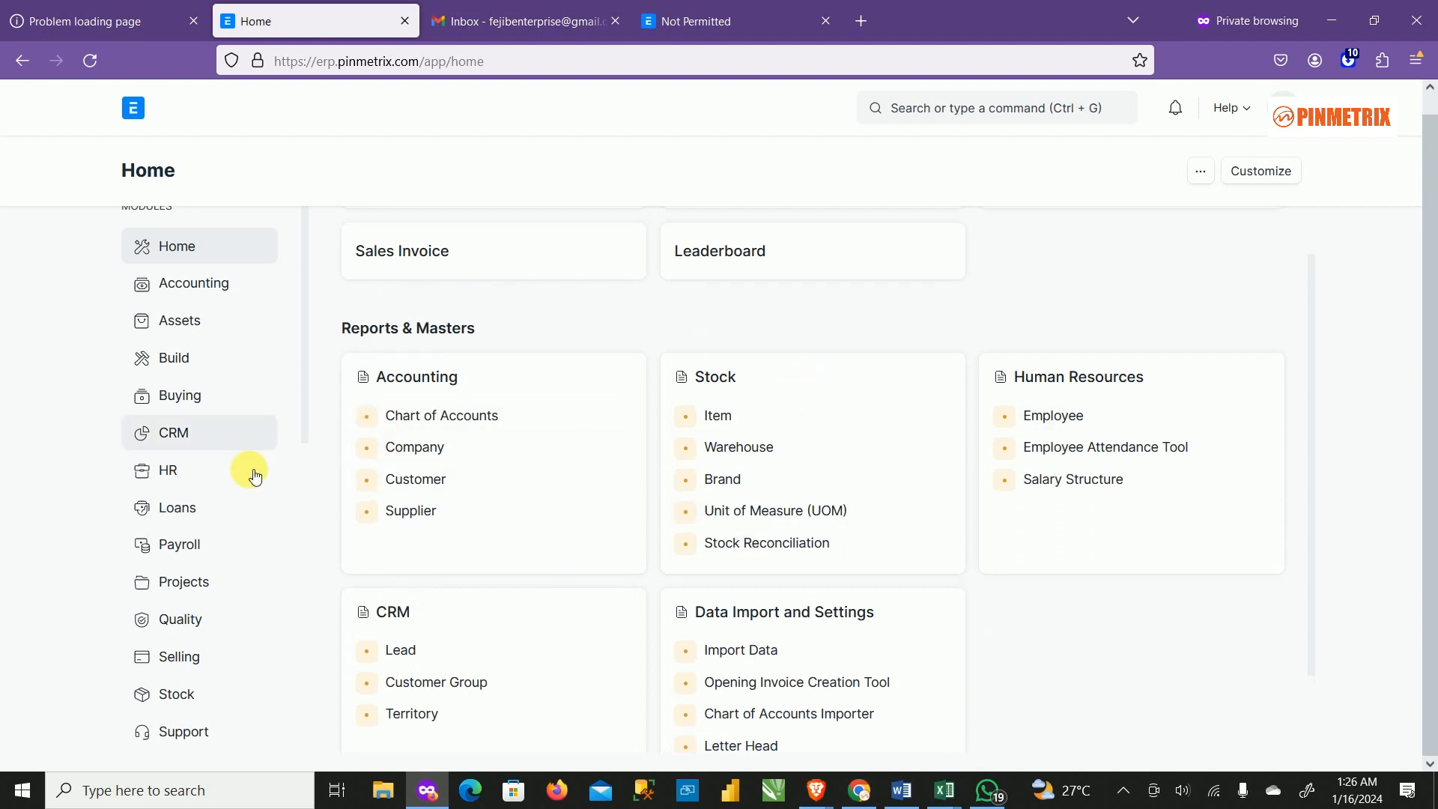
pyautogui.scroll(-8, 209, 562)
pyautogui.scroll(8, 262, 517)
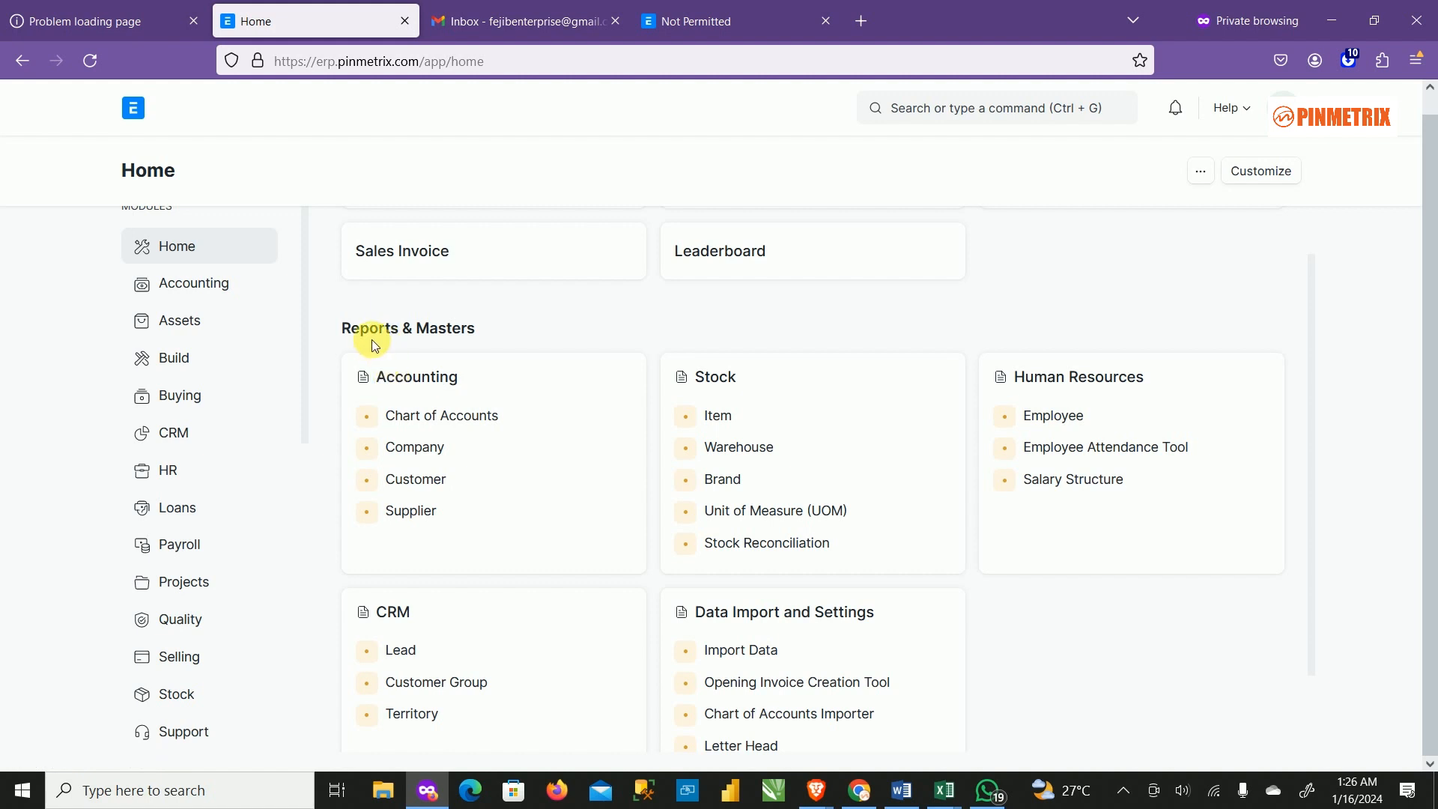
pyautogui.scroll(-2, 449, 543)
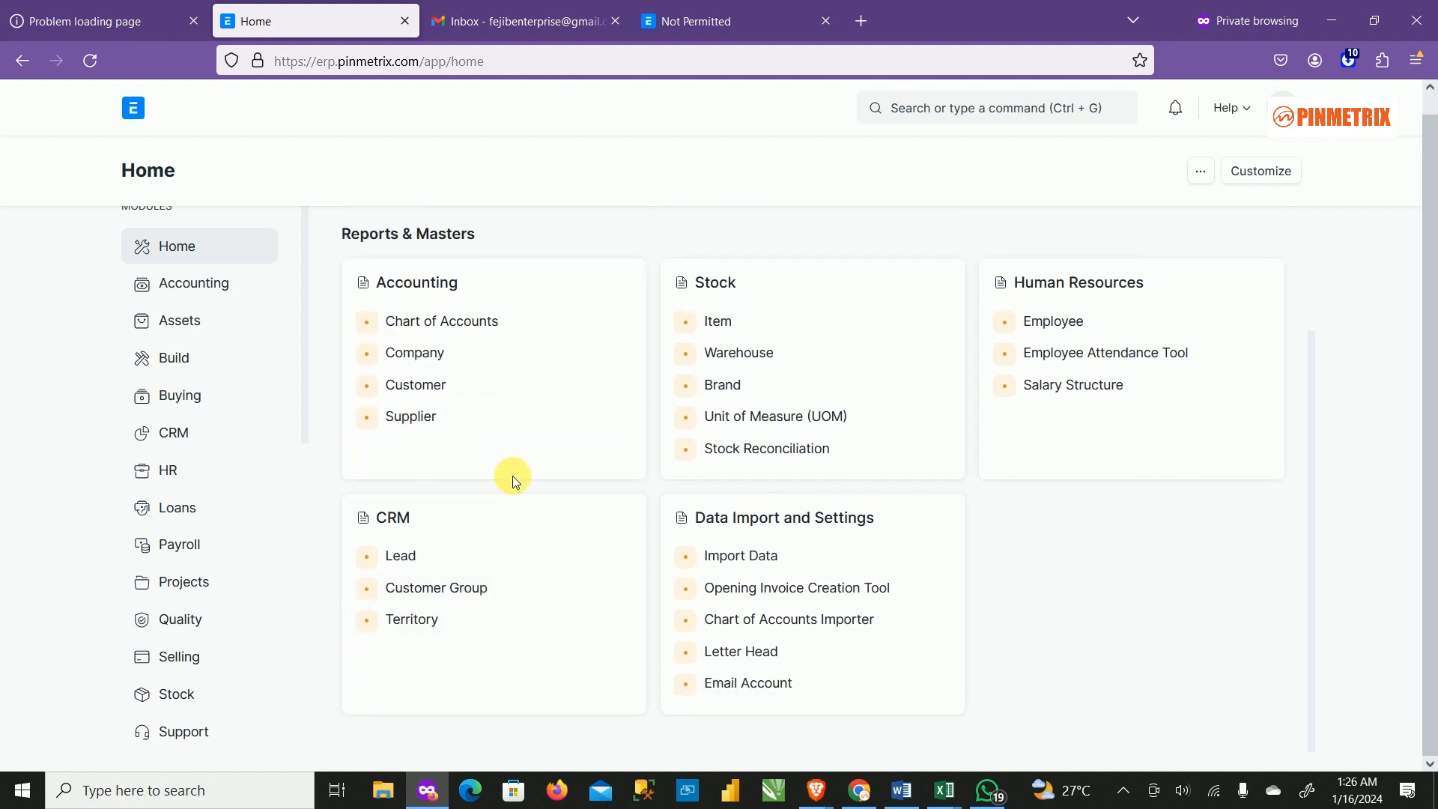
pyautogui.click(176, 326)
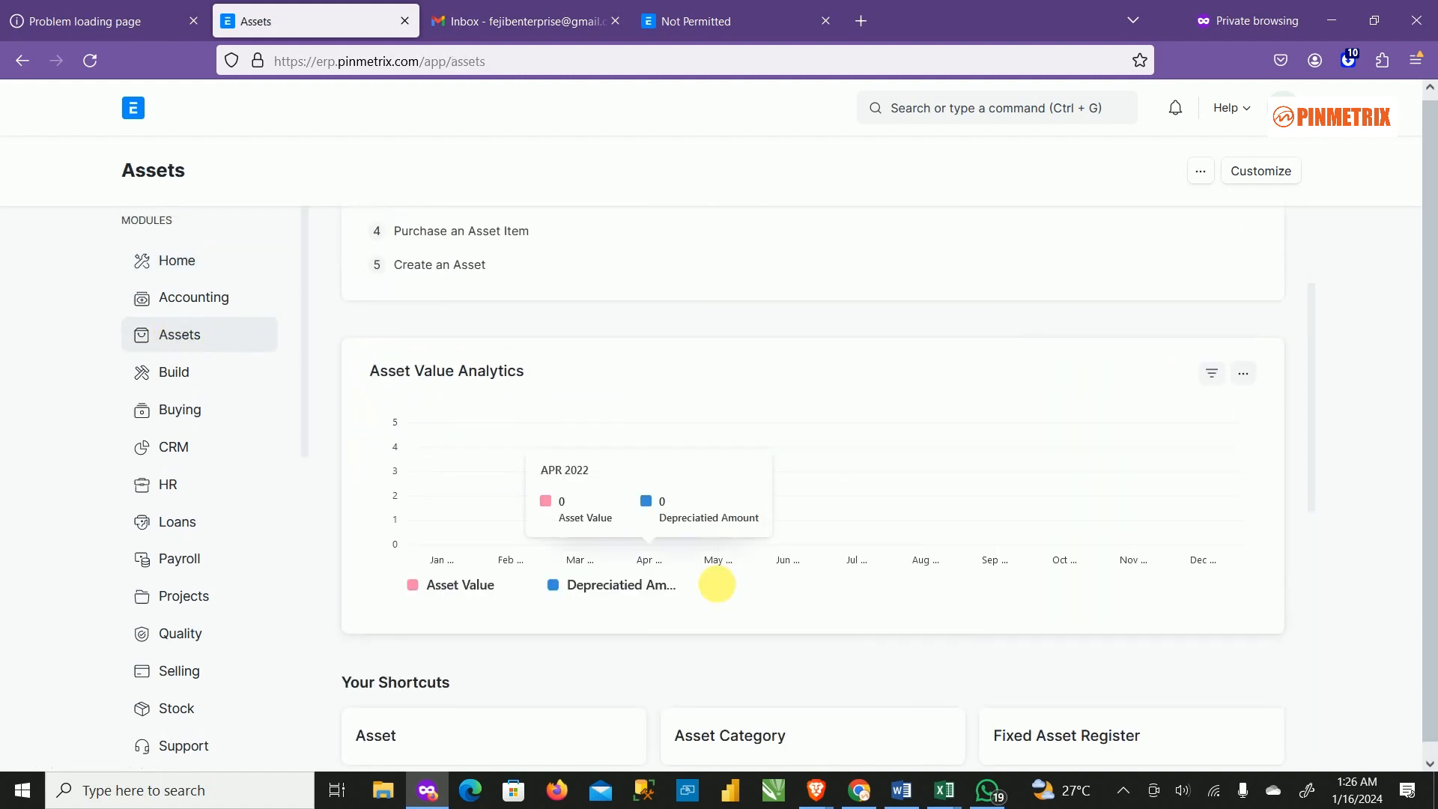
pyautogui.scroll(-5, 732, 664)
pyautogui.scroll(-4, 842, 529)
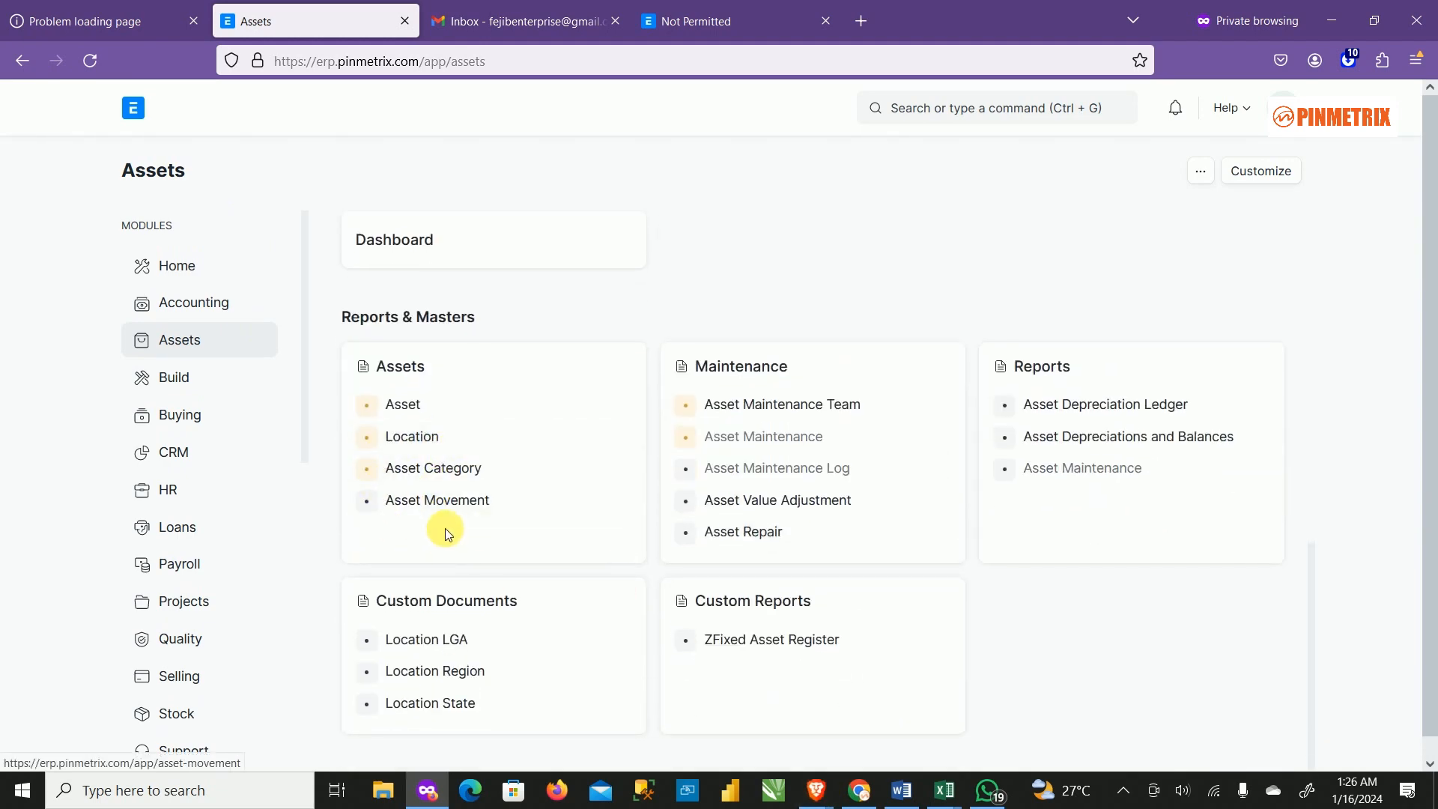
pyautogui.click(449, 501)
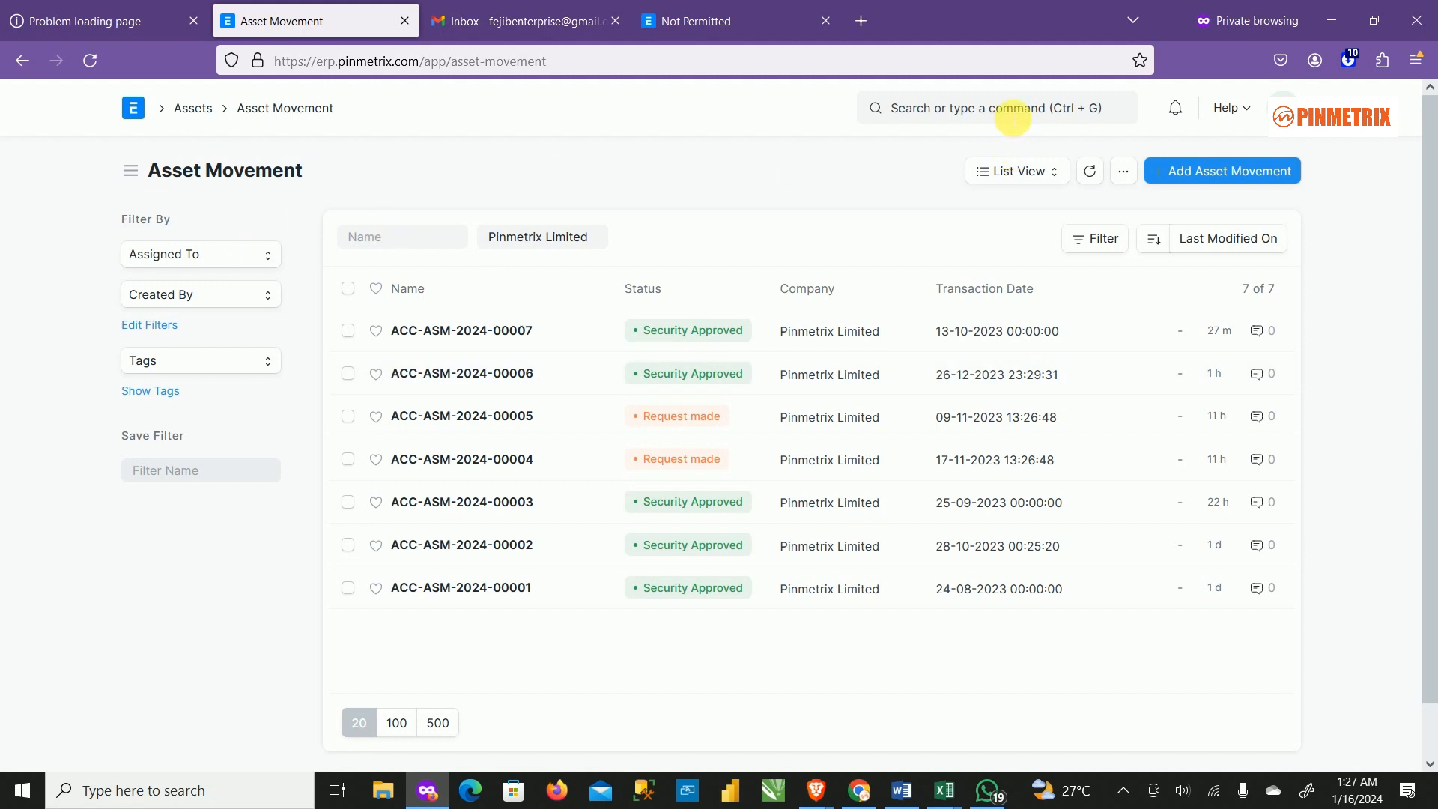
# Search 'workflow' and review the Asset Movement Demo workflow's States and Transition Rules.
pyautogui.click(479, 21)
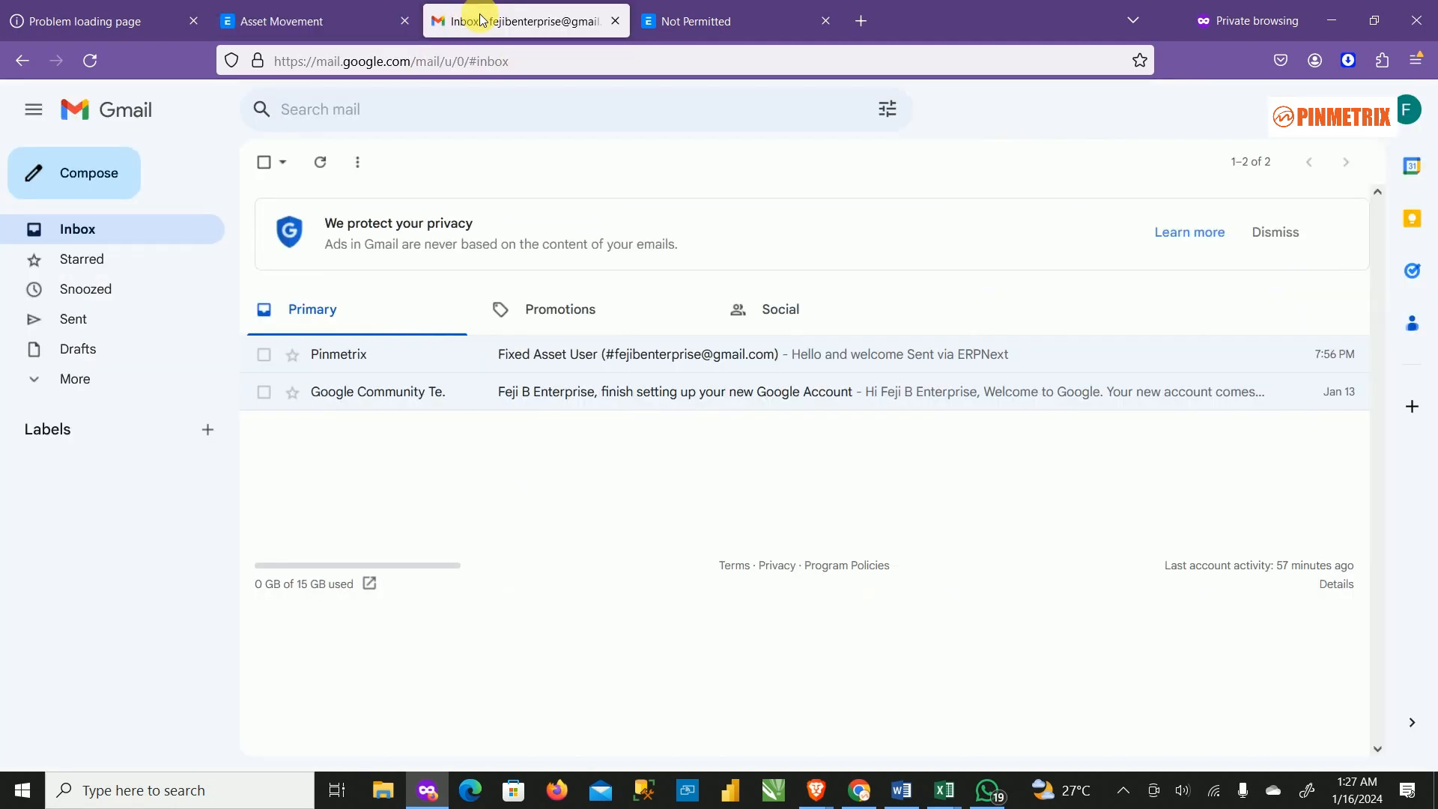
pyautogui.click(390, 21)
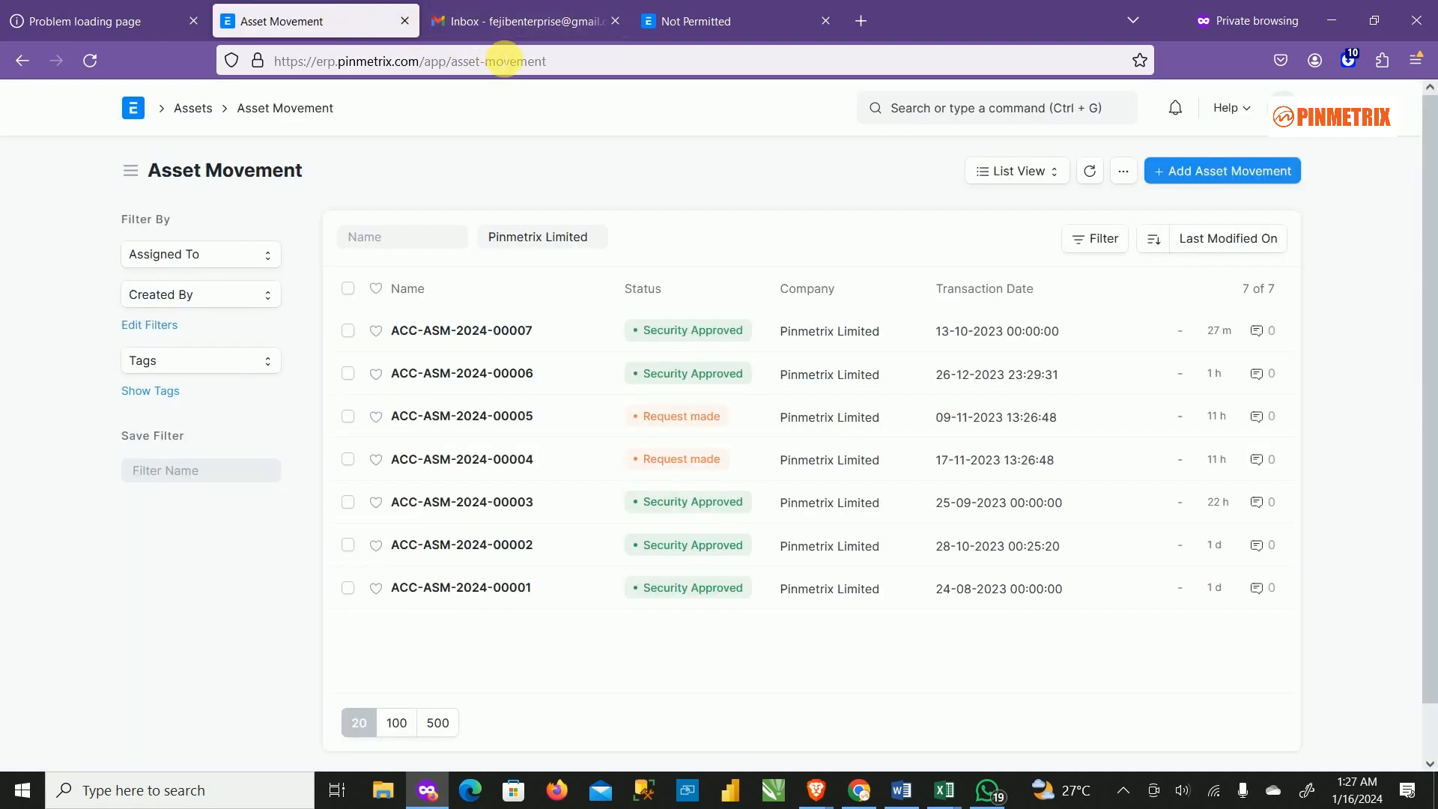
pyautogui.click(1015, 118)
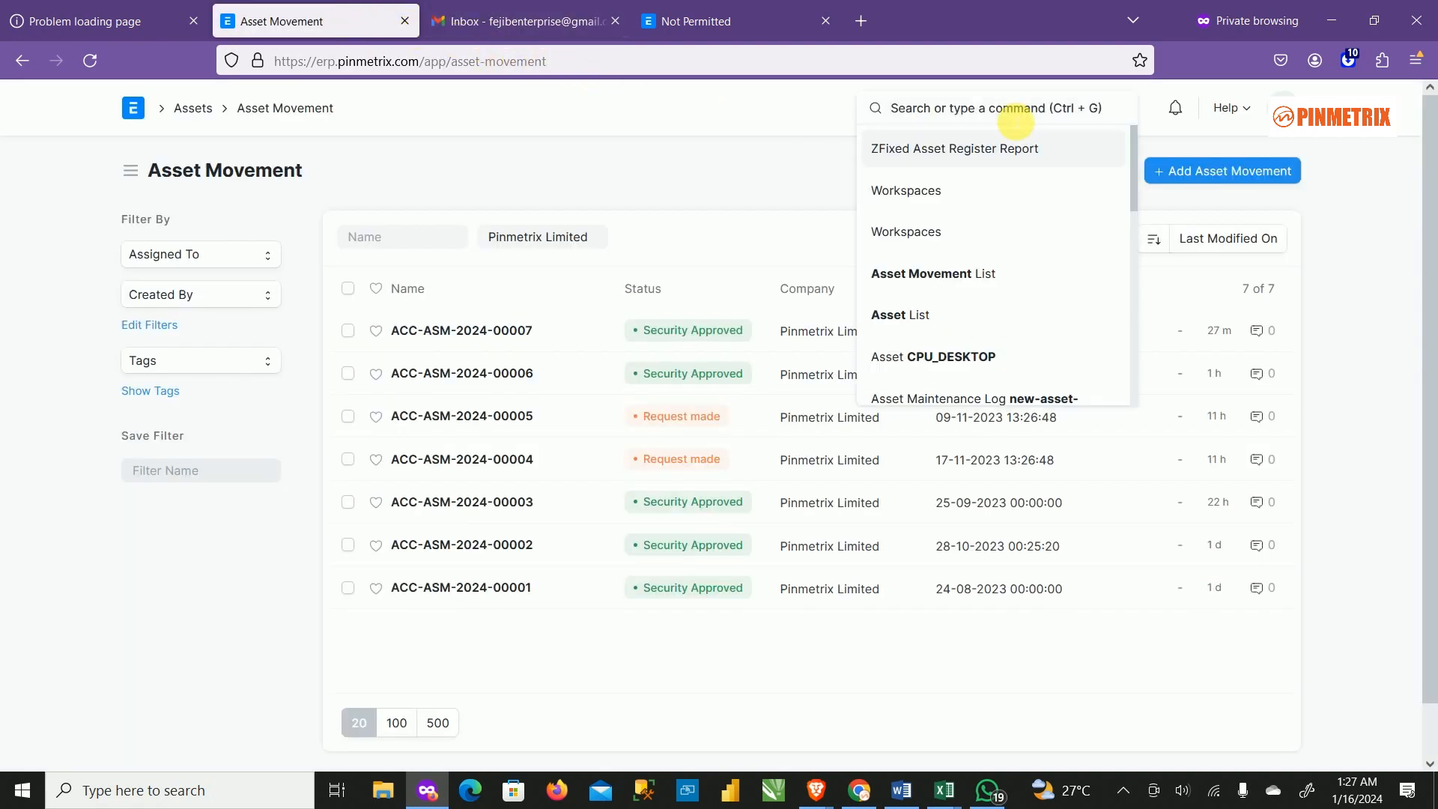
pyautogui.write('work')
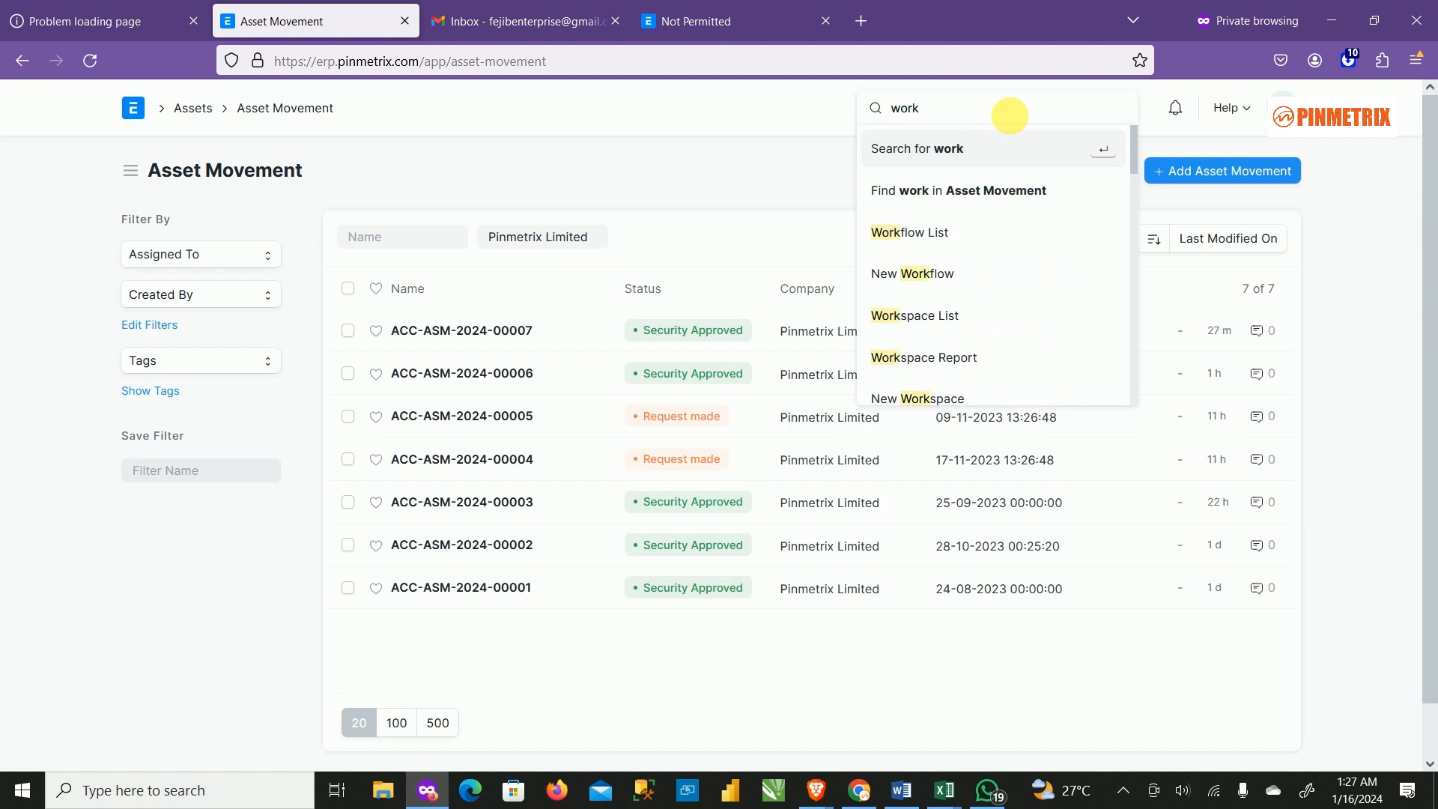
pyautogui.write('flow')
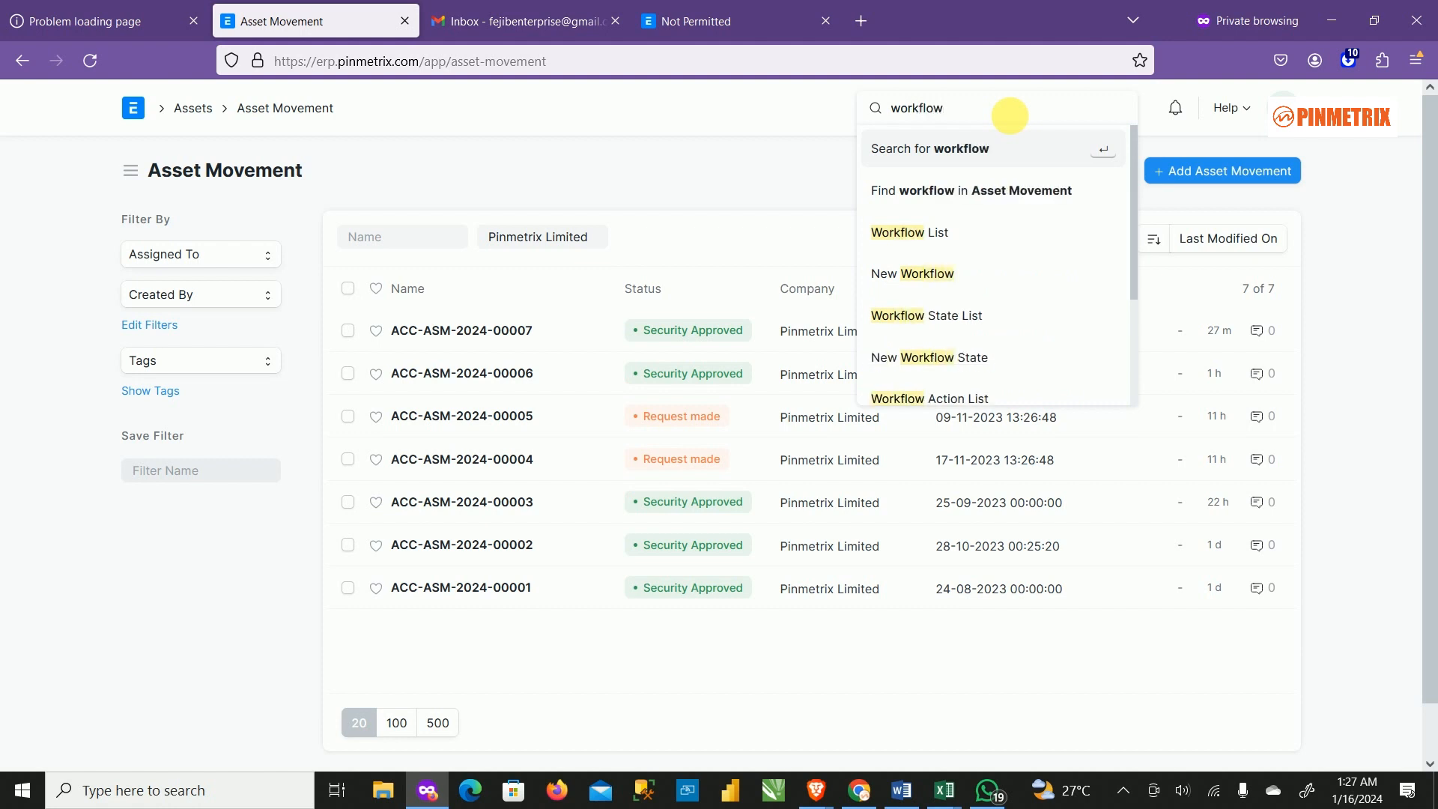
pyautogui.click(918, 233)
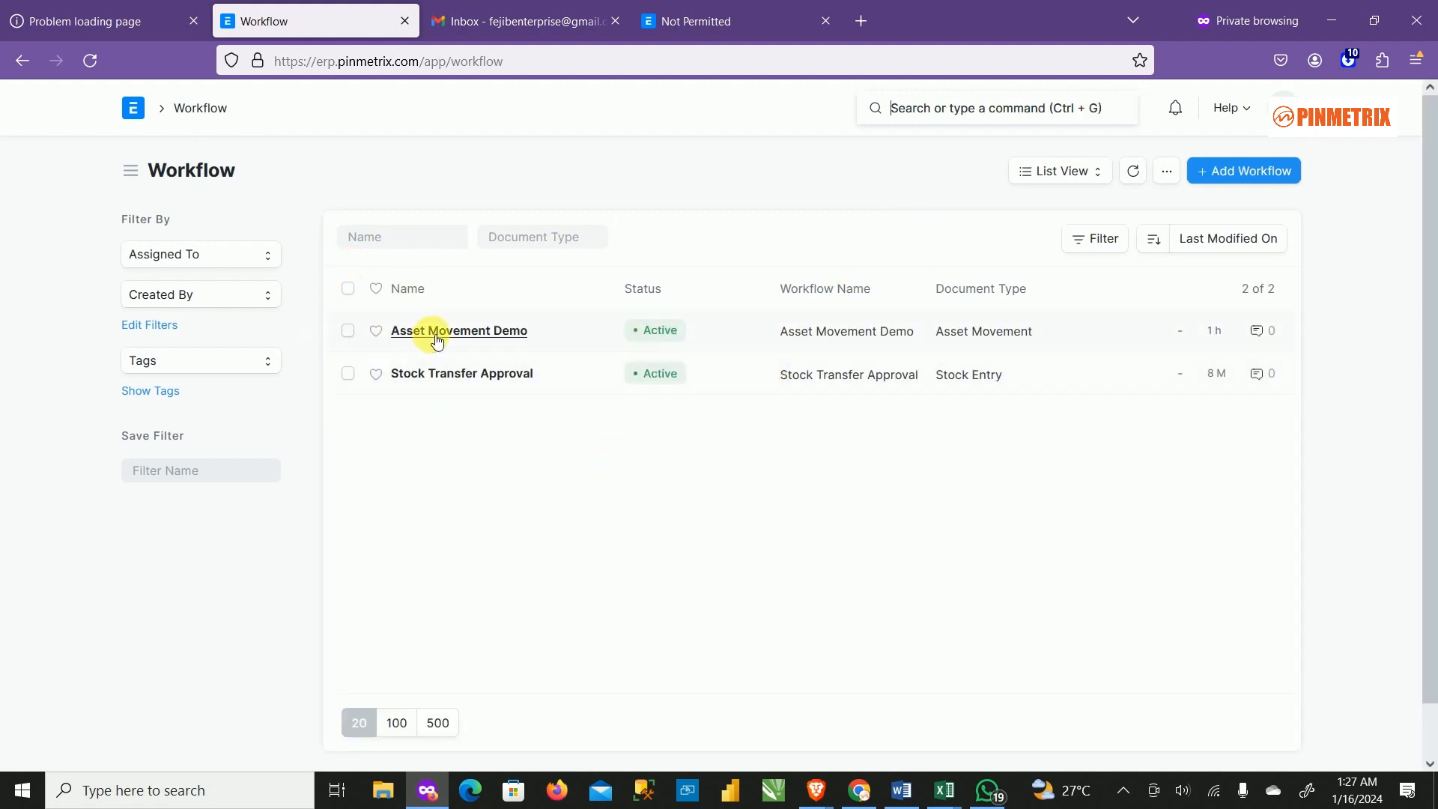
pyautogui.click(512, 346)
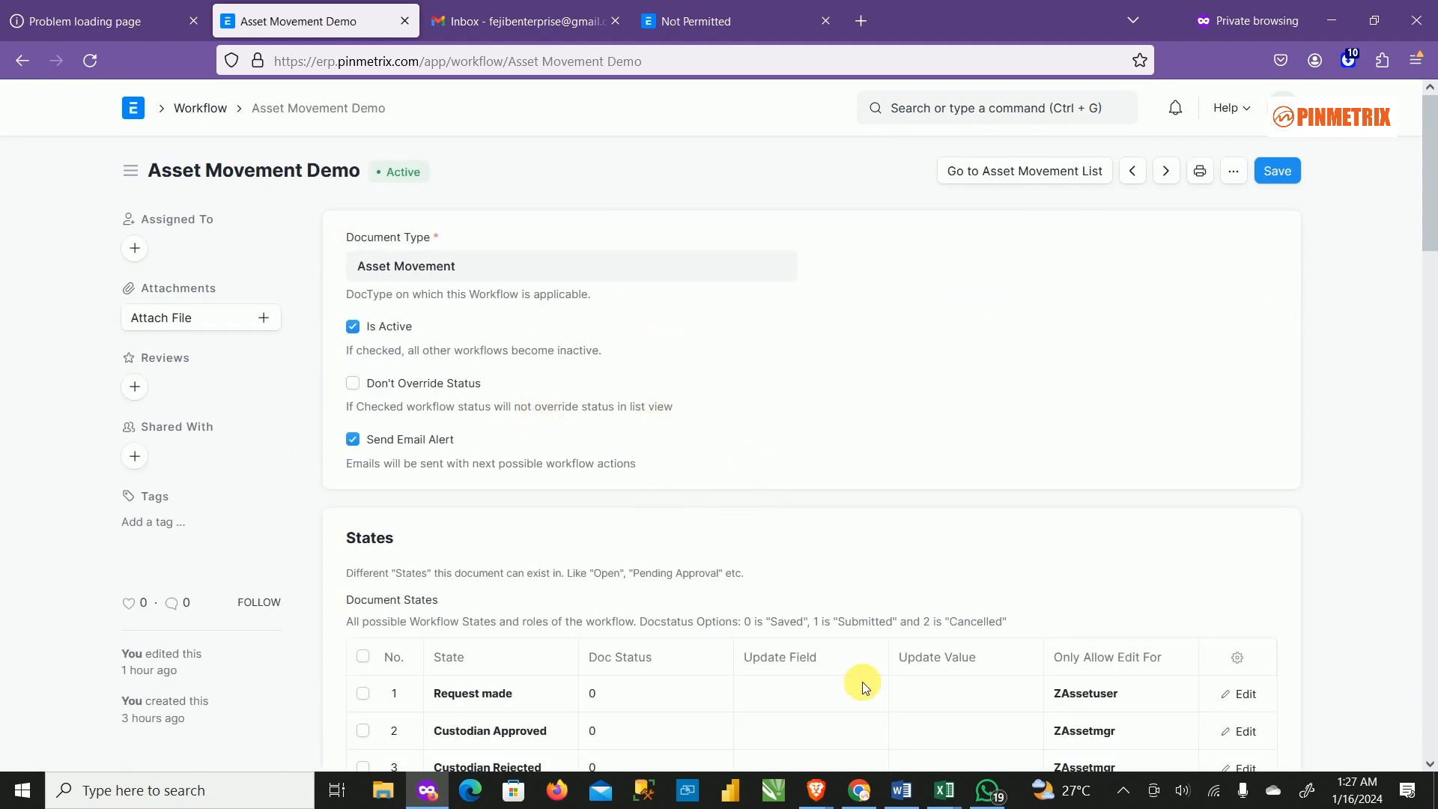
pyautogui.scroll(-5, 787, 610)
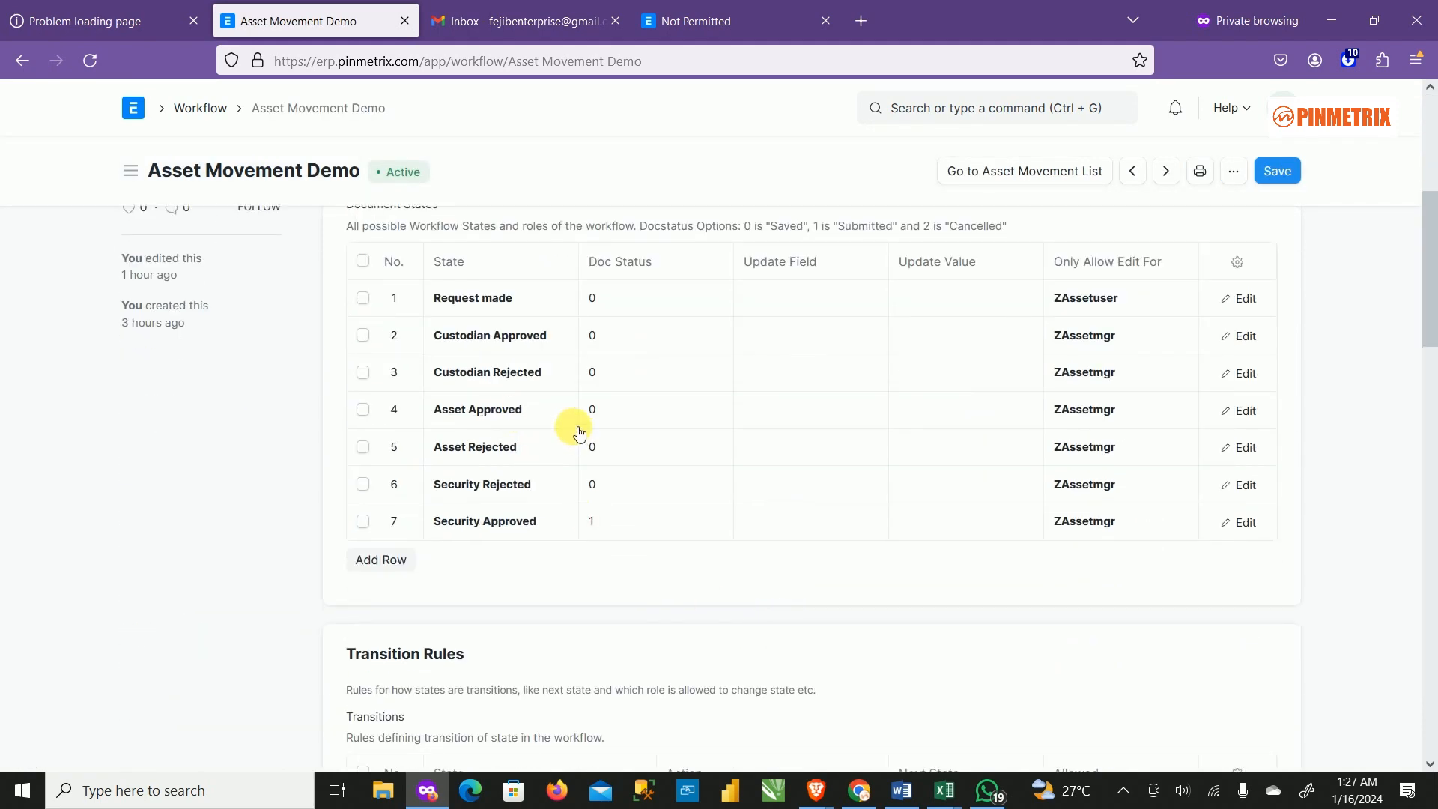
pyautogui.scroll(1, 506, 460)
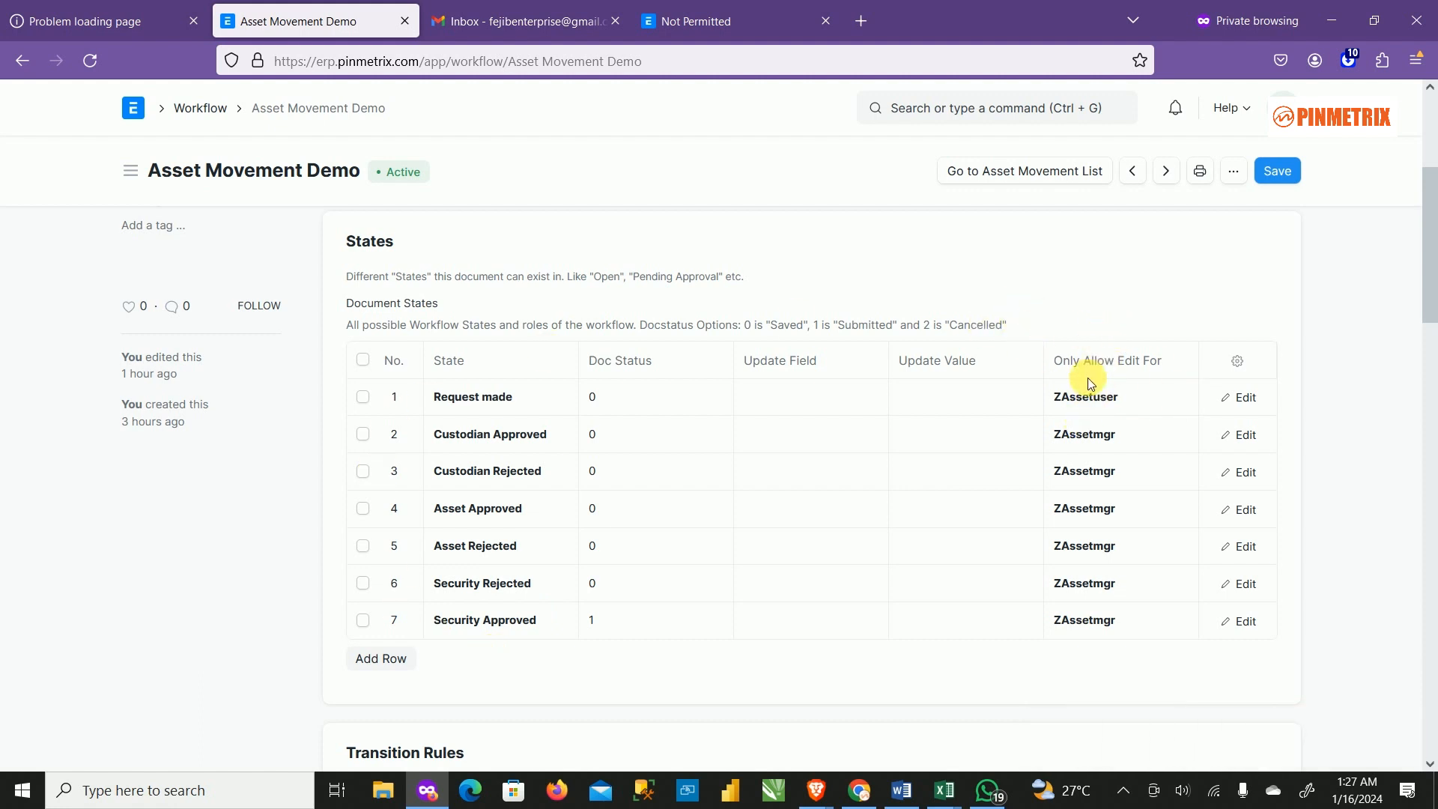
pyautogui.scroll(-6, 799, 520)
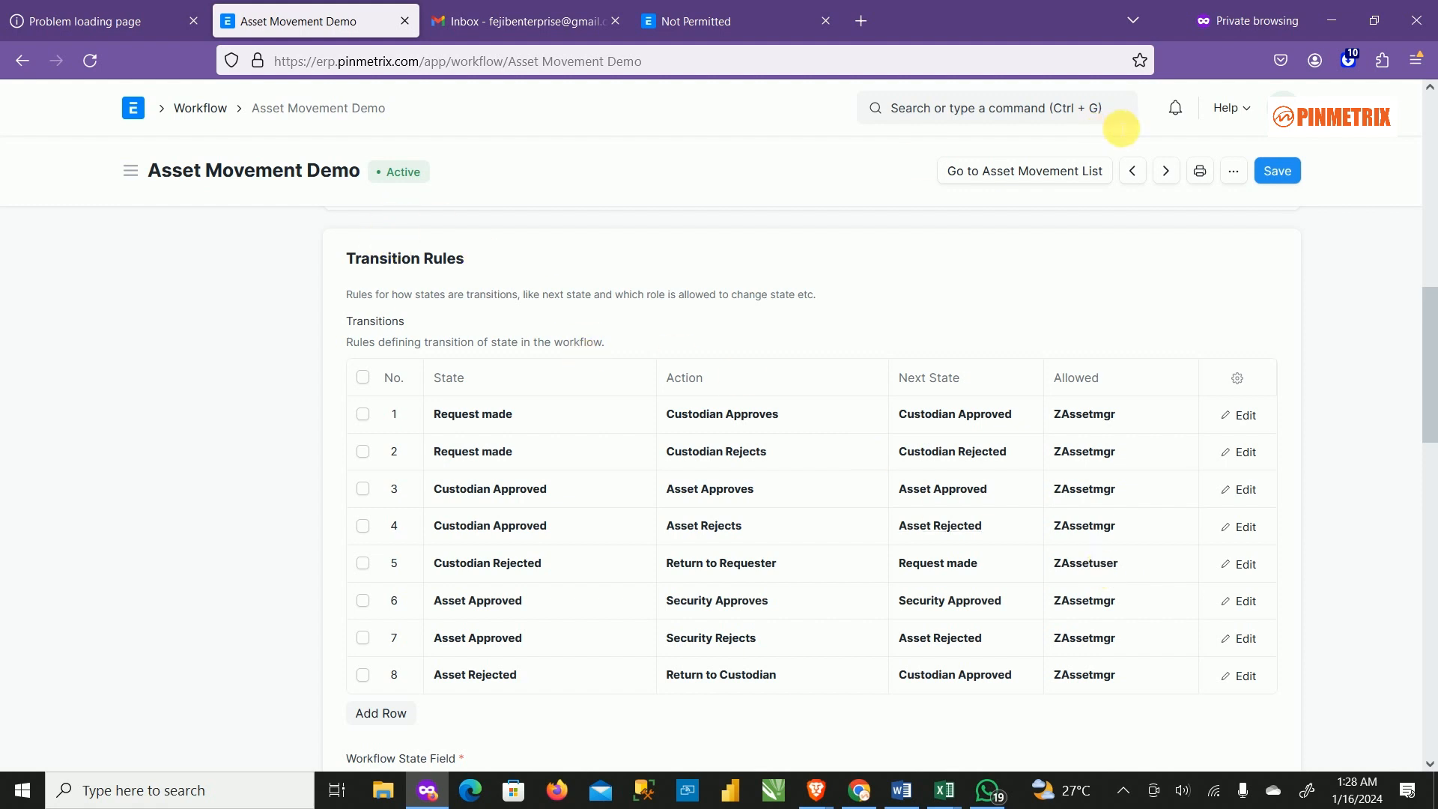
# Return to the Assets workspace and bring up the Word note listing the asset users.
pyautogui.click(132, 111)
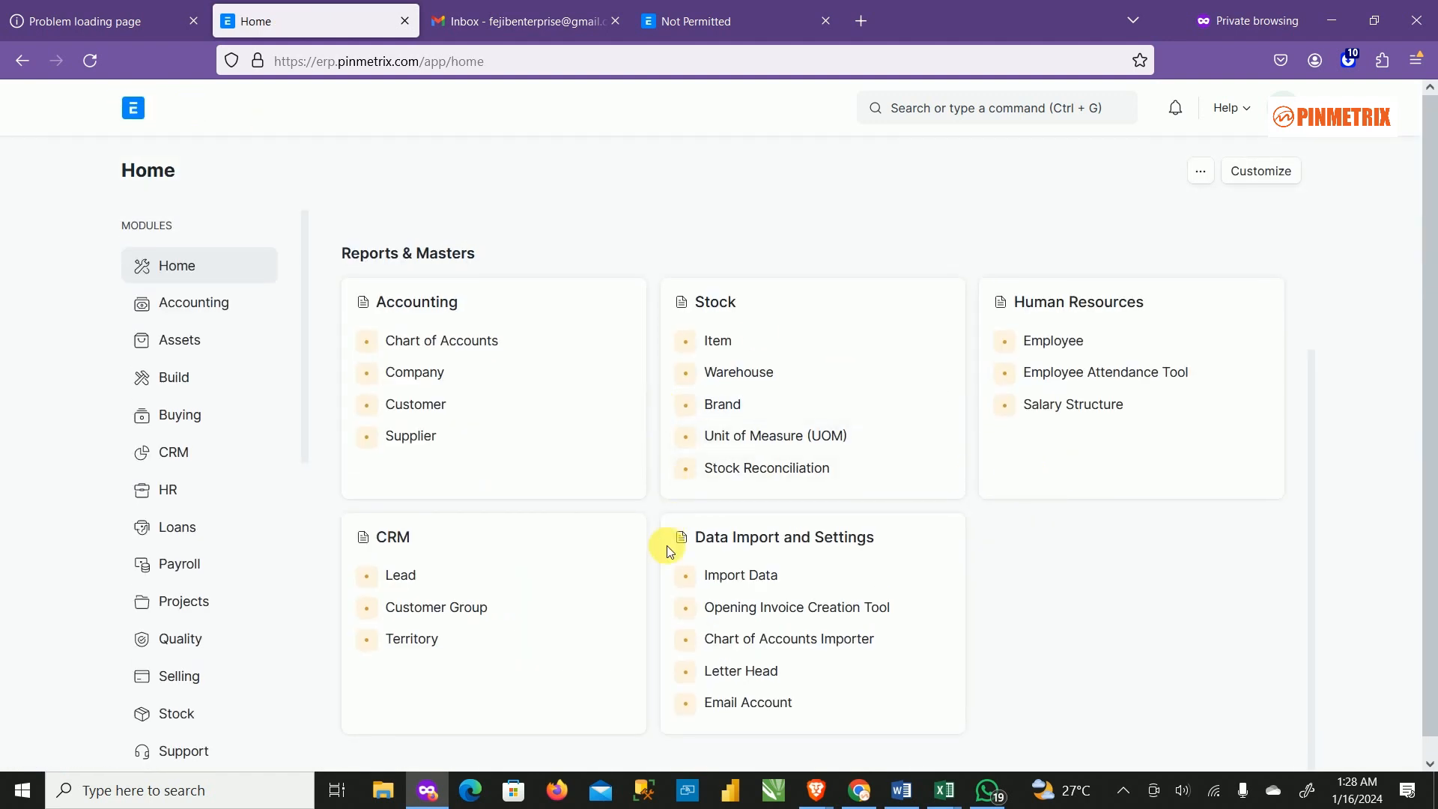
pyautogui.click(1105, 119)
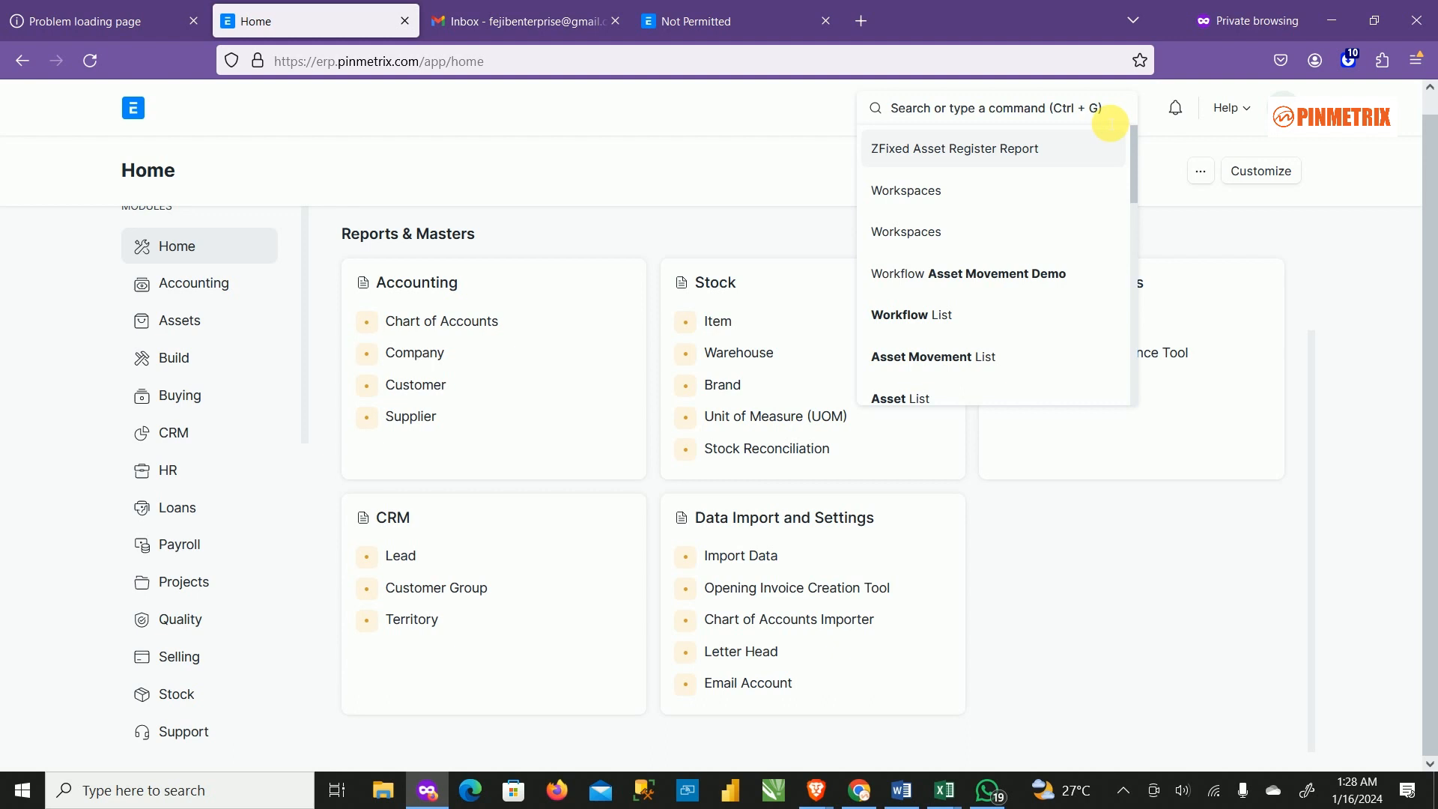
pyautogui.click(183, 320)
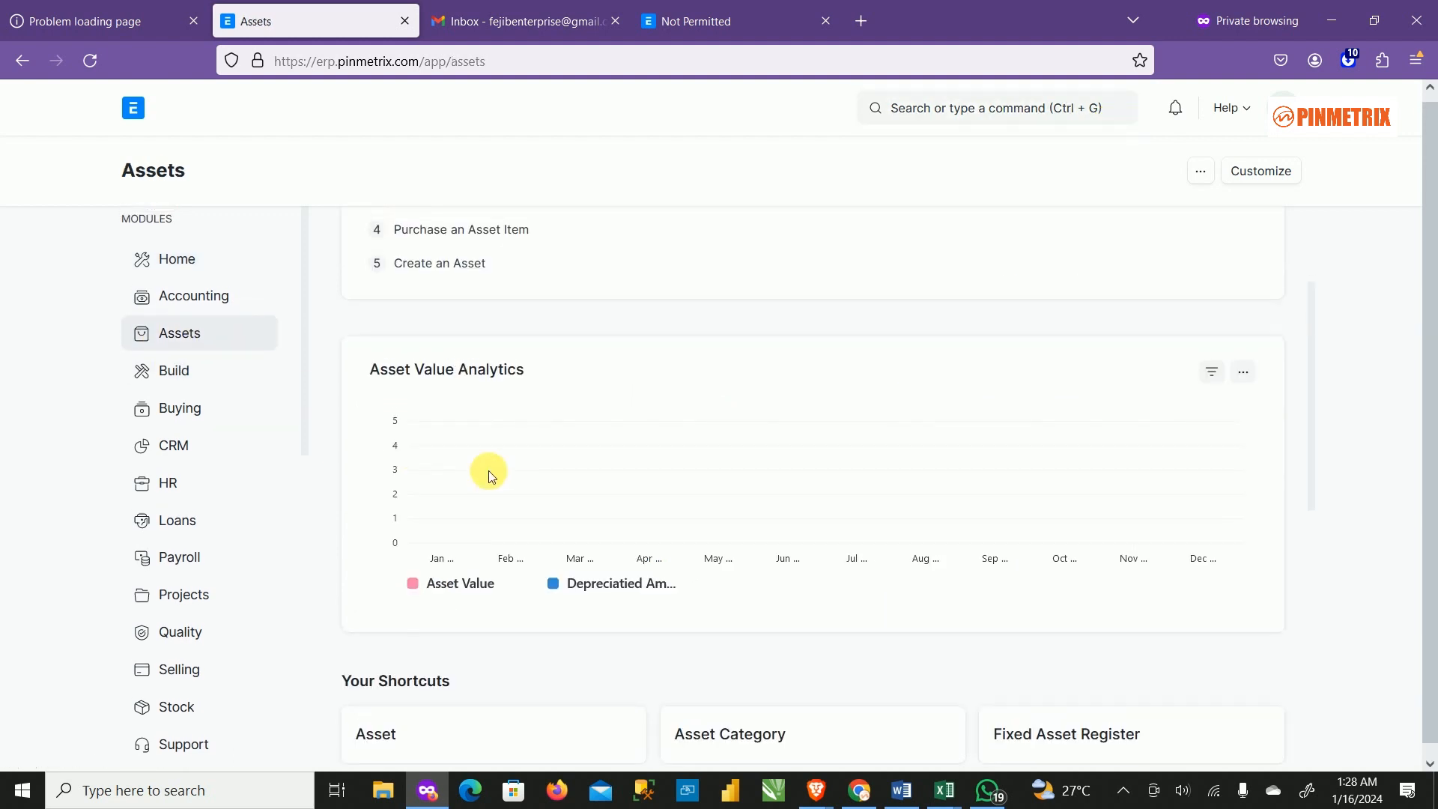
pyautogui.scroll(-3, 806, 513)
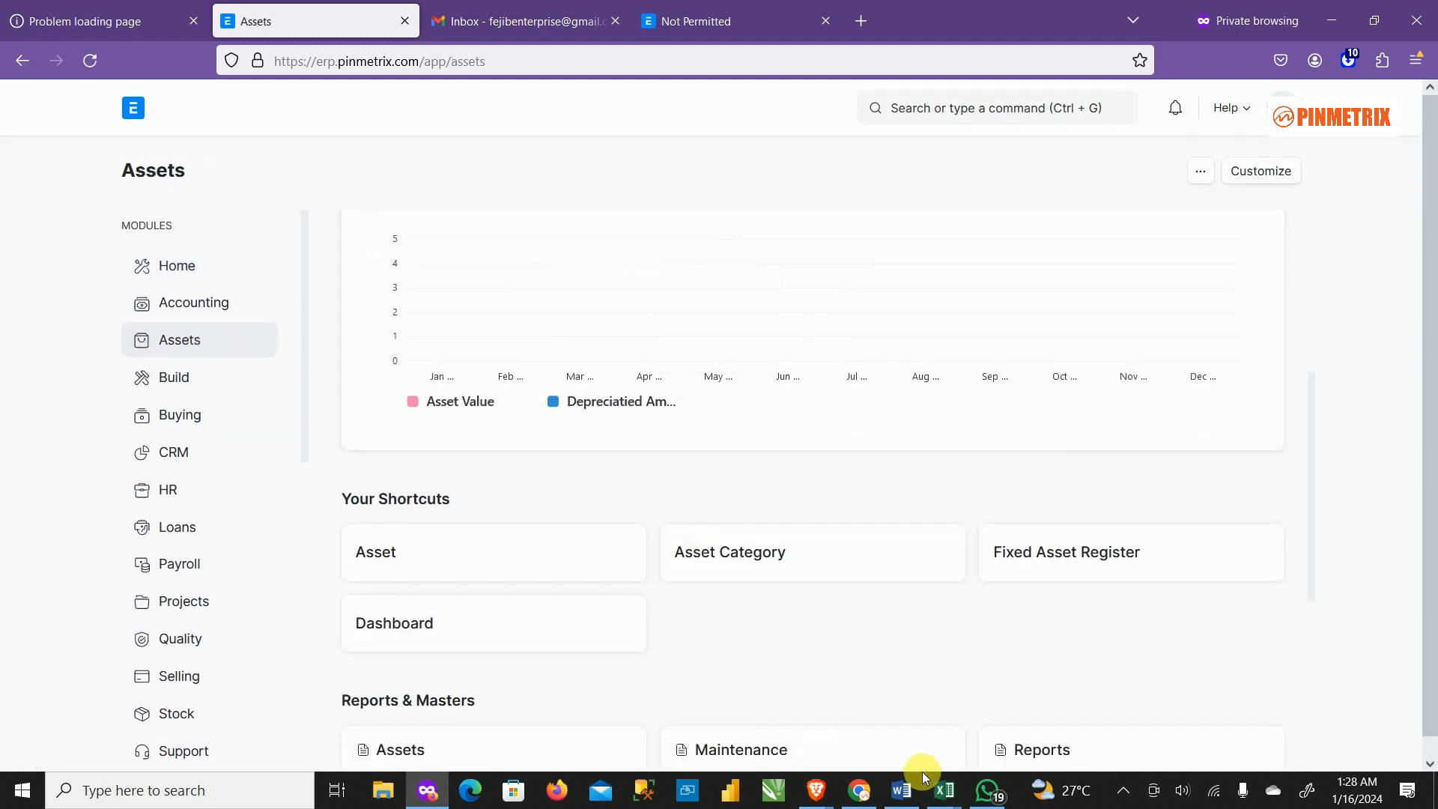
pyautogui.click(903, 788)
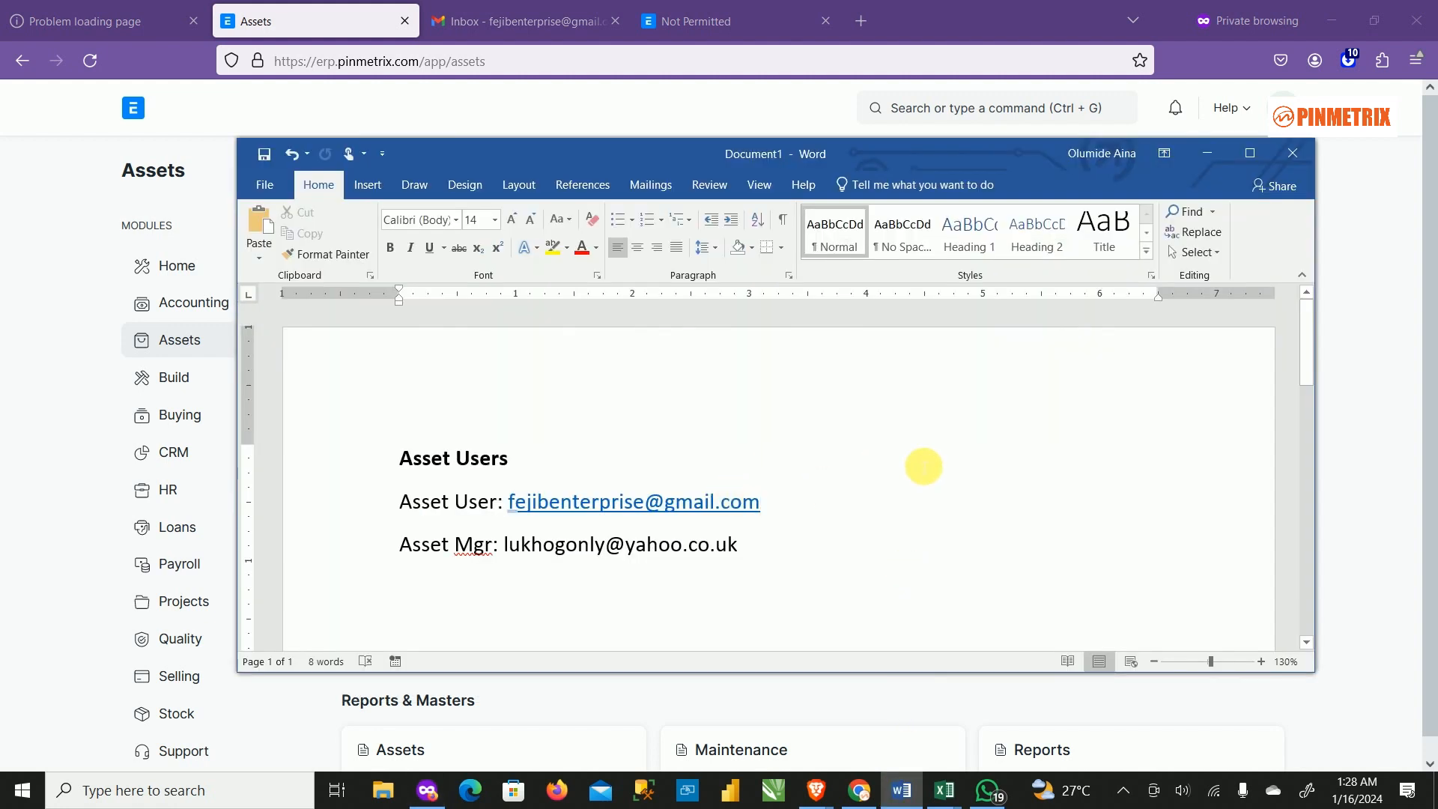
pyautogui.press('Up')
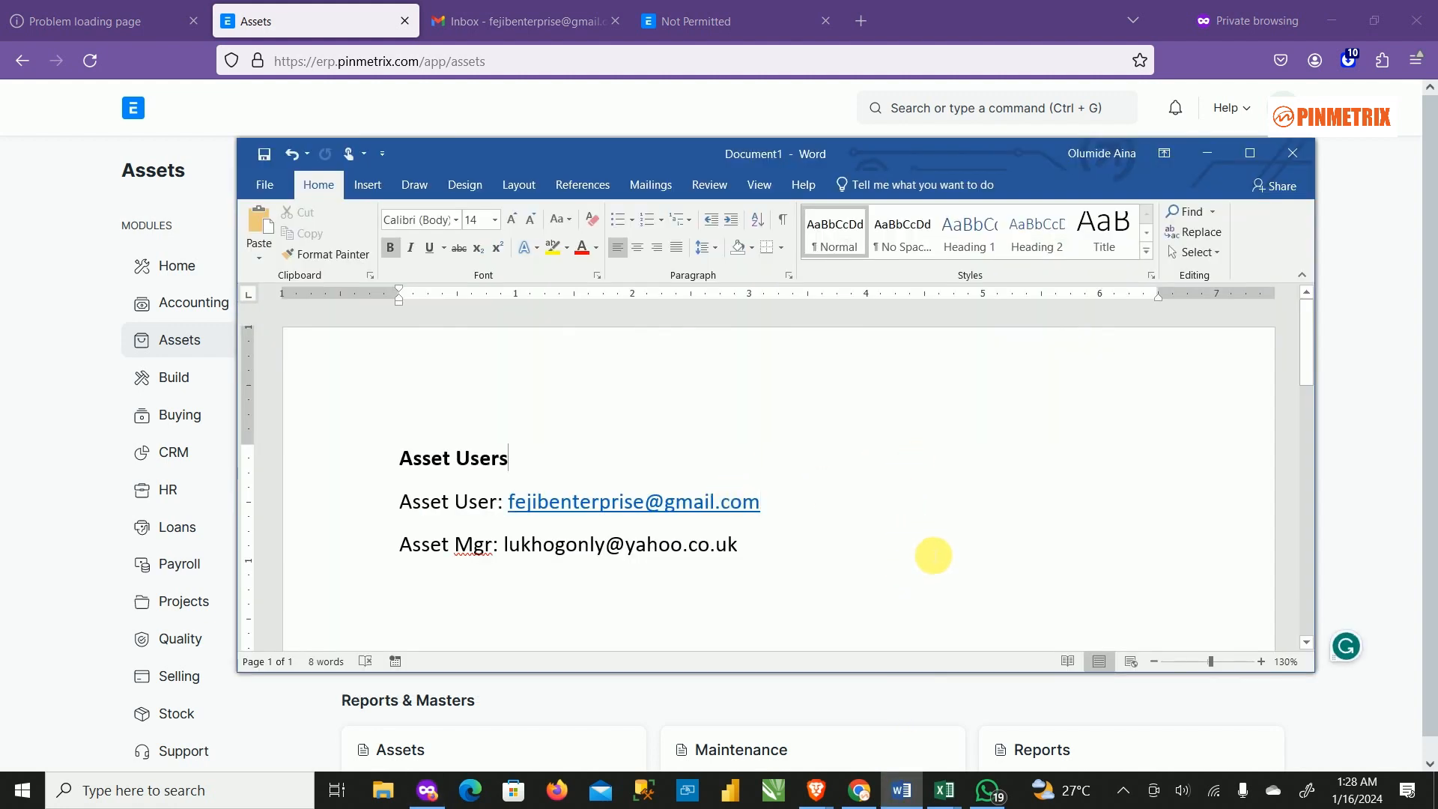
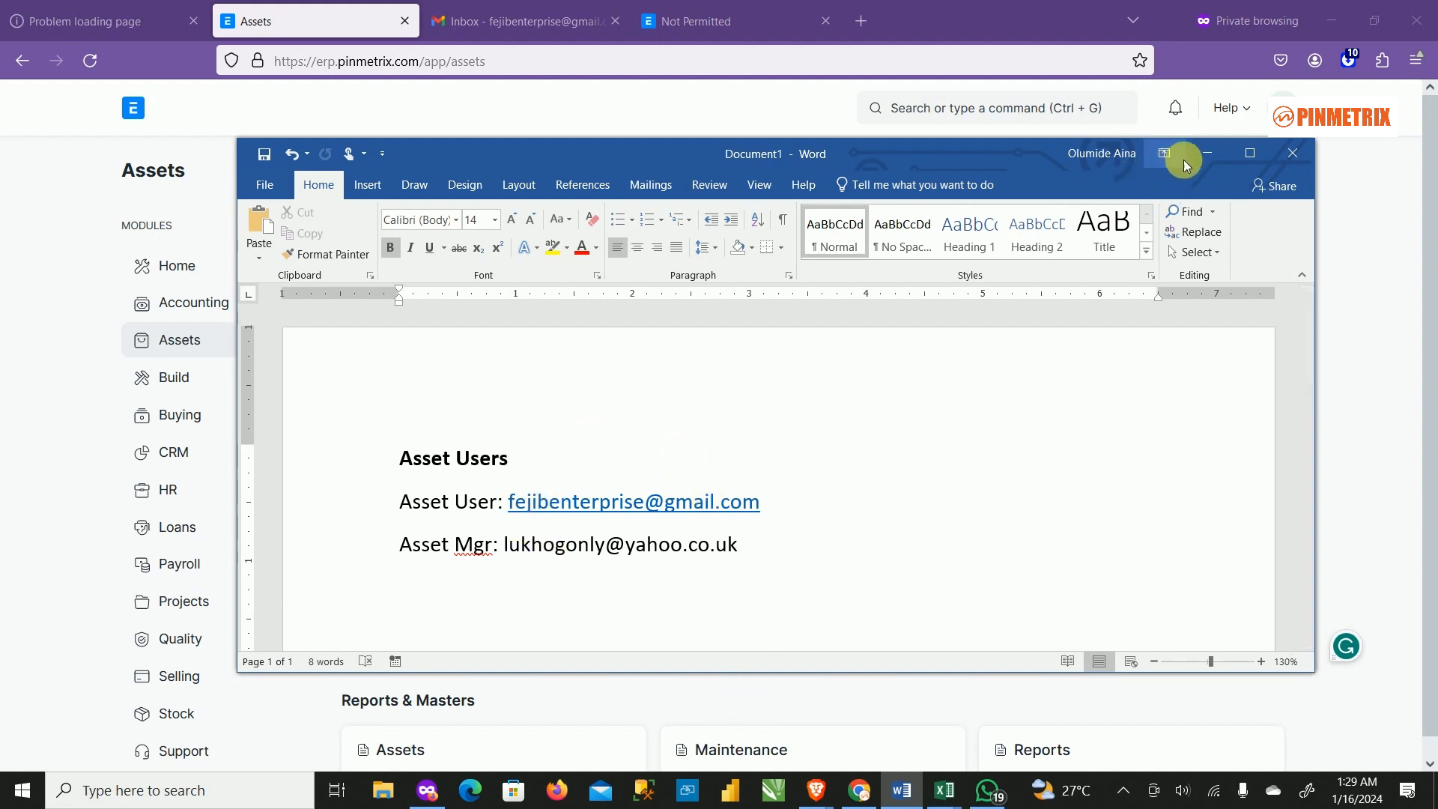
# Minimize the Word notes and log out of ERPNext, confirming Leave page.
pyautogui.click(1206, 153)
pyautogui.scroll(5, 1092, 453)
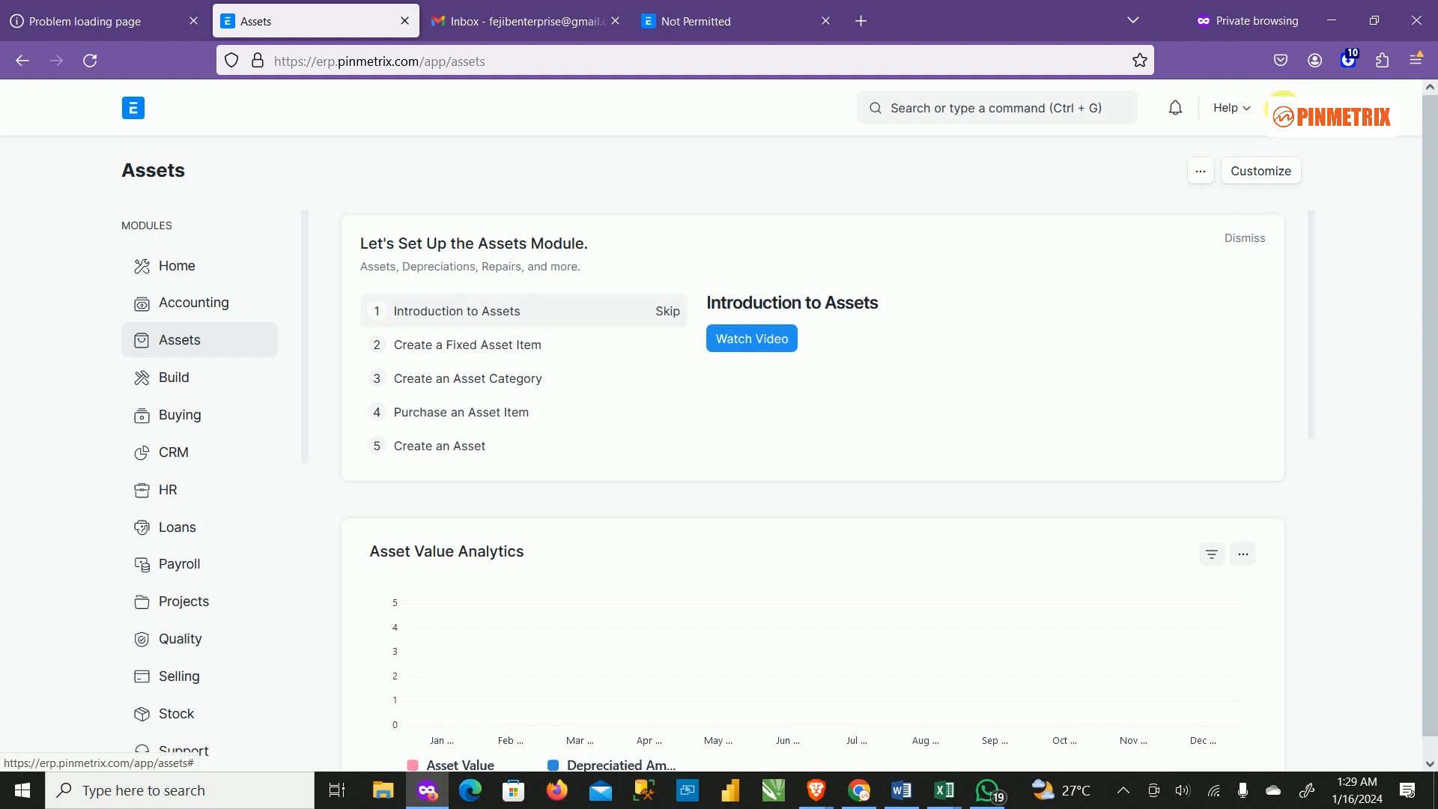
pyautogui.click(1282, 105)
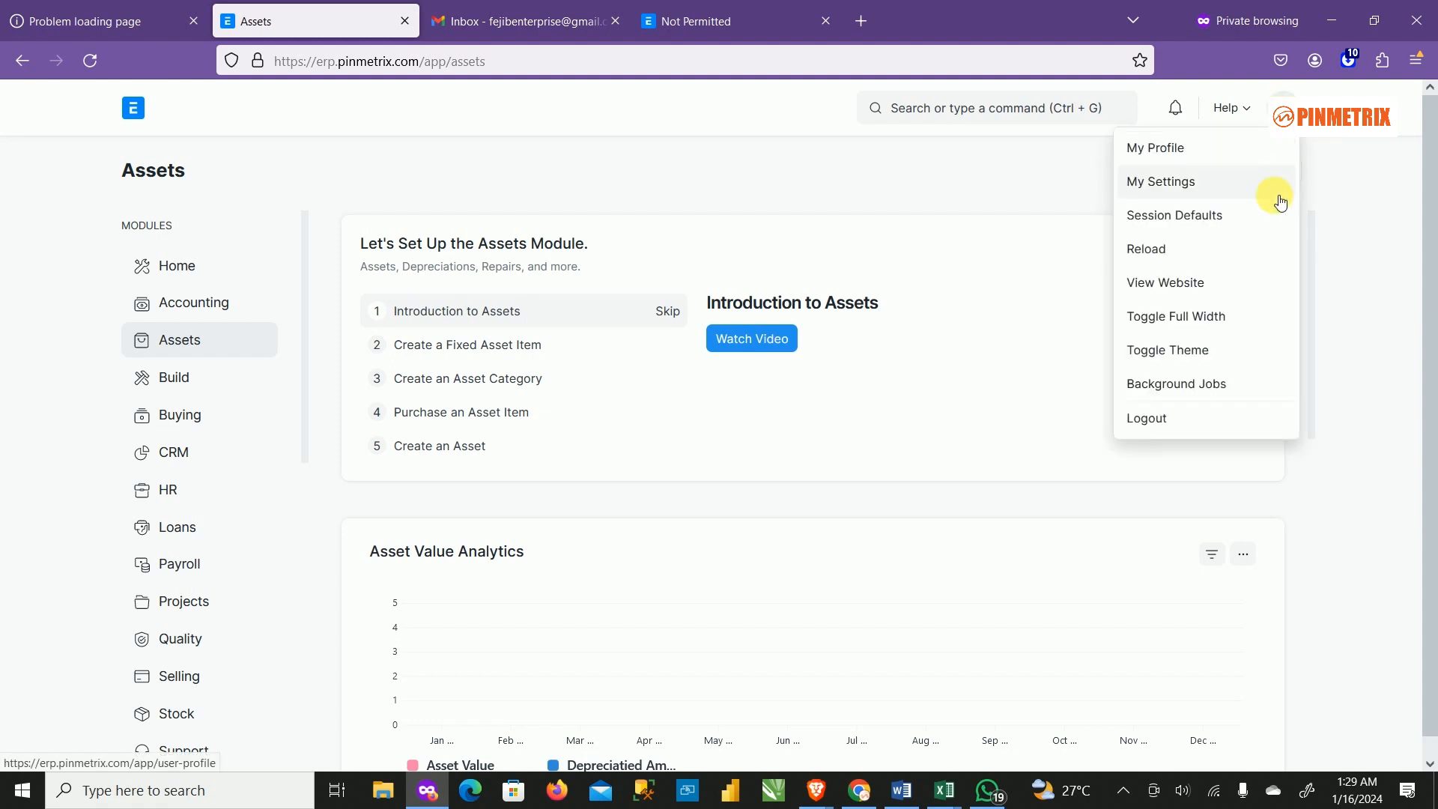
pyautogui.click(1175, 418)
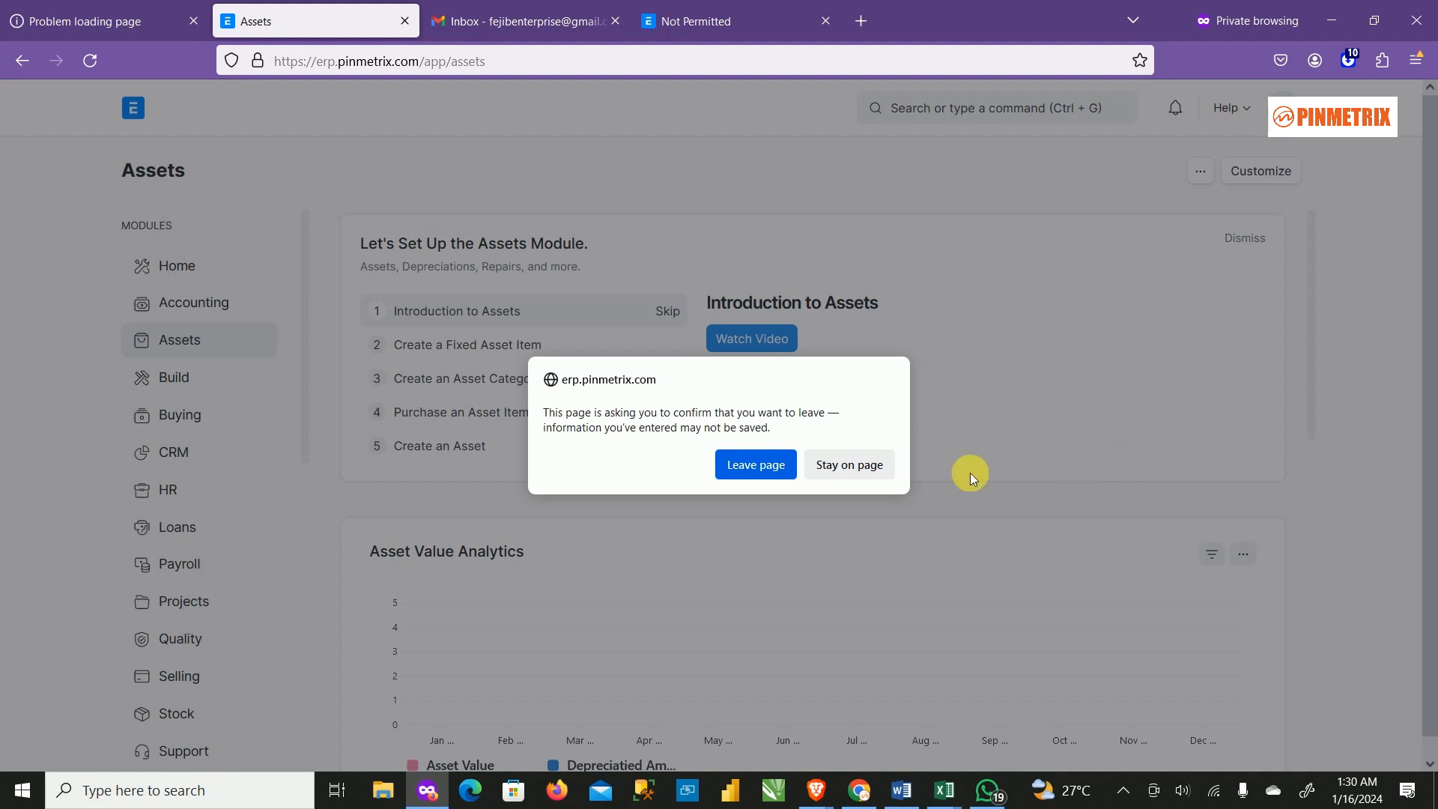
pyautogui.click(768, 467)
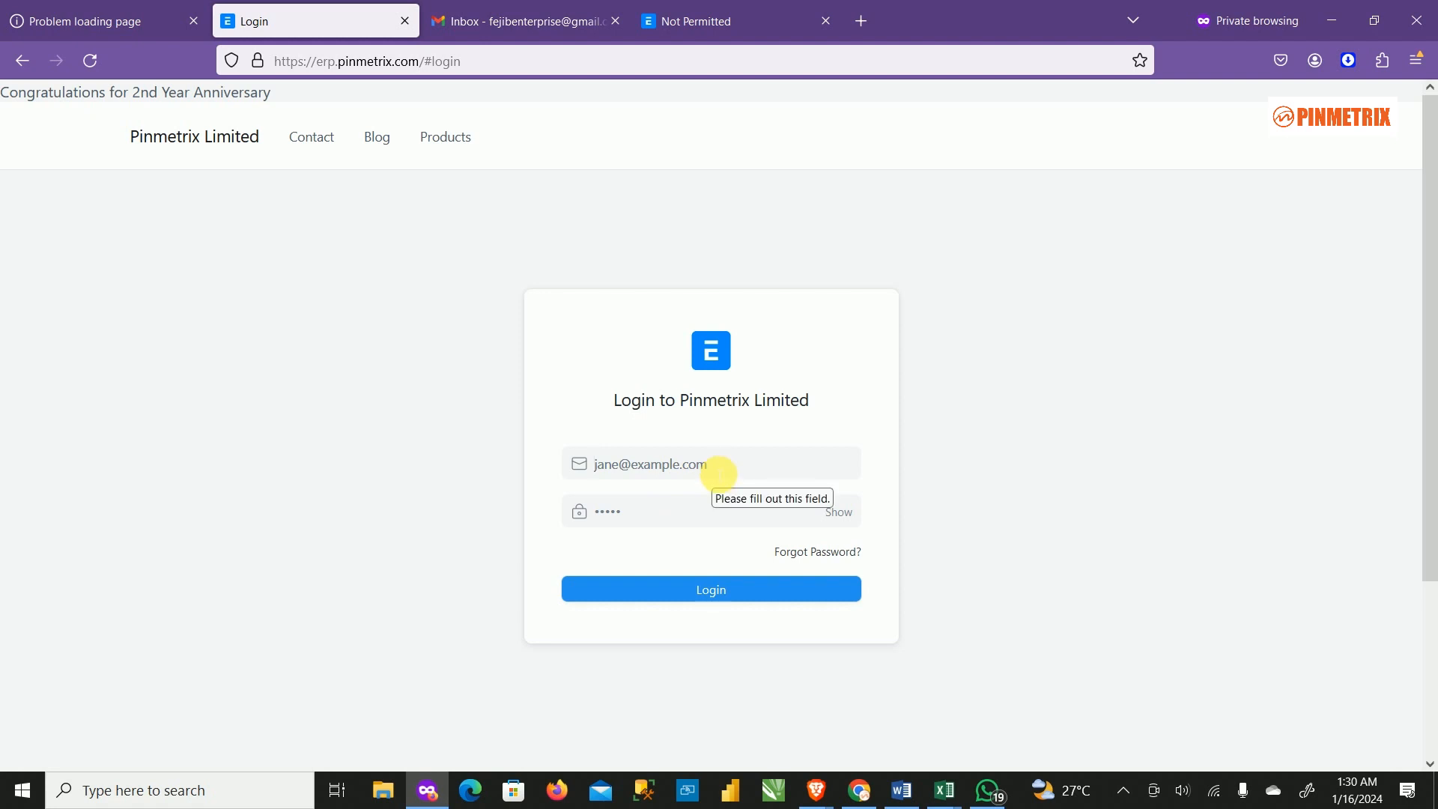
# Log in to ERPNext with the asset user's e-mail address and password.
pyautogui.write('f')
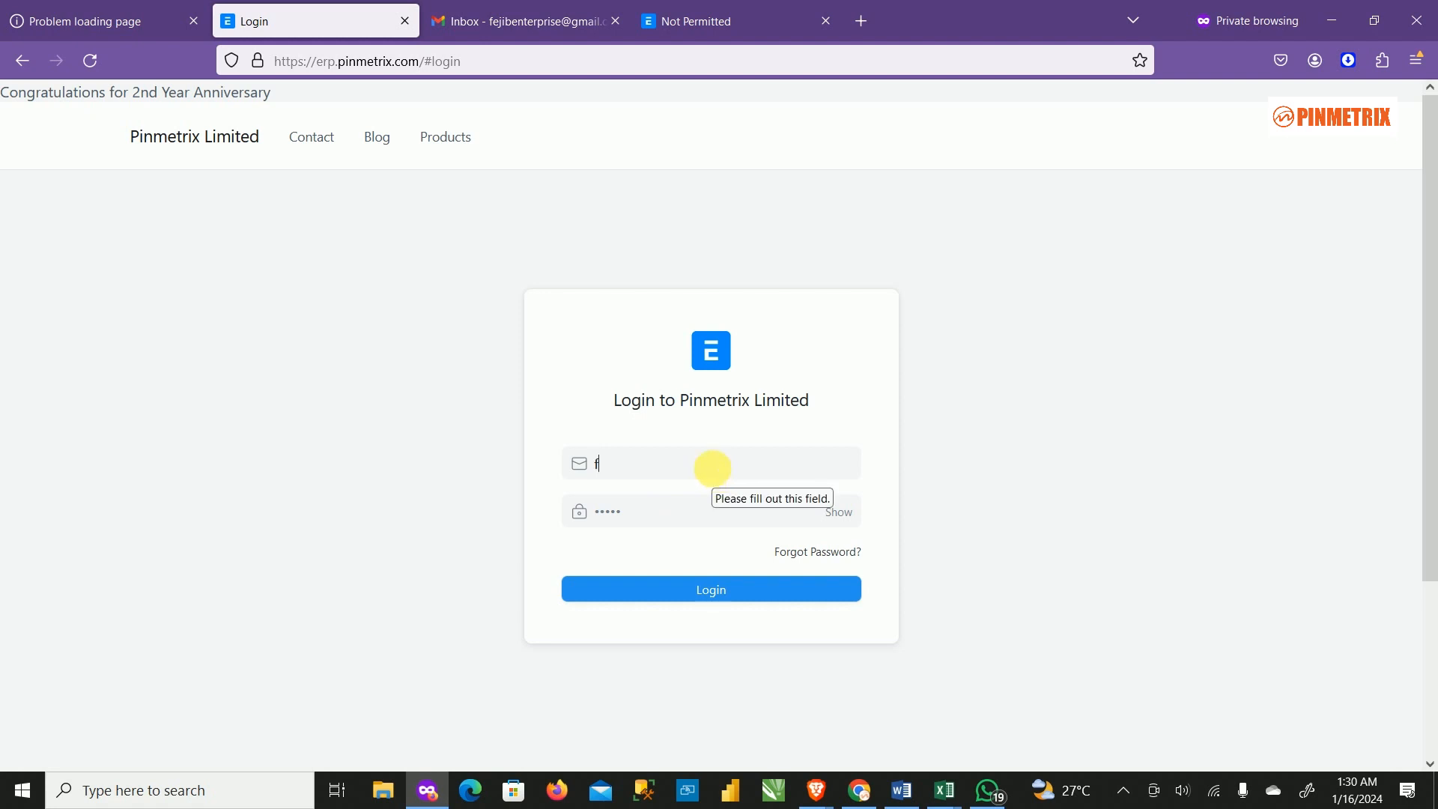
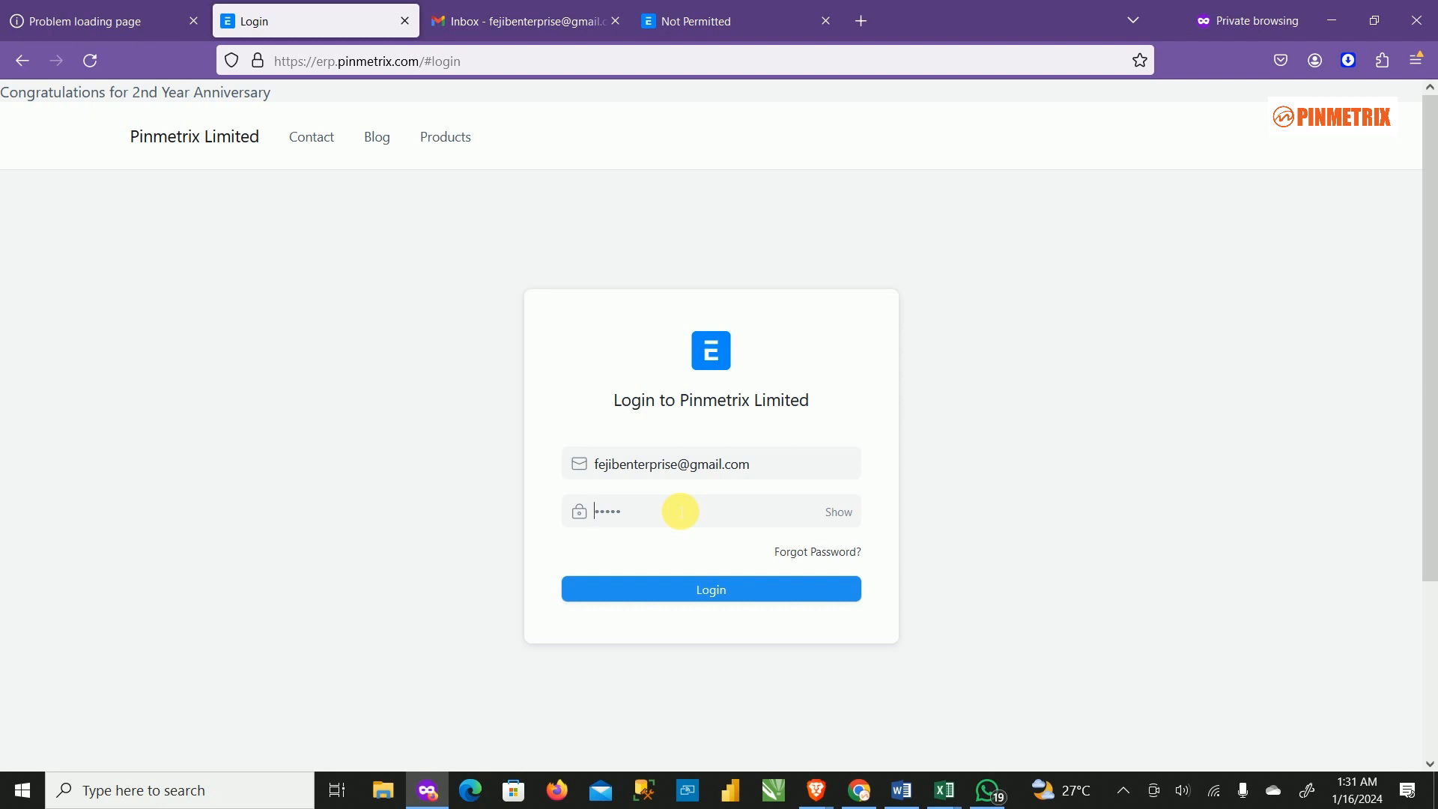
pyautogui.write('••••••')
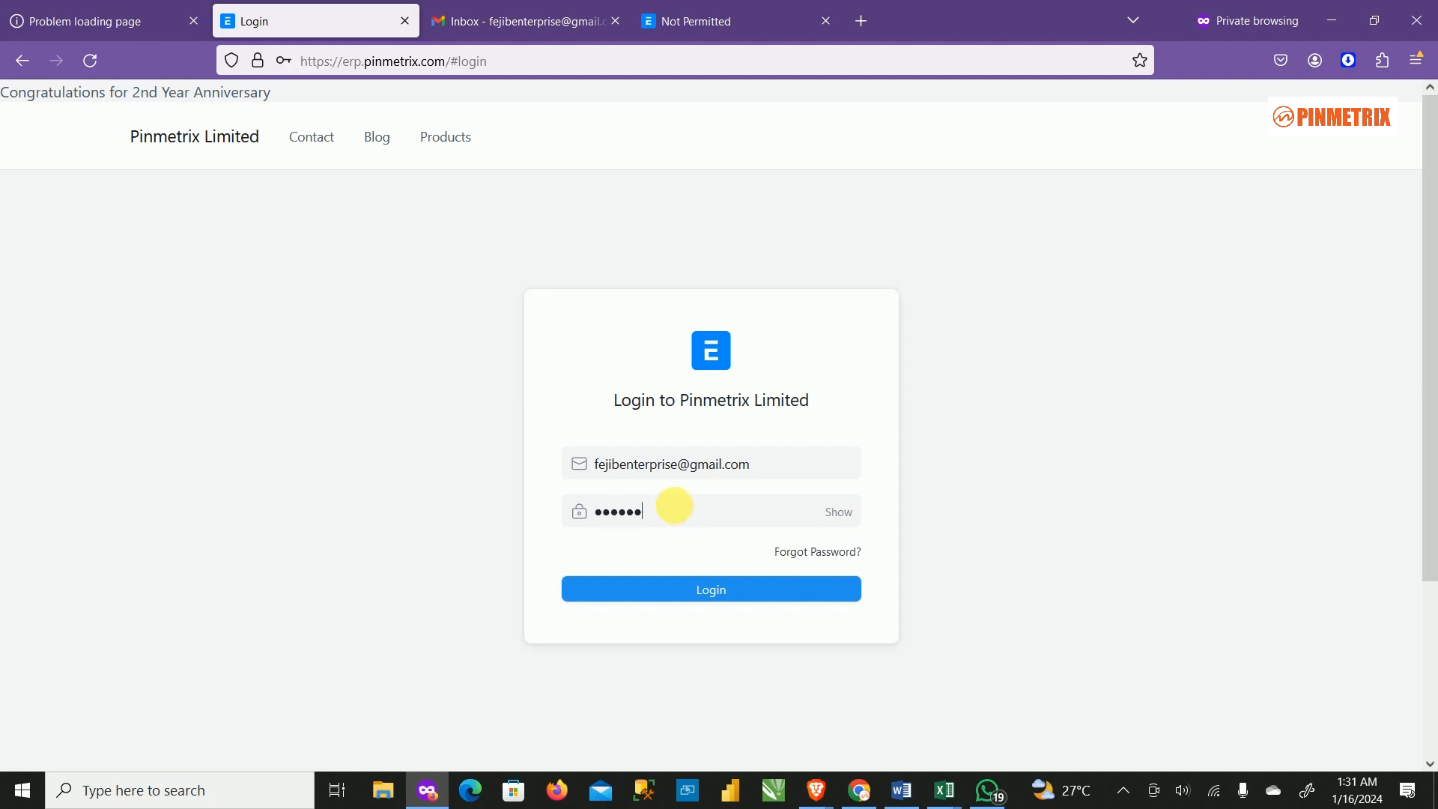
pyautogui.write('•••')
pyautogui.press('Return')
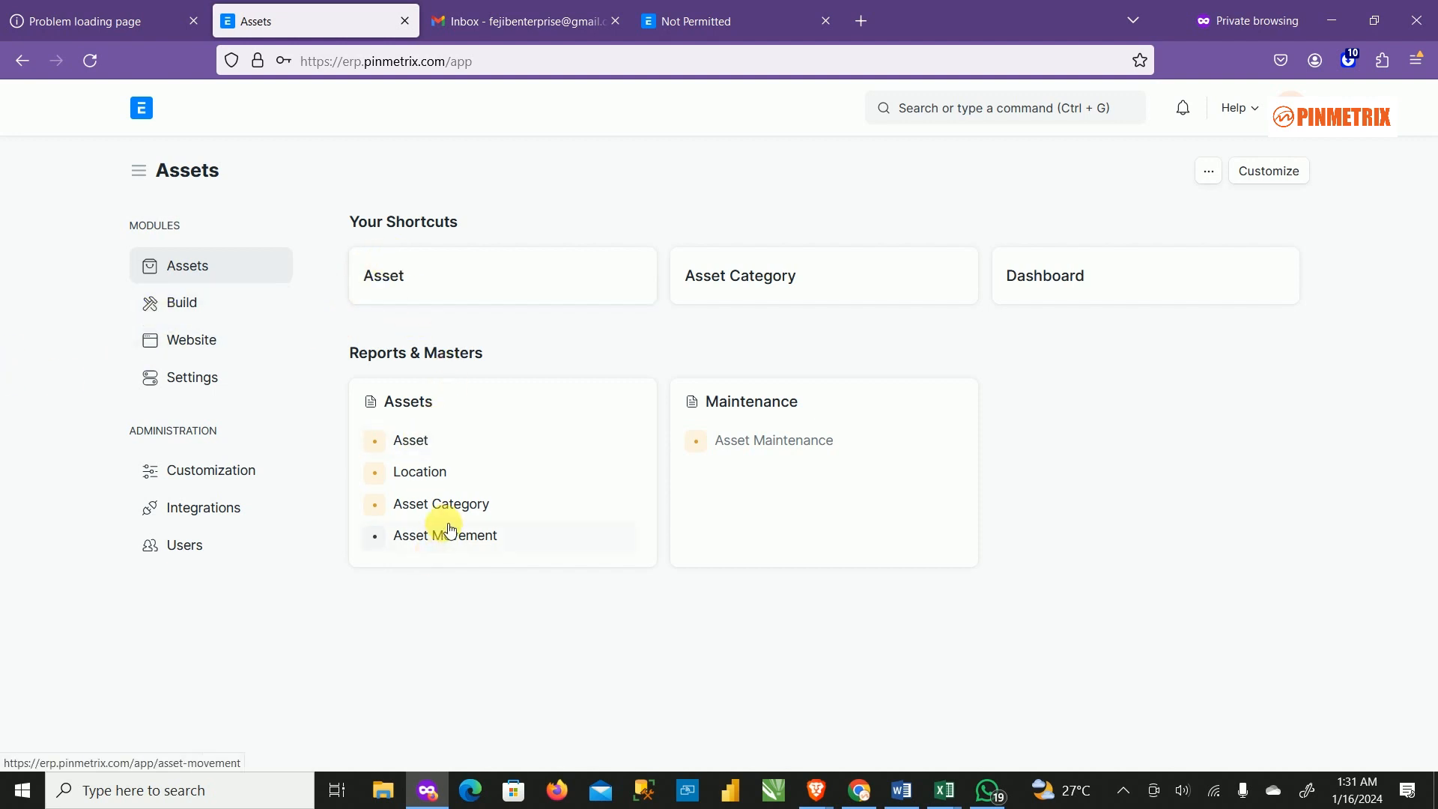
# Start a new Asset Movement with Transaction Date 22 December 2023.
pyautogui.click(466, 549)
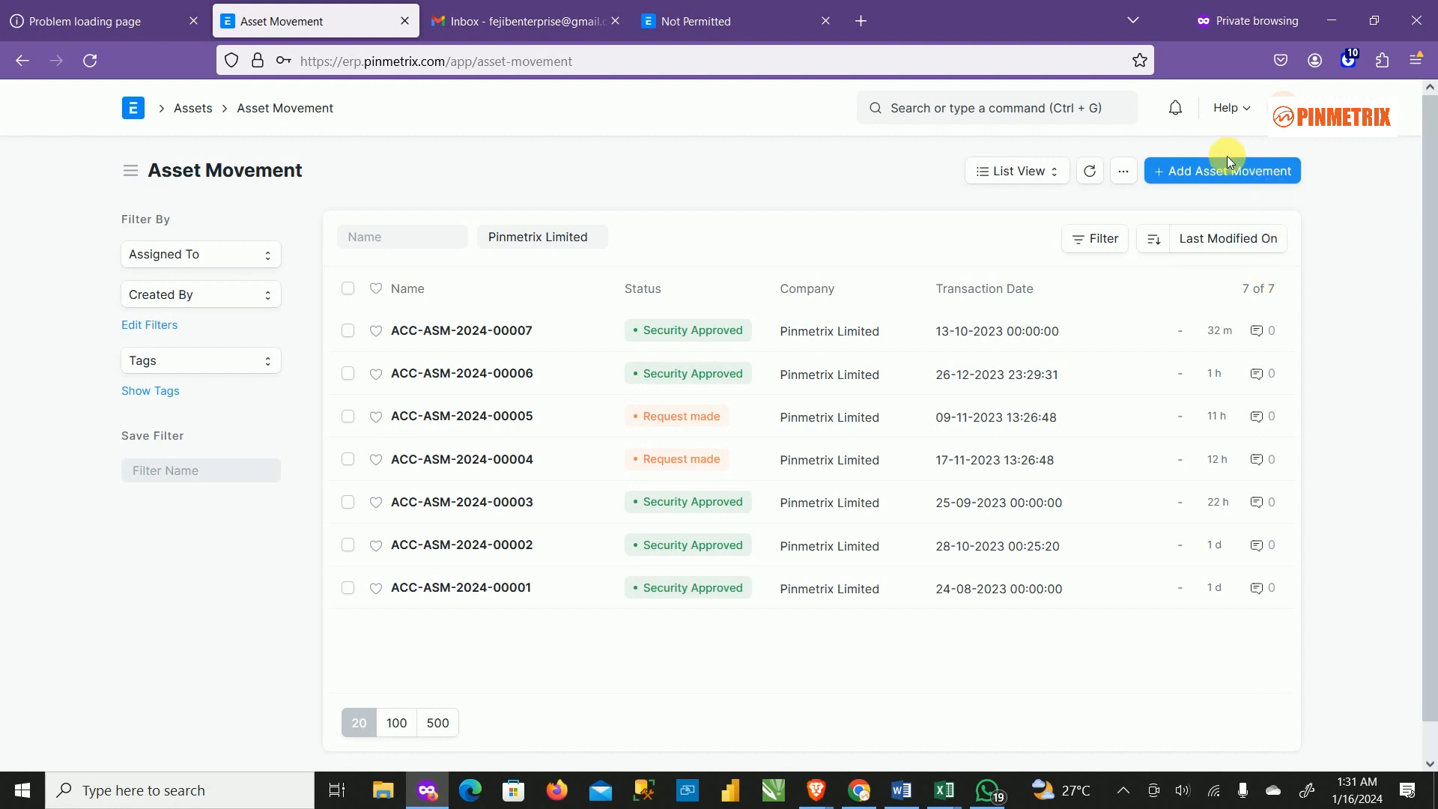
pyautogui.click(1235, 172)
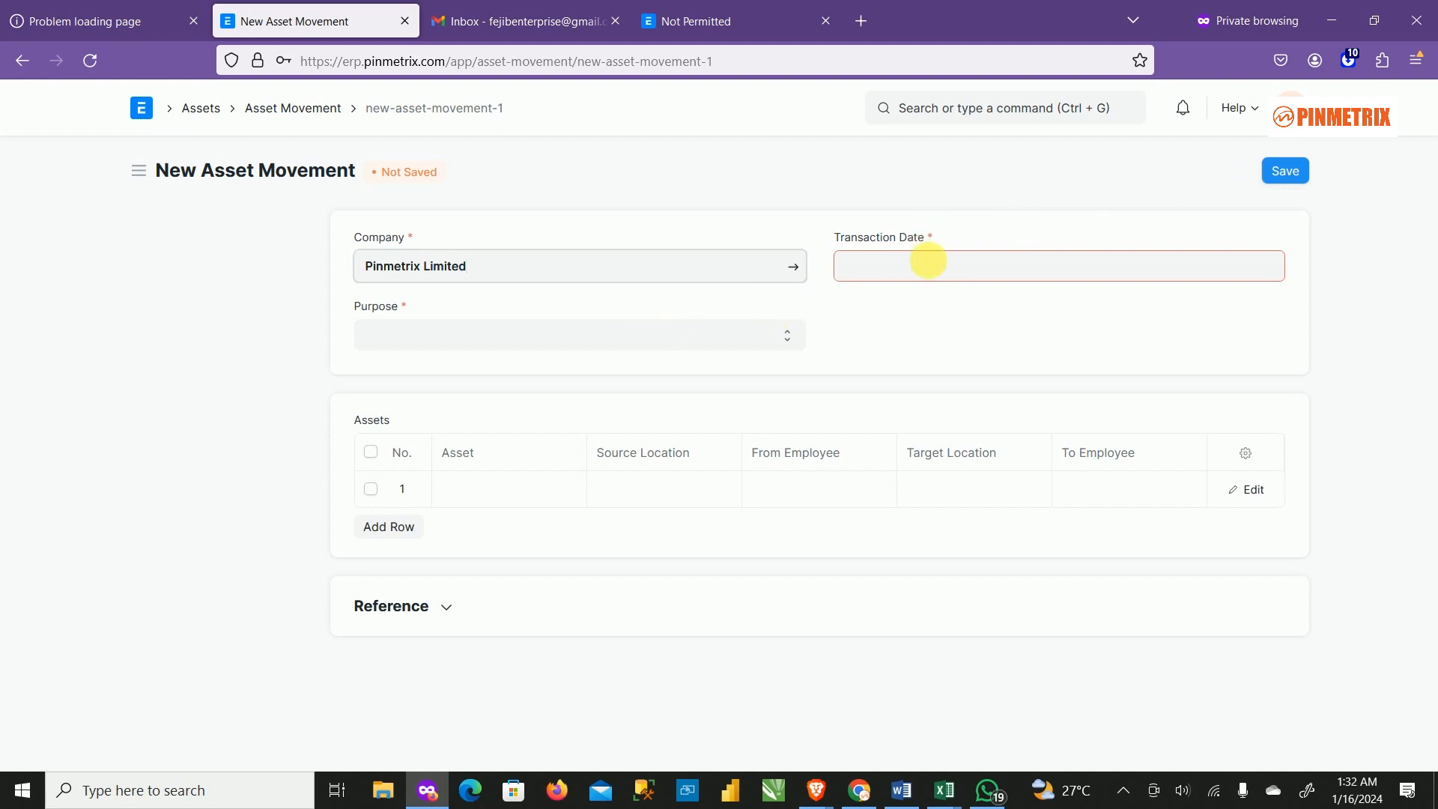
pyautogui.click(931, 268)
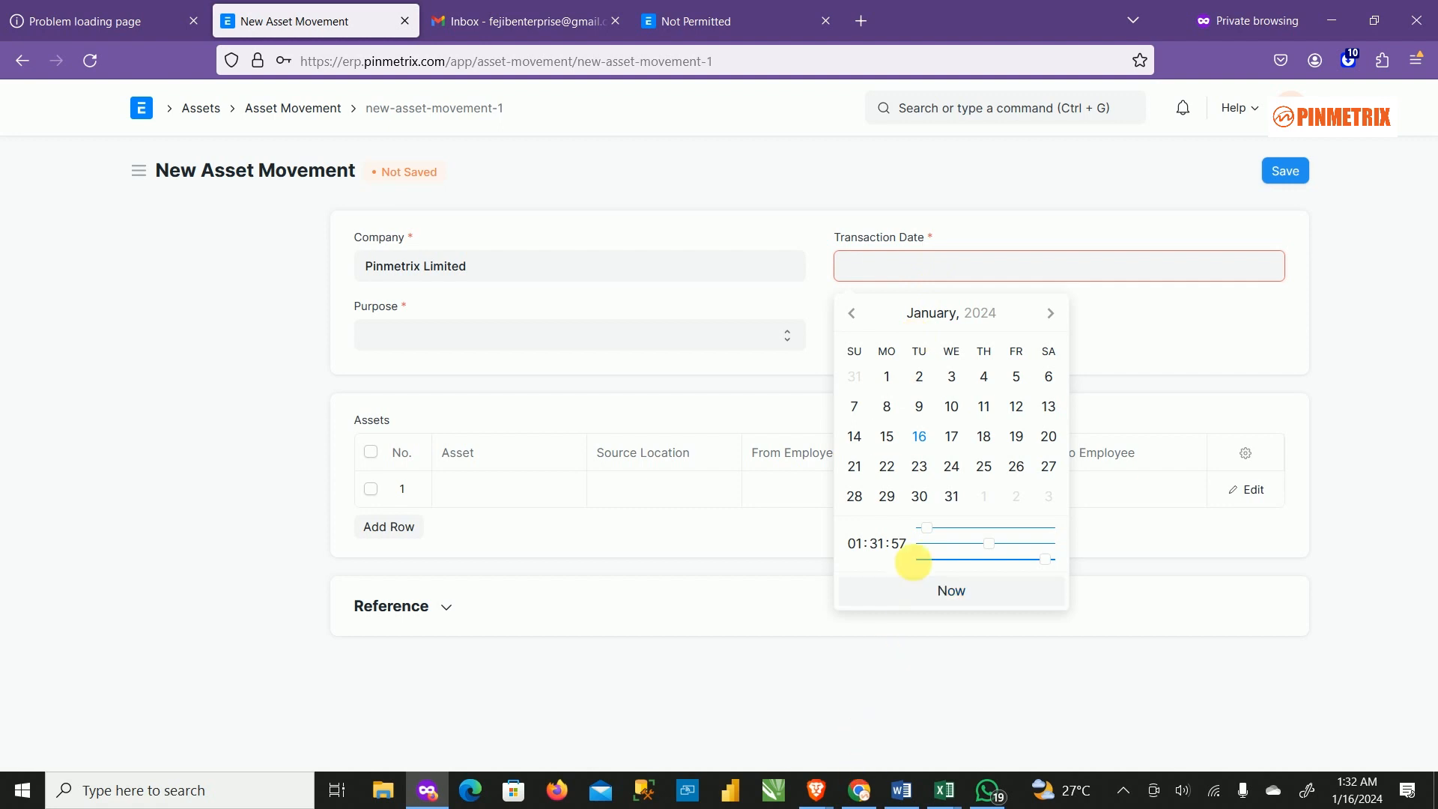
pyautogui.click(865, 324)
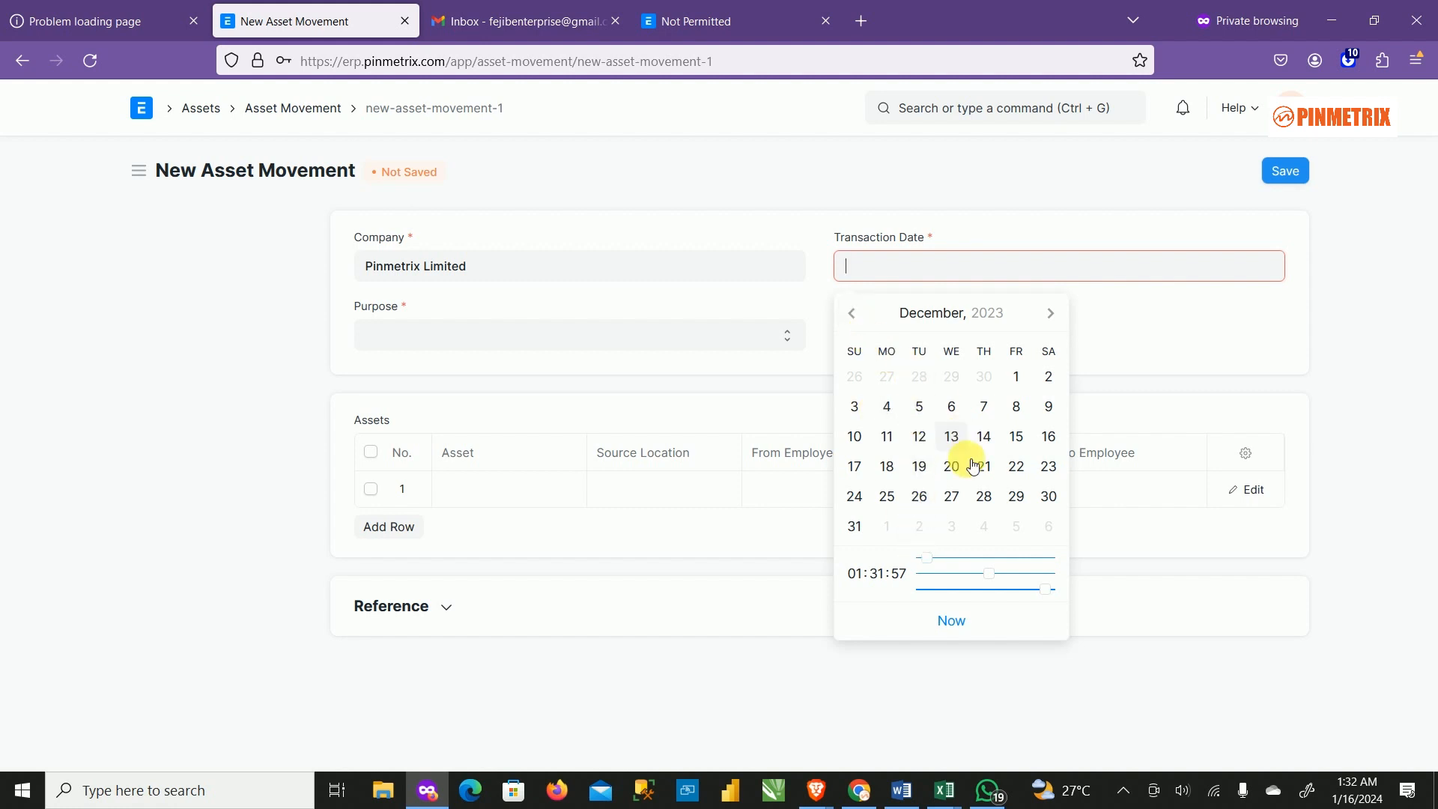
pyautogui.click(1017, 468)
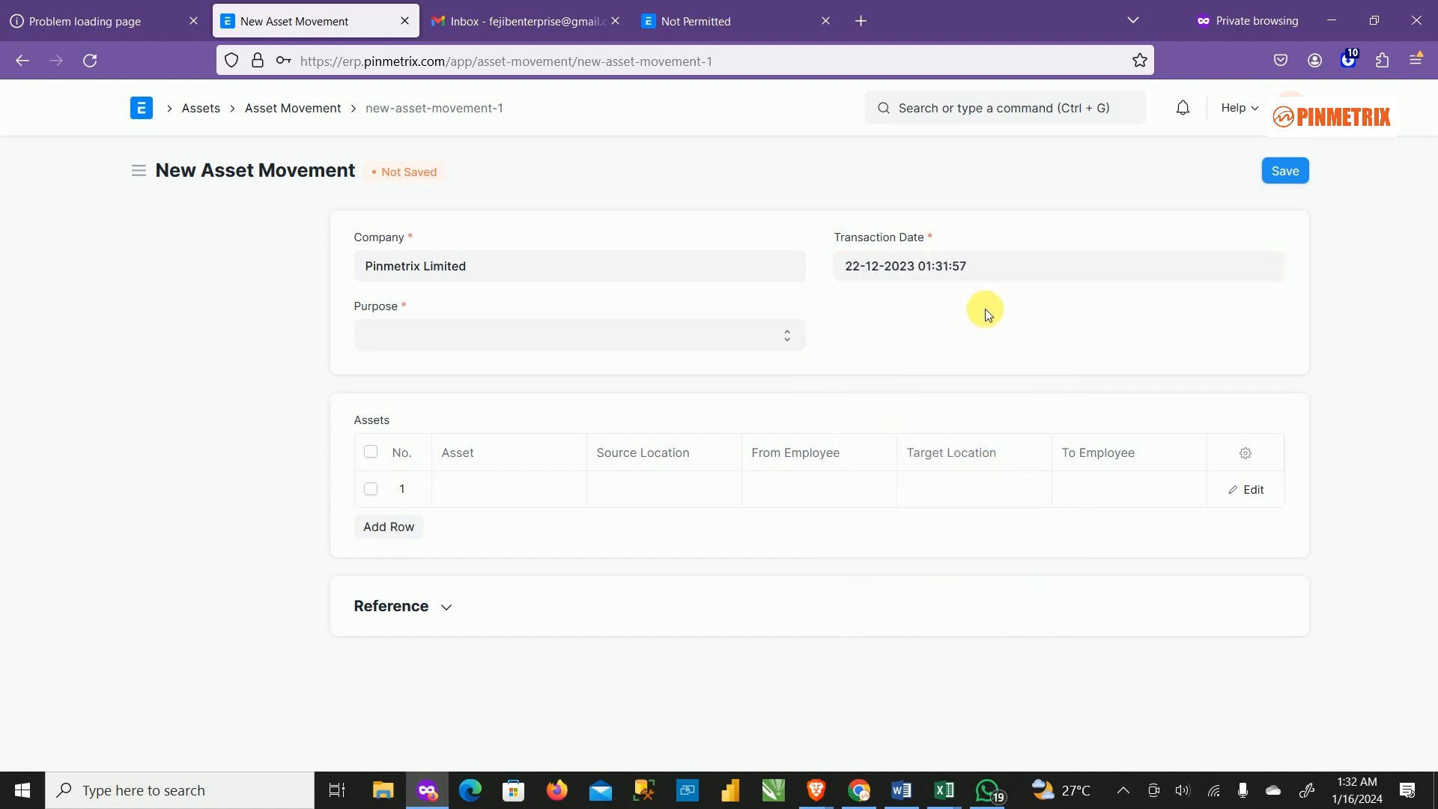
# Set Purpose to Transfer and choose CPU_DESKTOP as the first row's asset.
pyautogui.click(581, 330)
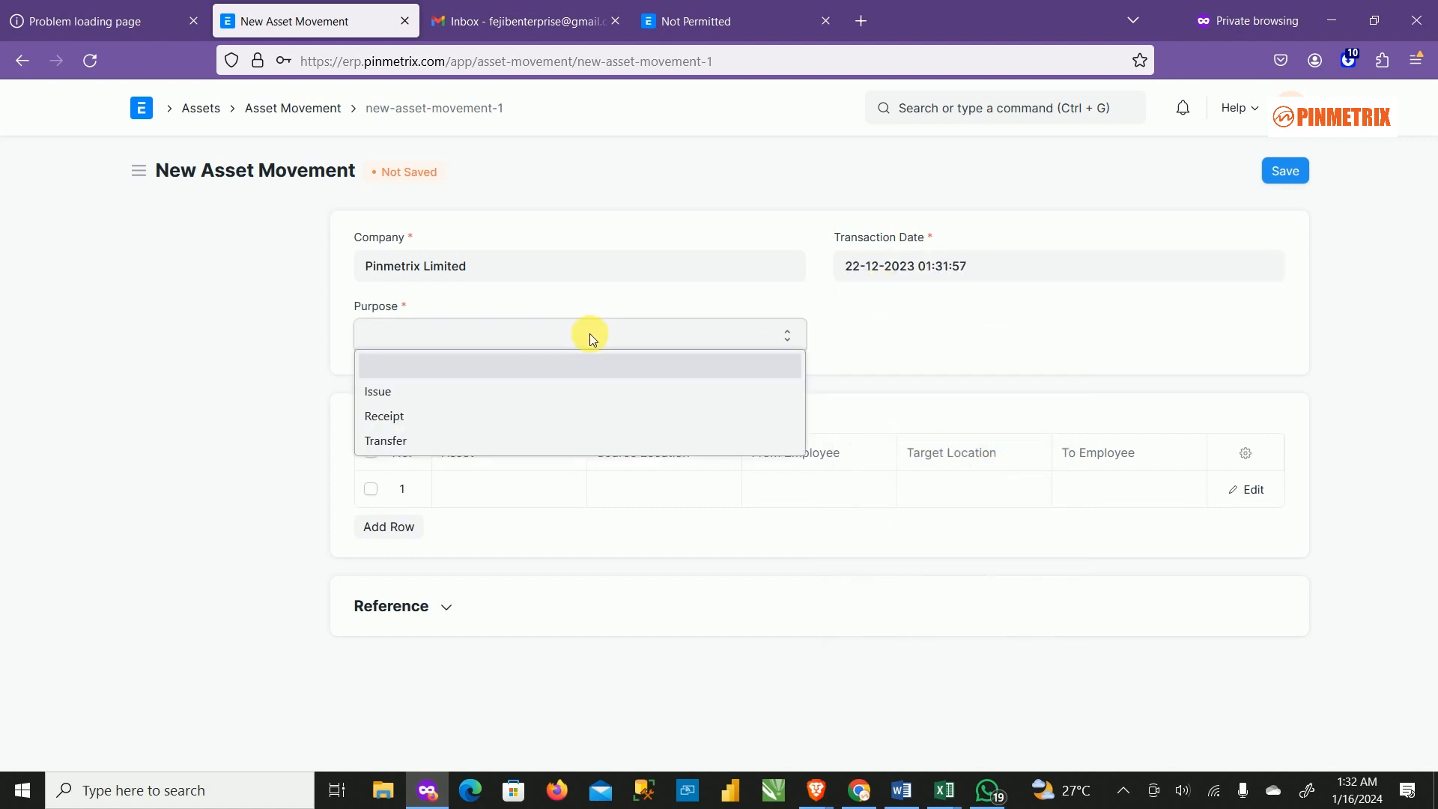
pyautogui.click(419, 443)
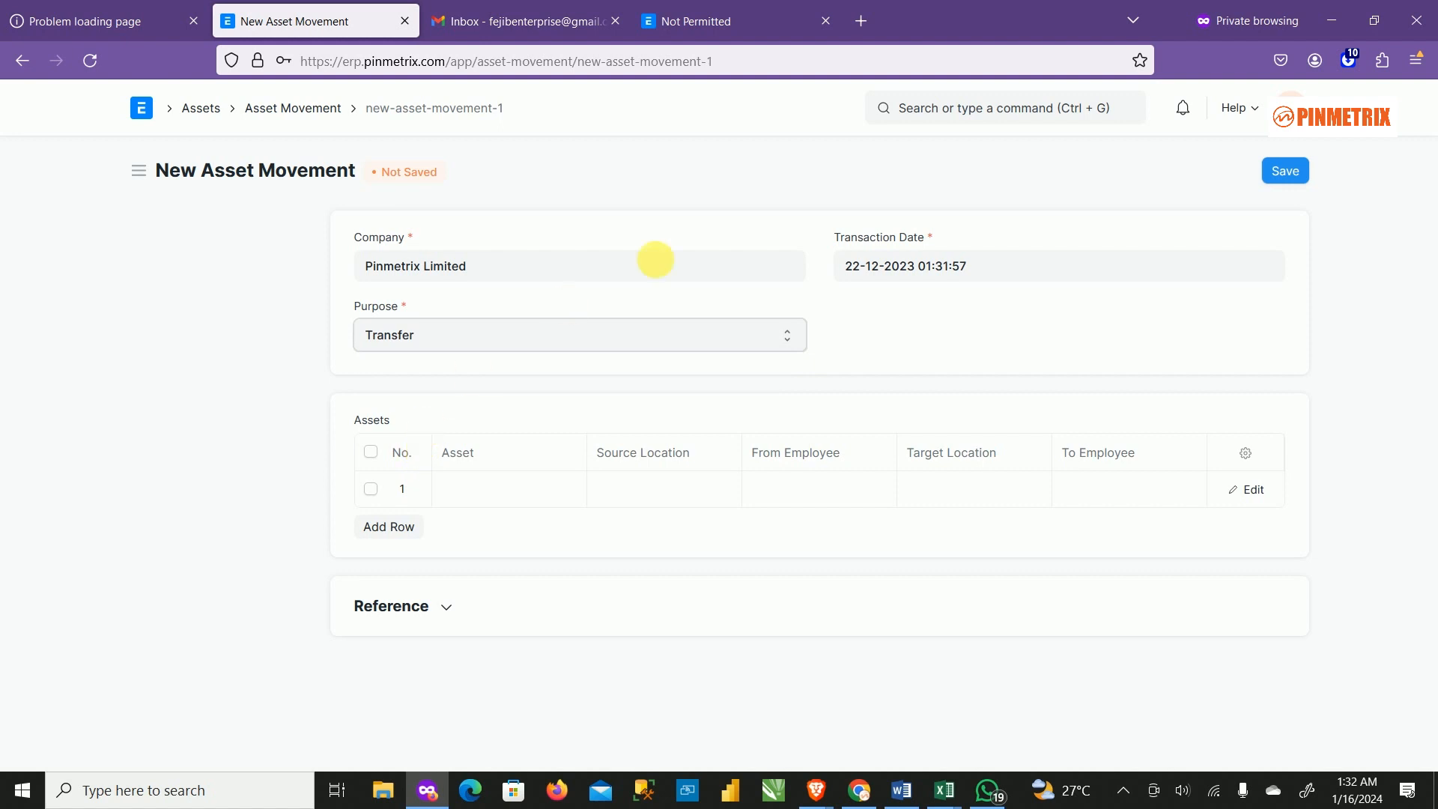
pyautogui.click(483, 488)
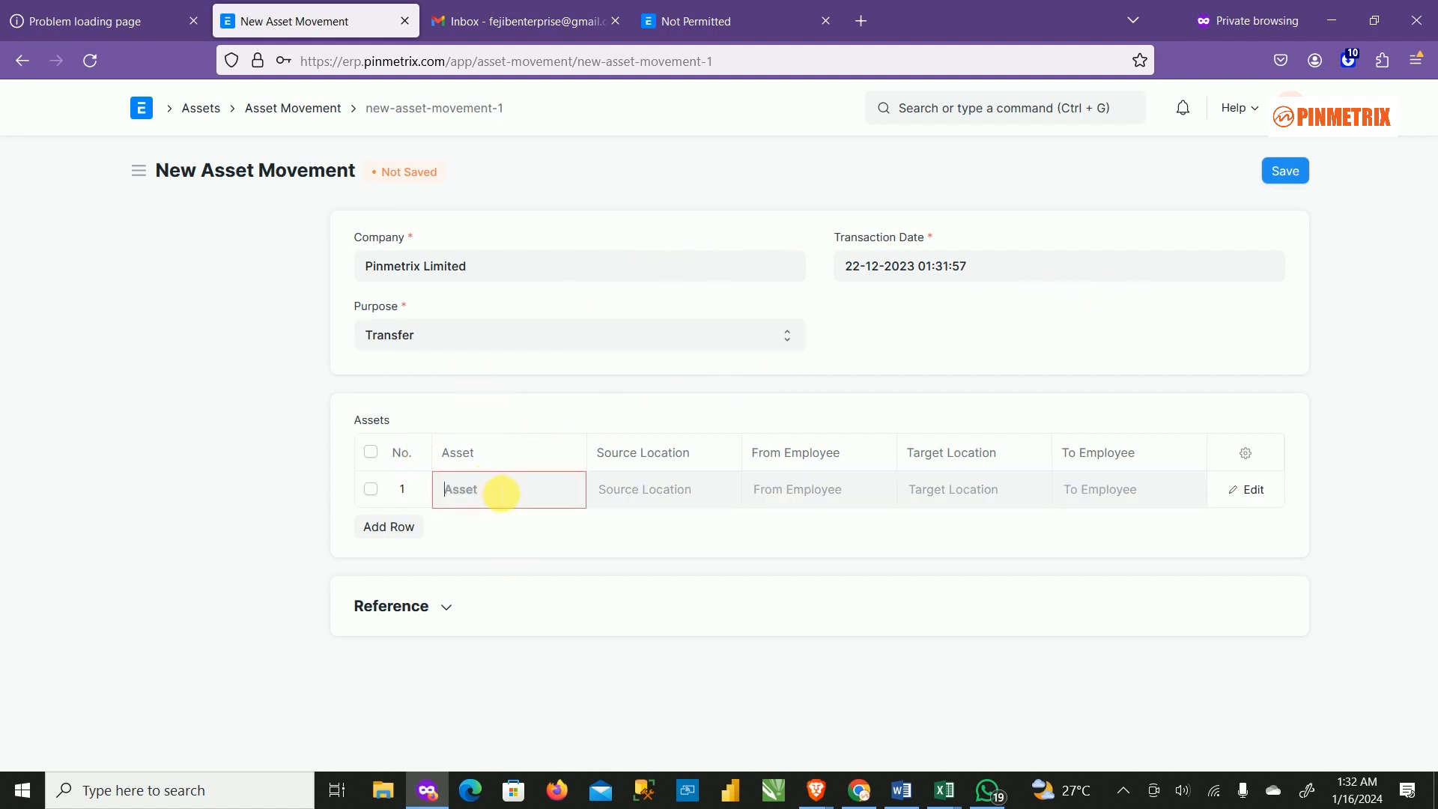
pyautogui.click(501, 494)
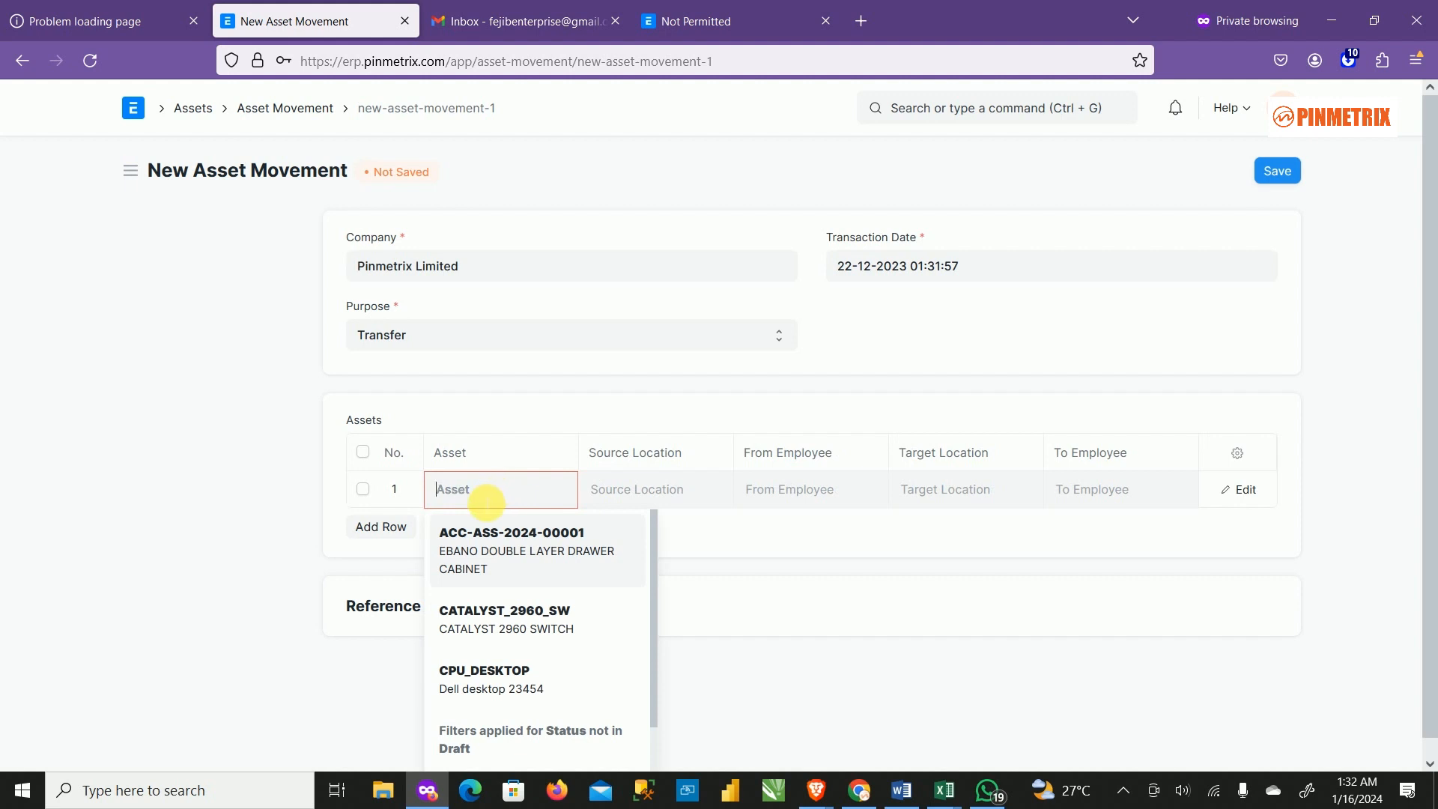
pyautogui.click(528, 679)
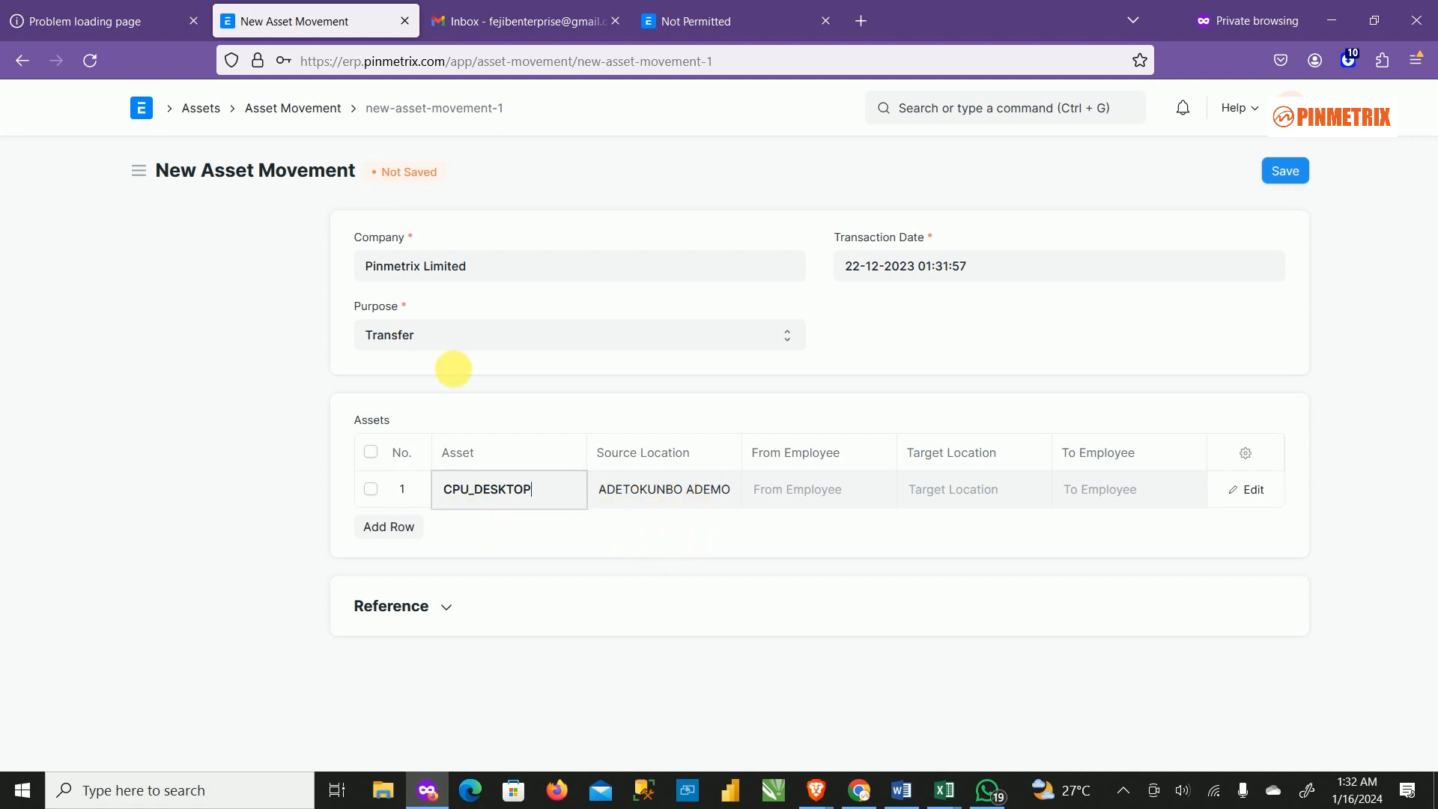
pyautogui.rightClick(278, 112)
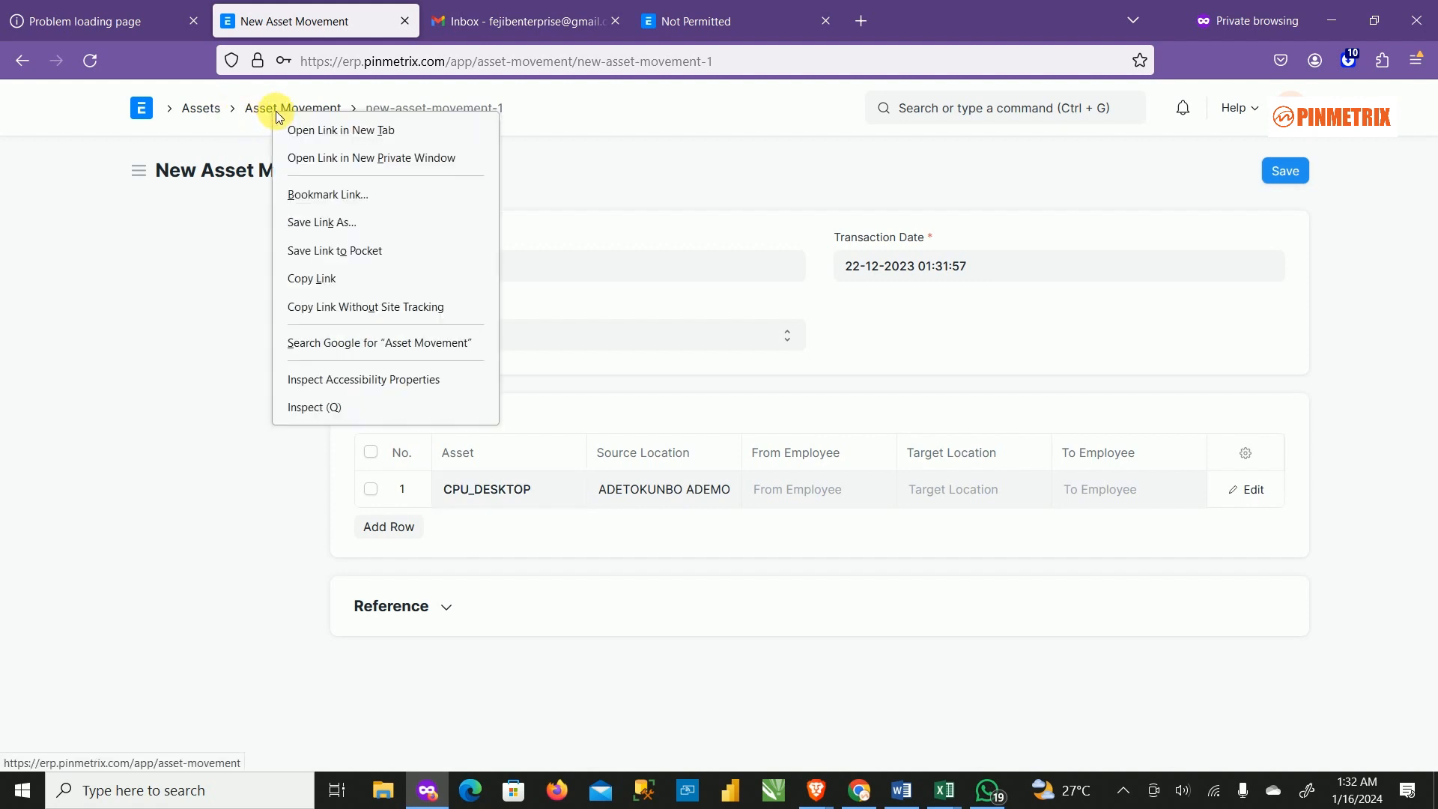
# Check the Dell desktop 23454 asset record's Abuja location in a new tab, then return to the form.
pyautogui.click(335, 133)
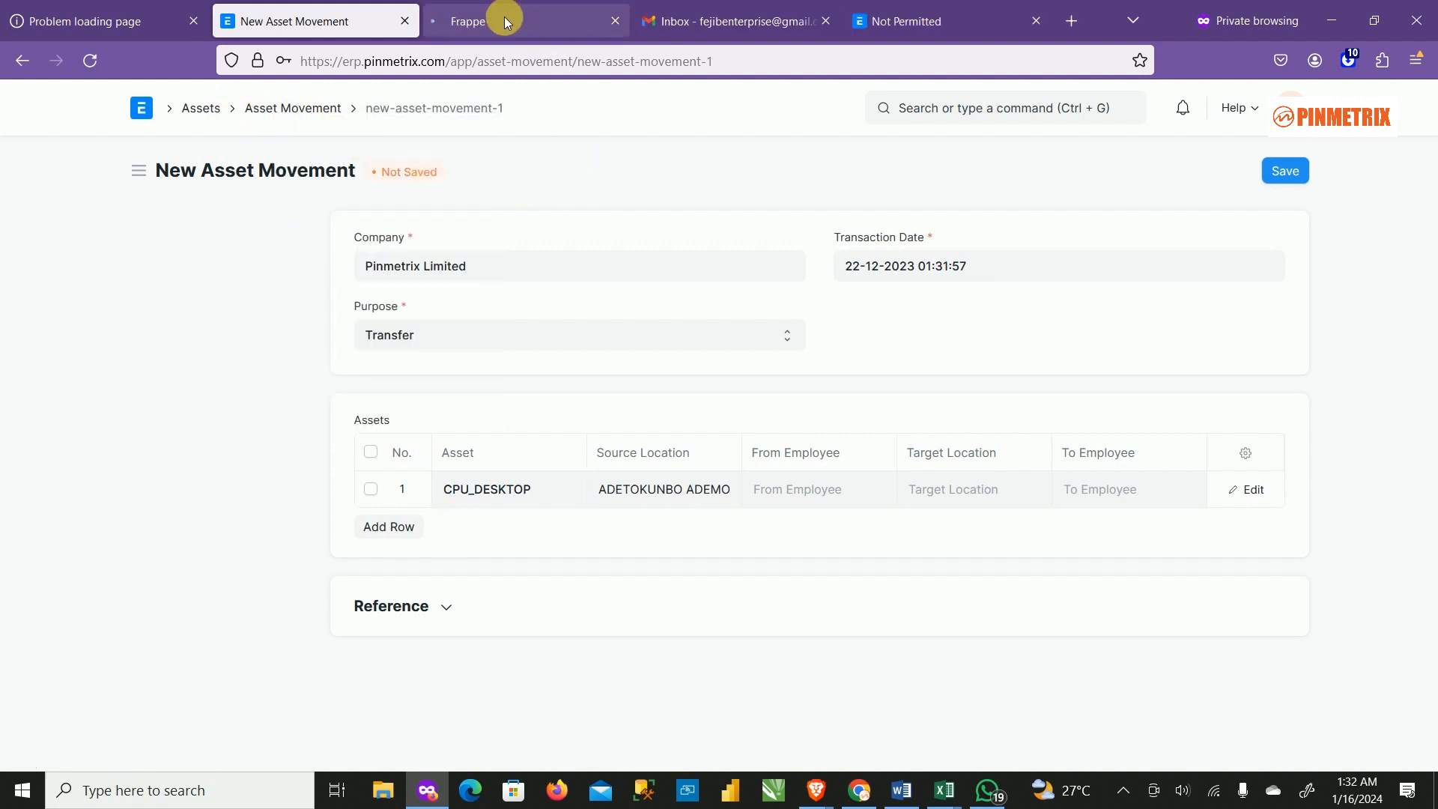
pyautogui.click(501, 20)
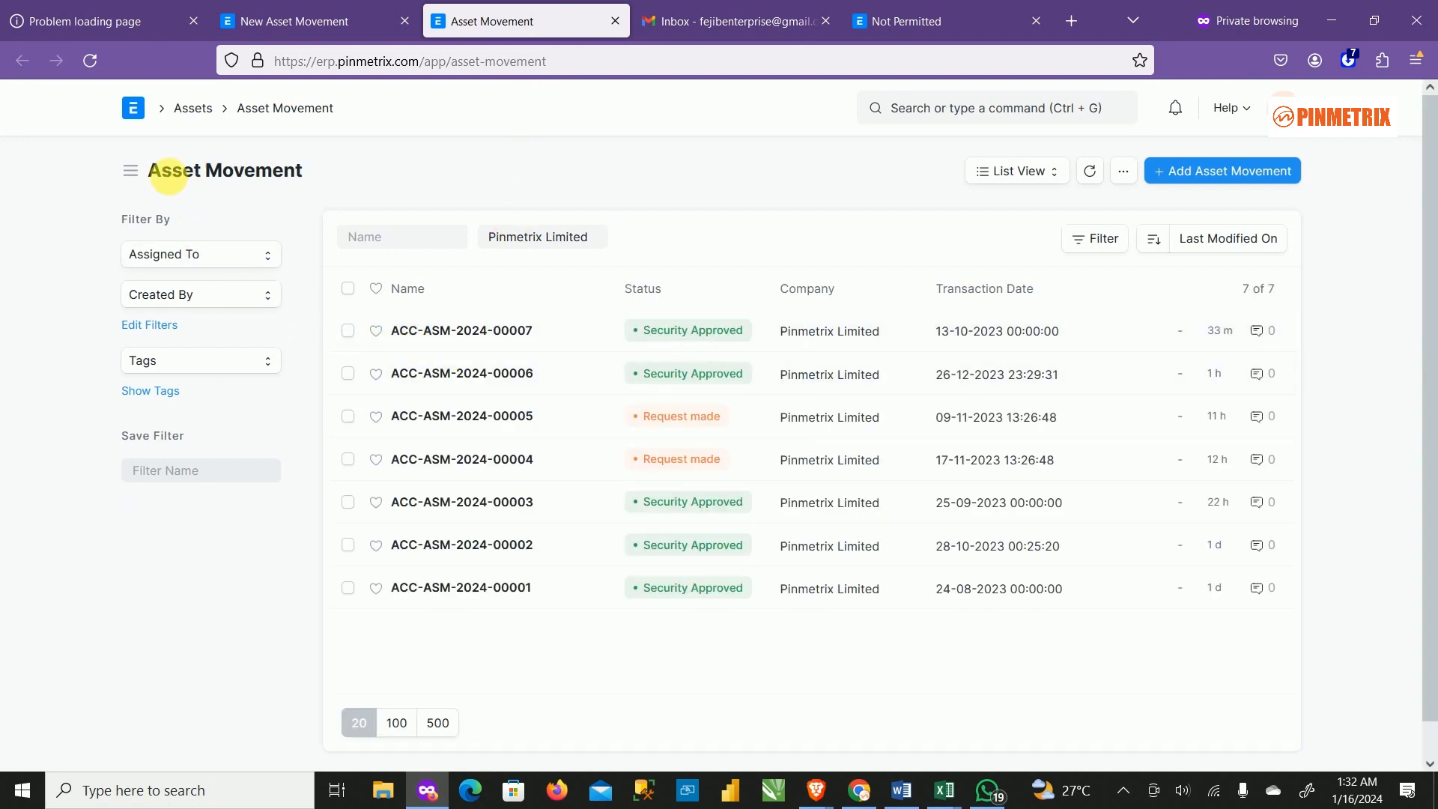
pyautogui.click(193, 109)
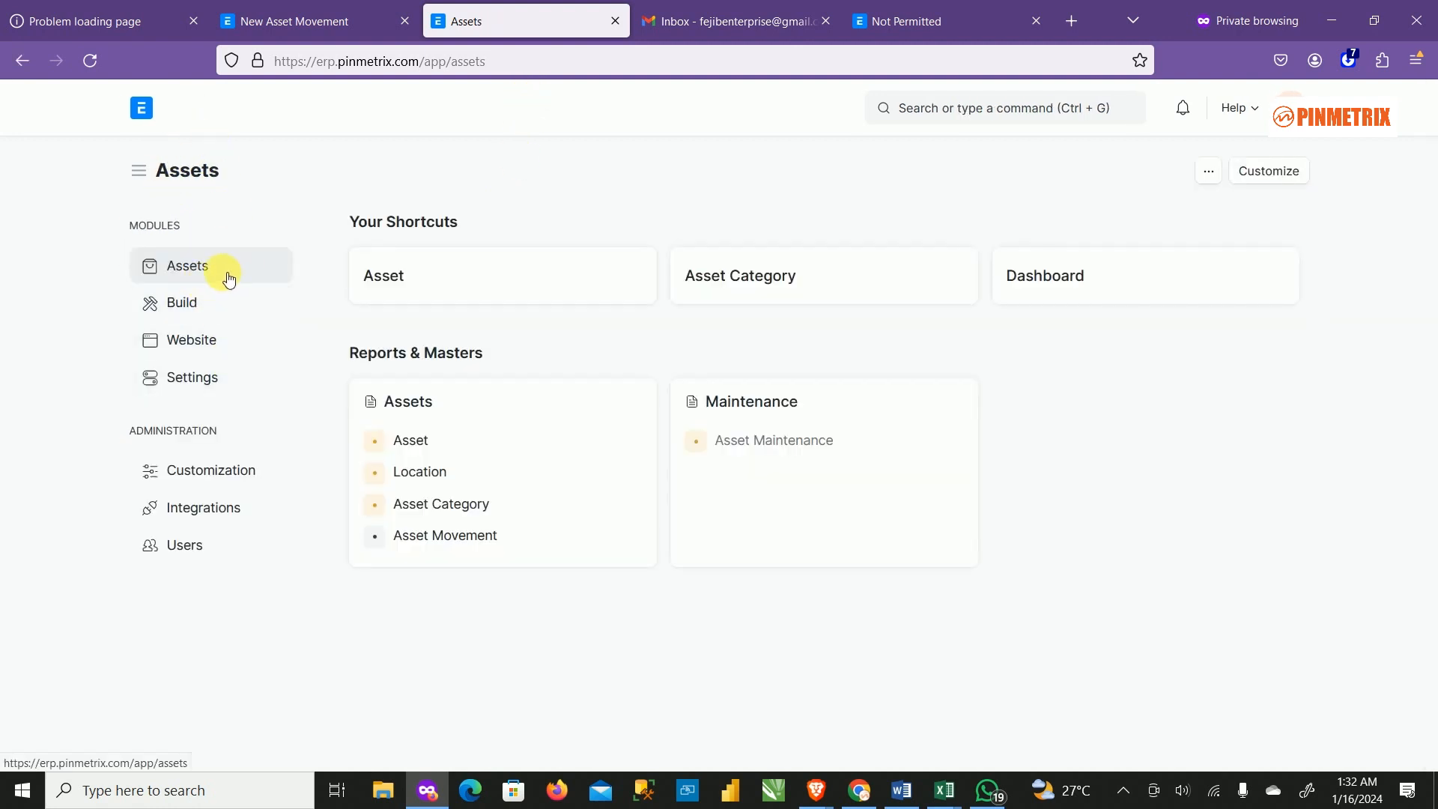
pyautogui.click(386, 282)
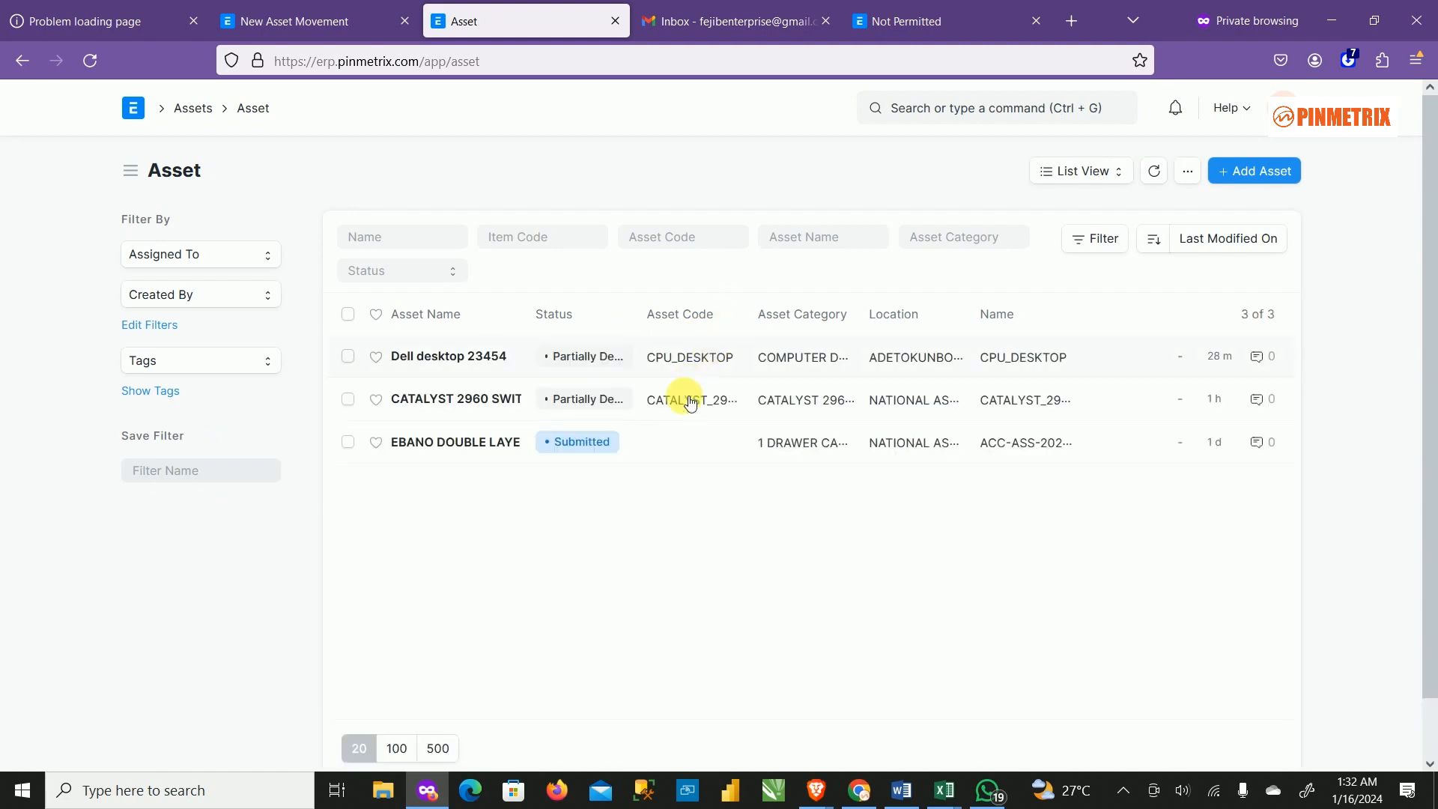
pyautogui.click(423, 356)
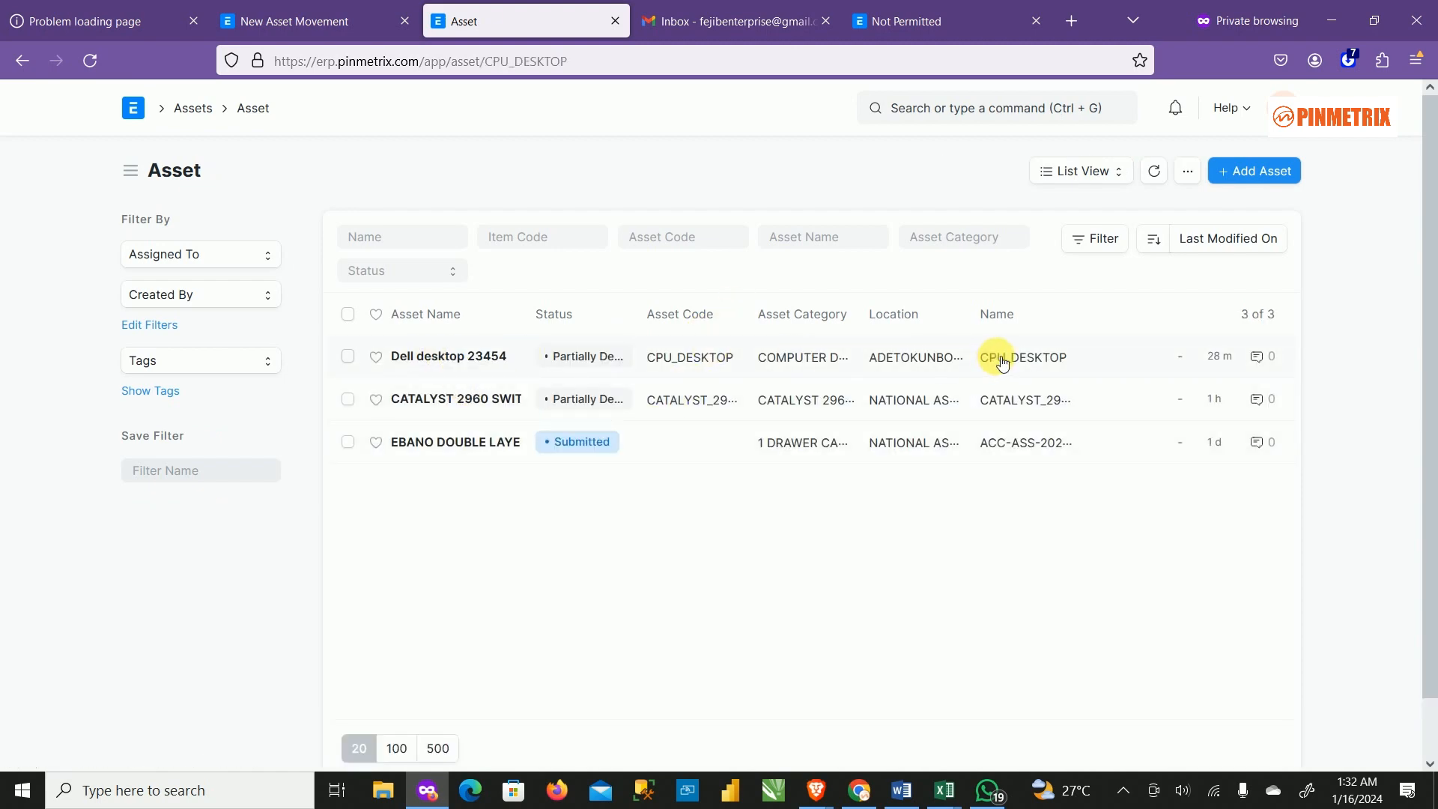
pyautogui.scroll(-7, 720, 454)
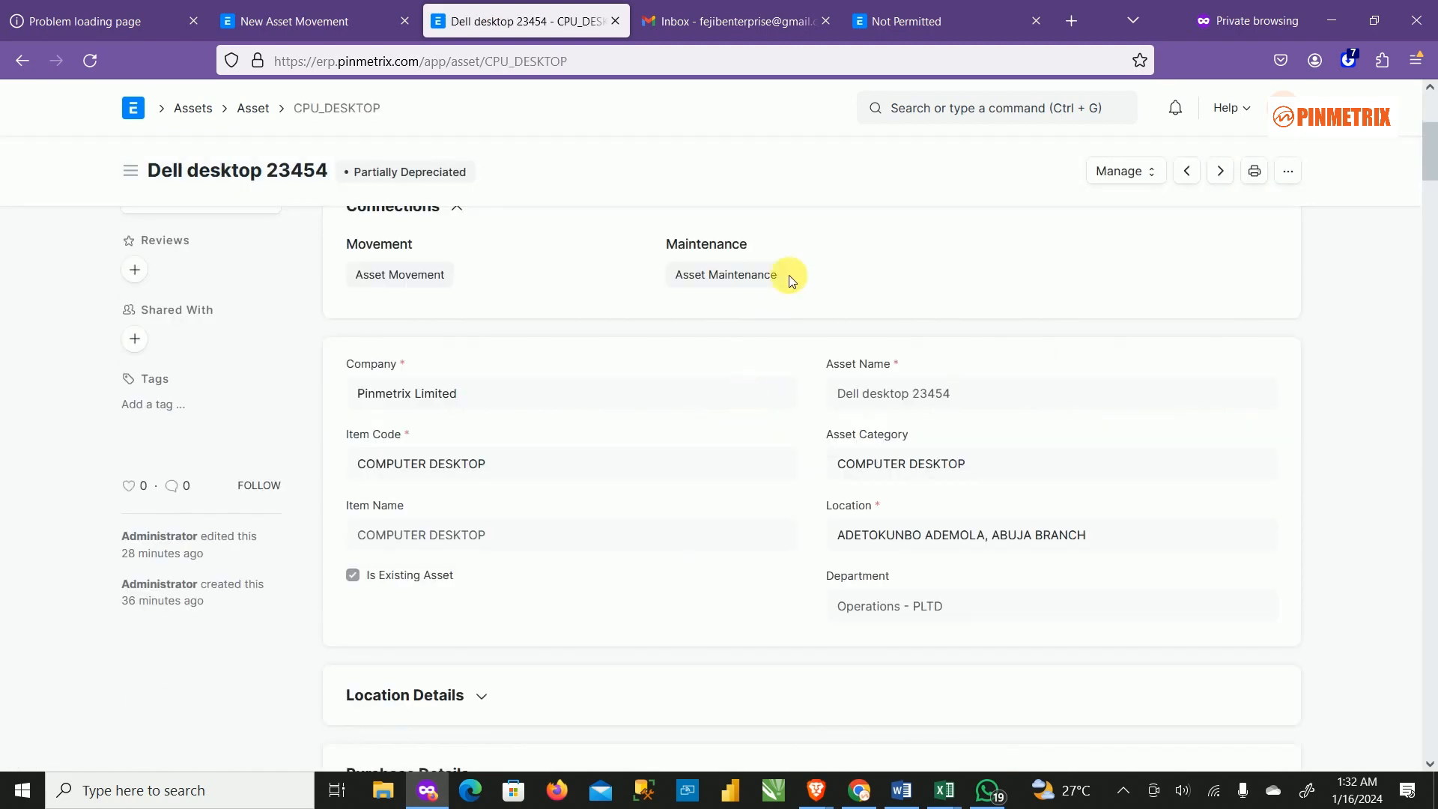
pyautogui.scroll(-1, 853, 472)
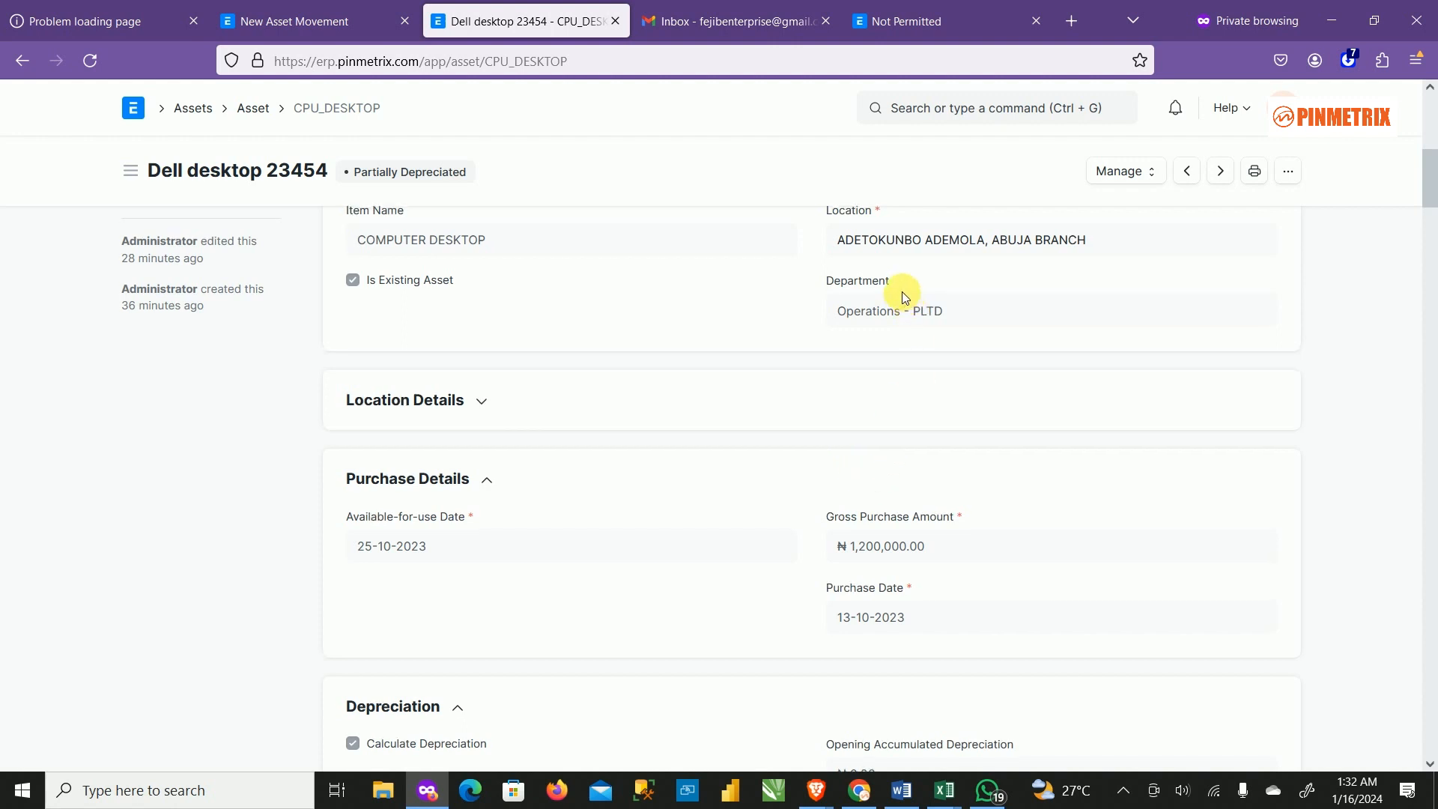
pyautogui.scroll(1, 898, 300)
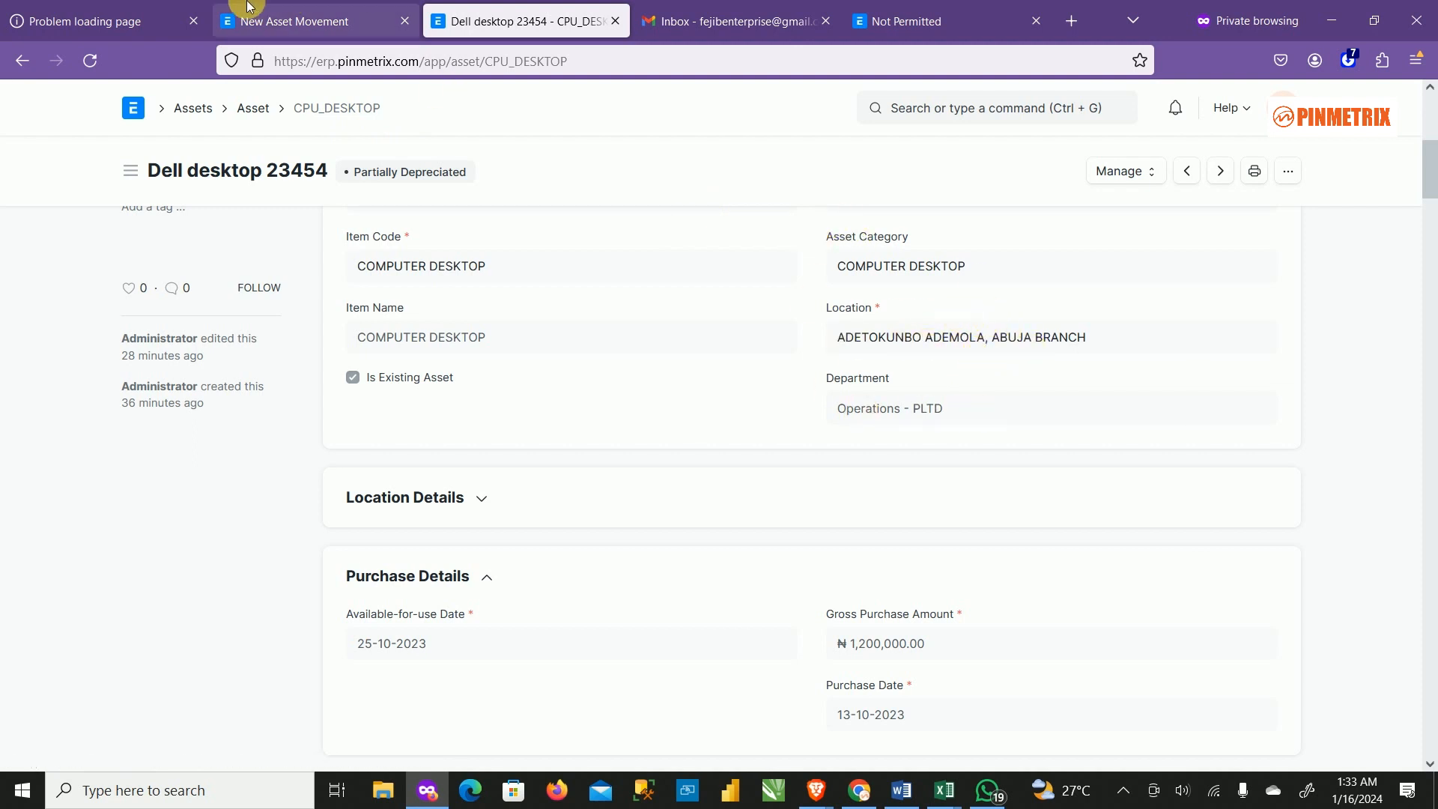
pyautogui.click(326, 30)
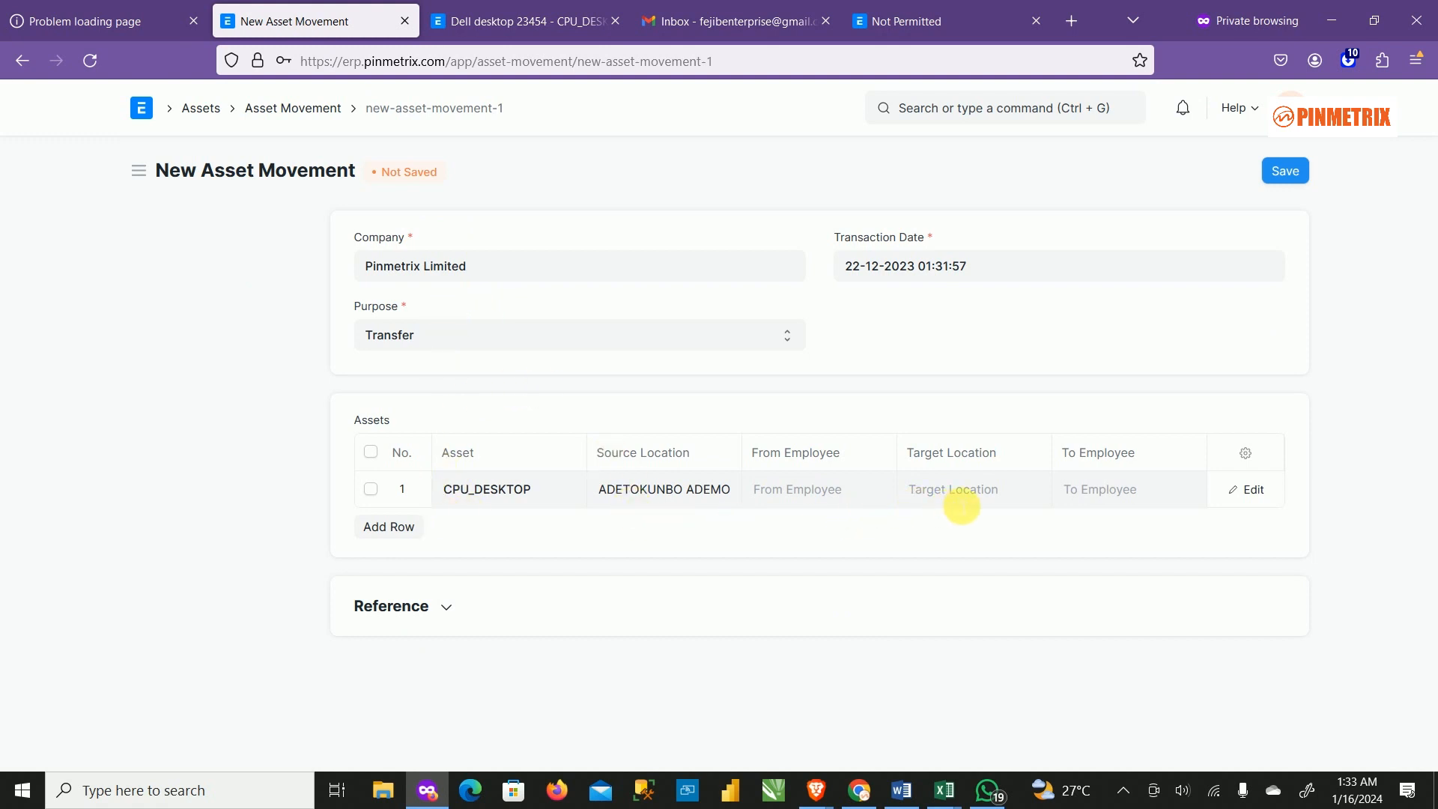
# Set the target location to NATIONAL ASSEMBLY BRANCH, check the Reference section, then go to Gmail.
pyautogui.click(962, 503)
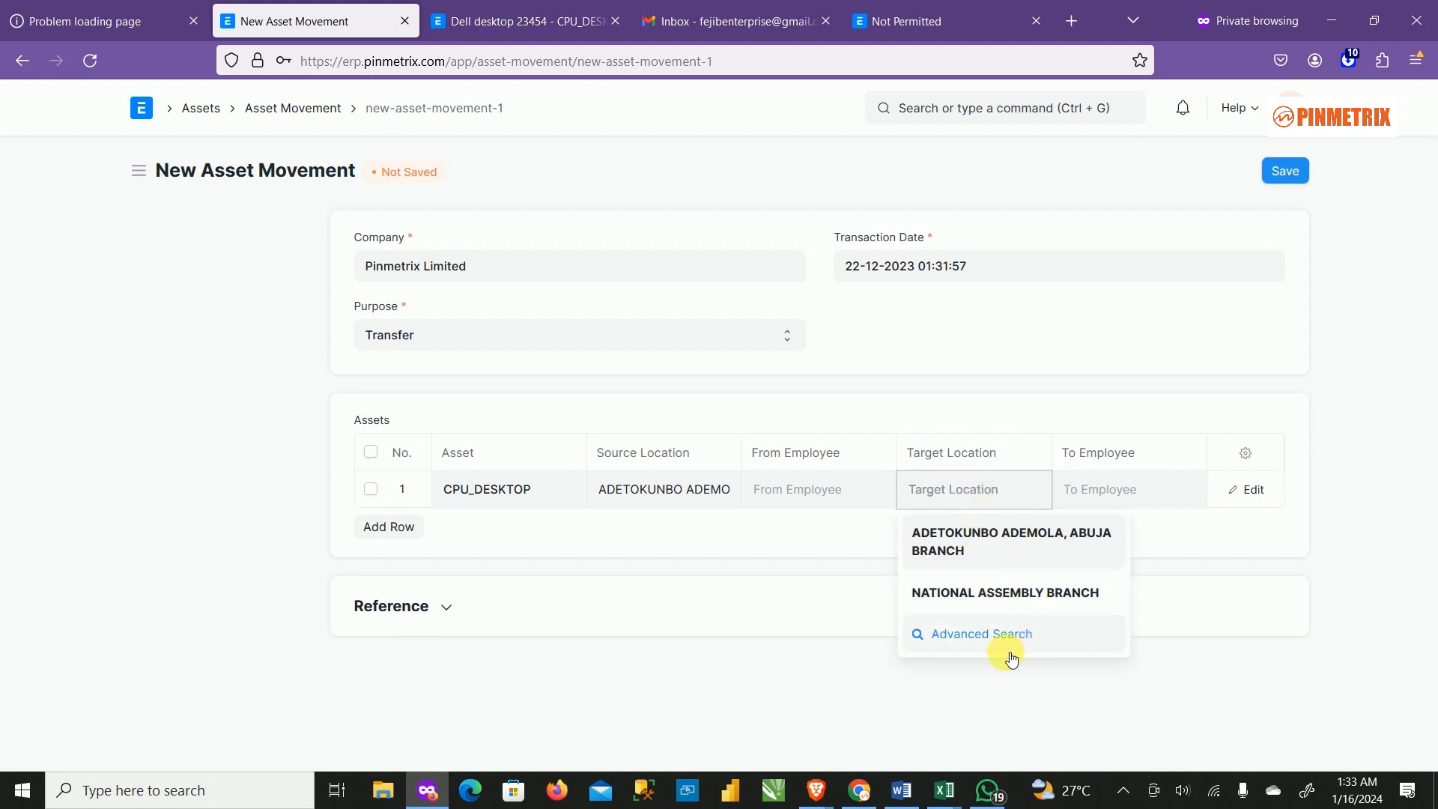
pyautogui.click(978, 593)
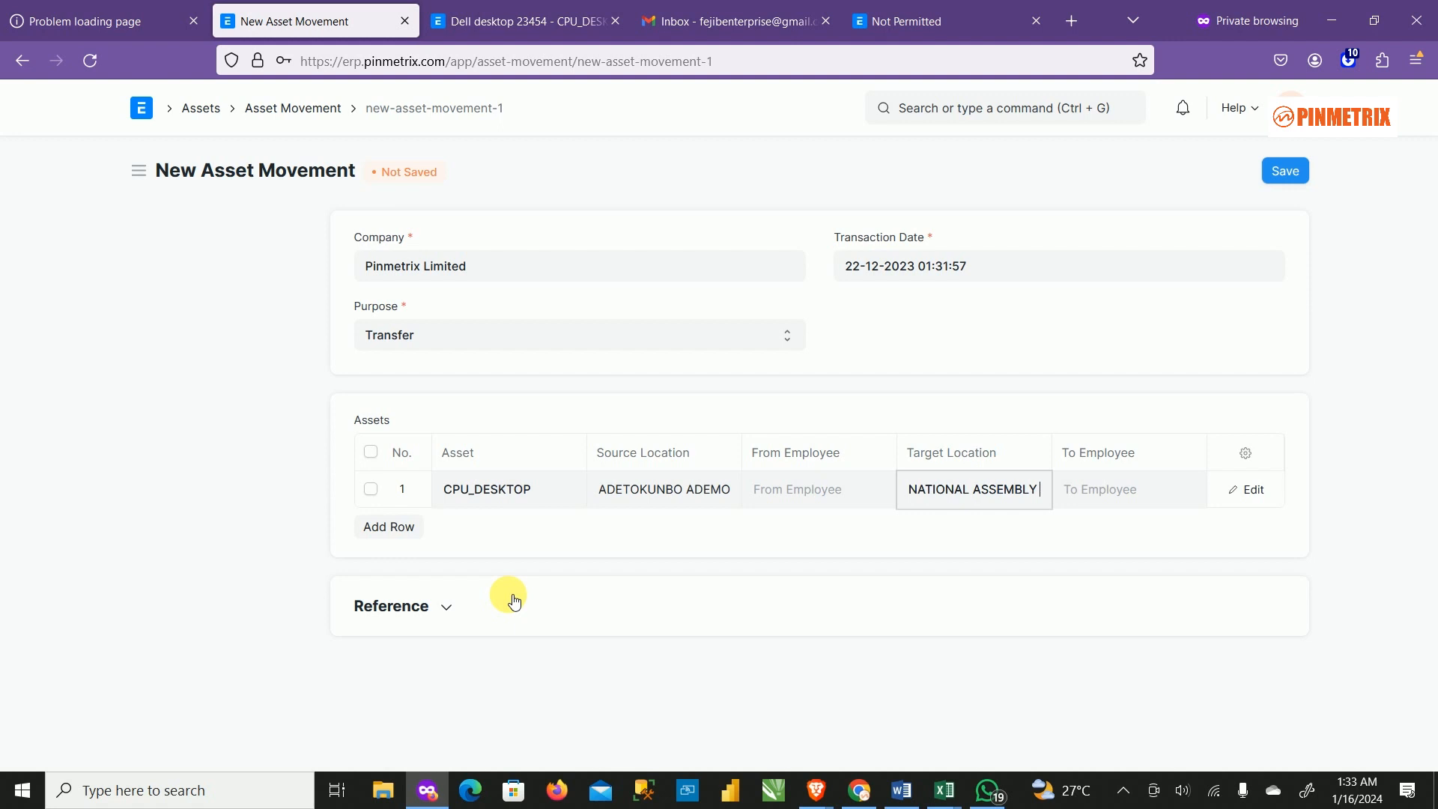
pyautogui.click(460, 605)
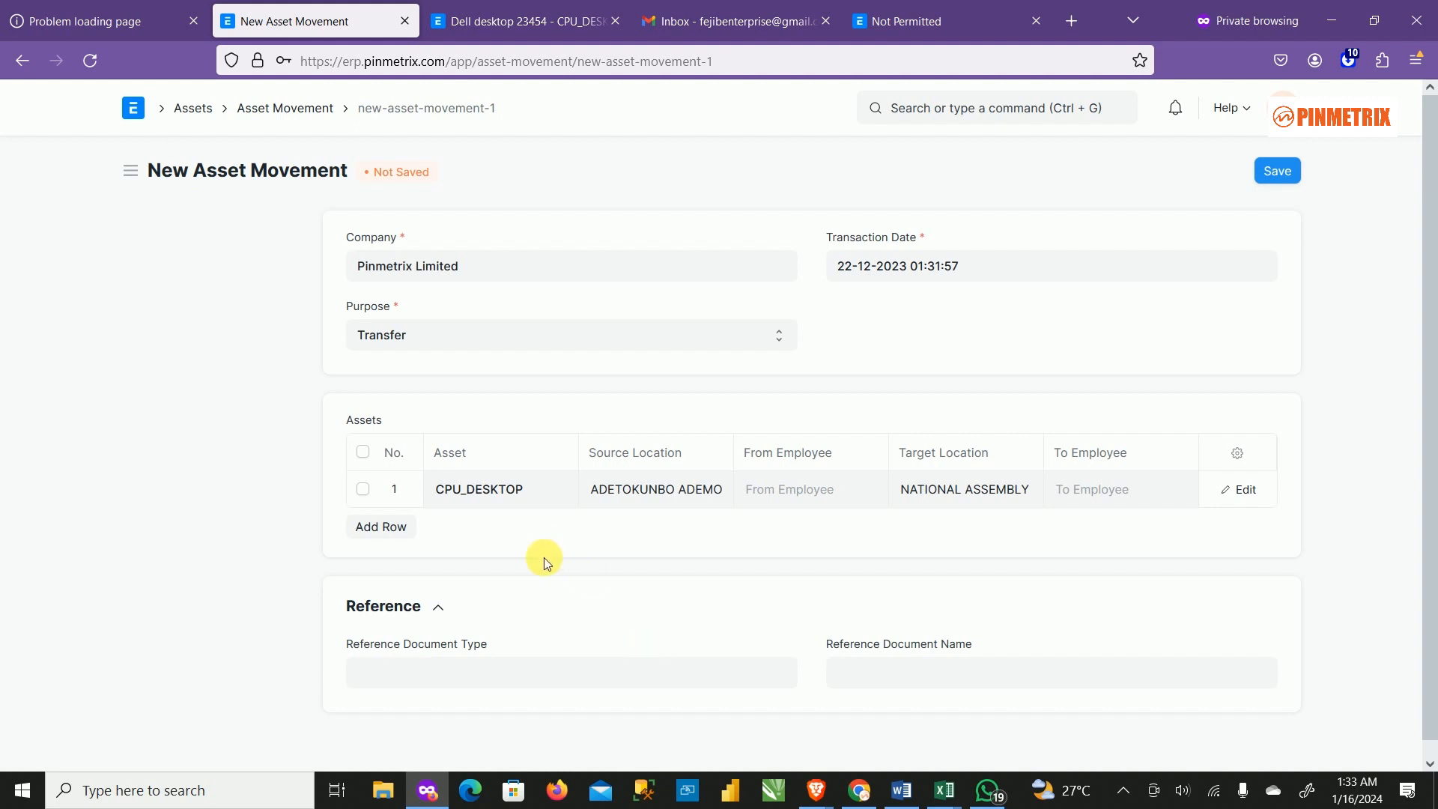
pyautogui.click(439, 608)
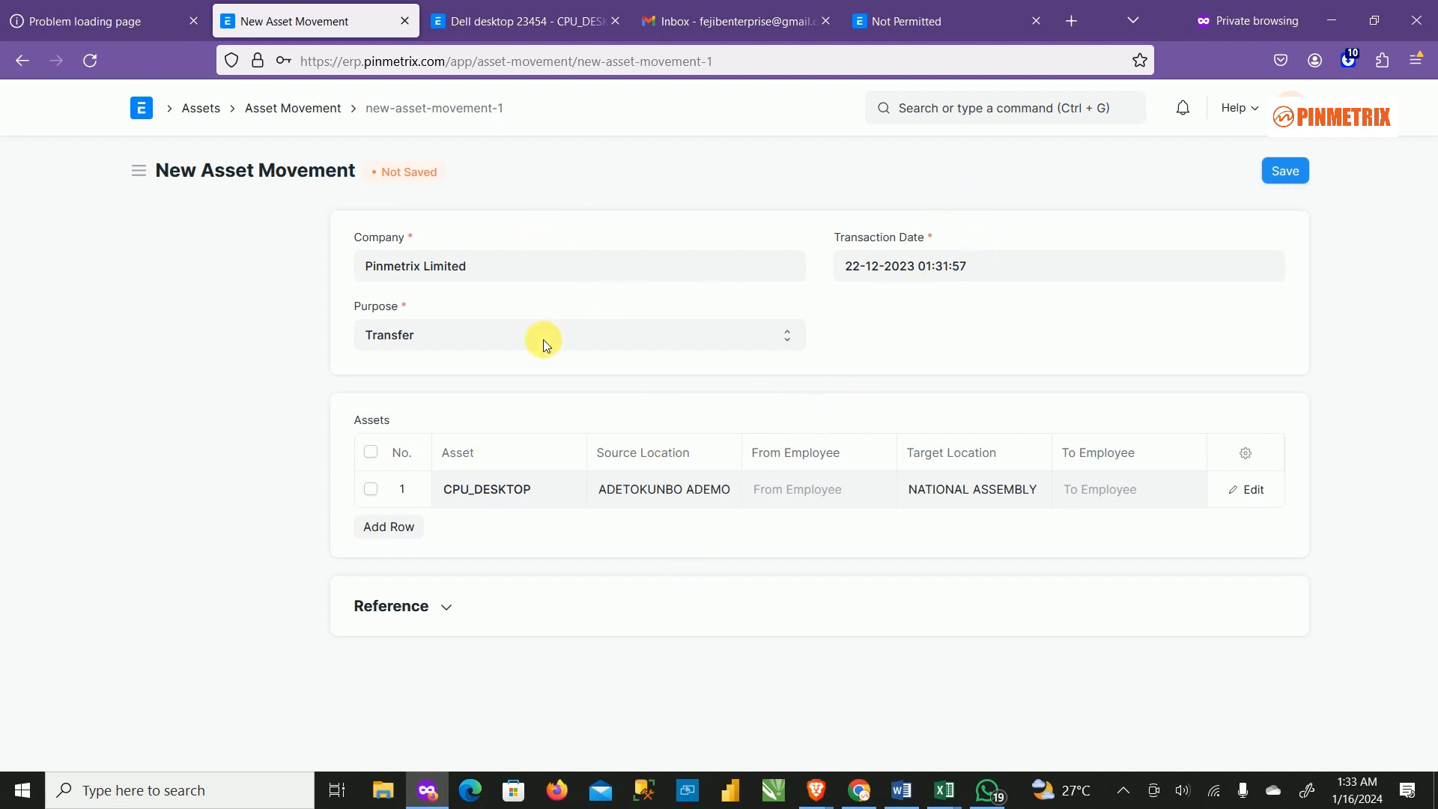
pyautogui.click(660, 20)
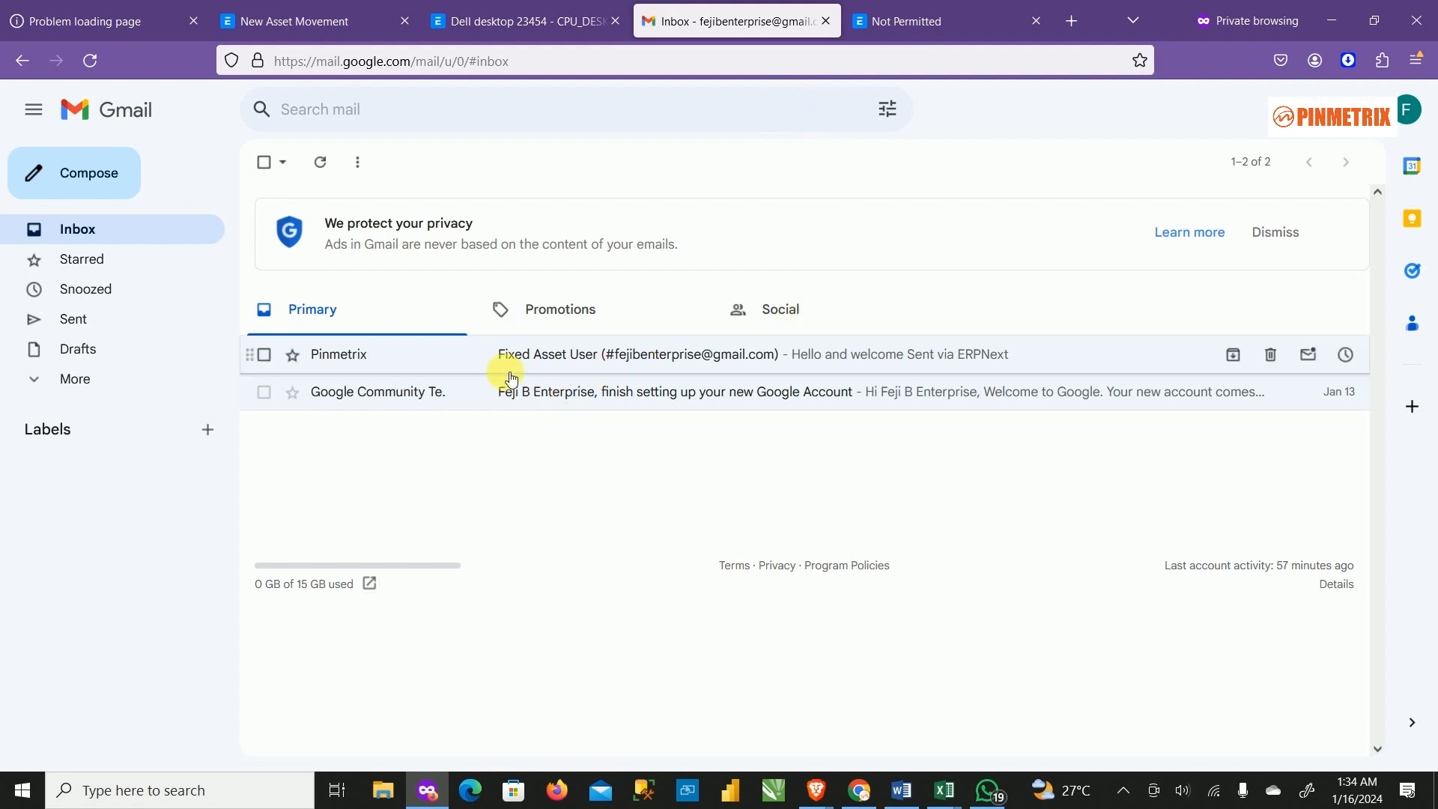
# Check the Asset Users Word note for the manager's mail account, then bring up Yahoo Mail.
pyautogui.click(902, 790)
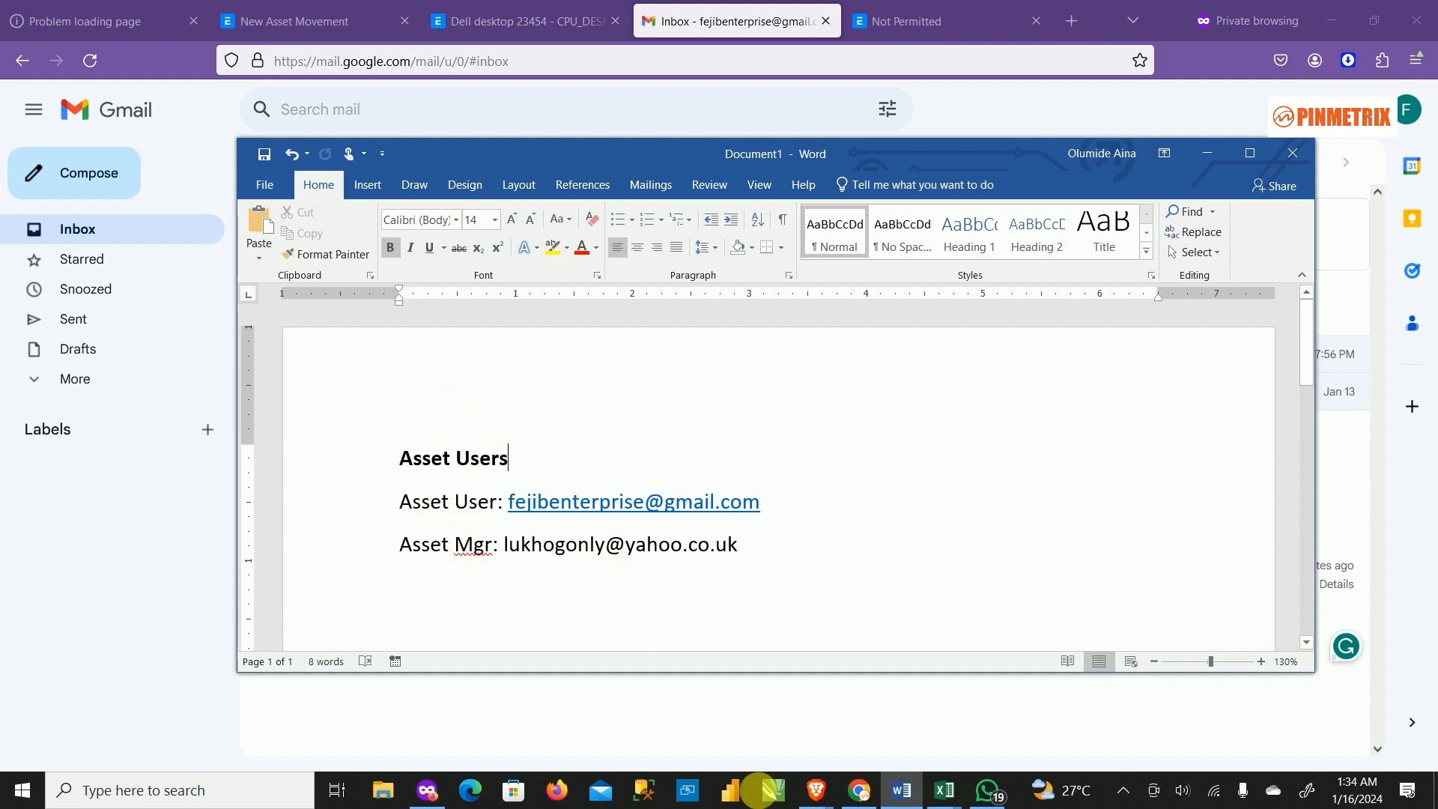
pyautogui.moveTo(818, 802)
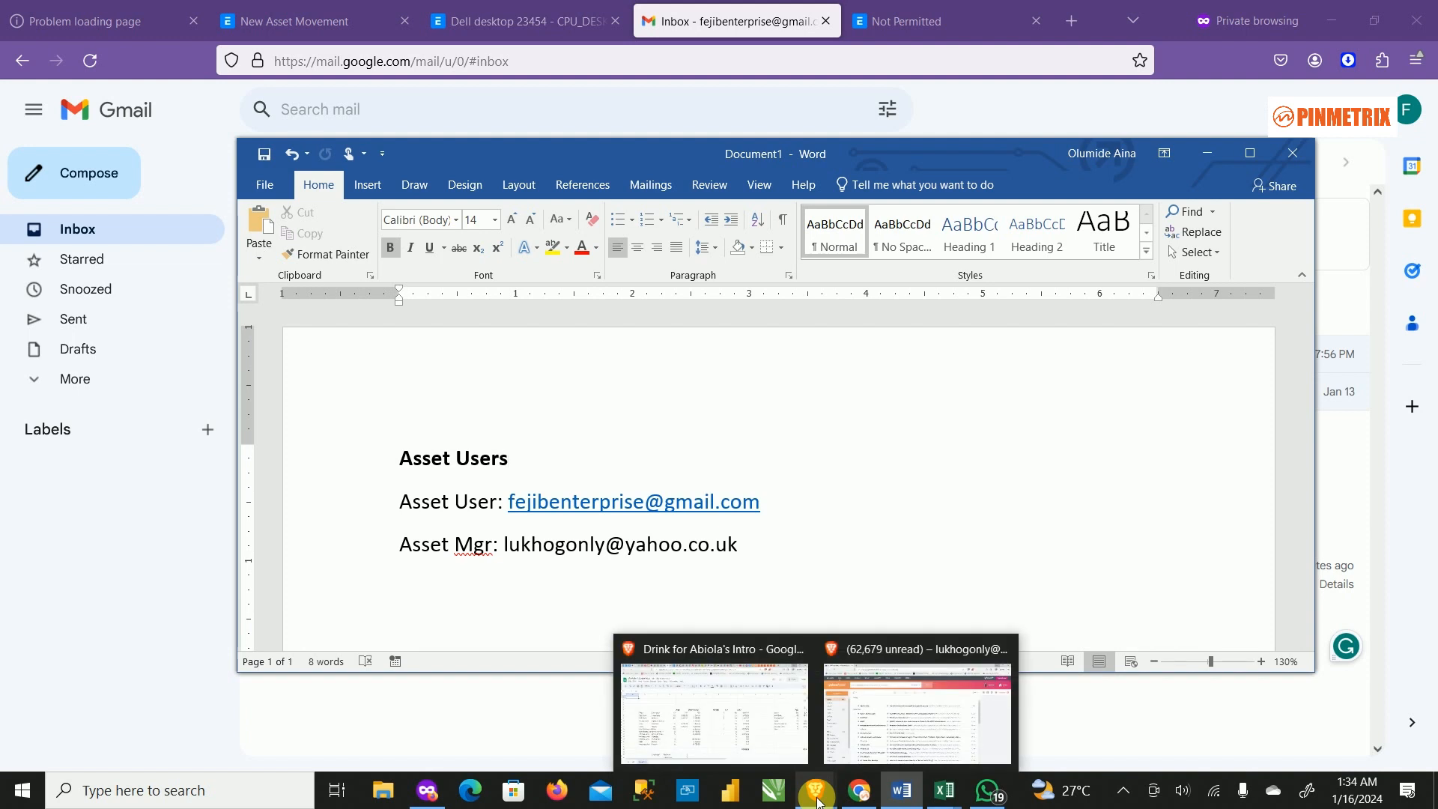
pyautogui.click(949, 703)
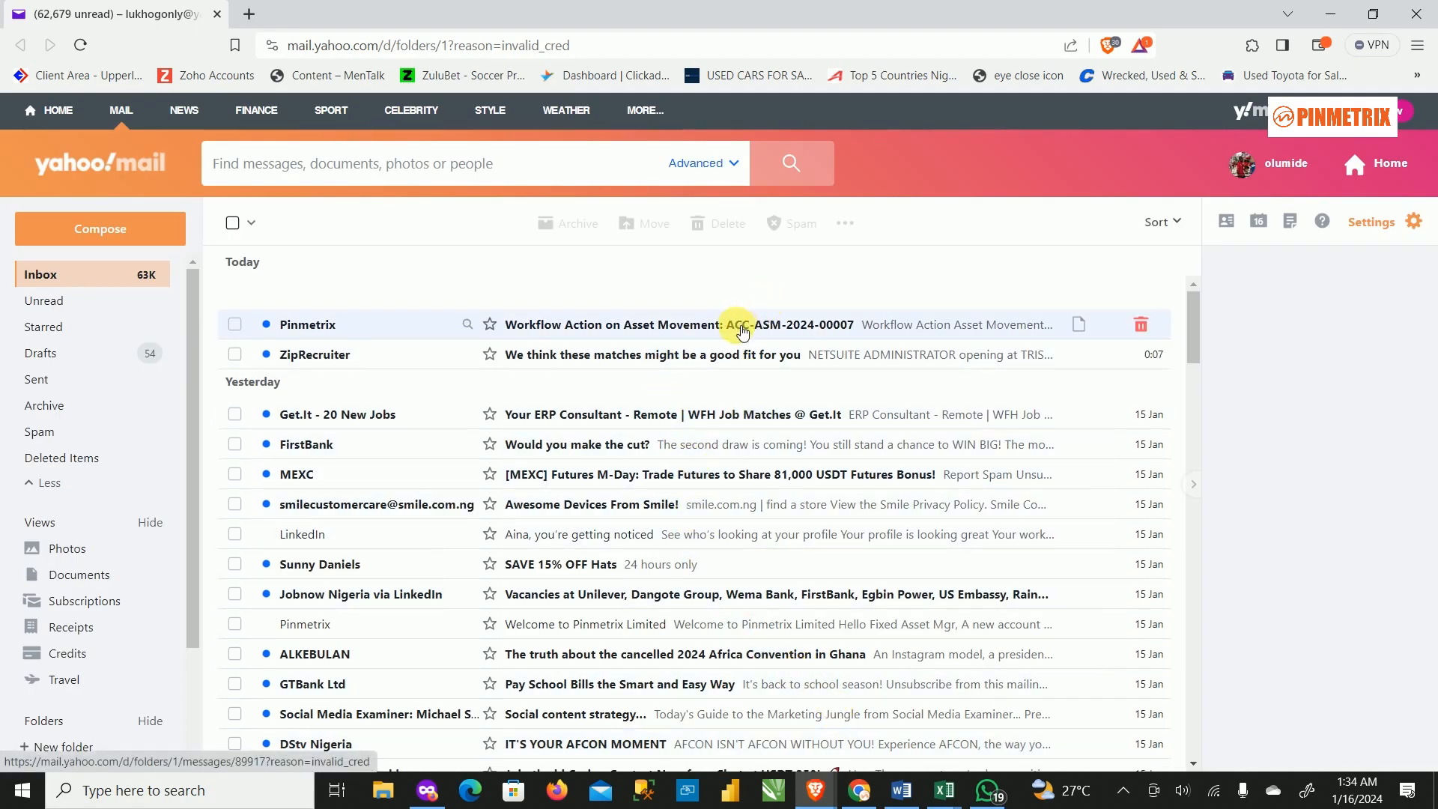
# Read the Workflow Action e-mail for ACC-ASM-2024-00007, then minimize Yahoo Mail.
pyautogui.click(719, 330)
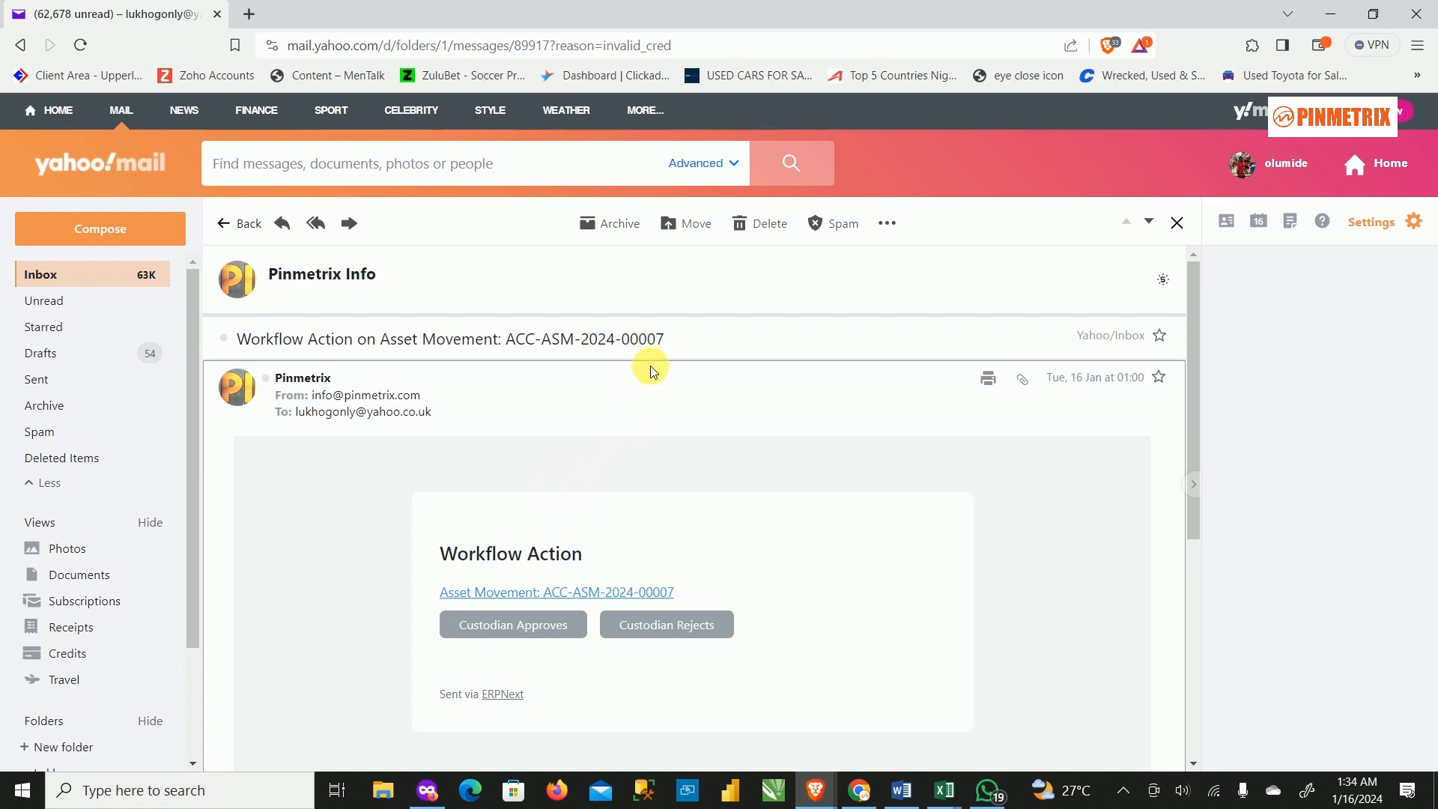
pyautogui.click(1334, 12)
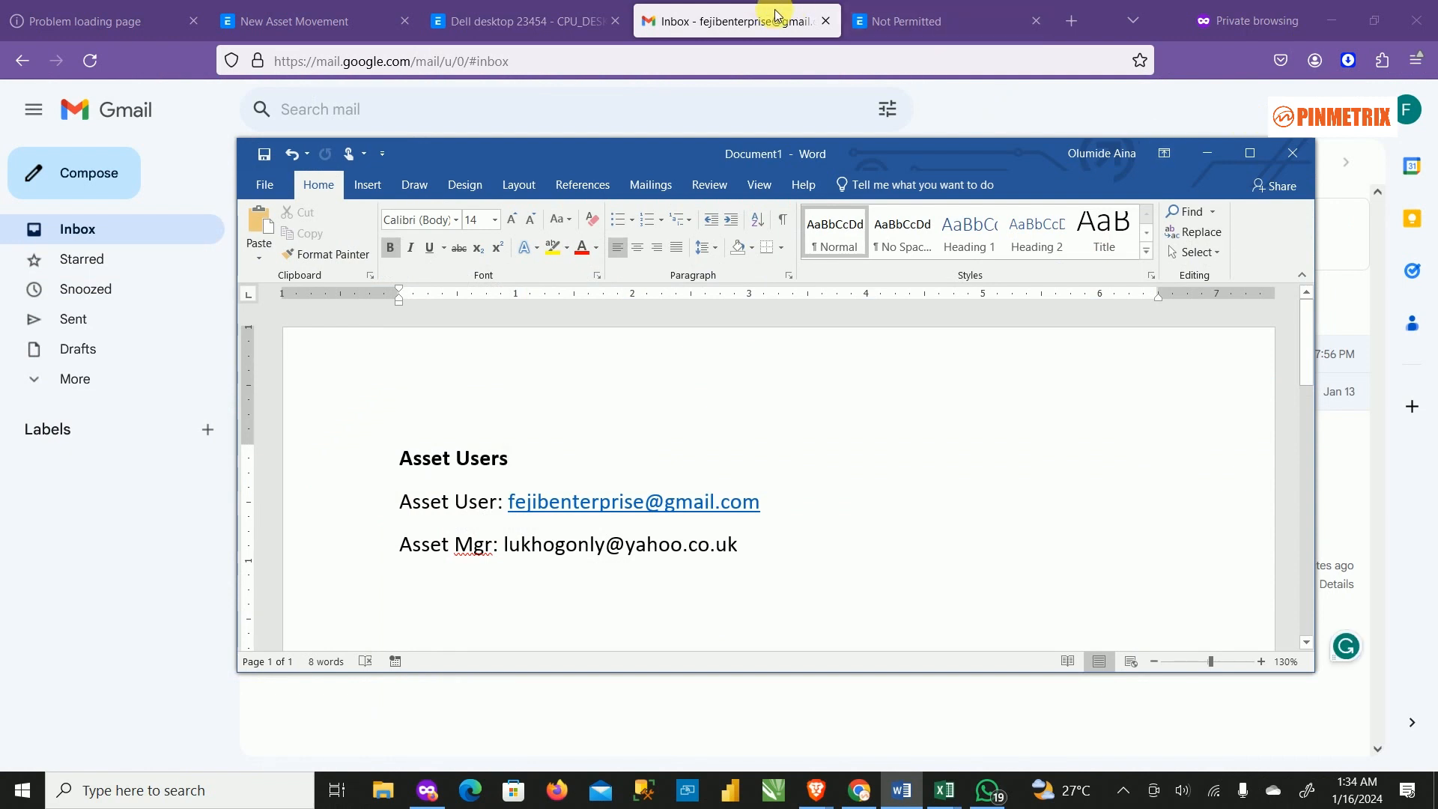
# Browse from the Dell desktop record to the Asset Movement list, then return to the unsaved movement.
pyautogui.click(329, 23)
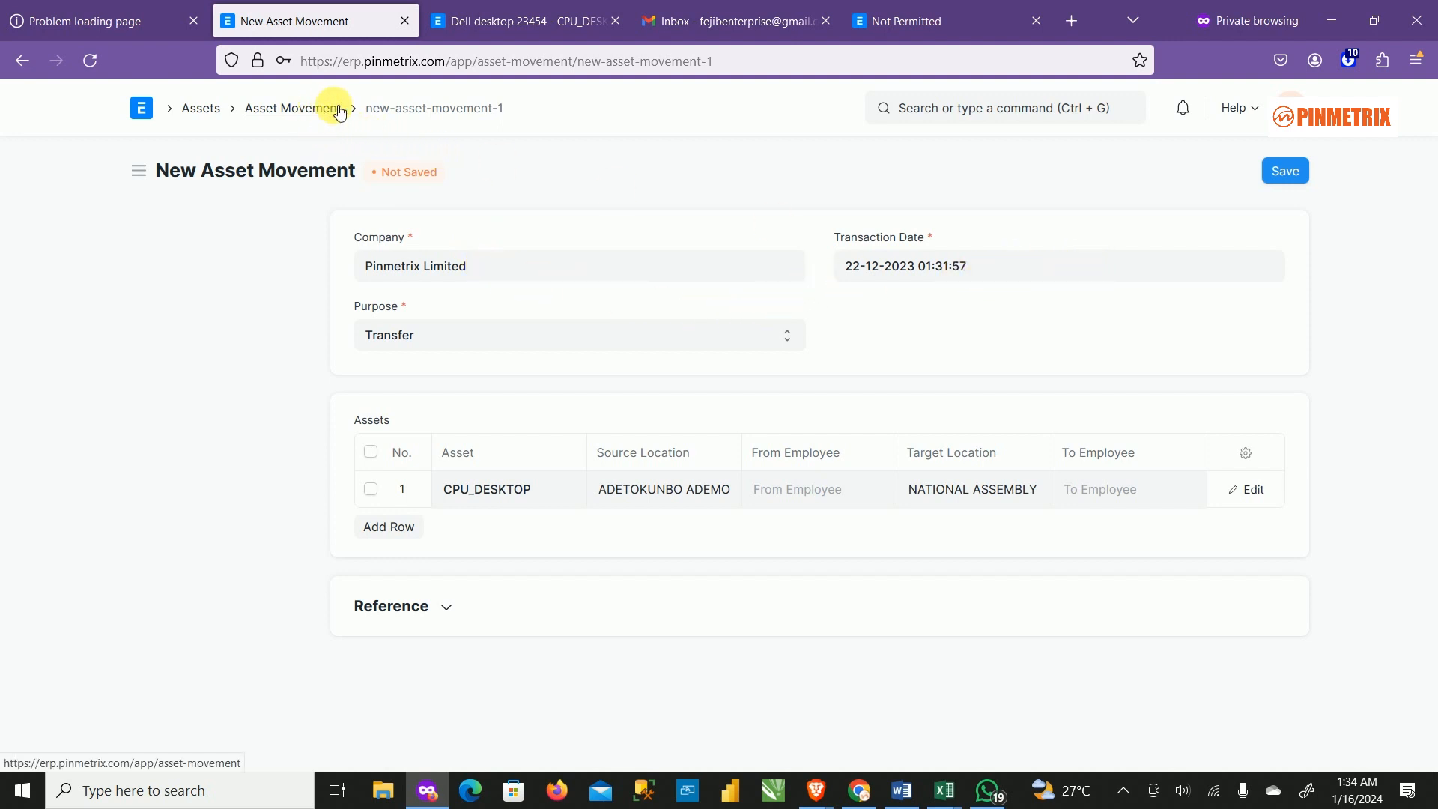
pyautogui.click(458, 23)
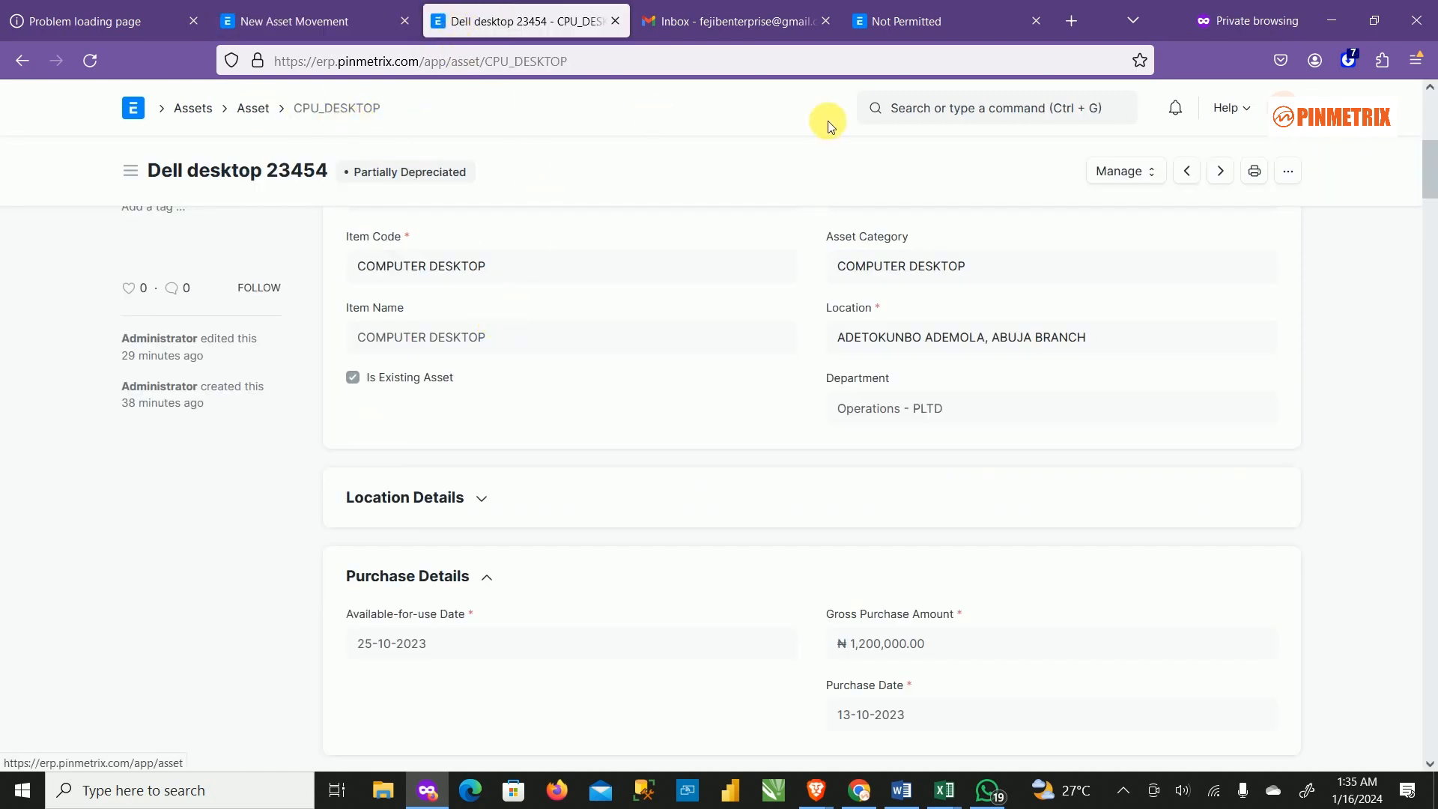
pyautogui.click(251, 107)
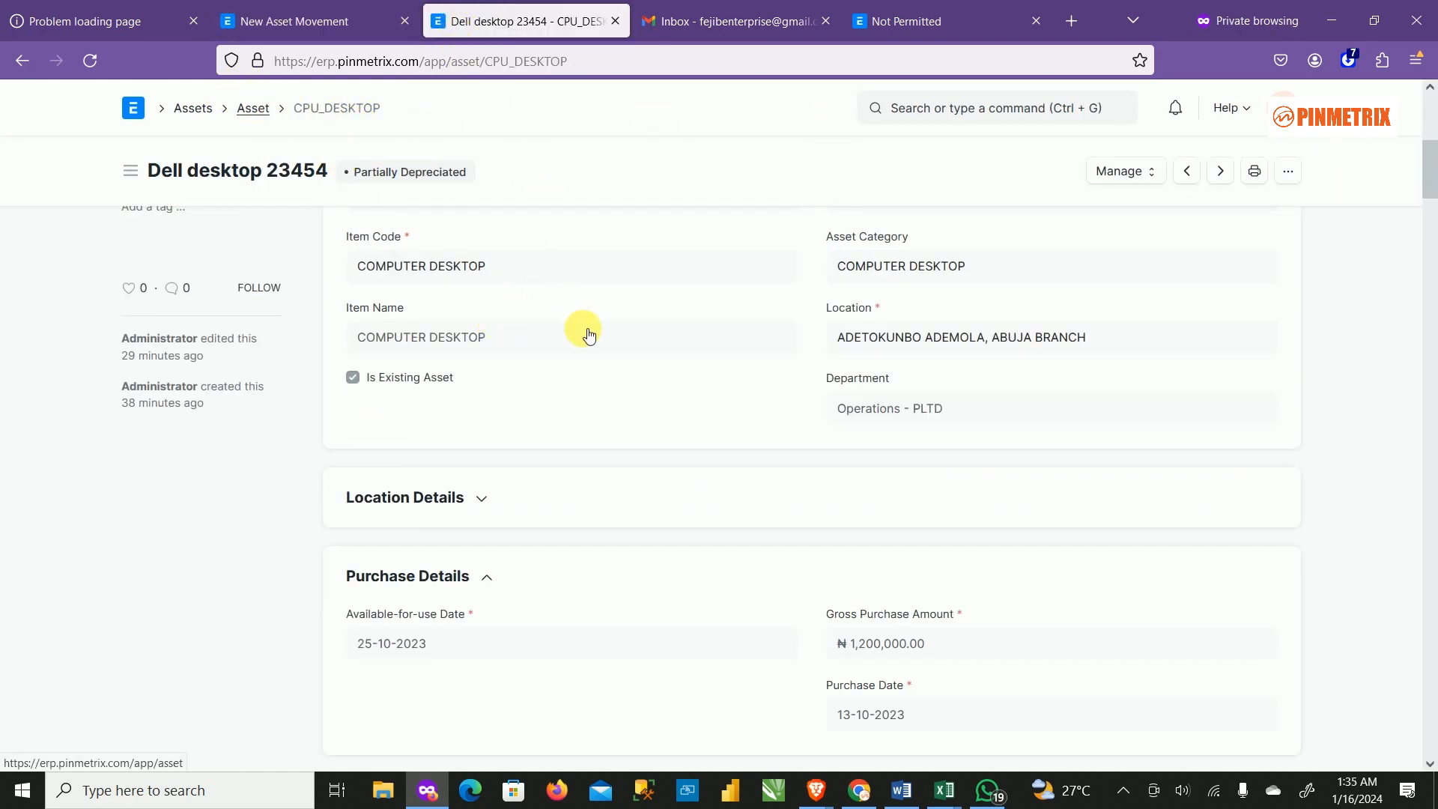
pyautogui.click(193, 109)
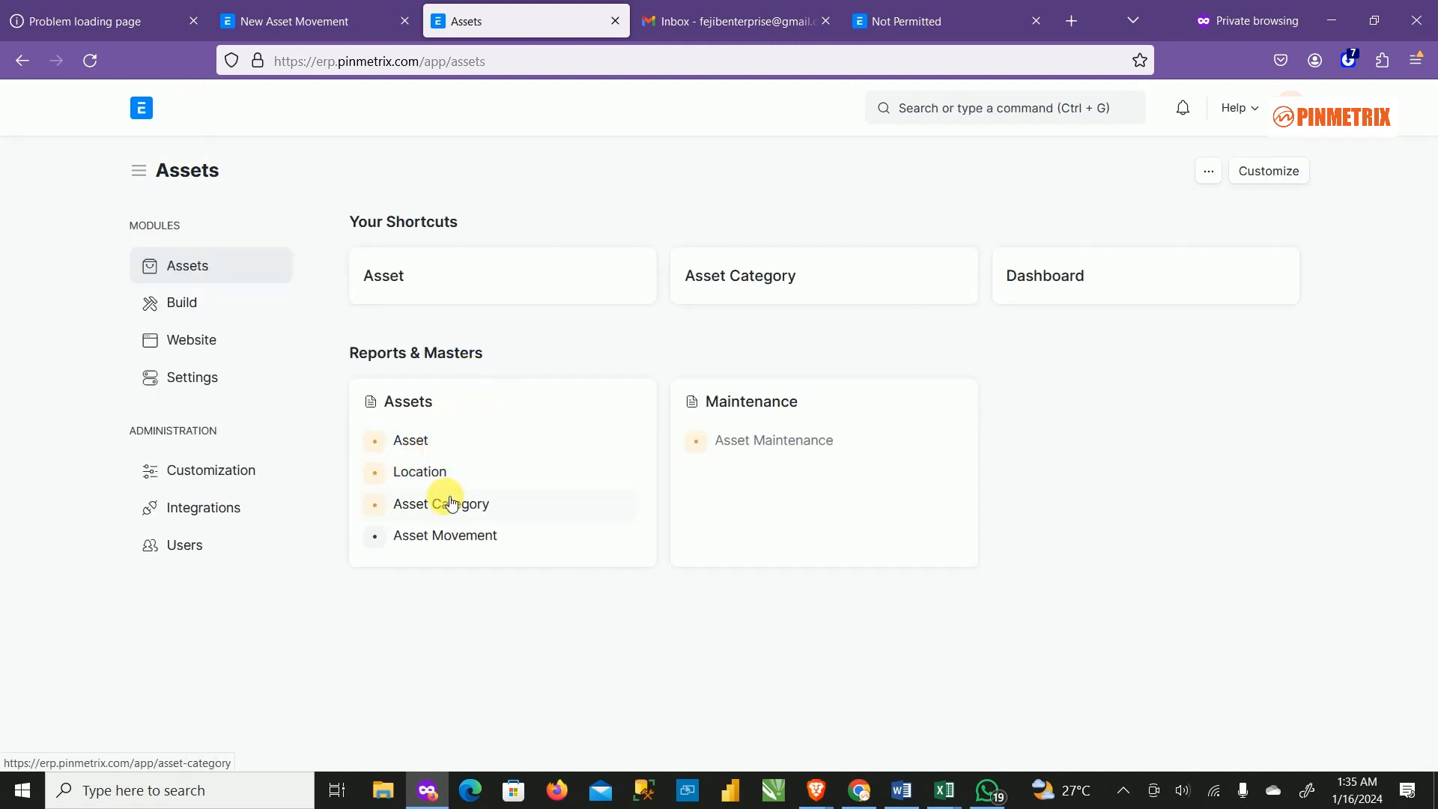
pyautogui.click(452, 536)
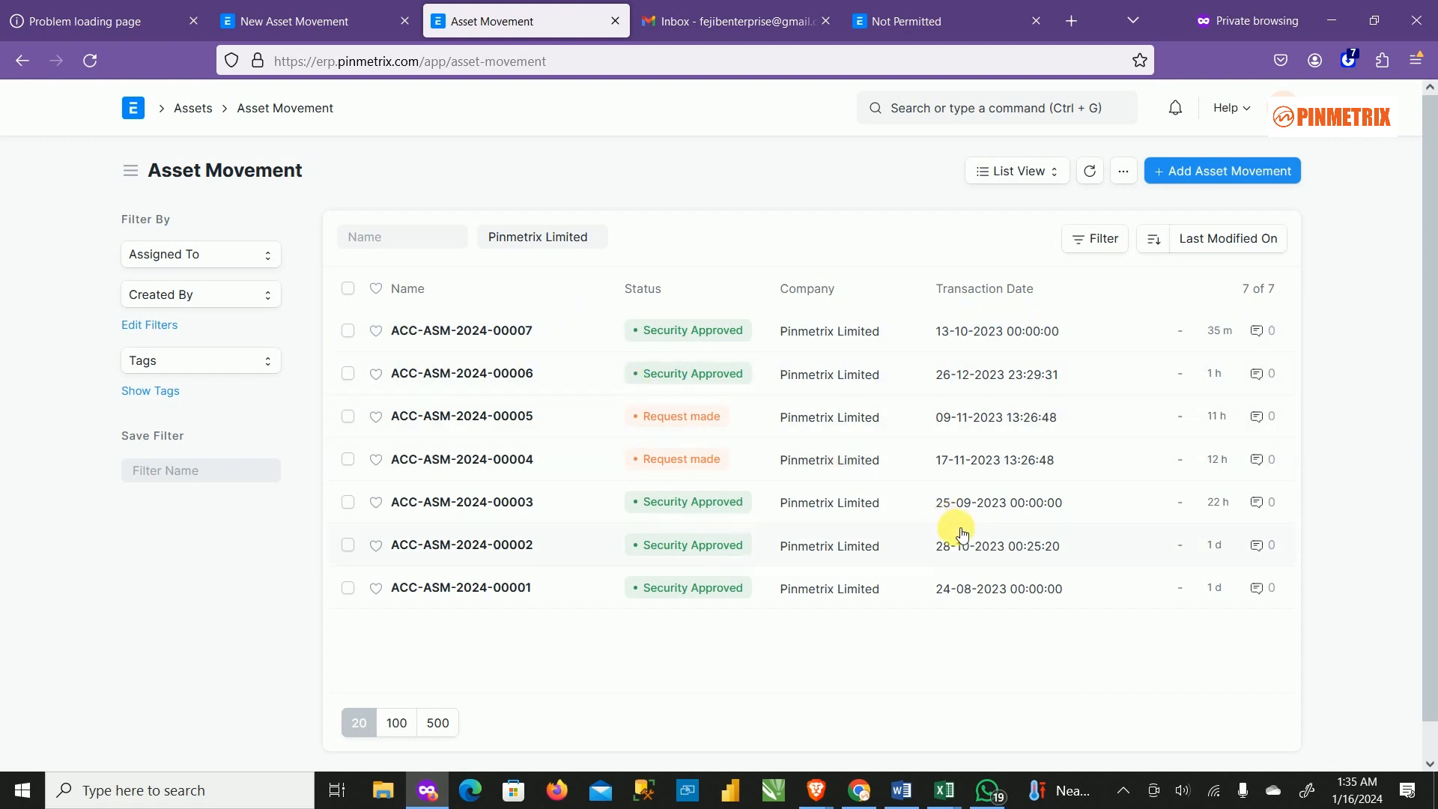
pyautogui.click(345, 22)
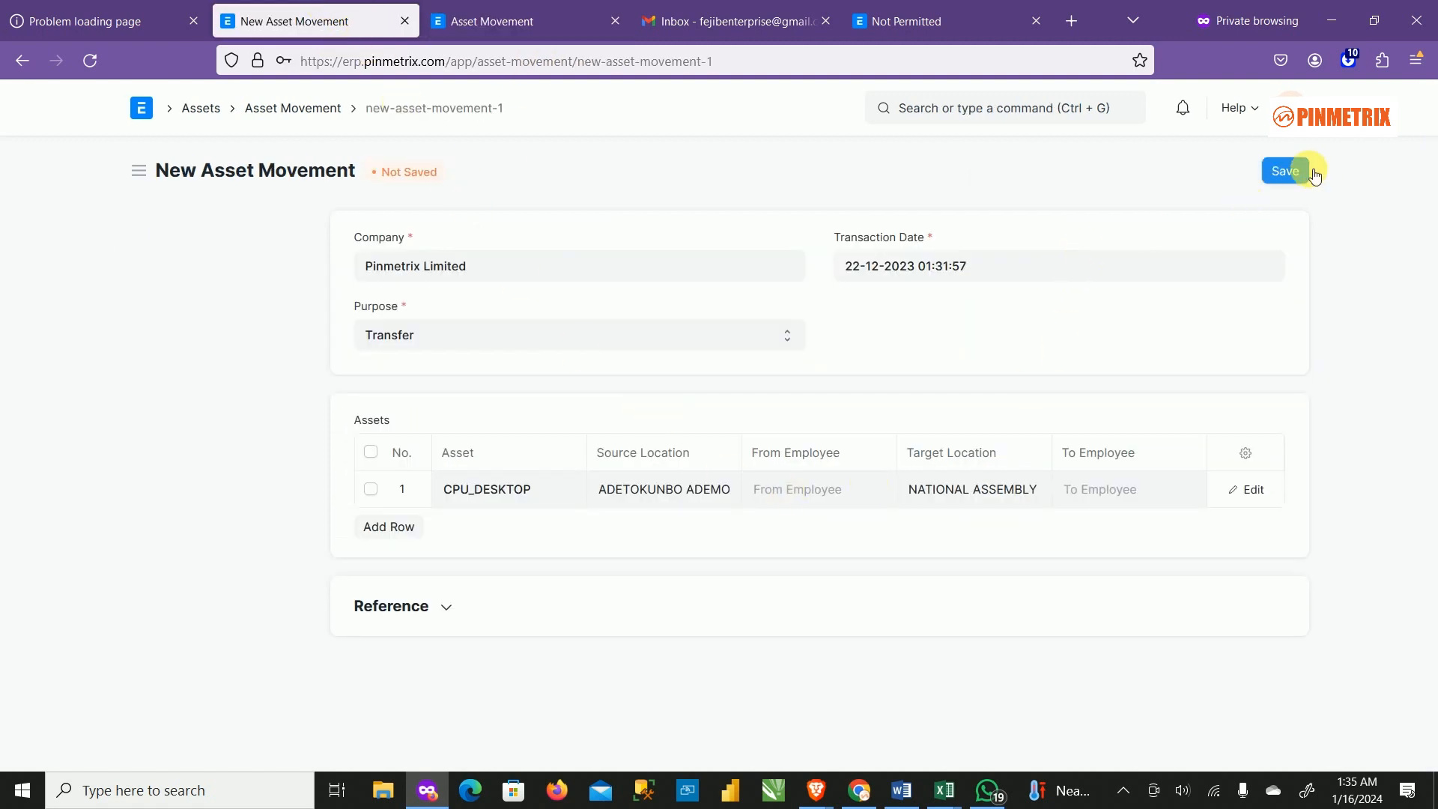
# Save the CPU_DESKTOP transfer as ACC-ASM-2024-00008 and view it in the Asset Movement list.
pyautogui.click(1298, 172)
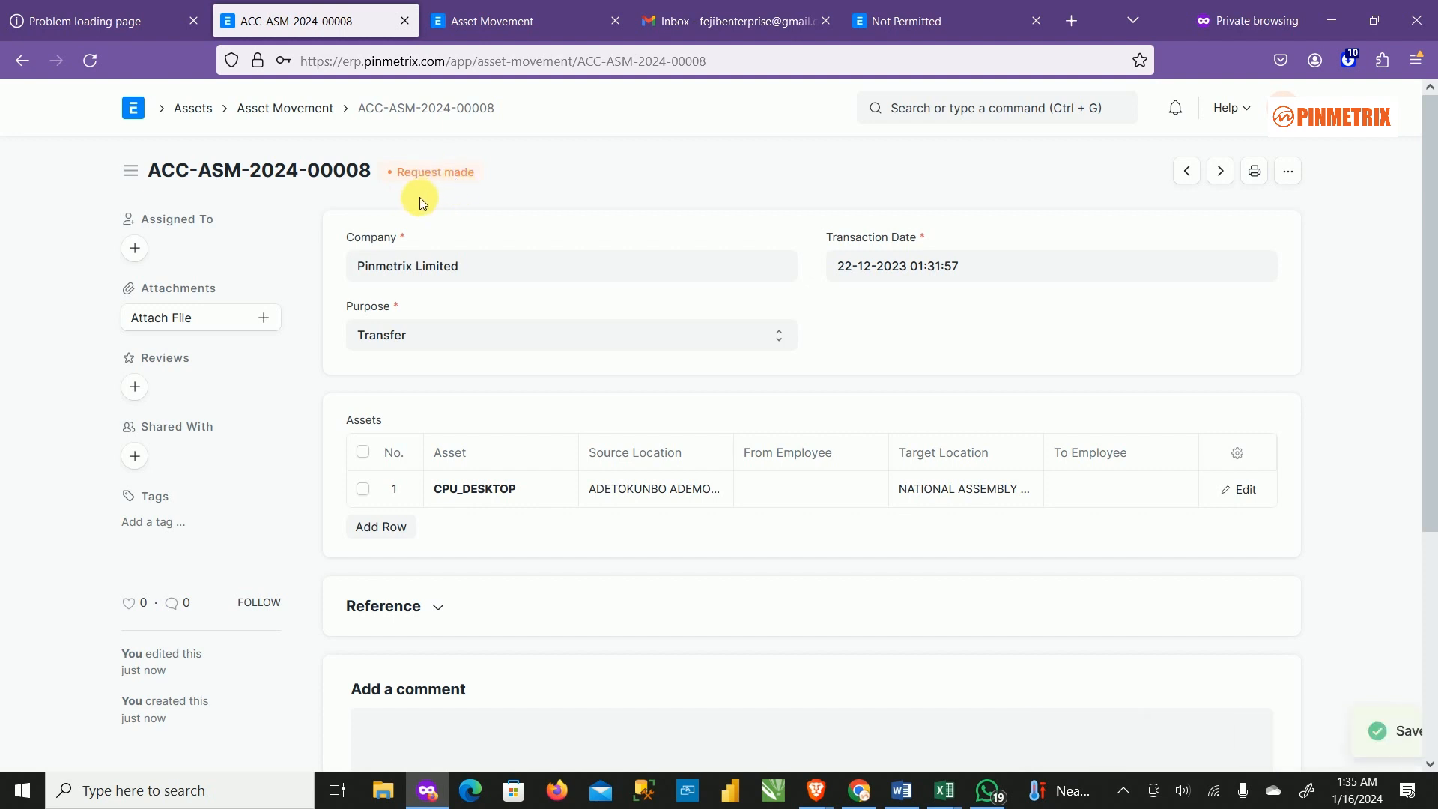
pyautogui.click(294, 118)
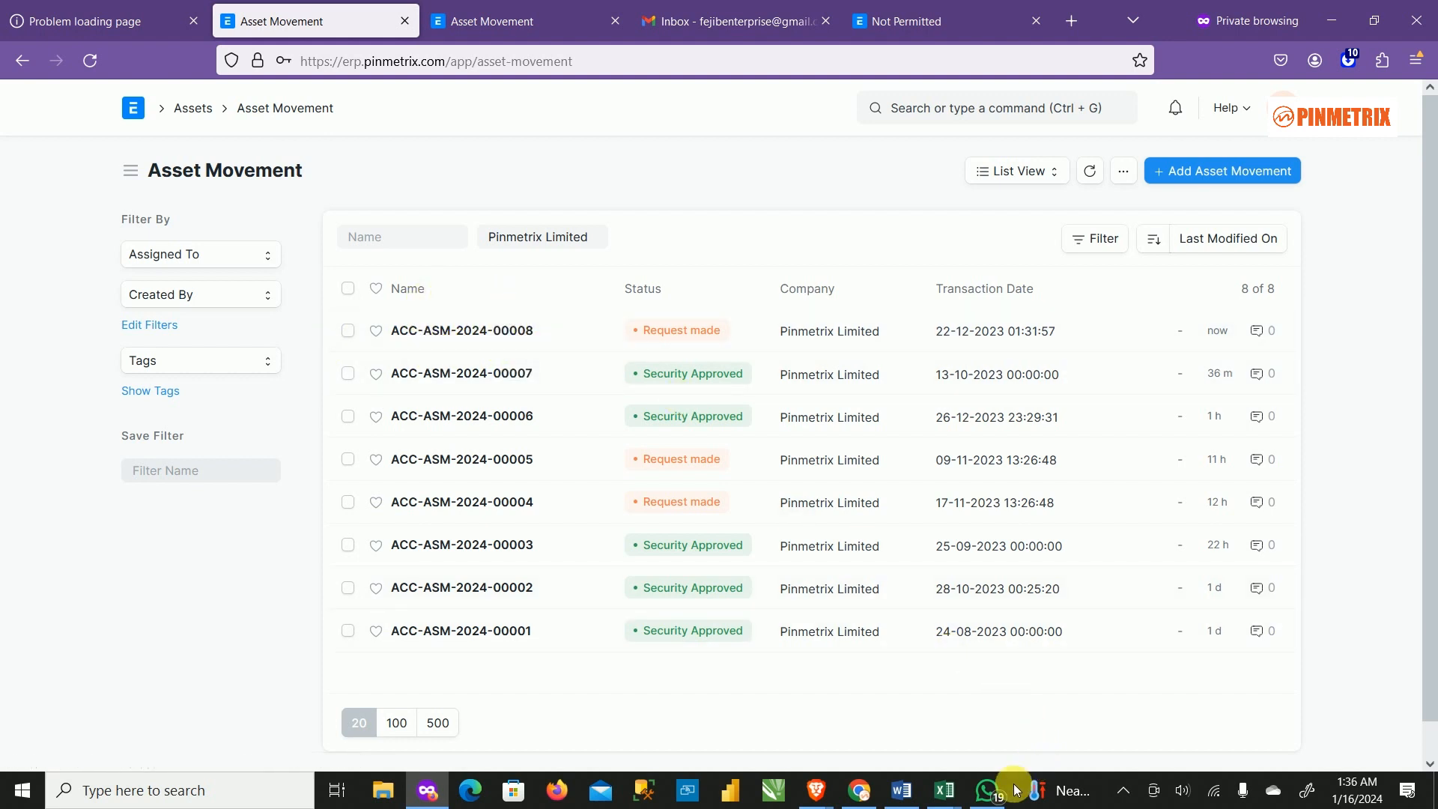
# Reload Gmail to look for the workflow e-mail, then bring Yahoo Mail back to the front.
pyautogui.click(744, 21)
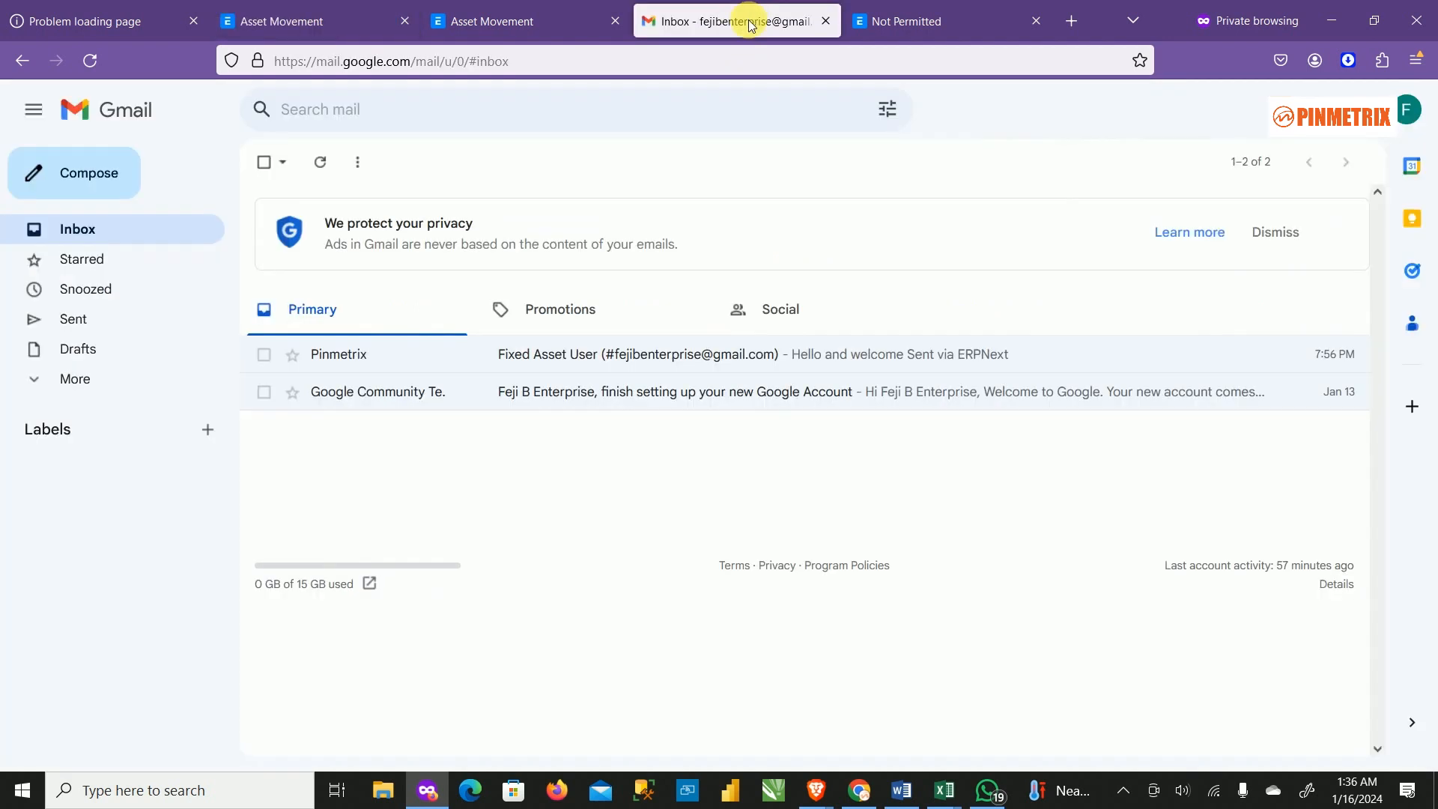
pyautogui.click(93, 61)
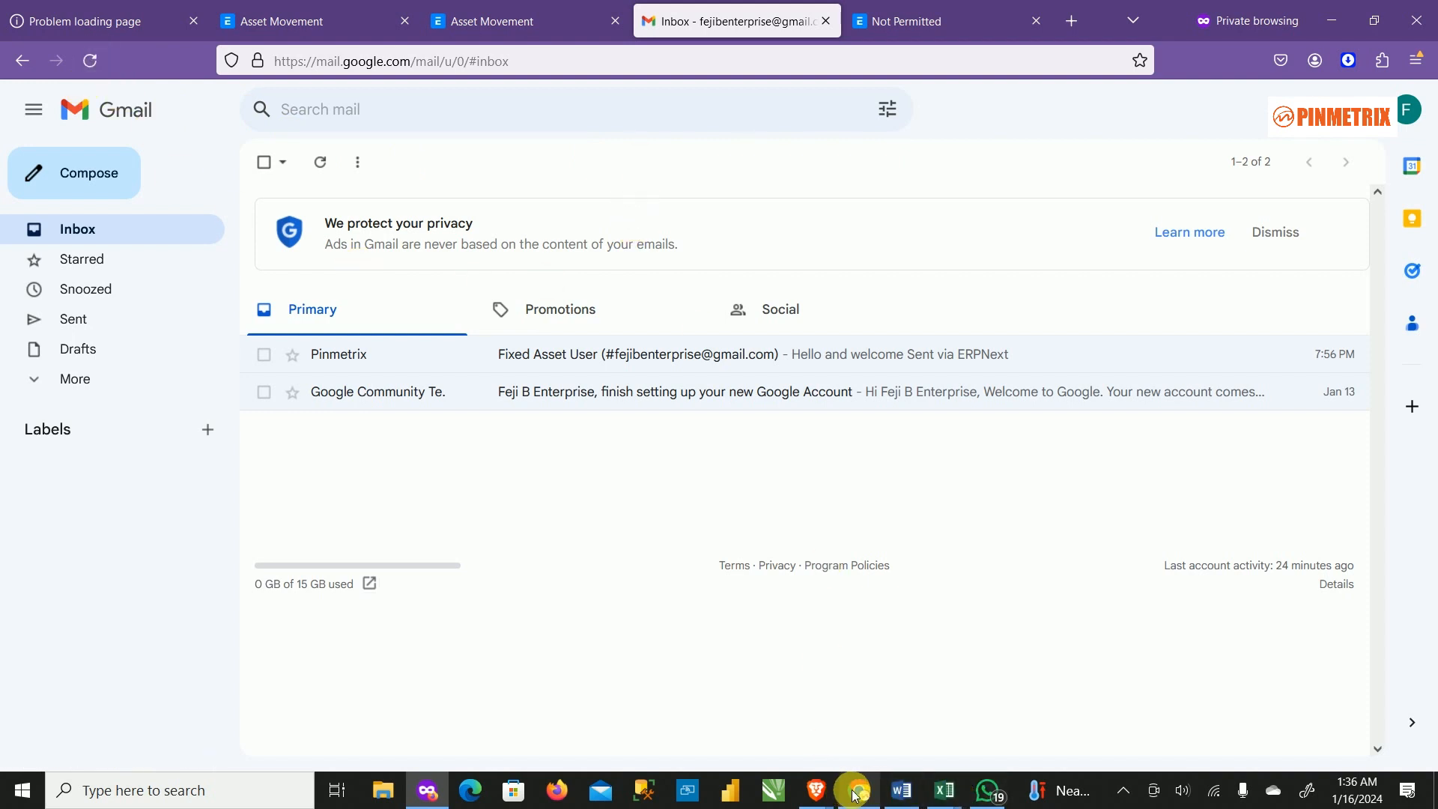
pyautogui.moveTo(858, 796)
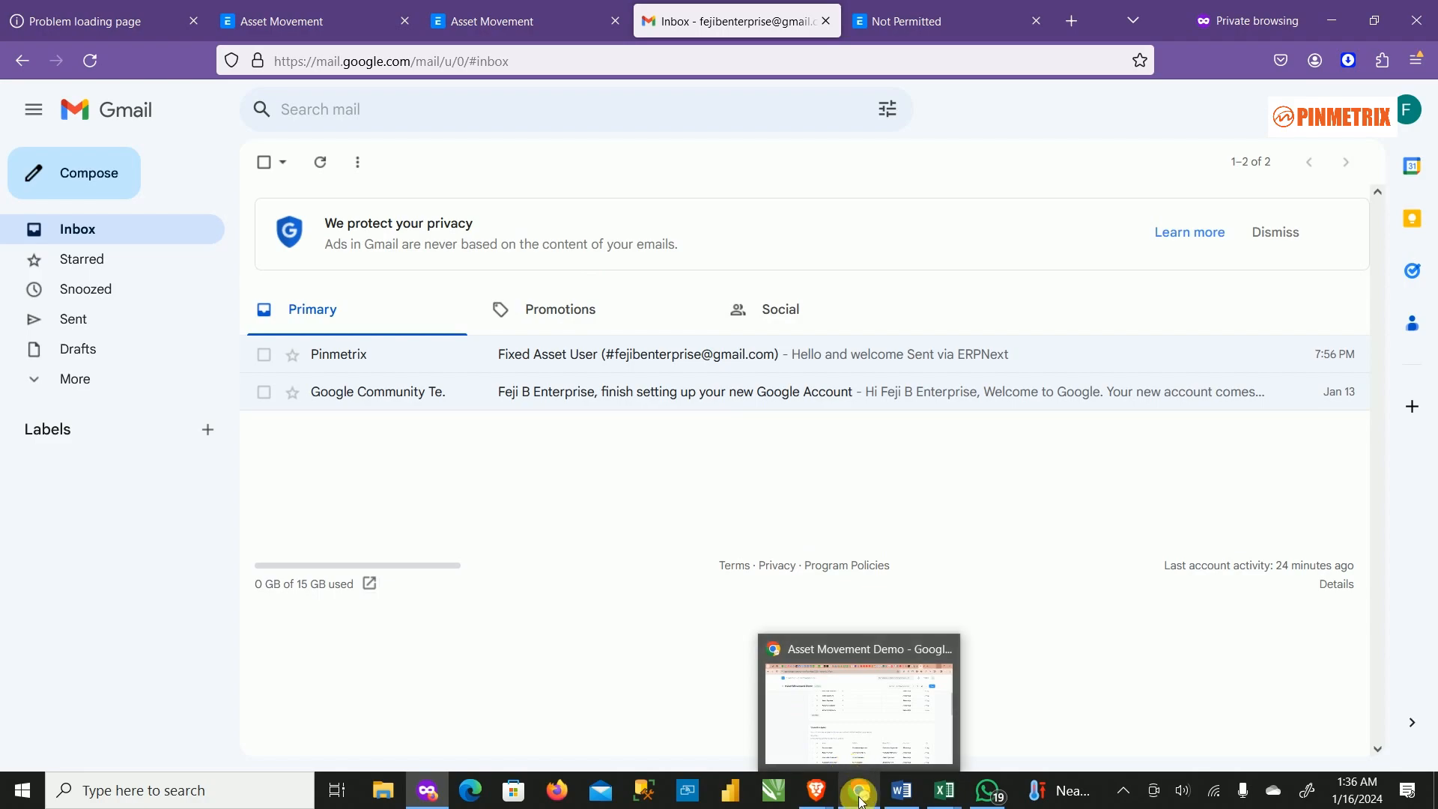
pyautogui.click(861, 799)
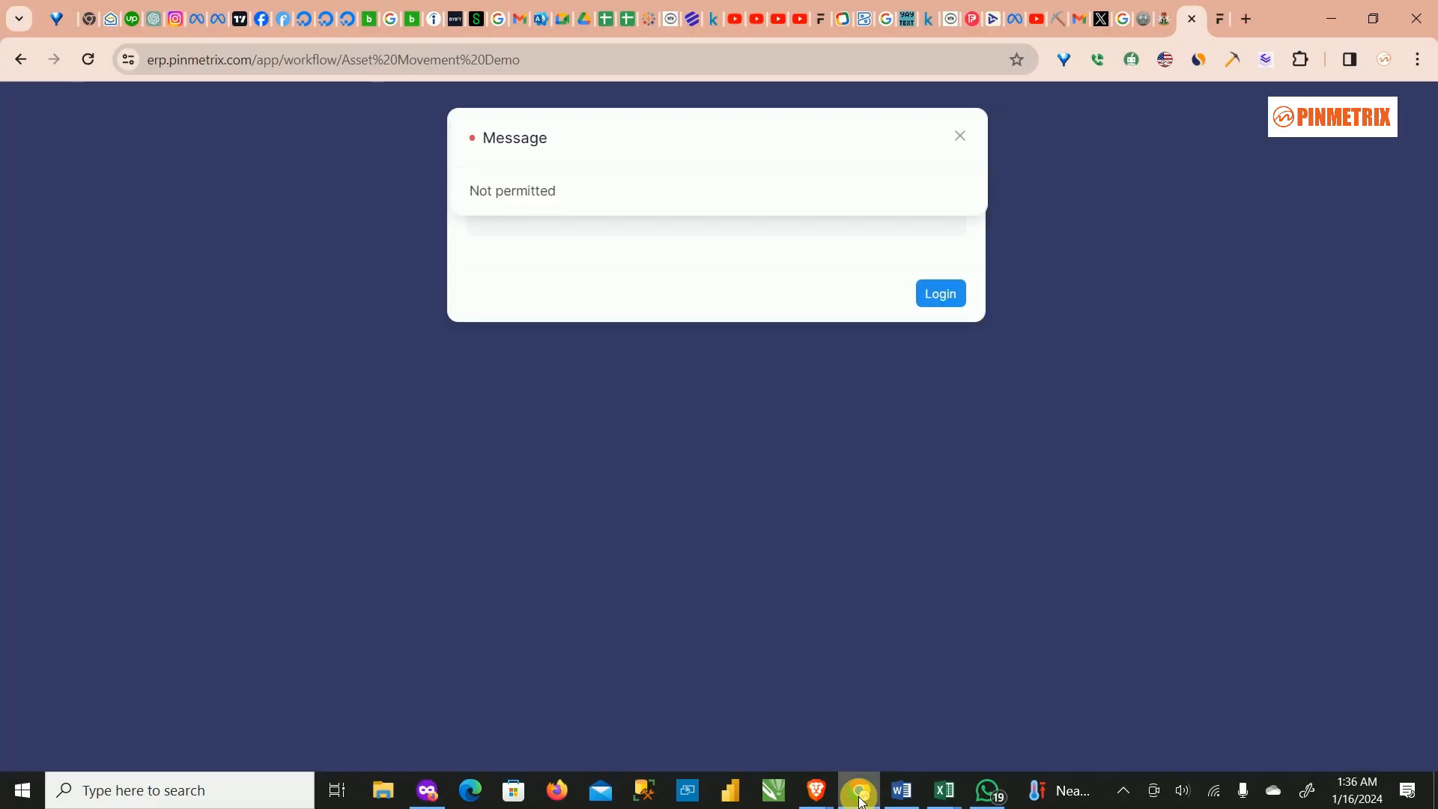
pyautogui.click(860, 800)
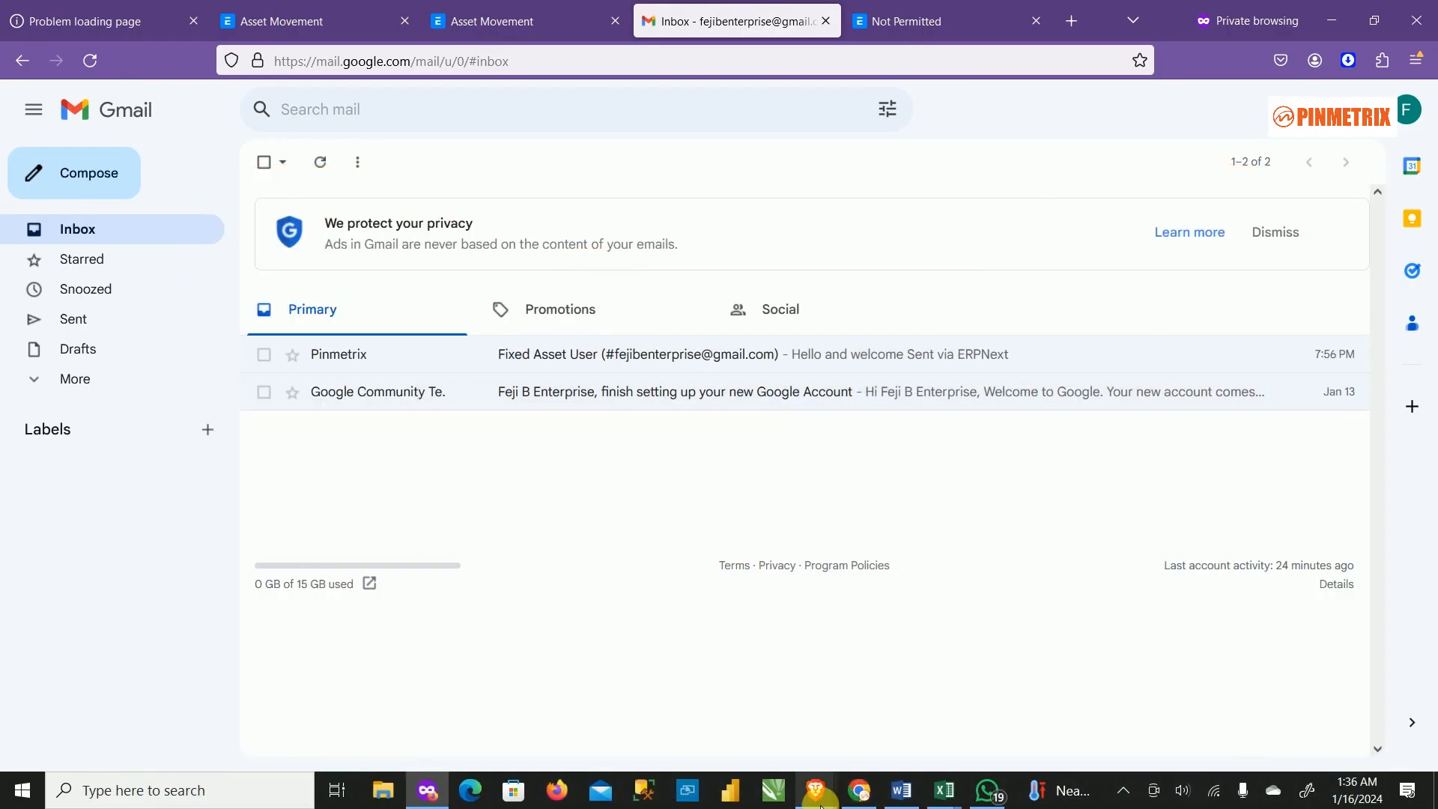
pyautogui.moveTo(816, 794)
pyautogui.click(889, 717)
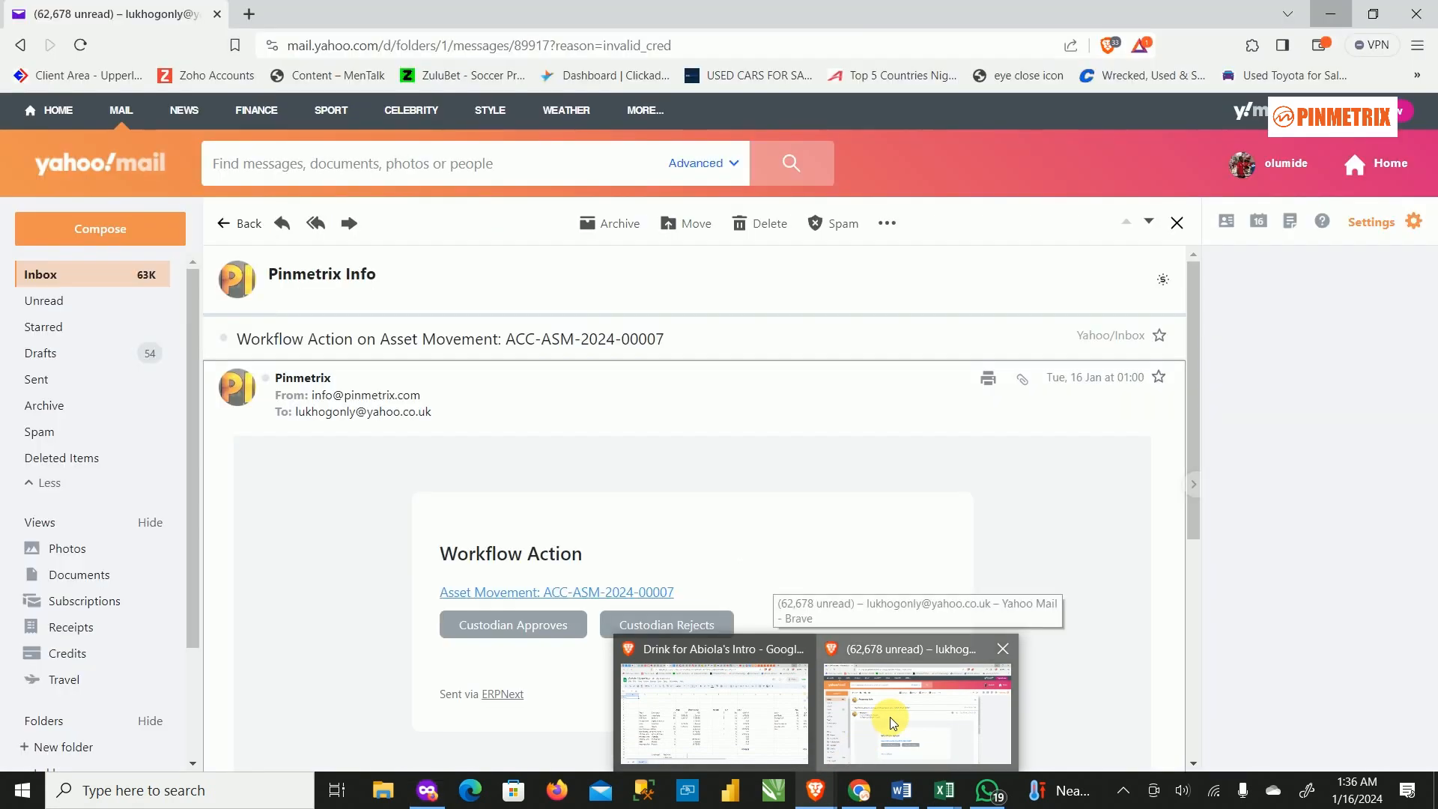
# Open the ACC-ASM-2024-00008 Workflow Action email from the Yahoo inbox, then minimize the mail window.
pyautogui.click(226, 230)
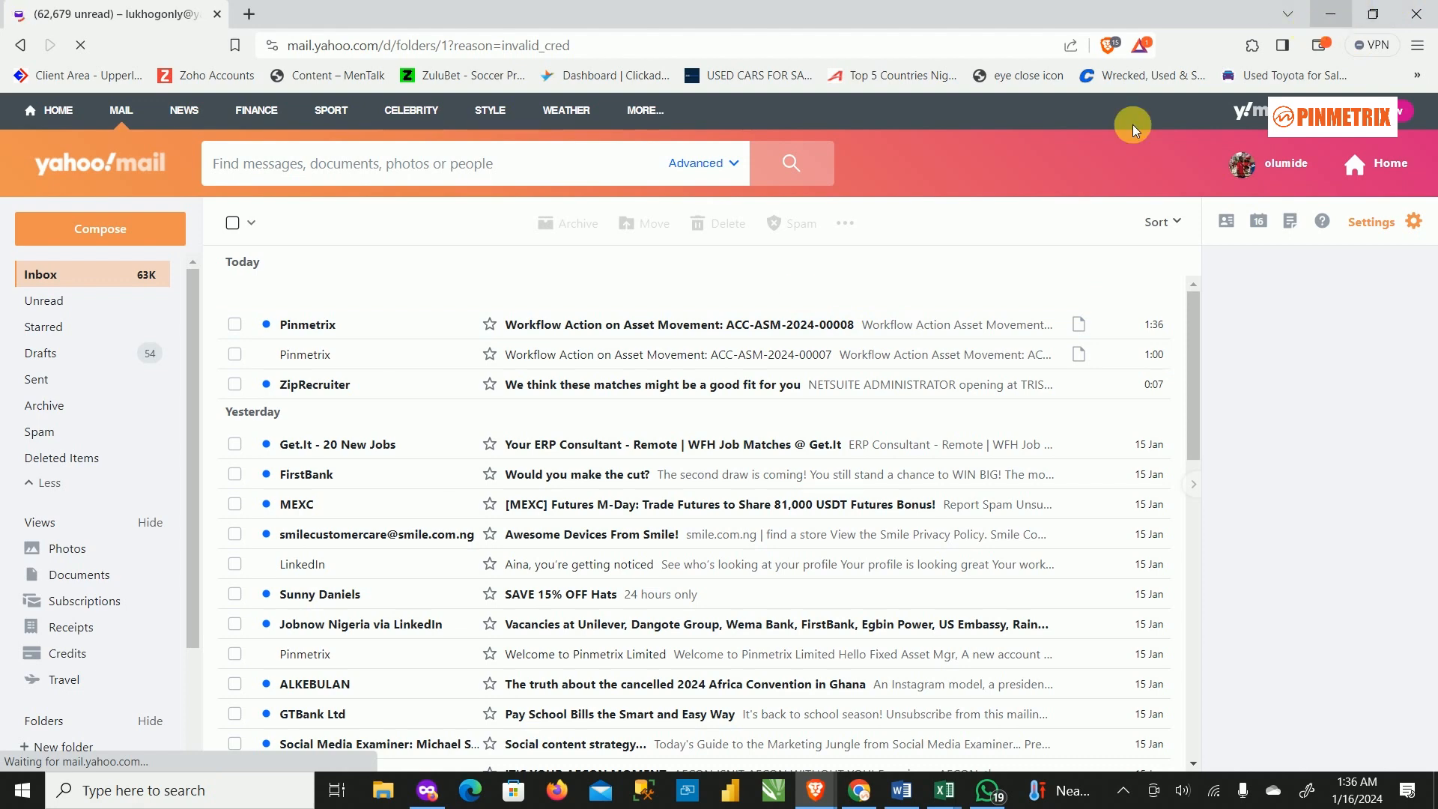
pyautogui.click(804, 330)
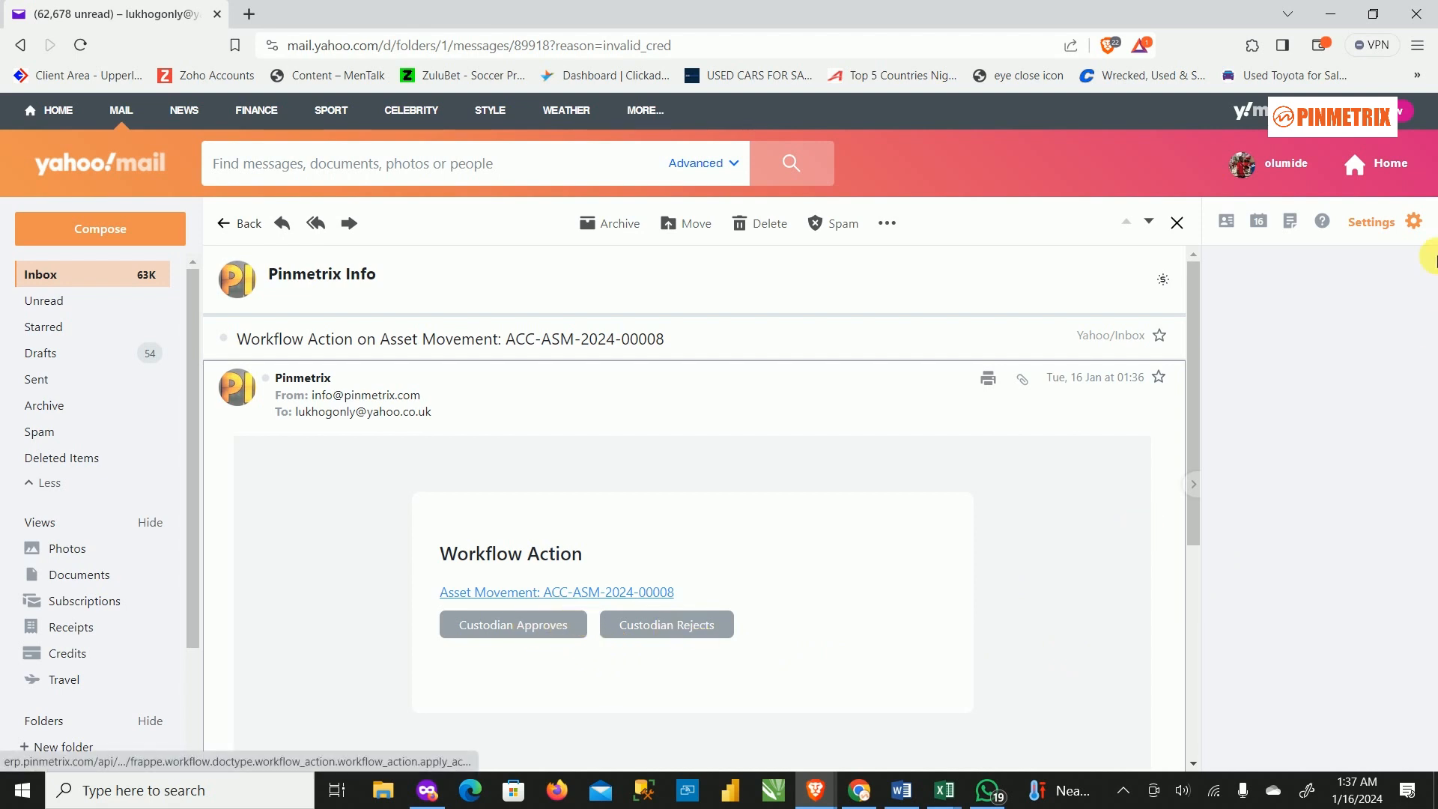
pyautogui.click(1322, 17)
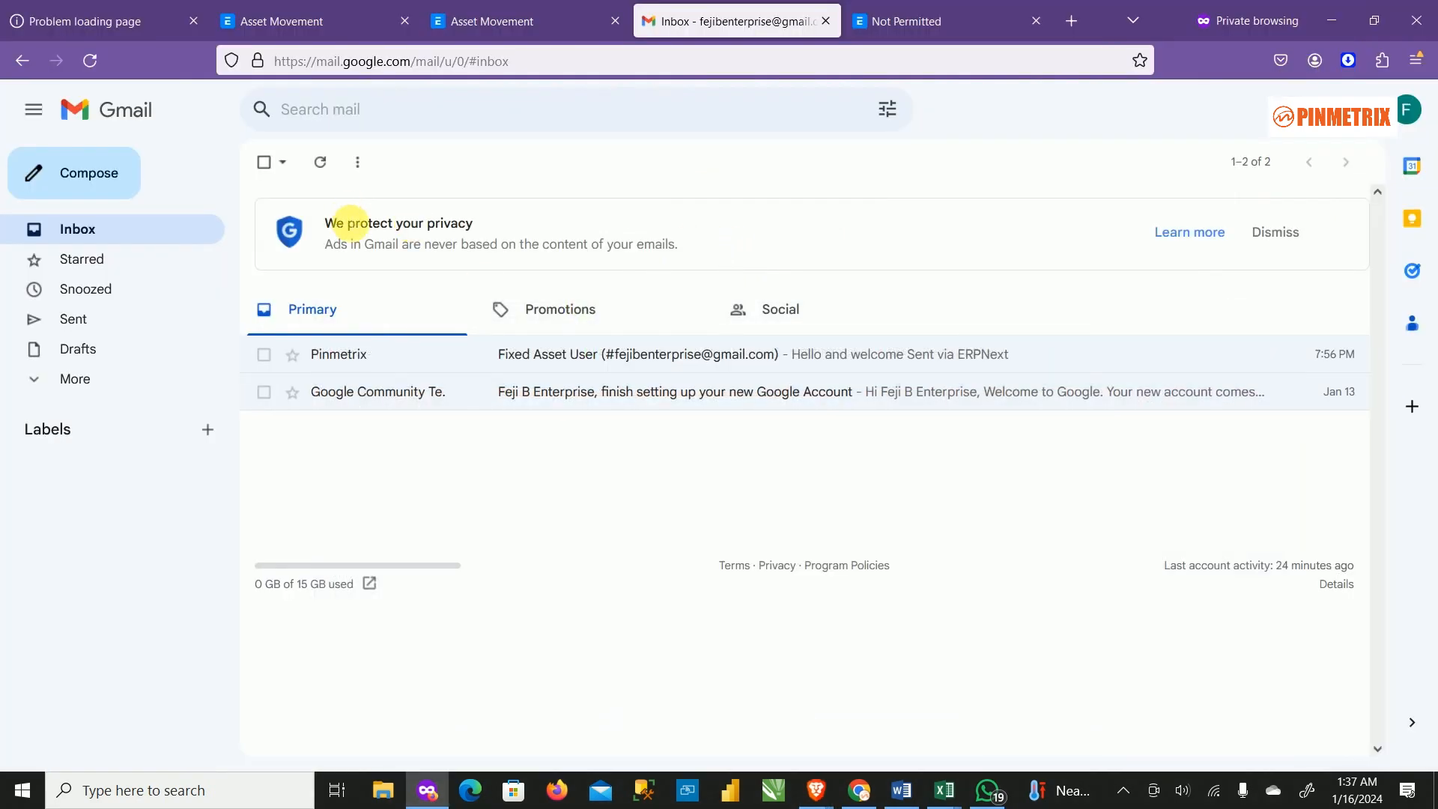
# Reload Gmail three times to check for the approval email.
pyautogui.click(90, 60)
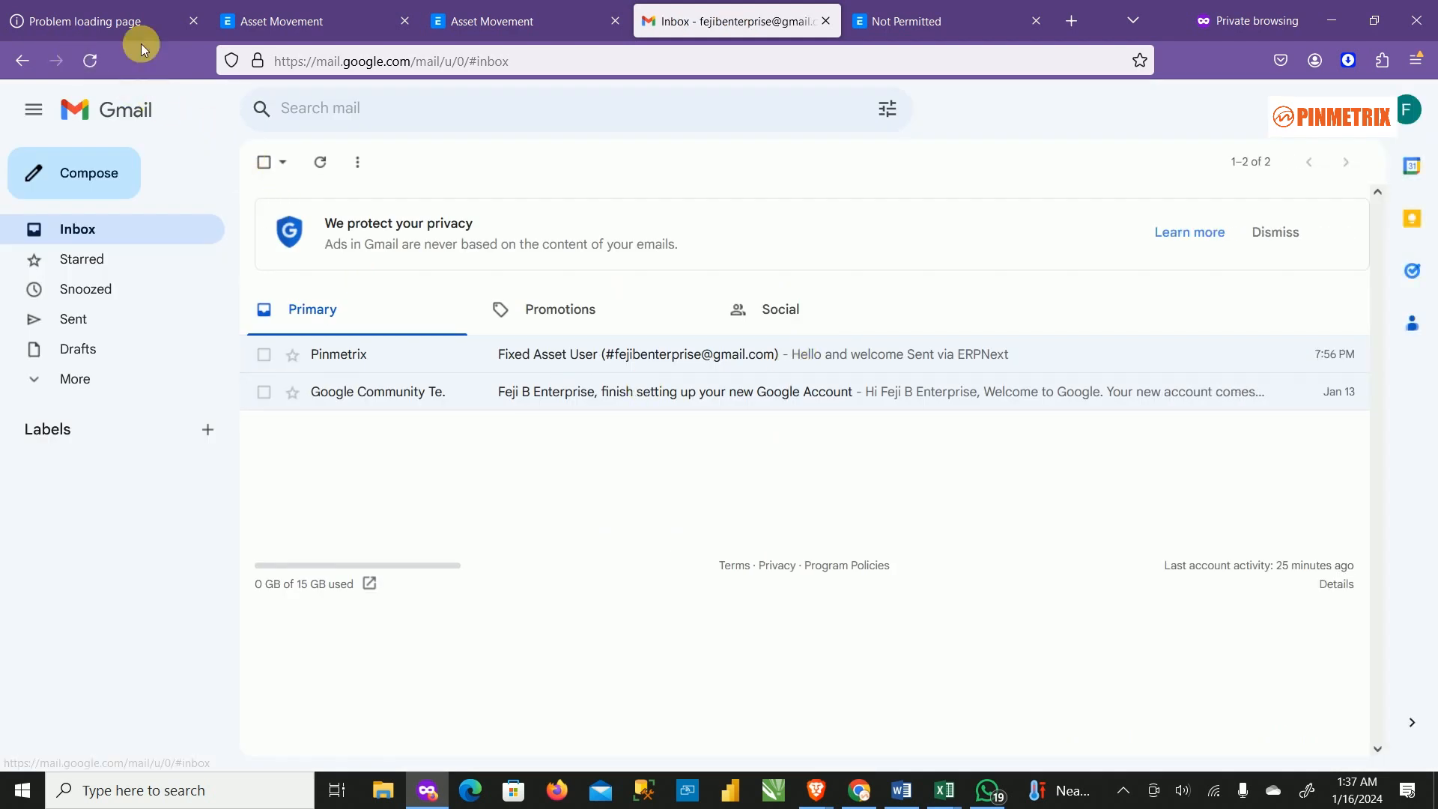
pyautogui.click(92, 60)
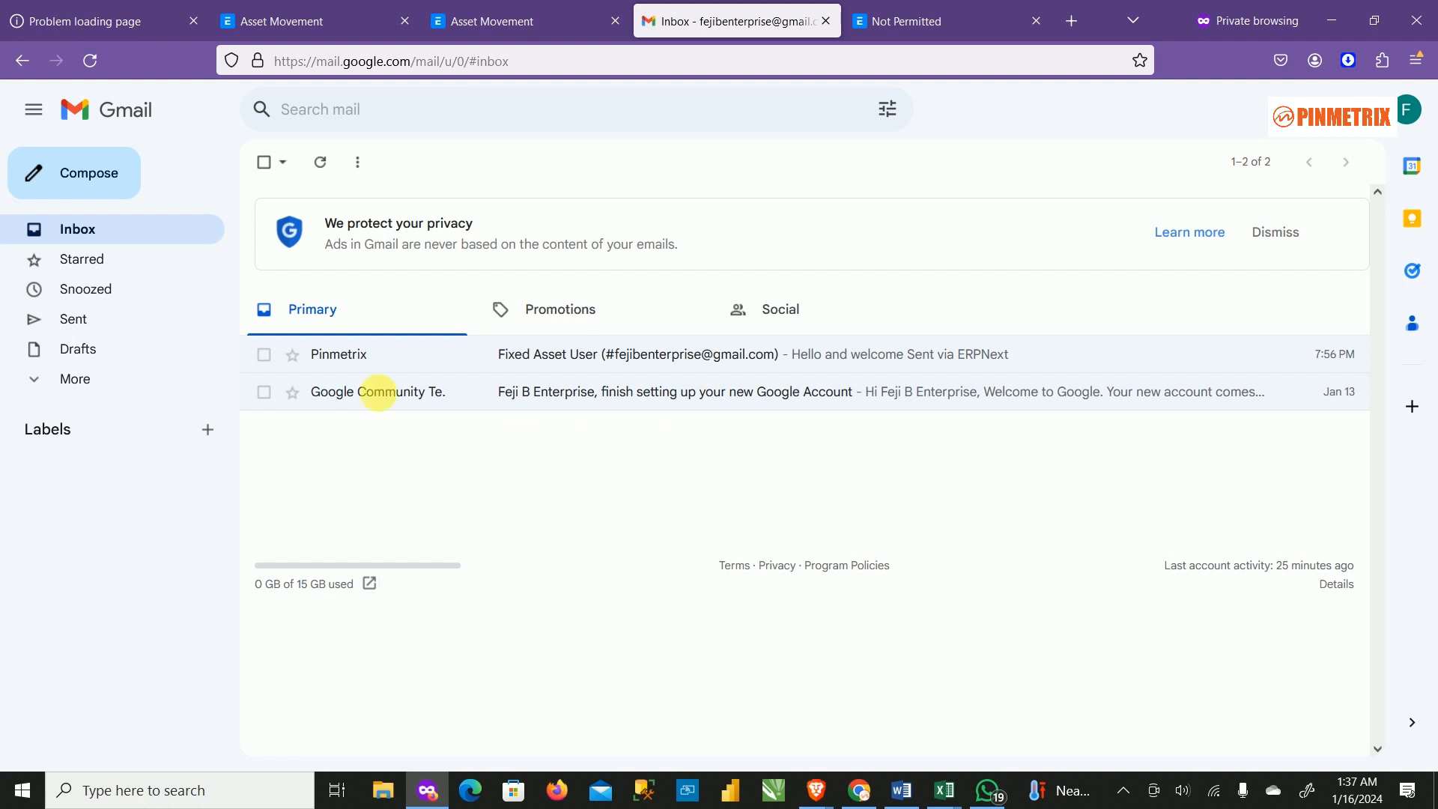
pyautogui.click(100, 64)
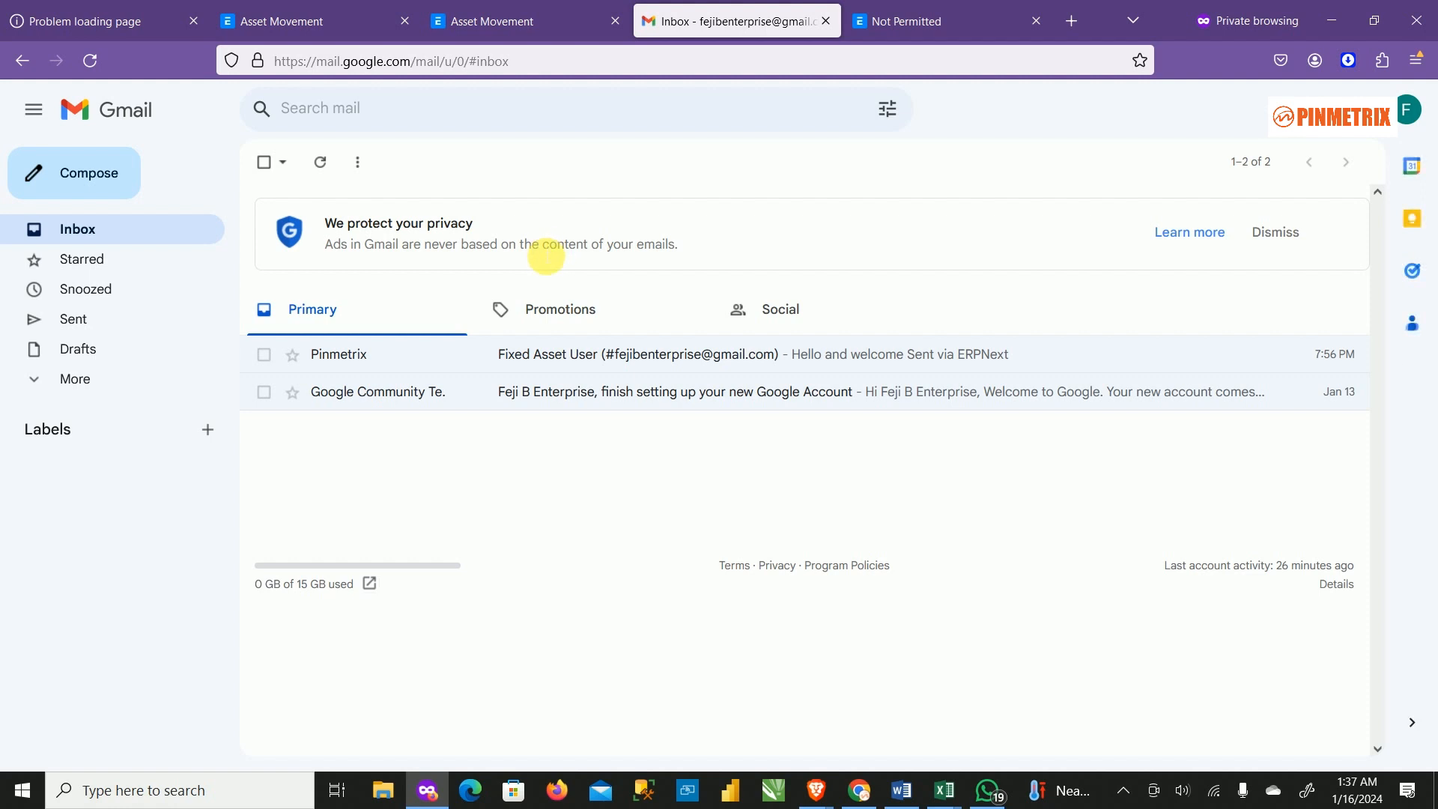
# Search the All Mail and Spam folders for the approval email, then go back to the inbox.
pyautogui.click(51, 386)
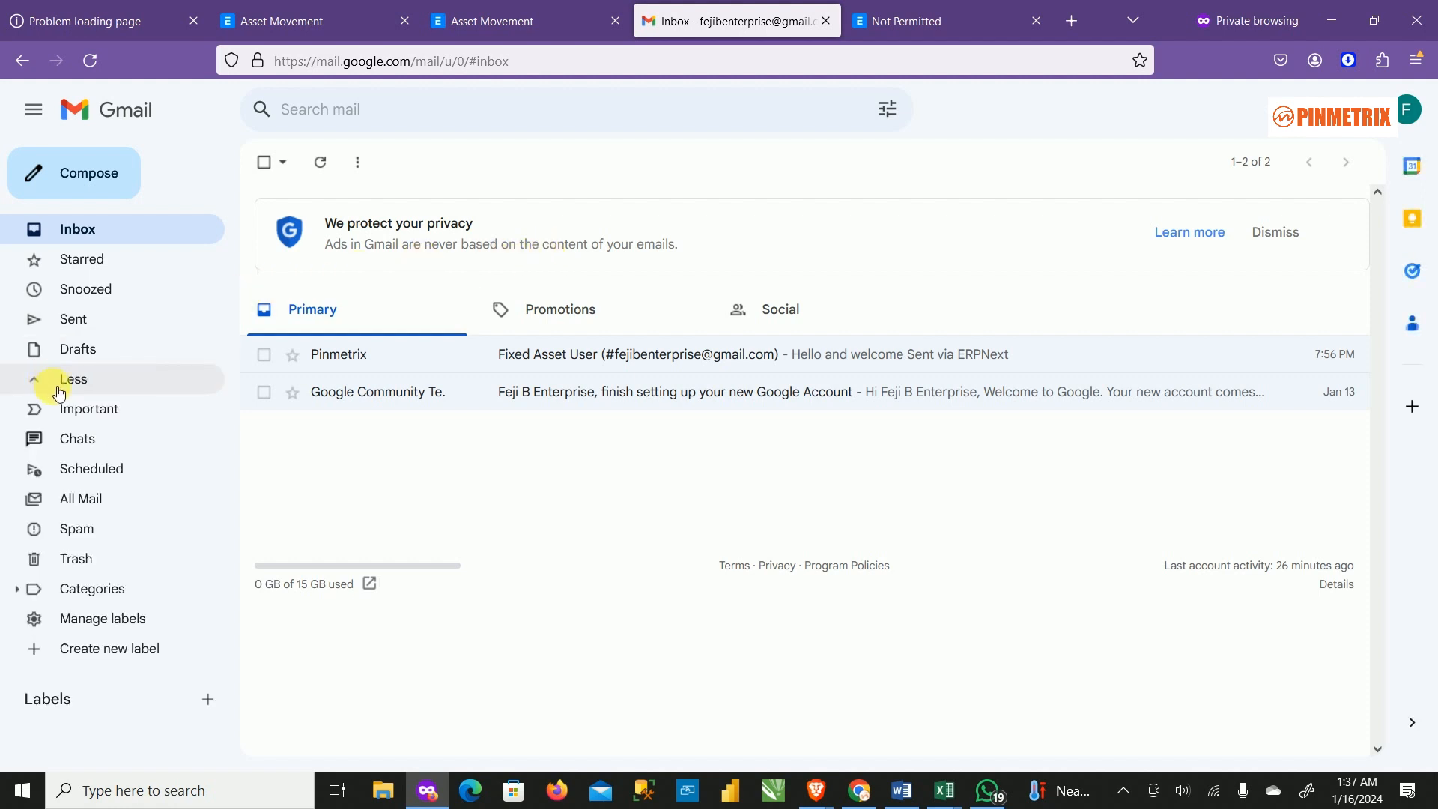
pyautogui.click(86, 531)
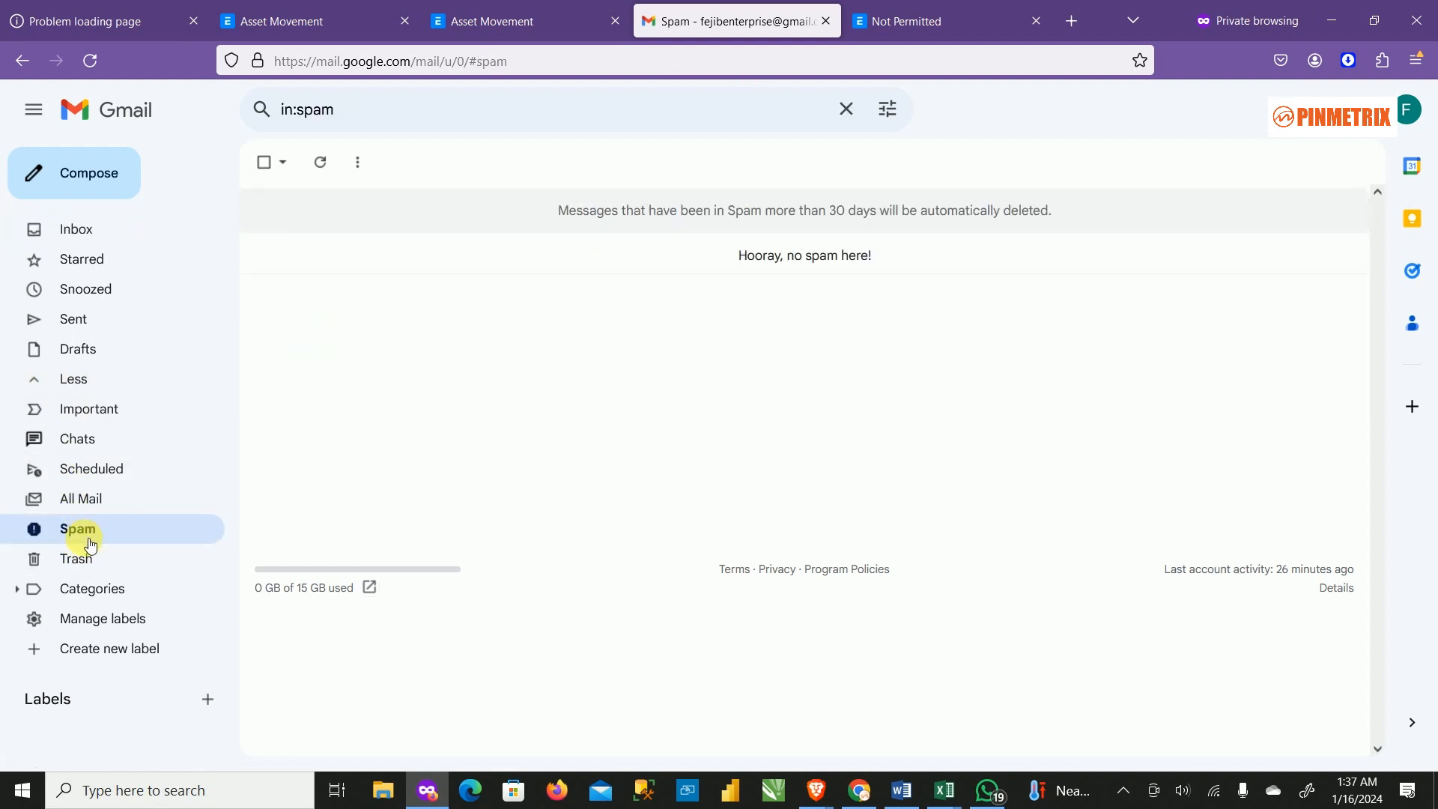
pyautogui.click(91, 503)
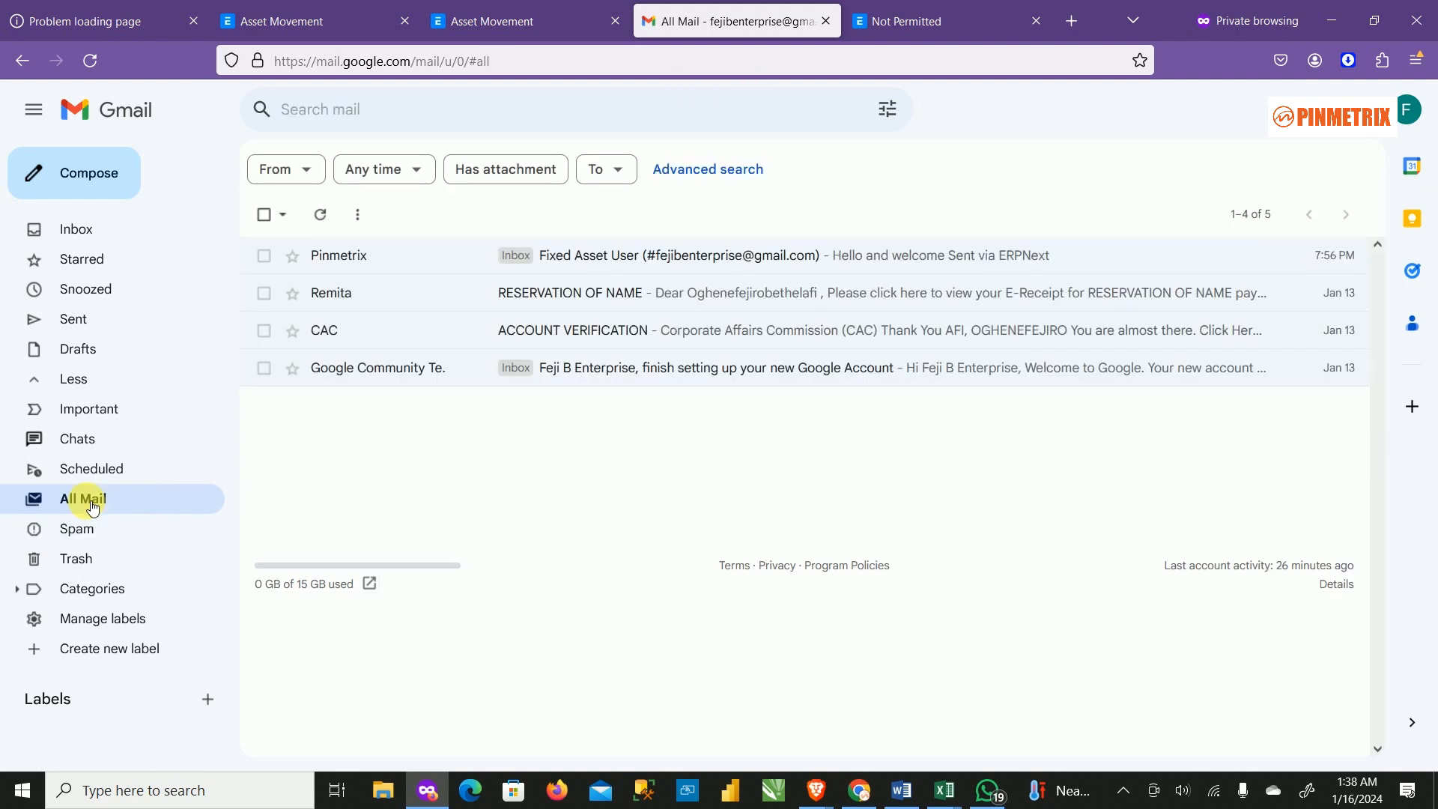
pyautogui.click(90, 537)
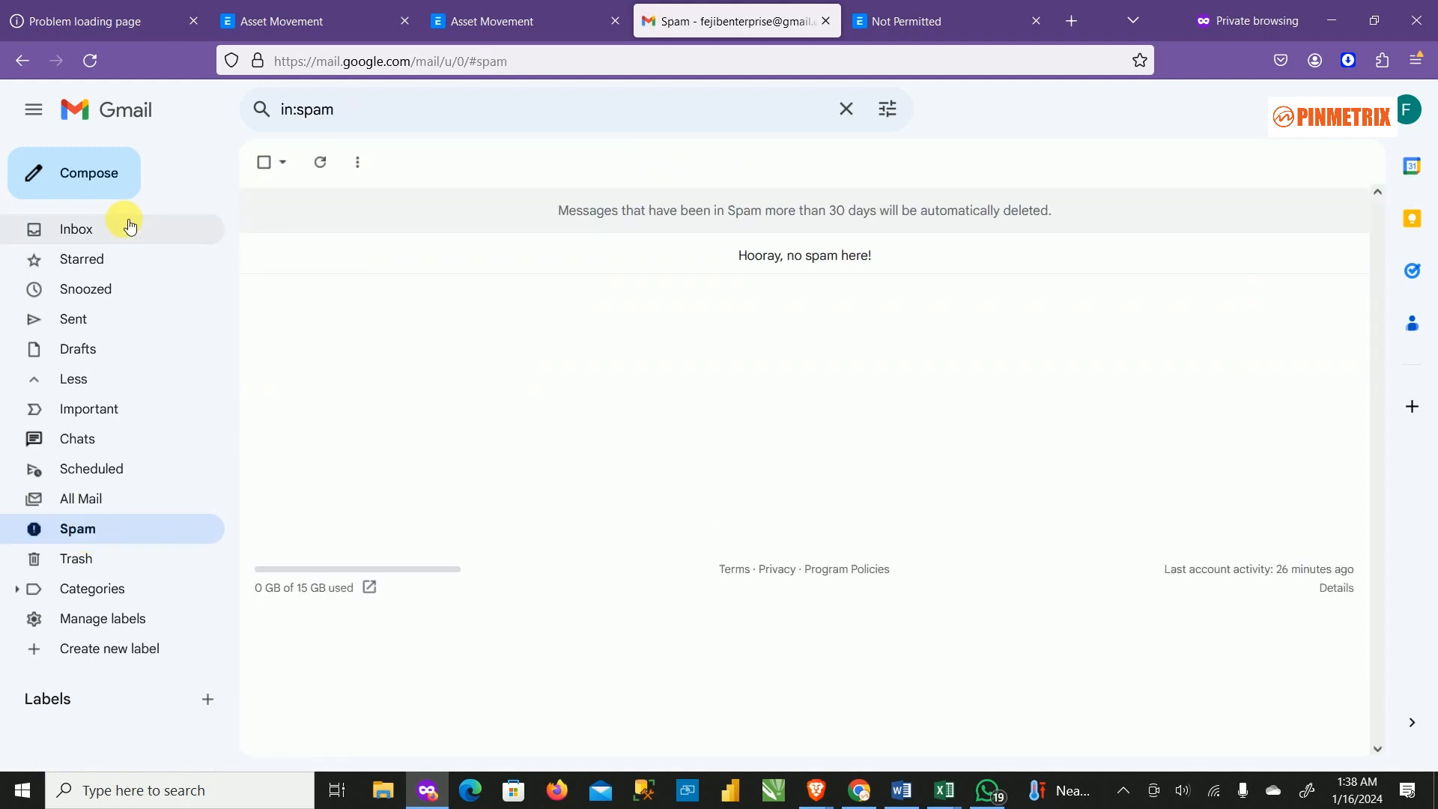
pyautogui.click(114, 234)
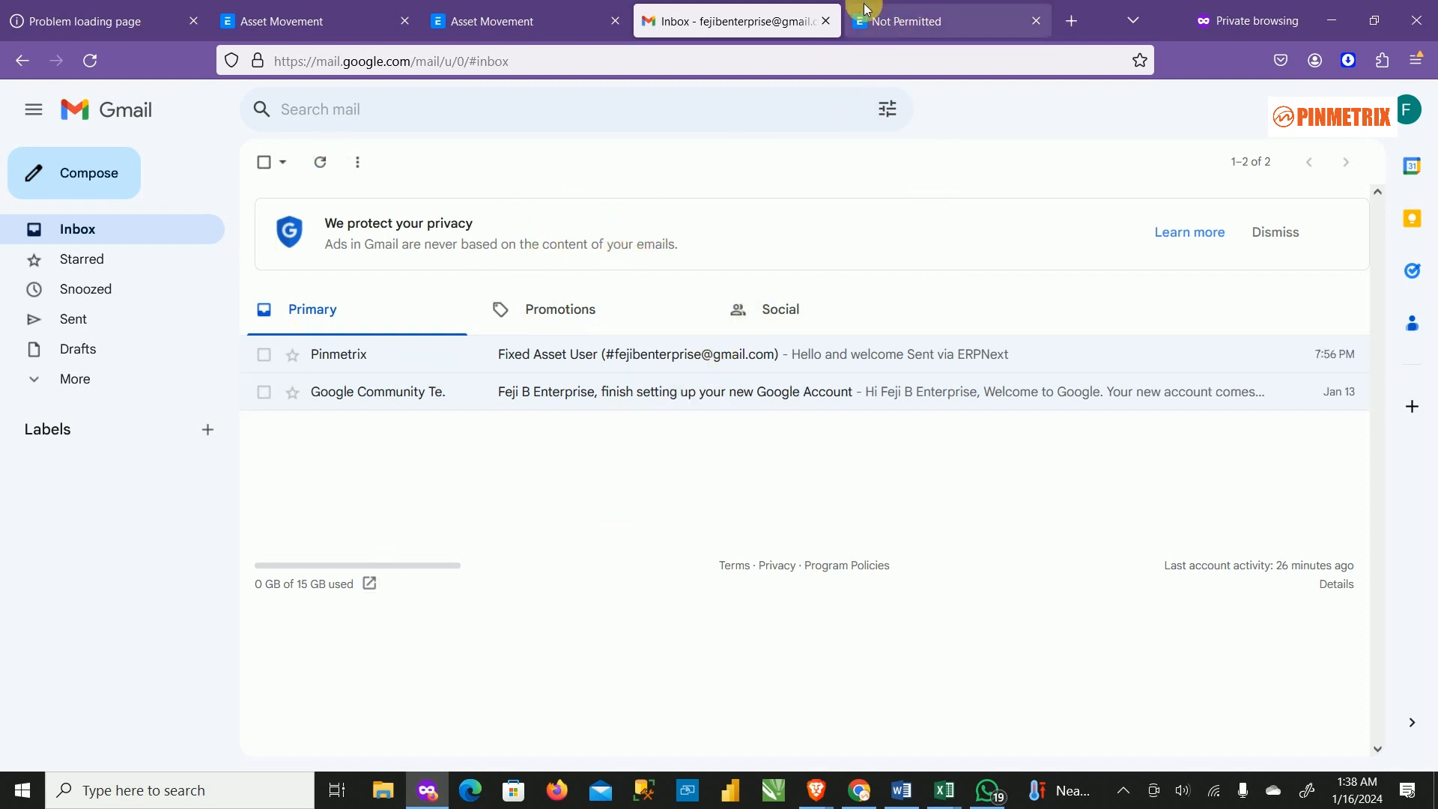
# Open ACC-ASM-2024-00008 to confirm it is still at Request made, then return to the Asset Movement list.
pyautogui.click(514, 23)
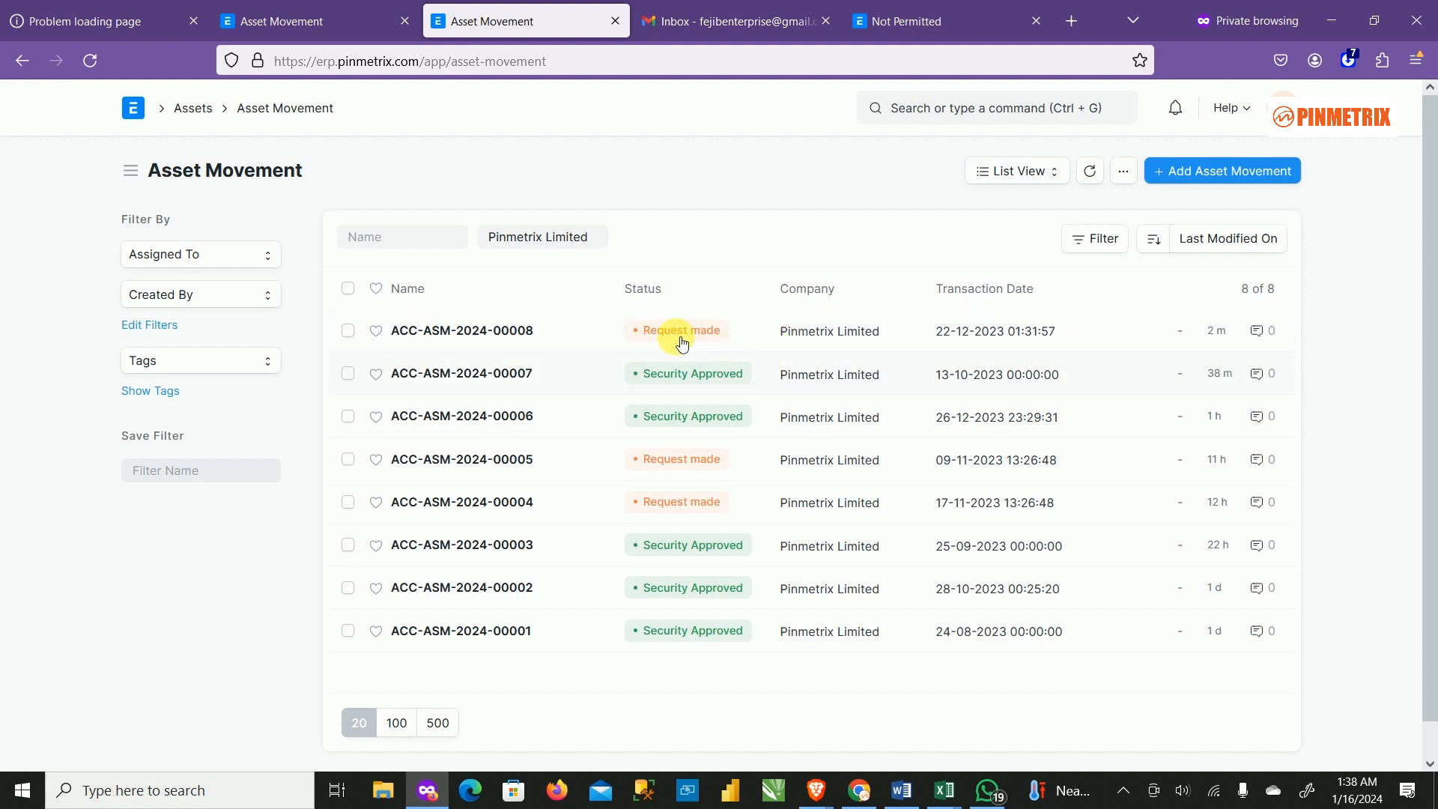
pyautogui.click(450, 331)
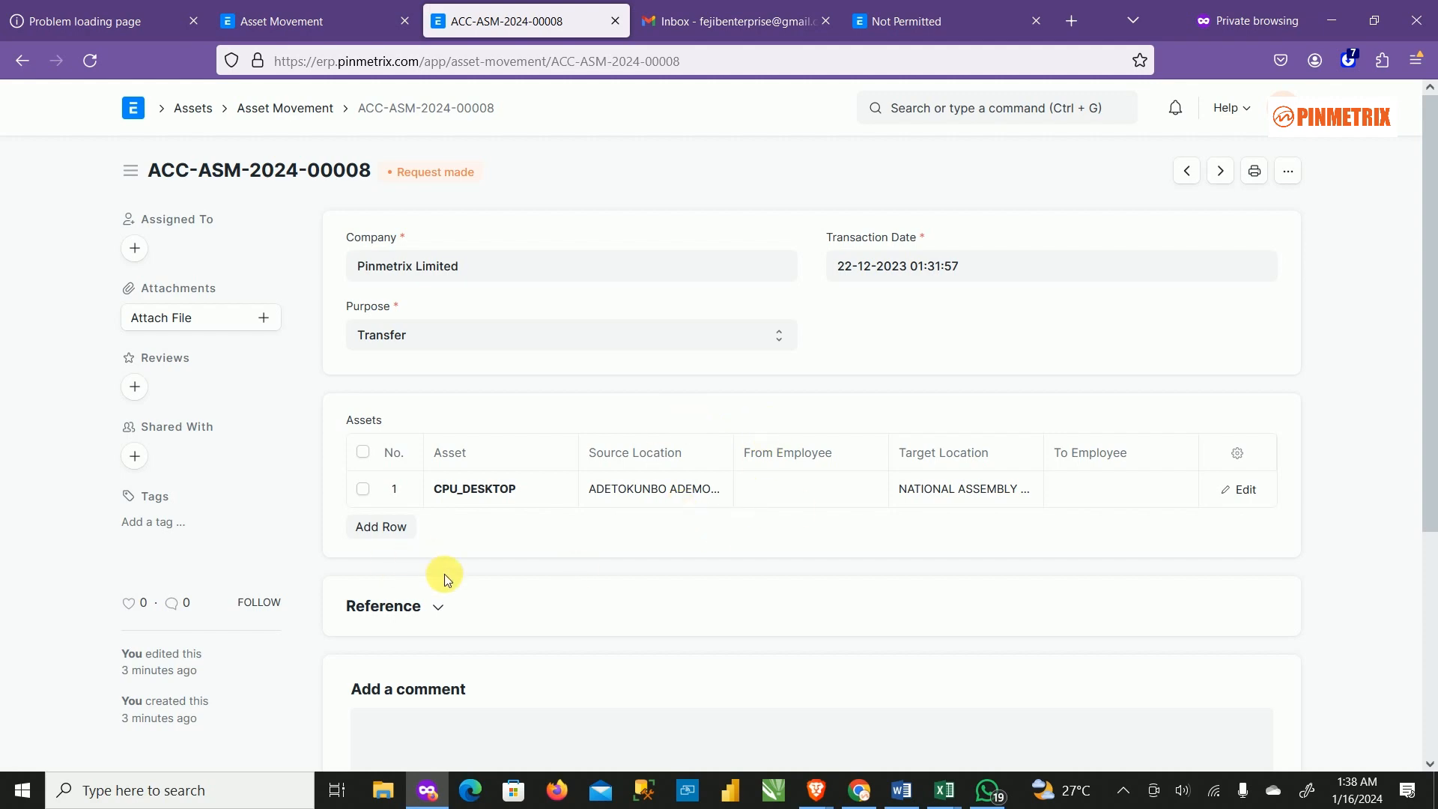
pyautogui.scroll(-4, 610, 481)
pyautogui.scroll(4, 610, 484)
pyautogui.click(711, 21)
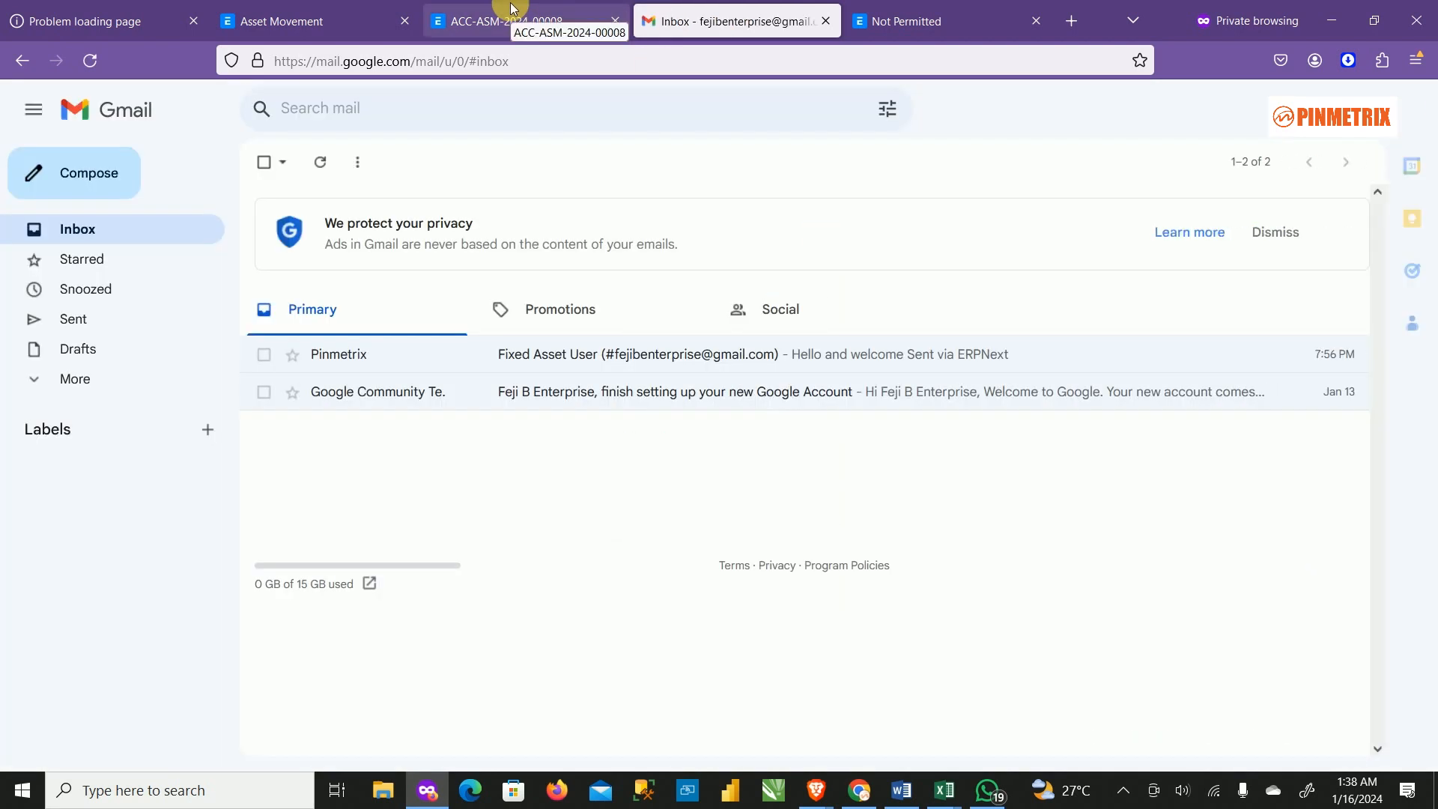
pyautogui.click(344, 22)
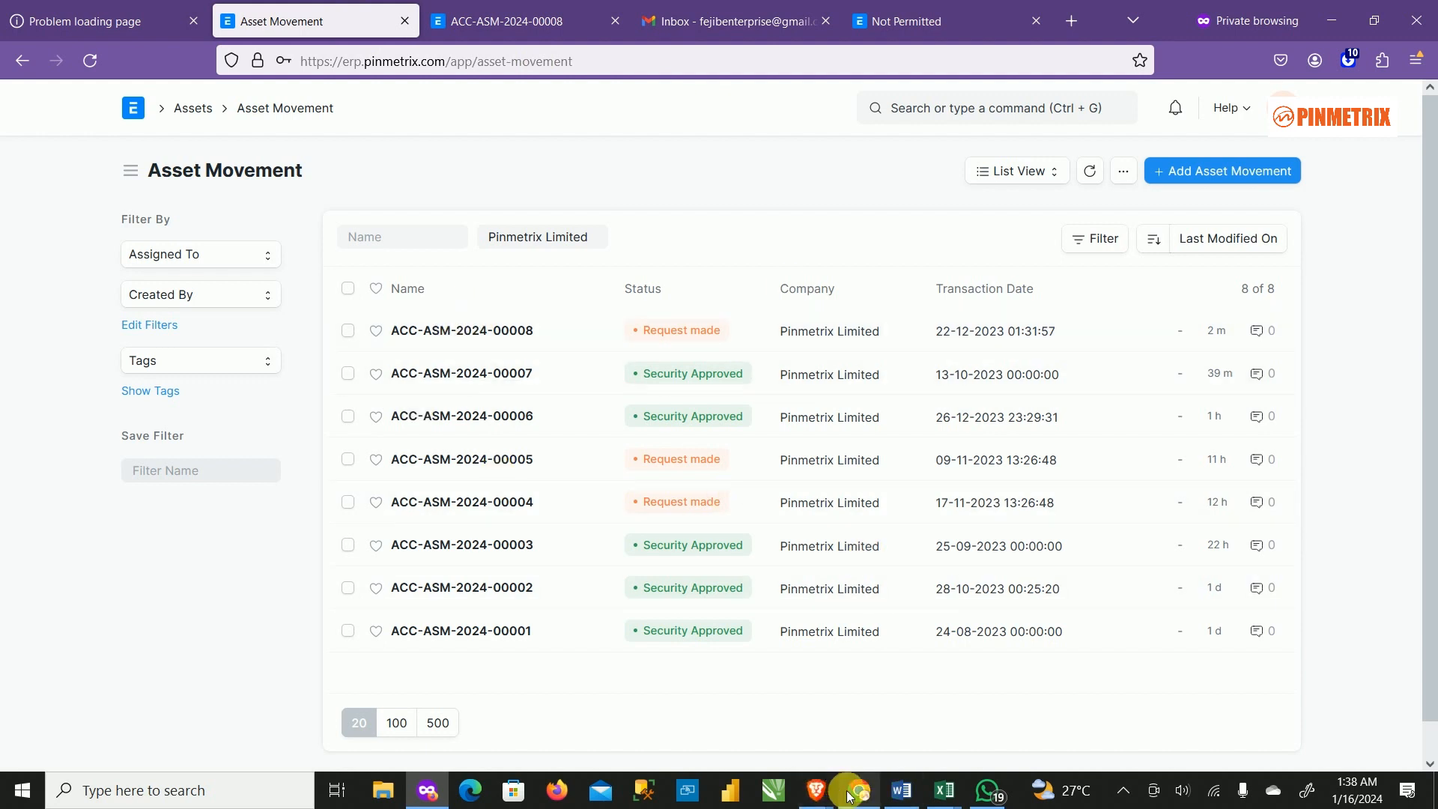
# Bring Yahoo Mail forward and open the Pinmetrix Workflow Action email for ACC-ASM-2024-00008.
pyautogui.moveTo(816, 795)
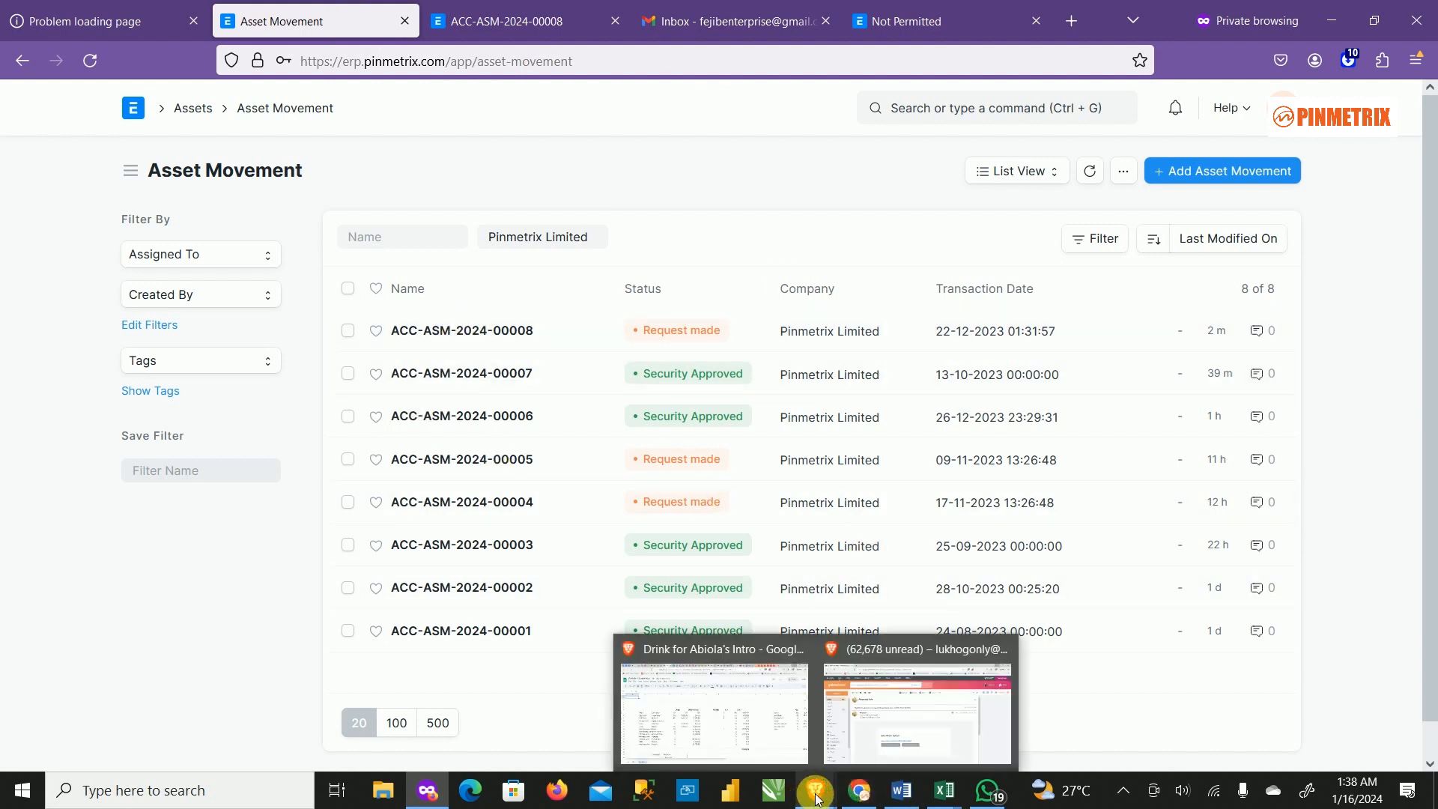
pyautogui.click(883, 695)
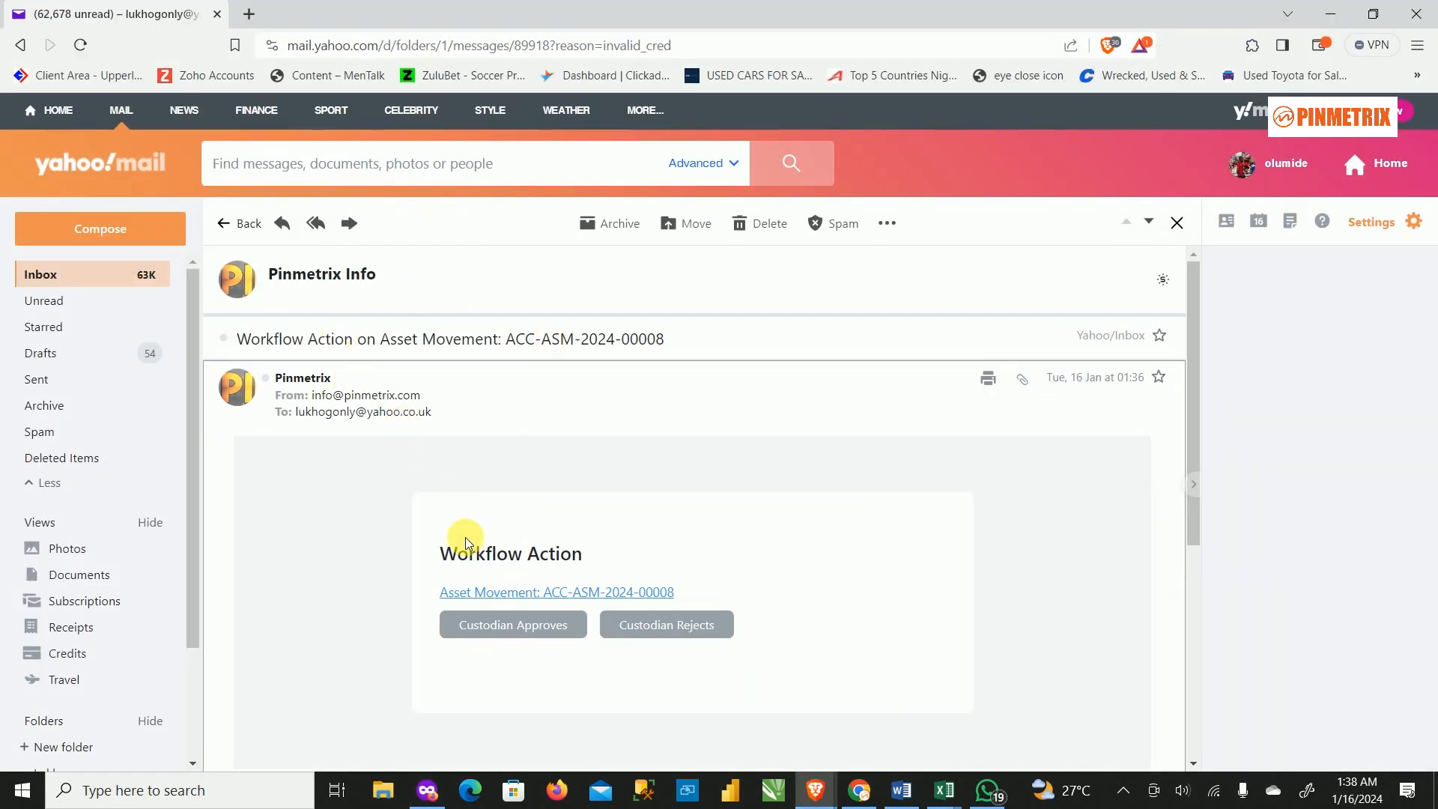
pyautogui.click(235, 221)
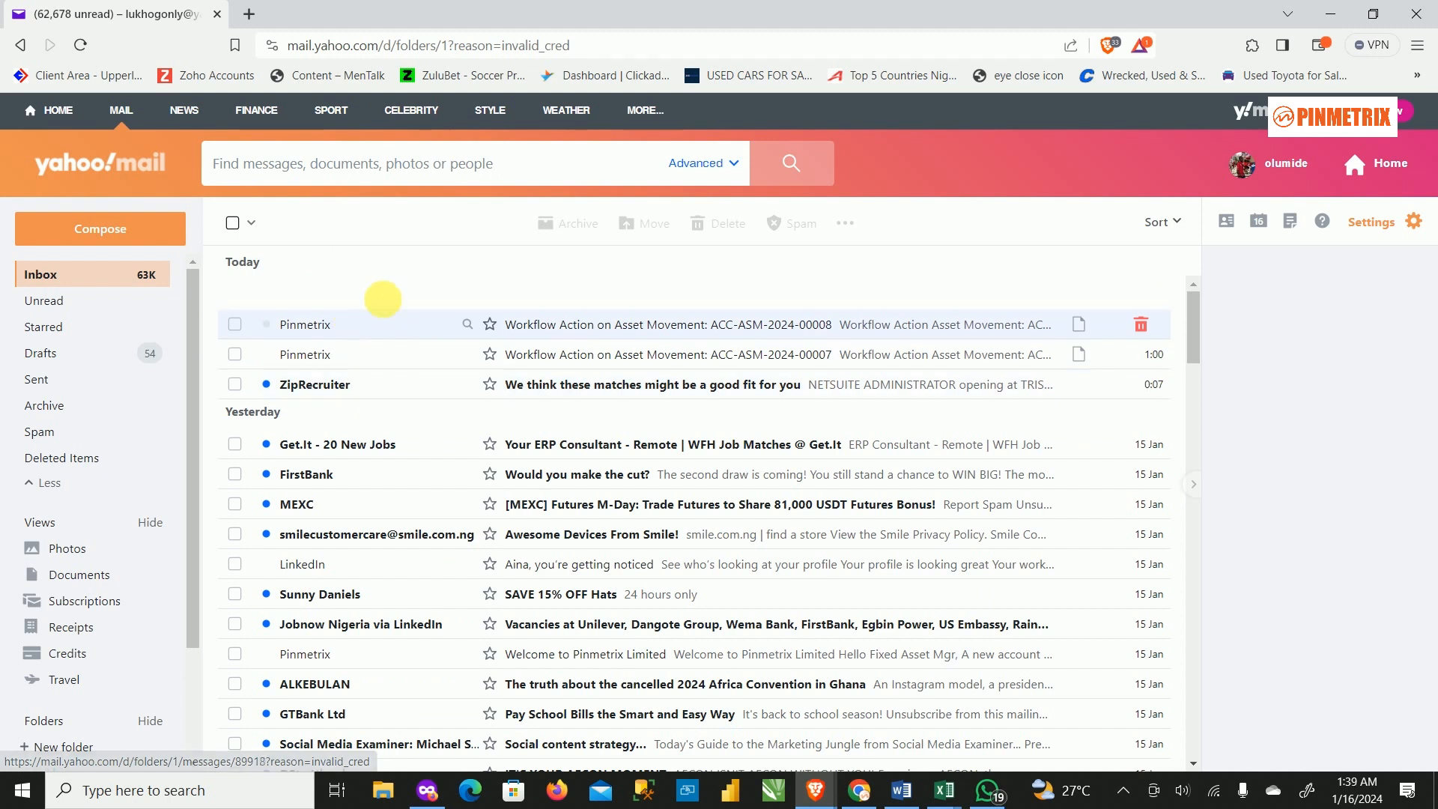
pyautogui.click(382, 322)
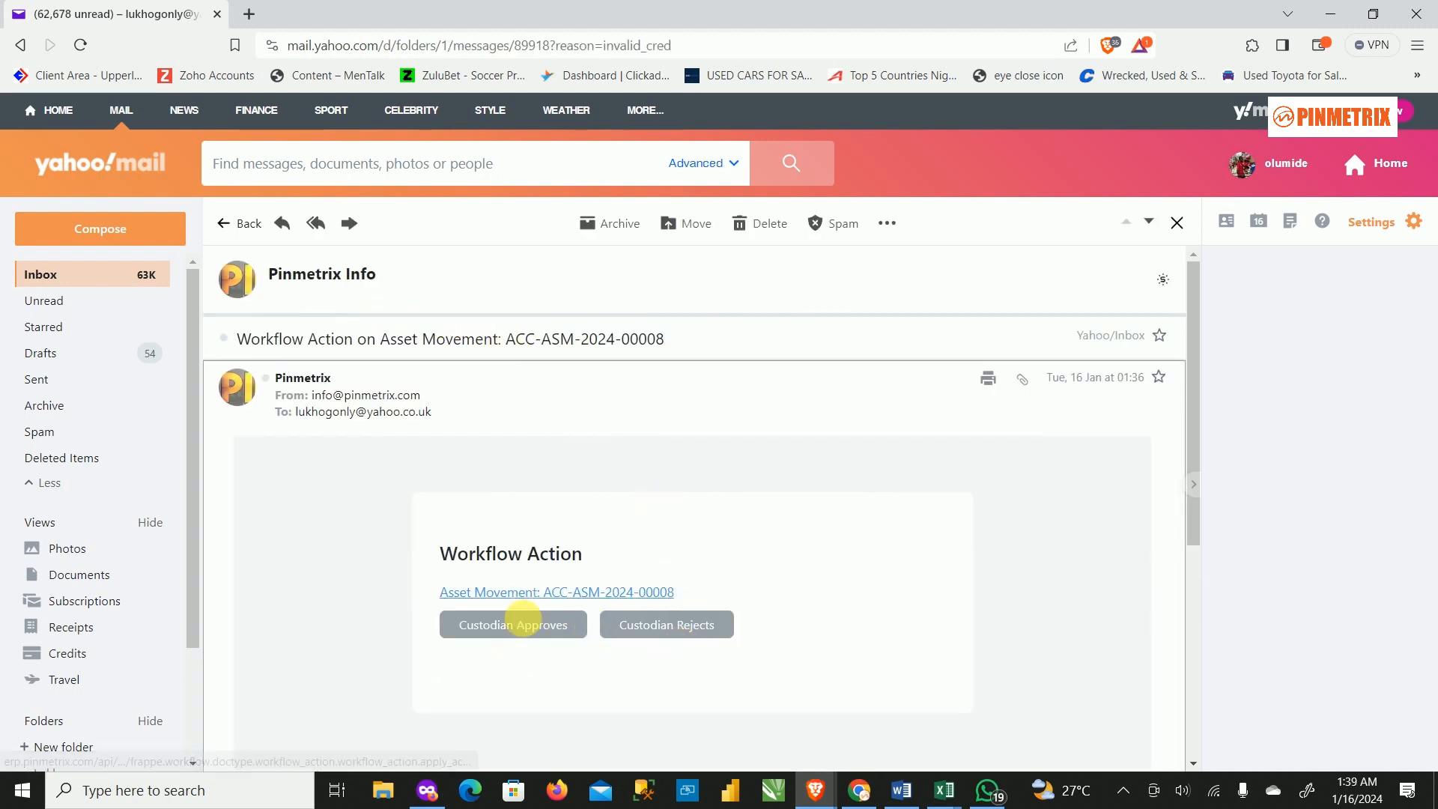
pyautogui.scroll(-5, 604, 564)
pyautogui.scroll(1, 684, 569)
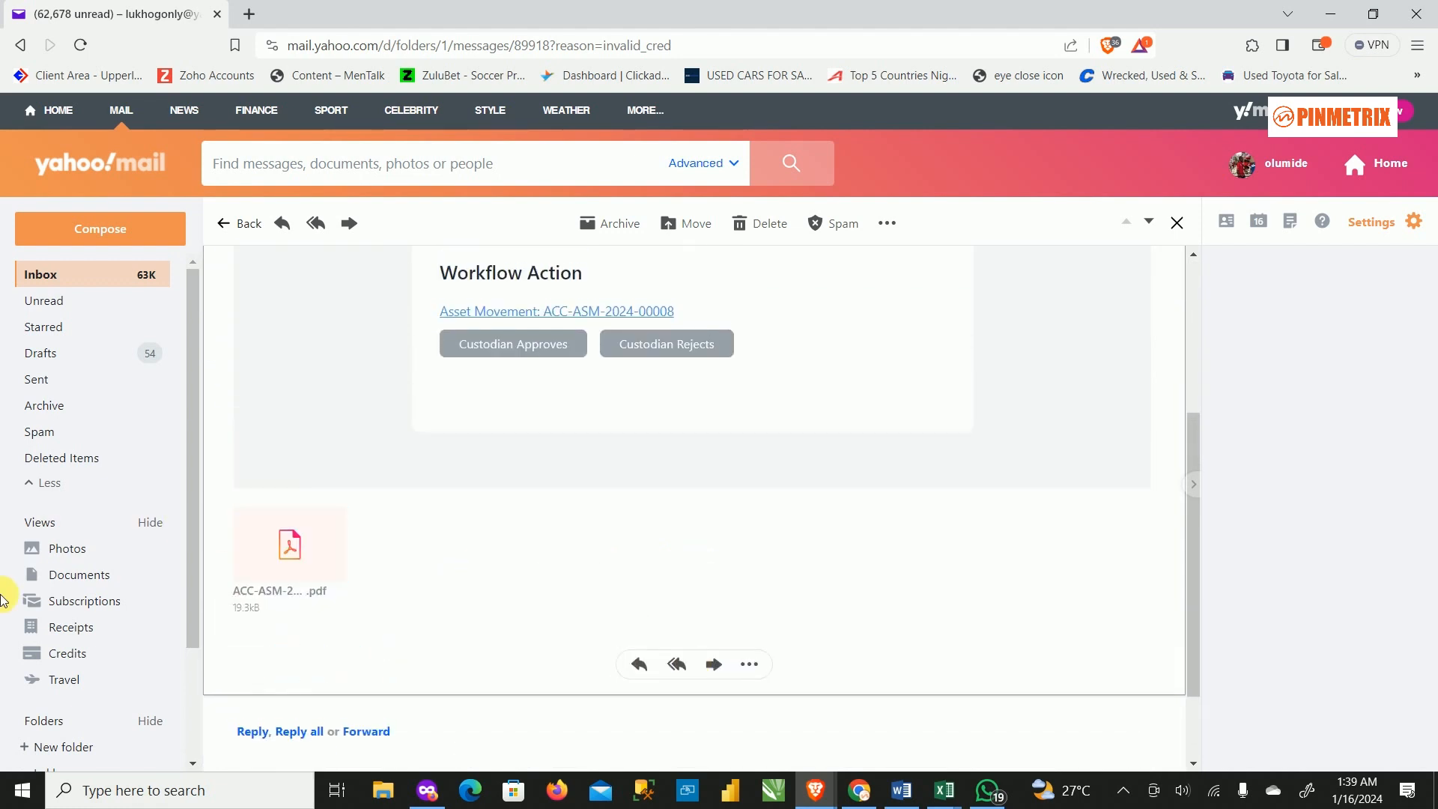
# Preview the attached ACC-ASM-2024-00008 PDF, zoomed in to read details, then close the preview.
pyautogui.click(291, 553)
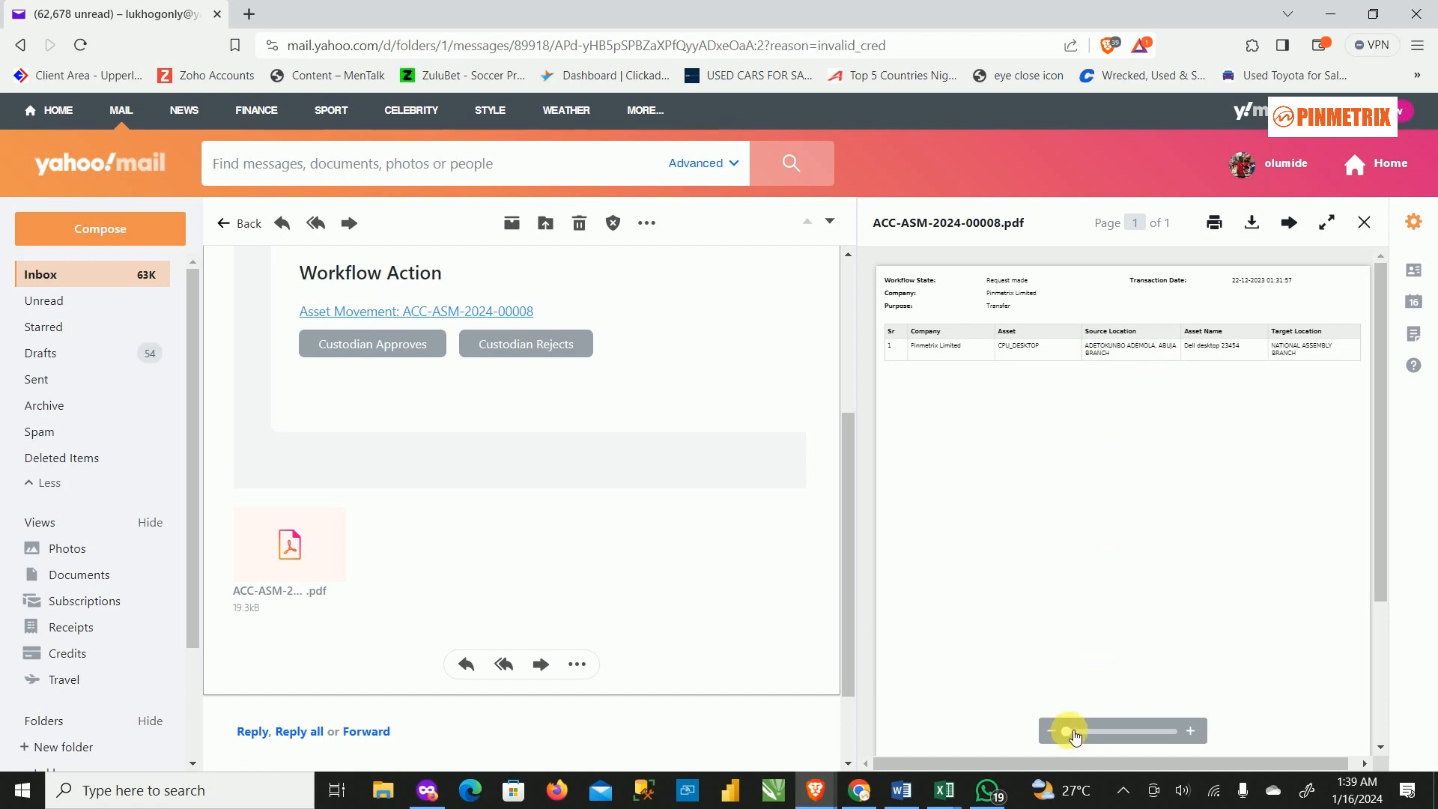
pyautogui.moveTo(1074, 736); pyautogui.dragTo(1122, 723)
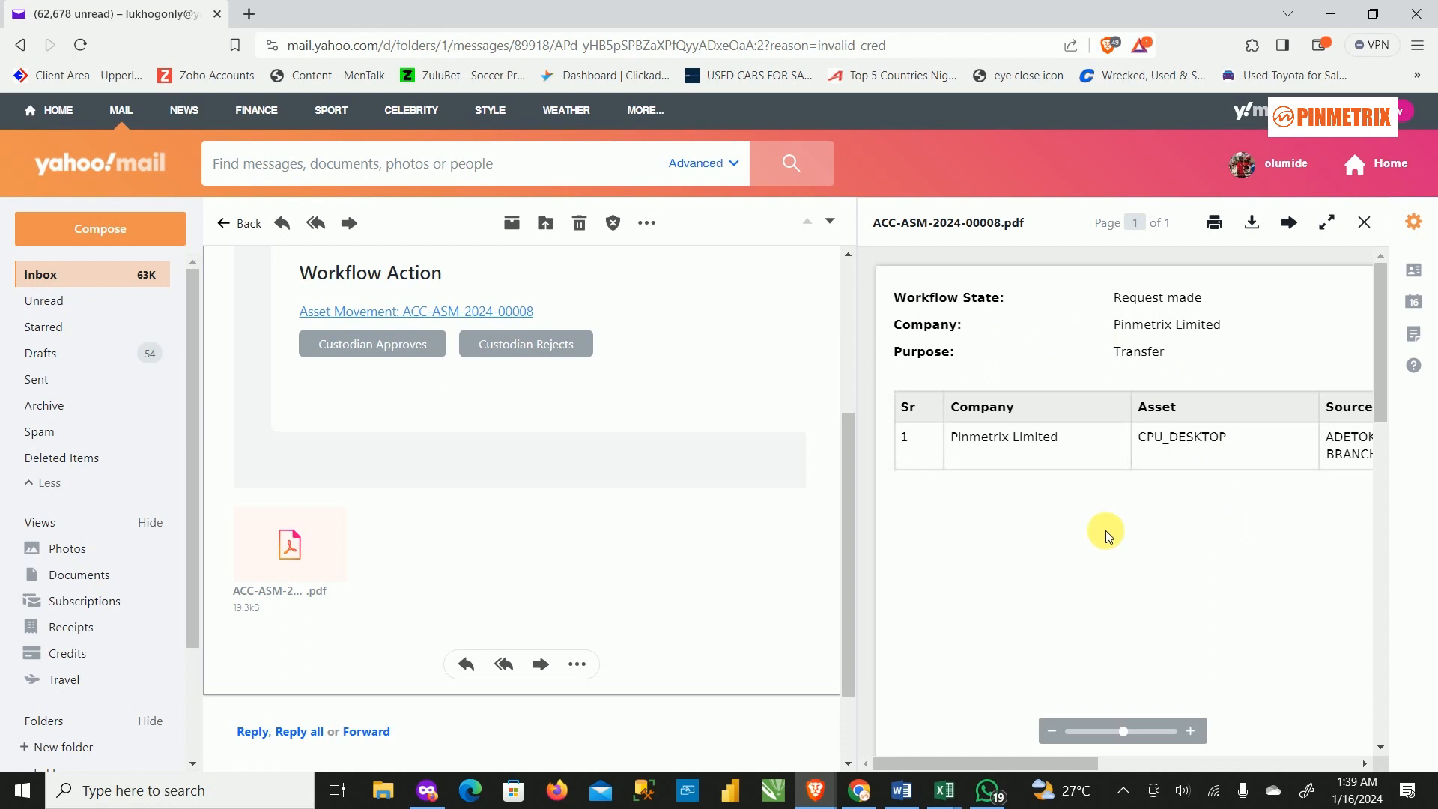
pyautogui.scroll(-3, 1219, 617)
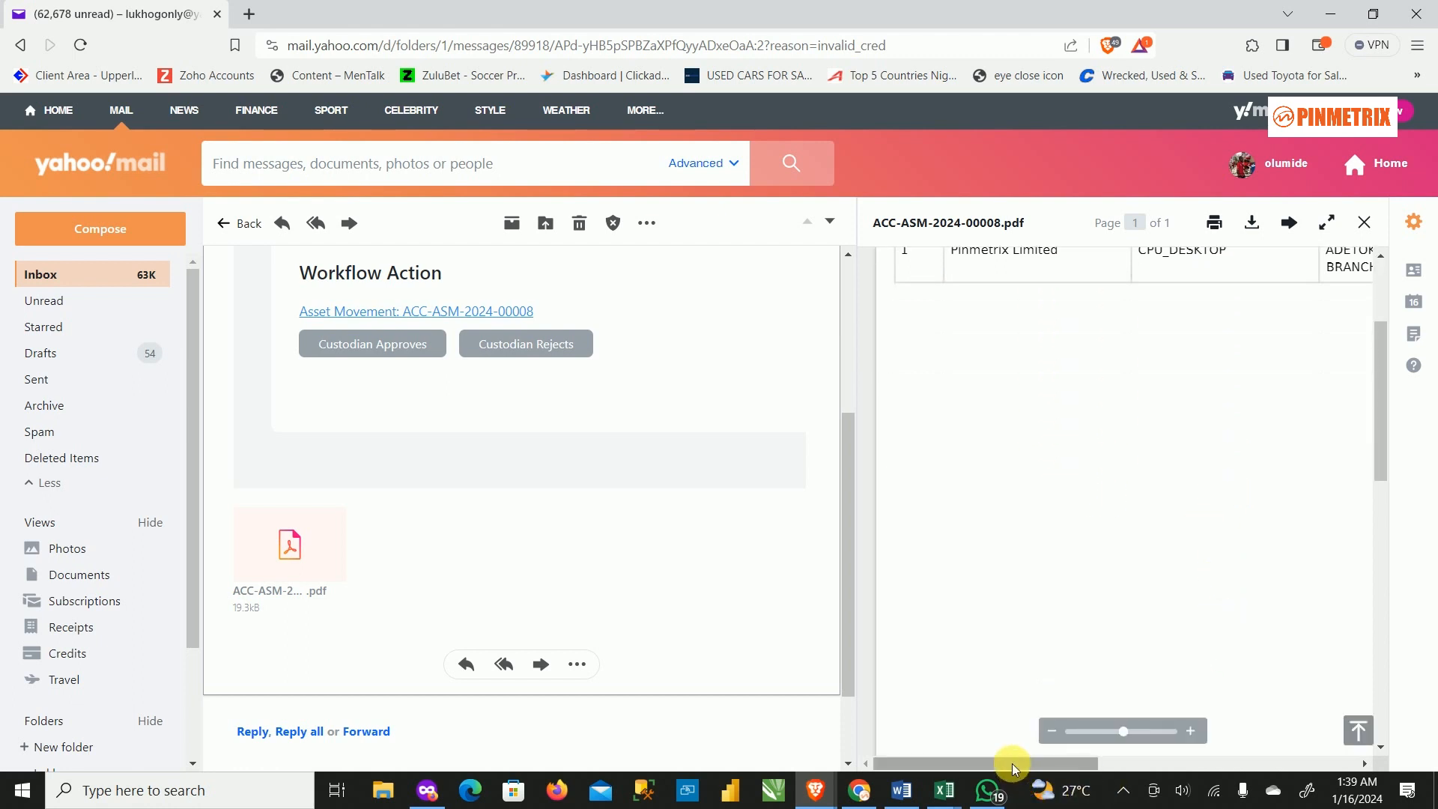
pyautogui.moveTo(1013, 763); pyautogui.dragTo(1176, 761)
pyautogui.scroll(3, 1245, 424)
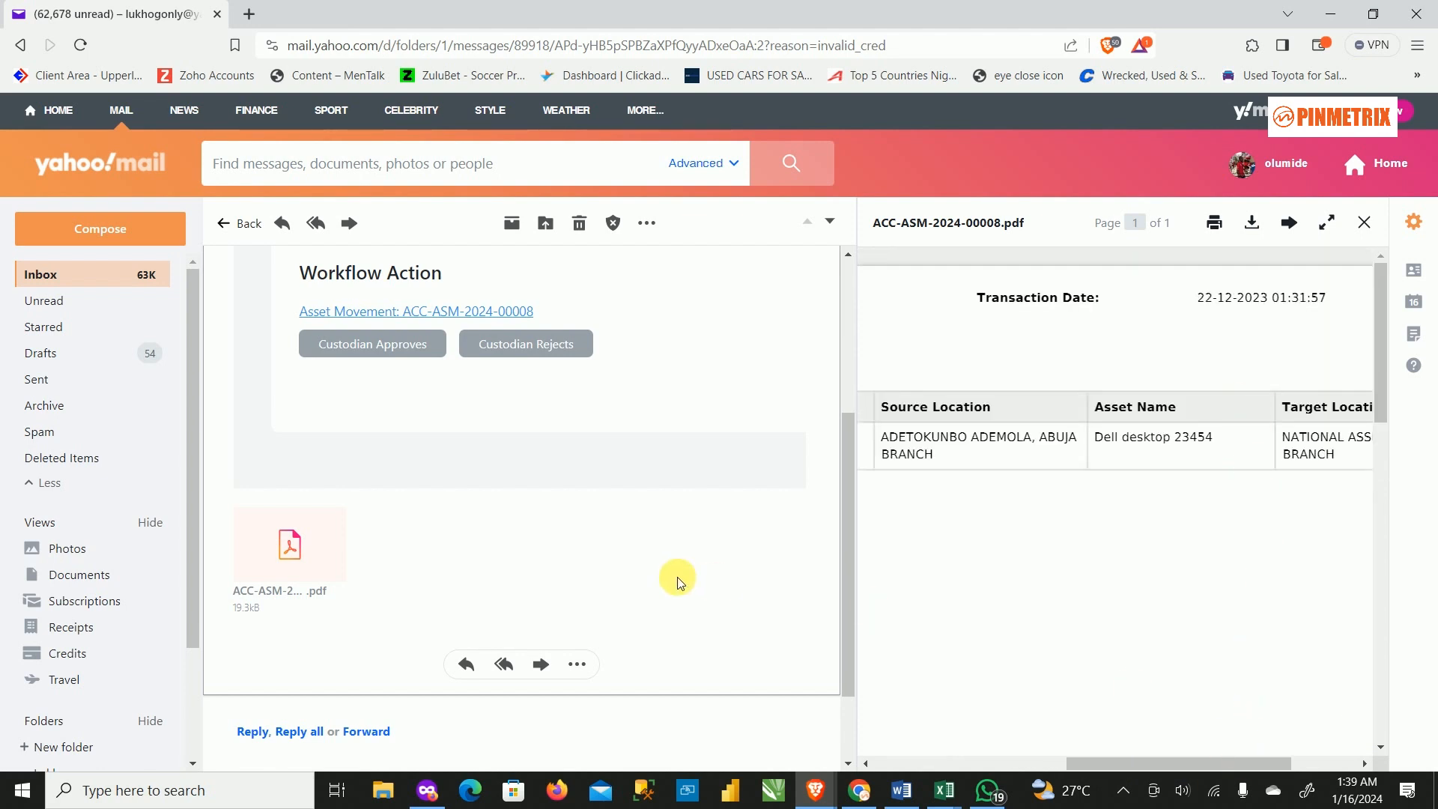
pyautogui.click(1364, 222)
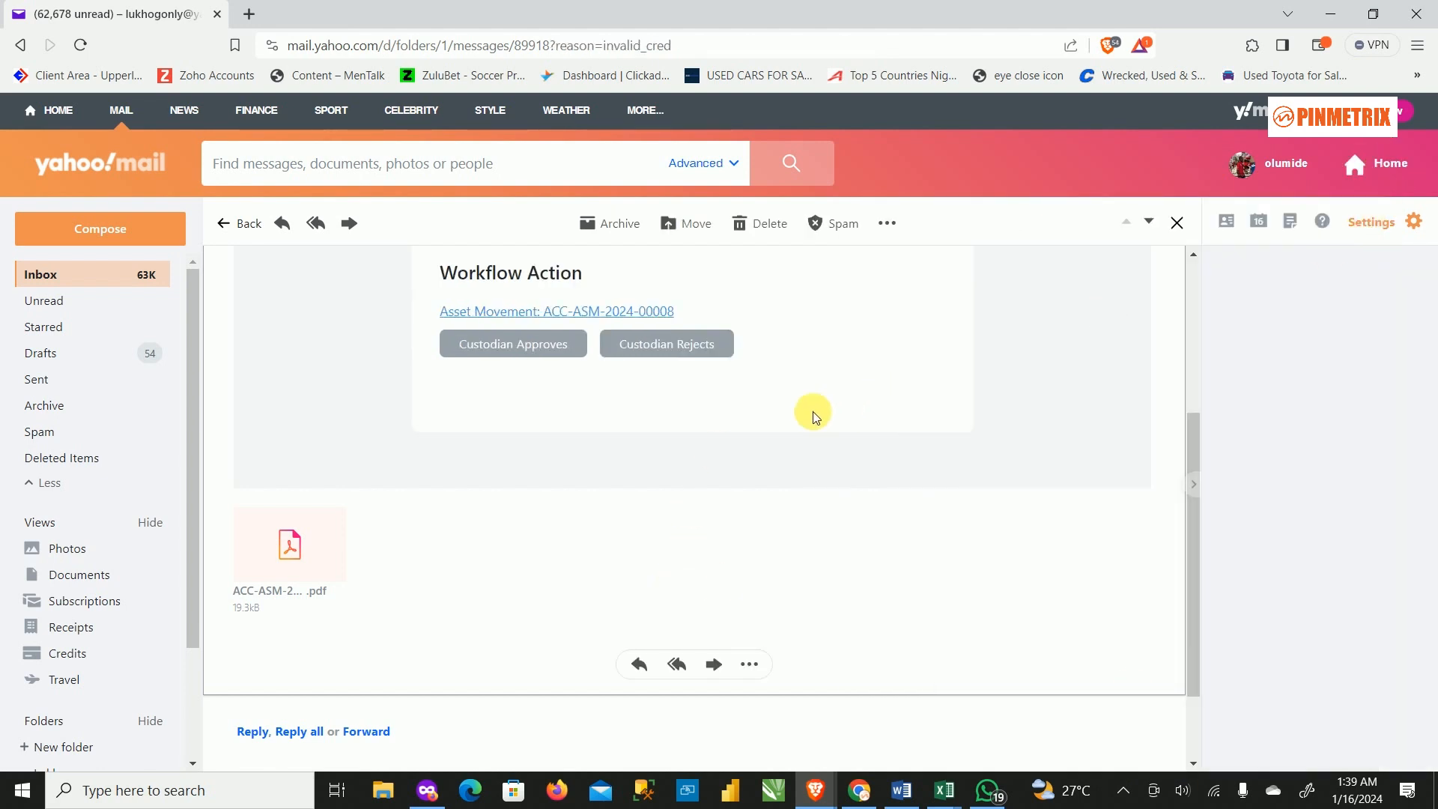
pyautogui.scroll(4, 779, 393)
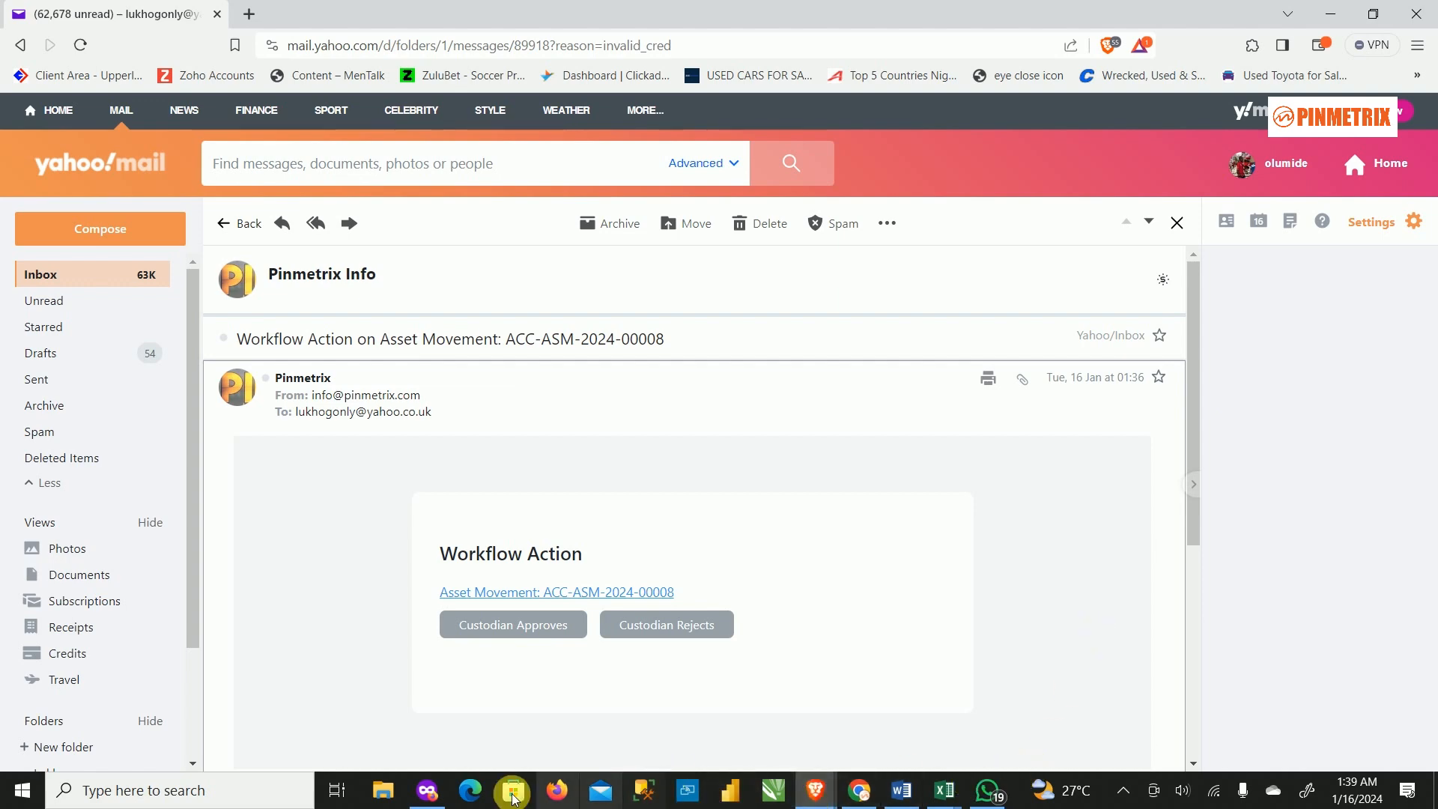
# Reopen ACC-ASM-2024-00008 in ERPNext and confirm it is still at Request made.
pyautogui.moveTo(425, 799)
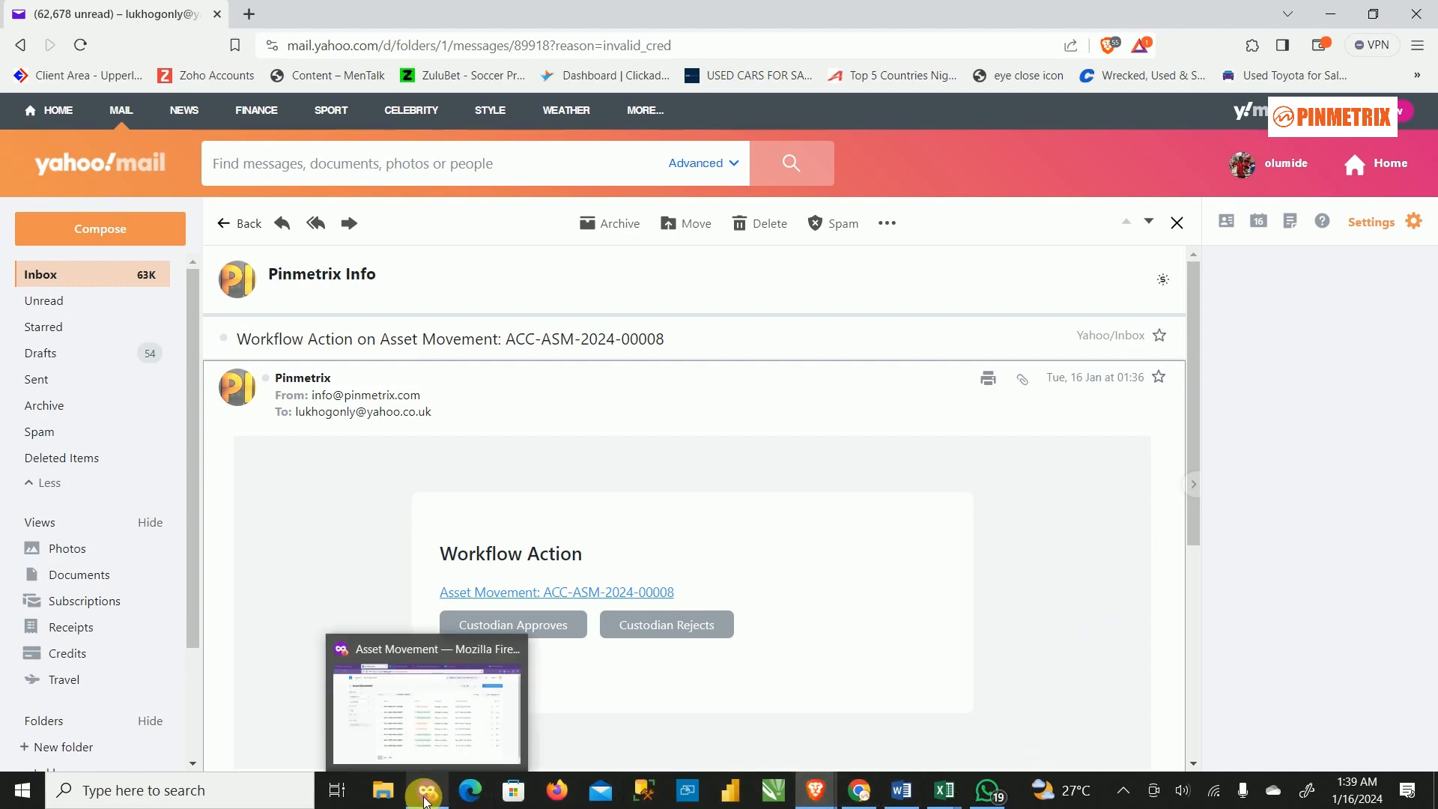
pyautogui.click(411, 716)
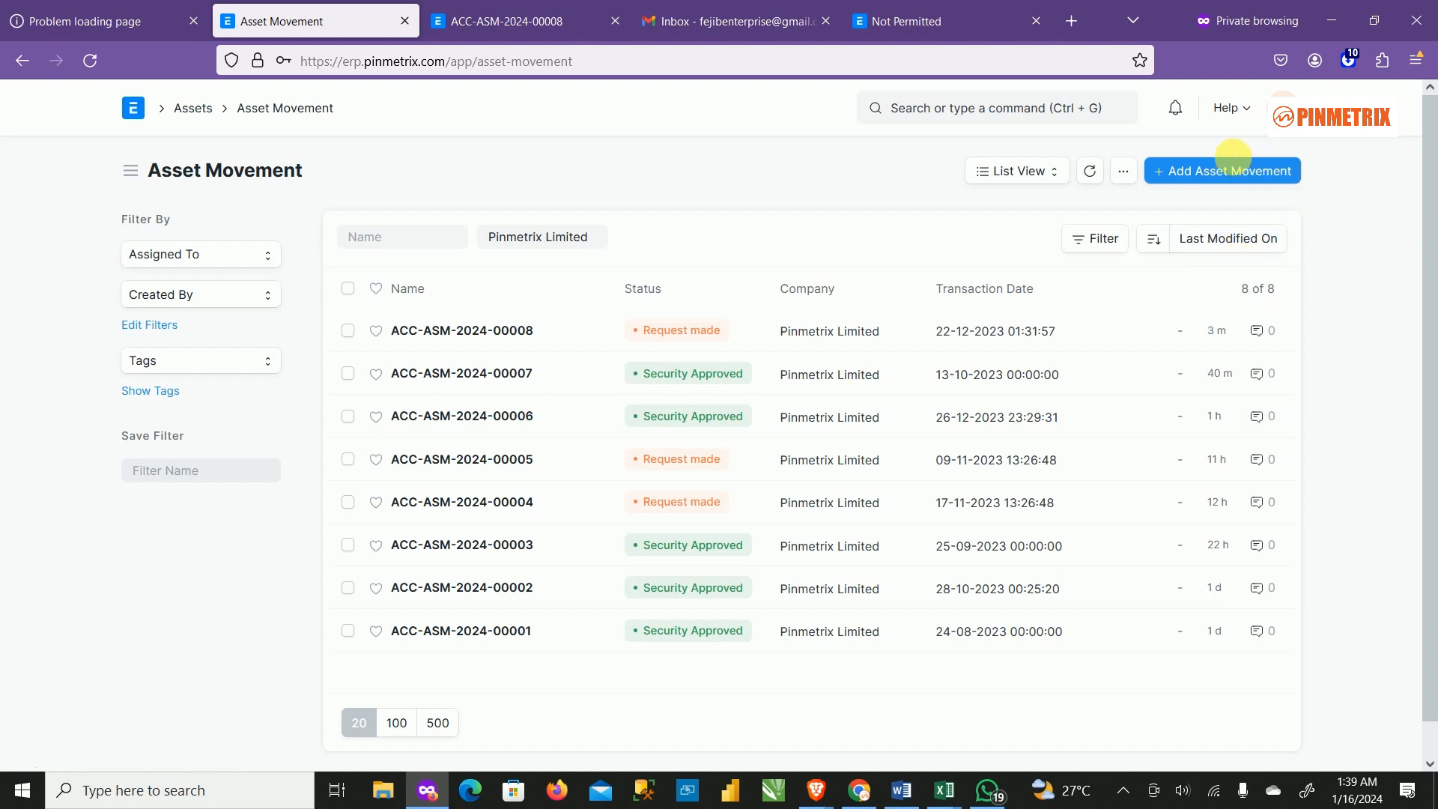
pyautogui.click(433, 333)
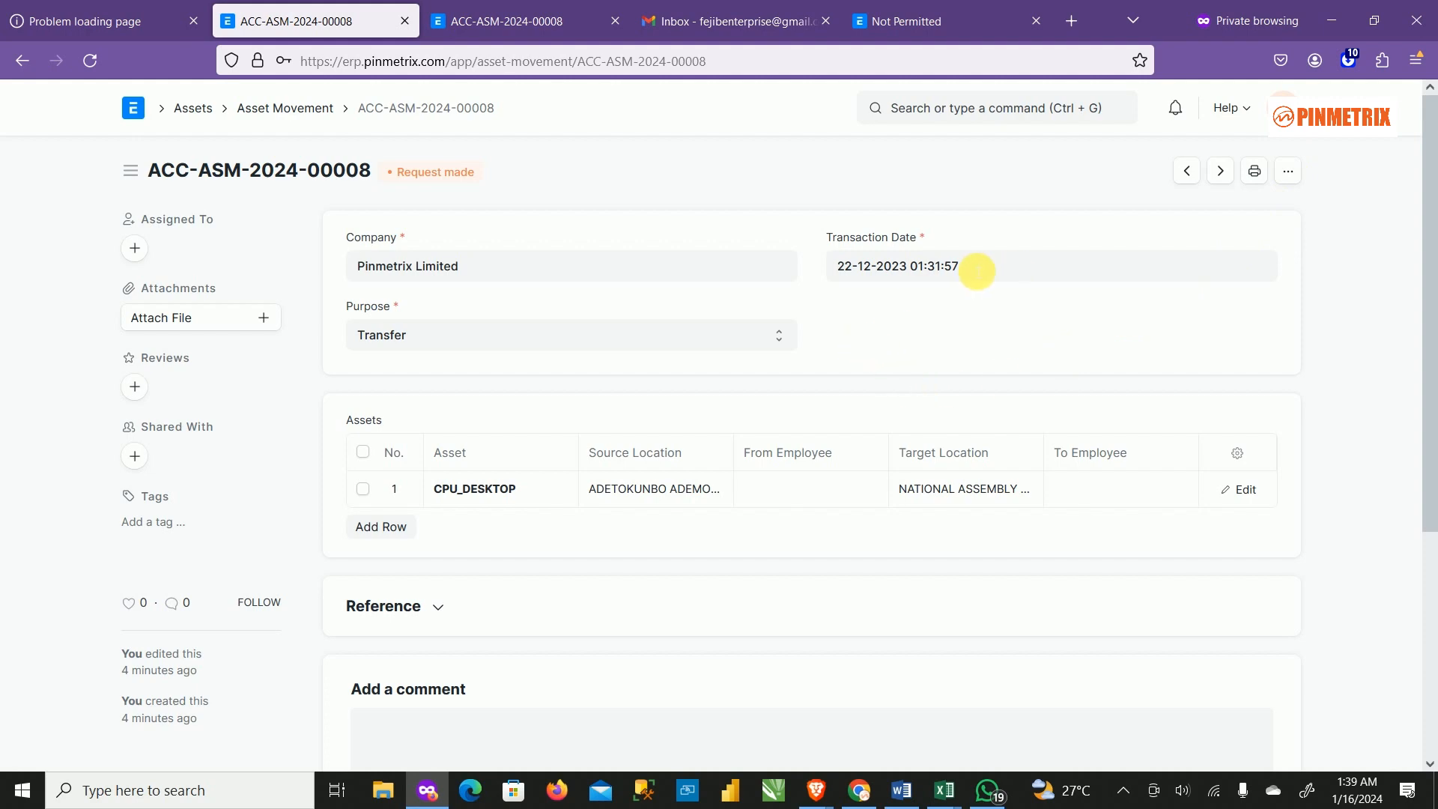
pyautogui.click(1332, 20)
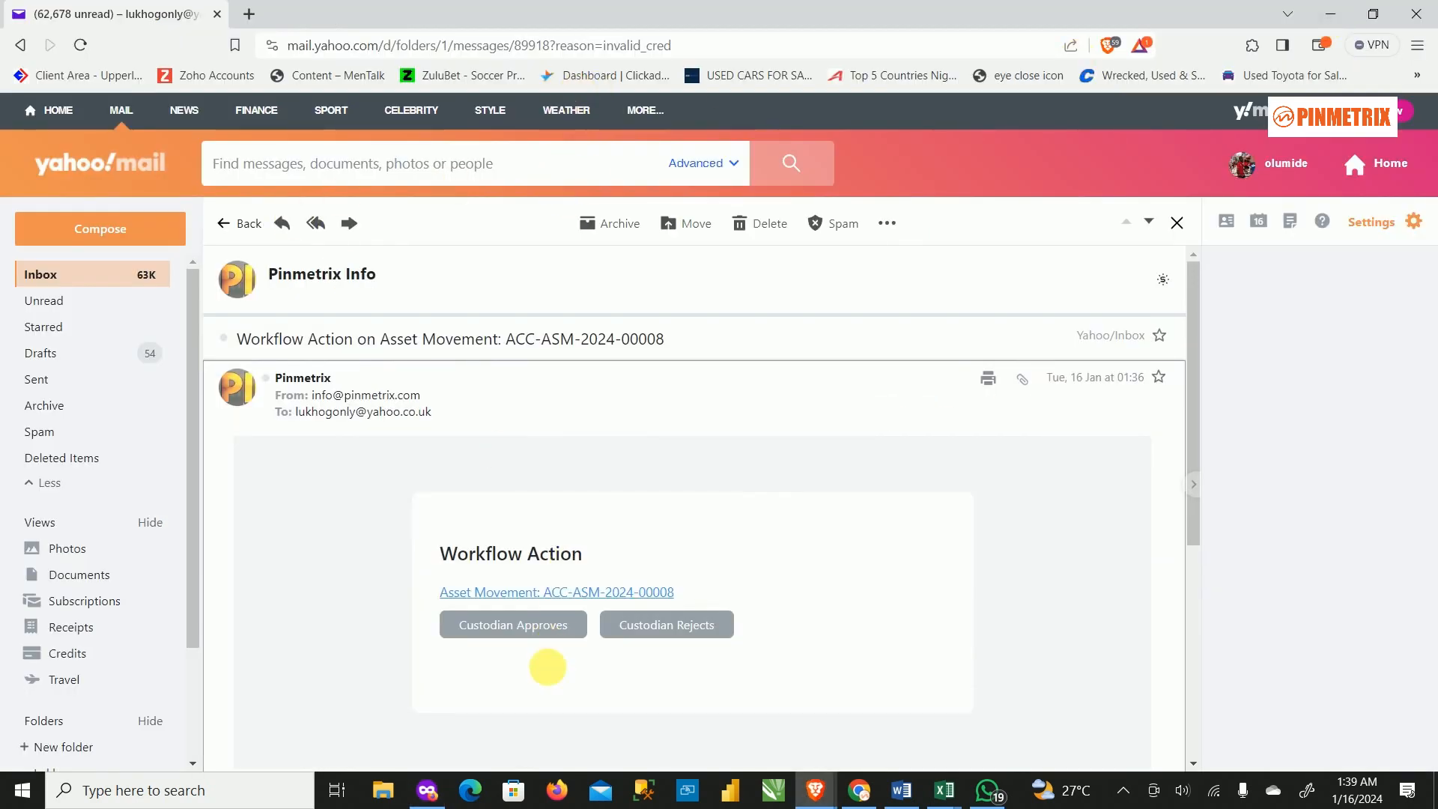
pyautogui.click(431, 803)
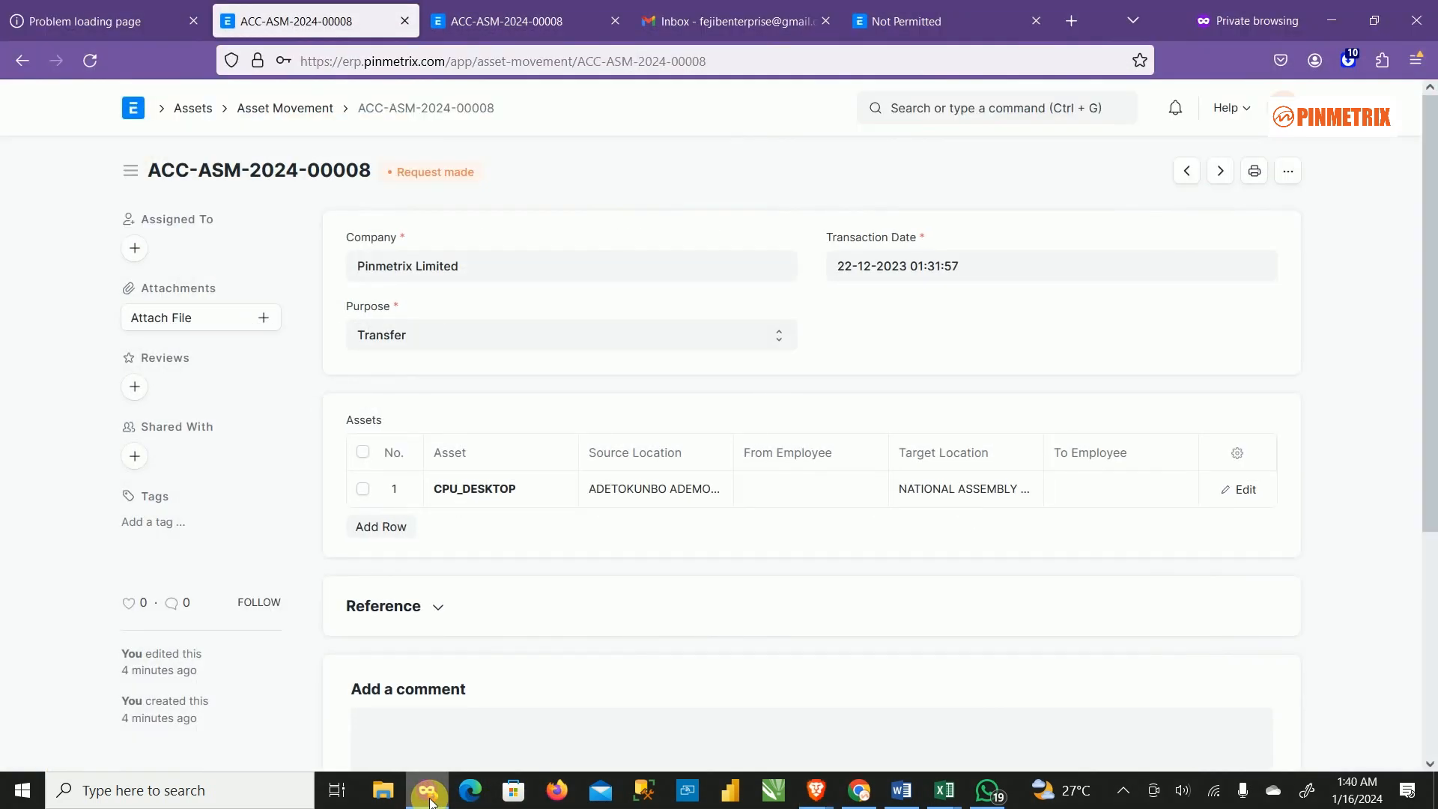
pyautogui.click(500, 18)
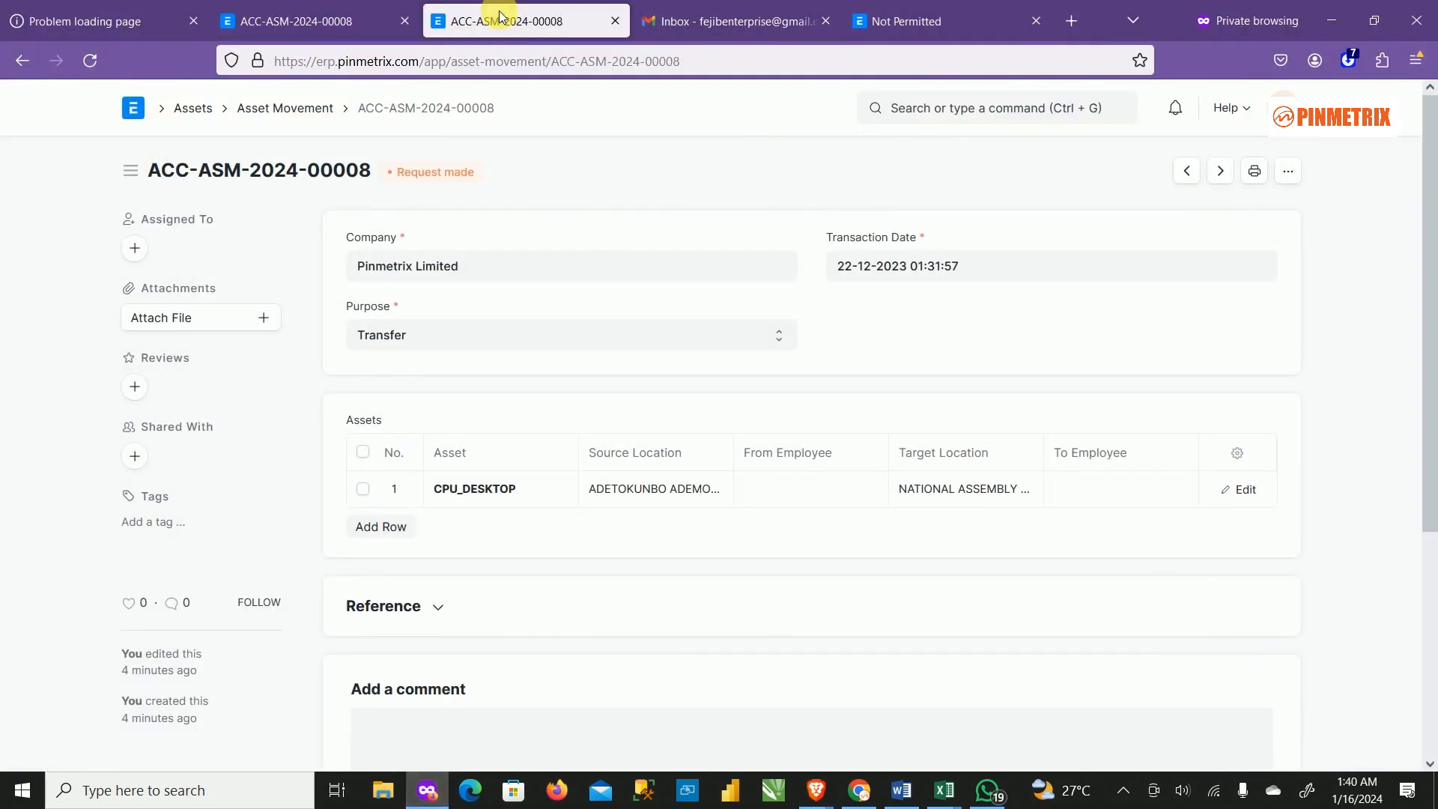
# Reload the Gmail inbox for new mail, then minimize it to reveal Yahoo Mail.
pyautogui.click(752, 14)
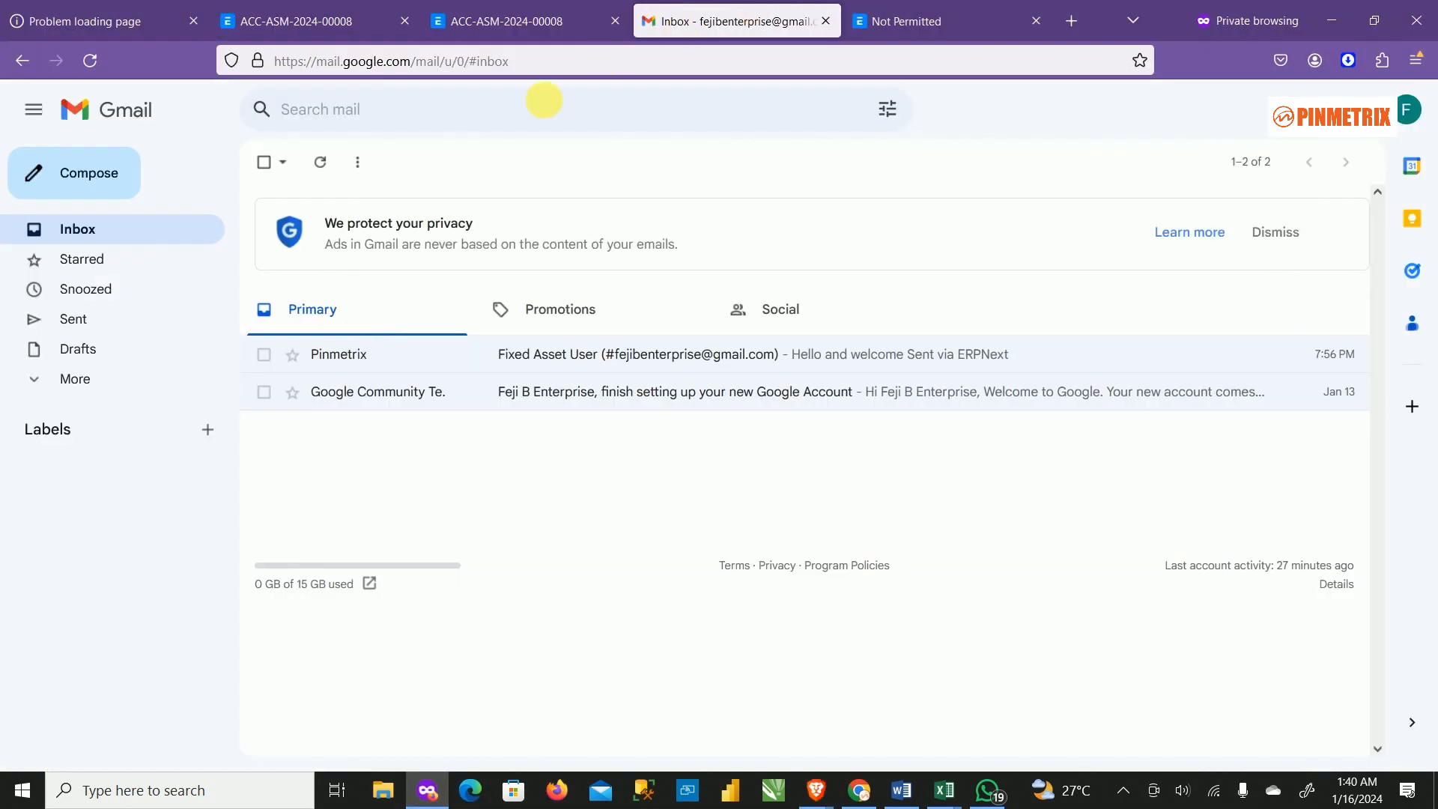
pyautogui.click(89, 71)
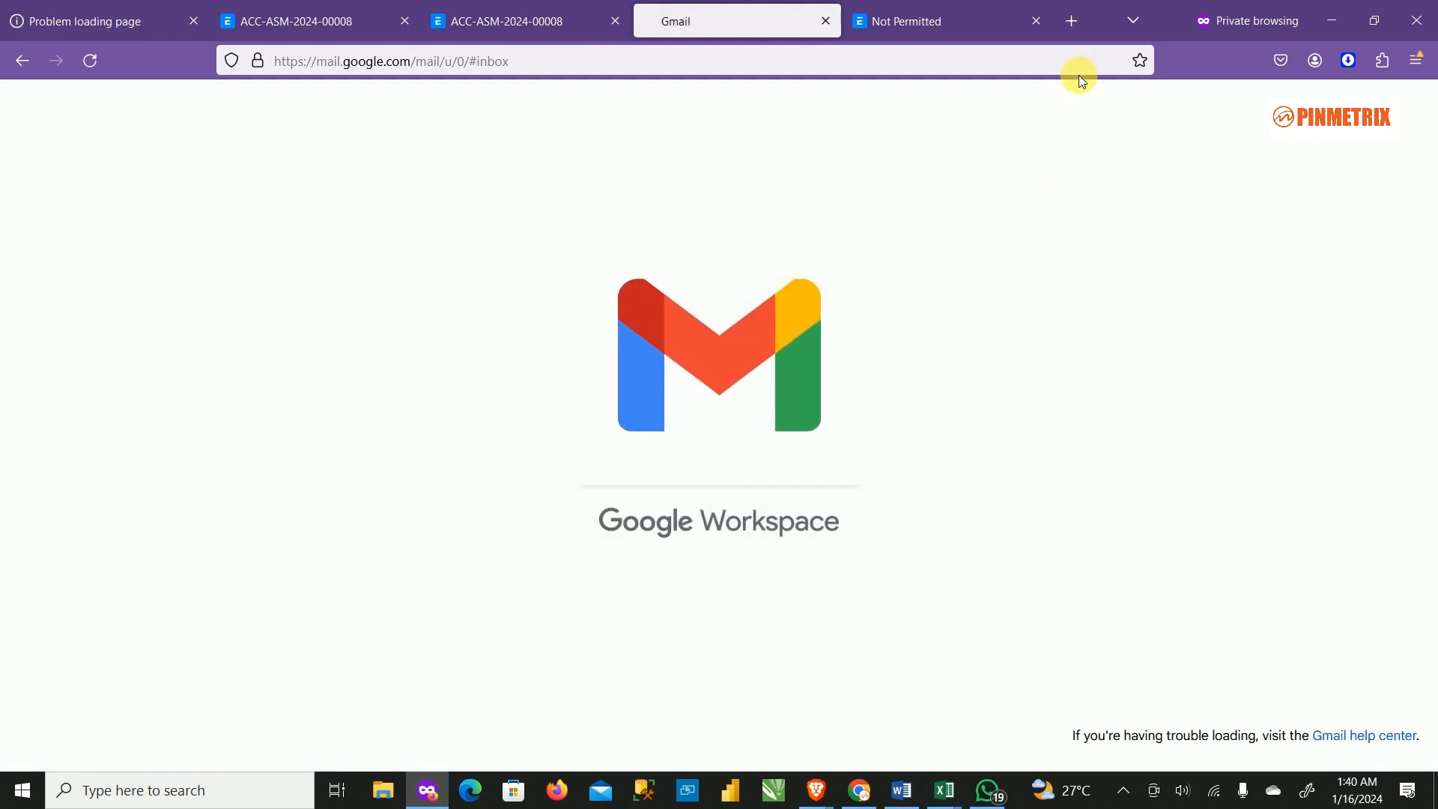
pyautogui.click(1330, 18)
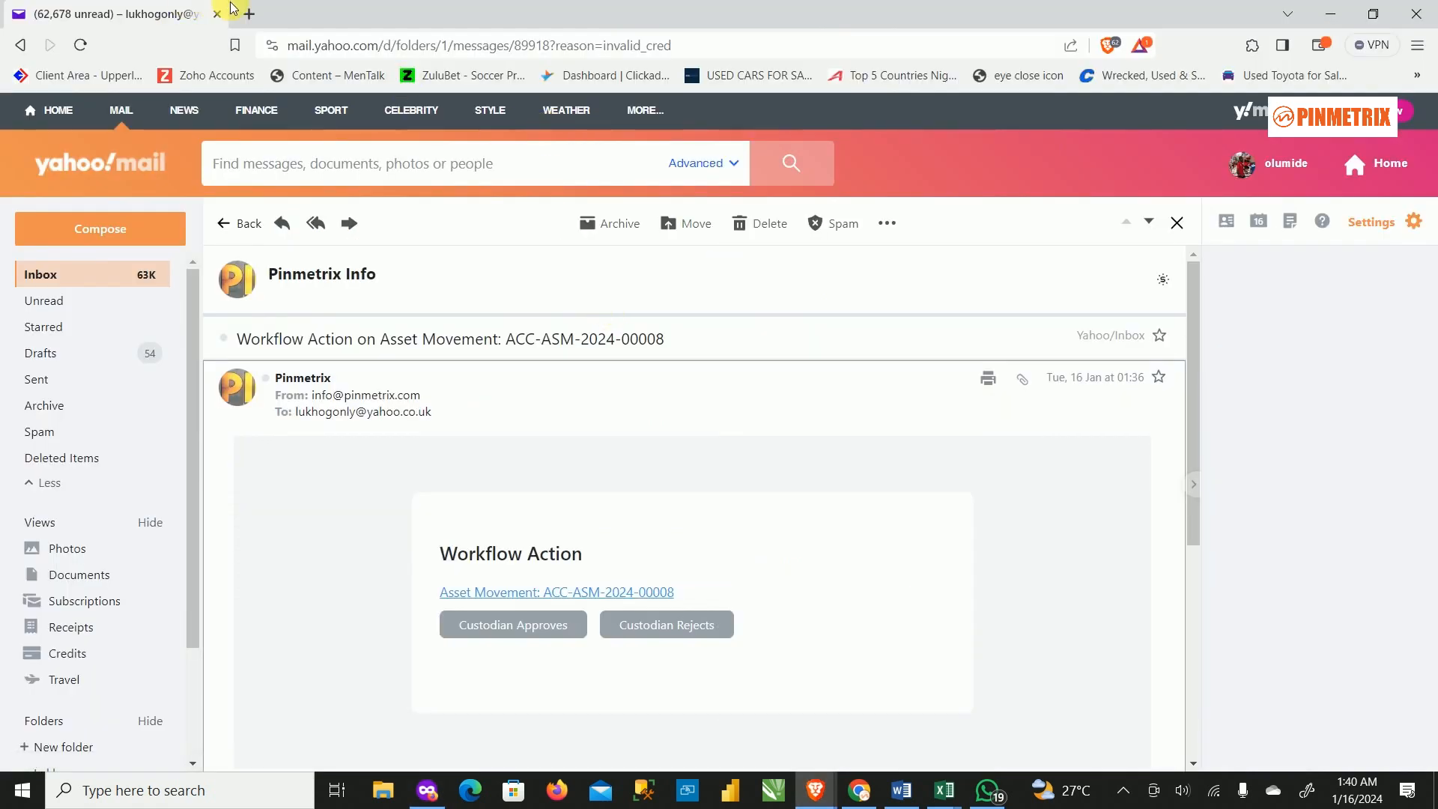
# Load the erp.pinmetrix.com login page in a new tab and sign in with the saved account e-mail.
pyautogui.click(249, 15)
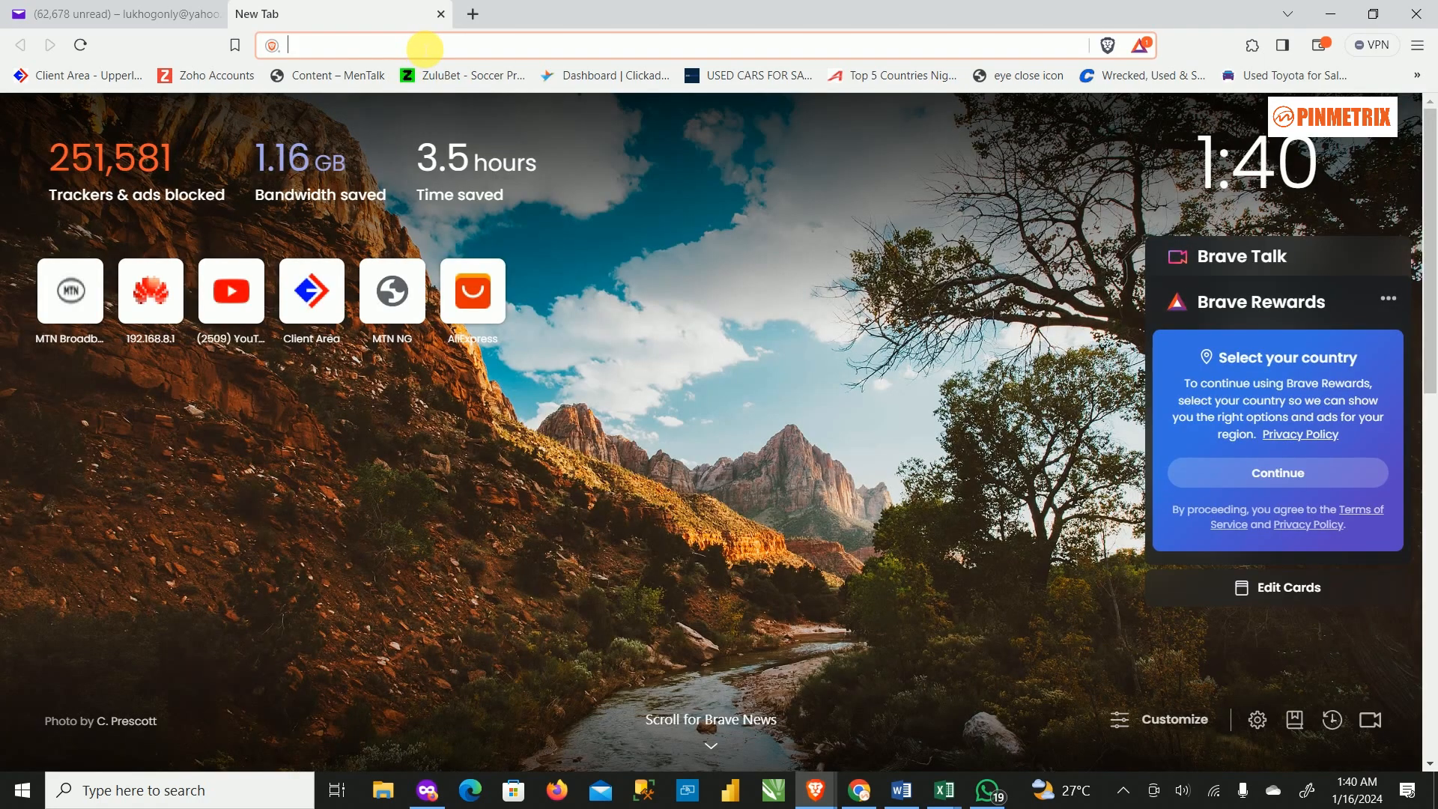
pyautogui.write('er')
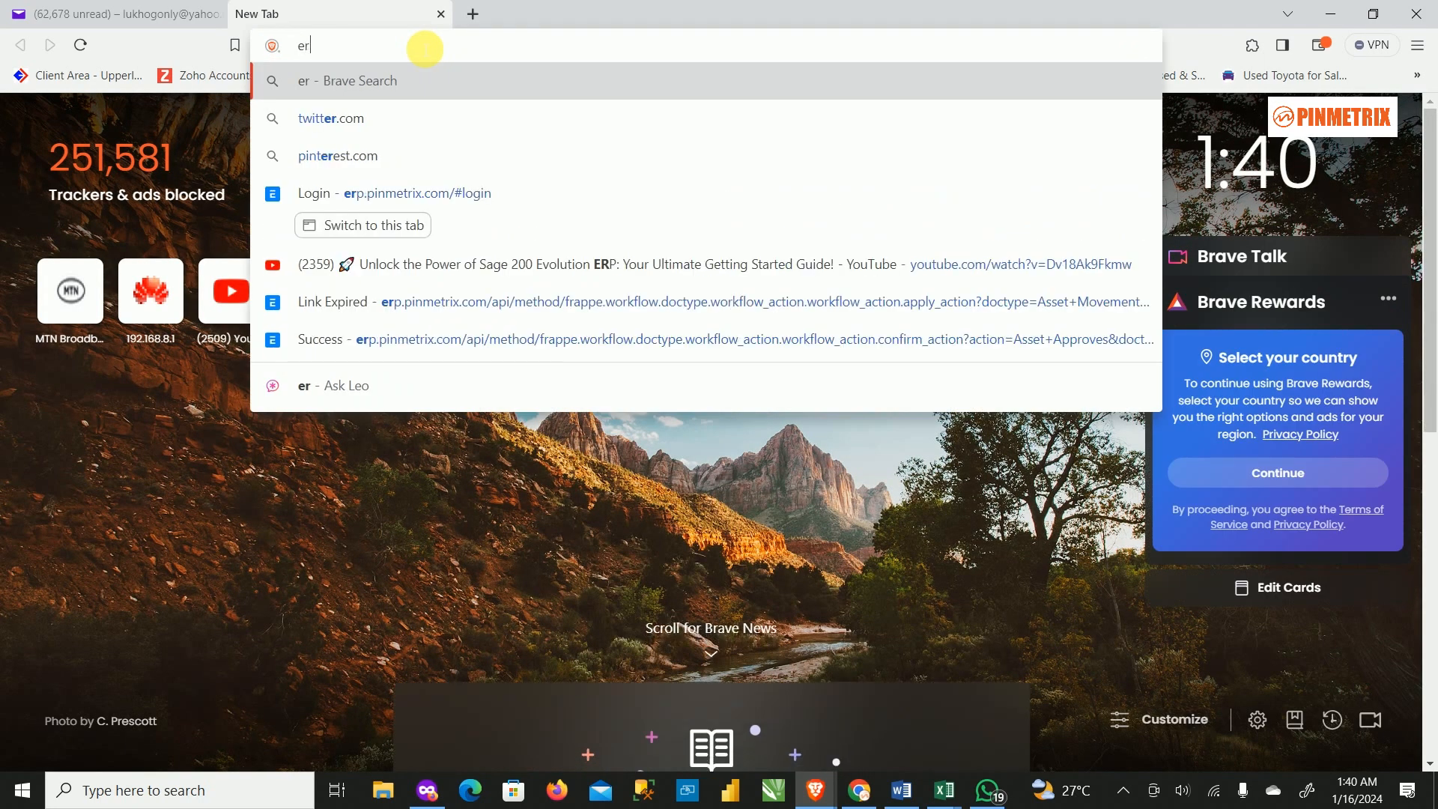
pyautogui.write('p')
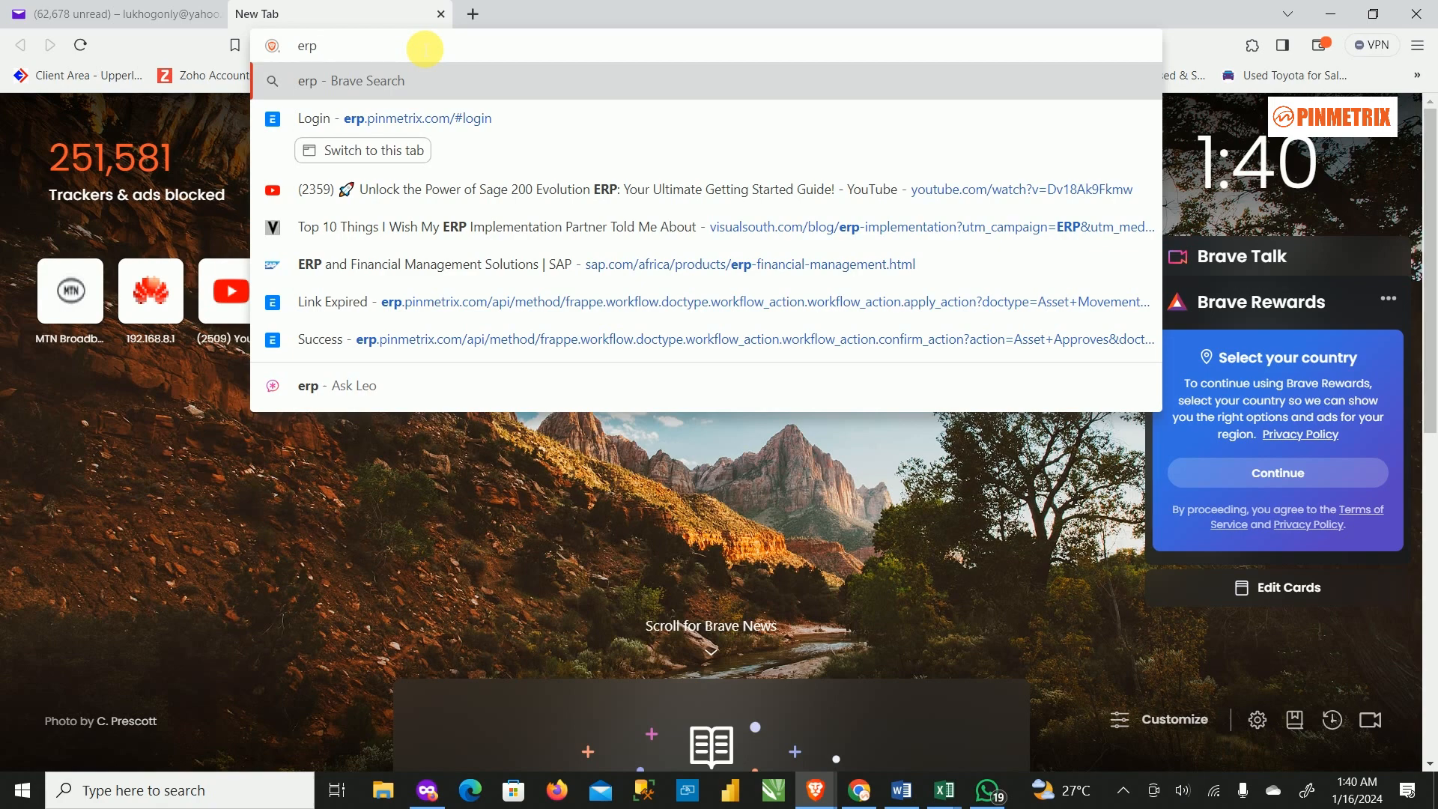
pyautogui.write('.pinmetrix.com/#login')
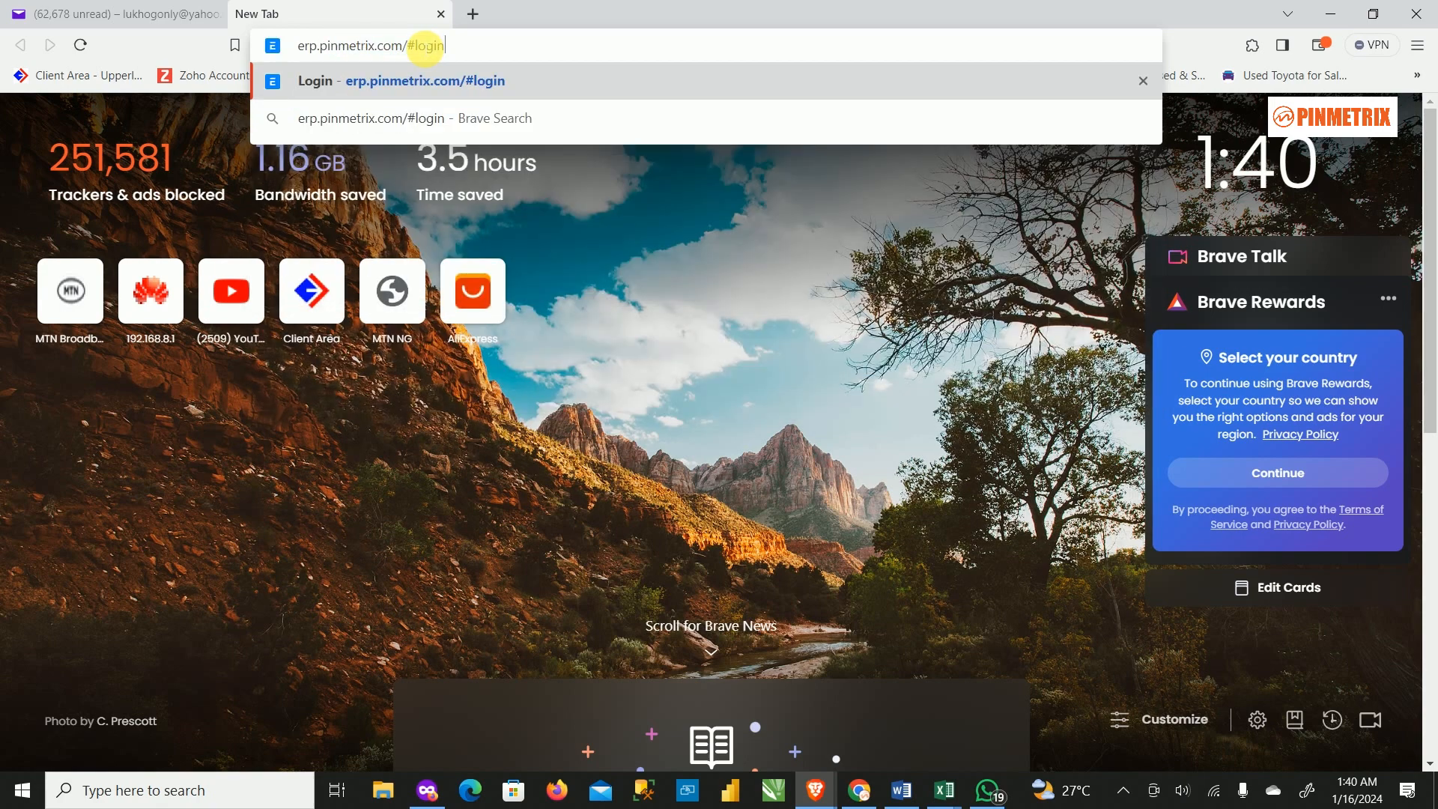
pyautogui.press('Return')
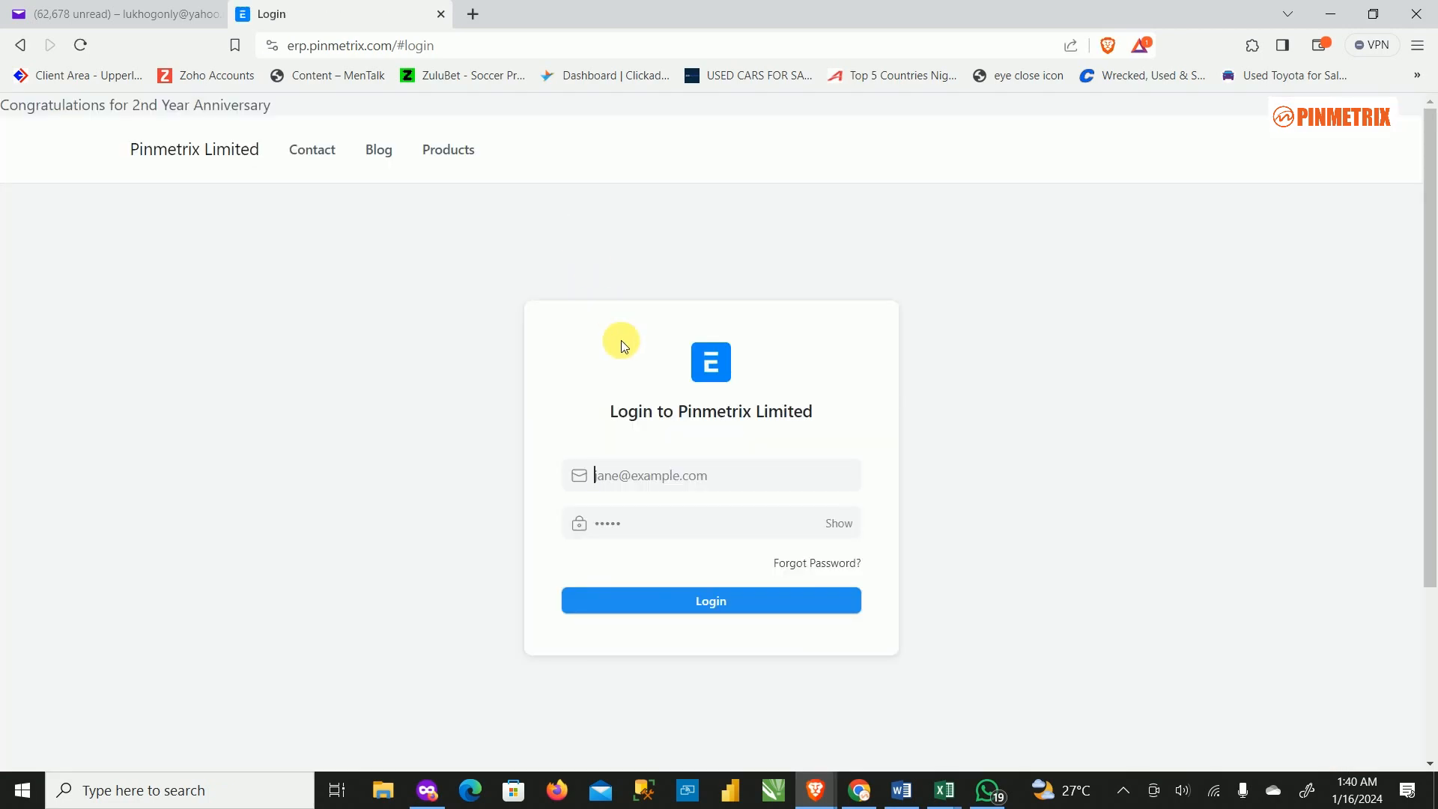
pyautogui.click(640, 480)
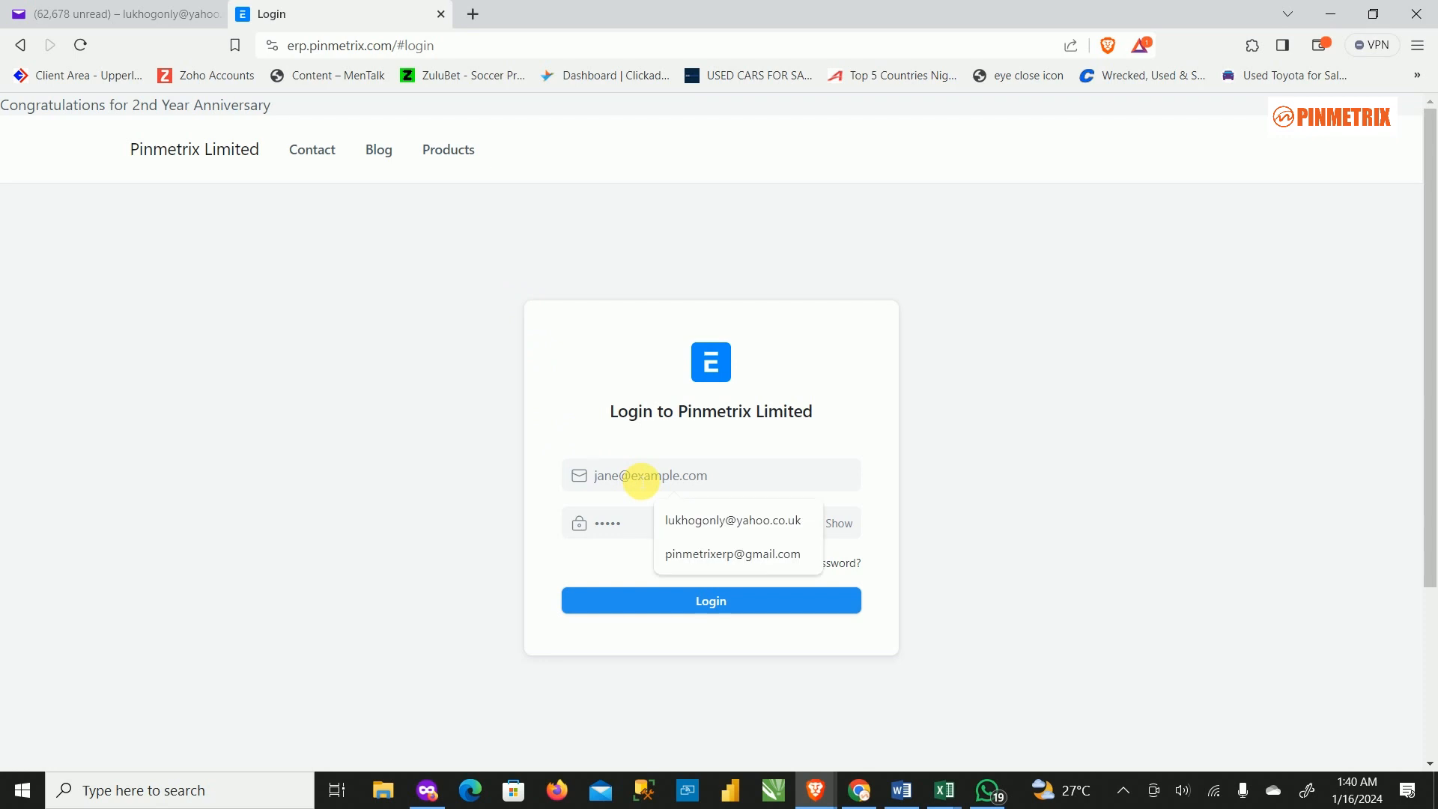
pyautogui.click(749, 518)
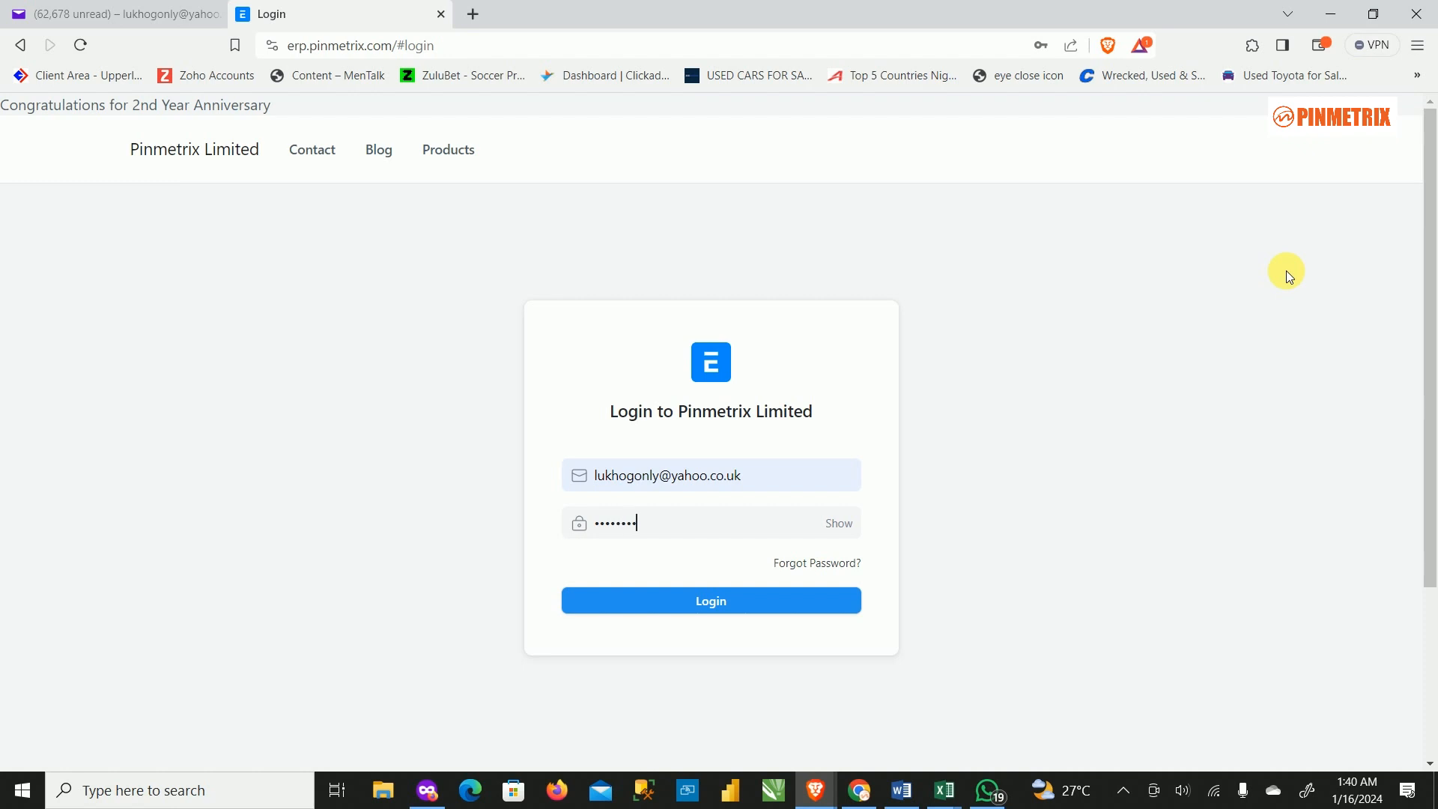
pyautogui.click(774, 599)
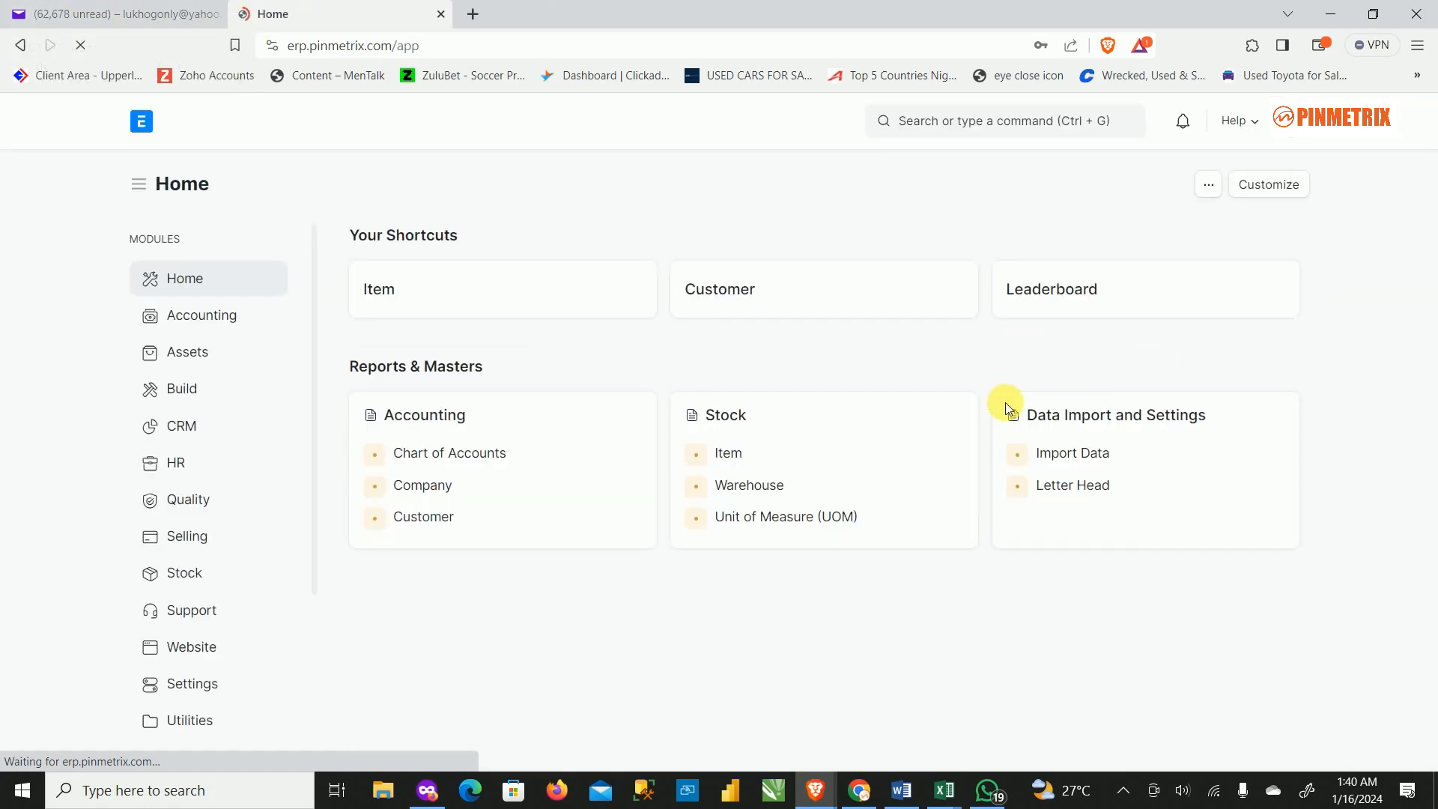
# Go to Assets > Asset Movement, open ACC-ASM-2024-00008, and show its custodian approve/reject actions.
pyautogui.click(1109, 204)
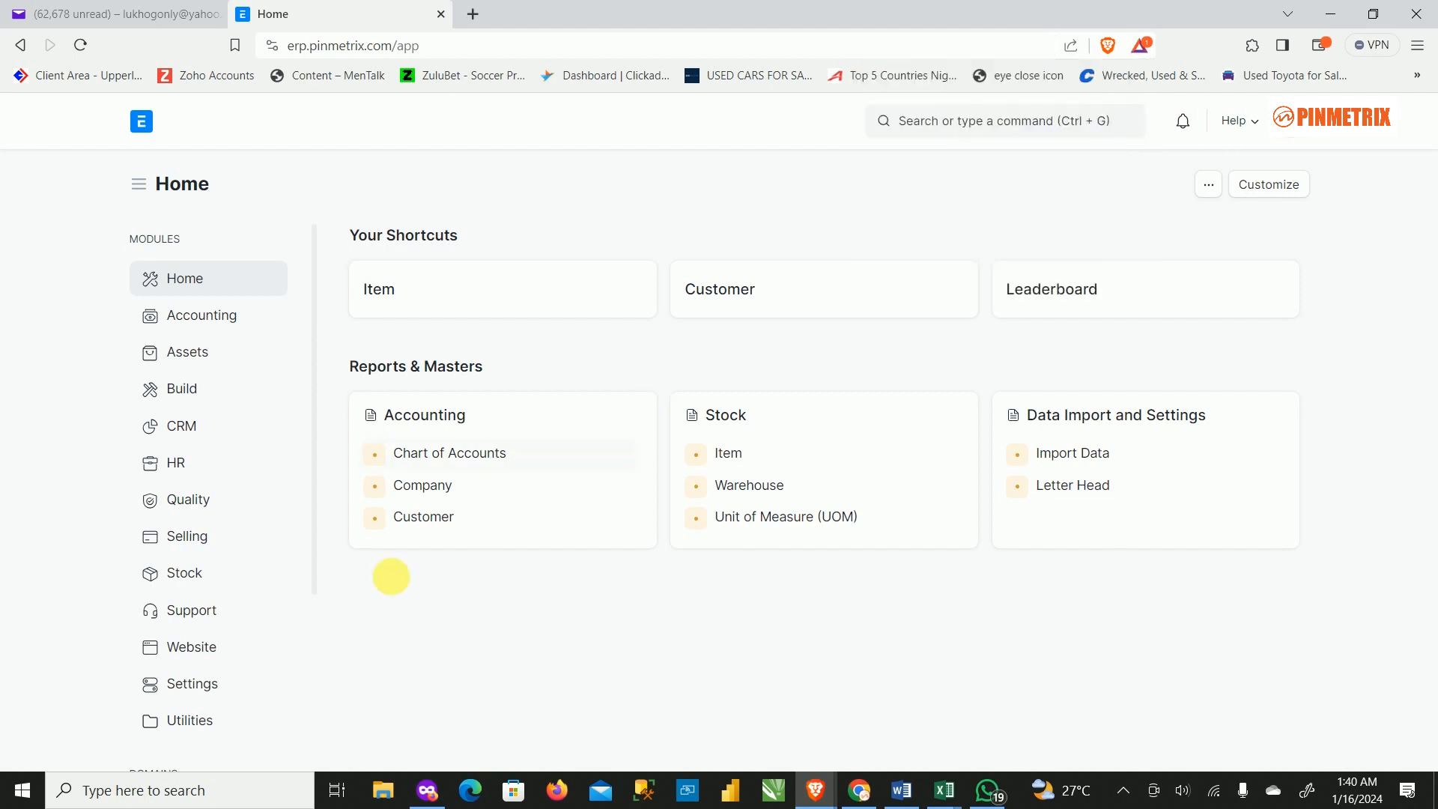
pyautogui.click(217, 349)
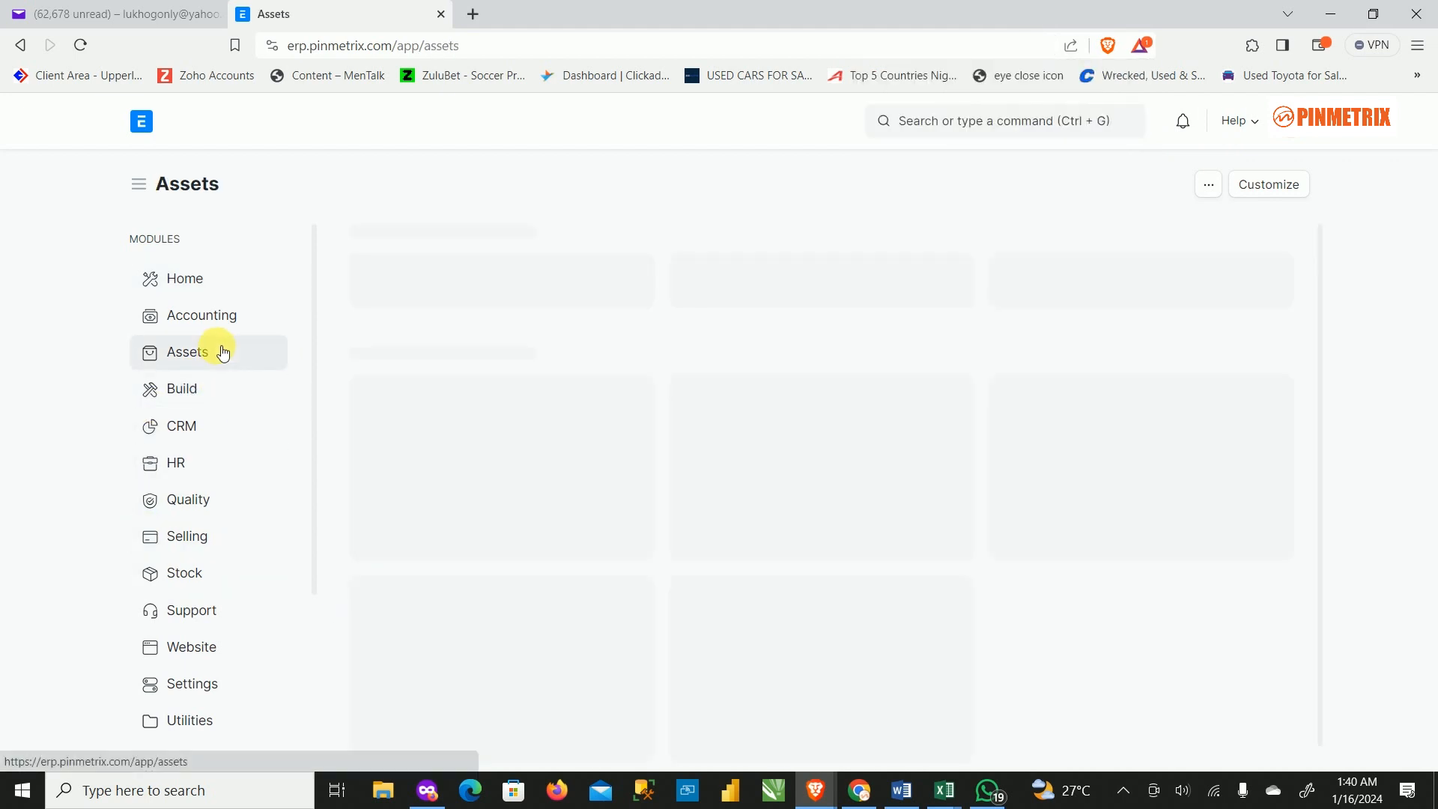
pyautogui.click(433, 458)
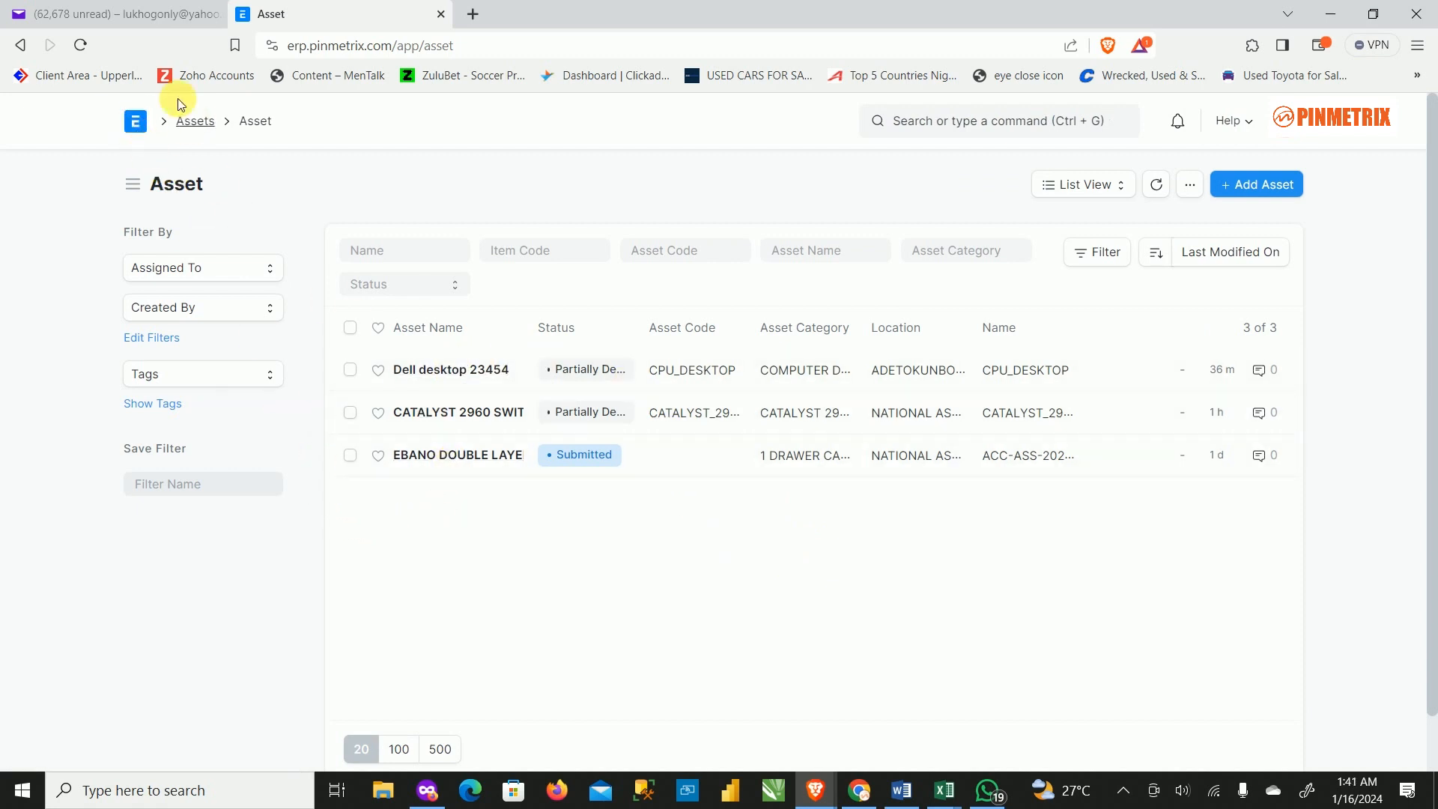
pyautogui.click(142, 127)
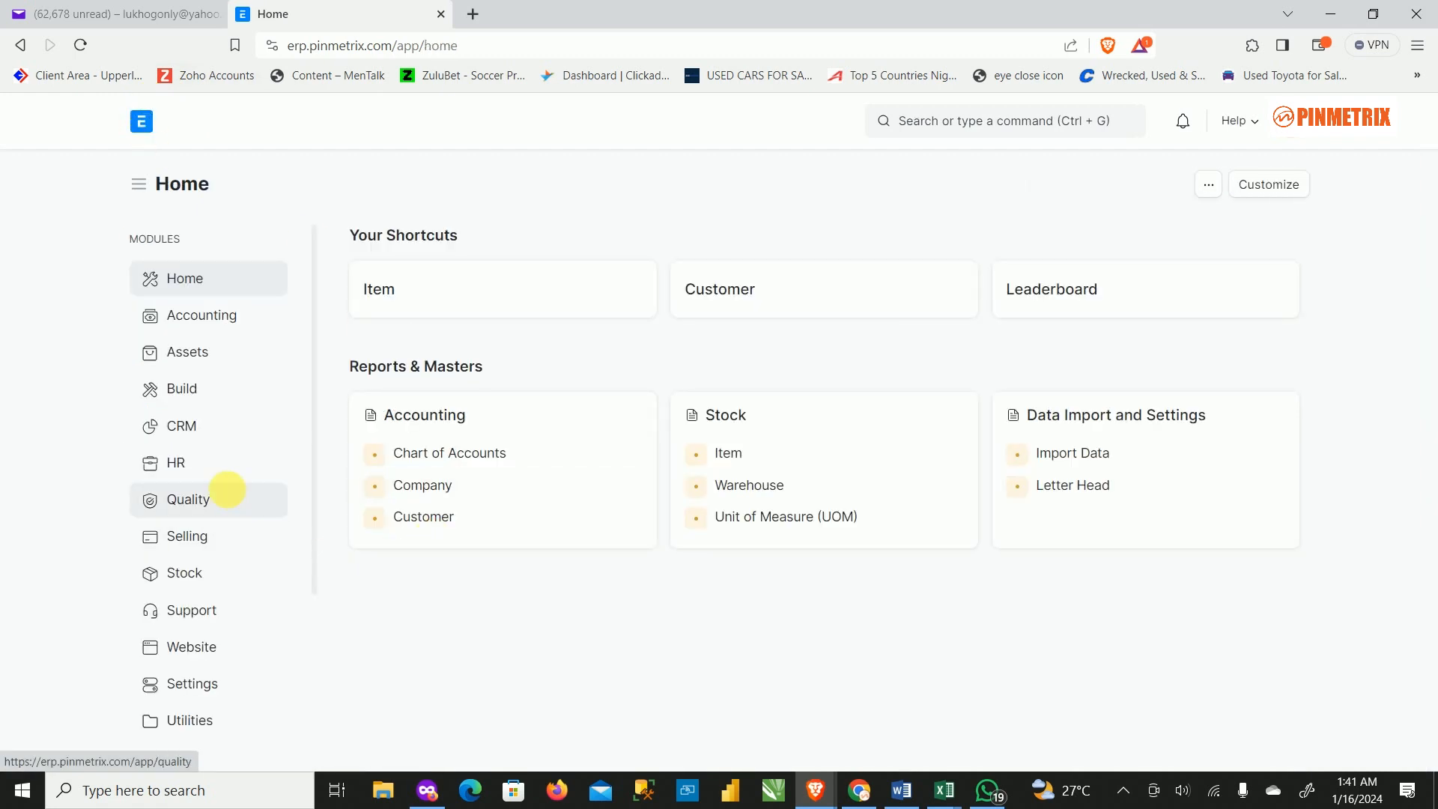
pyautogui.click(215, 353)
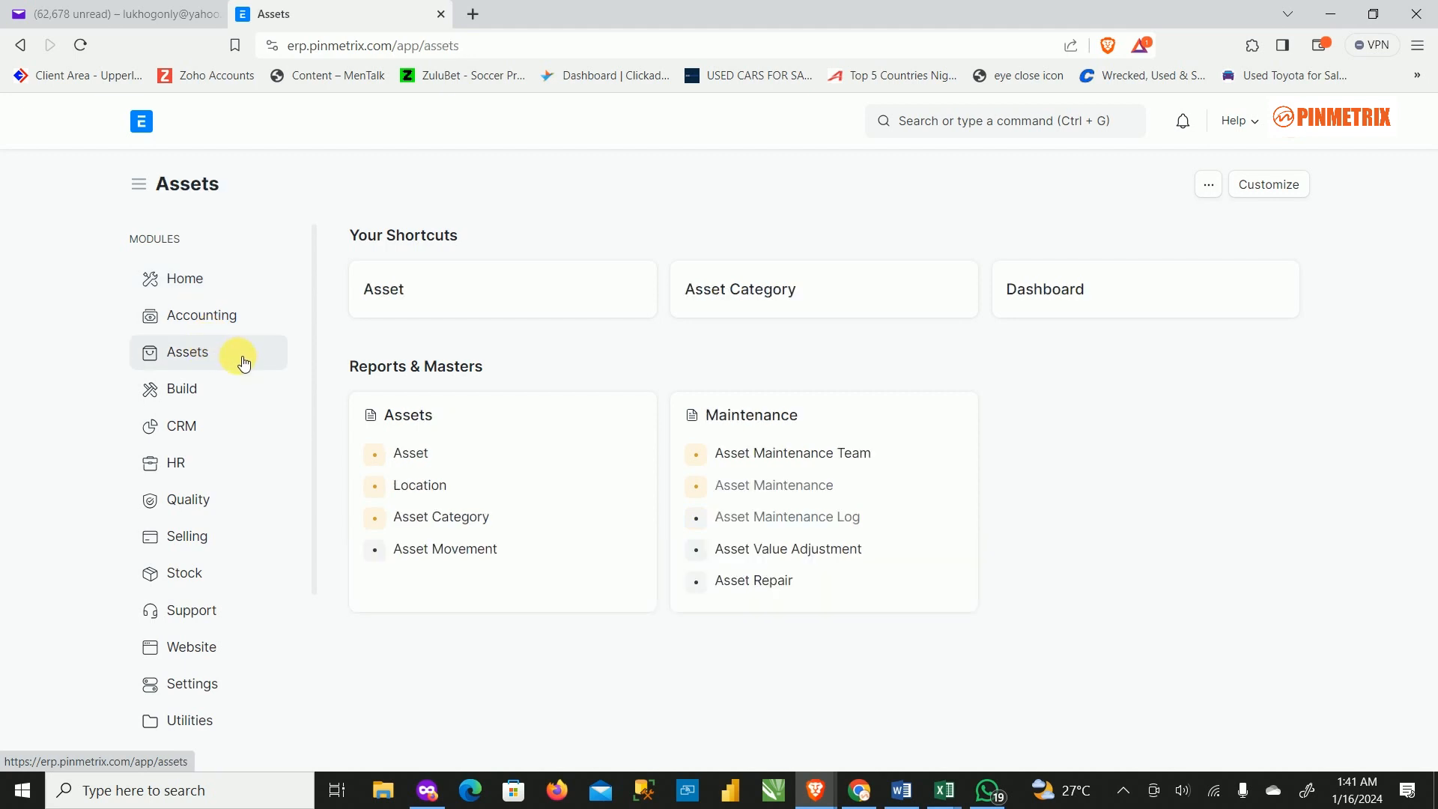
pyautogui.click(453, 548)
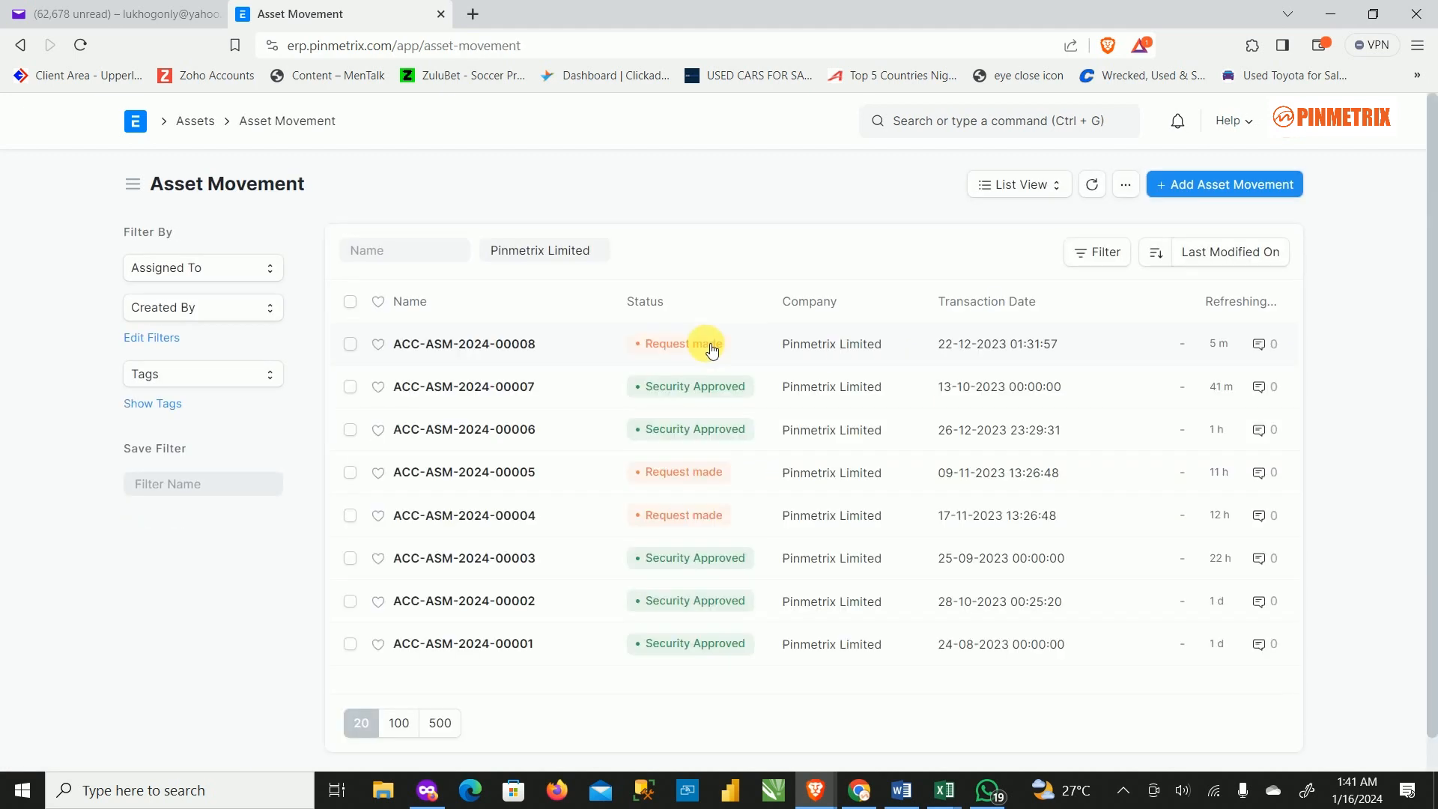
pyautogui.click(474, 346)
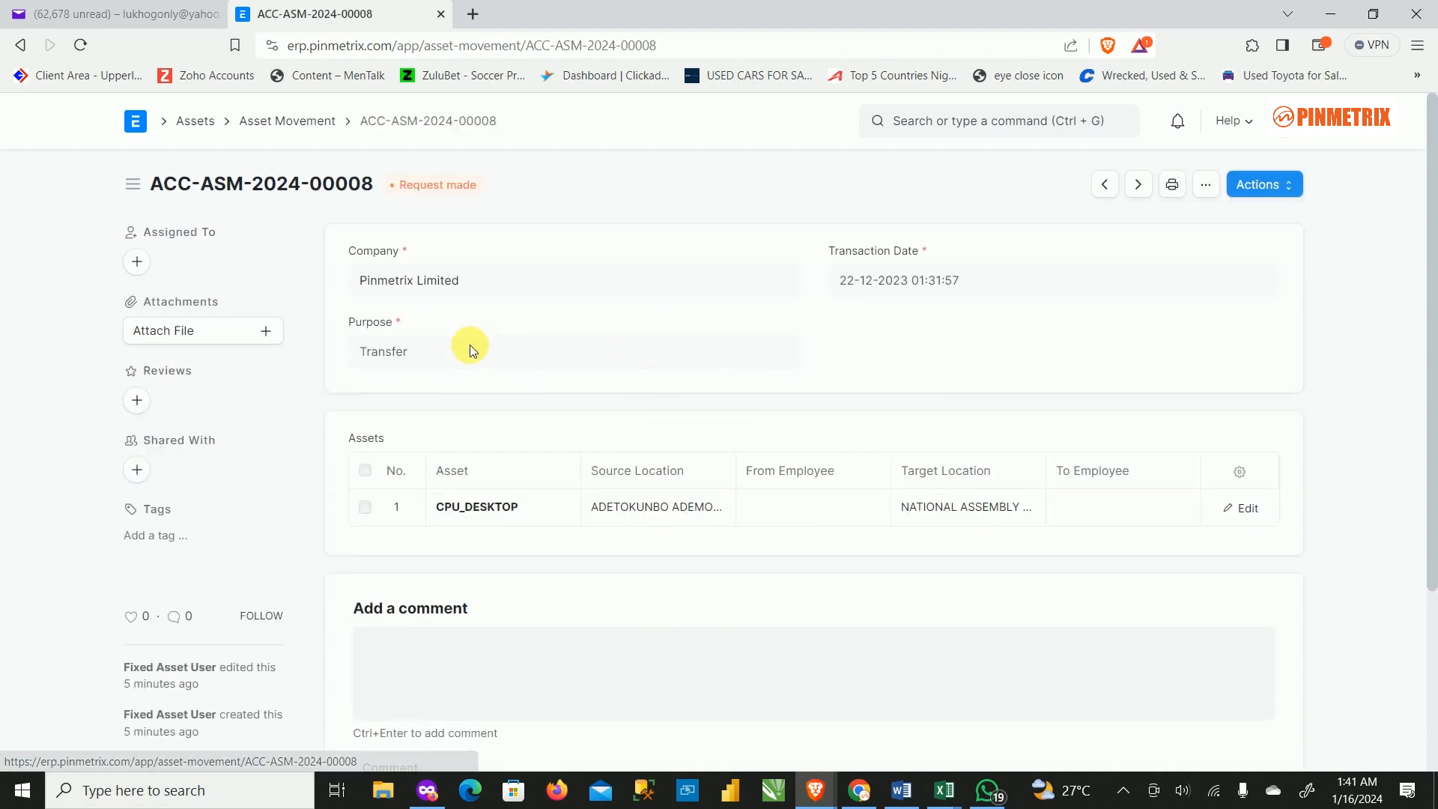
pyautogui.click(1265, 185)
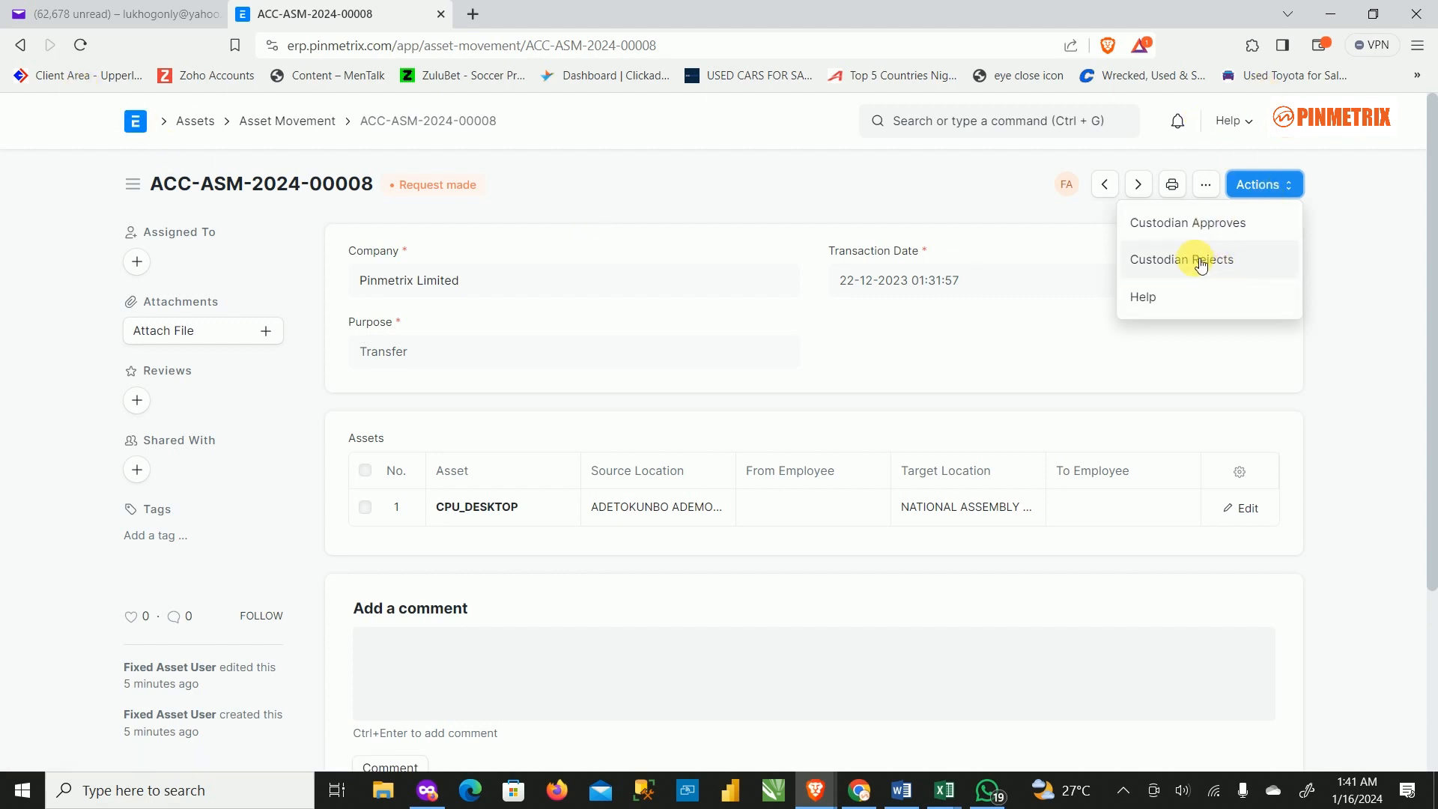
# Reopen ACC-ASM-2024-00008 in the other browser to confirm Request made, then switch to the Yahoo workflow email.
pyautogui.moveTo(431, 805)
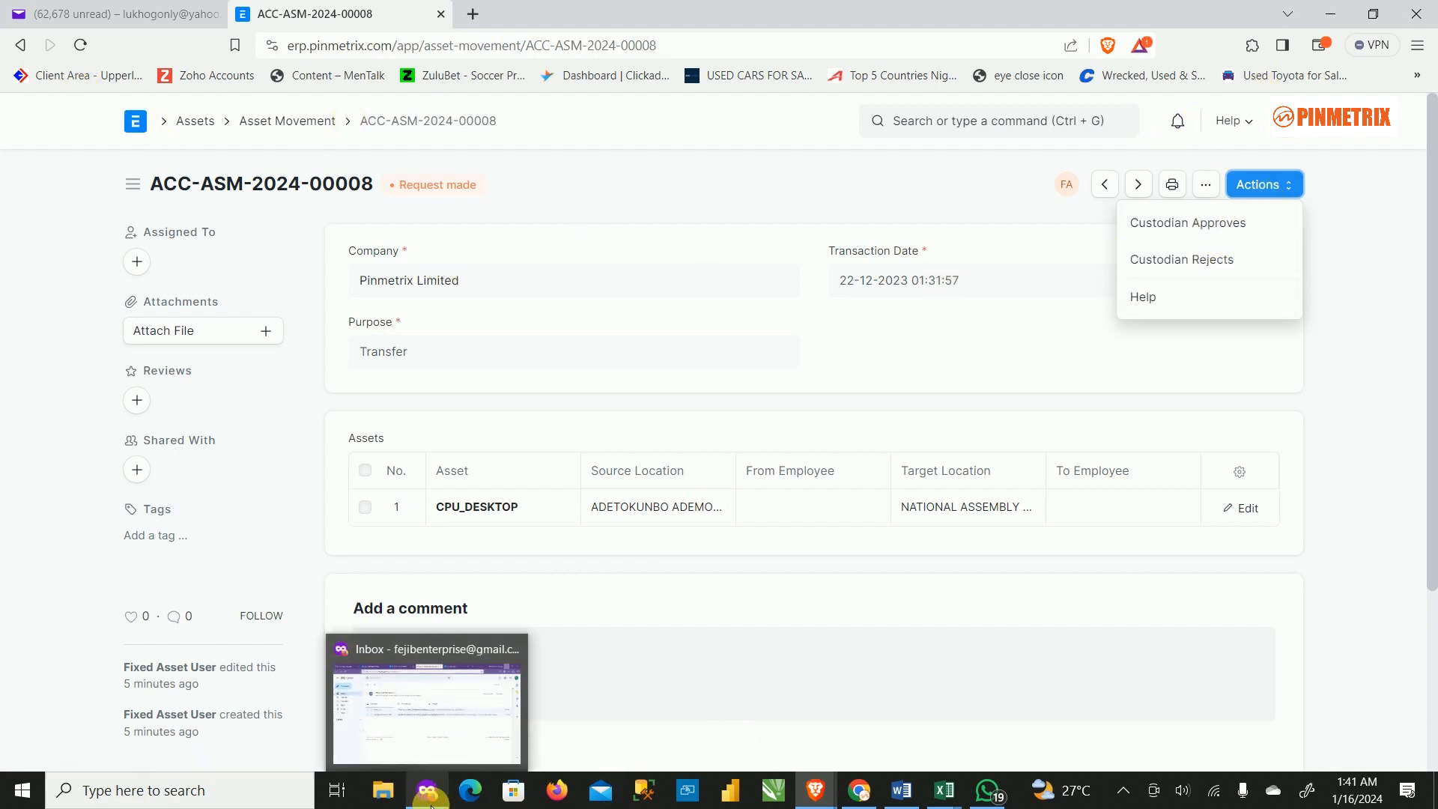
pyautogui.click(410, 695)
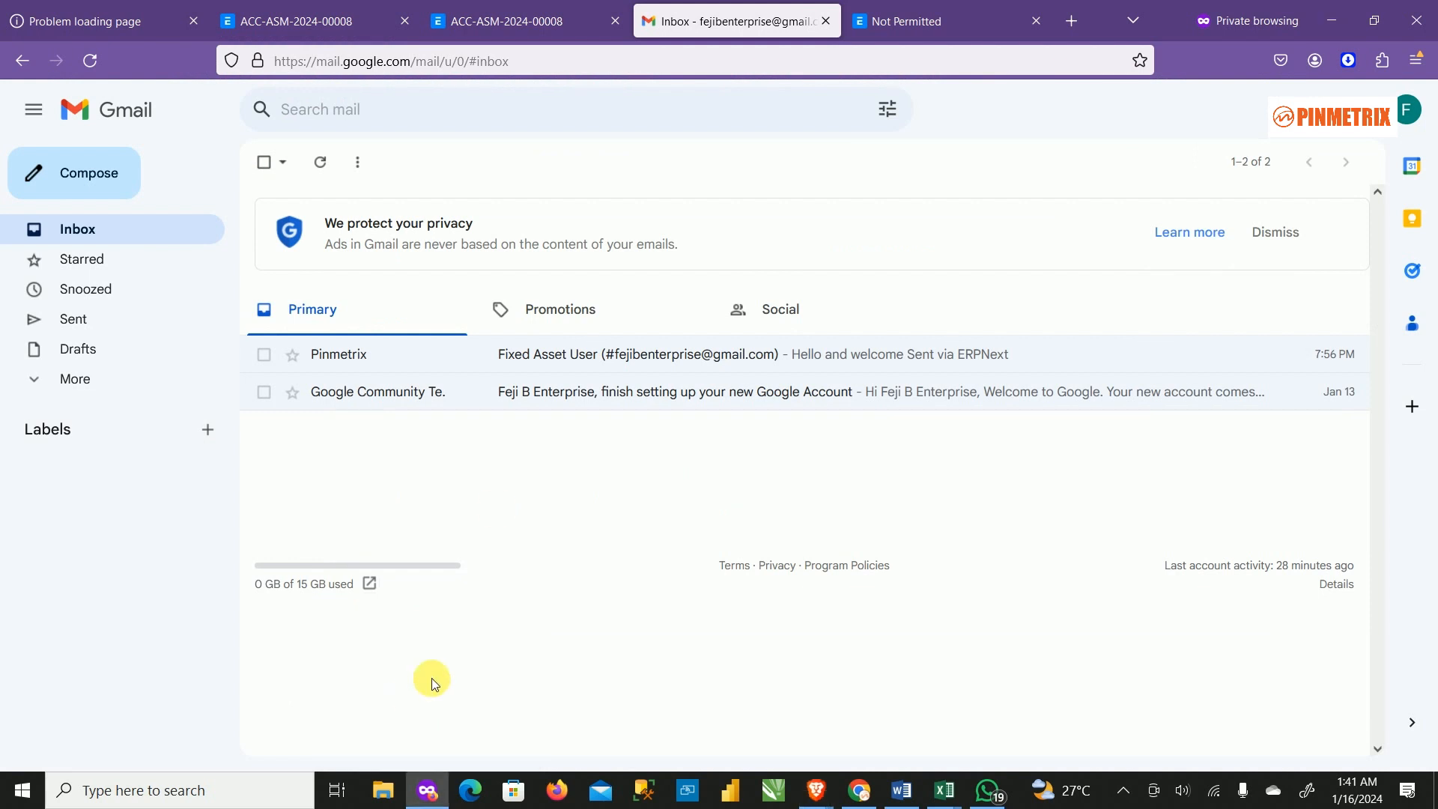
pyautogui.click(520, 21)
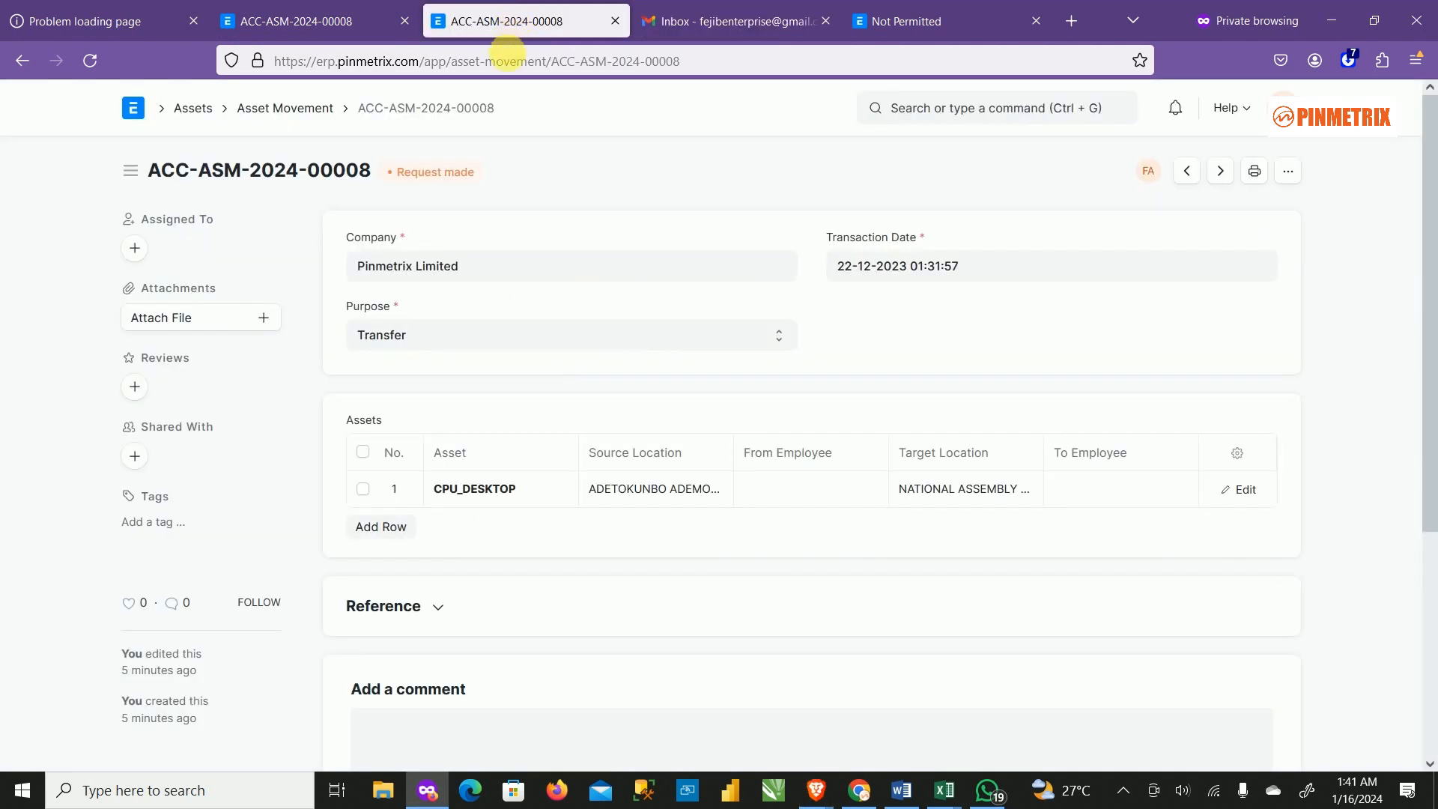
pyautogui.click(305, 119)
pyautogui.click(464, 328)
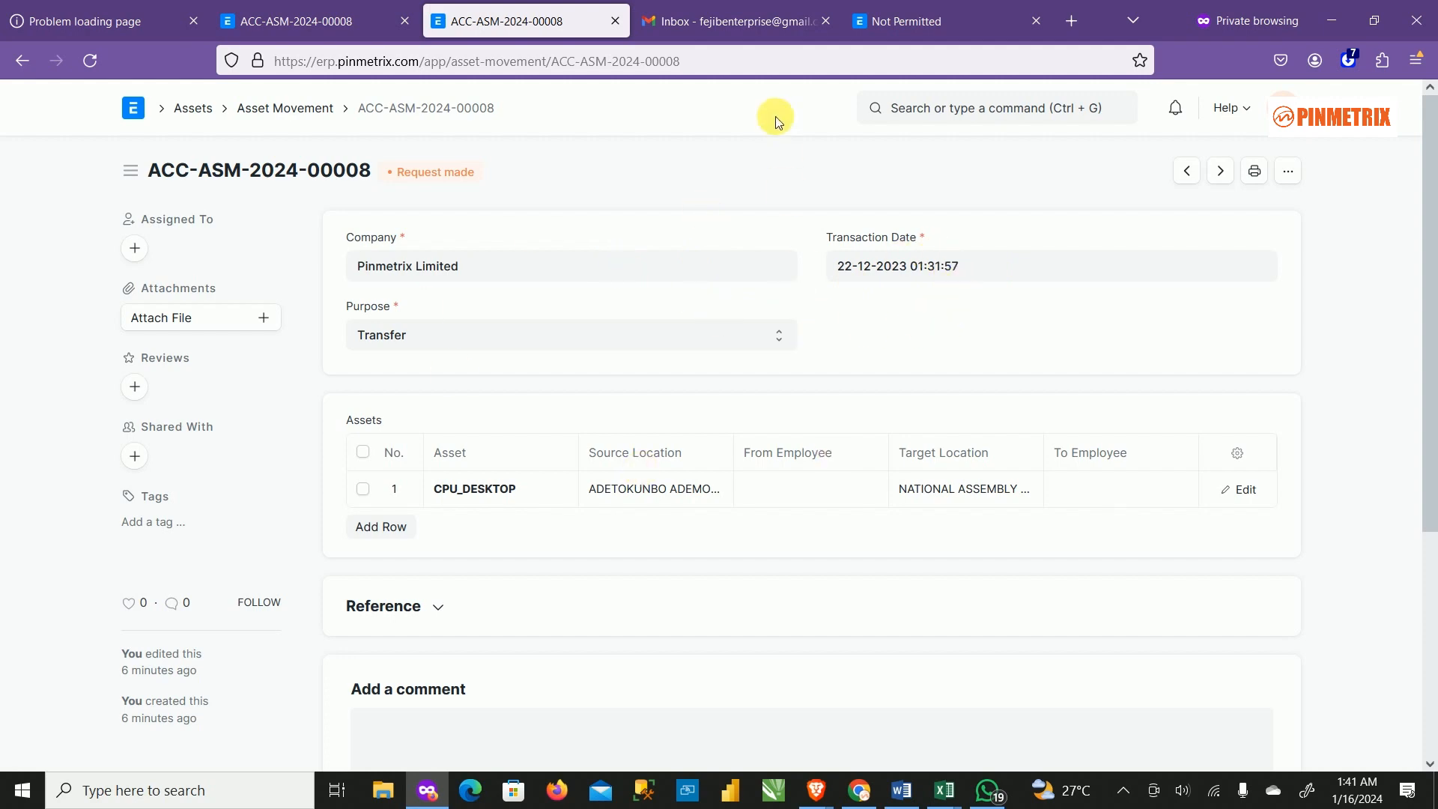
pyautogui.click(1336, 17)
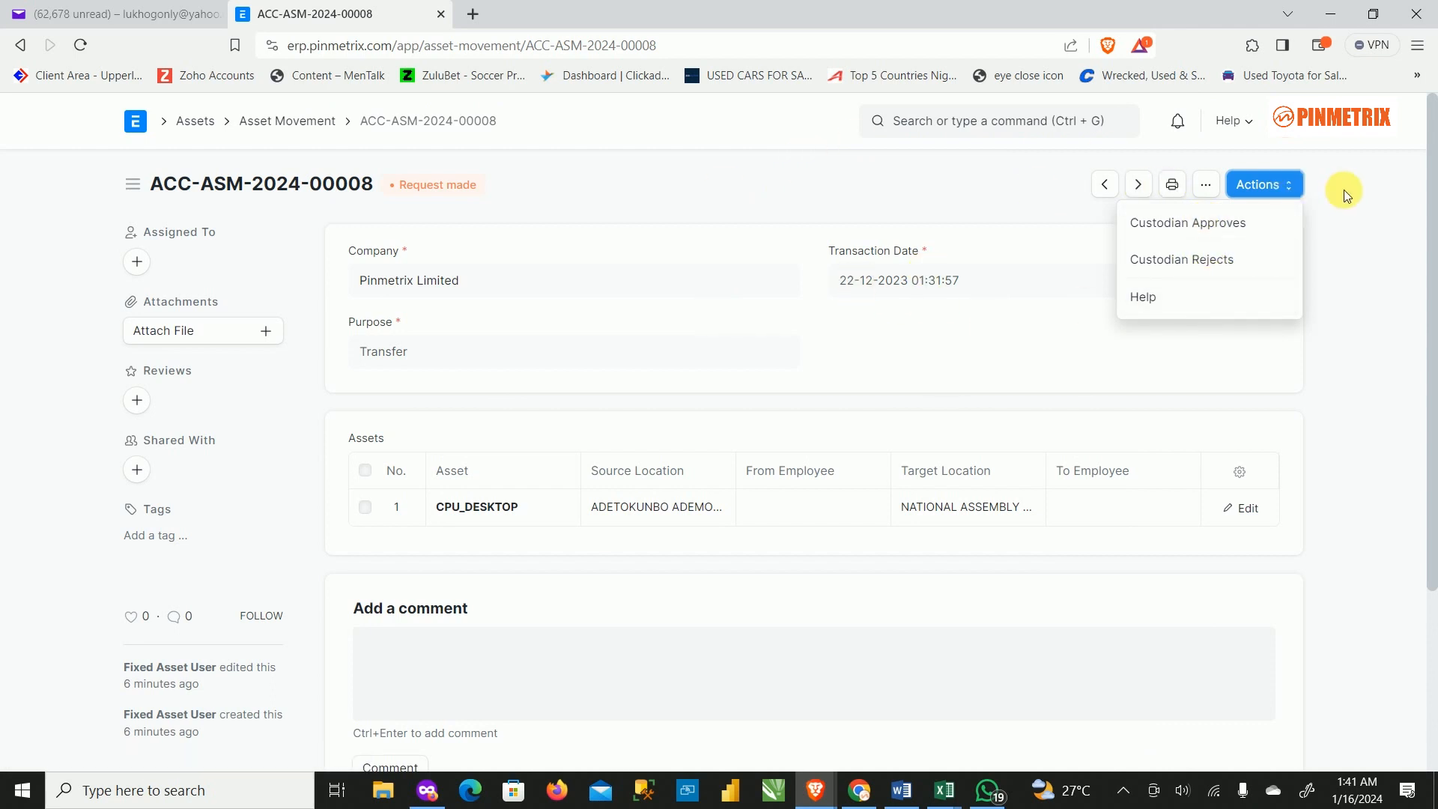
pyautogui.click(141, 17)
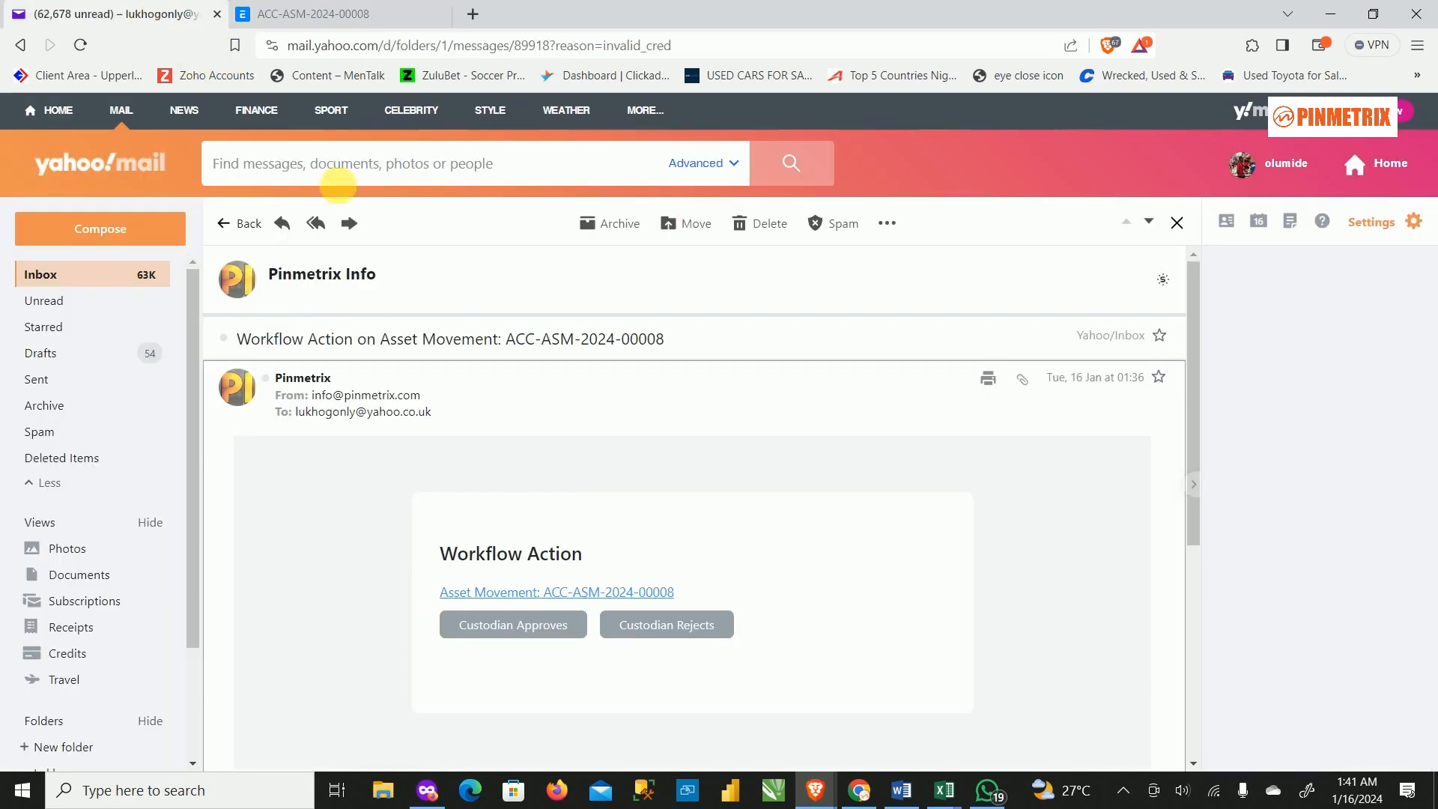
# Approve ACC-ASM-2024-00008 via the email's Custodian Approves link, reloading the failed page and confirming.
pyautogui.click(525, 629)
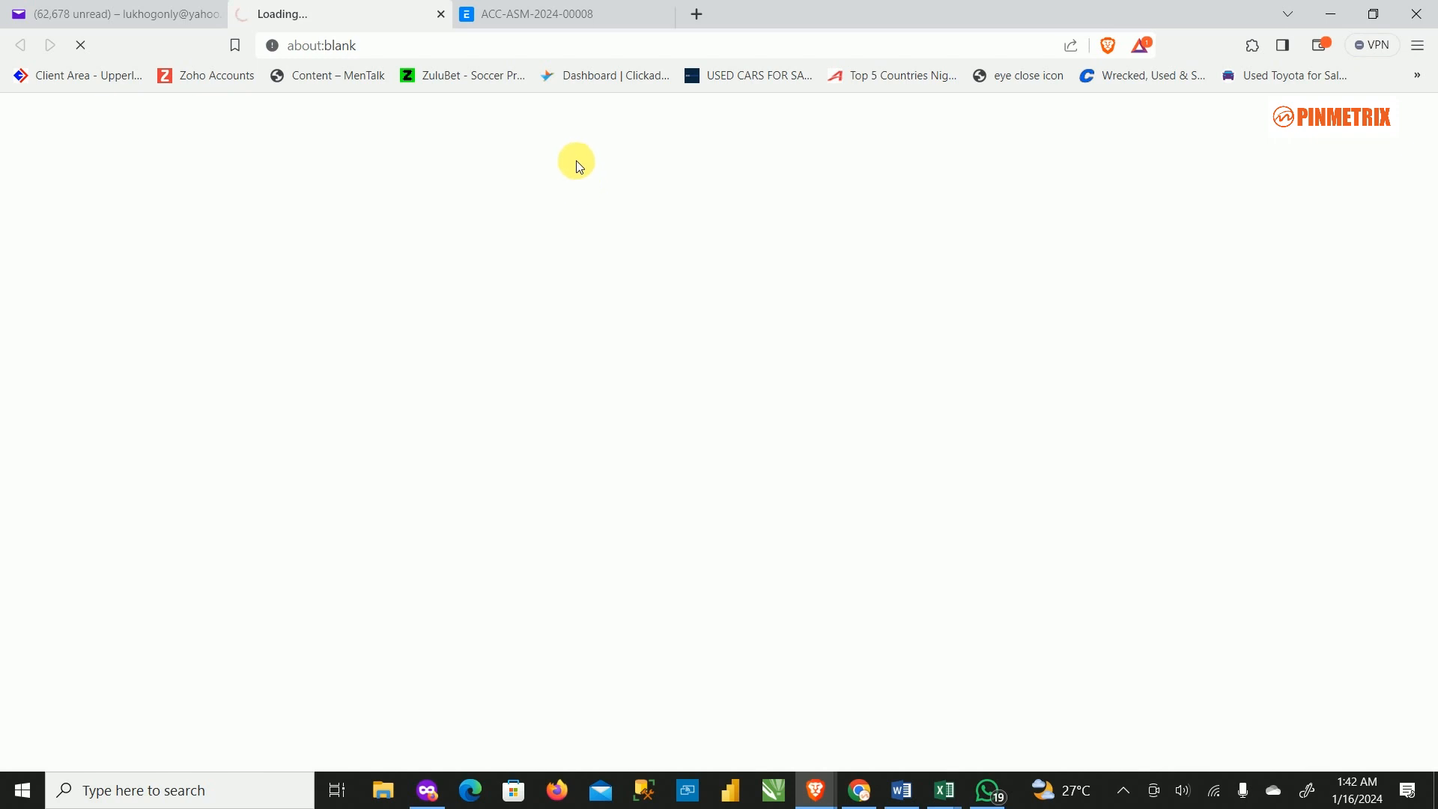
pyautogui.click(539, 13)
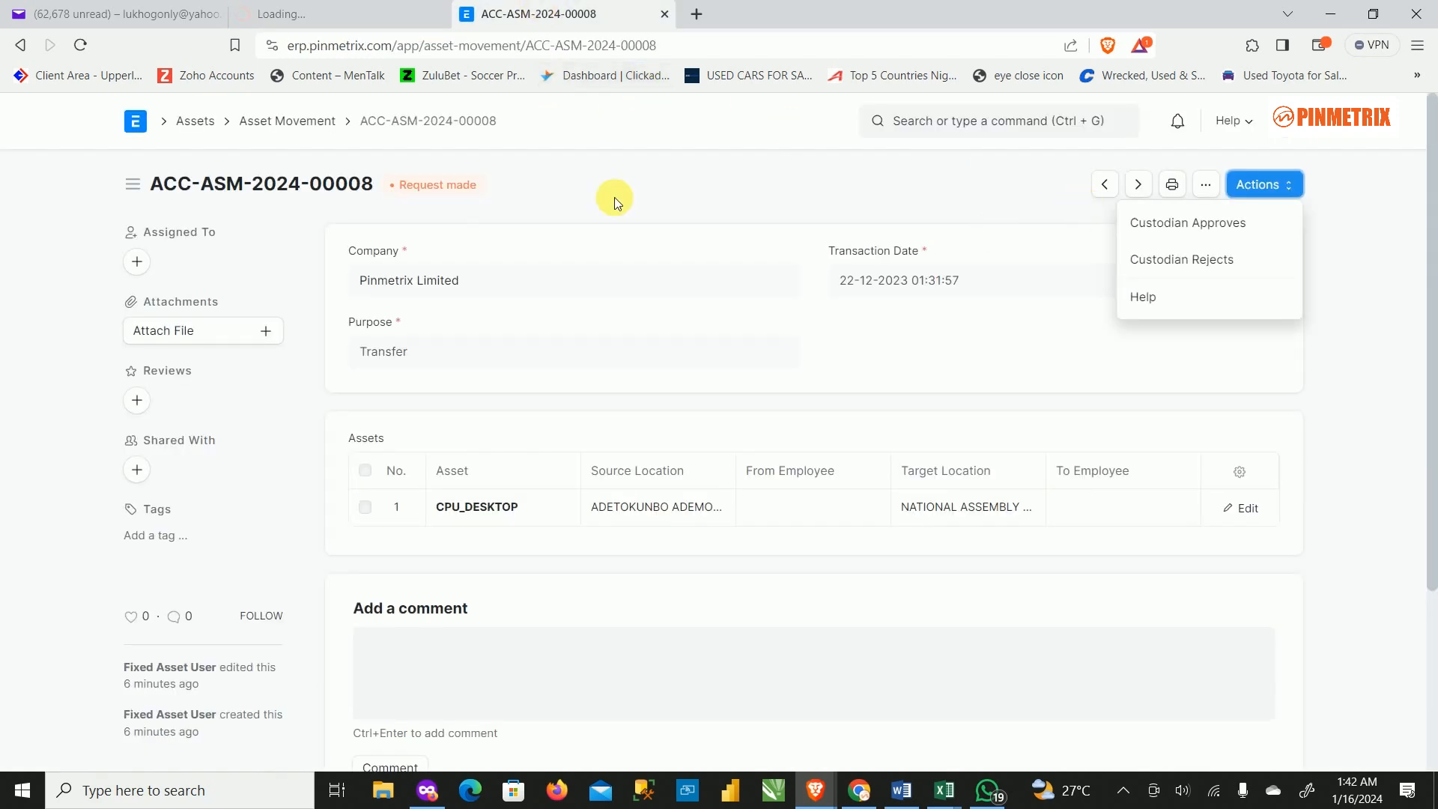
pyautogui.click(297, 6)
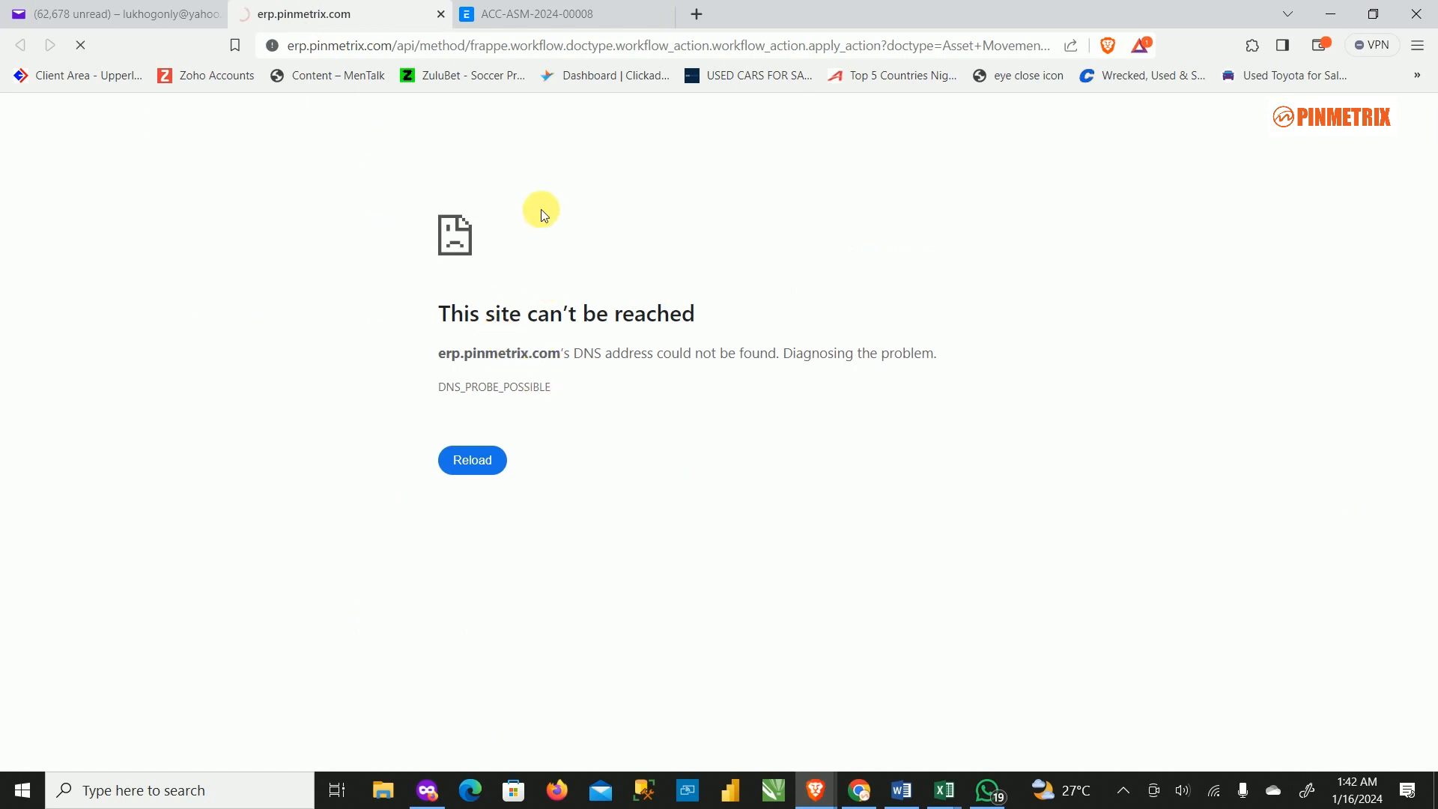
pyautogui.click(569, 13)
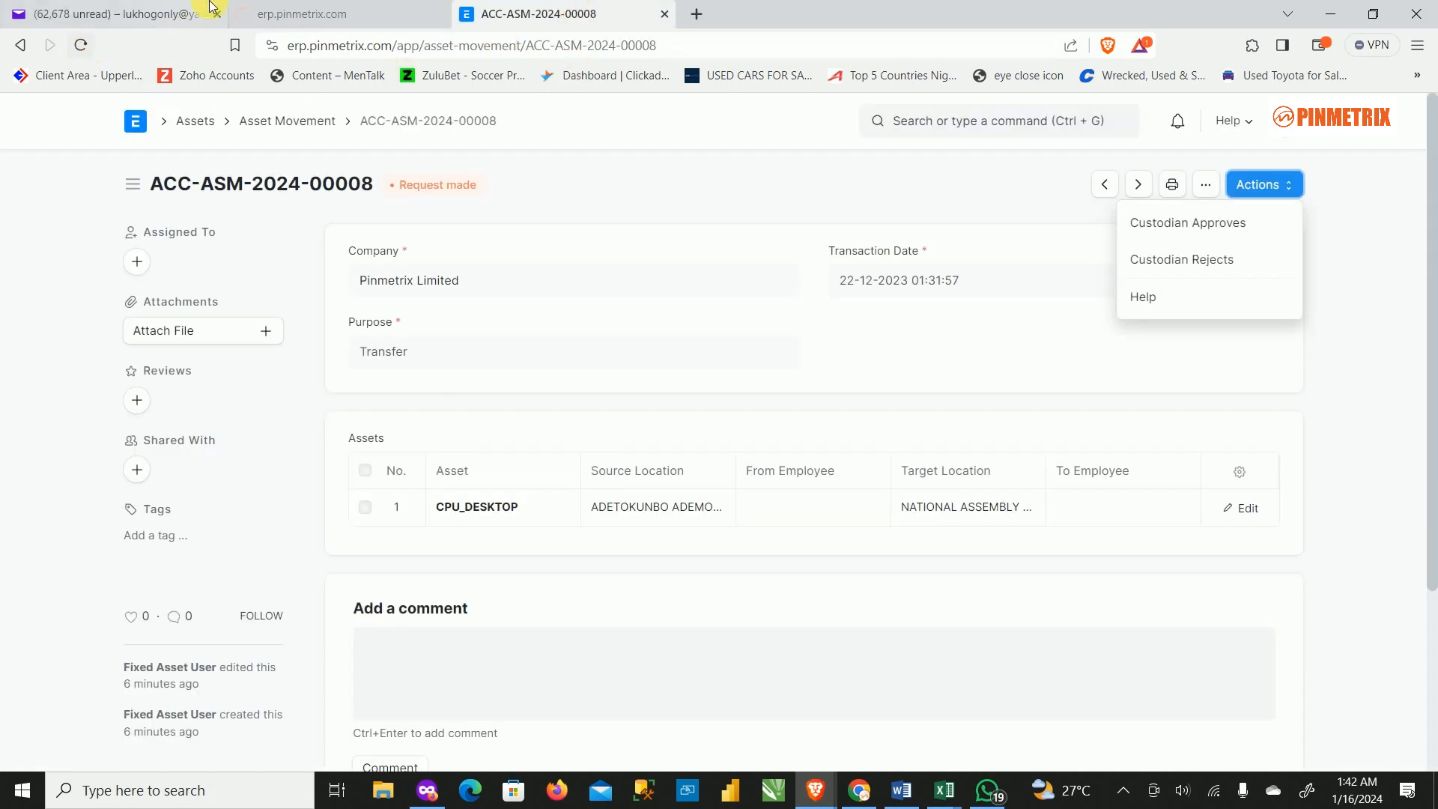
pyautogui.click(292, 12)
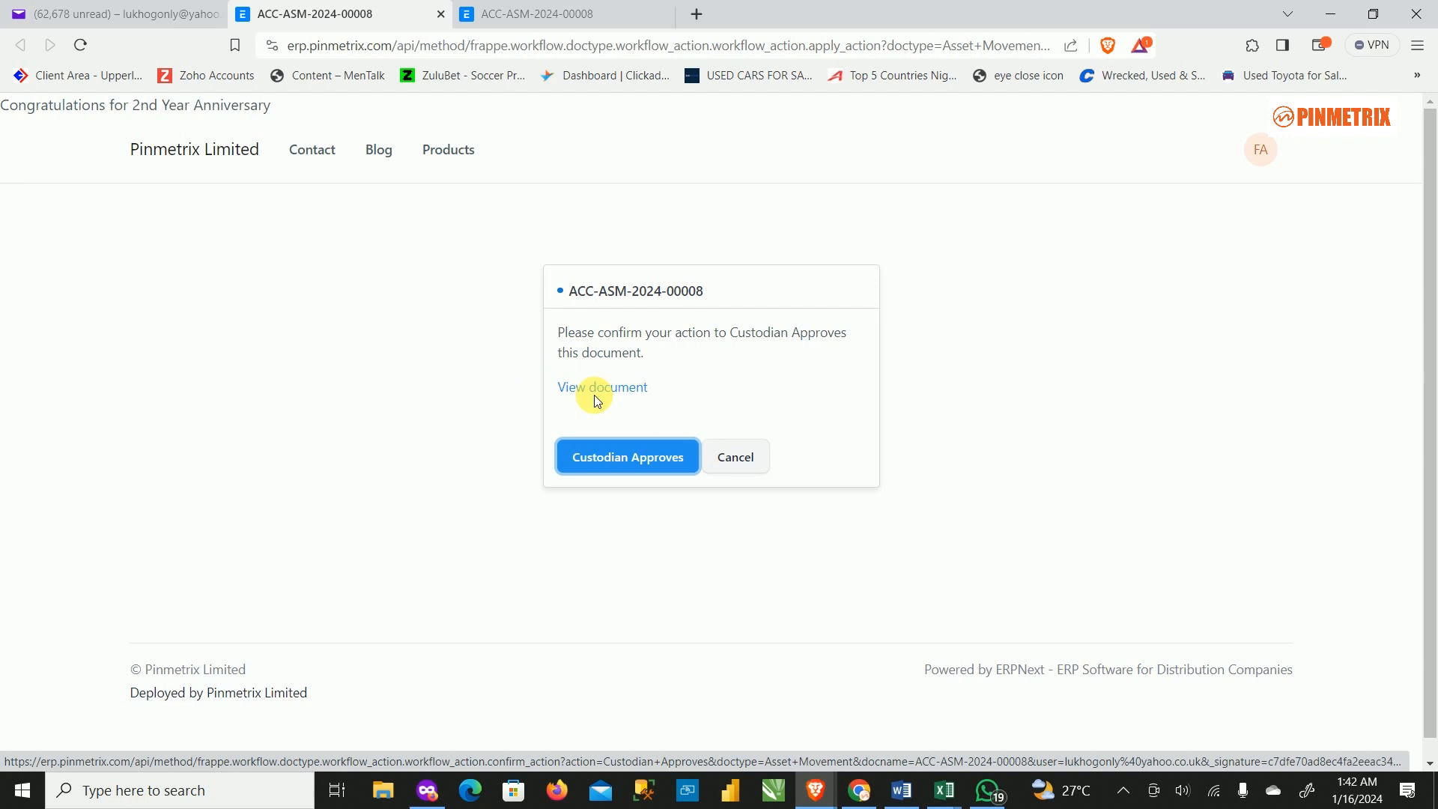
pyautogui.click(646, 459)
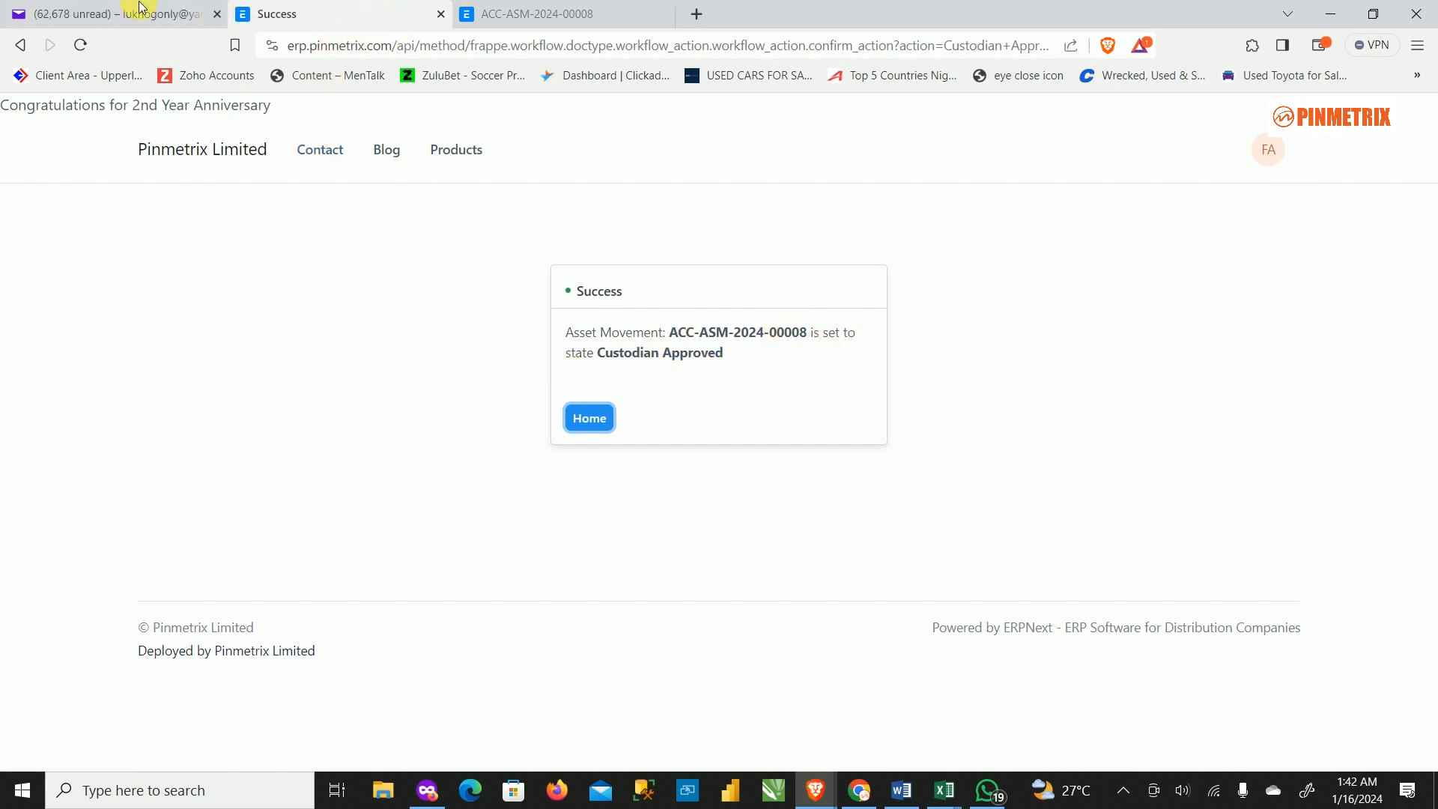
pyautogui.click(438, 801)
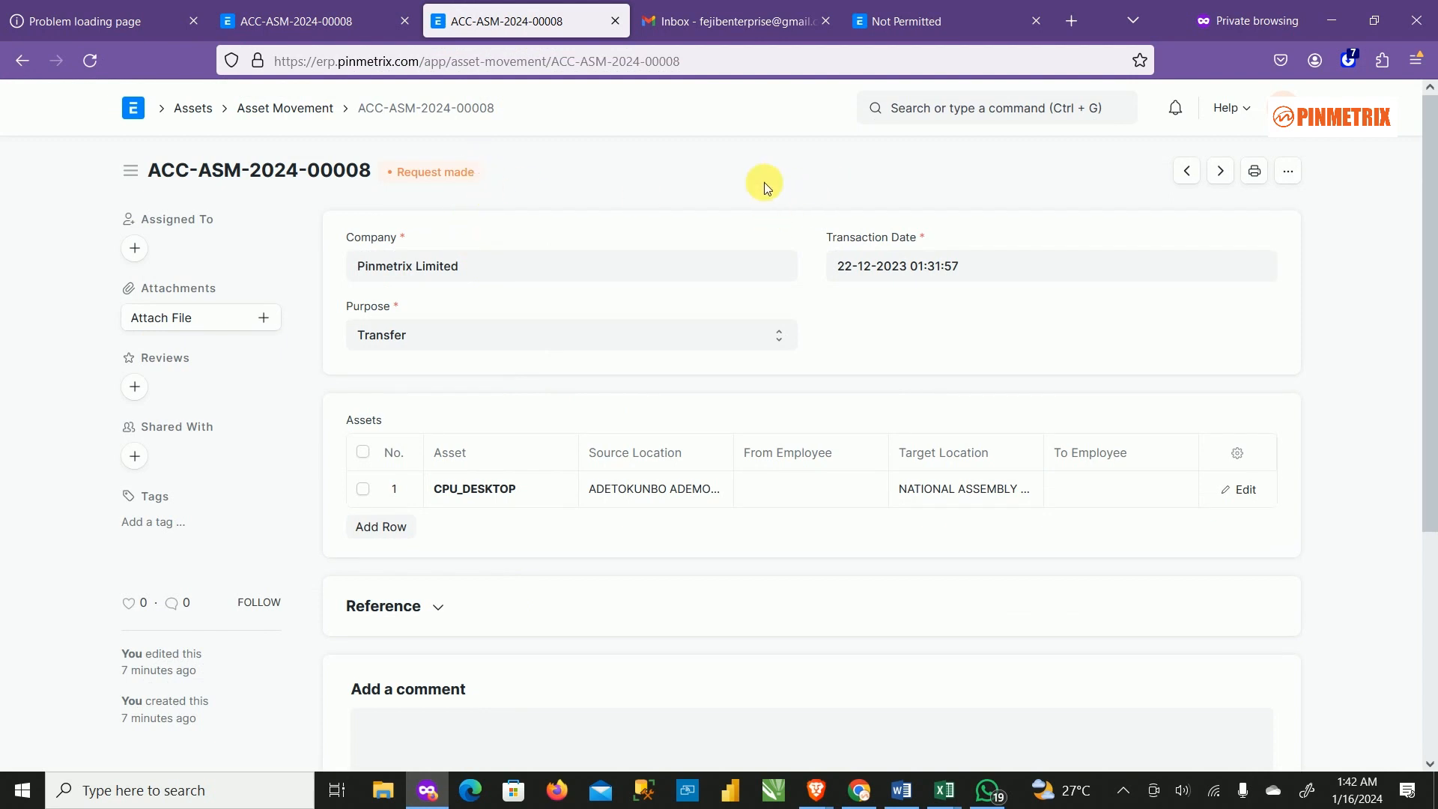
# Check the Asset Movement list shows ACC-ASM-2024-00008 as Custodian Approved, then return to the asset manager's record tab.
pyautogui.click(305, 108)
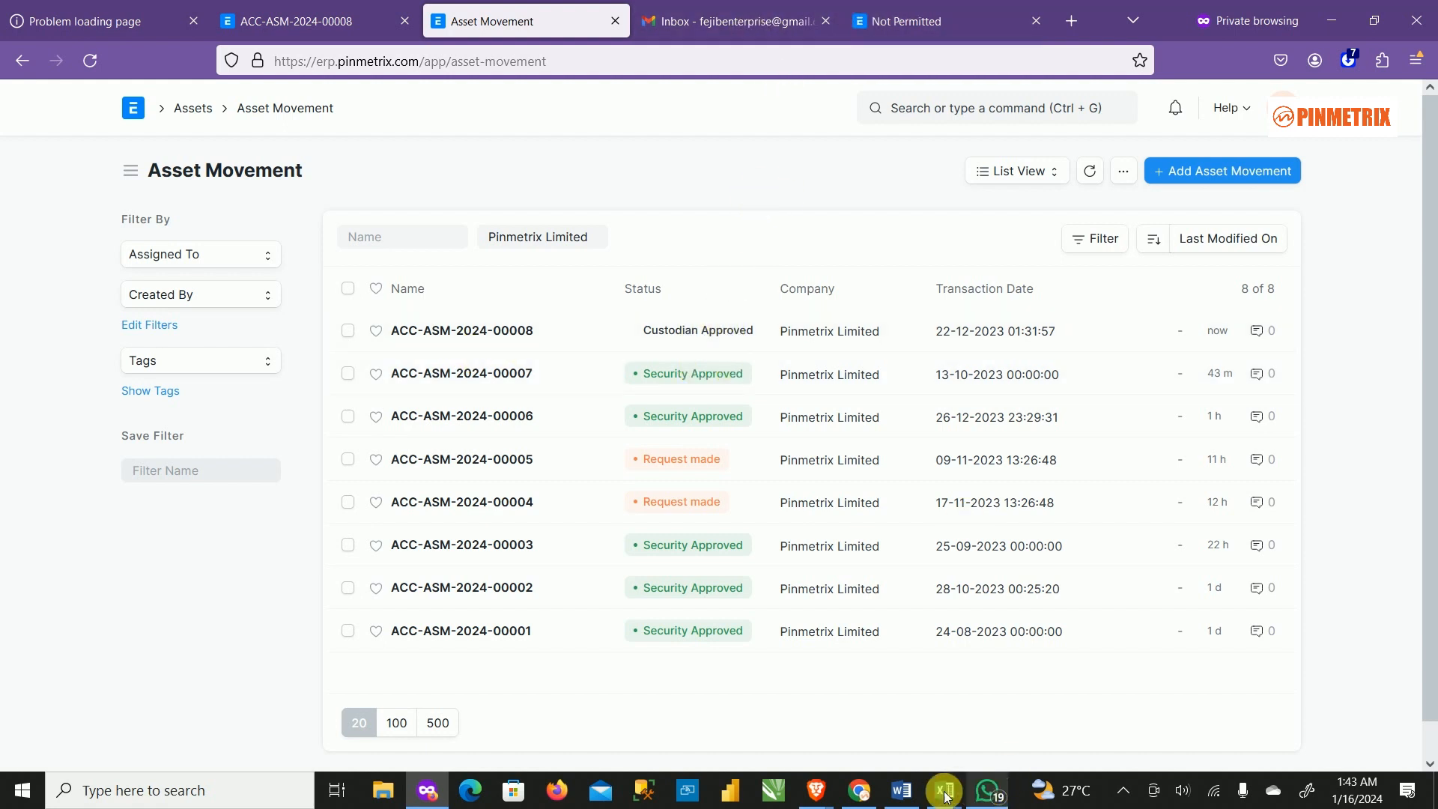
pyautogui.moveTo(823, 791)
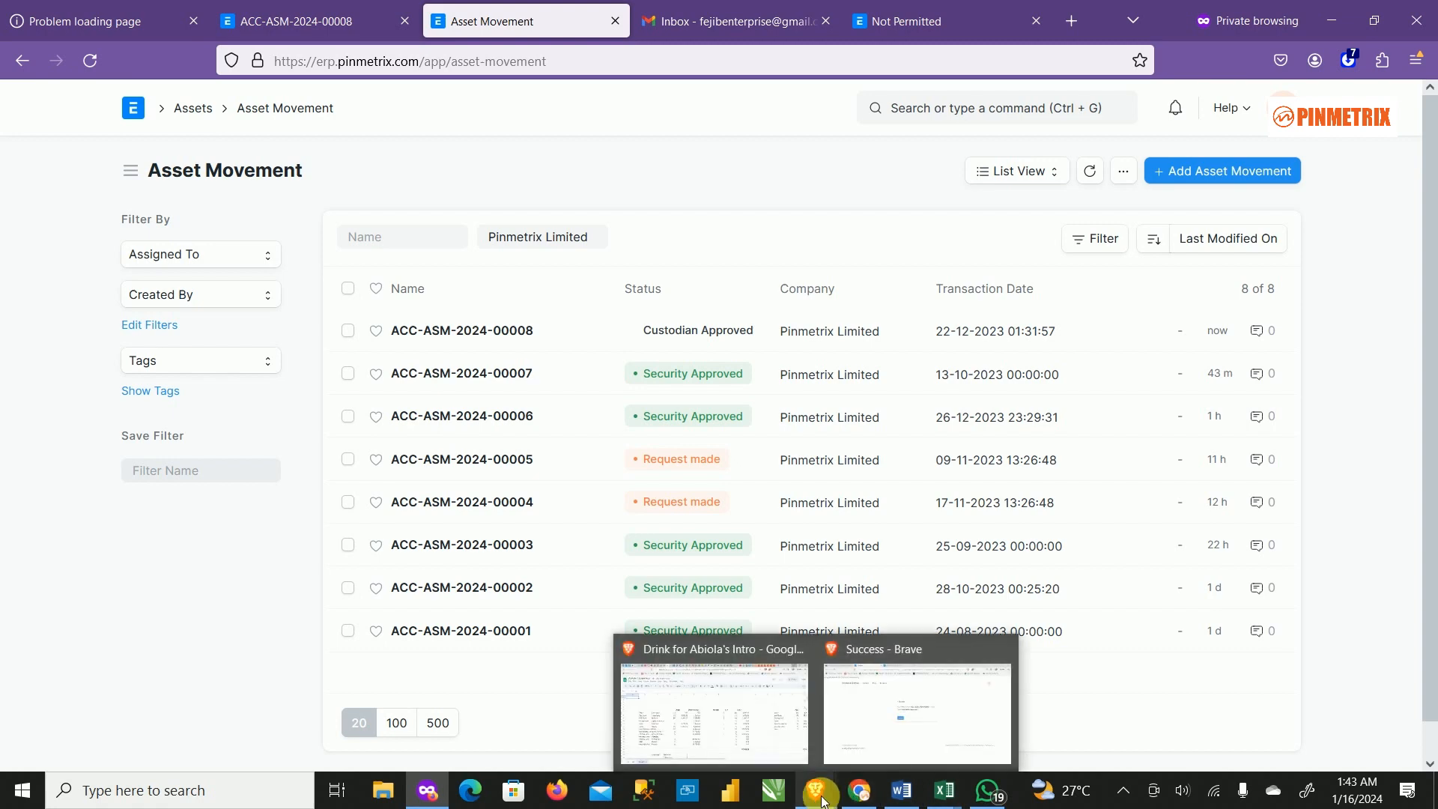
pyautogui.click(883, 694)
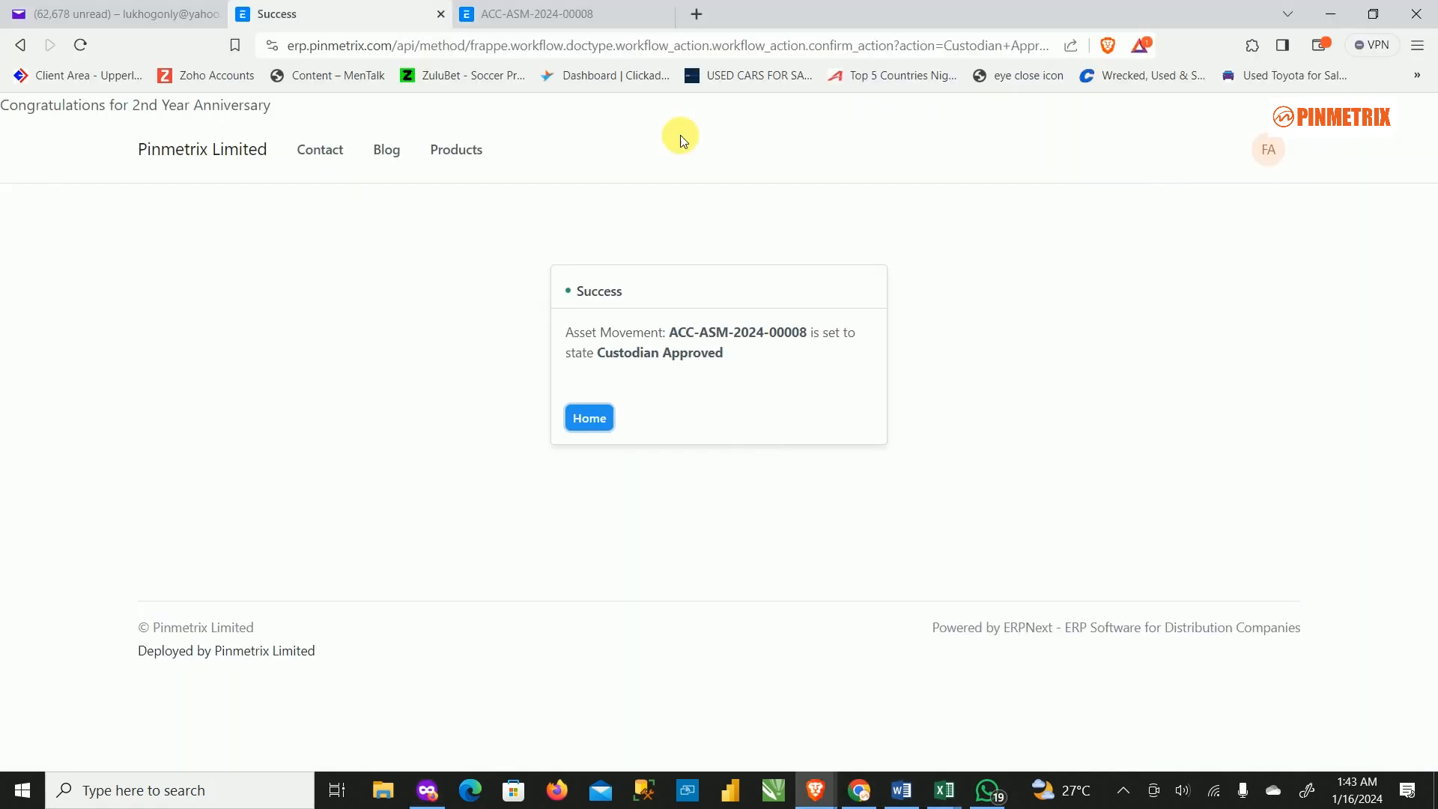
pyautogui.click(579, 23)
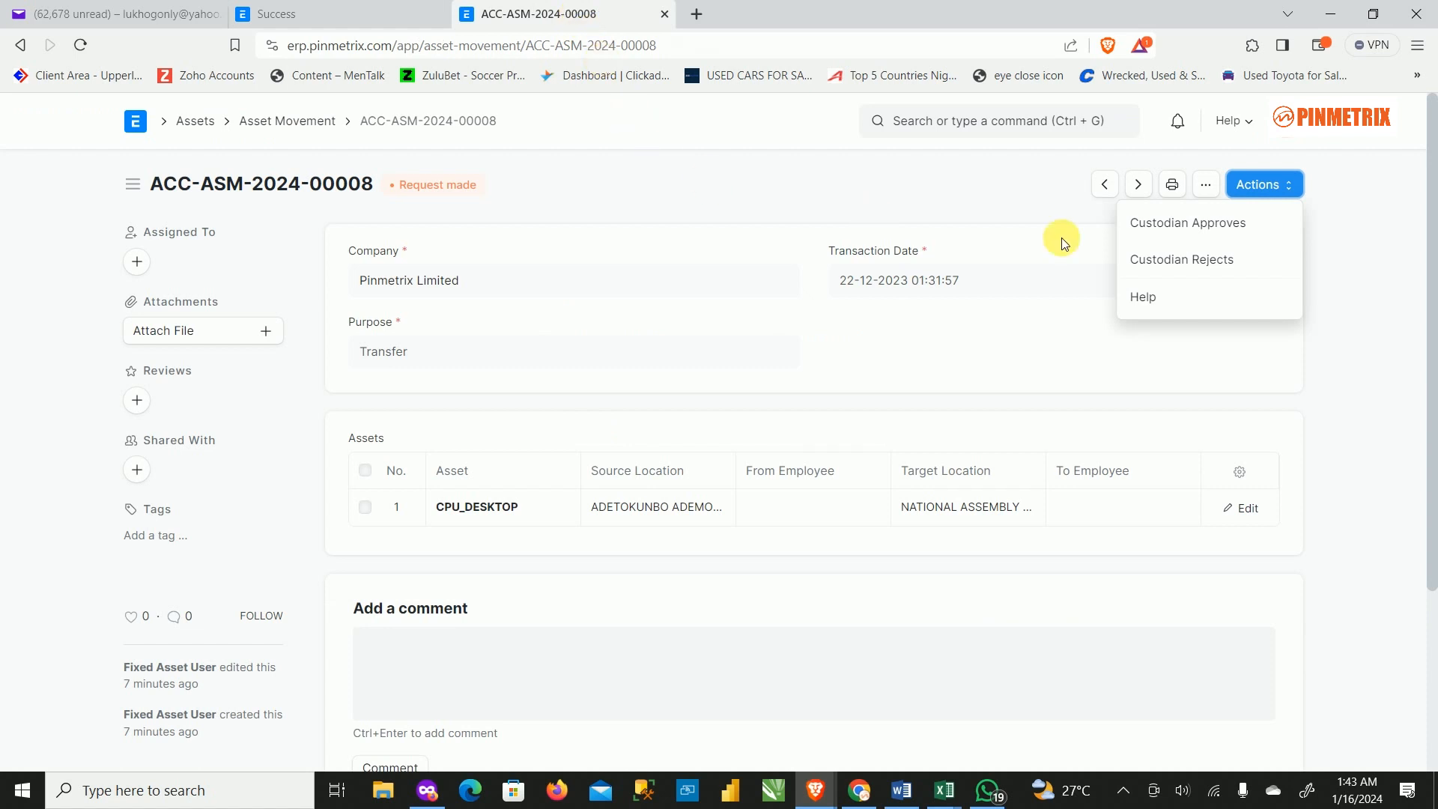
# Reload ACC-ASM-2024-00008, check its available approvals, and reopen it from the Asset Movement list.
pyautogui.click(80, 45)
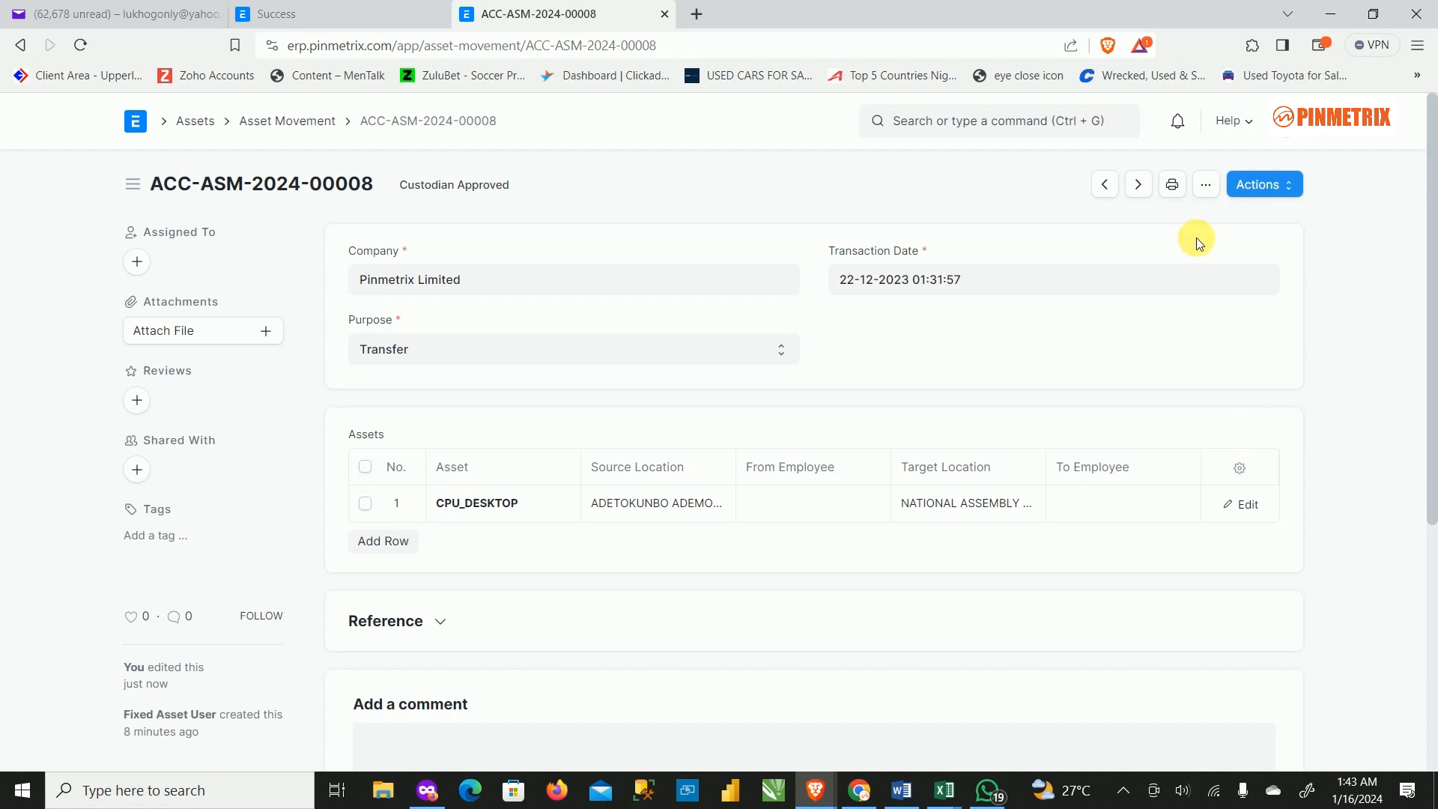
pyautogui.click(1297, 186)
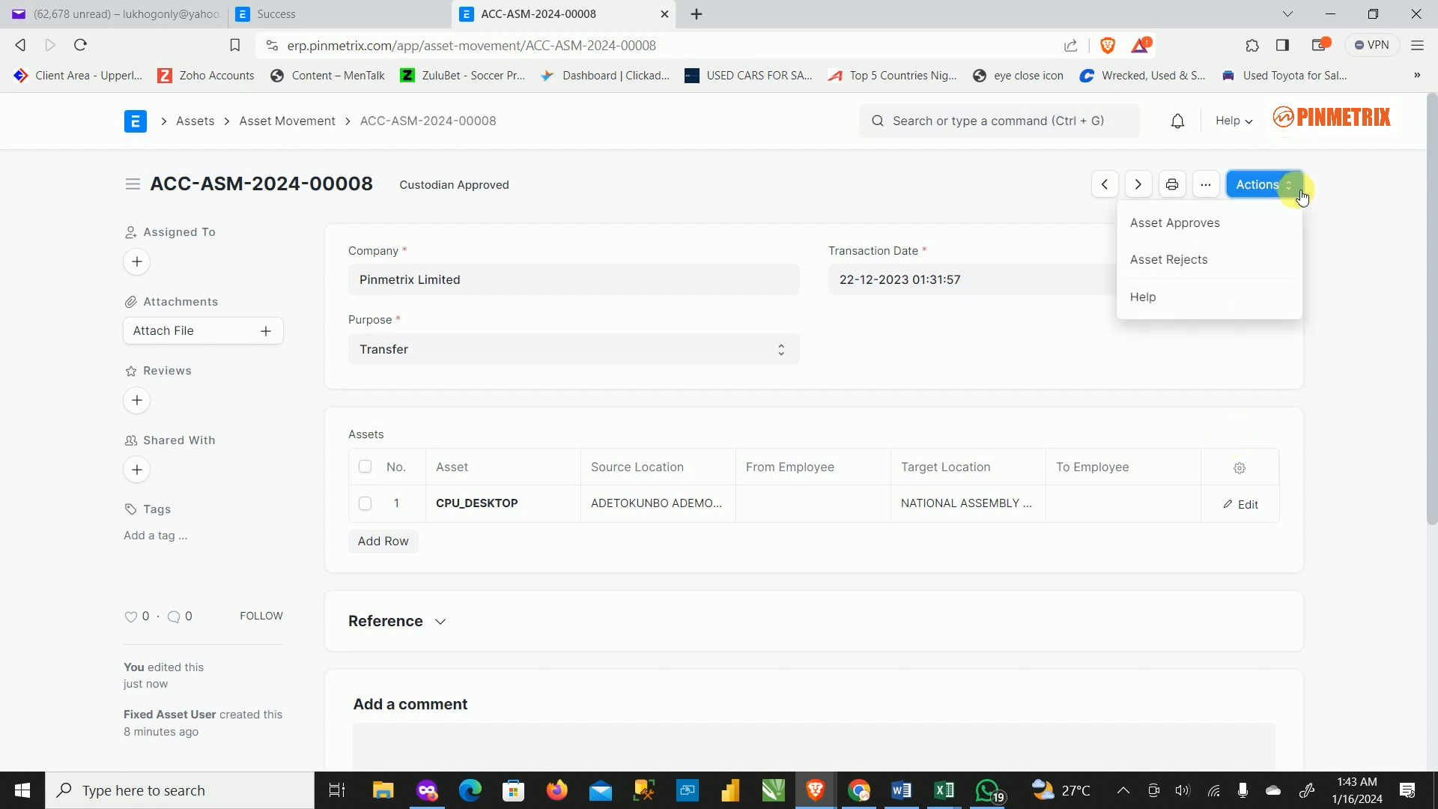
pyautogui.click(322, 120)
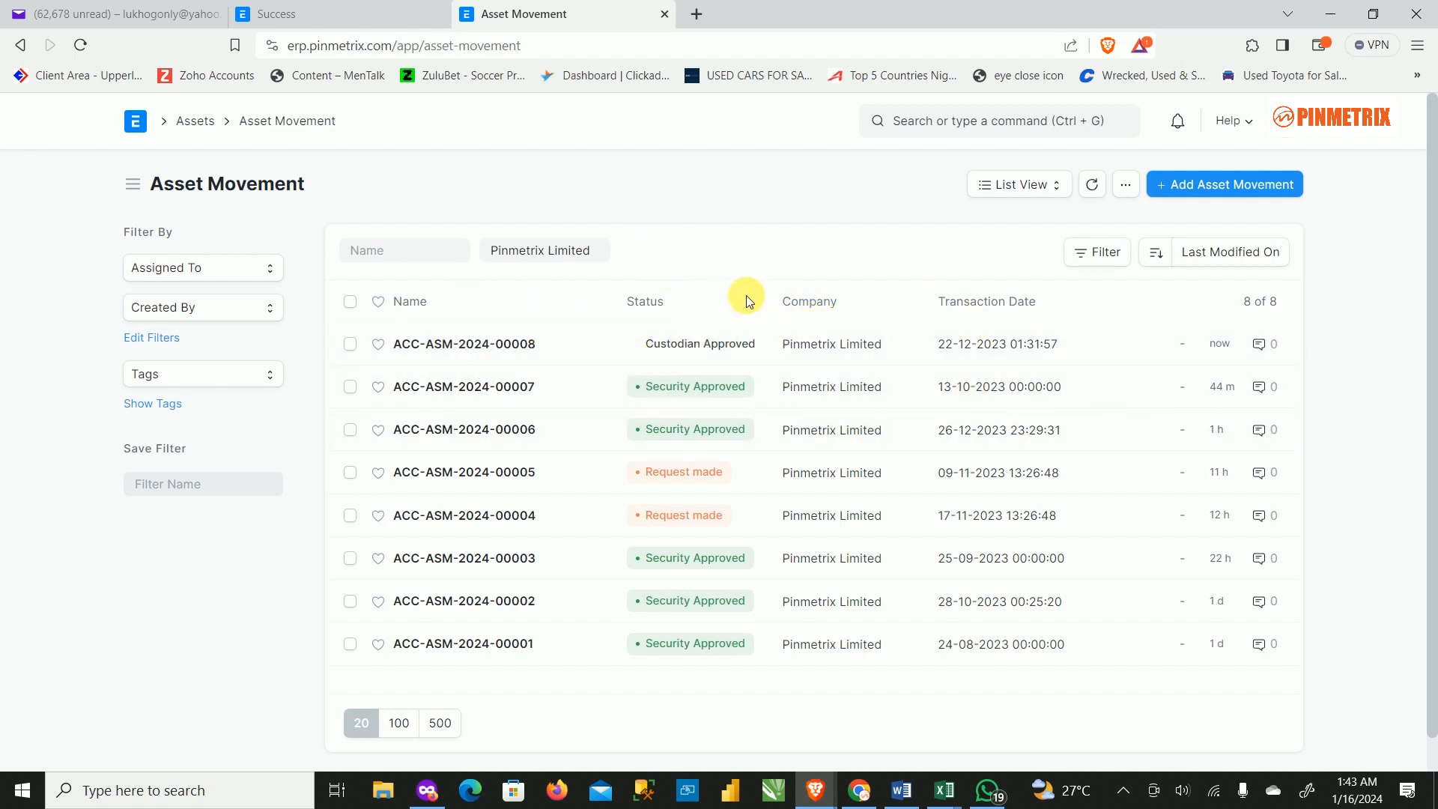
pyautogui.click(455, 345)
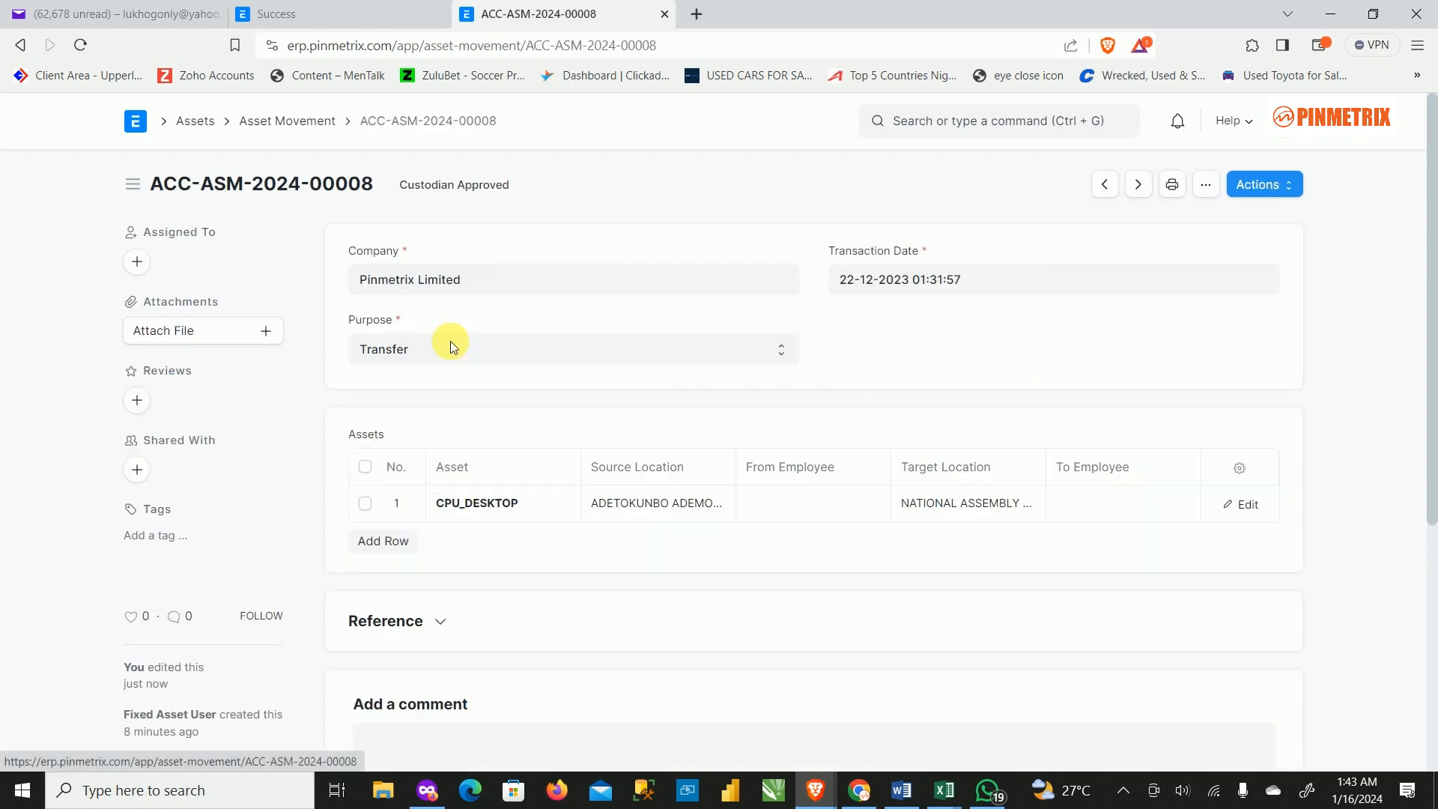
# Apply Asset Approves to ACC-ASM-2024-00008 and return to the Asset Movement list.
pyautogui.click(1282, 185)
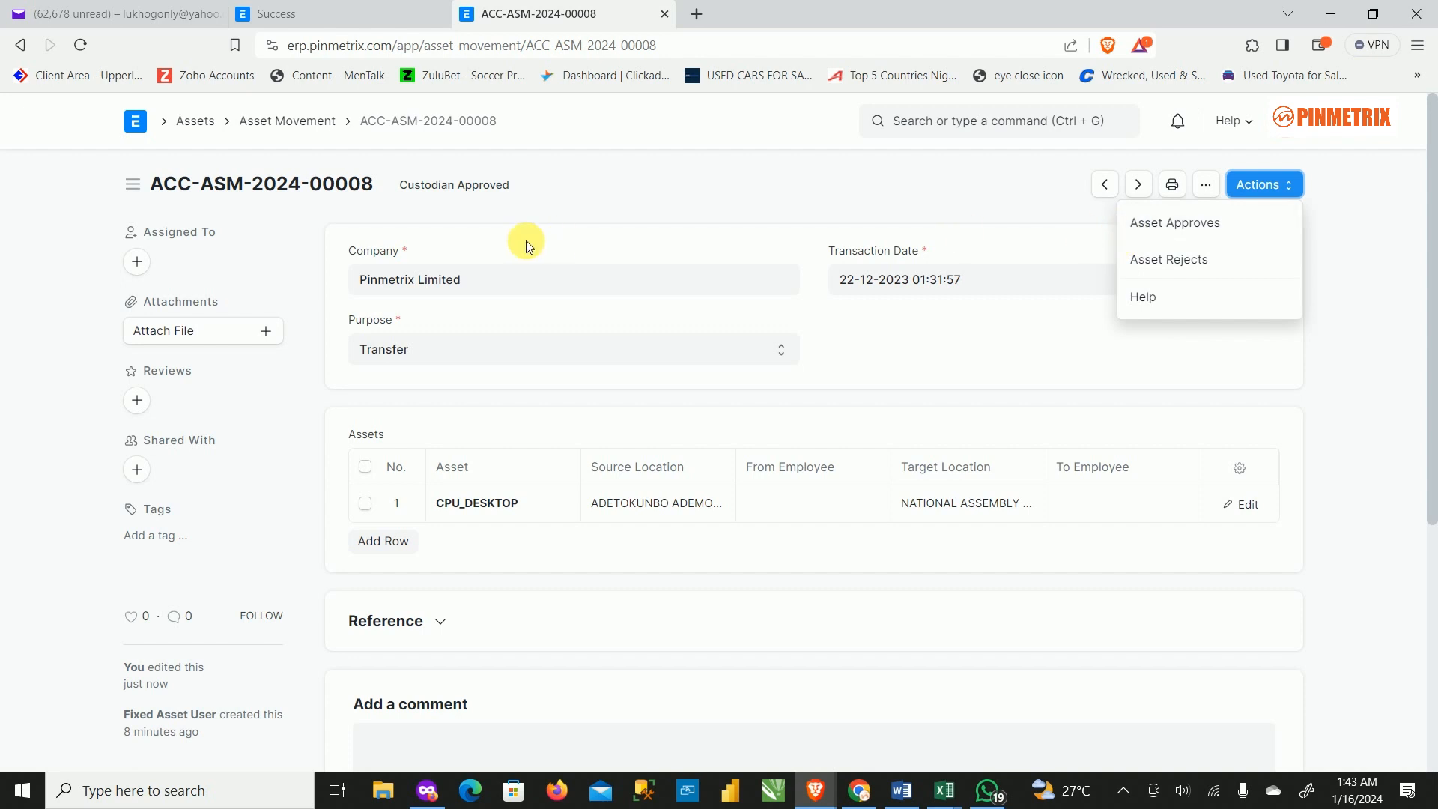
pyautogui.click(1221, 224)
pyautogui.click(1218, 222)
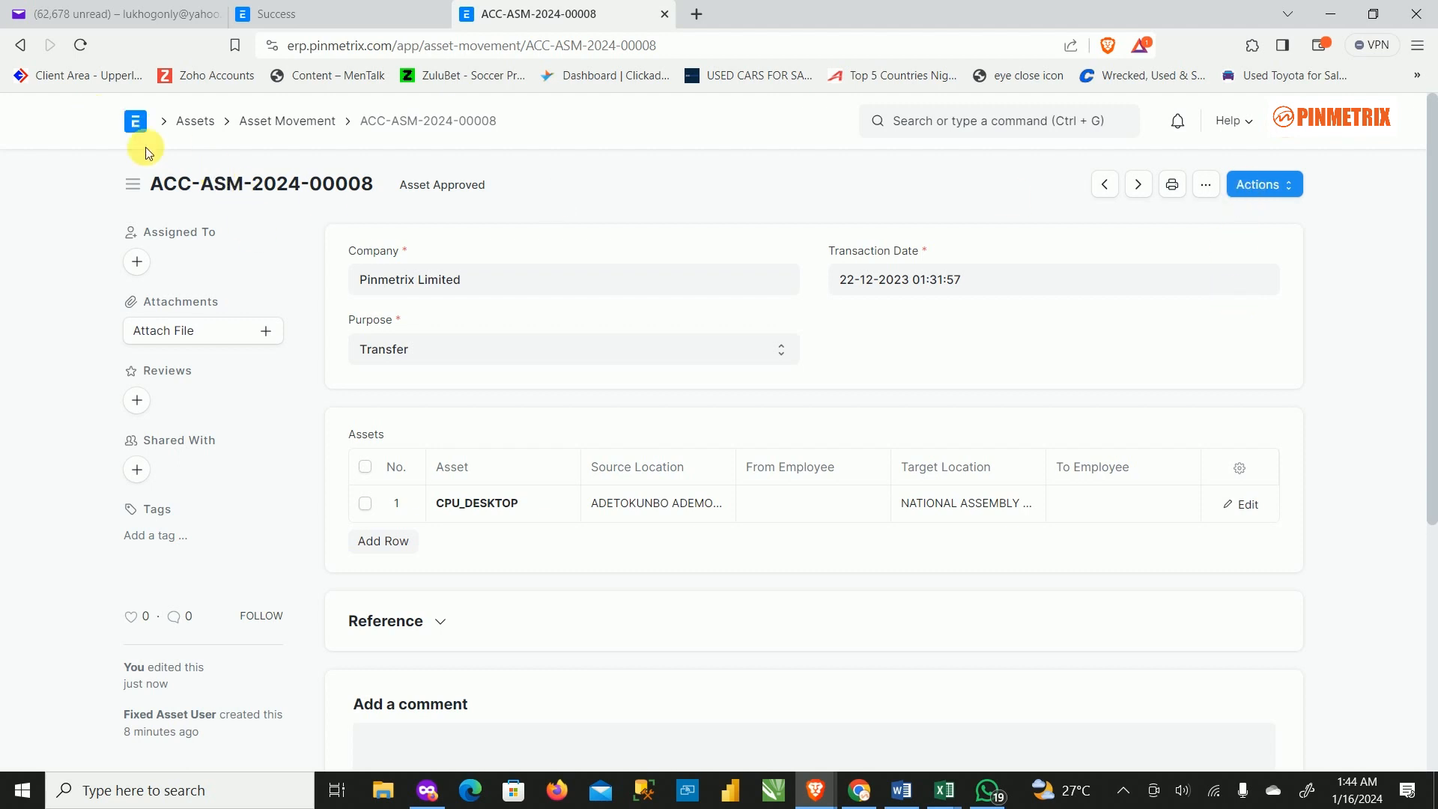
pyautogui.click(321, 126)
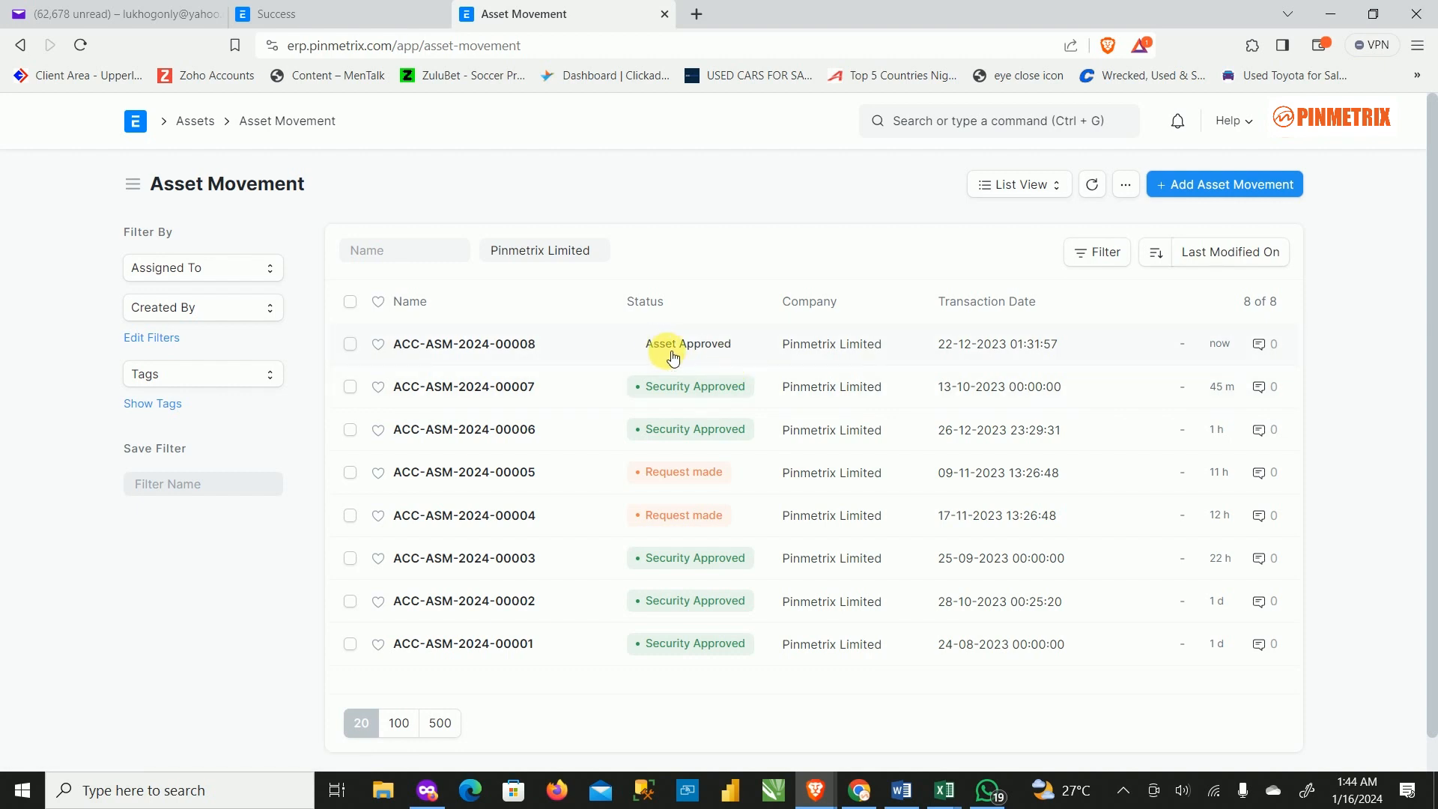
pyautogui.click(532, 347)
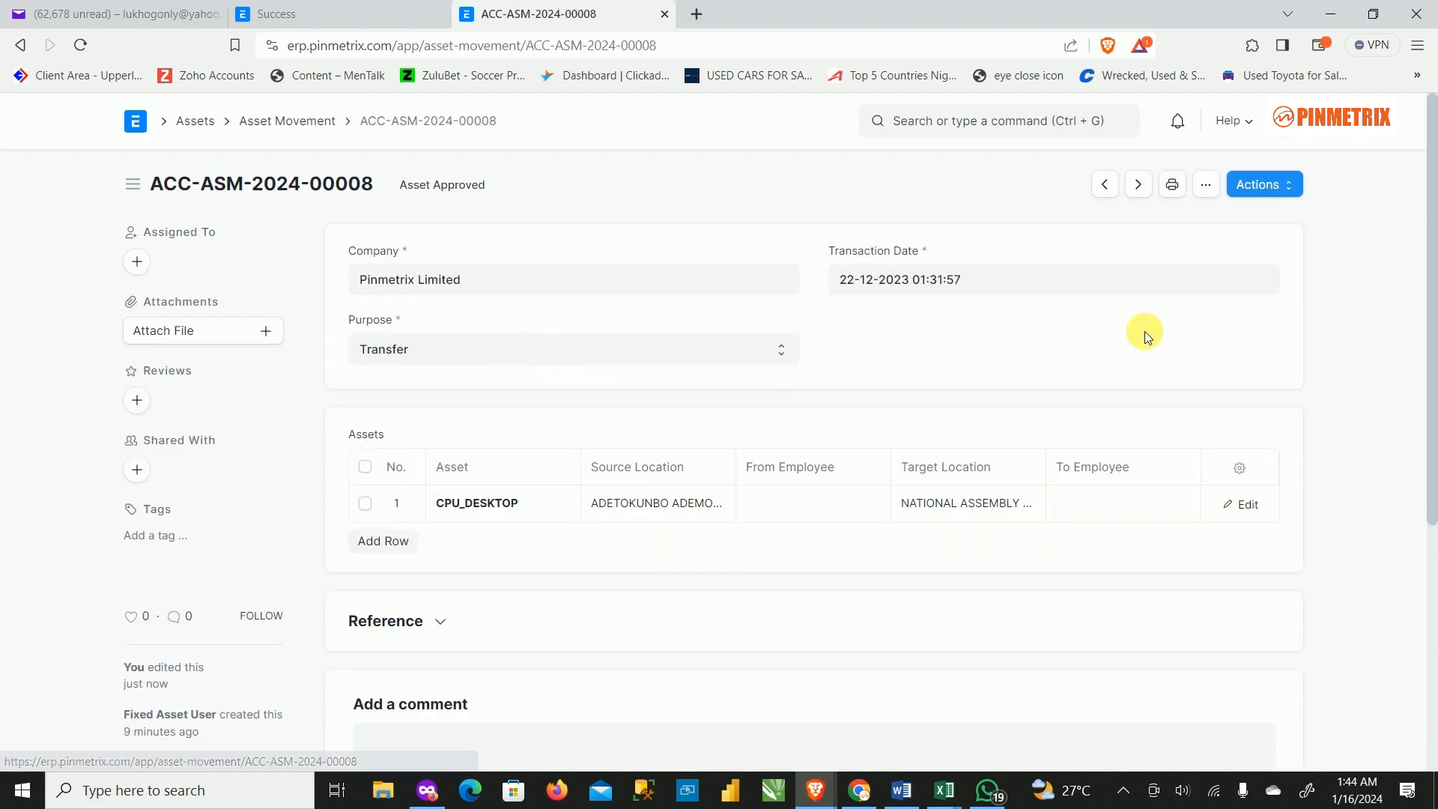
pyautogui.click(1282, 187)
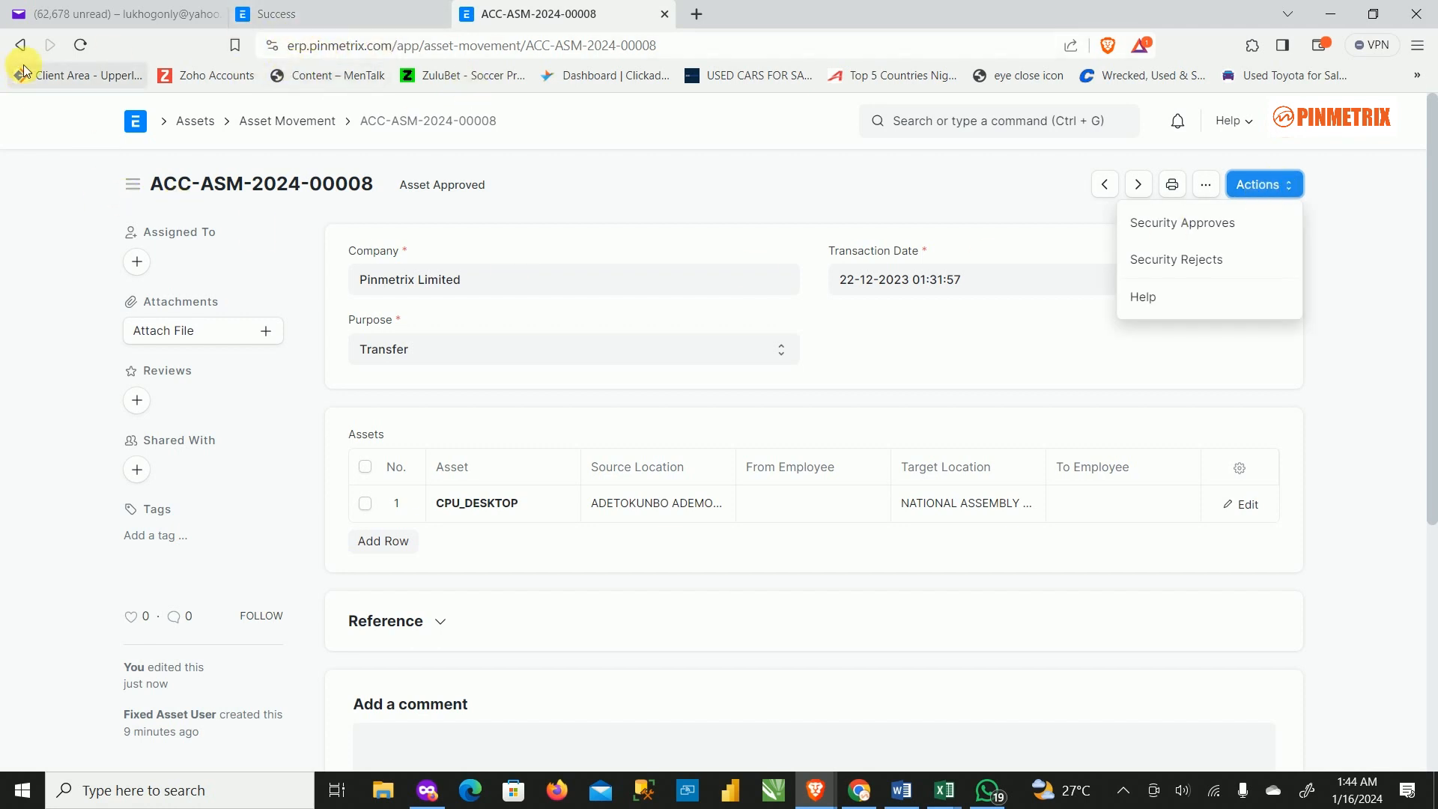
pyautogui.click(333, 21)
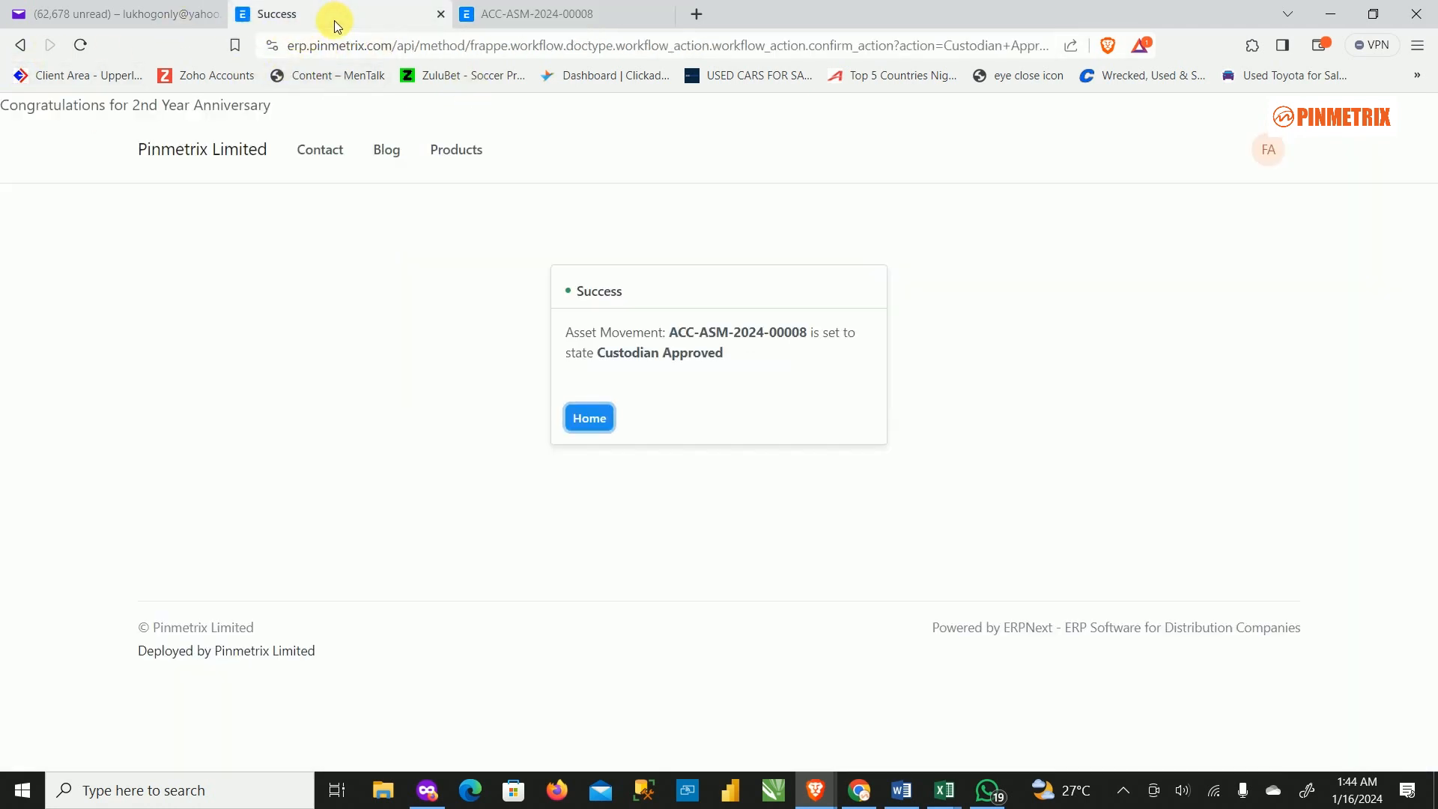
pyautogui.click(543, 15)
pyautogui.click(320, 125)
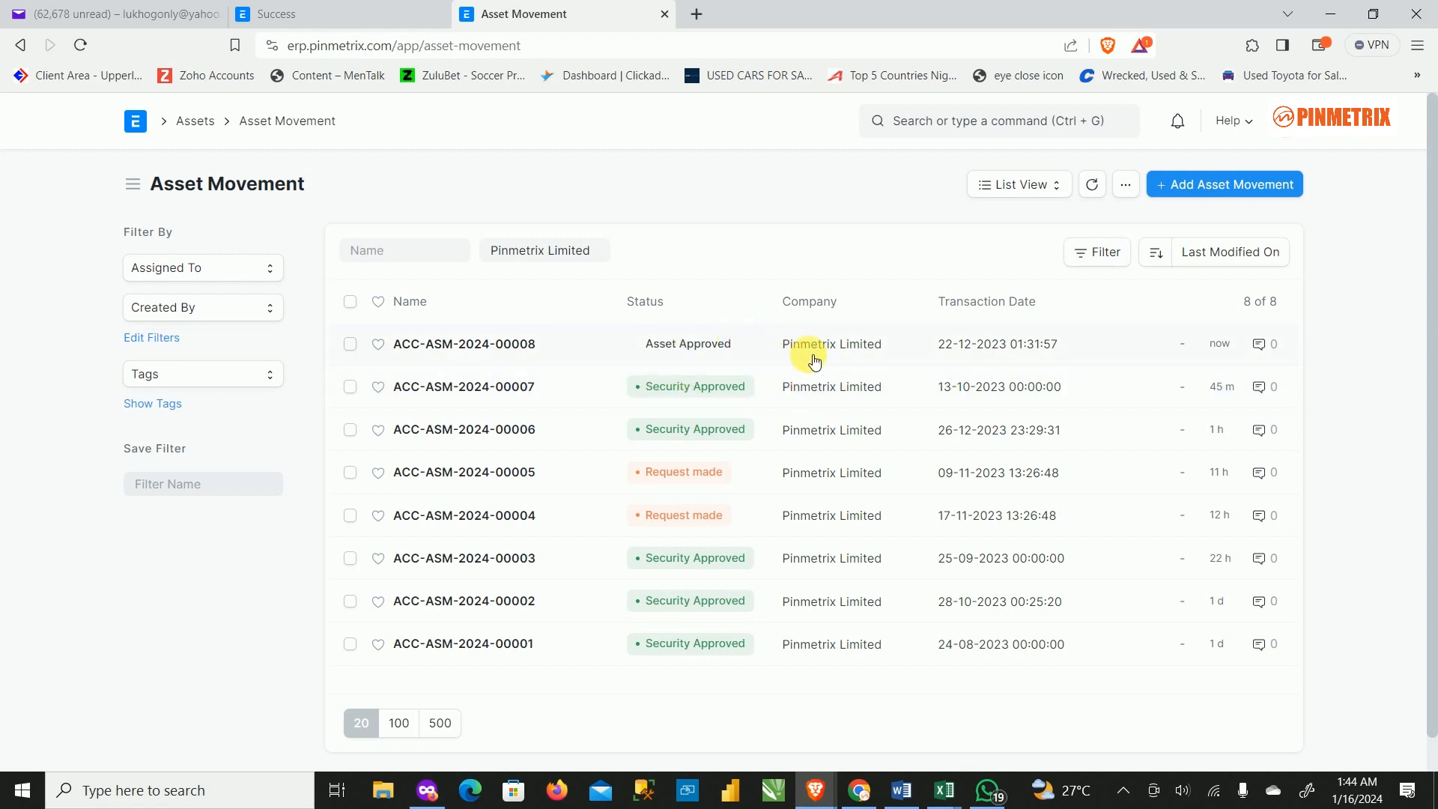
pyautogui.moveTo(988, 802)
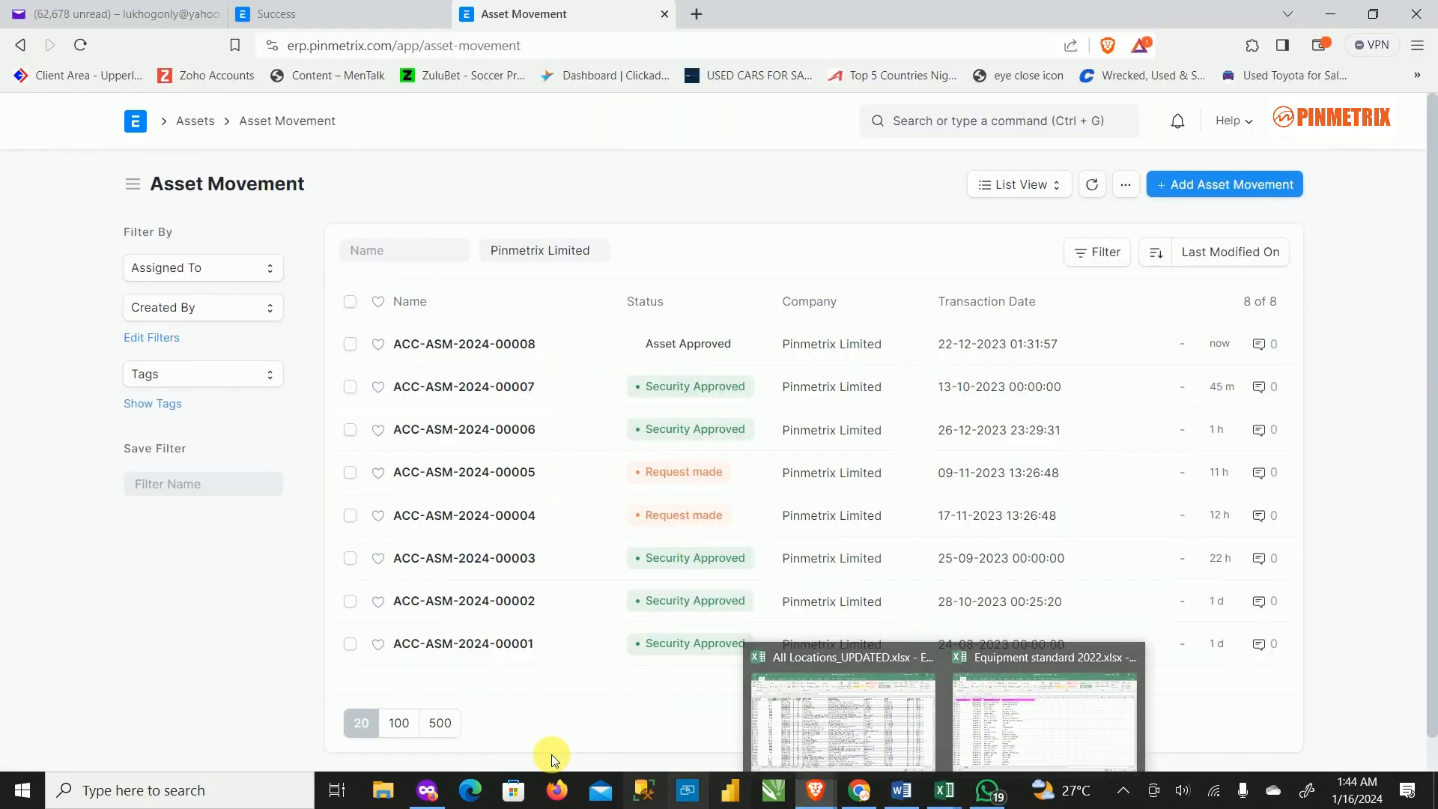
pyautogui.moveTo(815, 790)
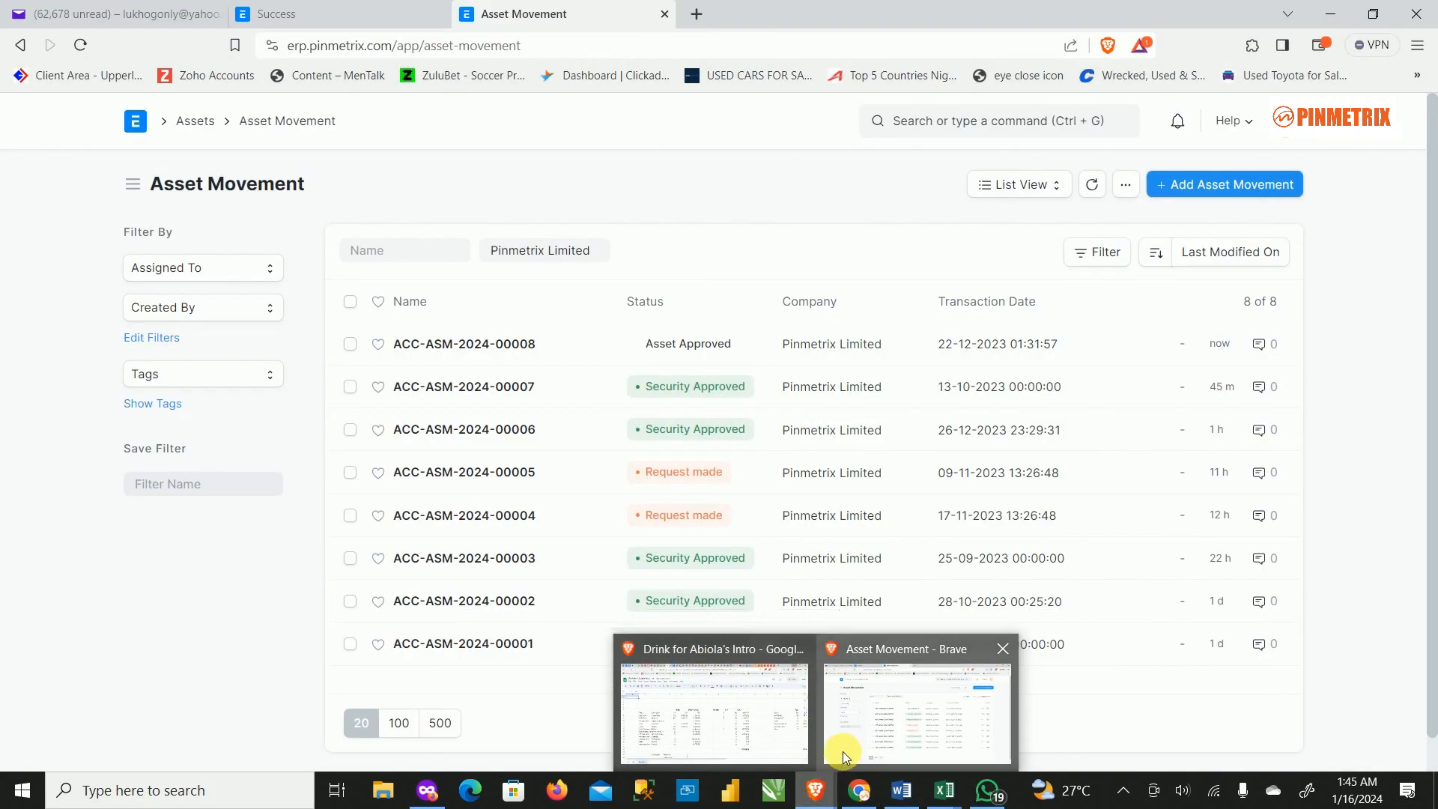
pyautogui.click(884, 693)
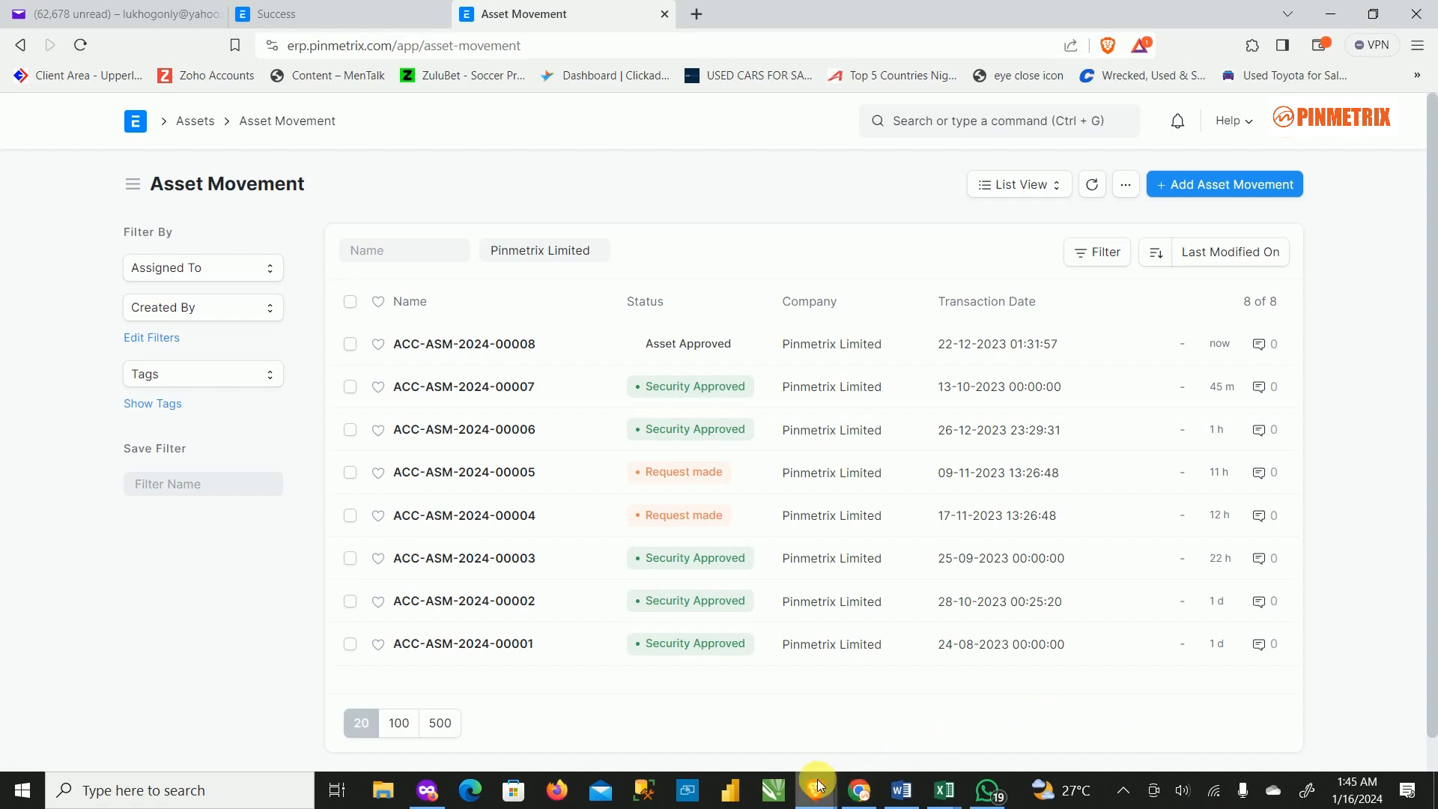
# Click Asset Approves in the newest Pinmetrix workflow email in Yahoo, then close the old Success tab.
pyautogui.click(120, 14)
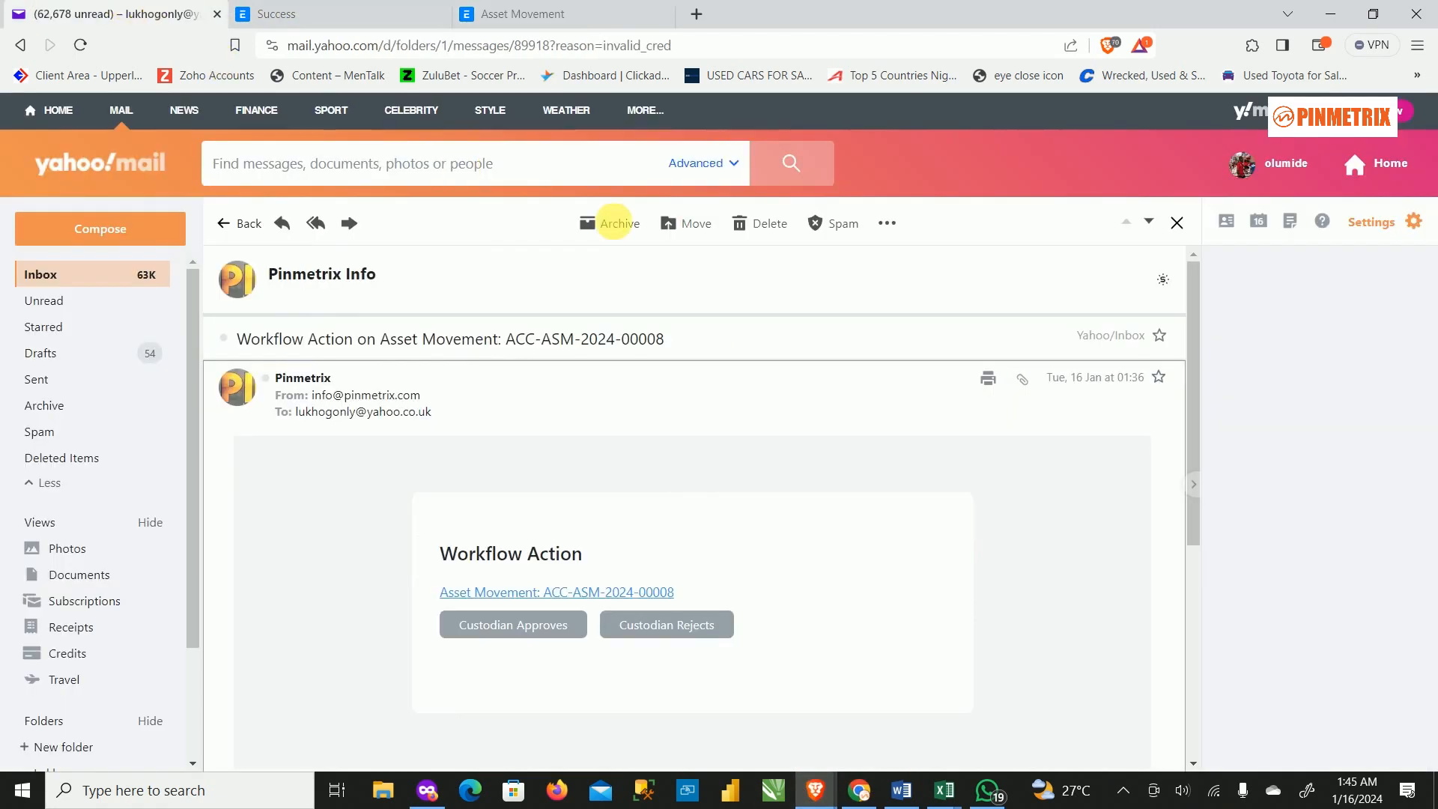
pyautogui.click(104, 279)
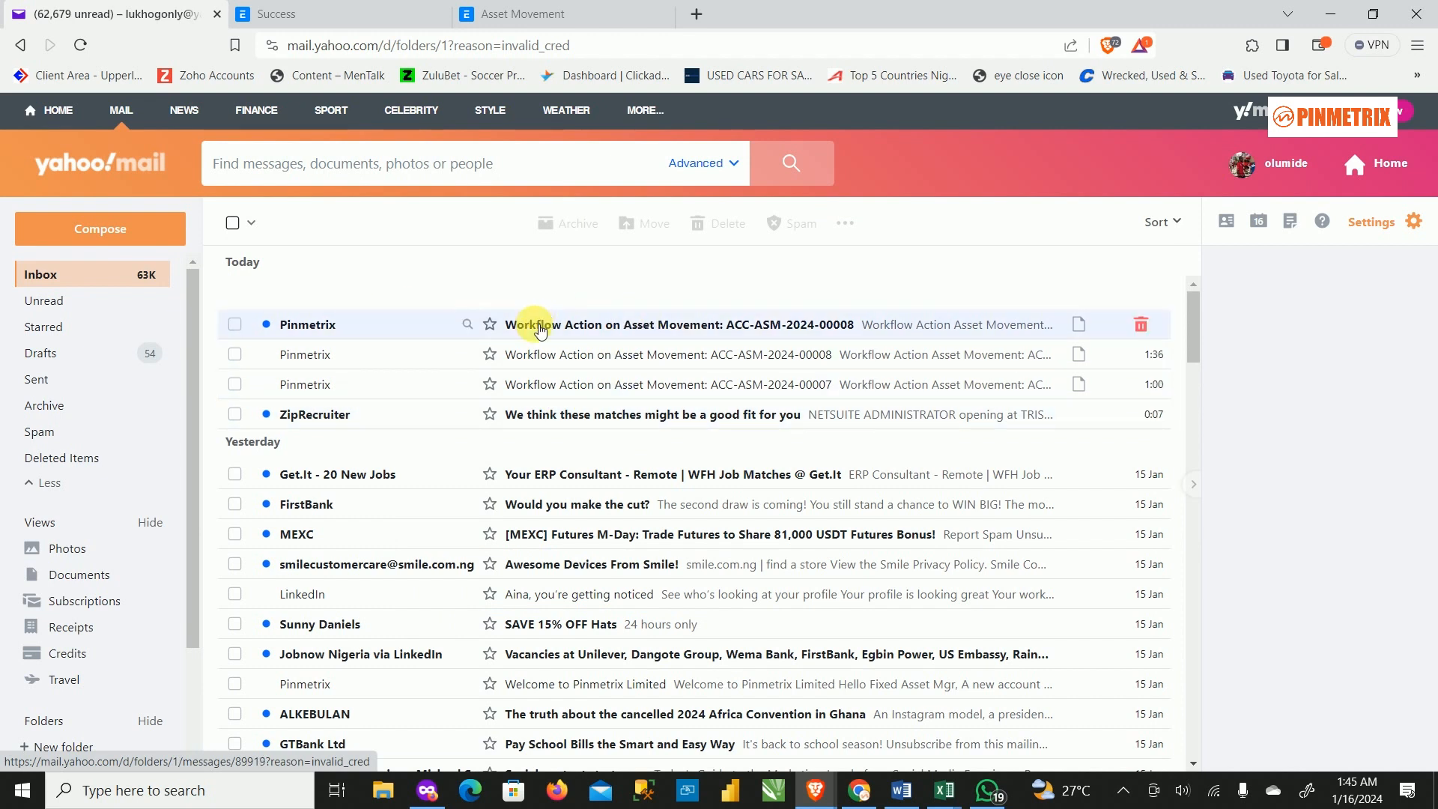
pyautogui.click(337, 332)
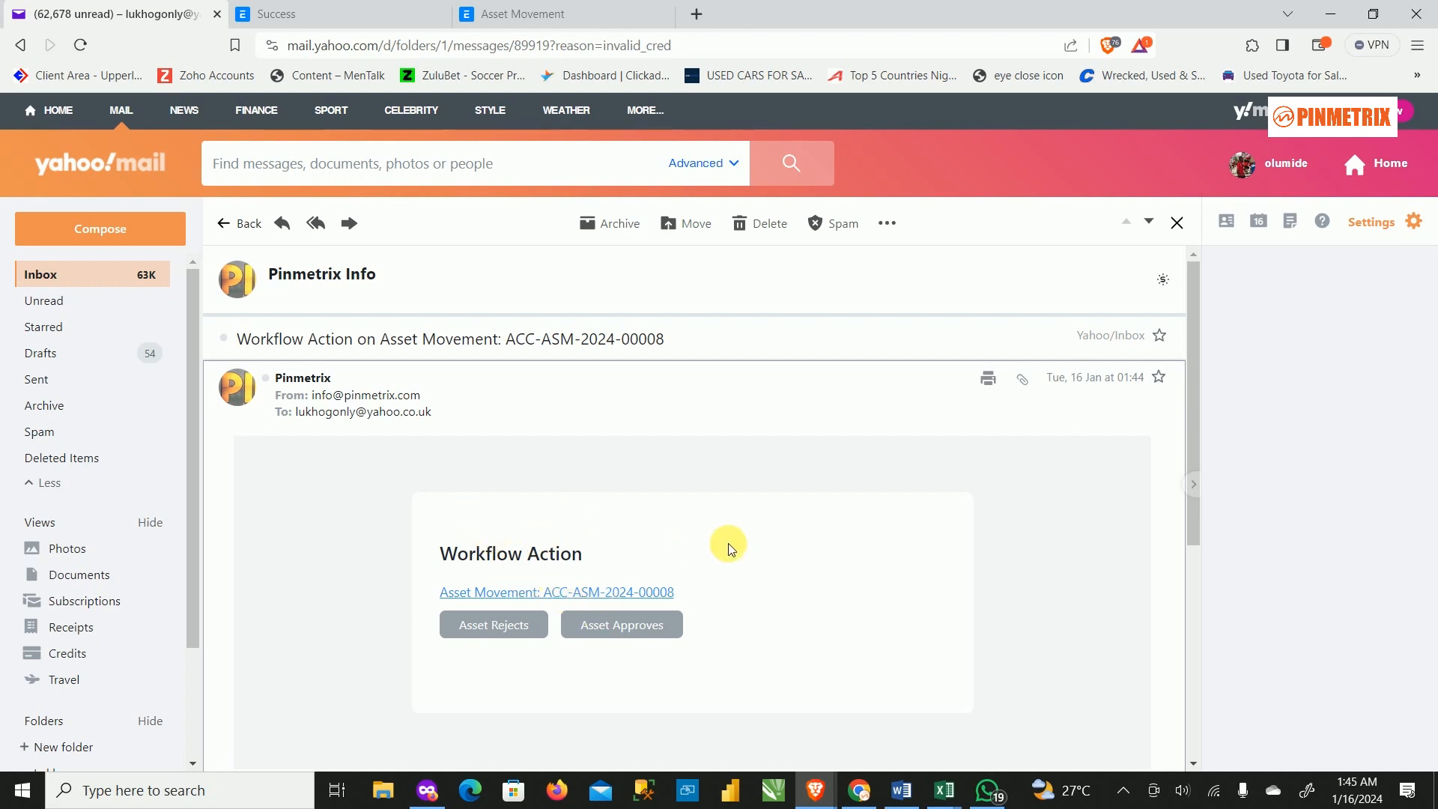
pyautogui.click(622, 629)
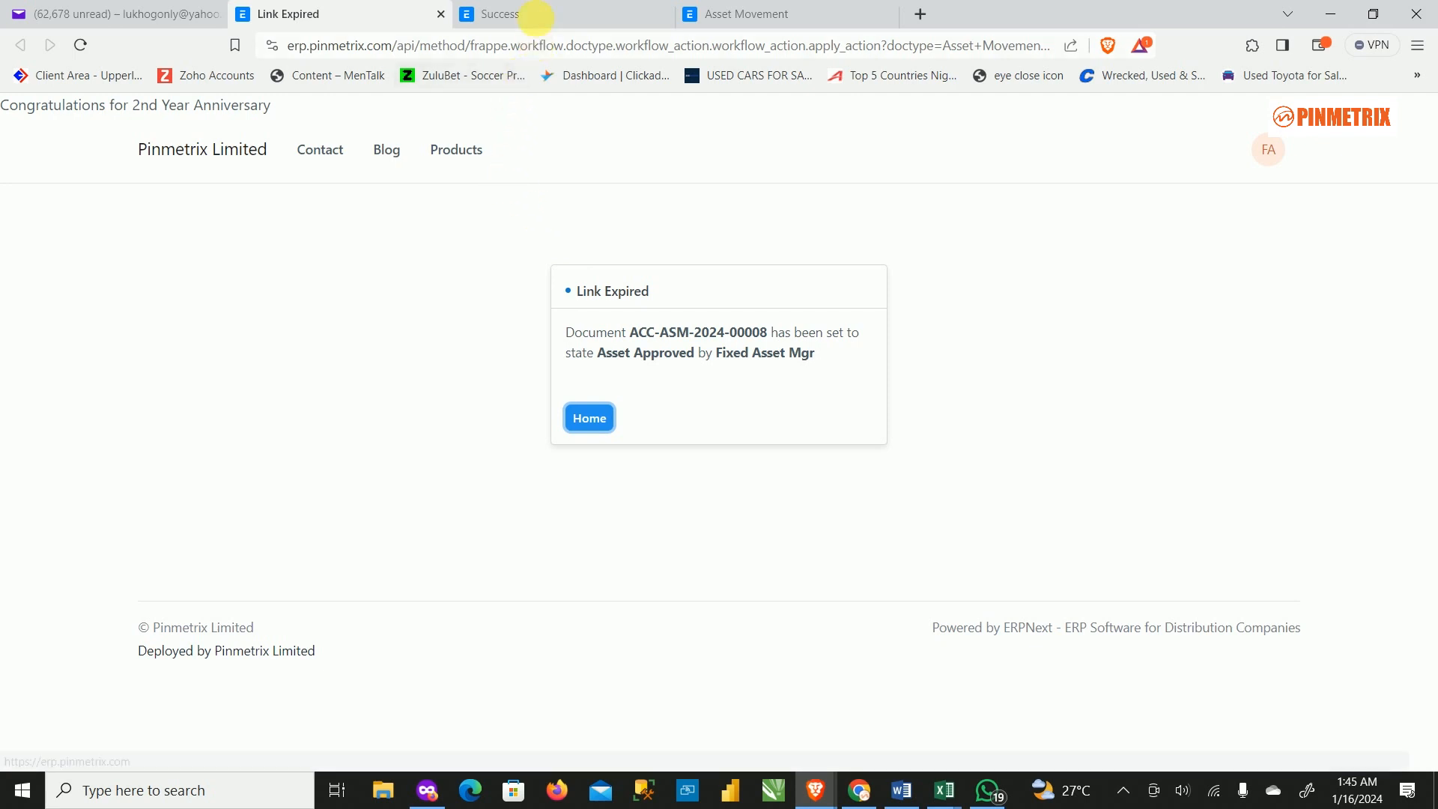
pyautogui.click(547, 18)
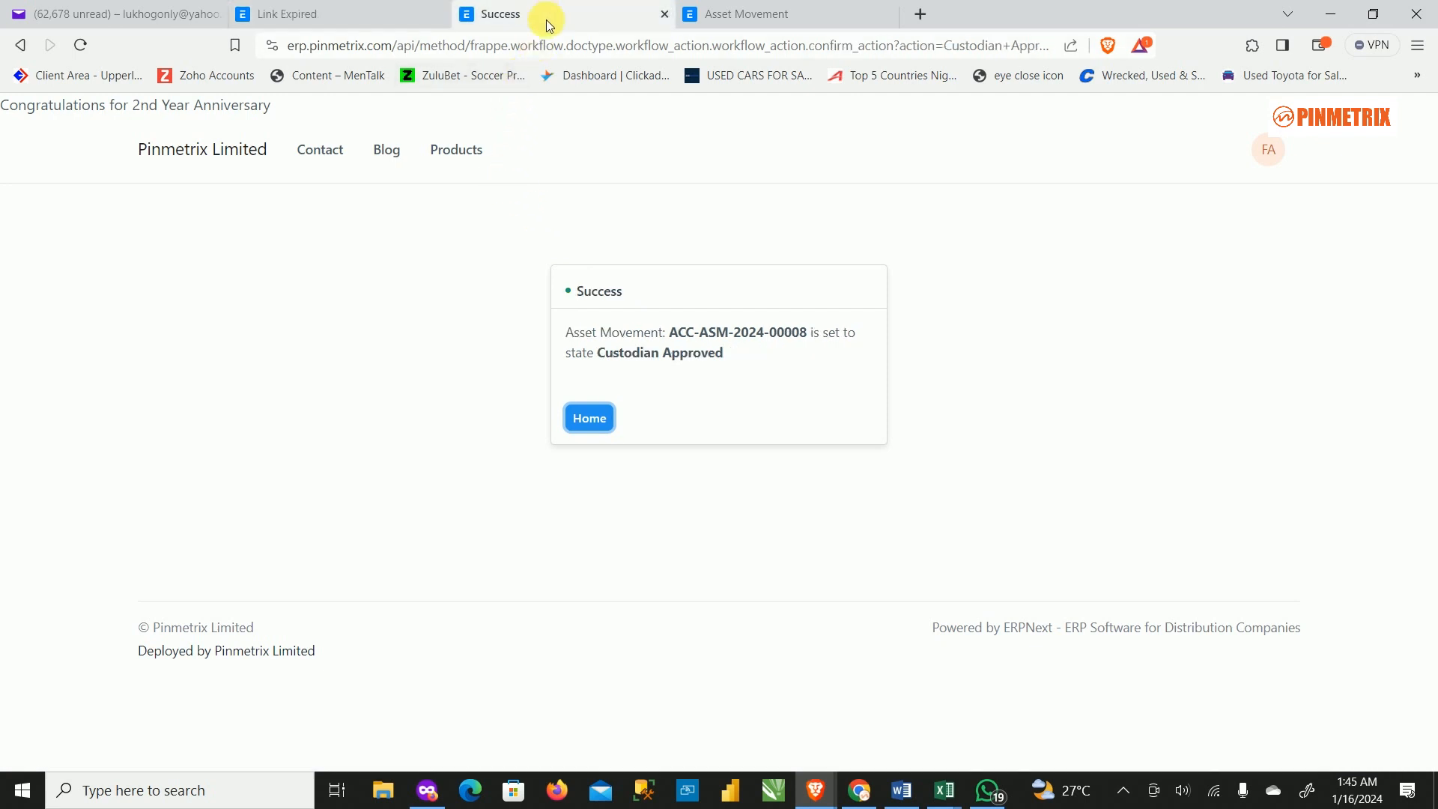
pyautogui.click(664, 14)
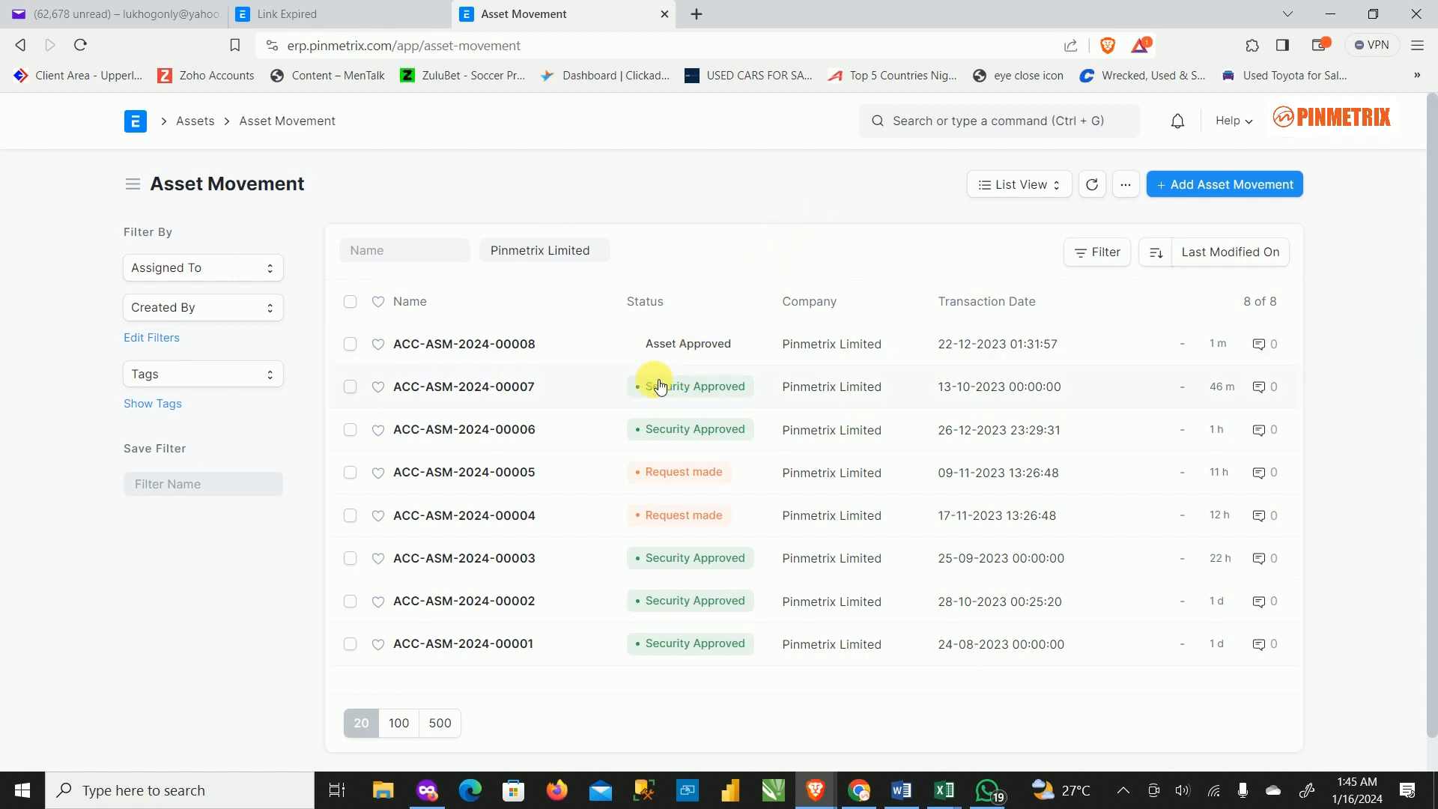
# Apply Security Approves to ACC-ASM-2024-00008 and go back to the Asset Movement list.
pyautogui.click(446, 344)
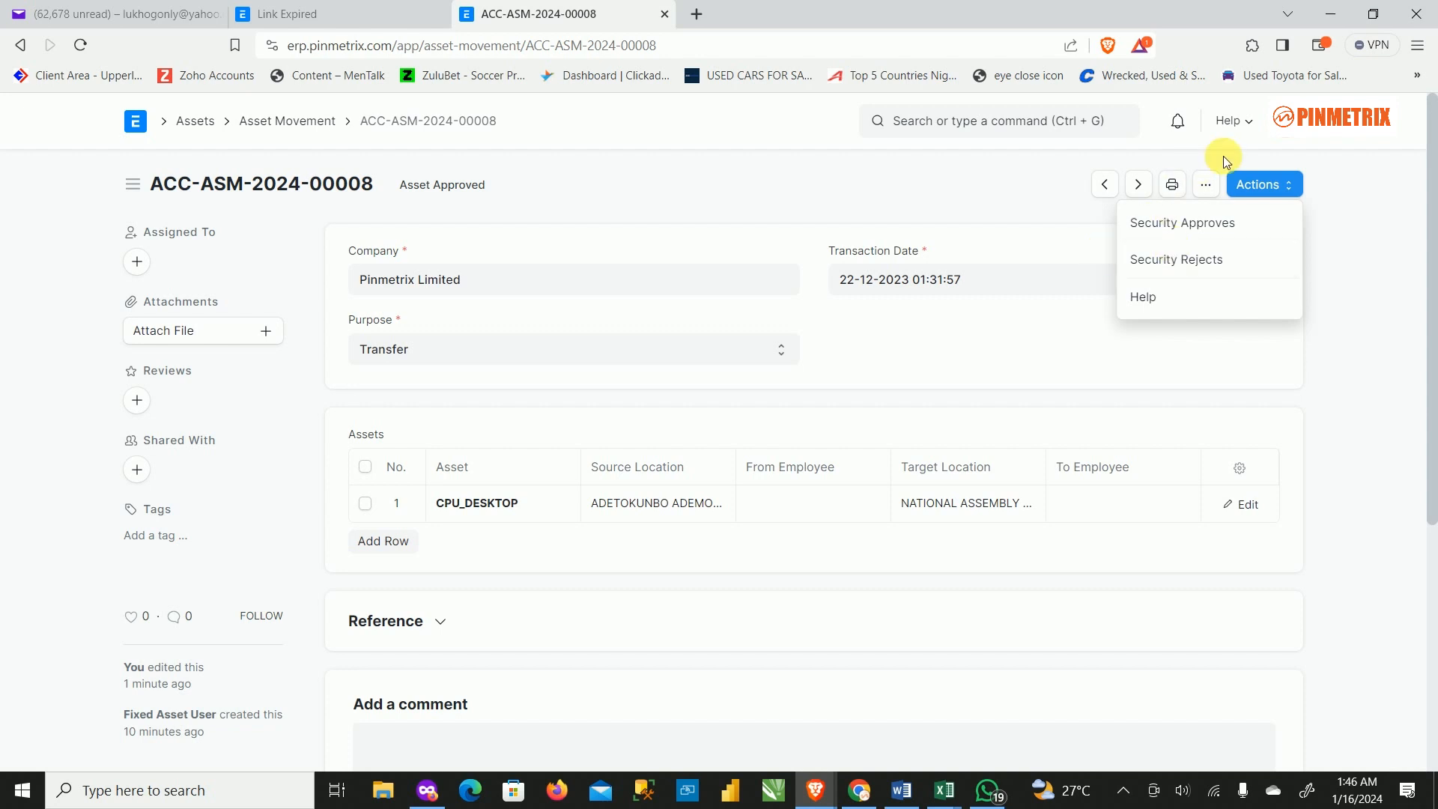
pyautogui.click(1178, 225)
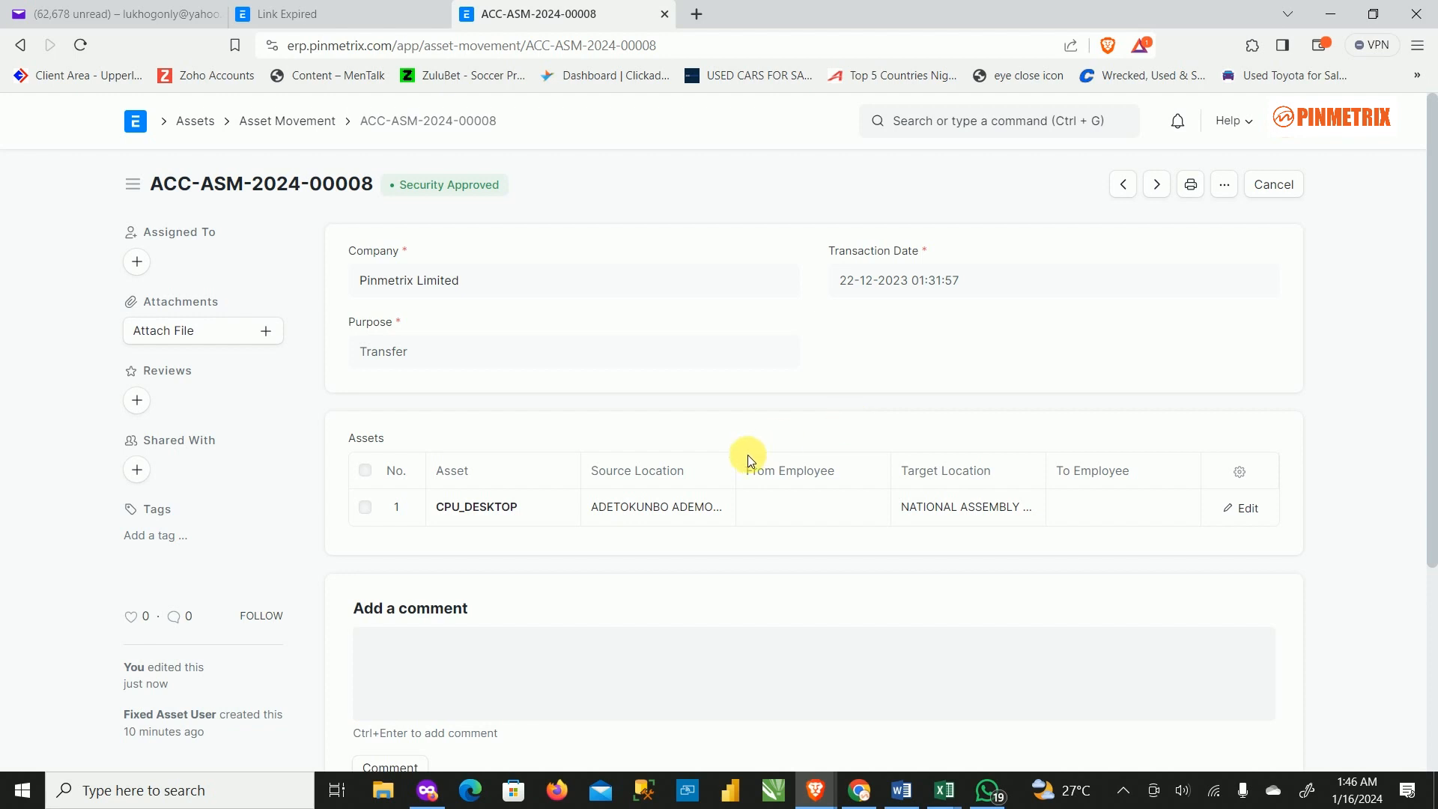
pyautogui.click(314, 123)
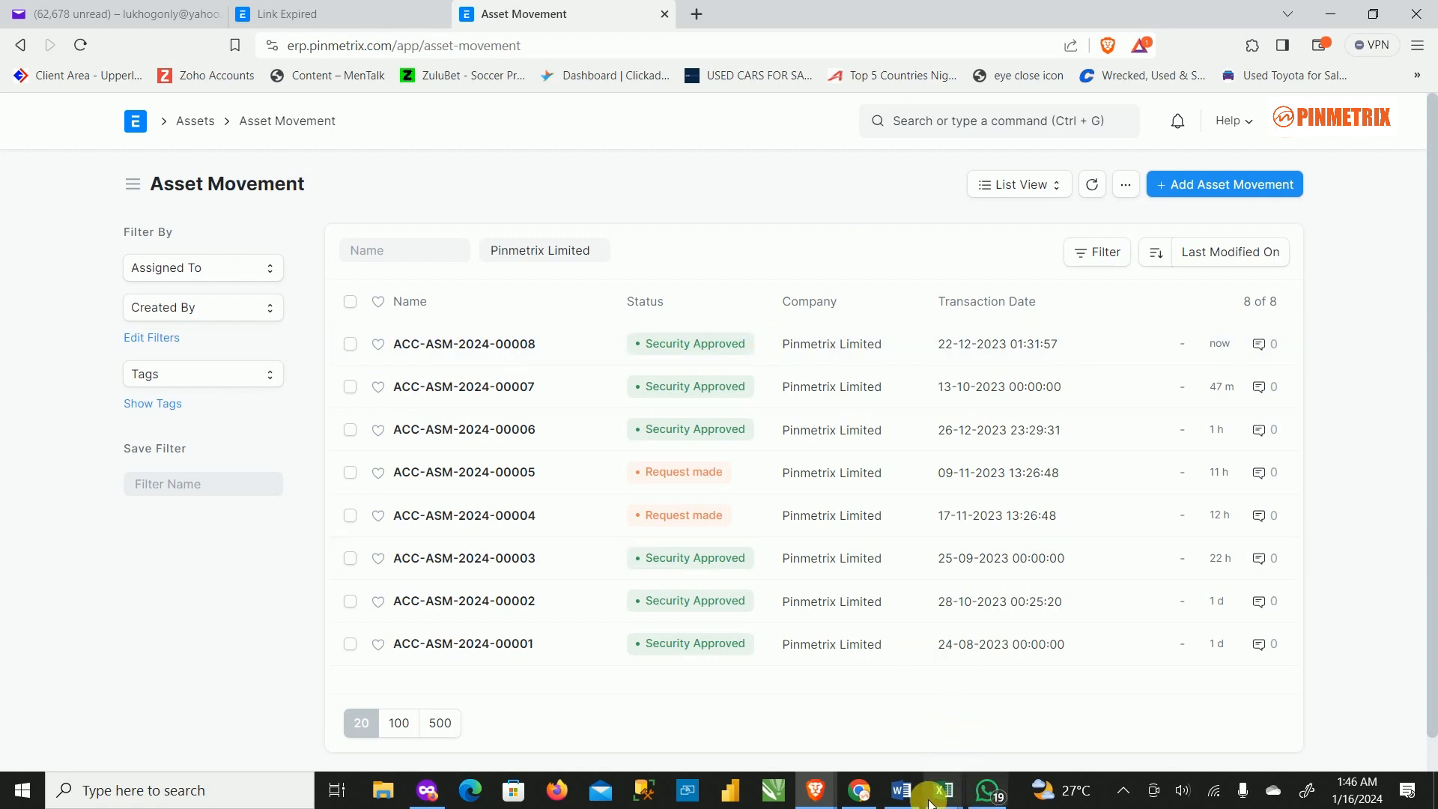
# Refresh the Gmail inbox in the private Firefox window to check for new workflow mail.
pyautogui.click(426, 795)
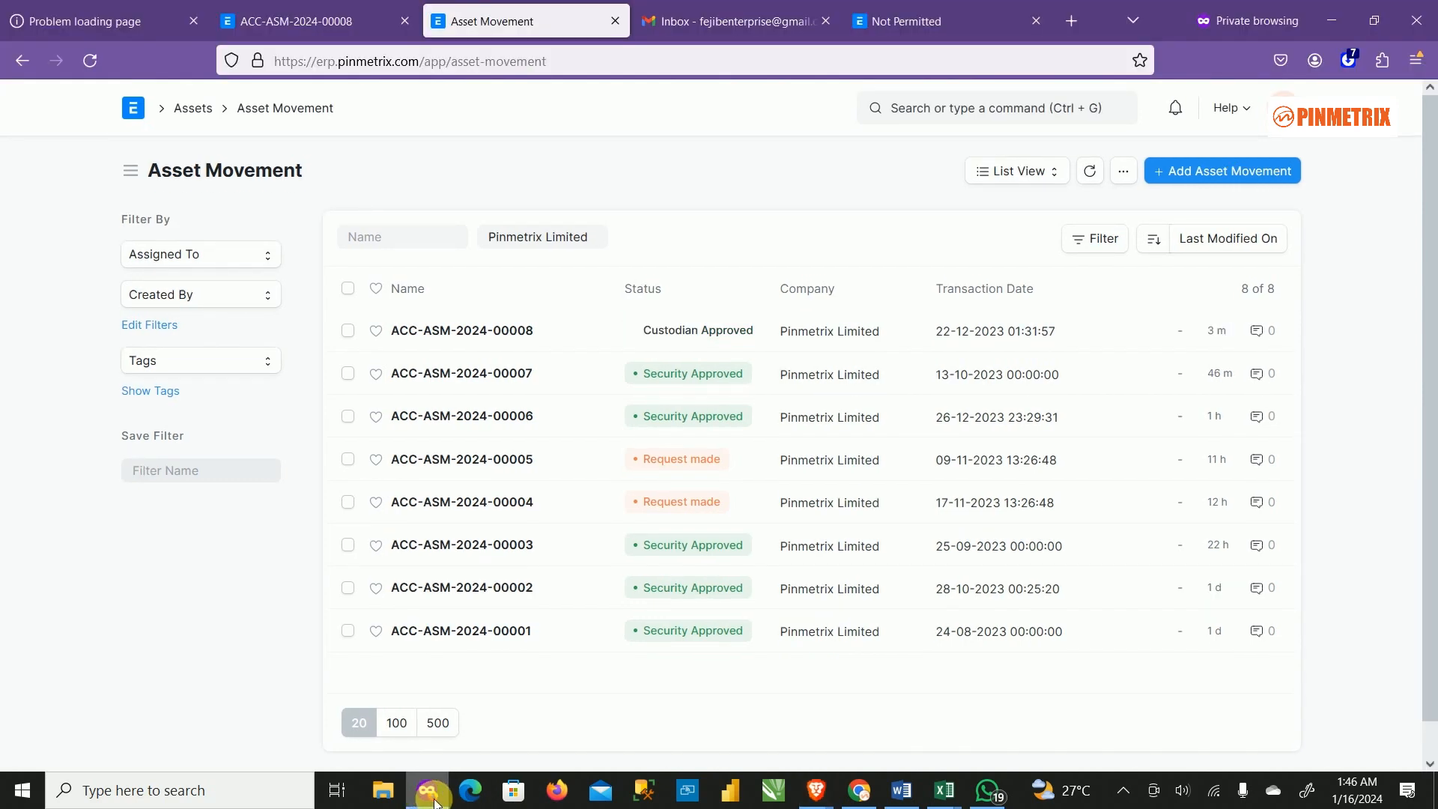
pyautogui.click(727, 31)
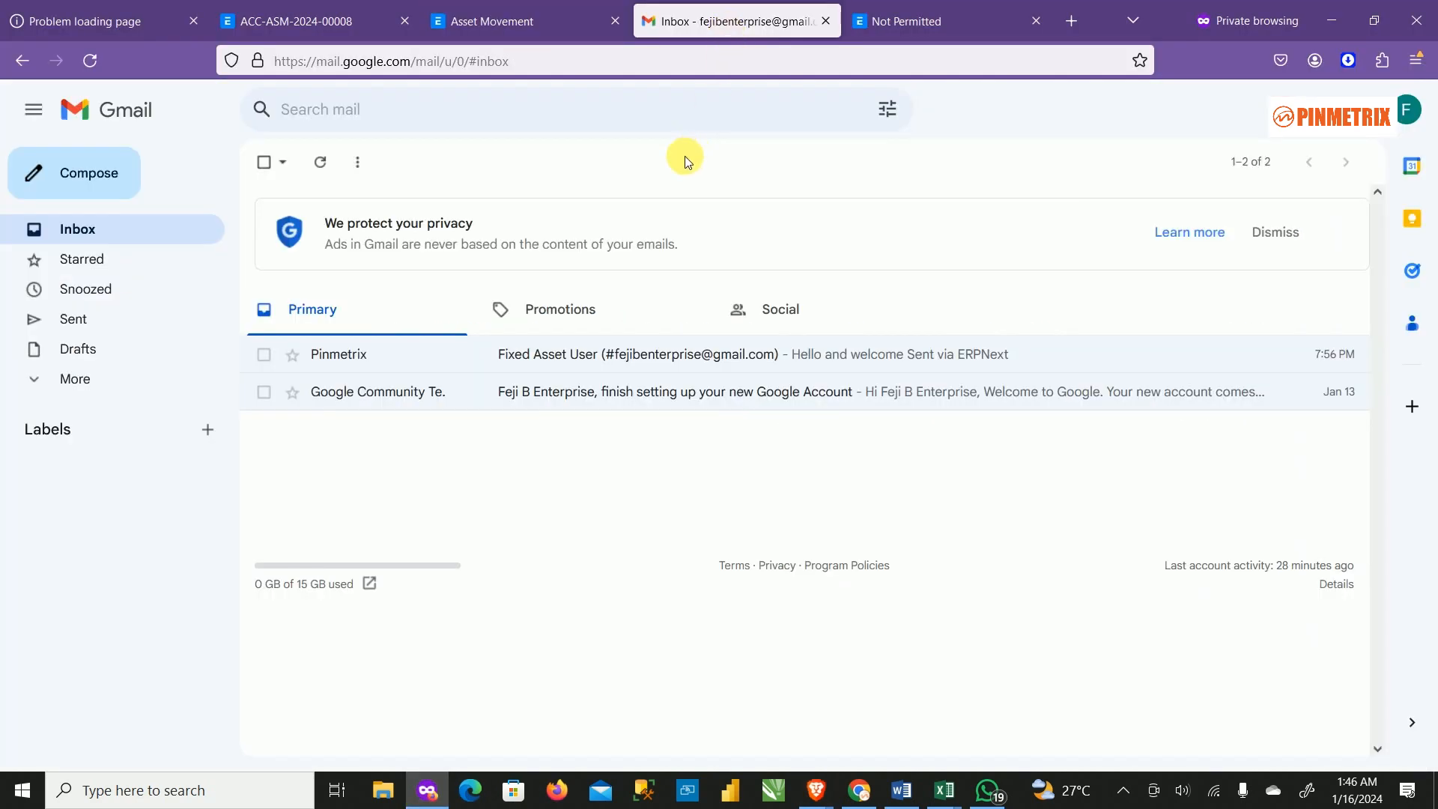
pyautogui.click(147, 231)
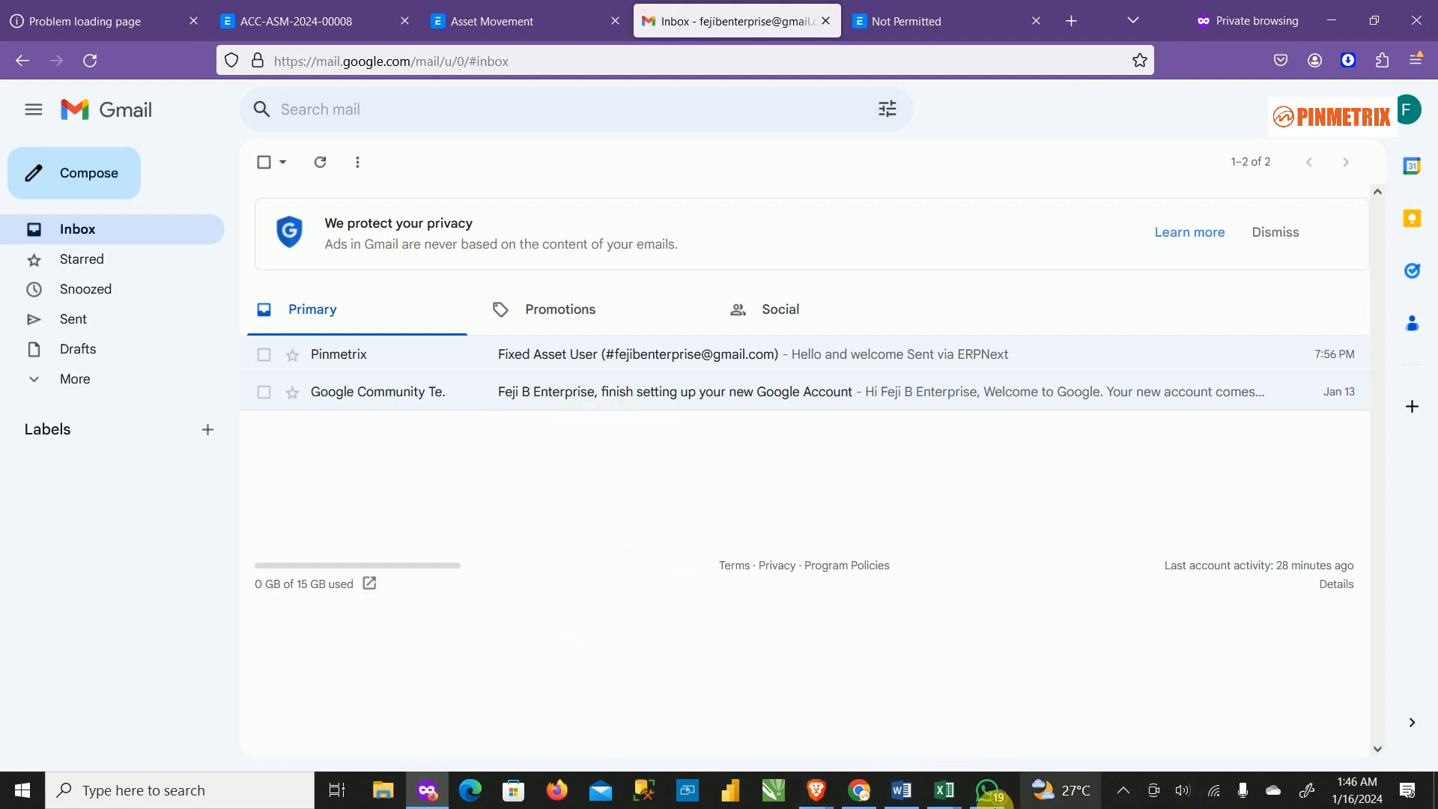
# Close the Link Expired tab in Brave, leaving the Asset Movement list in front.
pyautogui.moveTo(863, 803)
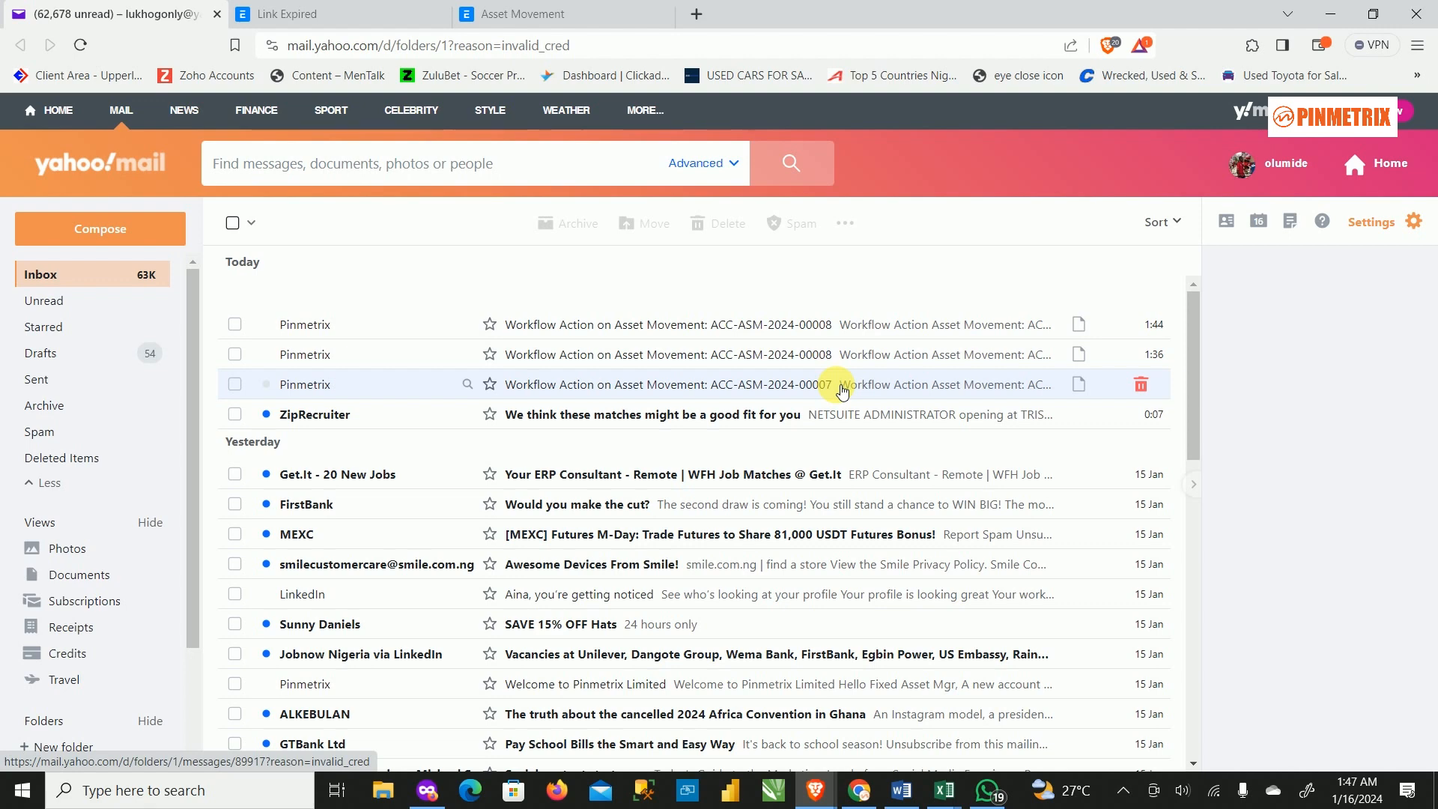
pyautogui.click(427, 15)
pyautogui.click(441, 13)
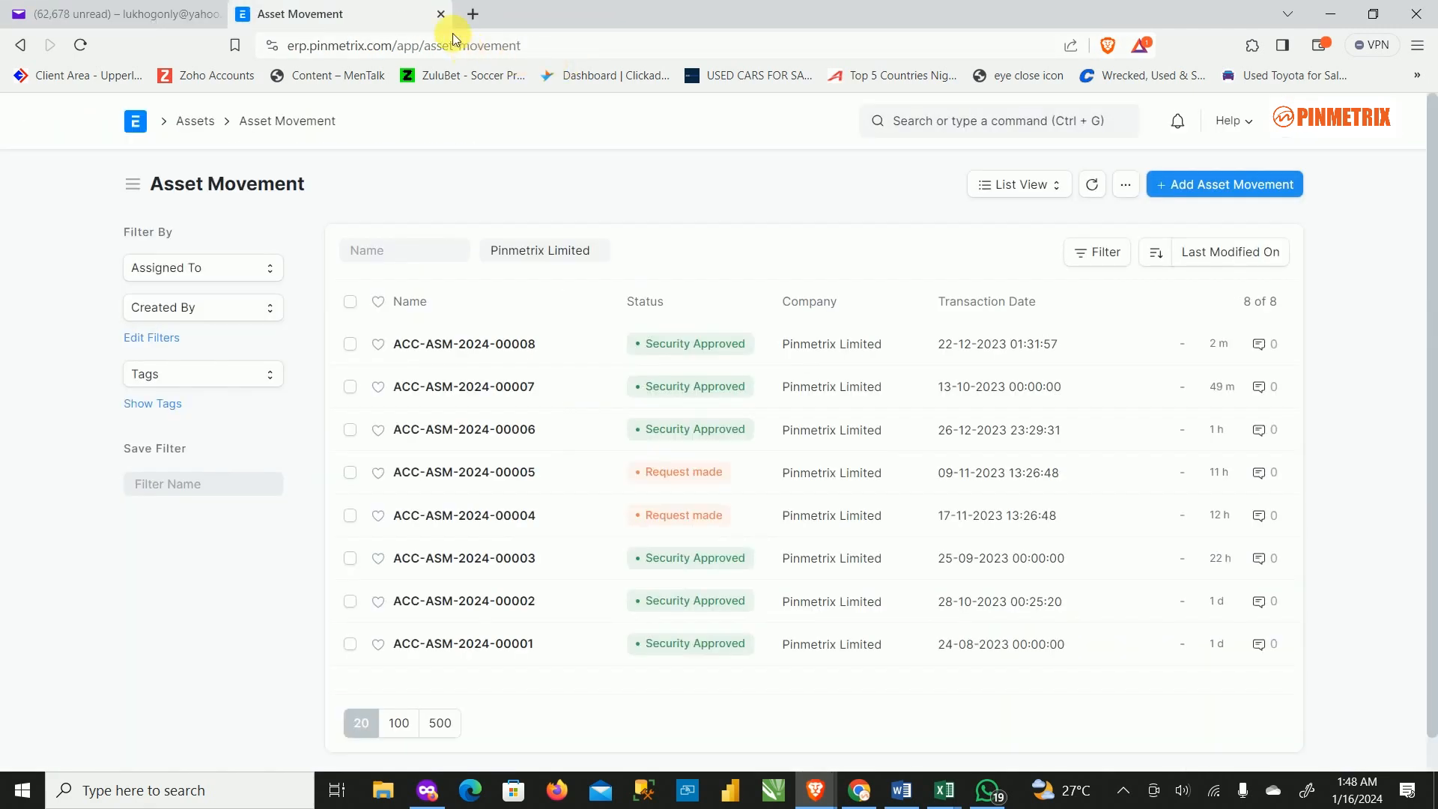